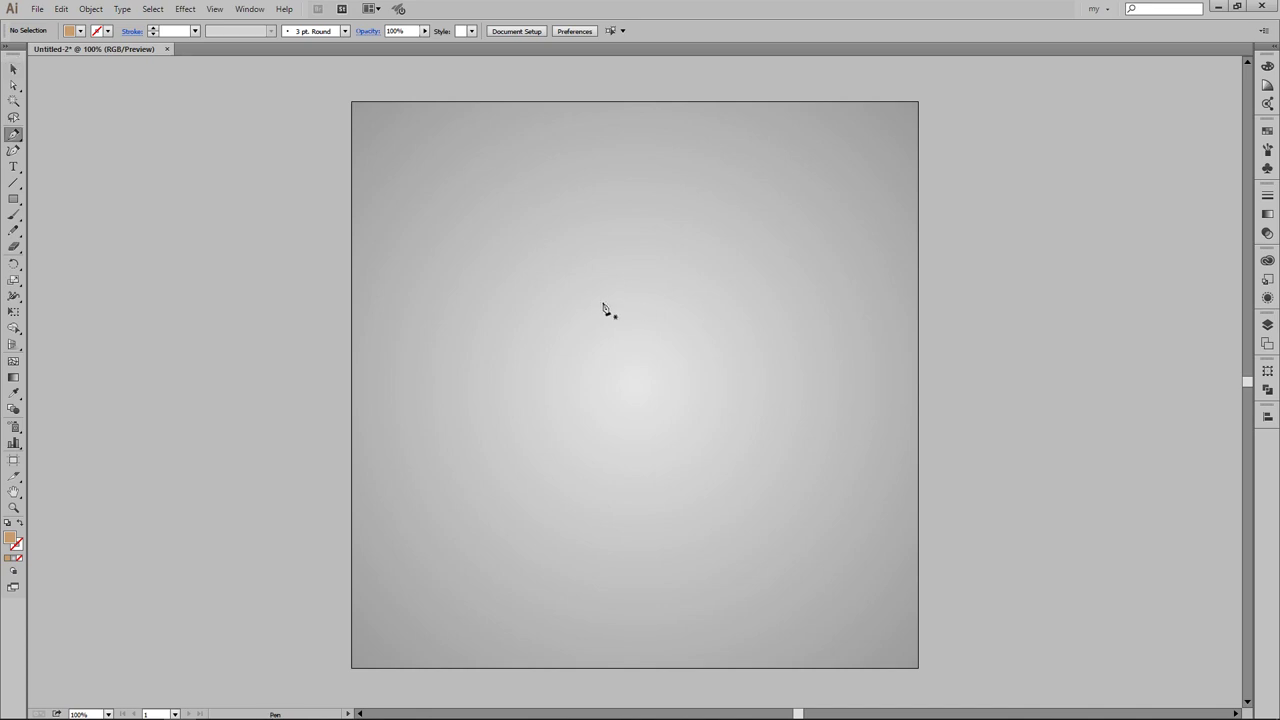
# Step: Pen-outline the tan snail body's front, curved bottom edge and curled tail
pyautogui.click(485, 260)
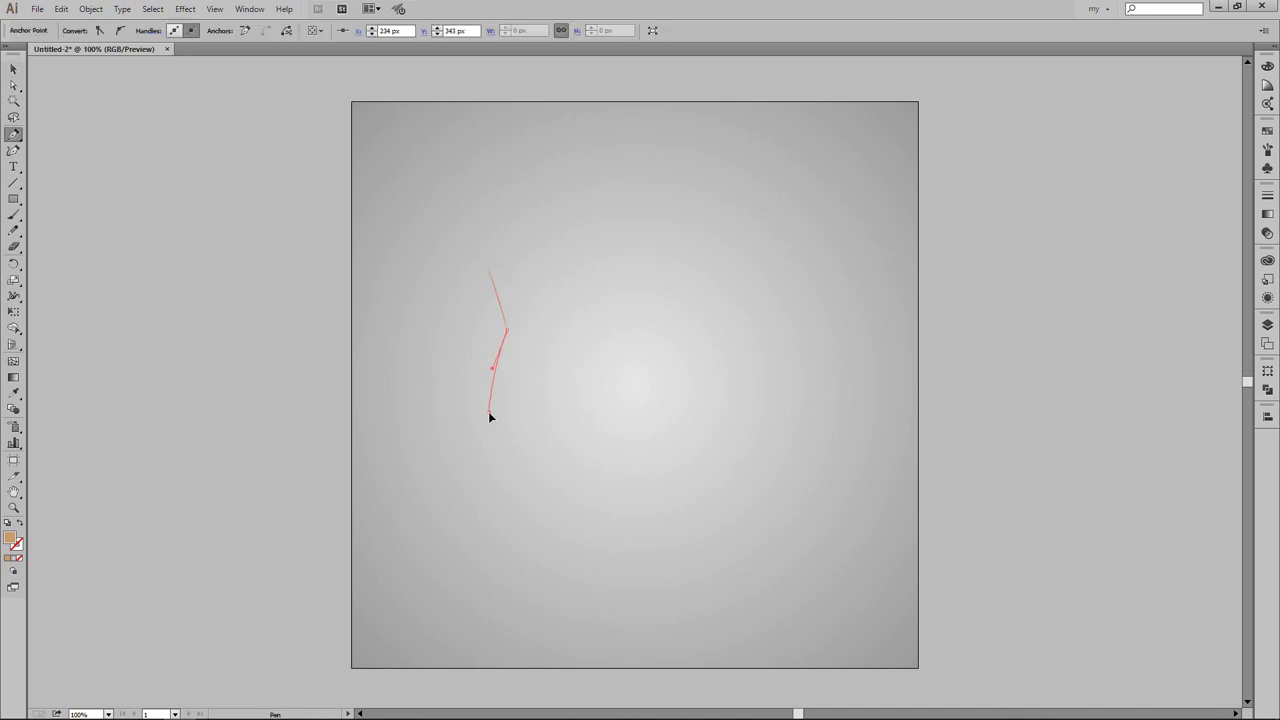
pyautogui.click(487, 411)
pyautogui.click(504, 456)
pyautogui.moveTo(488, 486); pyautogui.dragTo(616, 510)
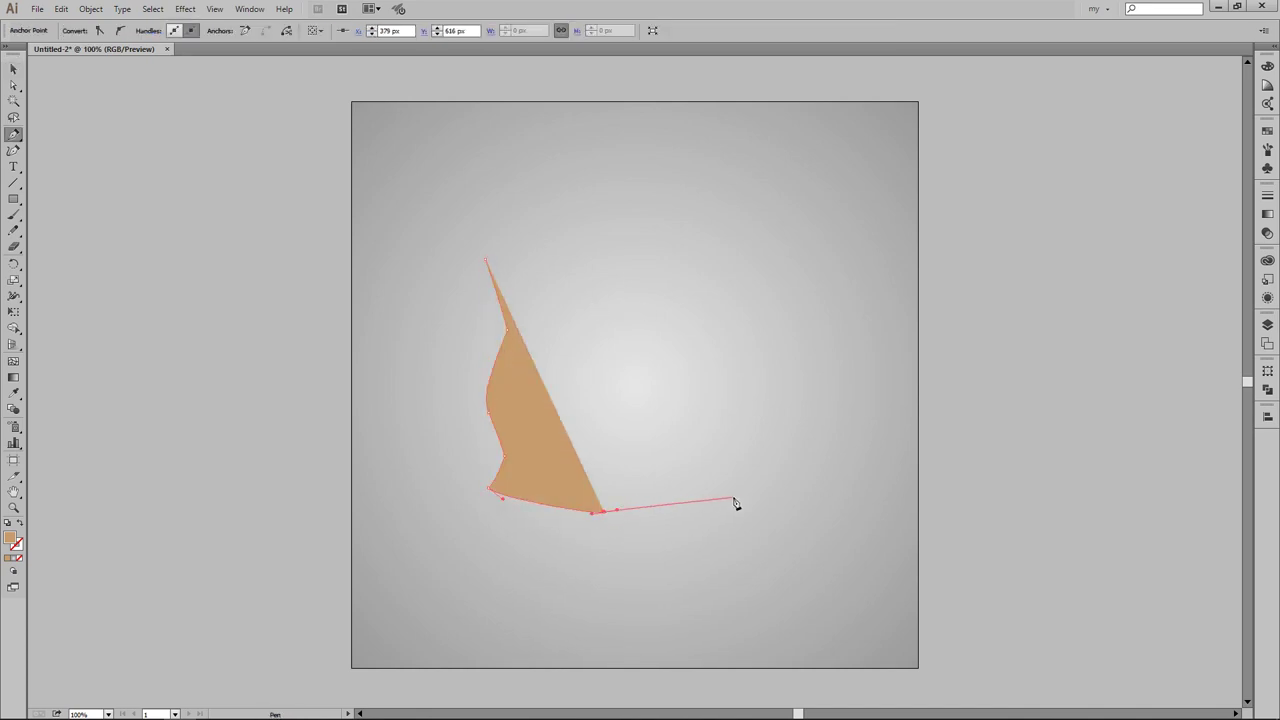
pyautogui.click(815, 497)
pyautogui.moveTo(805, 405)
pyautogui.mouseDown()
pyautogui.moveTo(860, 422)
pyautogui.moveTo(782, 466)
pyautogui.moveTo(614, 370)
pyautogui.mouseUp()
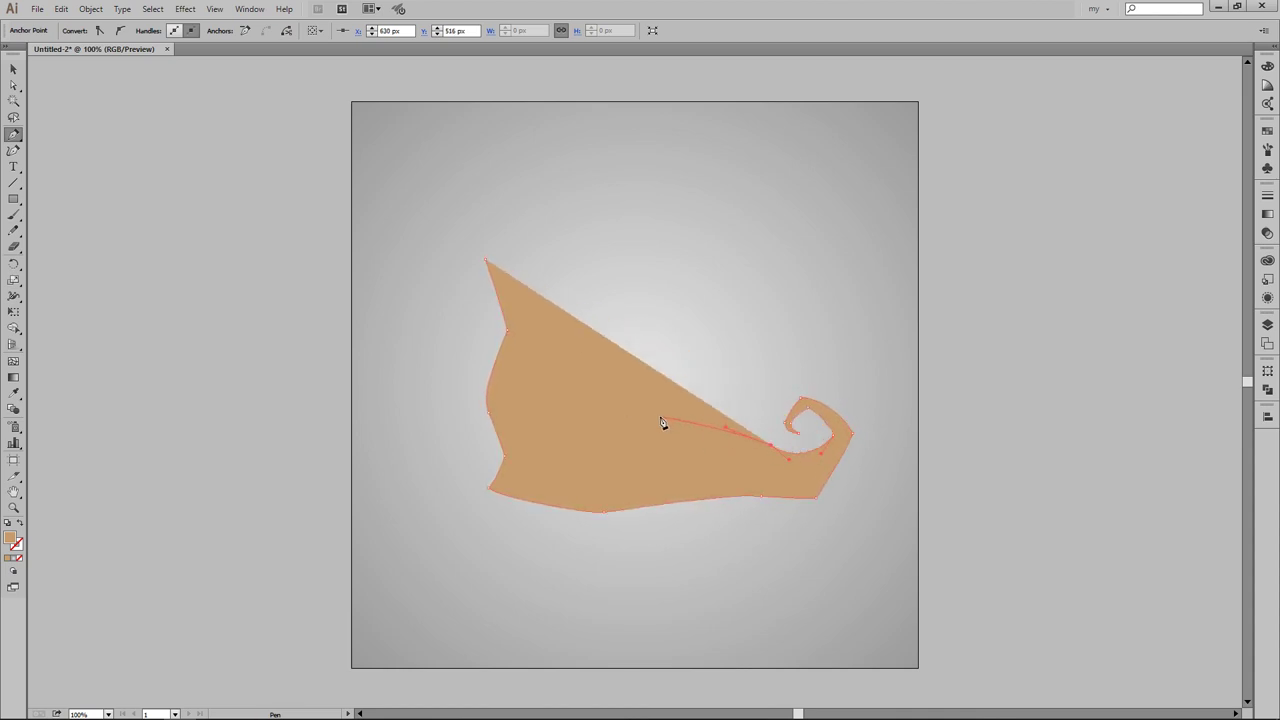
# Step: Shape the two tall eye stalks and the dip between them, then zoom to 150%
pyautogui.click(613, 375)
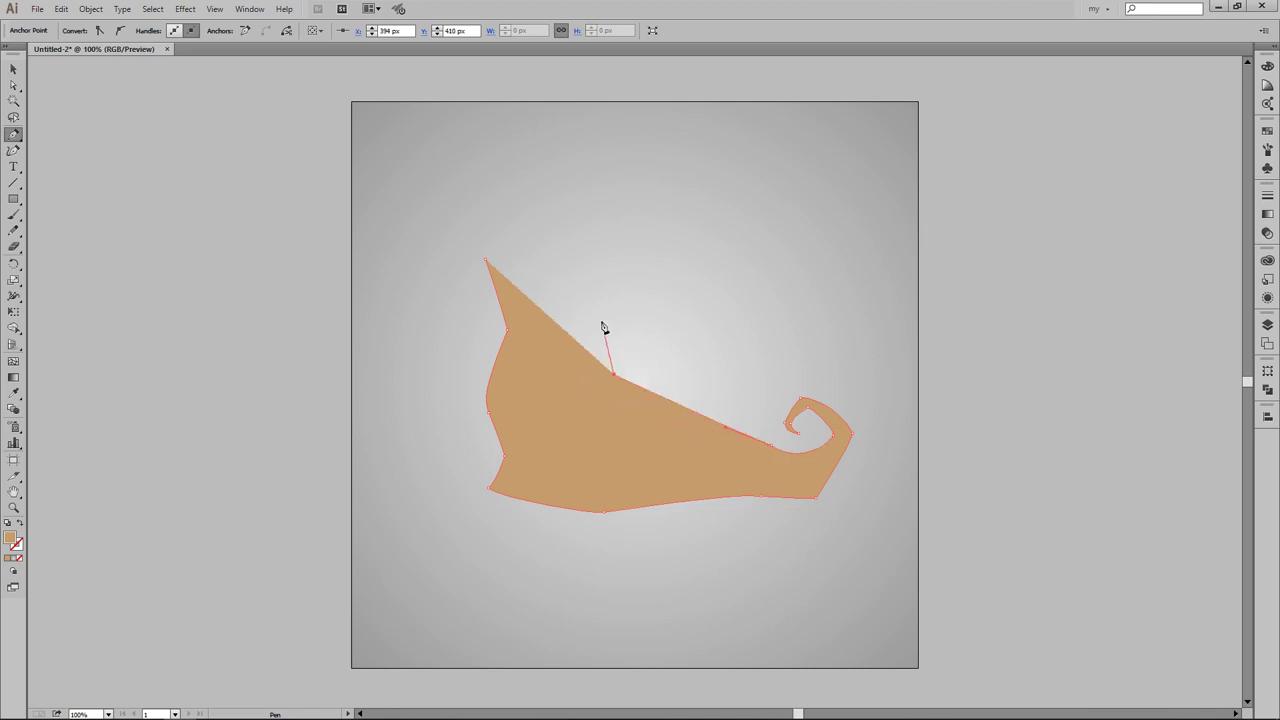
pyautogui.click(604, 328)
pyautogui.click(622, 267)
pyautogui.click(620, 200)
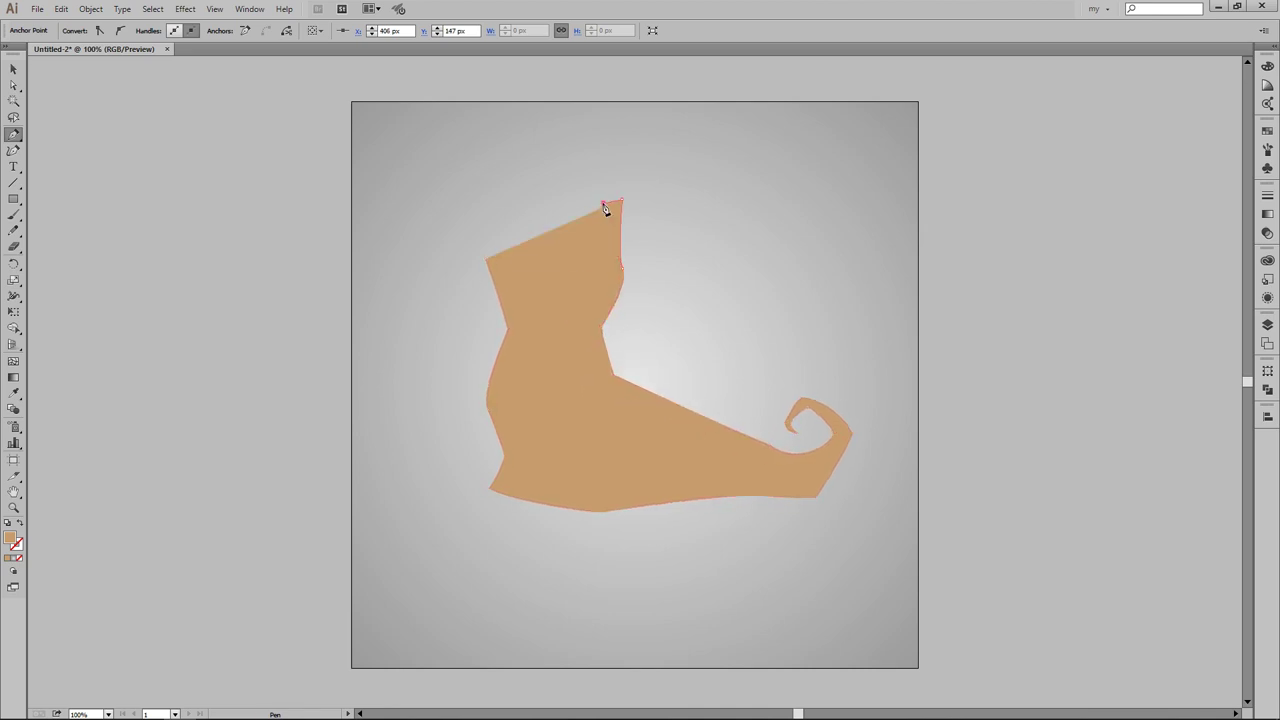
pyautogui.click(619, 270)
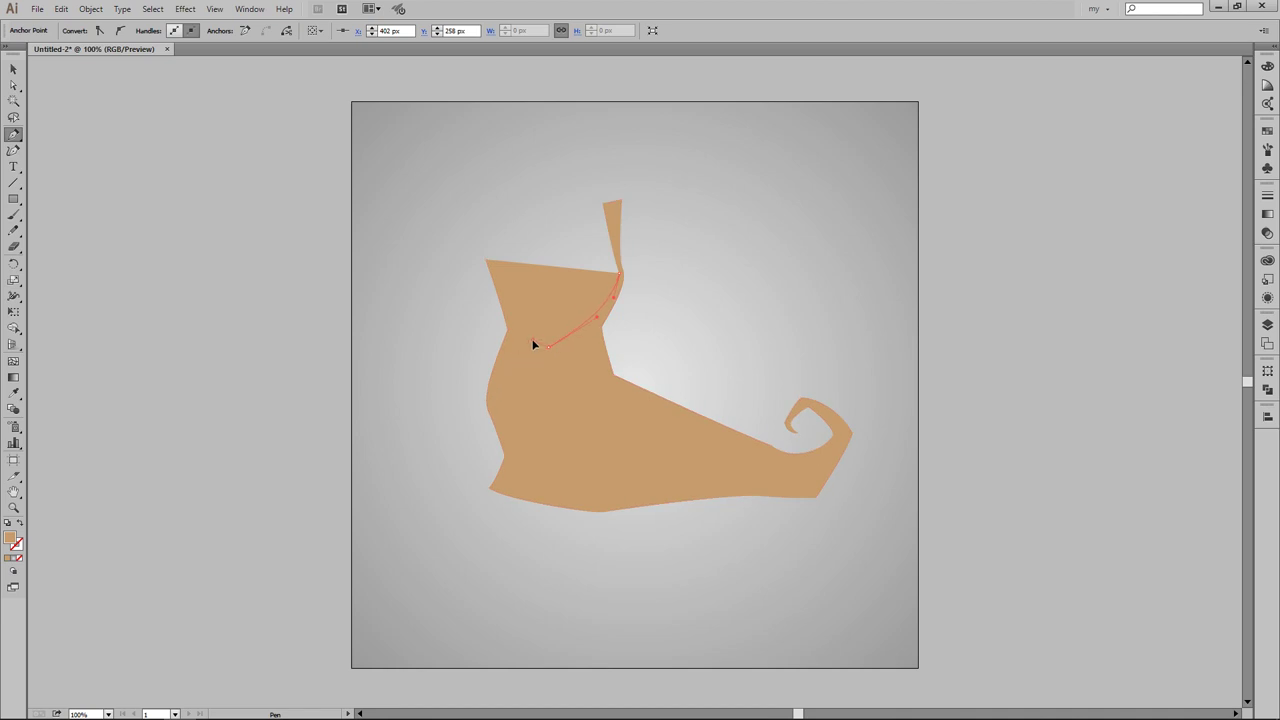
pyautogui.click(546, 346)
pyautogui.click(514, 328)
pyautogui.moveTo(508, 286); pyautogui.dragTo(506, 234)
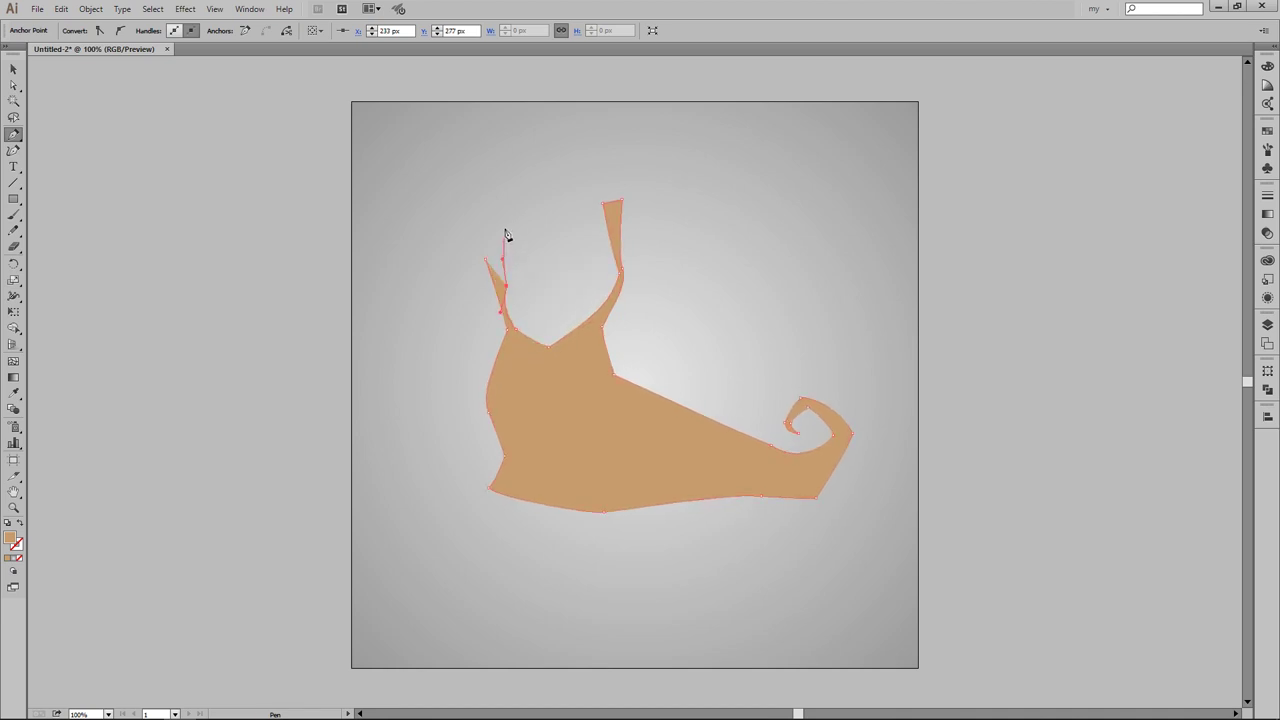
pyautogui.press('v')
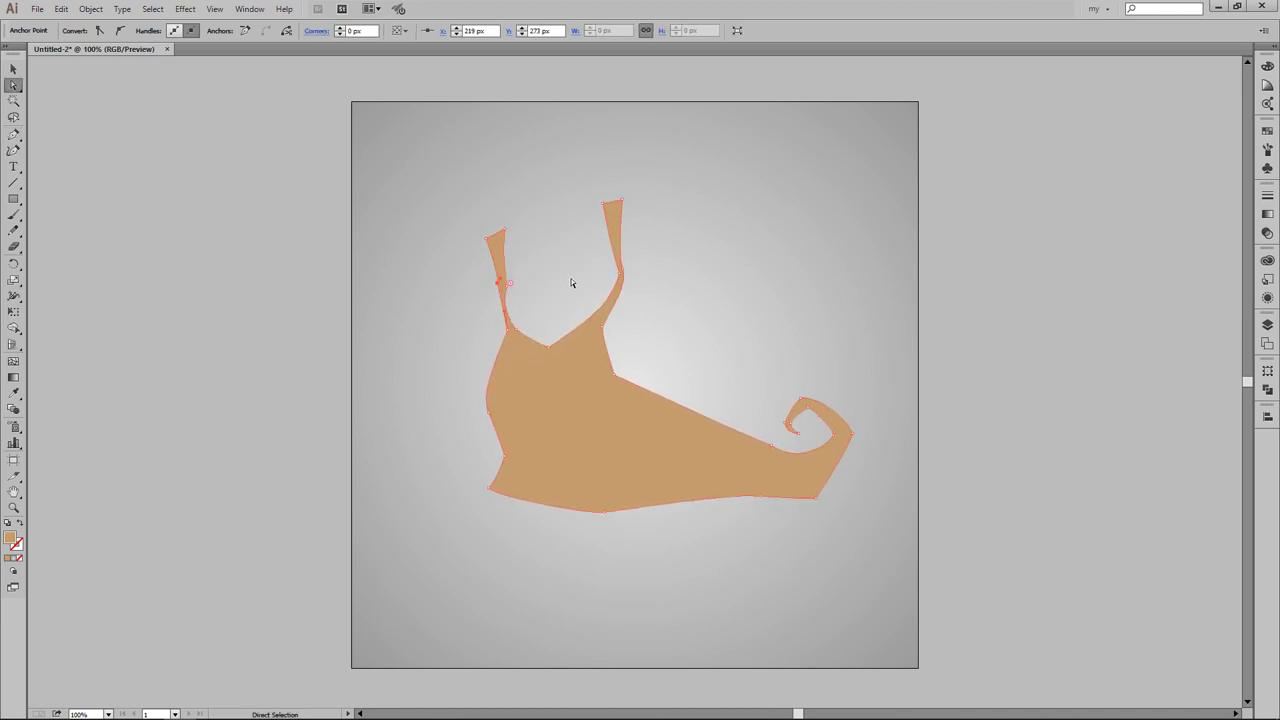
pyautogui.click(571, 280)
pyautogui.hotkey('ctrl', '+')
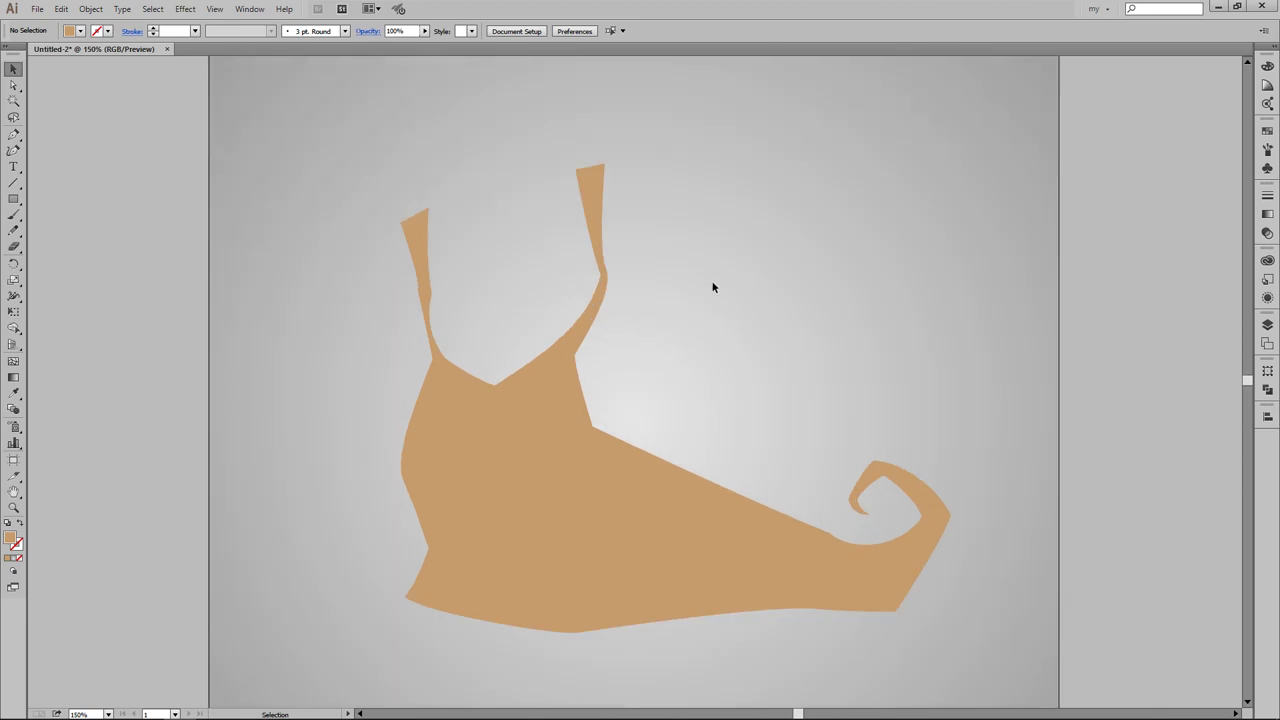
# Step: Draw a light-filled rounded eyeball shape atop the right stalk
pyautogui.press('p')
pyautogui.click(80, 31)
pyautogui.click(75, 100)
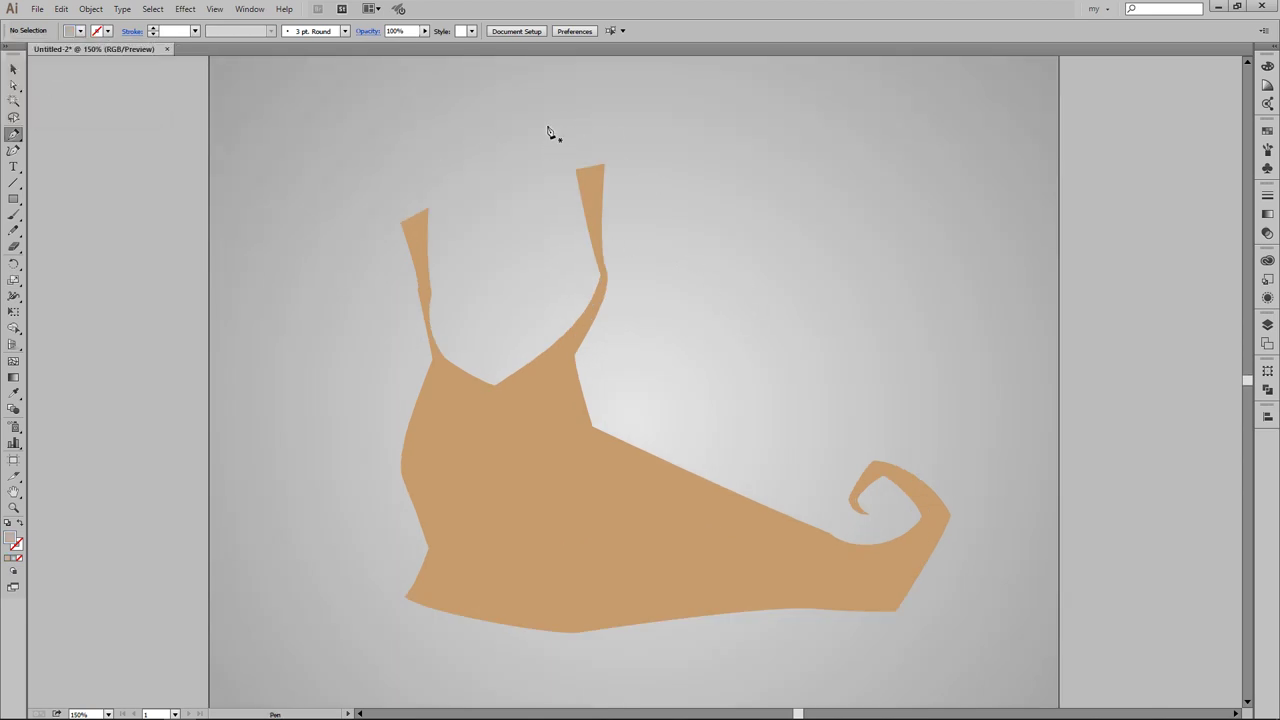
pyautogui.moveTo(550, 164); pyautogui.dragTo(556, 178)
pyautogui.click(590, 180)
pyautogui.click(627, 145)
pyautogui.click(620, 98)
pyautogui.click(553, 88)
pyautogui.click(538, 126)
pyautogui.click(551, 170)
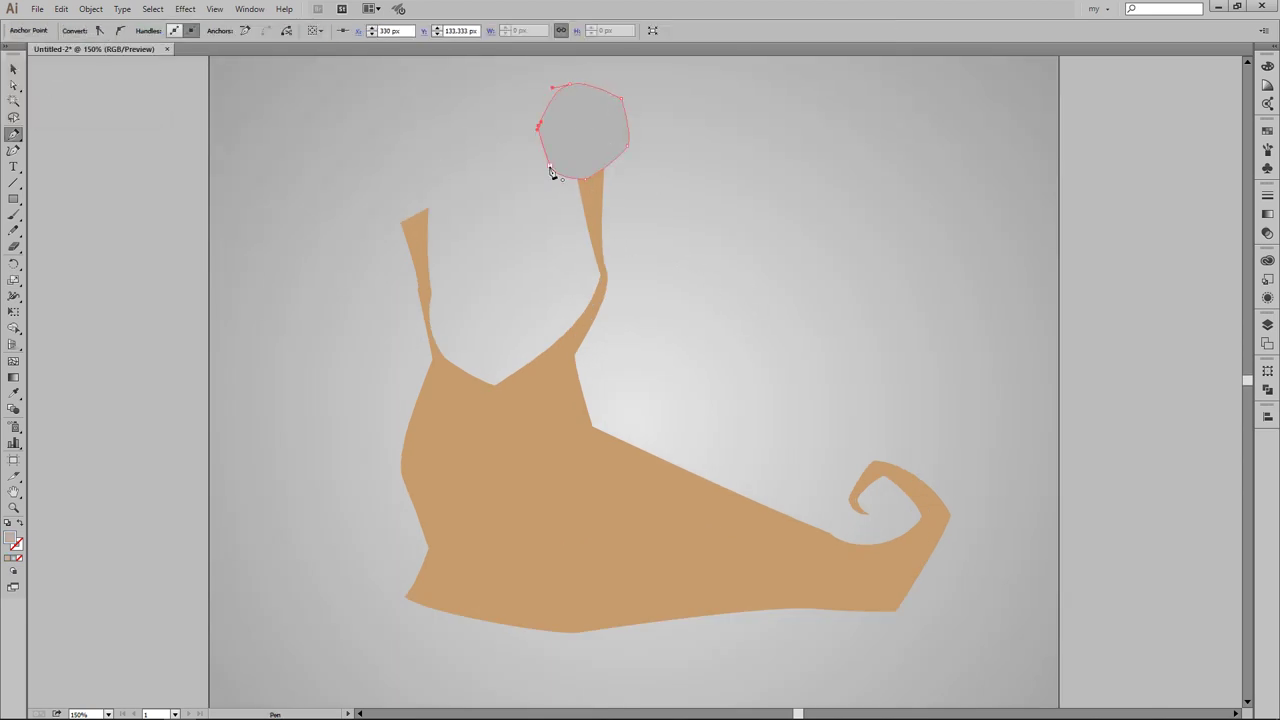
pyautogui.press('v')
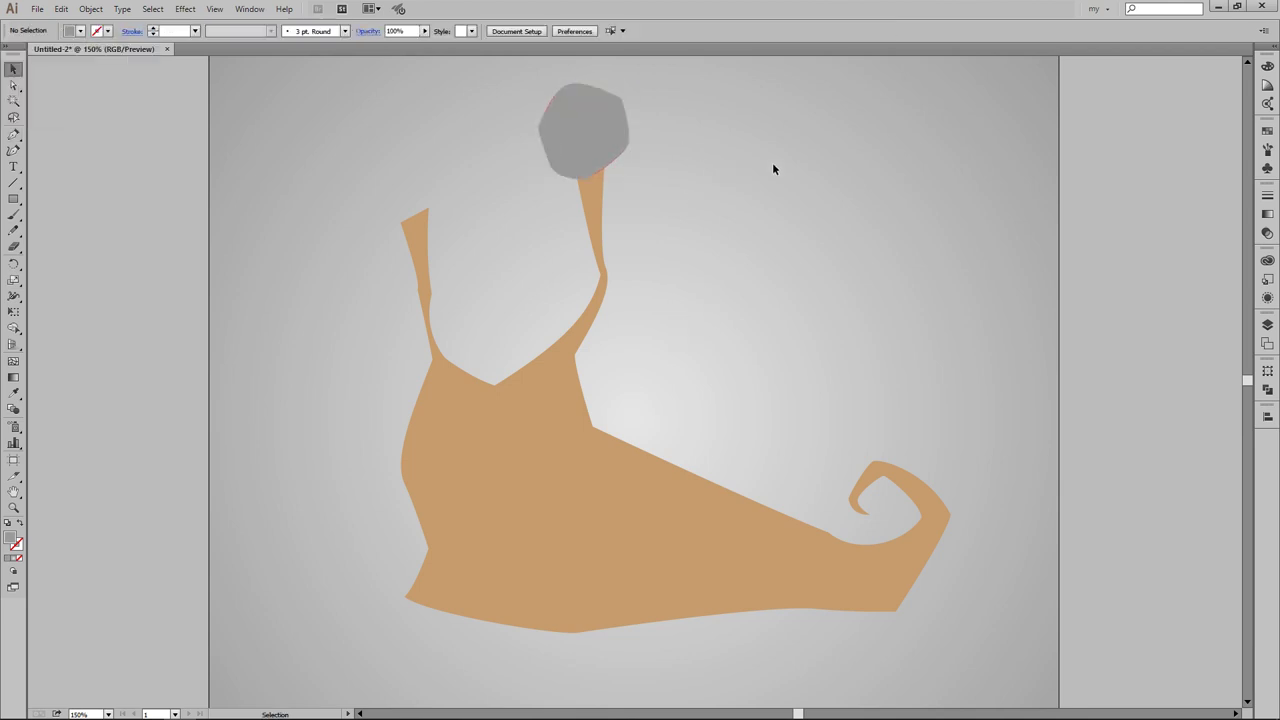
# Step: Make the eyeball white, copy it onto the left stalk, and choose a dark brown fill
pyautogui.scroll(1, 600, 150)
pyautogui.click(667, 276)
pyautogui.click(591, 114)
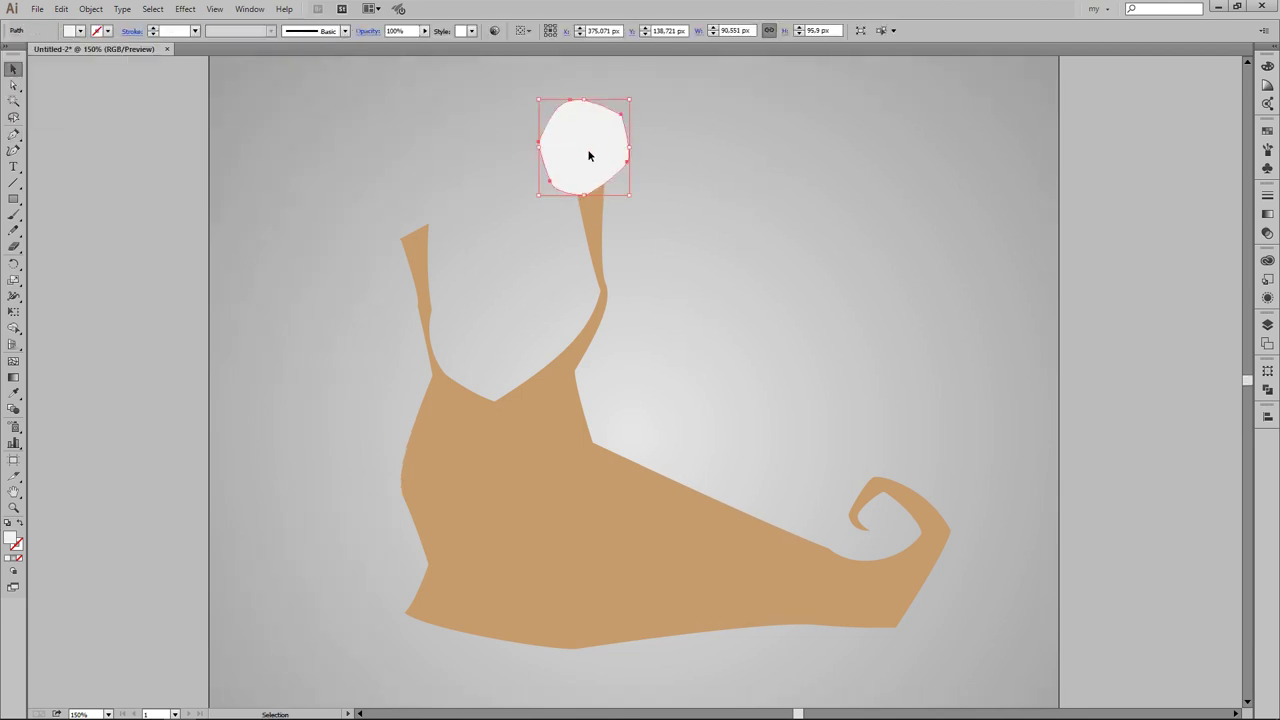
pyautogui.moveTo(591, 114)
pyautogui.keyDown('alt'); pyautogui.mouseDown()
pyautogui.moveTo(422, 170)
pyautogui.moveTo(443, 172)
pyautogui.moveTo(421, 216)
pyautogui.mouseUp(); pyautogui.keyUp('alt')
pyautogui.click(743, 264)
pyautogui.click(81, 31)
pyautogui.click(110, 72)
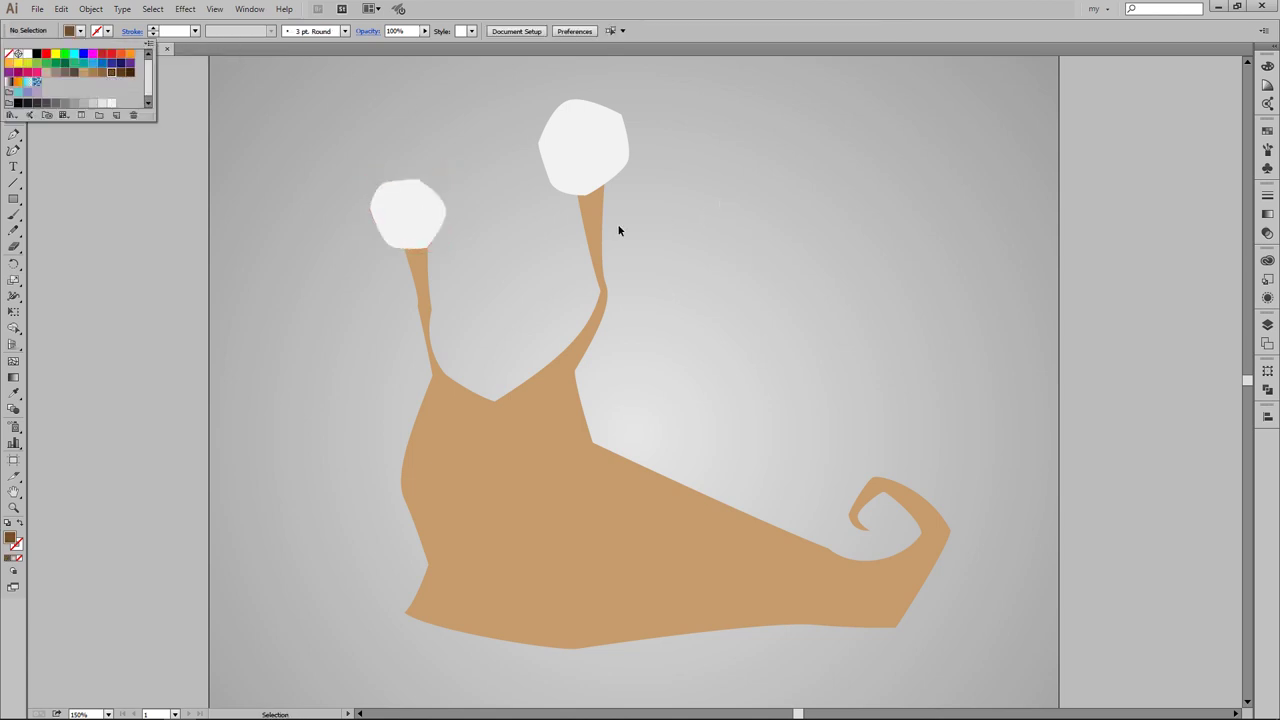
# Step: Pen-draw the dark brown shell outline over the snail's back
pyautogui.press('p')
pyautogui.click(598, 445)
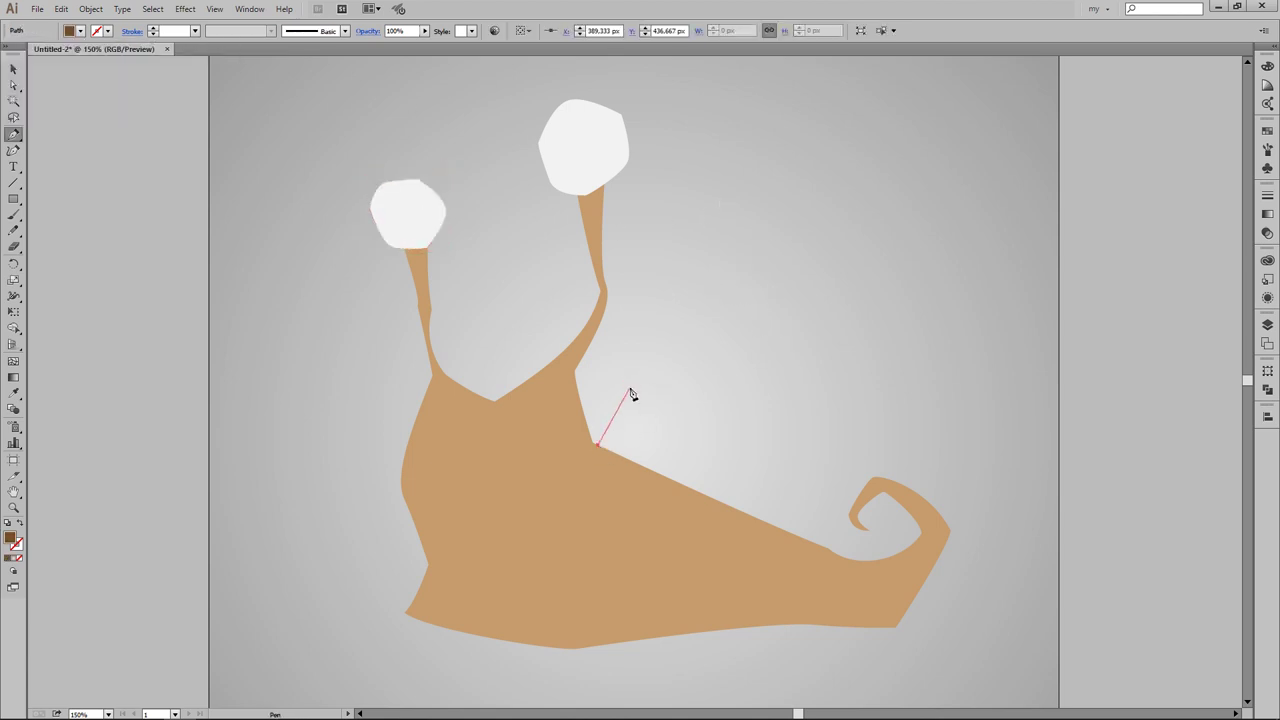
pyautogui.click(607, 392)
pyautogui.click(637, 362)
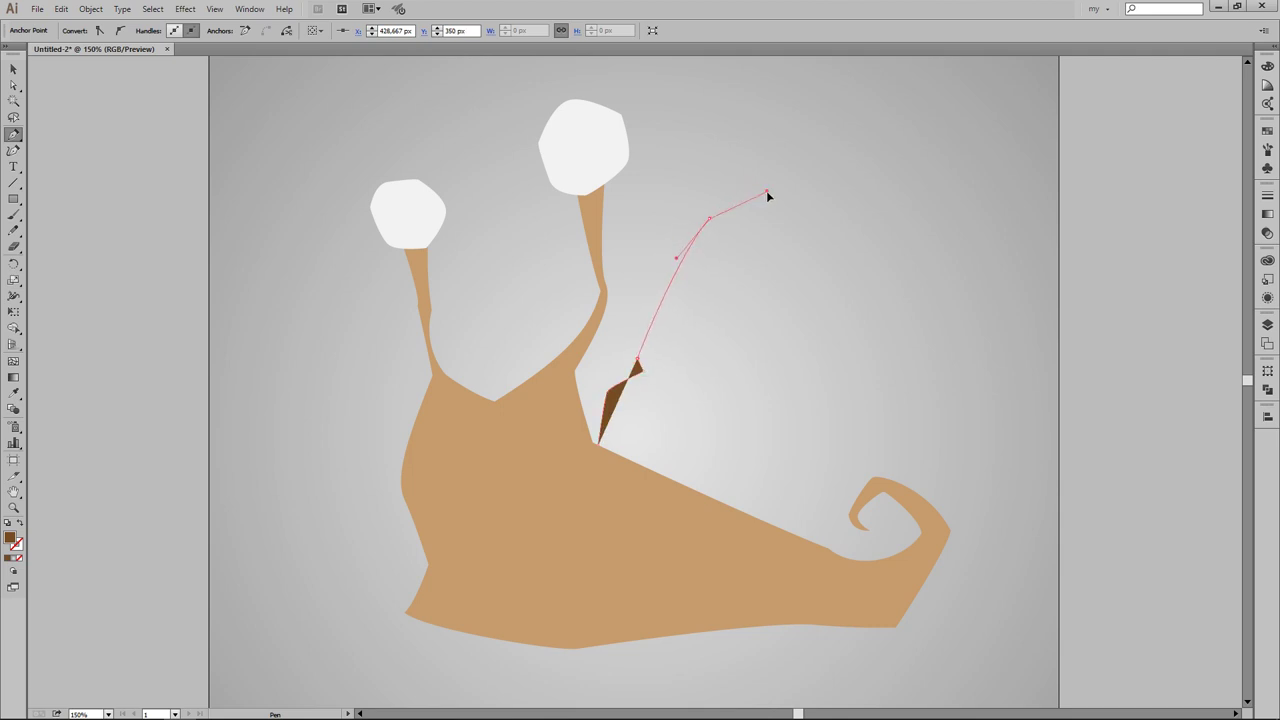
pyautogui.moveTo(818, 222); pyautogui.dragTo(856, 264)
pyautogui.moveTo(806, 552)
pyautogui.mouseDown()
pyautogui.moveTo(788, 572)
pyautogui.moveTo(709, 587)
pyautogui.mouseUp()
pyautogui.click(627, 570)
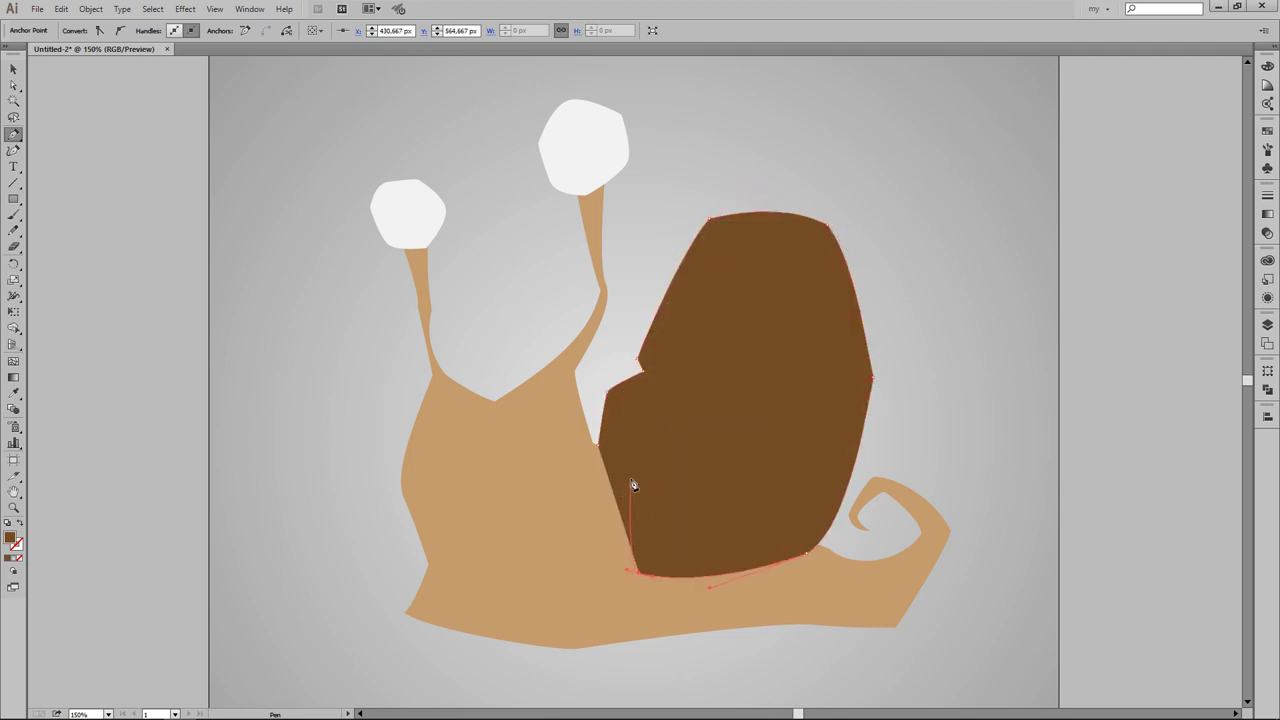
pyautogui.click(632, 485)
pyautogui.press('v')
pyautogui.click(946, 220)
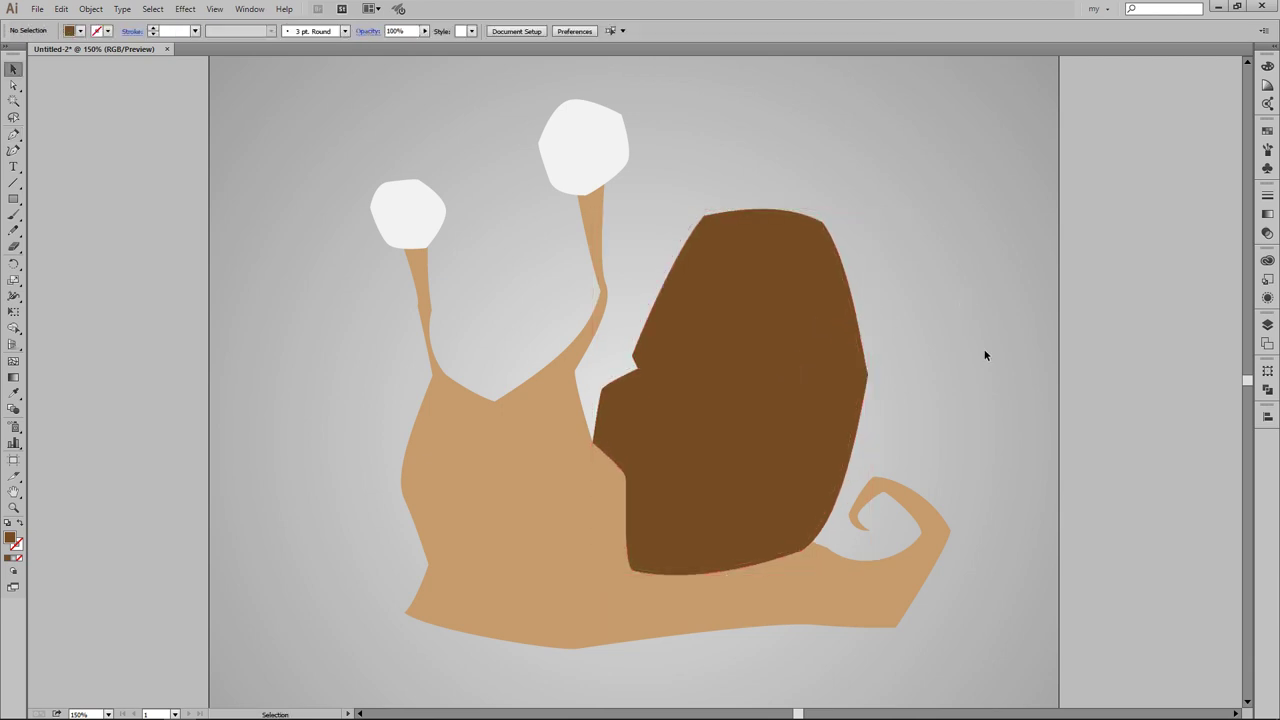
# Step: Round the shell's corners and right edge with the Direct Selection tool
pyautogui.click(679, 549)
pyautogui.press('a')
pyautogui.moveTo(638, 568); pyautogui.dragTo(703, 584)
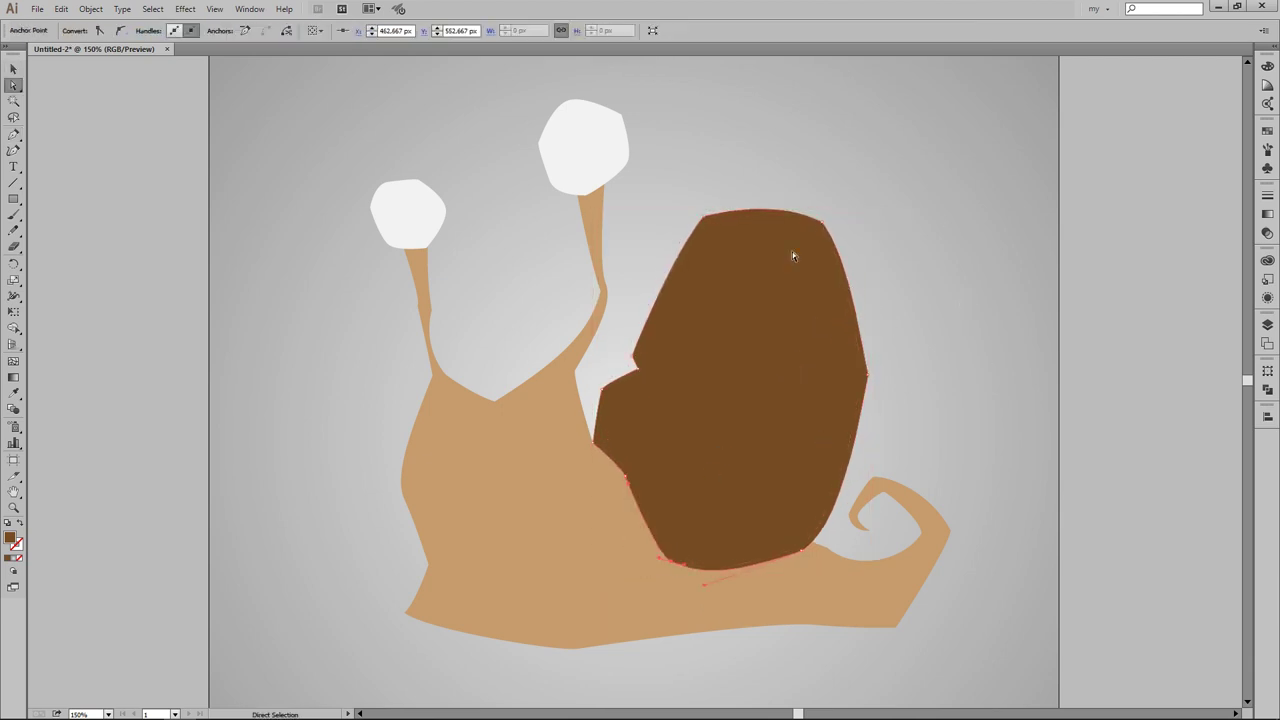
pyautogui.moveTo(840, 223); pyautogui.dragTo(870, 263)
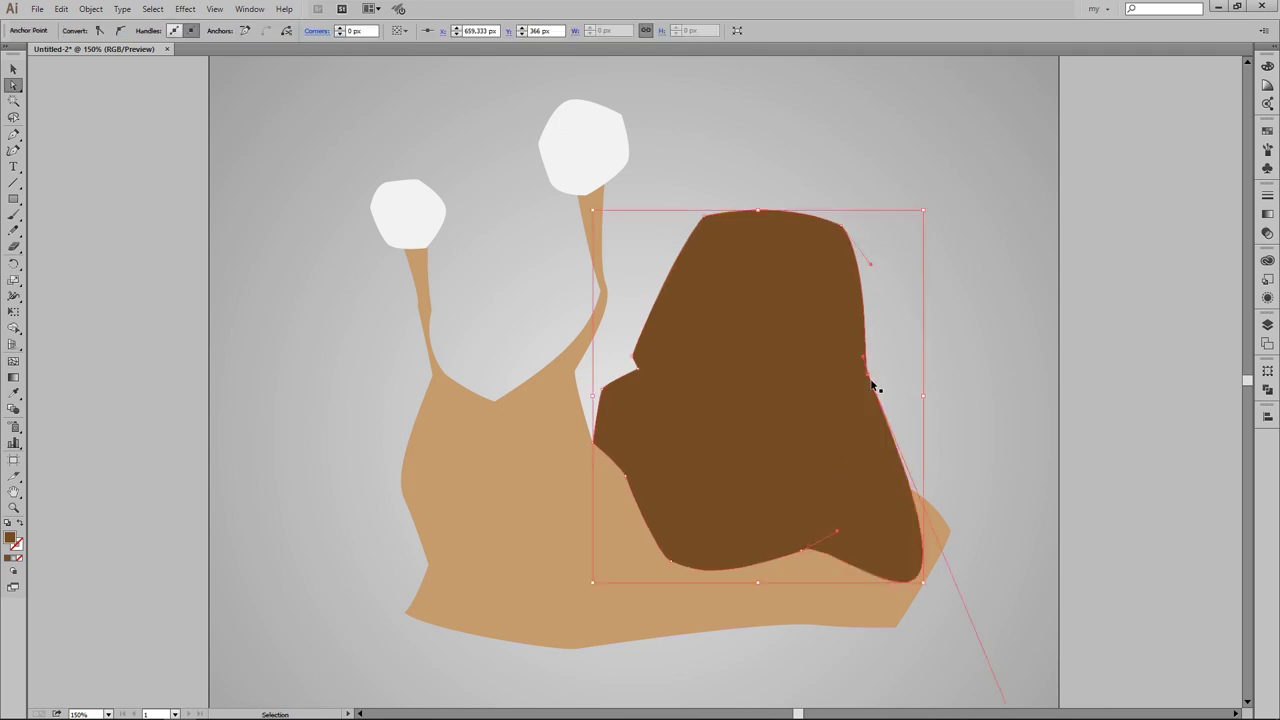
pyautogui.moveTo(877, 390); pyautogui.dragTo(870, 378)
pyautogui.moveTo(870, 263); pyautogui.dragTo(863, 269)
pyautogui.click(924, 254)
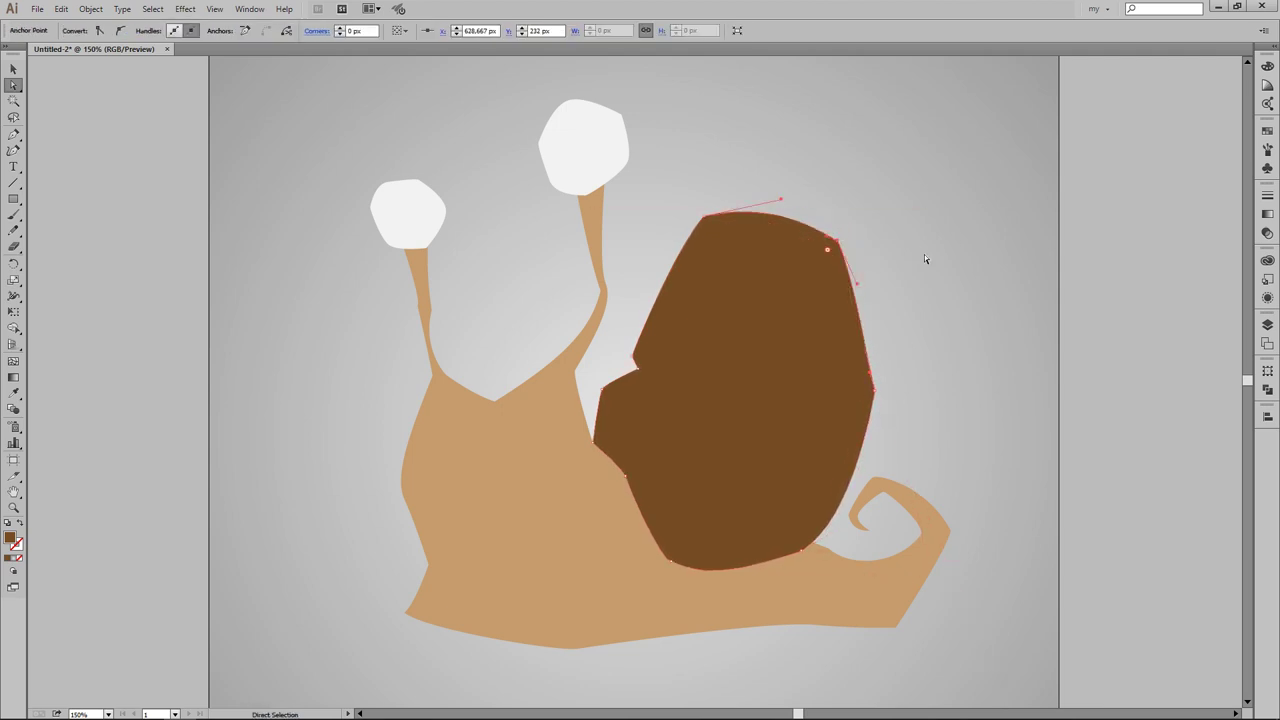
# Step: Set the fill colour to white
pyautogui.press('v')
pyautogui.click(79, 31)
pyautogui.click(28, 54)
pyautogui.click(474, 268)
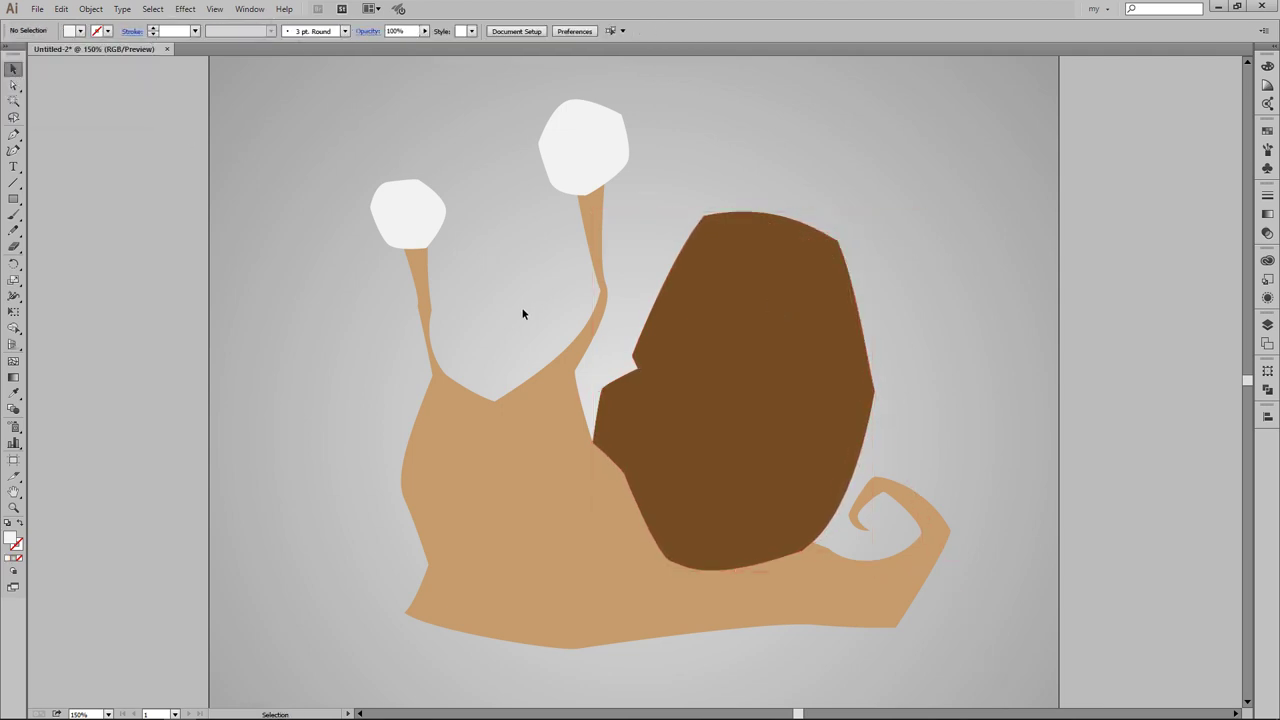
# Step: Draw a white mouth patch on the face and adjust its right edge
pyautogui.click(444, 597)
pyautogui.click(442, 551)
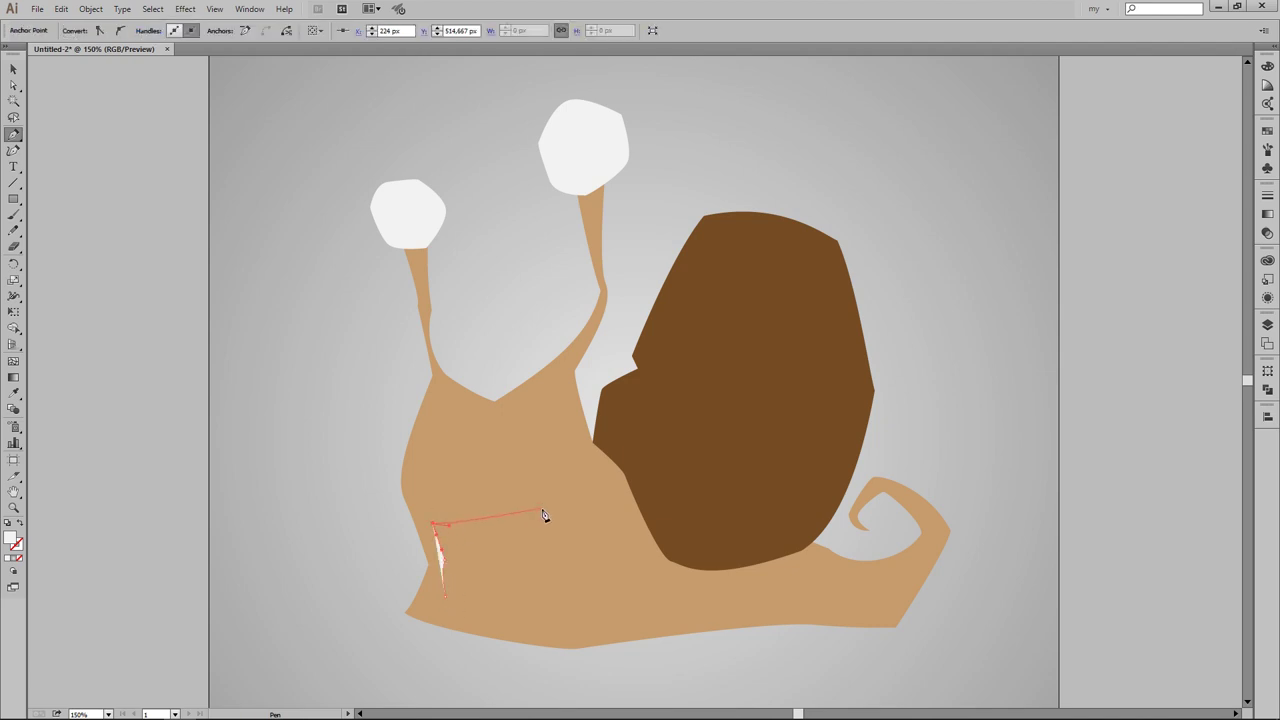
pyautogui.click(566, 558)
pyautogui.click(561, 581)
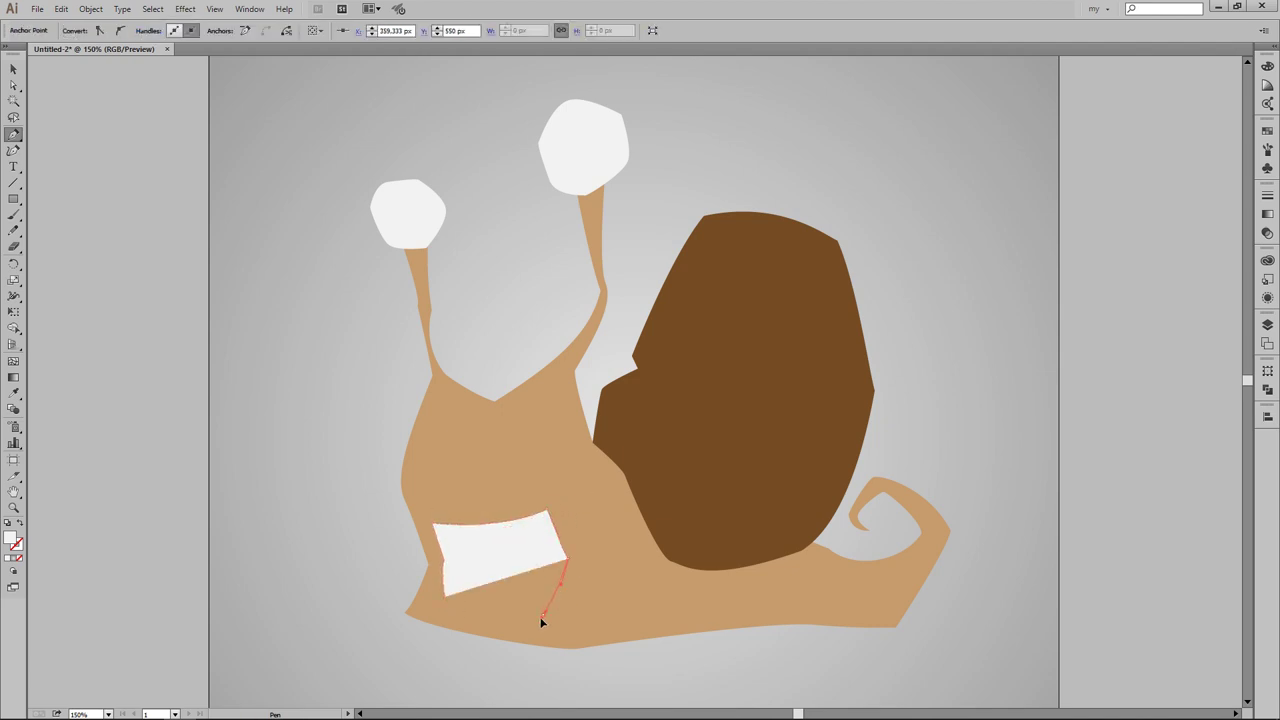
pyautogui.click(542, 612)
pyautogui.press('a')
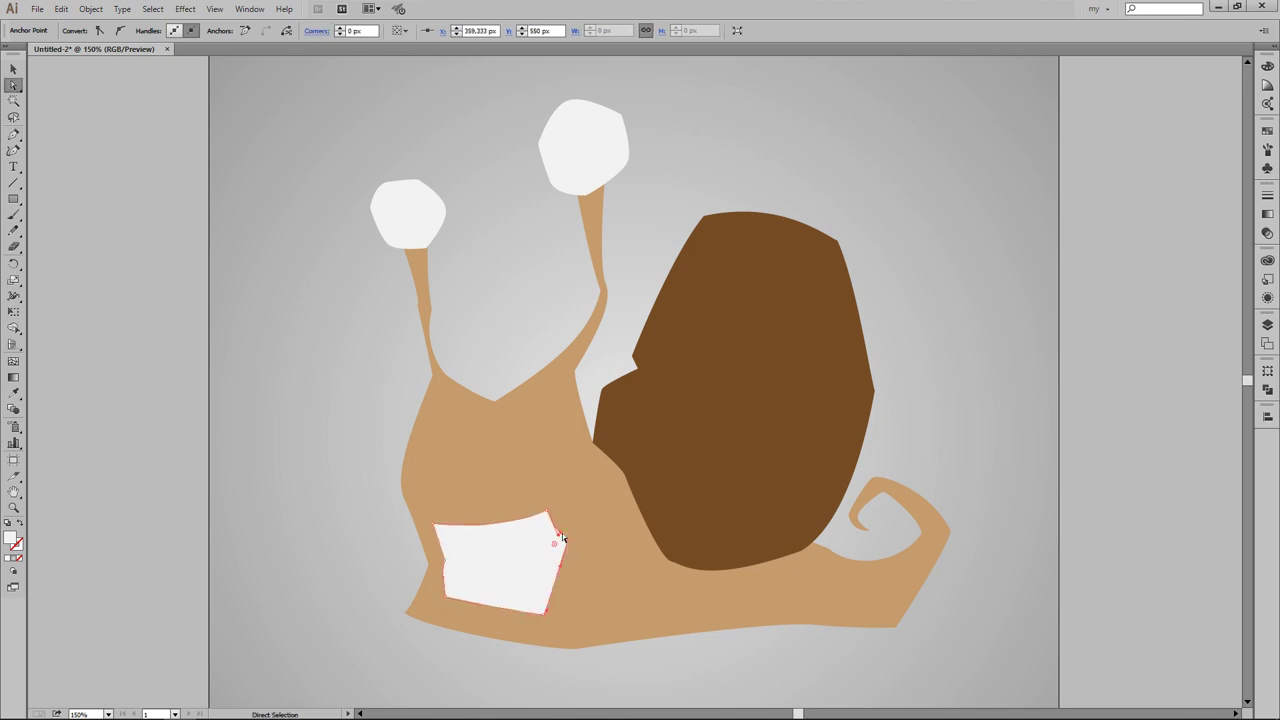
pyautogui.moveTo(568, 559); pyautogui.dragTo(571, 550)
pyautogui.click(360, 459)
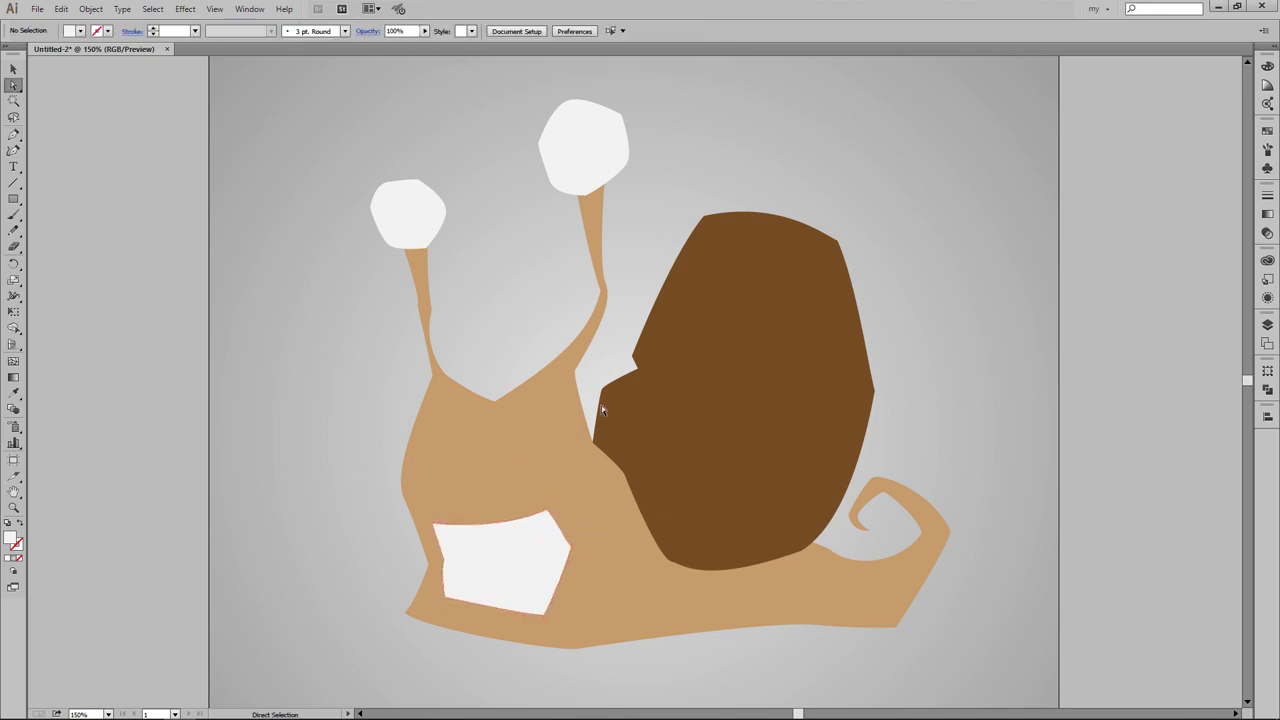
# Step: Draw a taupe lid shape over the right eyeball
pyautogui.scroll(1, 652, 366)
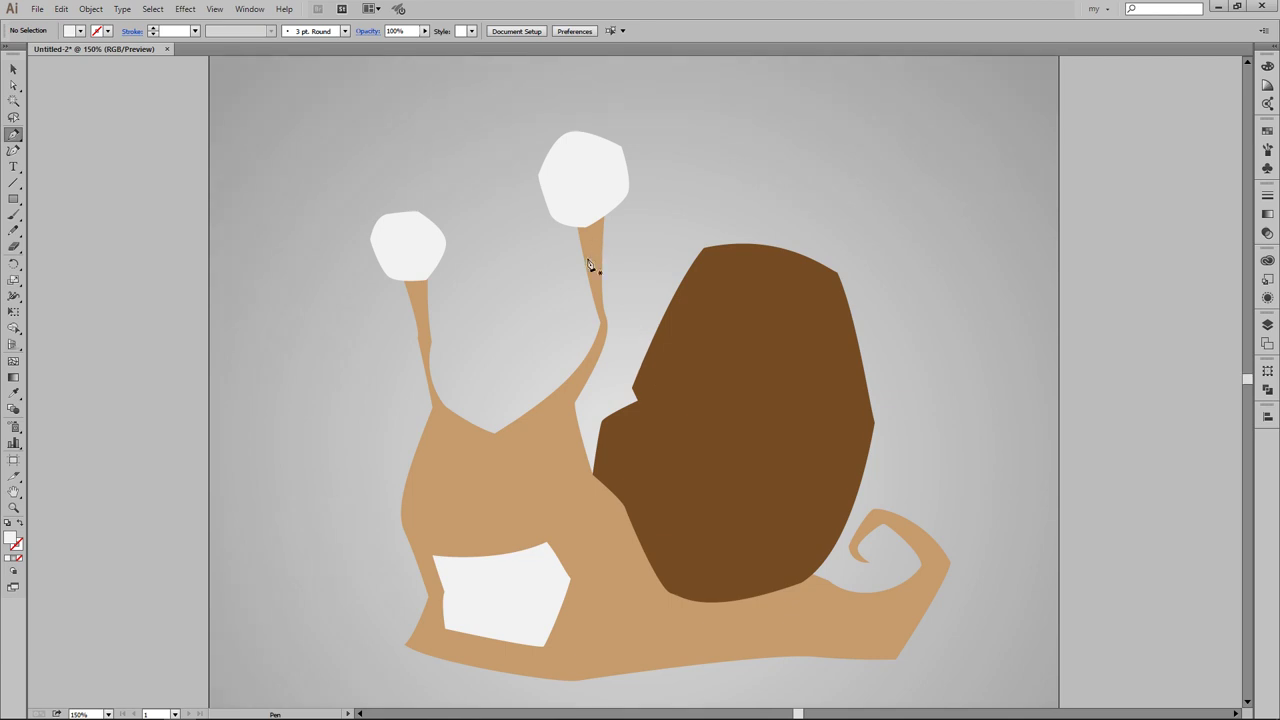
pyautogui.click(80, 31)
pyautogui.click(539, 190)
pyautogui.click(630, 172)
pyautogui.click(624, 140)
pyautogui.click(557, 122)
pyautogui.click(532, 172)
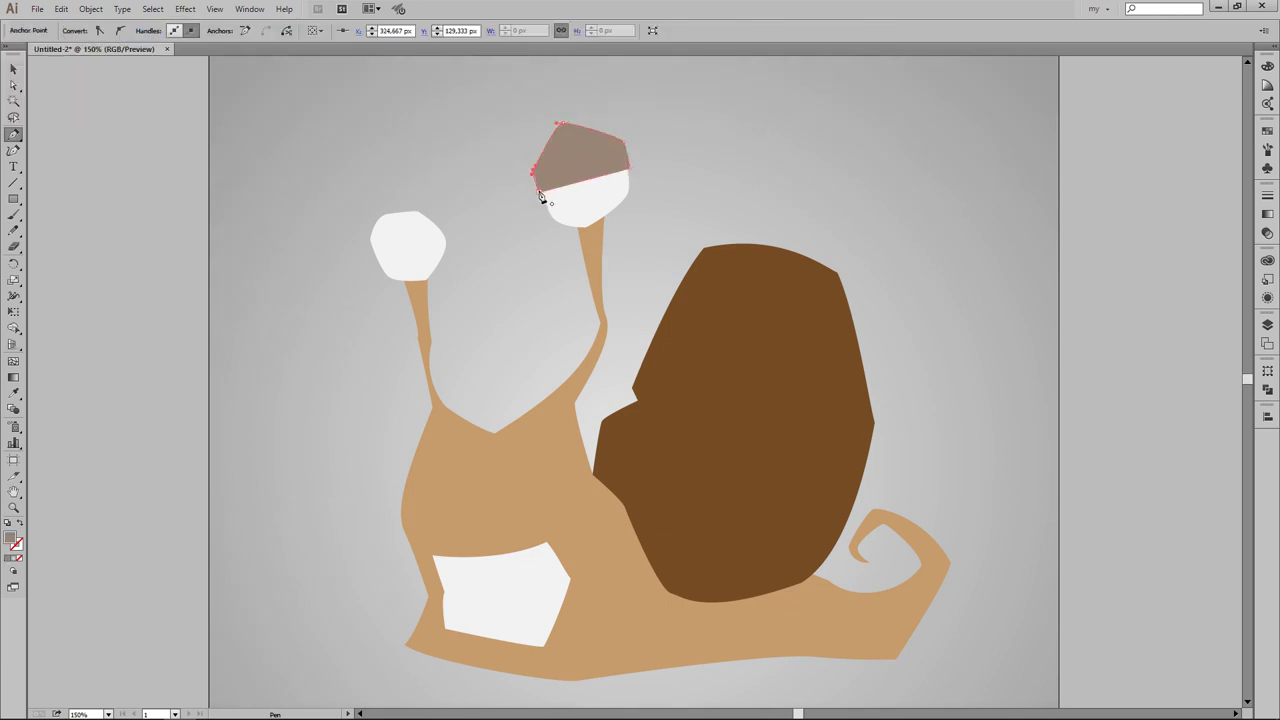
# Step: Cover the left eyeball with taupe lid shapes, leaving a narrow white strip
pyautogui.click(368, 244)
pyautogui.click(448, 232)
pyautogui.click(415, 199)
pyautogui.click(375, 212)
pyautogui.click(376, 262)
pyautogui.click(442, 259)
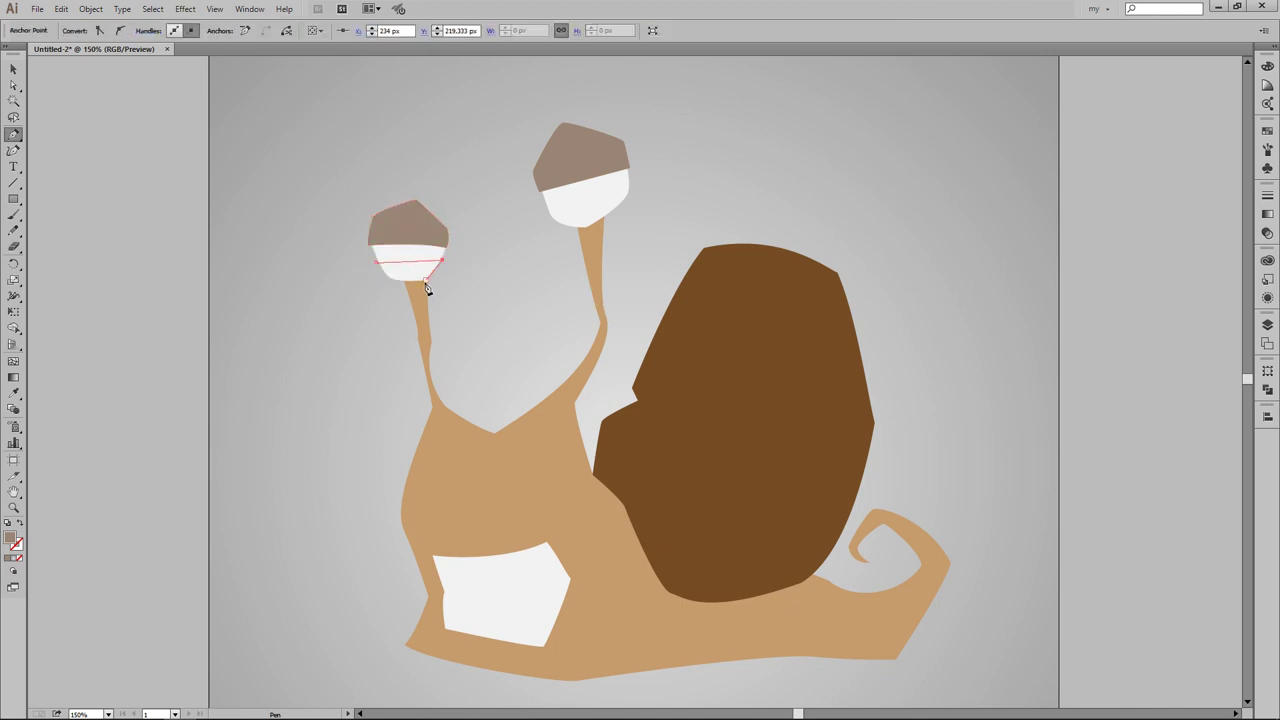
pyautogui.press('v')
pyautogui.click(829, 177)
pyautogui.scroll(-1, 819, 209)
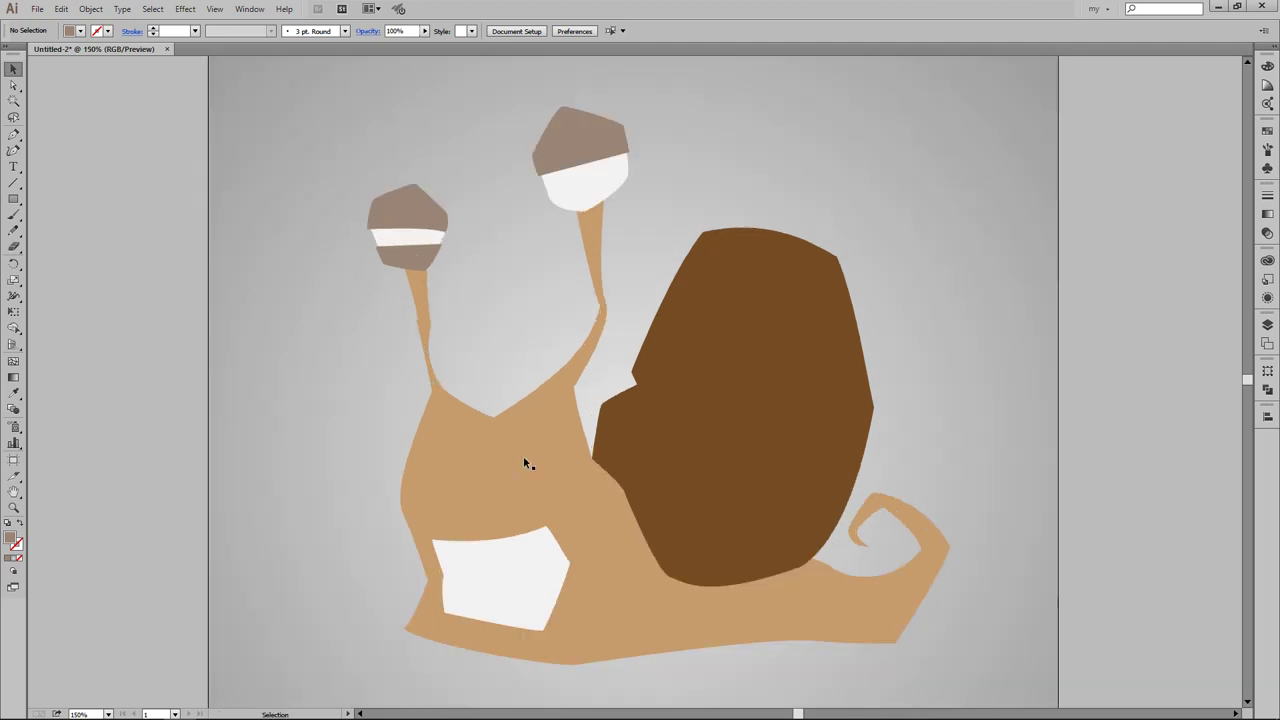
# Step: Give the body a radial gradient from tan to reddish brown (#6D4343)
pyautogui.click(523, 456)
pyautogui.click(1267, 213)
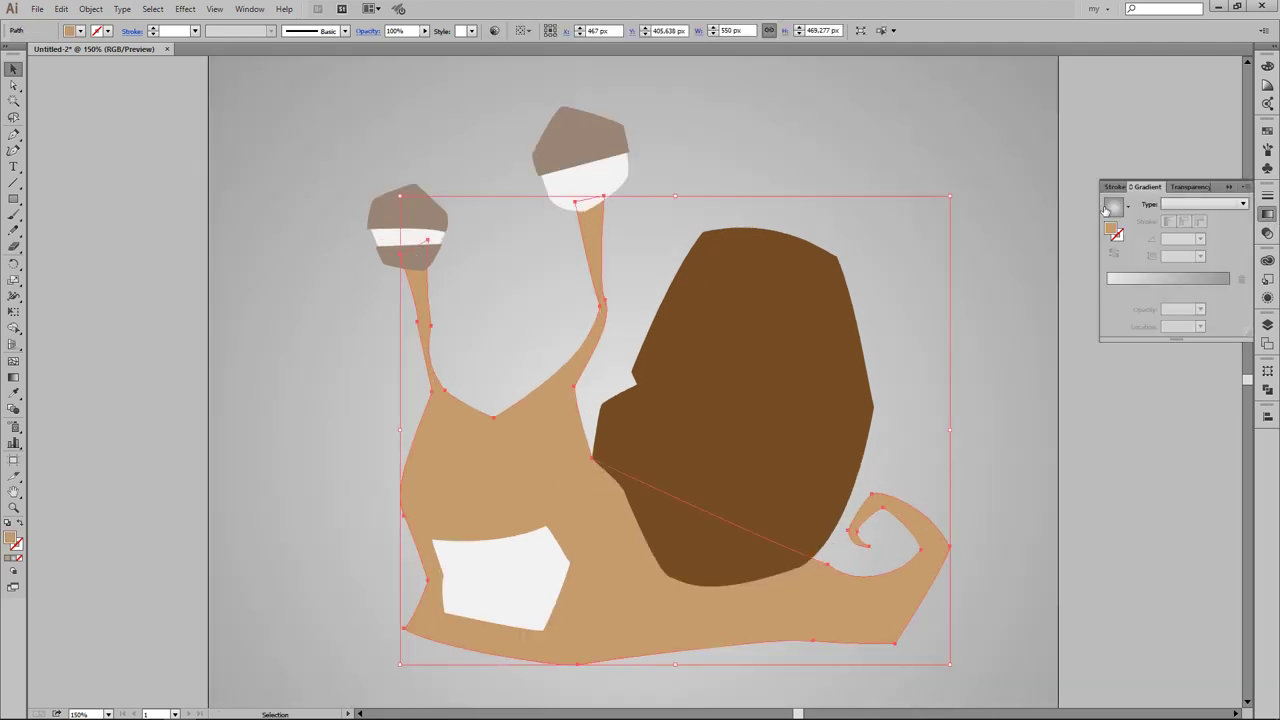
pyautogui.click(1106, 290)
pyautogui.doubleClick(1106, 291)
pyautogui.click(1150, 355)
pyautogui.click(1229, 291)
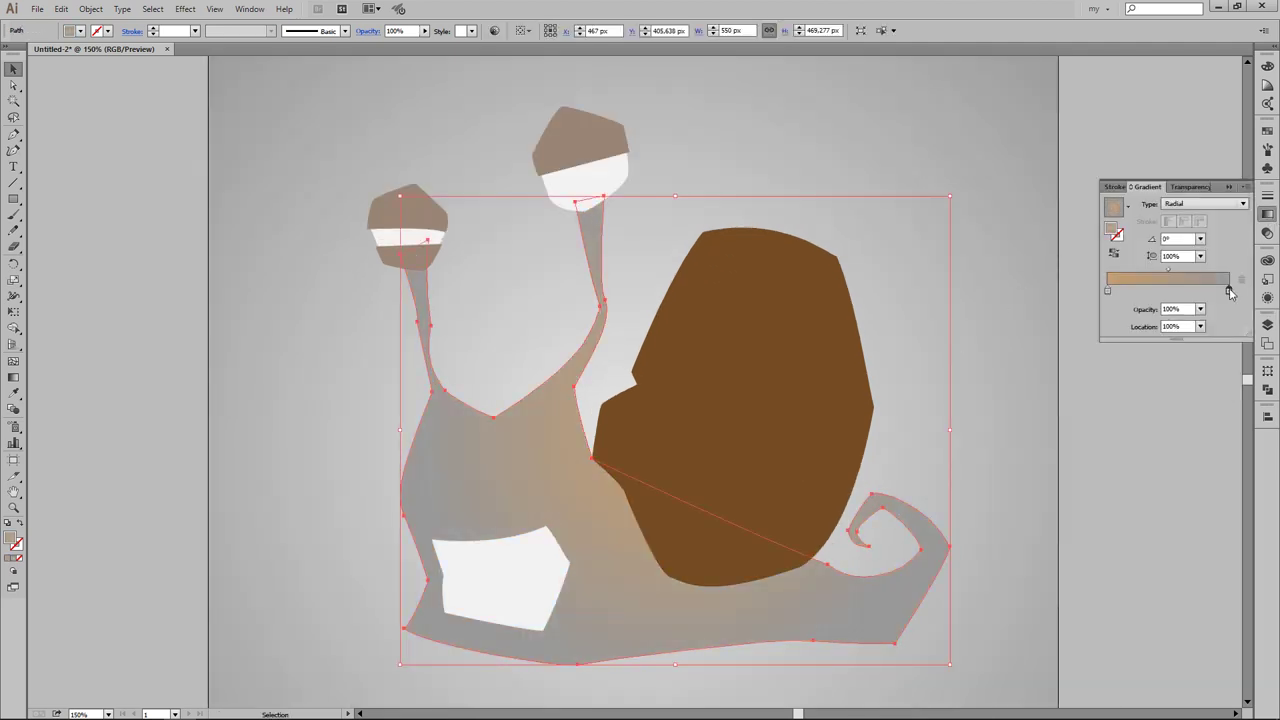
pyautogui.doubleClick(1229, 291)
pyautogui.click(1103, 357)
pyautogui.click(1055, 337)
pyautogui.moveTo(1145, 384); pyautogui.dragTo(1141, 384)
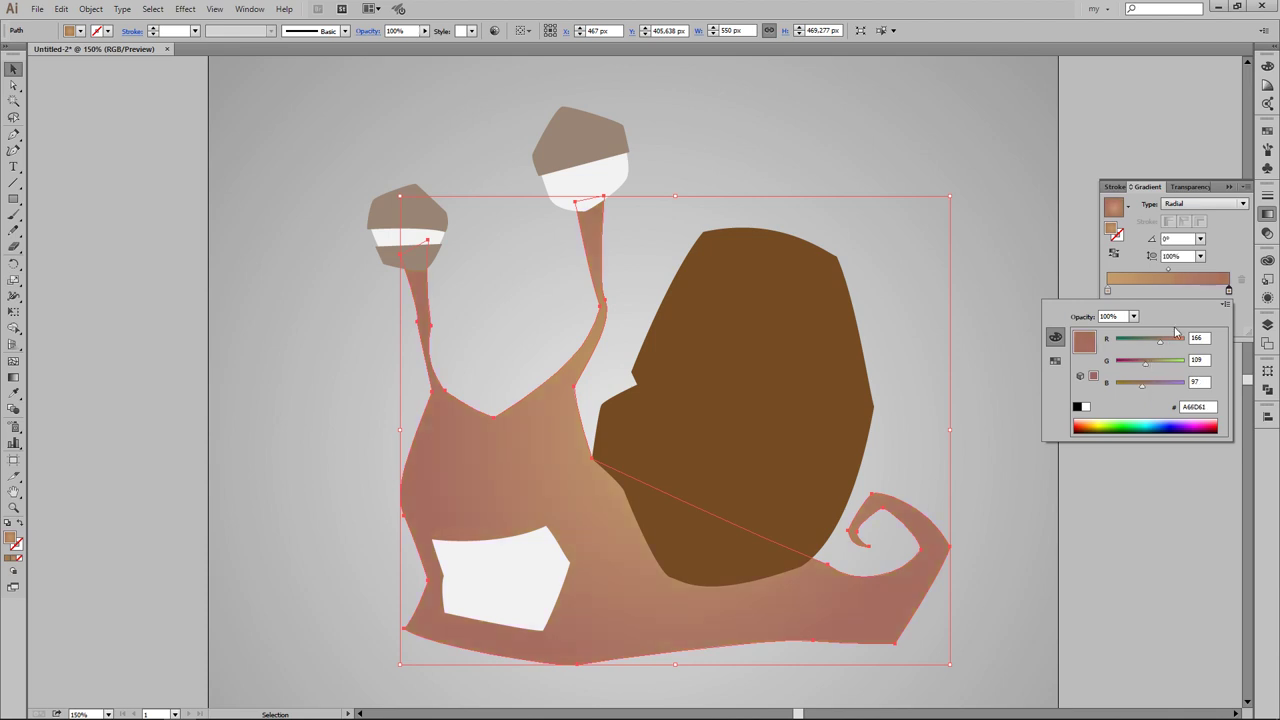
# Step: Center the gradient on the face, stretch it to the tail, and darken the outer stop
pyautogui.press('g')
pyautogui.moveTo(675, 430); pyautogui.dragTo(507, 485)
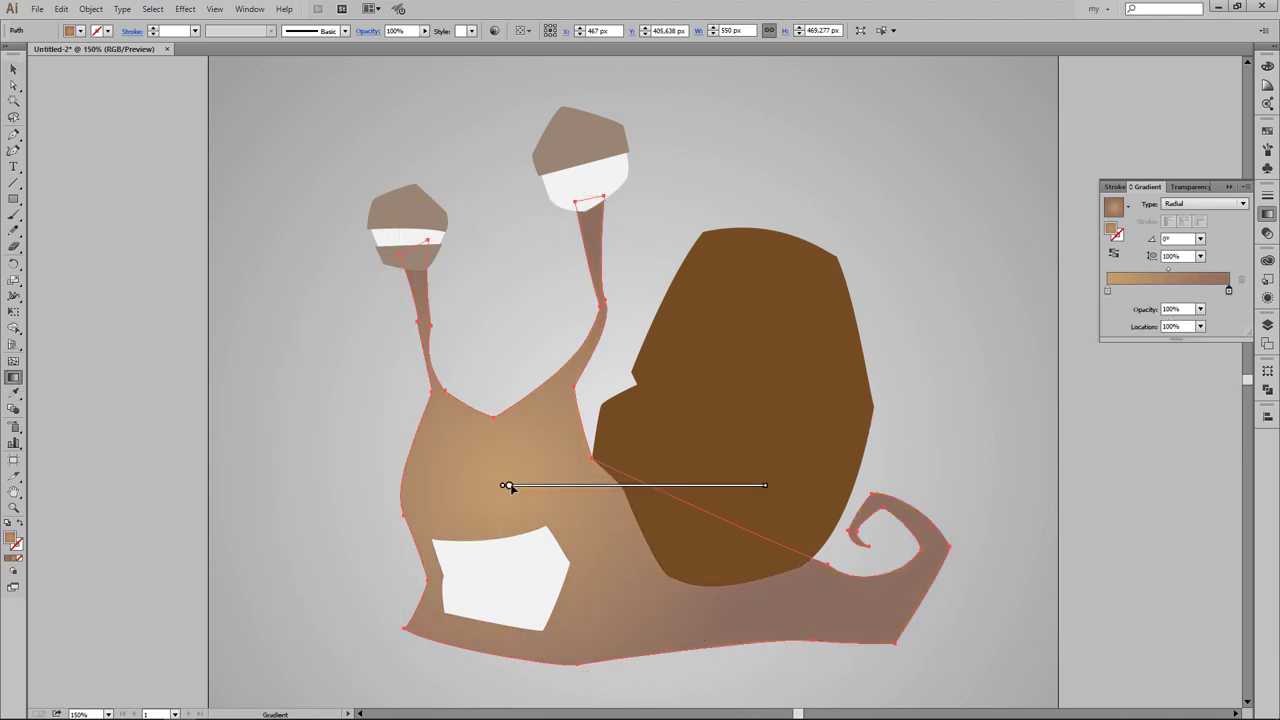
pyautogui.moveTo(765, 485); pyautogui.dragTo(871, 485)
pyautogui.moveTo(508, 486); pyautogui.dragTo(528, 510)
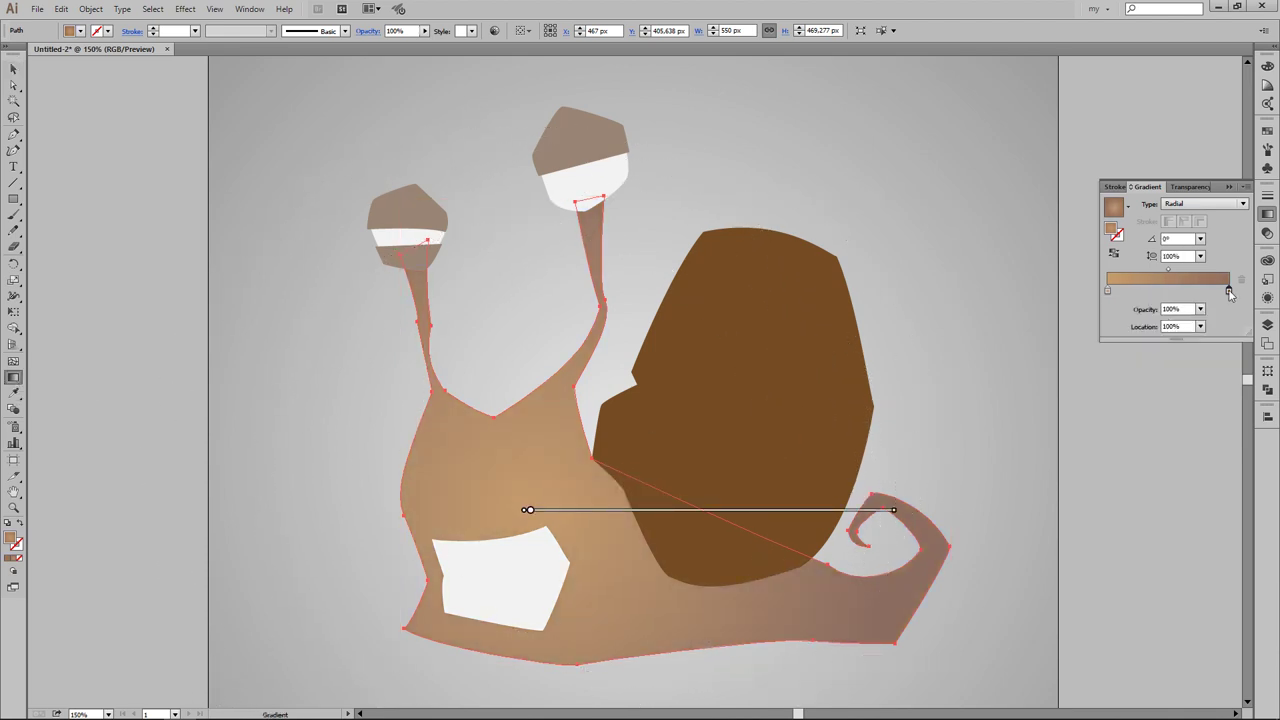
pyautogui.doubleClick(1229, 291)
pyautogui.moveTo(1141, 383); pyautogui.dragTo(1132, 386)
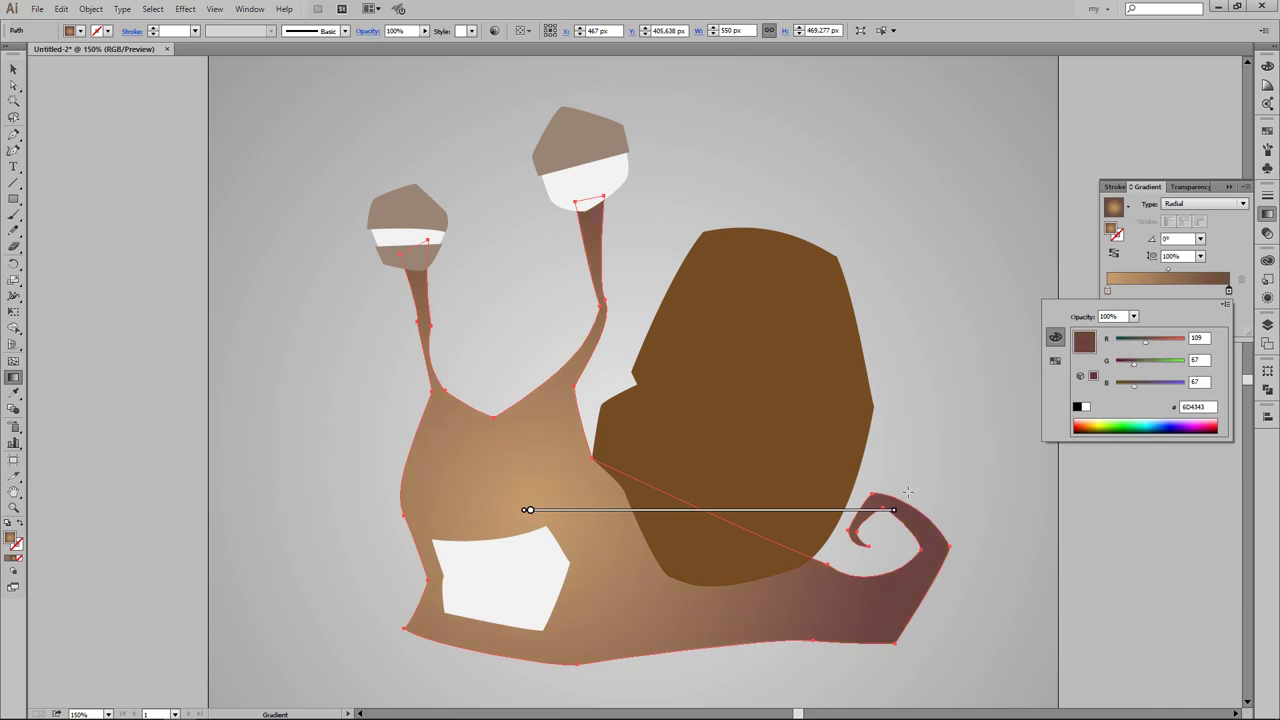
pyautogui.press('v')
pyautogui.click(905, 337)
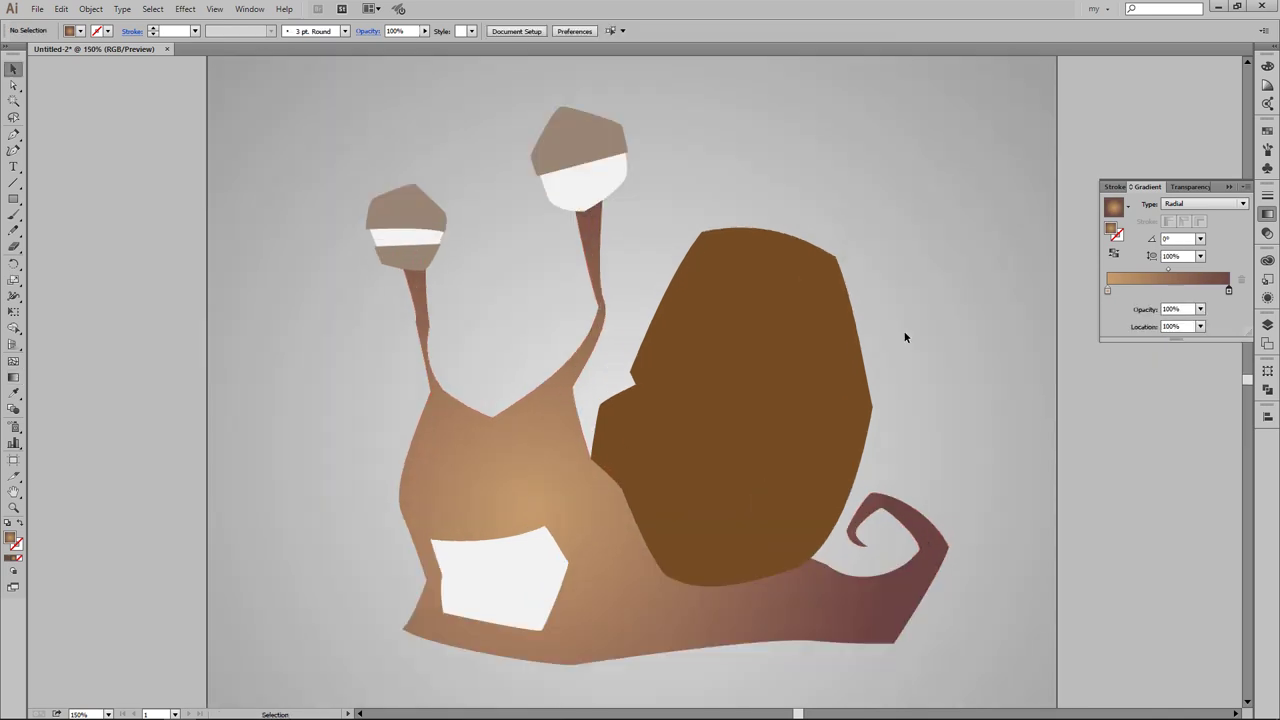
# Step: Pen-draw a closed highlight shape over the face above the mouth
pyautogui.press('p')
pyautogui.click(410, 497)
pyautogui.click(433, 411)
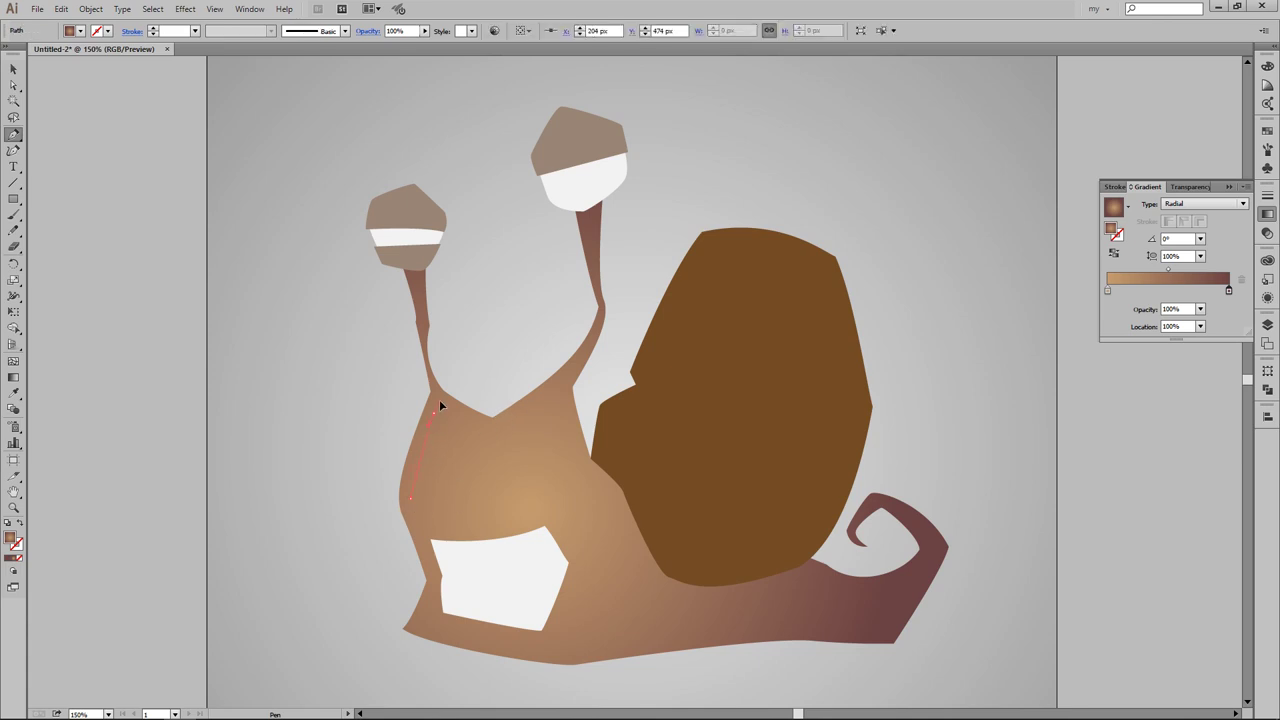
pyautogui.click(486, 428)
pyautogui.click(556, 432)
pyautogui.click(579, 498)
pyautogui.click(432, 526)
pyautogui.click(410, 497)
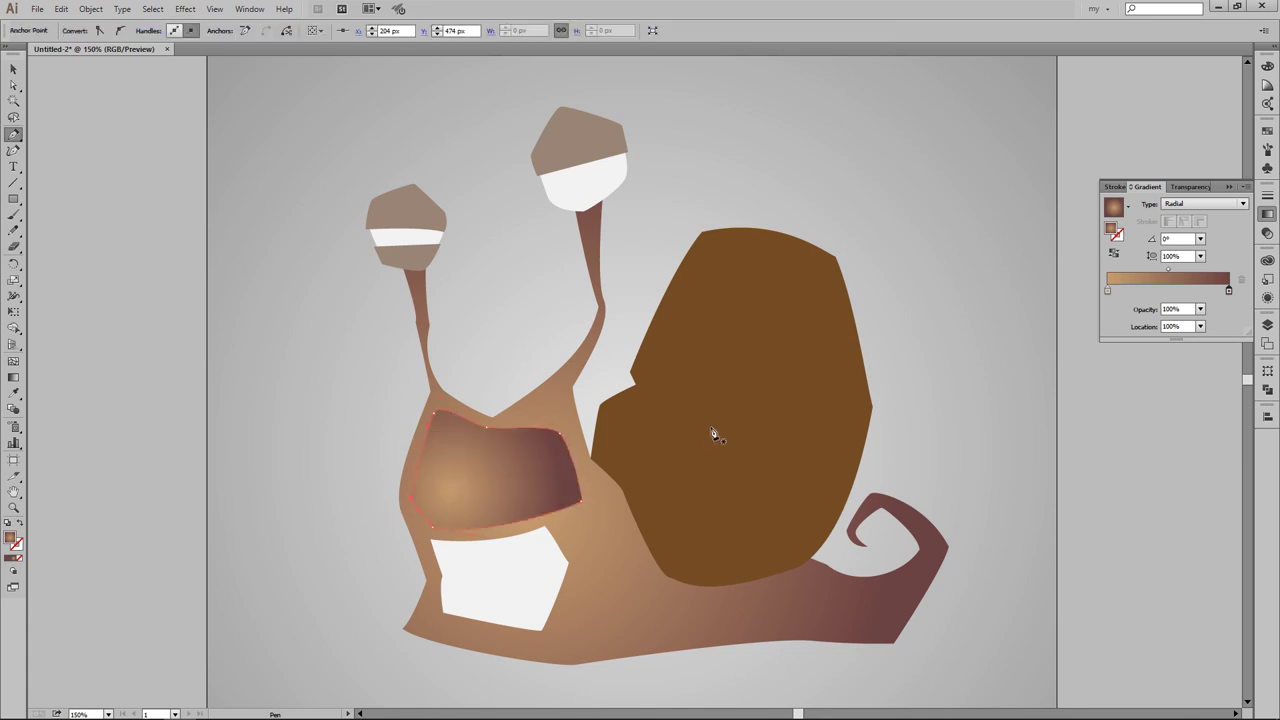
# Step: Fill the highlight with a white-to-black linear gradient
pyautogui.click(1180, 206)
pyautogui.doubleClick(1228, 290)
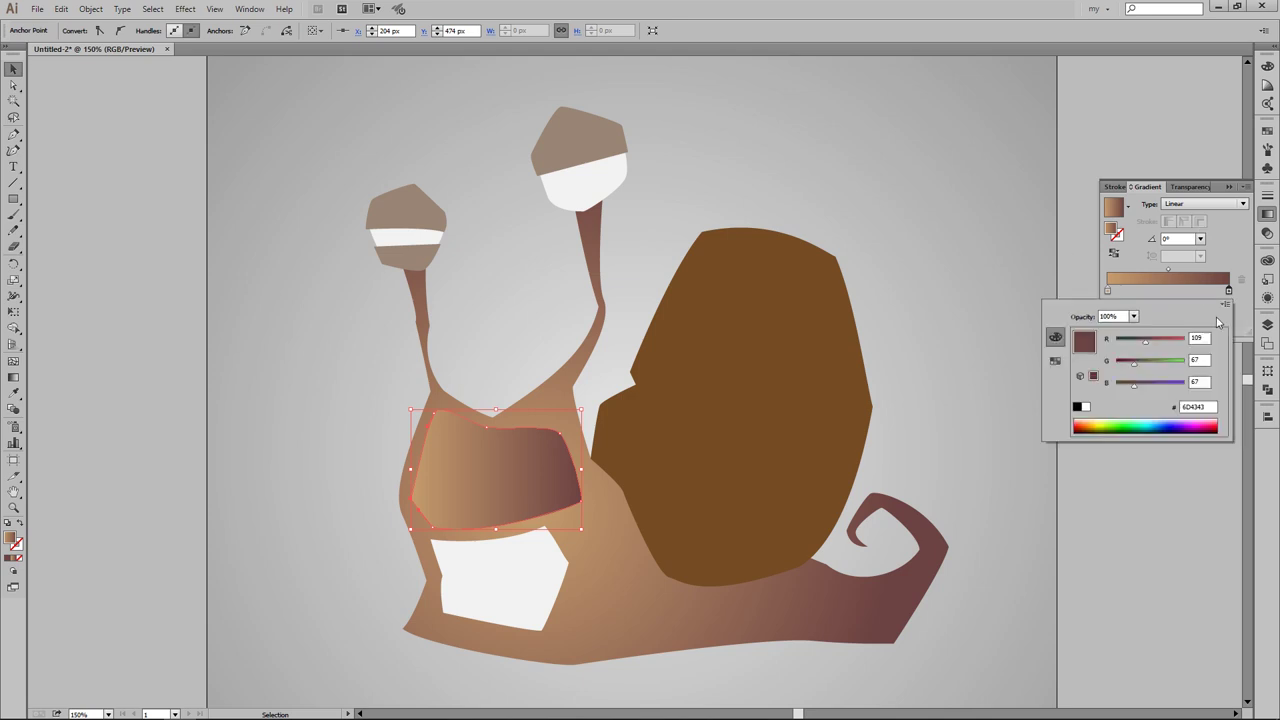
pyautogui.click(1055, 360)
pyautogui.click(1120, 372)
pyautogui.doubleClick(1107, 290)
pyautogui.click(1074, 331)
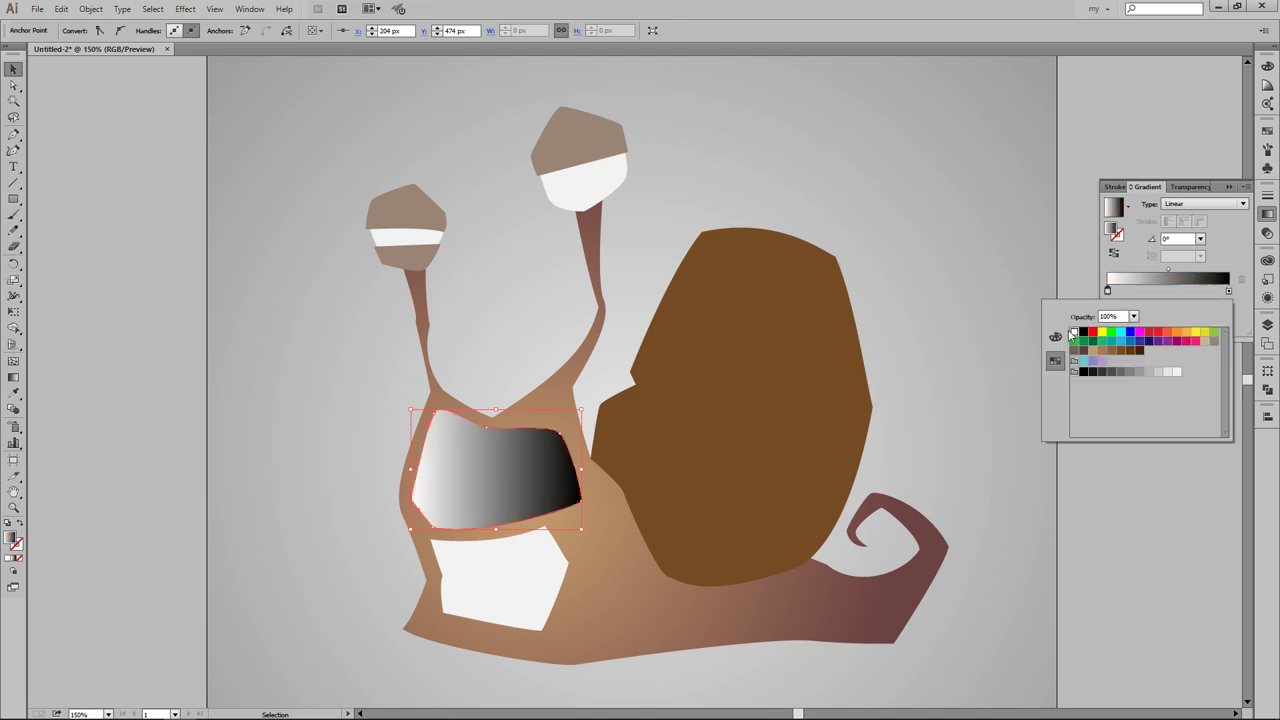
# Step: Set the highlight's blending mode to Screen at 50% opacity
pyautogui.click(1188, 187)
pyautogui.click(1135, 203)
pyautogui.click(1130, 283)
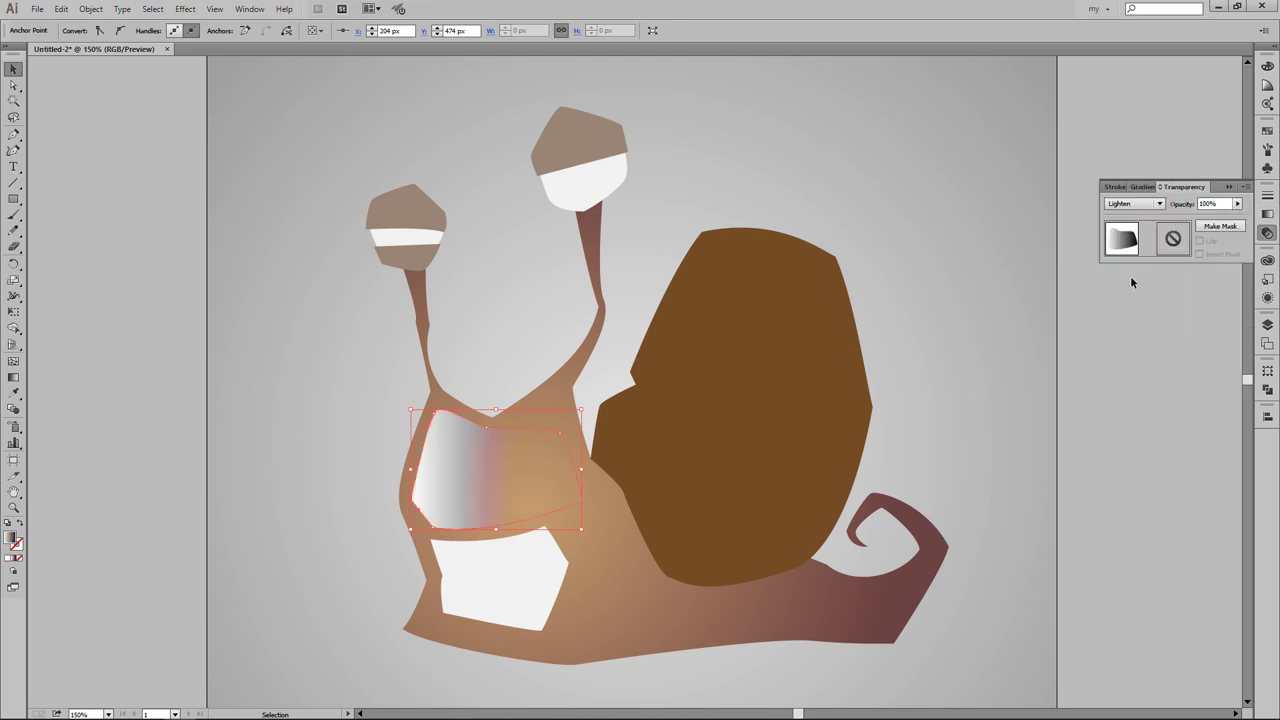
pyautogui.click(1135, 203)
pyautogui.click(1130, 298)
pyautogui.moveTo(1220, 223); pyautogui.dragTo(1210, 220)
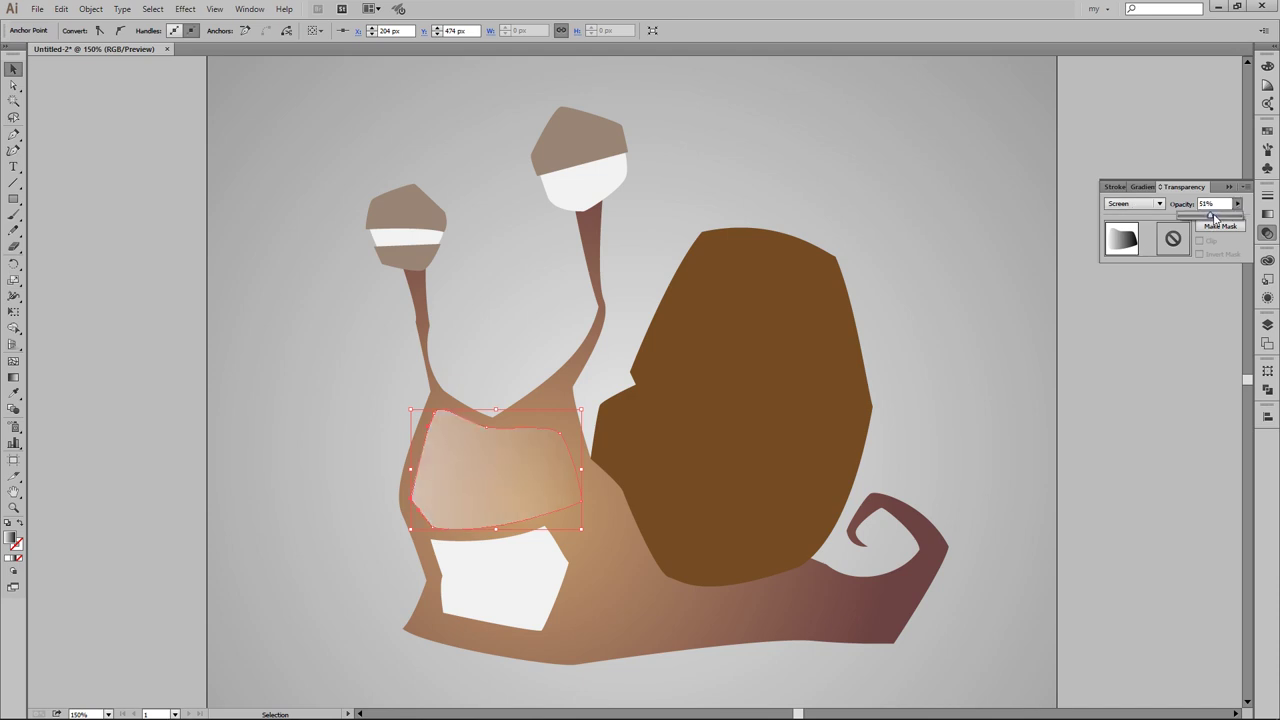
# Step: Redraw the highlight gradient diagonally across the face, then deselect
pyautogui.press('g')
pyautogui.moveTo(491, 466); pyautogui.dragTo(671, 471)
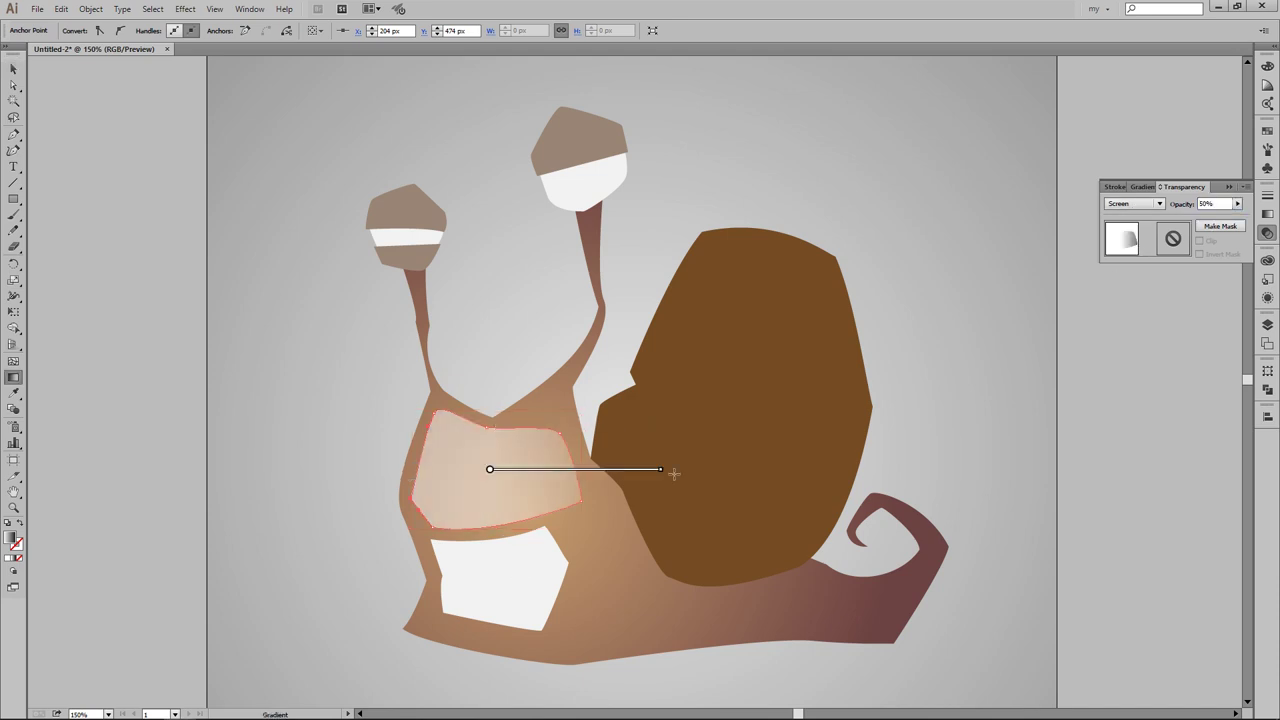
pyautogui.moveTo(488, 424); pyautogui.dragTo(499, 532)
pyautogui.moveTo(460, 397); pyautogui.dragTo(503, 517)
pyautogui.press('v')
pyautogui.hotkey('ctrl', 'shift', 'a')
pyautogui.scroll(-1, 690, 430)
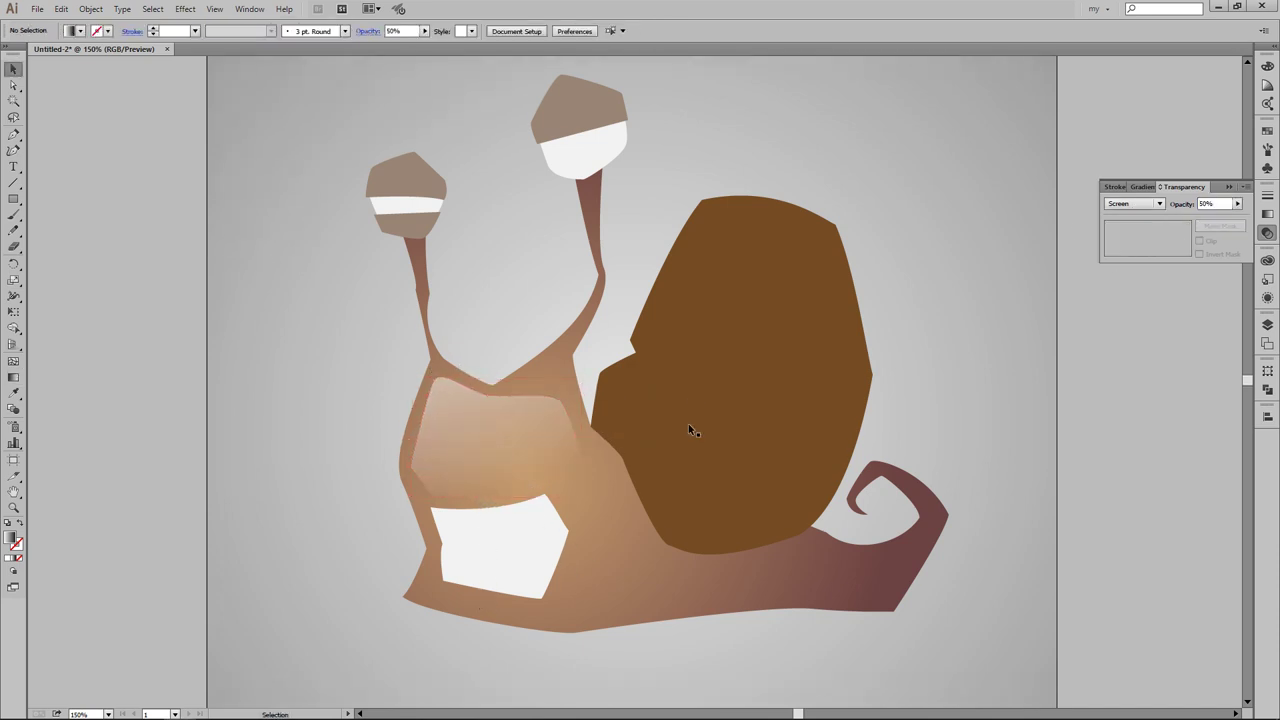
pyautogui.moveTo(605, 493); pyautogui.dragTo(612, 488)
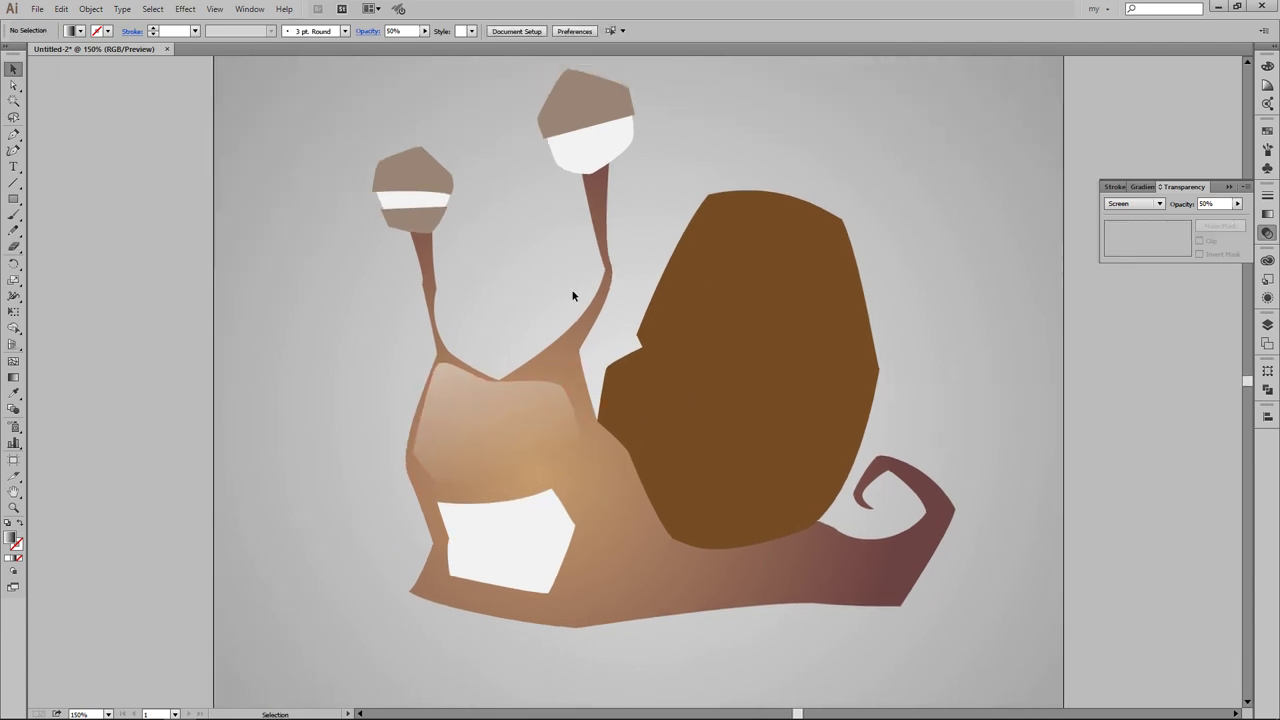
# Step: Draw a shadow under the right eye, intersect it with the stalk, and fill it dark brown
pyautogui.click(590, 145)
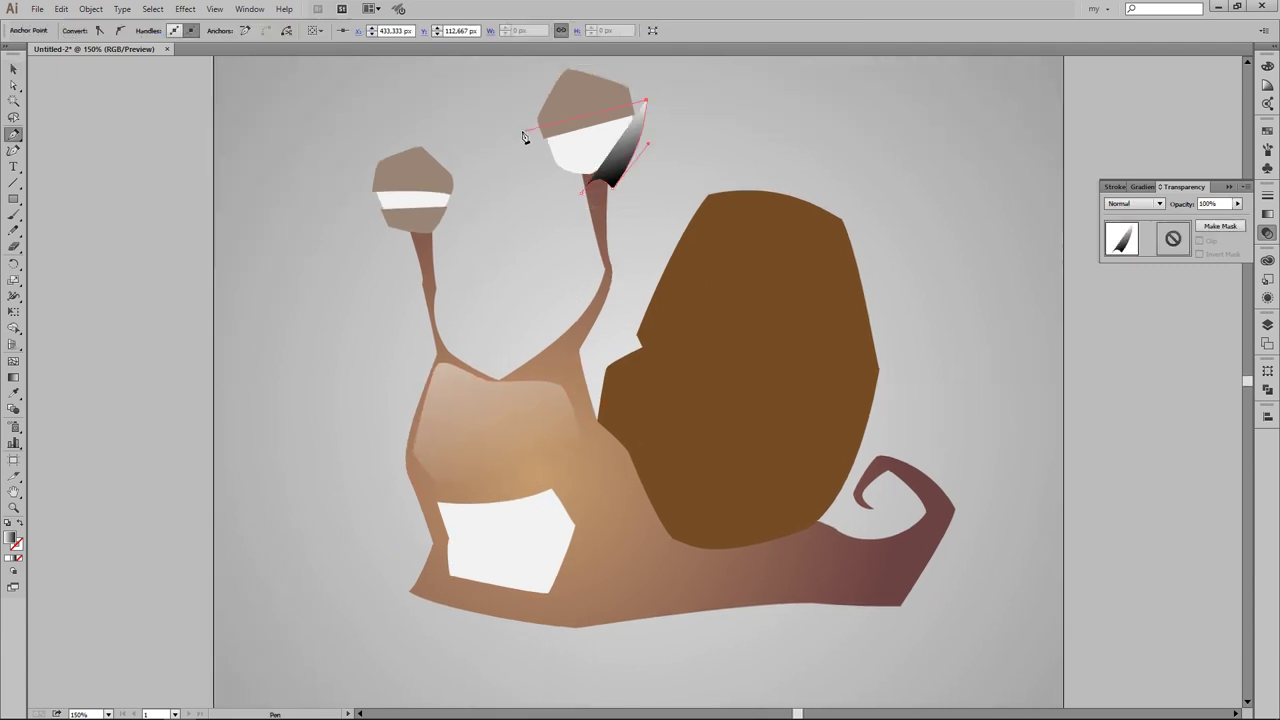
pyautogui.moveTo(529, 134); pyautogui.dragTo(671, 229)
pyautogui.press('a')
pyautogui.click(605, 236)
pyautogui.press('v')
pyautogui.click(1267, 390)
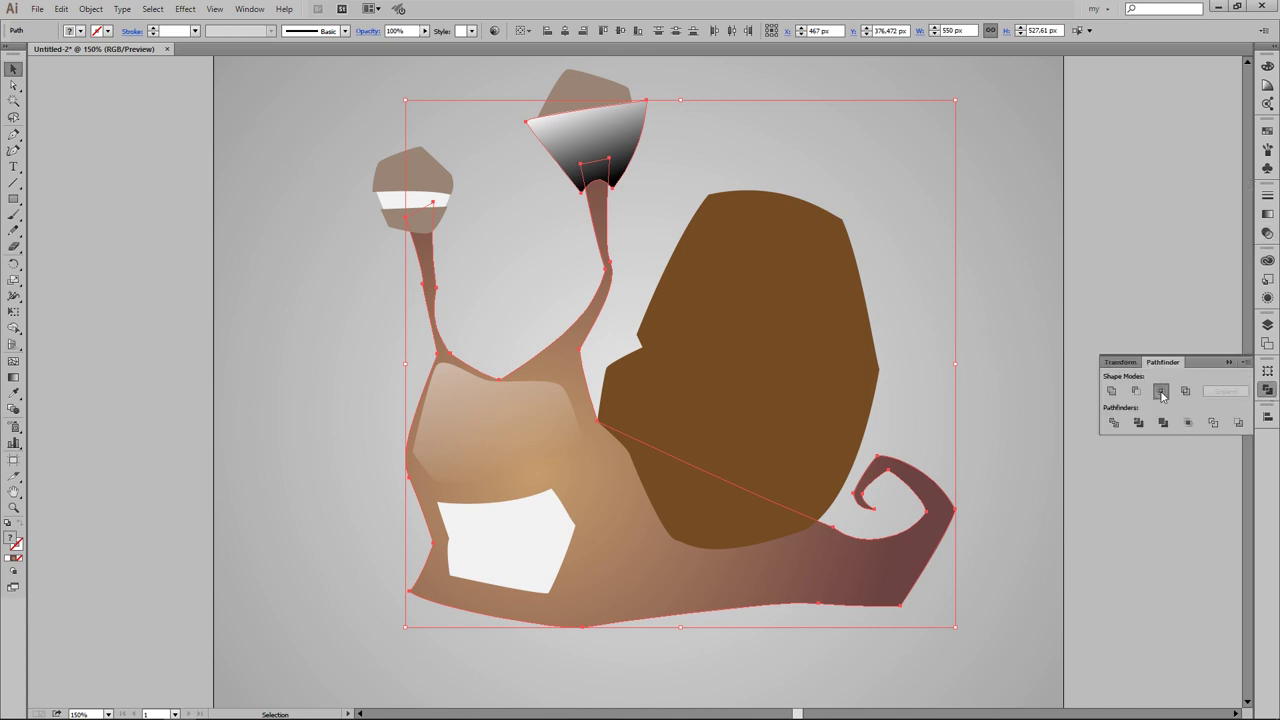
pyautogui.click(1160, 390)
pyautogui.click(81, 31)
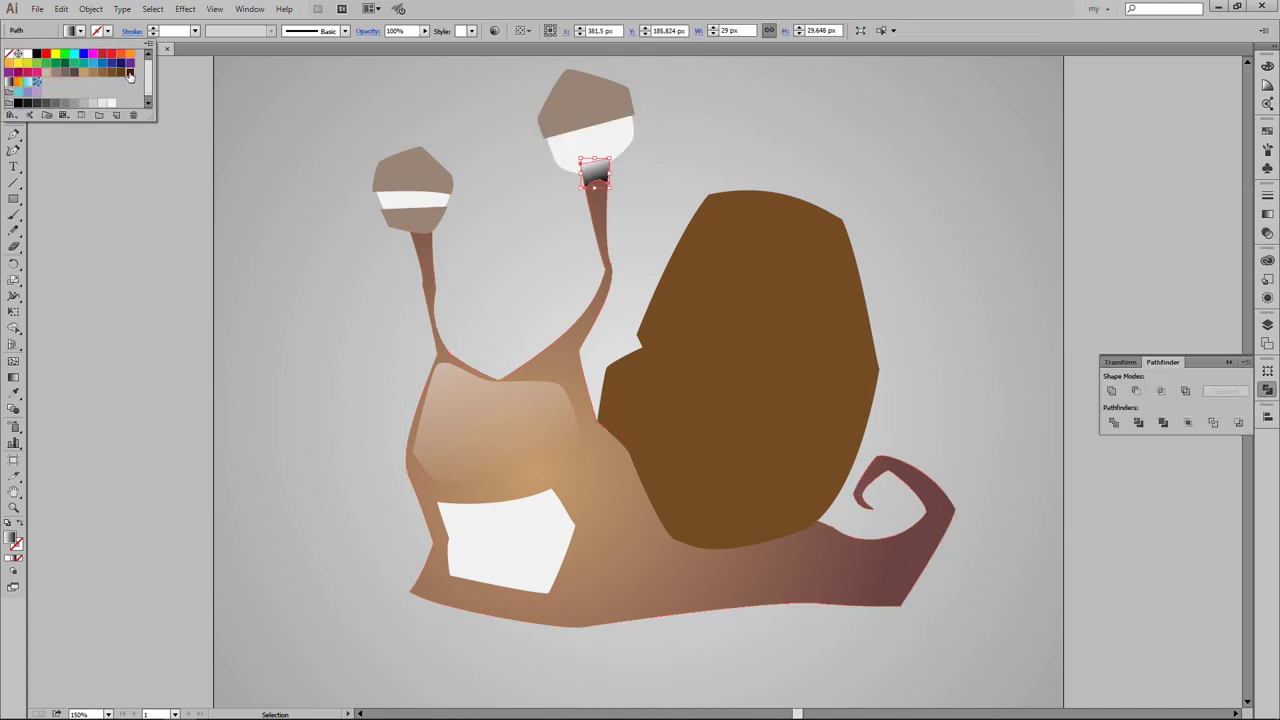
pyautogui.press('a')
pyautogui.press('v')
pyautogui.click(819, 135)
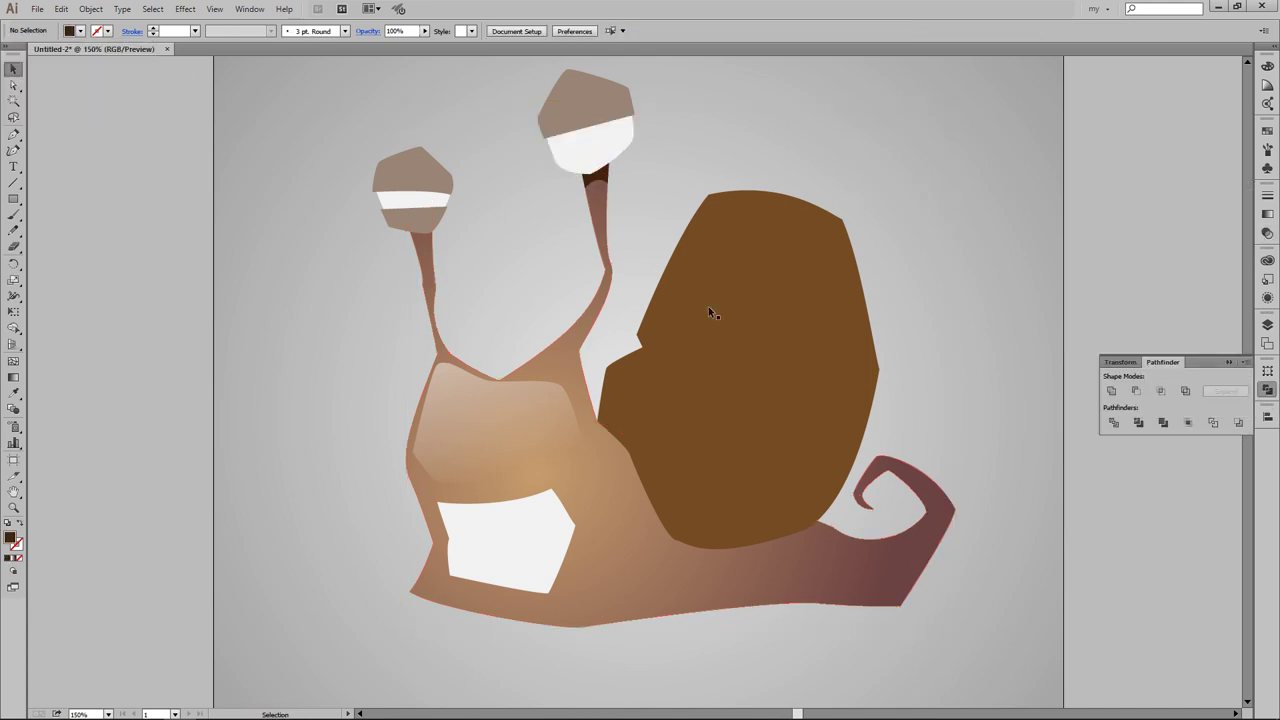
# Step: Draw a matching shadow under the left eye and send it behind the eye cap
pyautogui.press('p')
pyautogui.click(471, 168)
pyautogui.click(410, 247)
pyautogui.click(364, 193)
pyautogui.press('v')
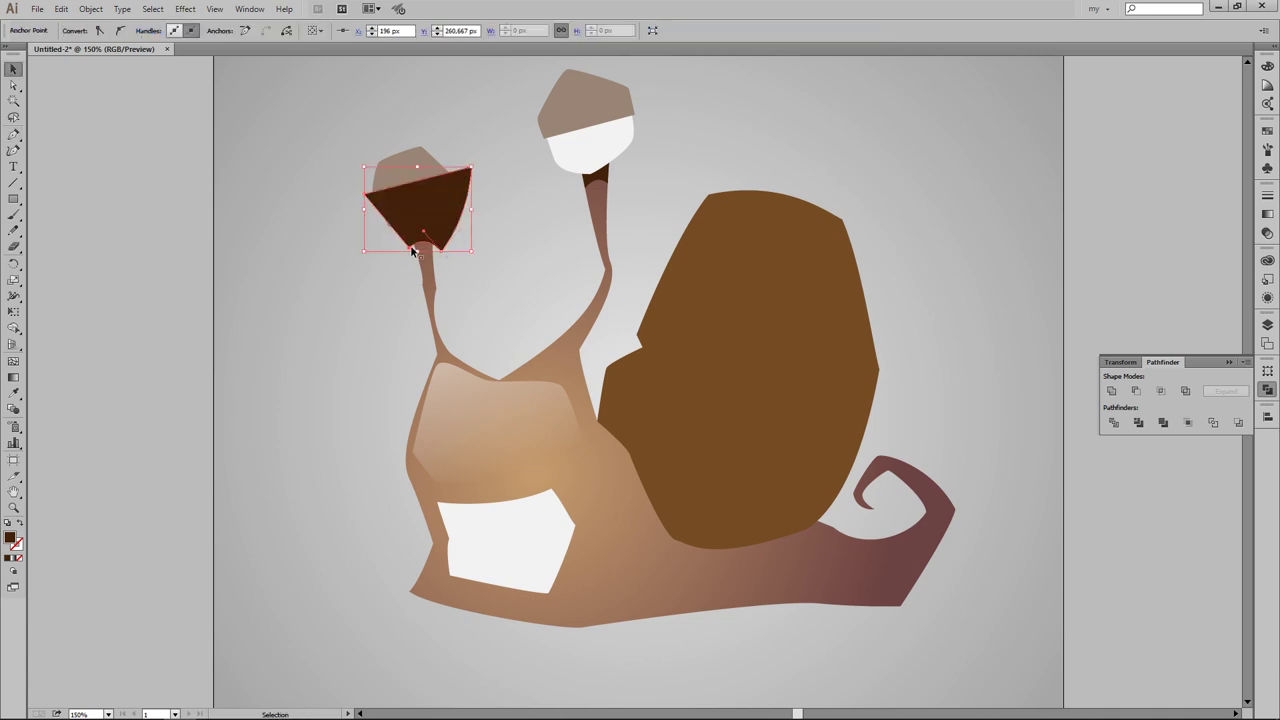
pyautogui.click(455, 215)
pyautogui.hotkey('ctrl', '[')
pyautogui.click(541, 274)
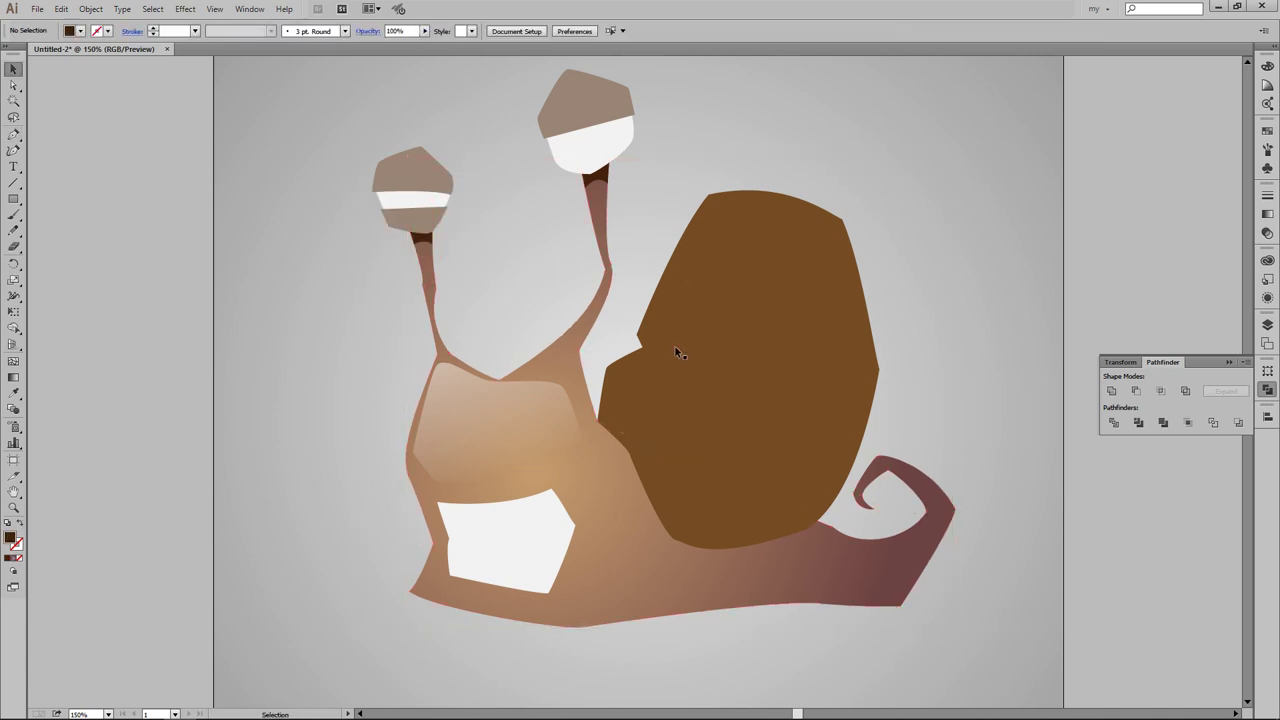
pyautogui.hotkey('ctrl', '+')
# Step: Give the right eye white a radial gradient from white to a greener outer colour, with the shine repositioned
pyautogui.scroll(3, 662, 280)
pyautogui.click(625, 195)
pyautogui.click(1267, 213)
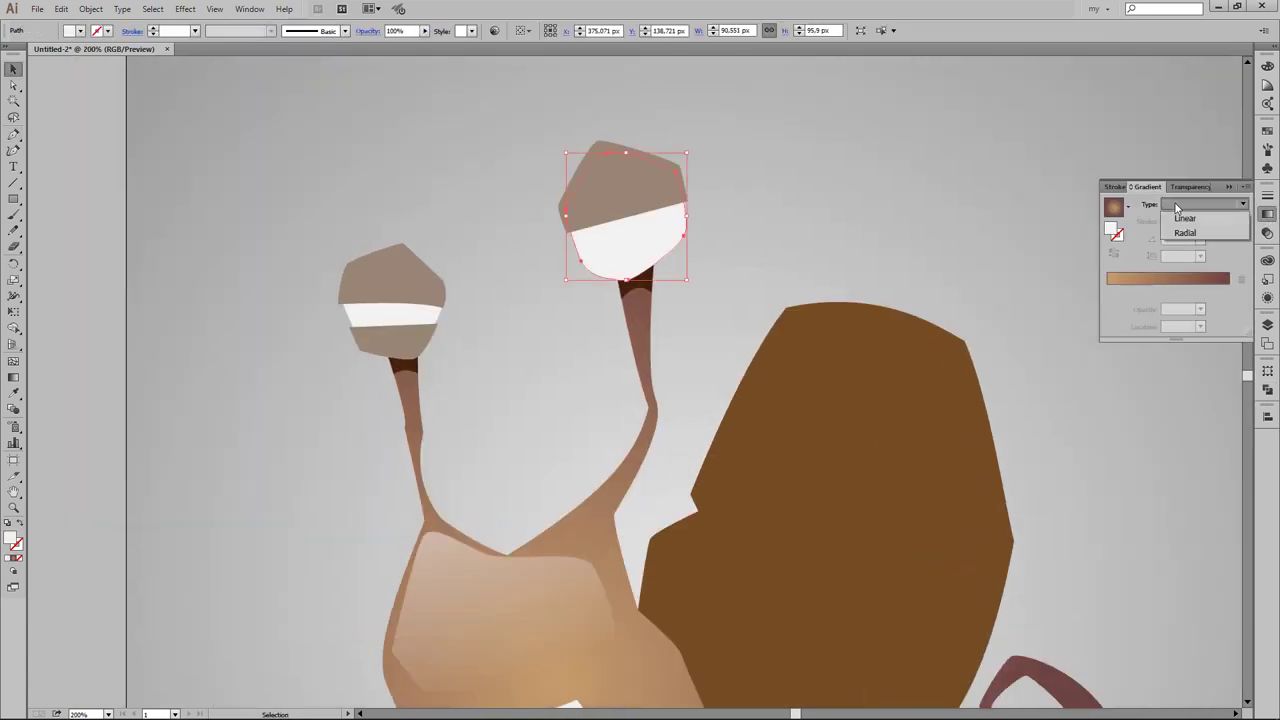
pyautogui.click(1108, 290)
pyautogui.doubleClick(1108, 290)
pyautogui.click(1097, 333)
pyautogui.doubleClick(1228, 290)
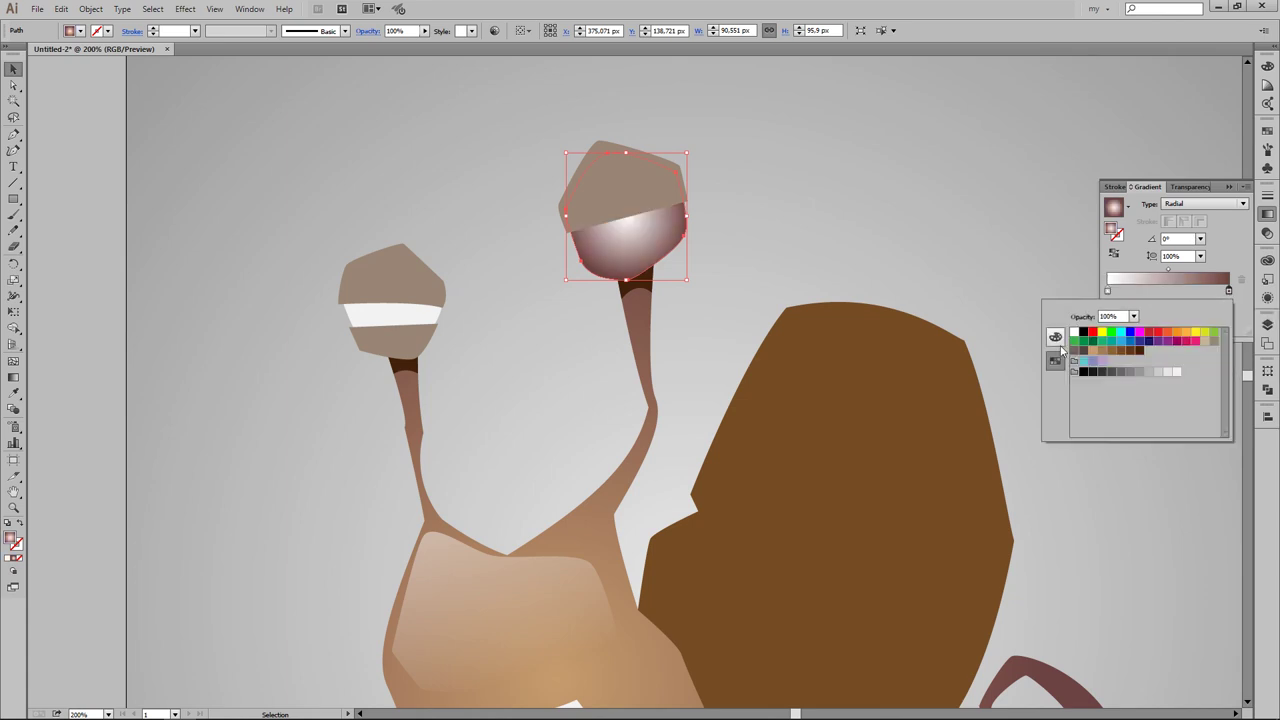
pyautogui.click(1055, 337)
pyautogui.click(1147, 362)
pyautogui.press('Escape')
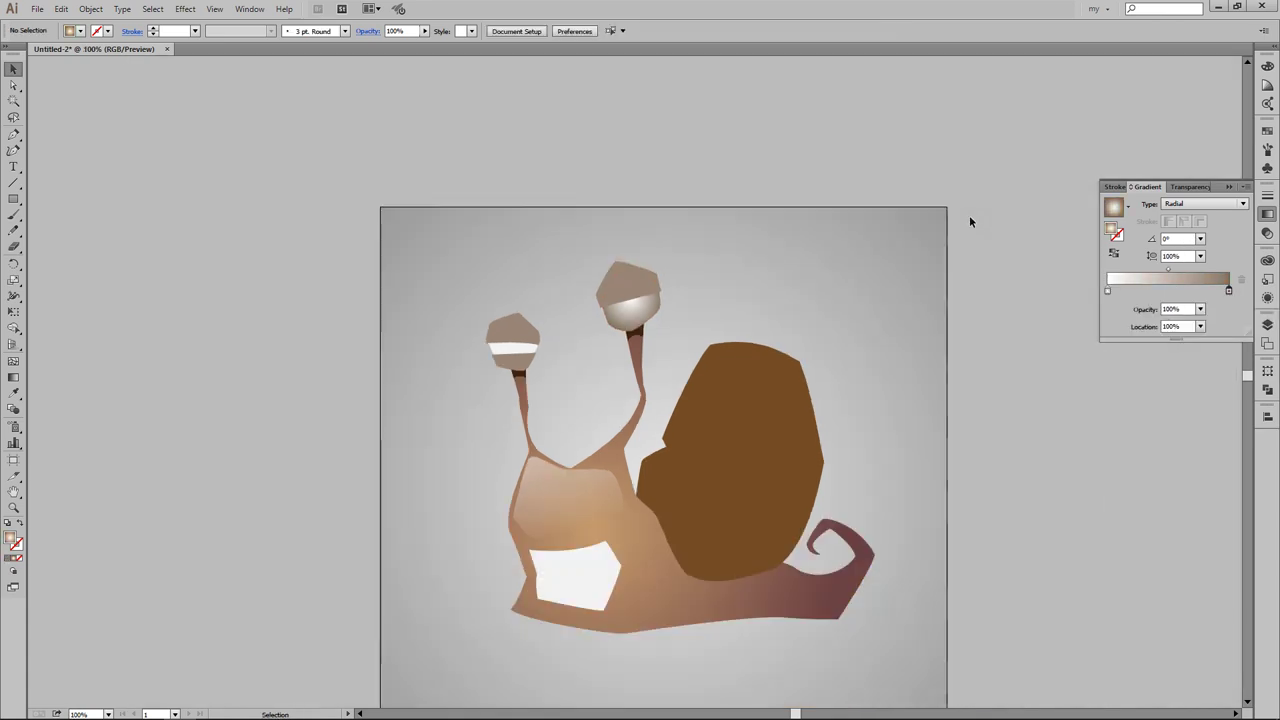
pyautogui.press('g')
pyautogui.moveTo(624, 226); pyautogui.dragTo(645, 222)
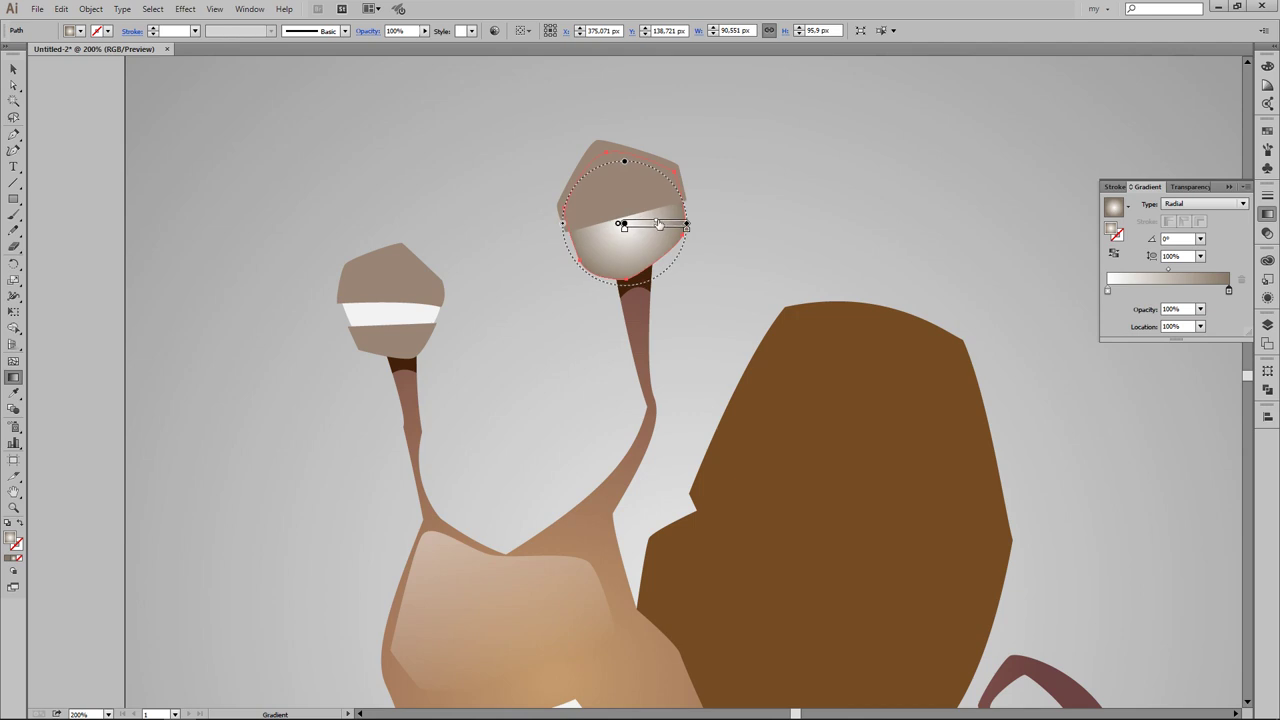
# Step: Copy the right eye's radial gradient onto the left eye white with the Eyedropper
pyautogui.press('i')
pyautogui.keyDown('ctrl'); pyautogui.click(408, 314); pyautogui.keyUp('ctrl')
pyautogui.click(614, 242)
pyautogui.press('v')
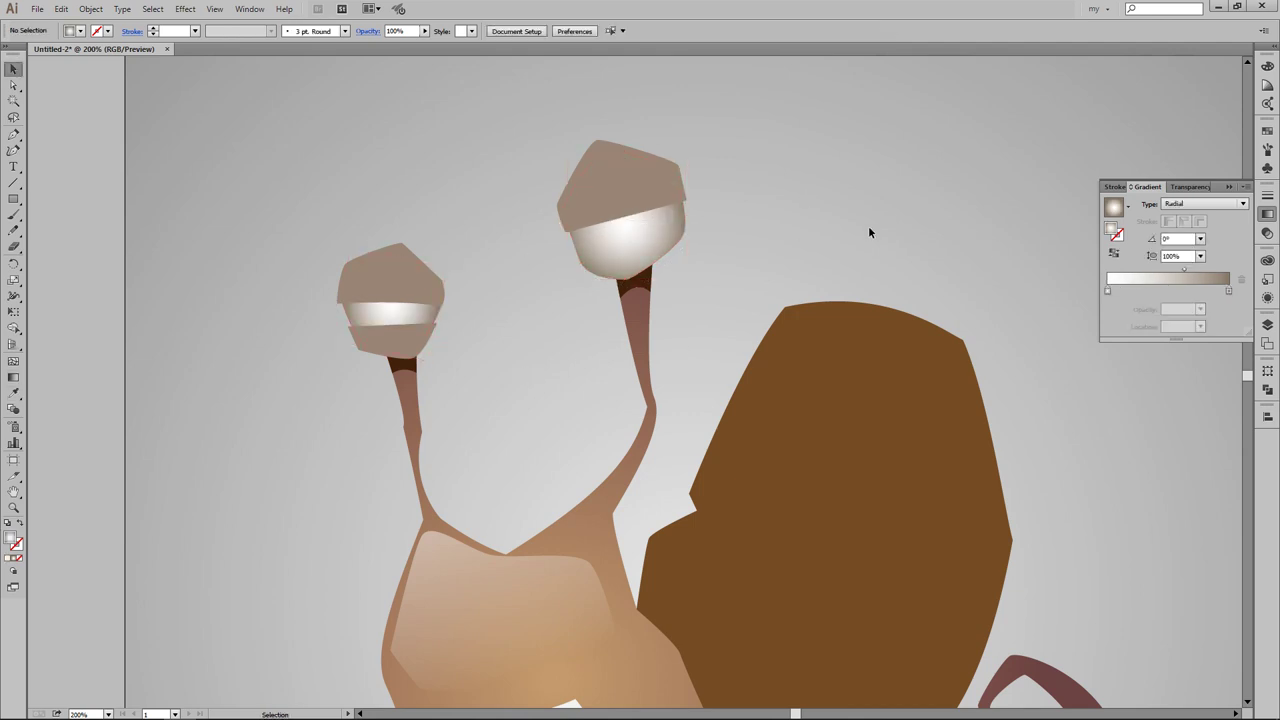
pyautogui.hotkey('ctrl', '=')
pyautogui.scroll(1, 797, 271)
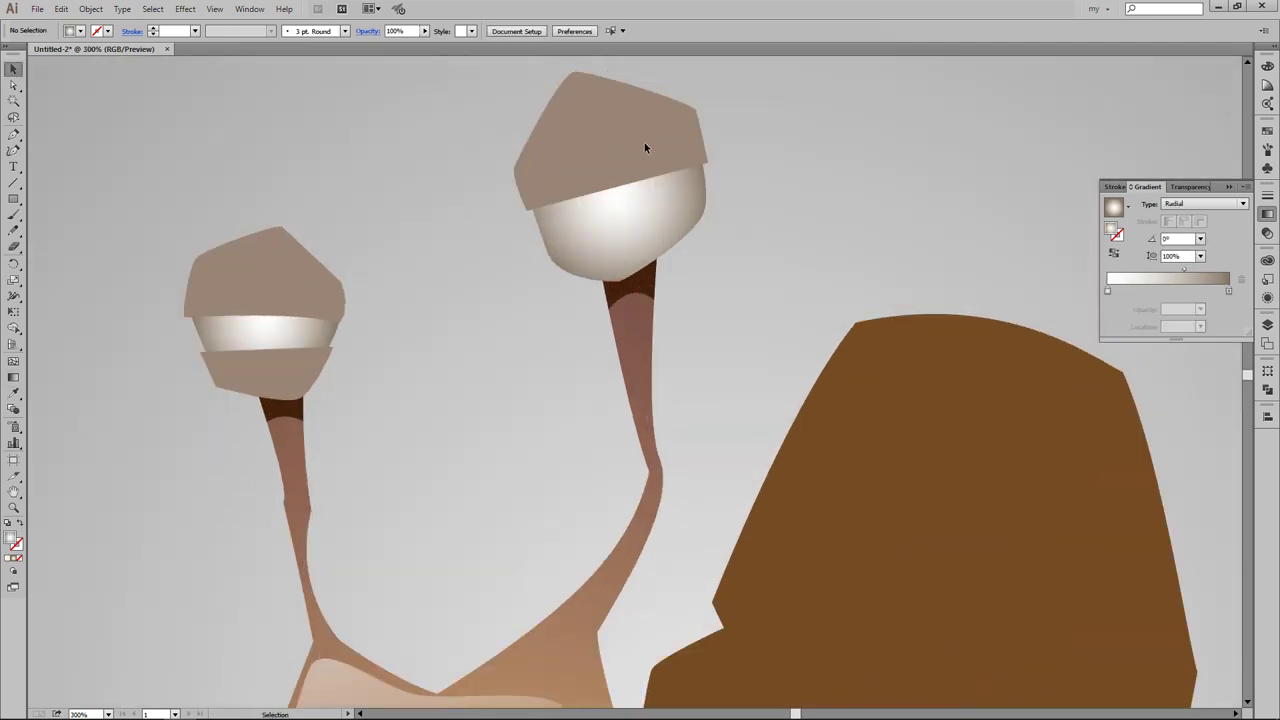
# Step: Shade the right eye's upper cap with a brown-to-deep-brown radial gradient centred lower
pyautogui.click(645, 143)
pyautogui.press('i')
pyautogui.click(669, 209)
pyautogui.doubleClick(1108, 290)
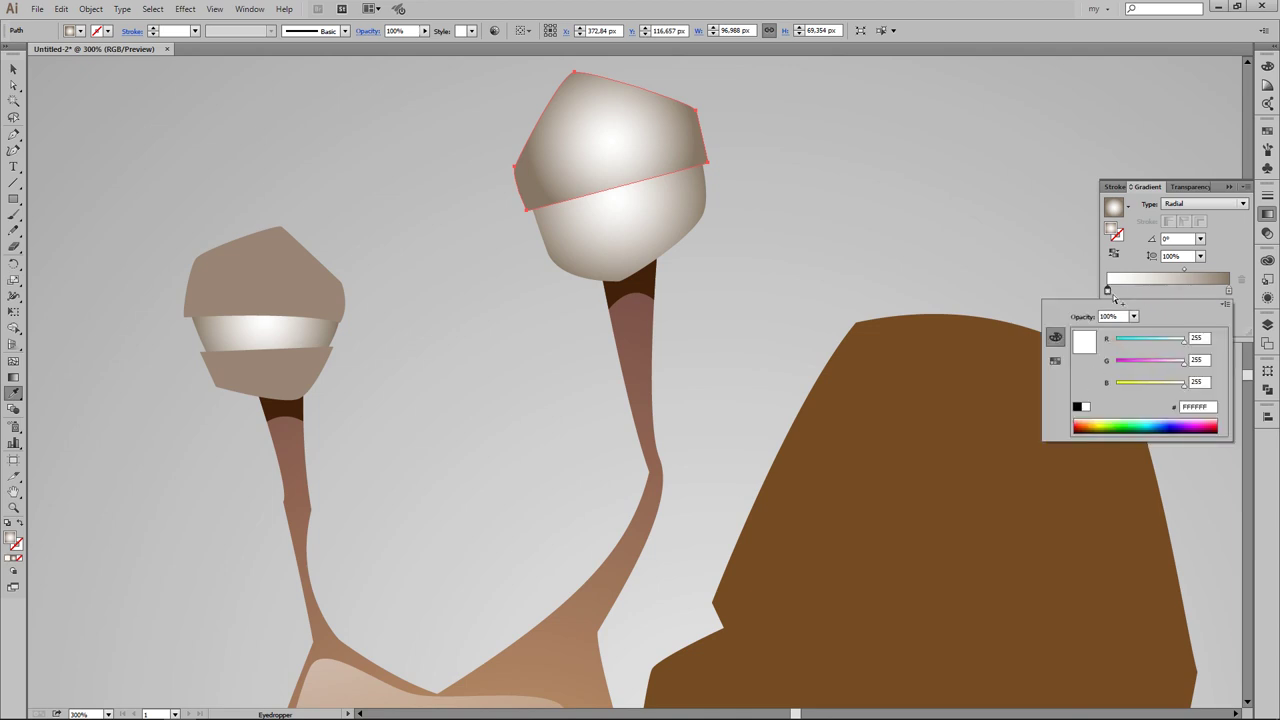
pyautogui.keyDown('shift'); pyautogui.click(274, 277); pyautogui.keyUp('shift')
pyautogui.doubleClick(1229, 290)
pyautogui.moveTo(1165, 361); pyautogui.dragTo(1136, 368)
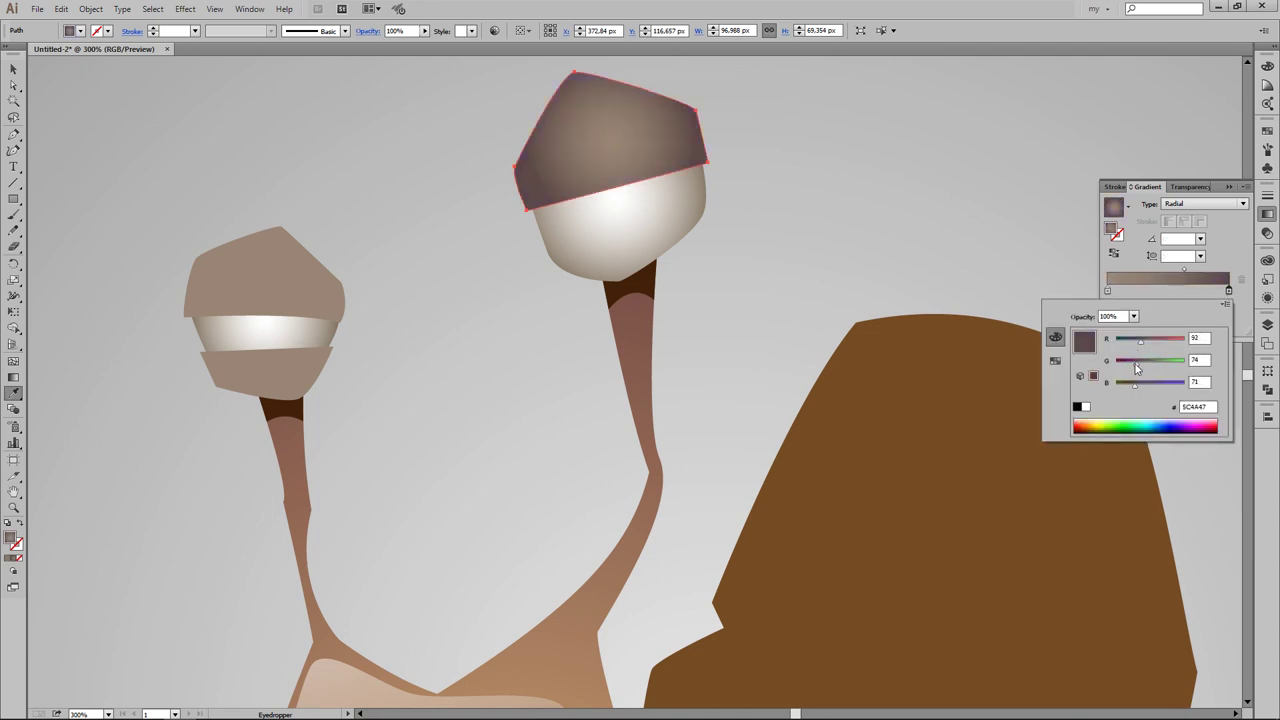
pyautogui.press('g')
pyautogui.moveTo(608, 140); pyautogui.dragTo(614, 168)
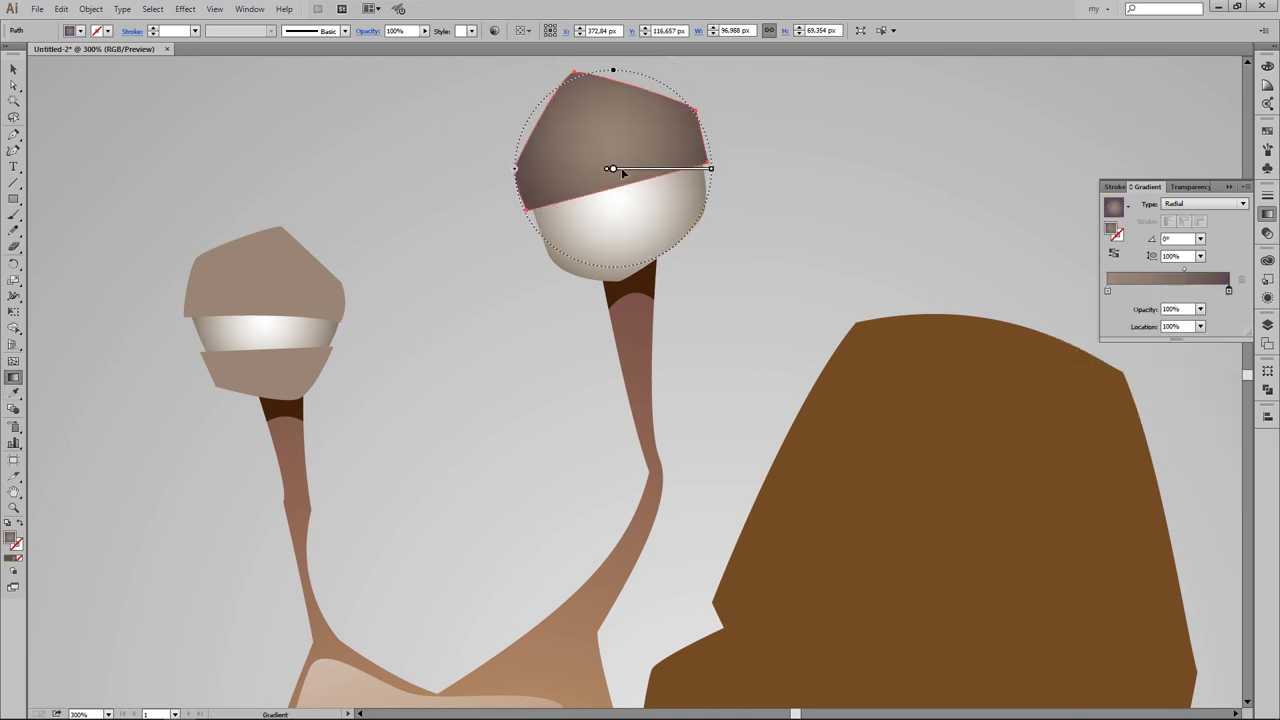
# Step: Reposition the left cap's radial gradient and copy the brown gradient onto its lower lid band
pyautogui.press('v')
pyautogui.click(527, 318)
pyautogui.moveTo(527, 318); pyautogui.dragTo(690, 363)
pyautogui.click(428, 331)
pyautogui.press('g')
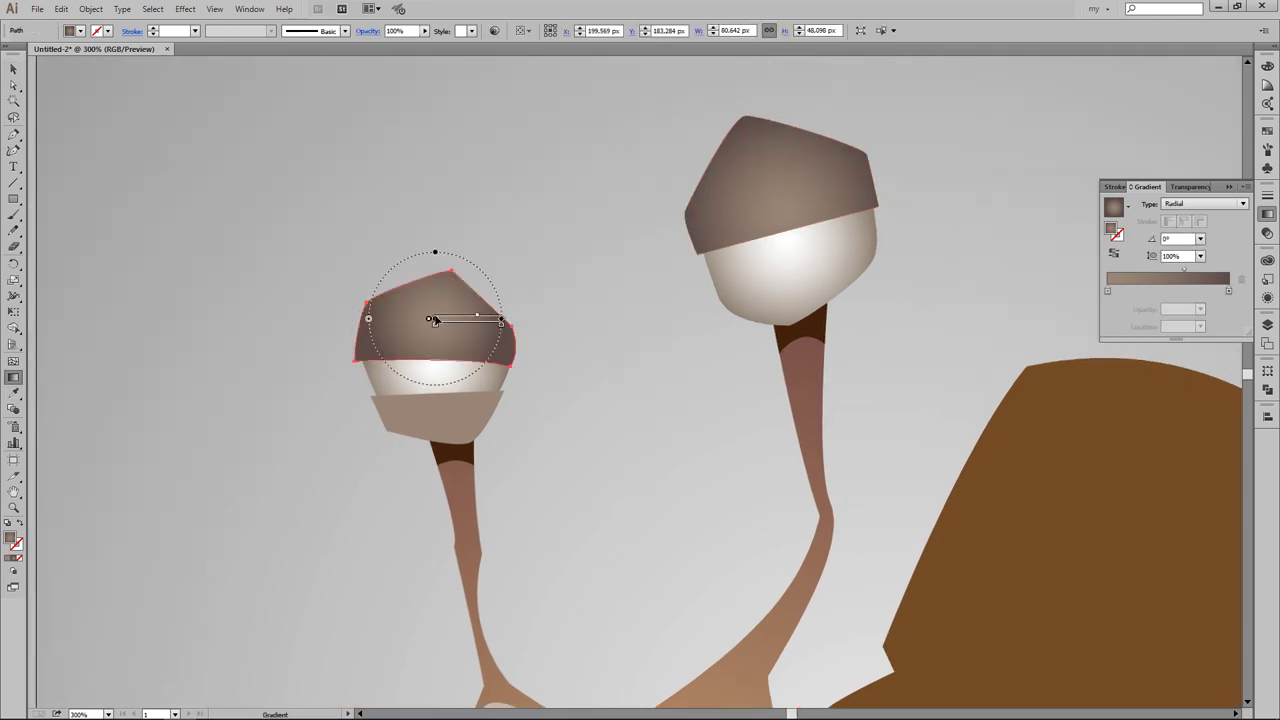
pyautogui.moveTo(432, 352); pyautogui.dragTo(502, 355)
pyautogui.click(457, 423)
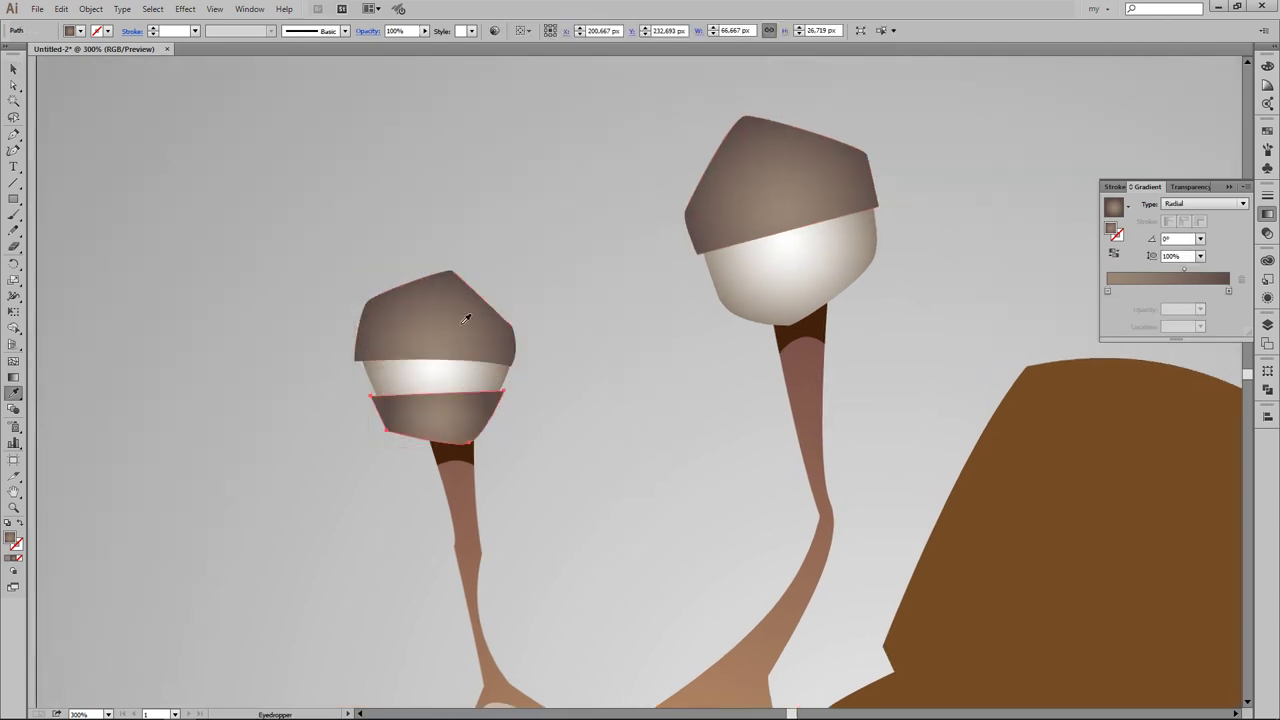
pyautogui.press('g')
pyautogui.press('v')
pyautogui.click(563, 367)
# Step: Give the face patch above the teeth a radial gradient with its highlight positioned
pyautogui.hotkey('ctrl', '-')
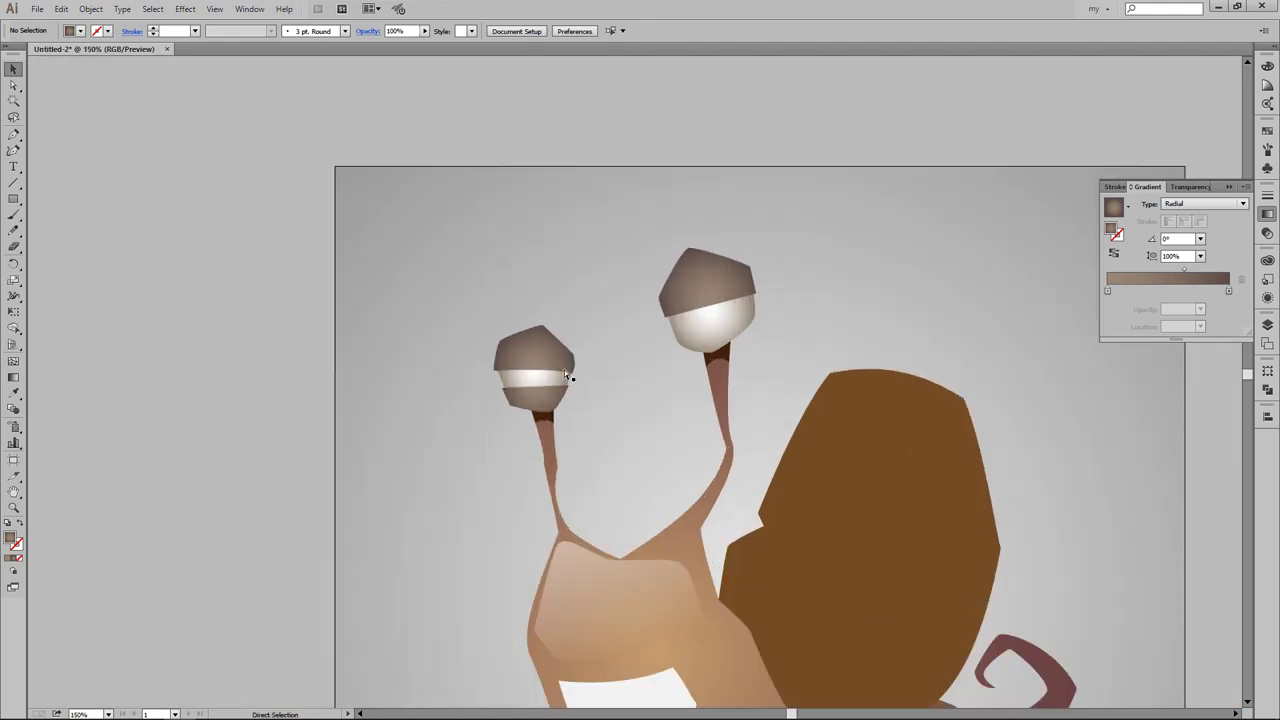
pyautogui.hotkey('ctrl', '-')
pyautogui.click(530, 530)
pyautogui.press('g')
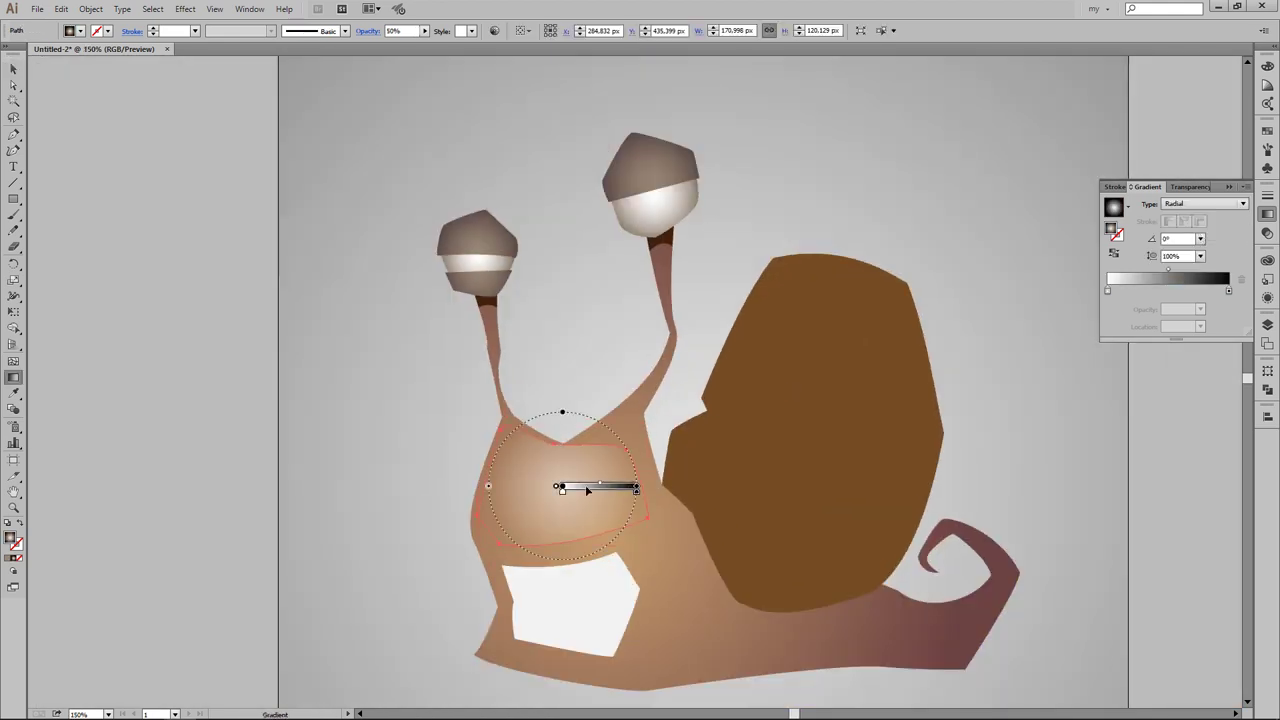
pyautogui.moveTo(548, 541)
pyautogui.mouseDown()
pyautogui.moveTo(620, 542)
pyautogui.moveTo(629, 523)
pyautogui.moveTo(669, 523)
pyautogui.mouseUp()
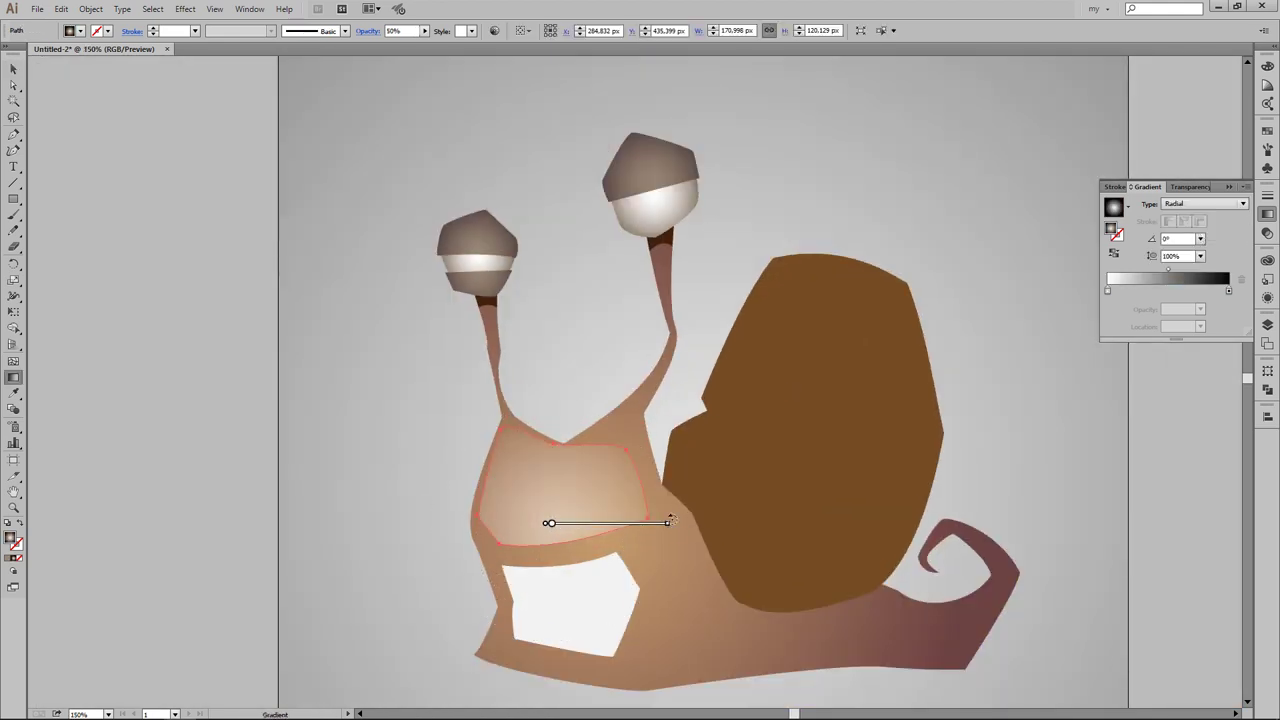
pyautogui.press('v')
pyautogui.hotkey('ctrl', 'shift', 'a')
pyautogui.scroll(1, 583, 520)
pyautogui.scroll(-2, 697, 332)
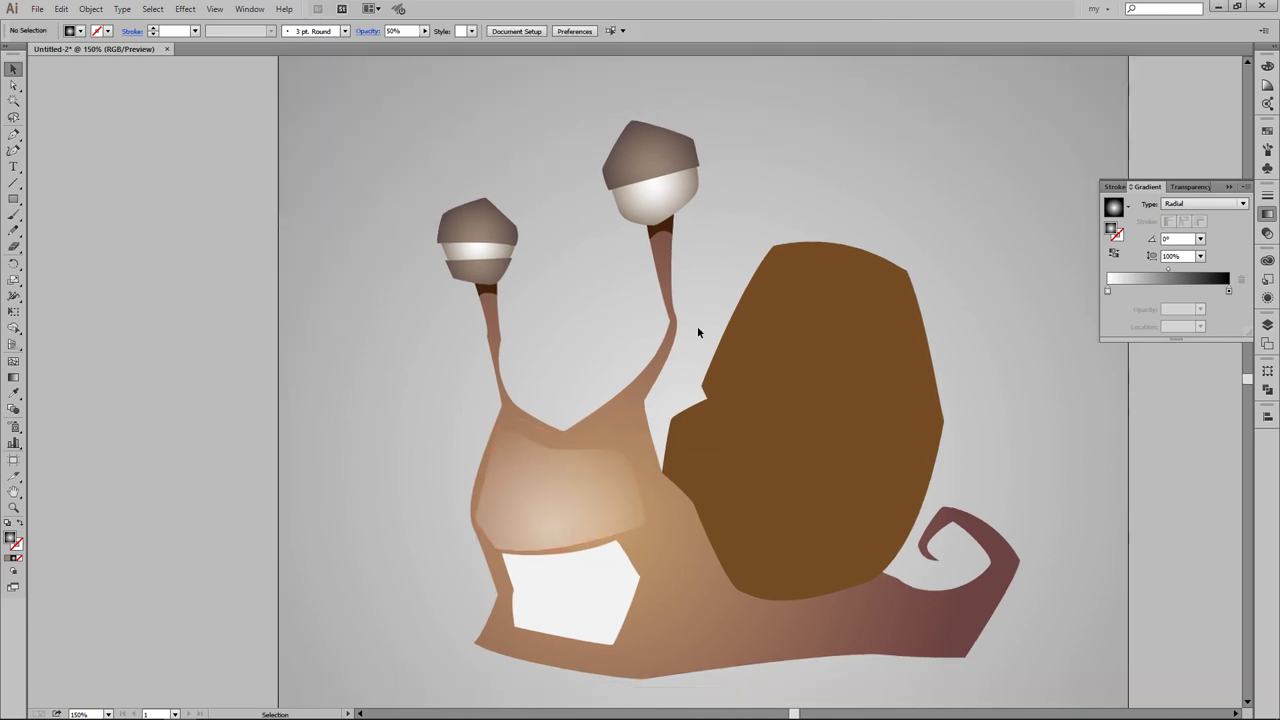
# Step: Give the right neck piece a top-to-bottom linear gradient in Multiply blend mode
pyautogui.hotkey('ctrl', '+')
pyautogui.click(697, 245)
pyautogui.click(1113, 208)
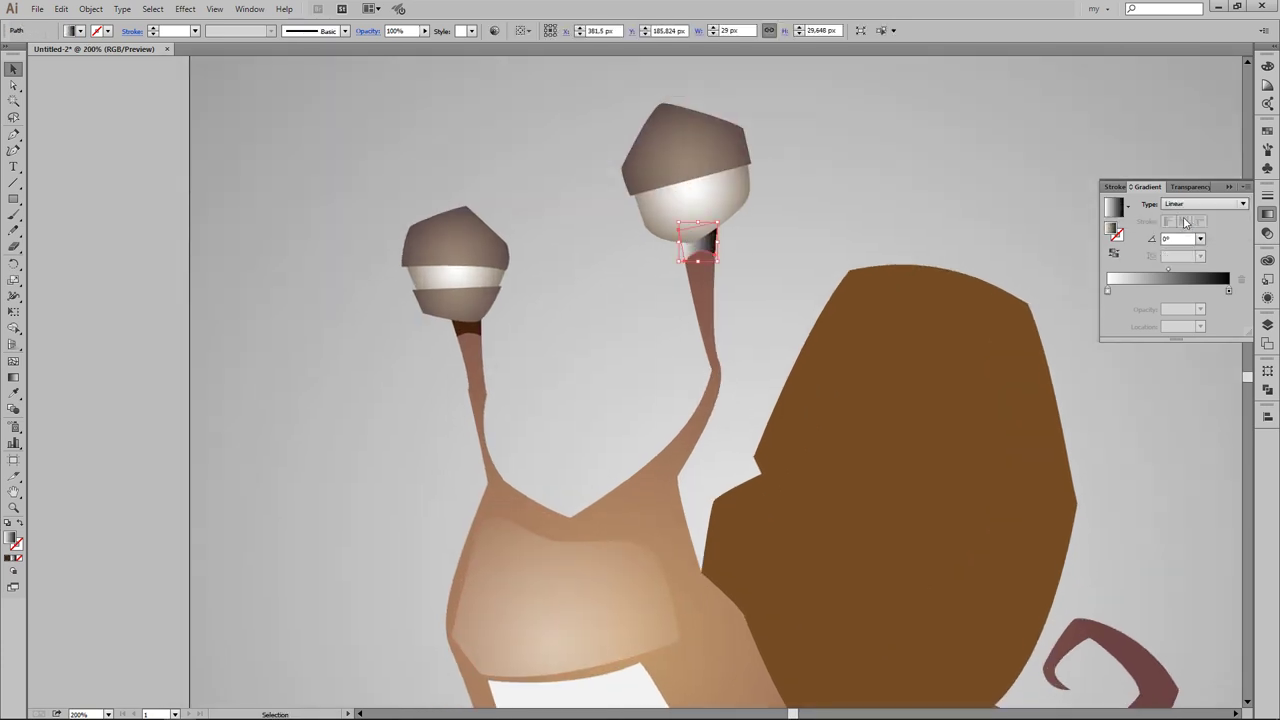
pyautogui.click(1190, 187)
pyautogui.click(1135, 203)
pyautogui.click(1130, 247)
pyautogui.hotkey('ctrl', '+')
pyautogui.press('g')
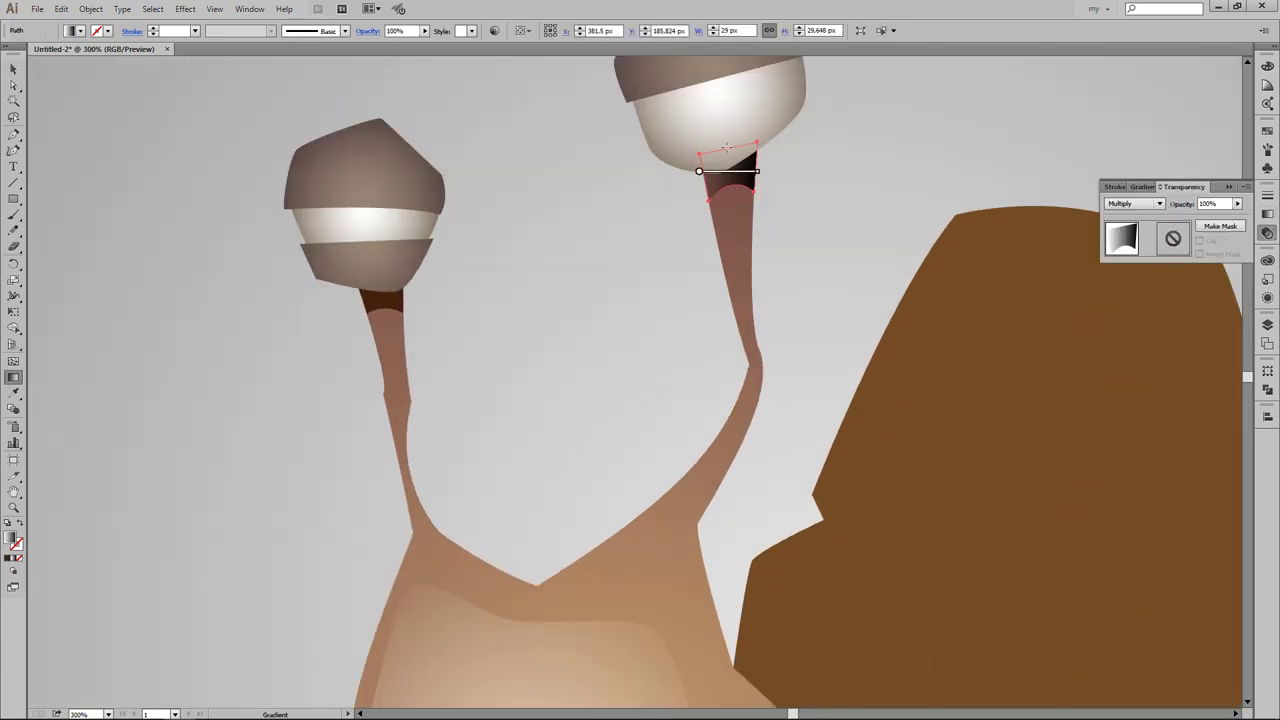
pyautogui.moveTo(727, 148); pyautogui.dragTo(737, 194)
# Step: Copy the Multiply linear gradient onto the left neck piece, running top to bottom
pyautogui.press('v')
pyautogui.click(380, 300)
pyautogui.press('i')
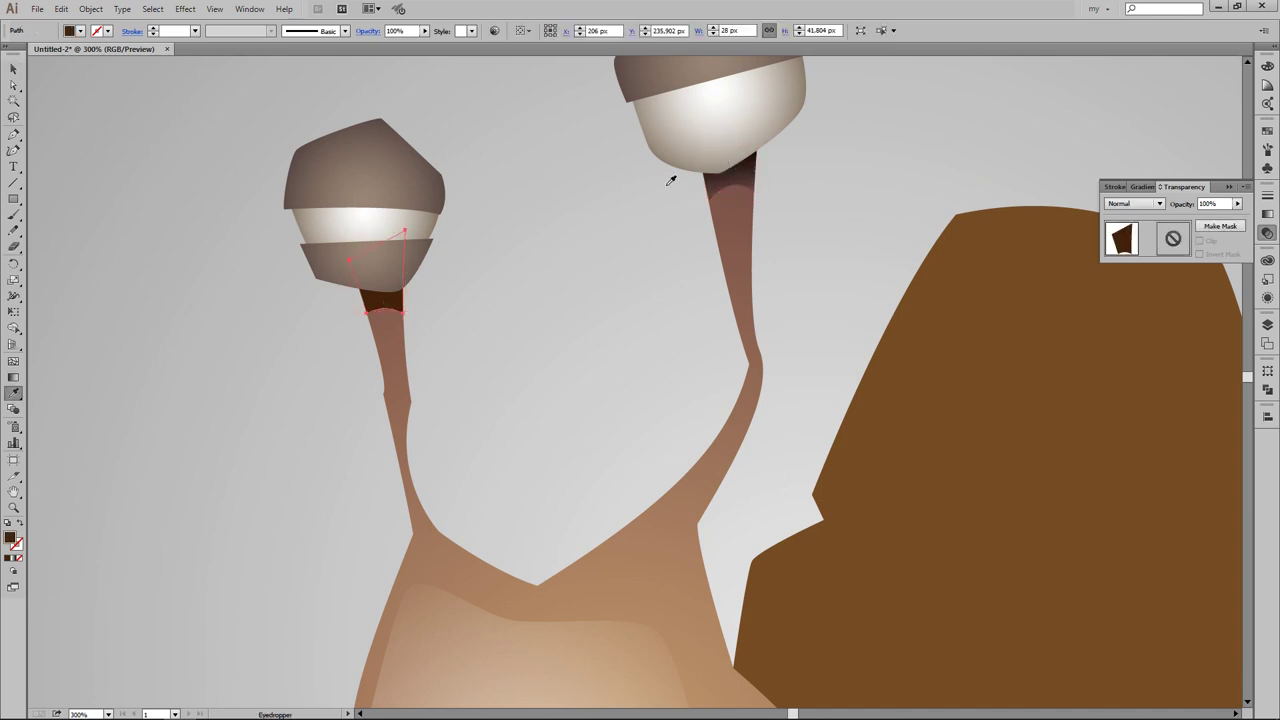
pyautogui.click(728, 185)
pyautogui.press('g')
pyautogui.moveTo(379, 262); pyautogui.dragTo(386, 320)
pyautogui.press('v')
pyautogui.press('g')
pyautogui.keyDown('ctrl'); pyautogui.click(547, 292); pyautogui.keyUp('ctrl')
pyautogui.press('-')
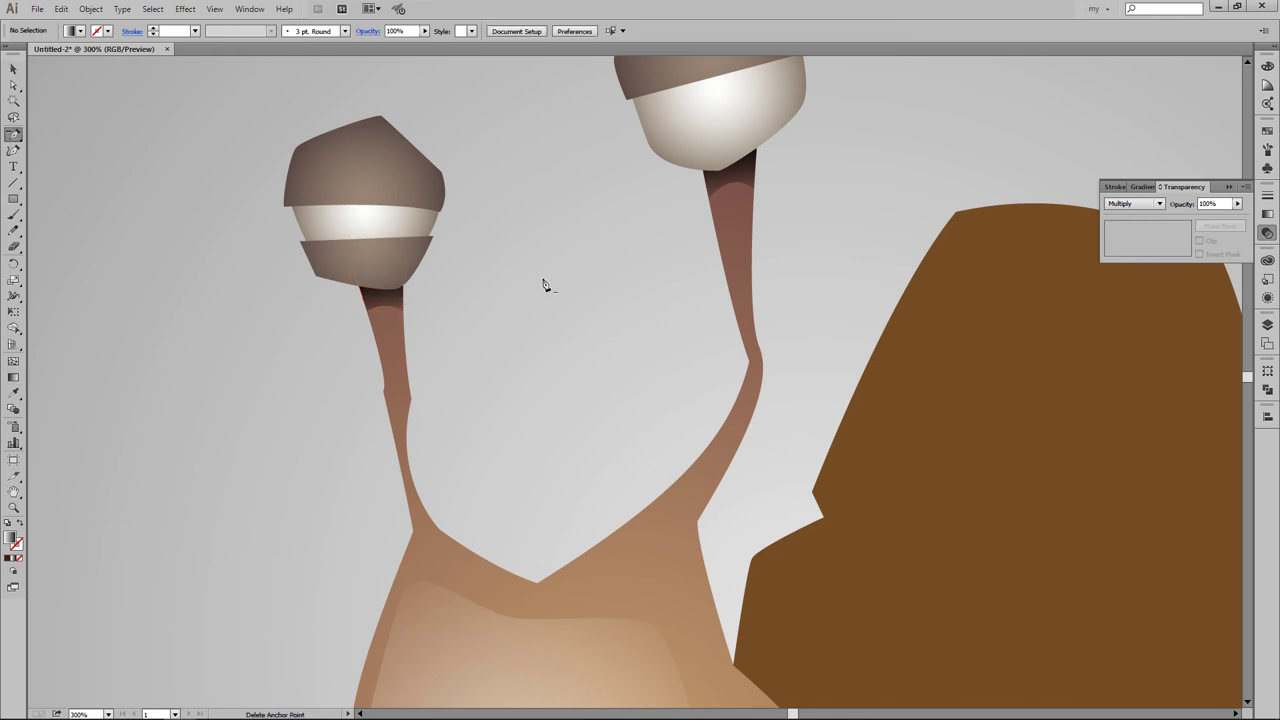
# Step: Draw a shadow under the right eye cap that fades vertically onto the eyeball
pyautogui.hotkey('ctrl', '-')
pyautogui.scroll(2, 620, 190)
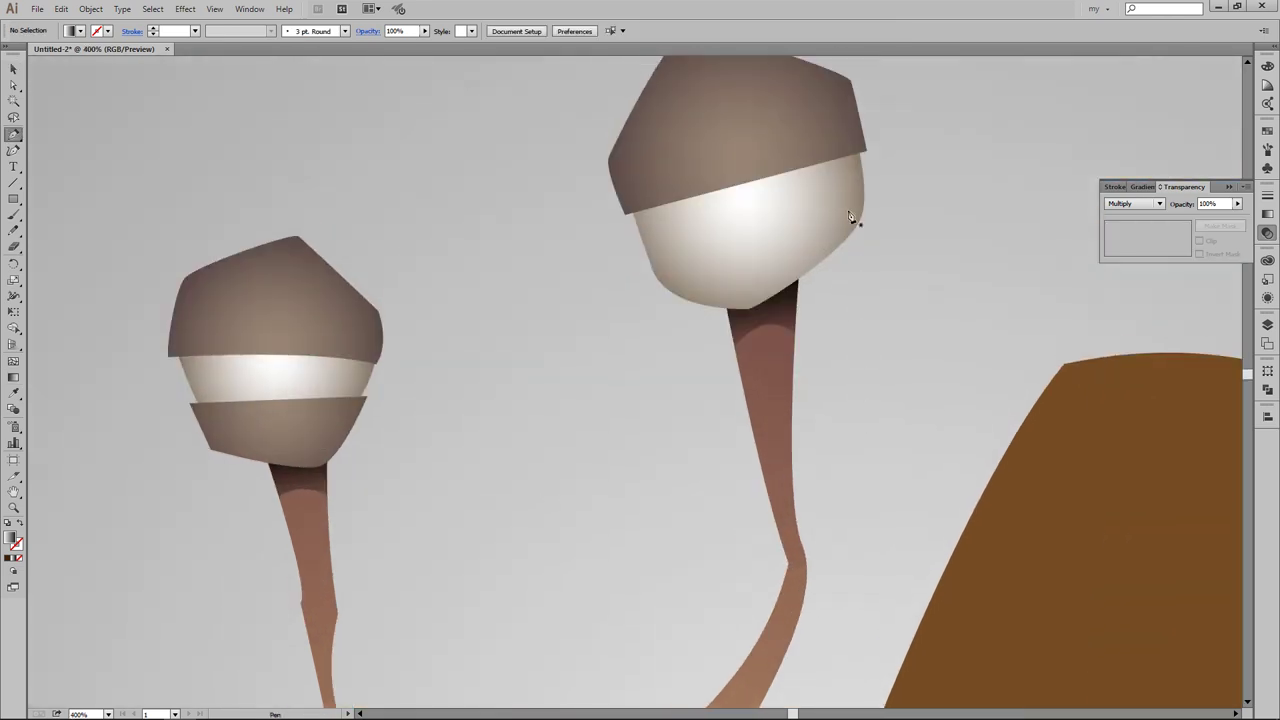
pyautogui.click(640, 224)
pyautogui.moveTo(867, 169); pyautogui.dragTo(1050, 158)
pyautogui.scroll(2, 870, 150)
pyautogui.click(860, 86)
pyautogui.click(508, 130)
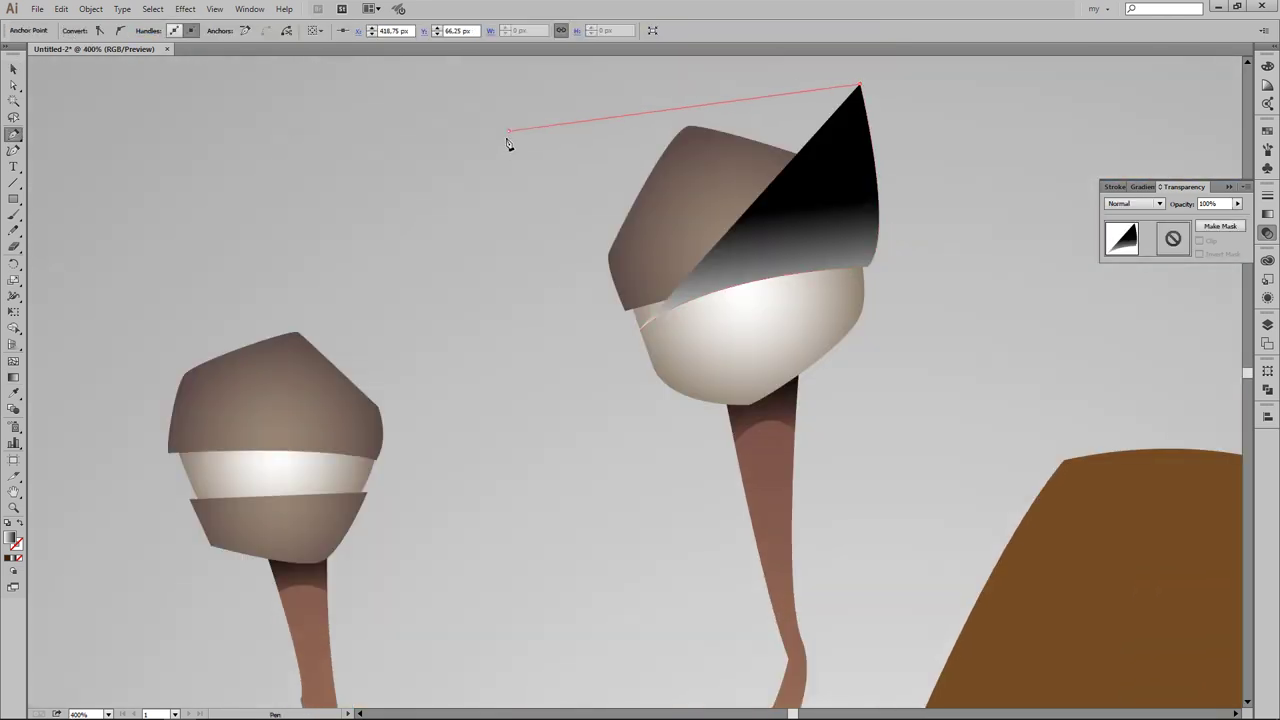
pyautogui.click(576, 315)
pyautogui.click(635, 333)
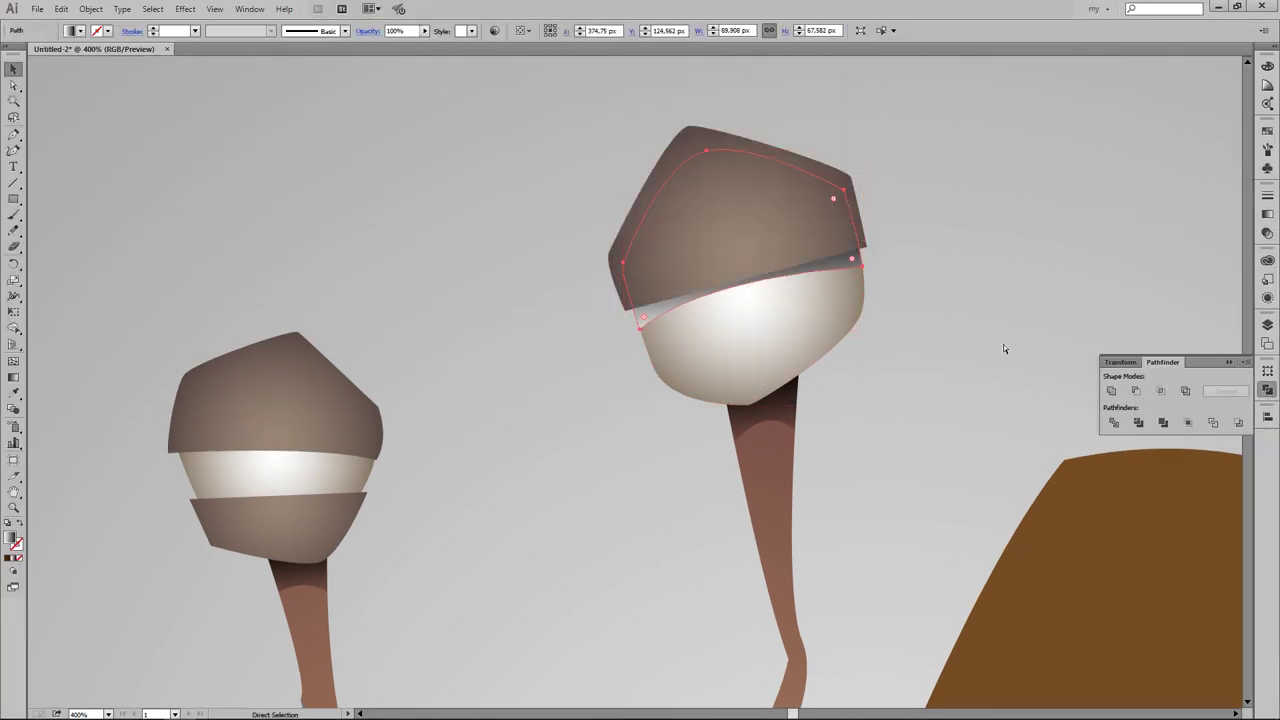
pyautogui.press('g')
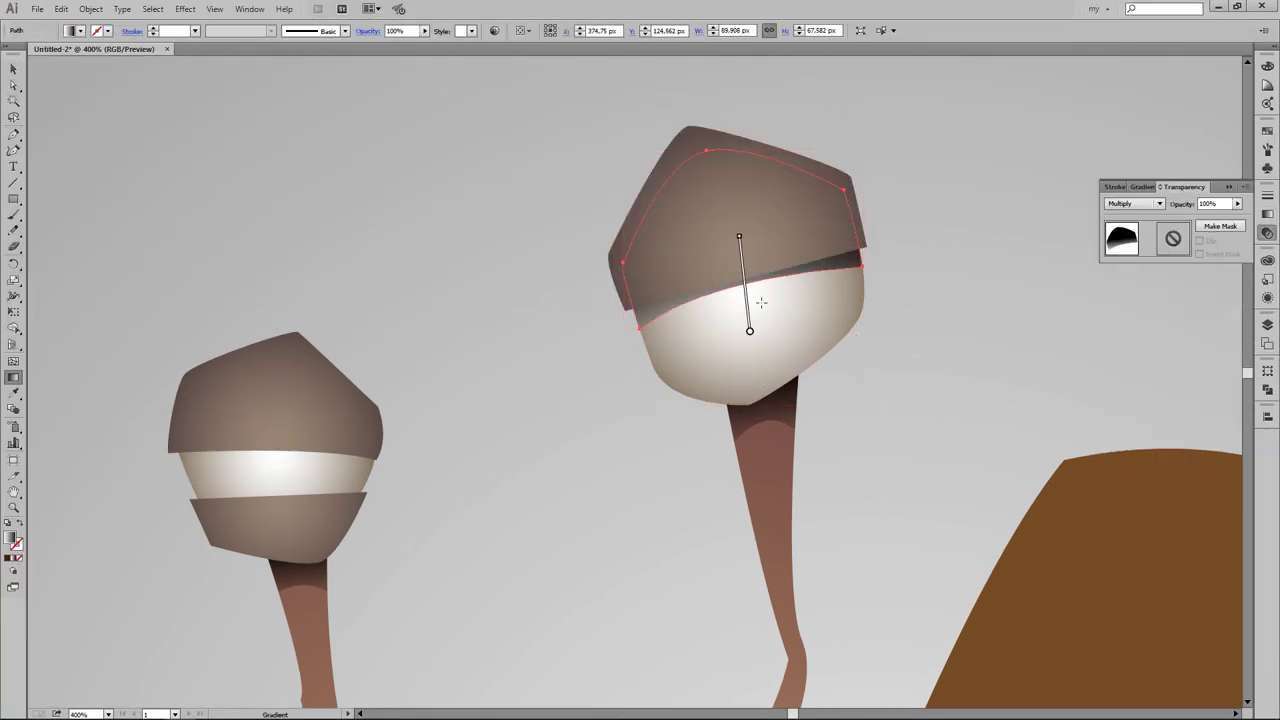
pyautogui.moveTo(751, 300); pyautogui.dragTo(741, 254)
pyautogui.press('v')
pyautogui.click(900, 314)
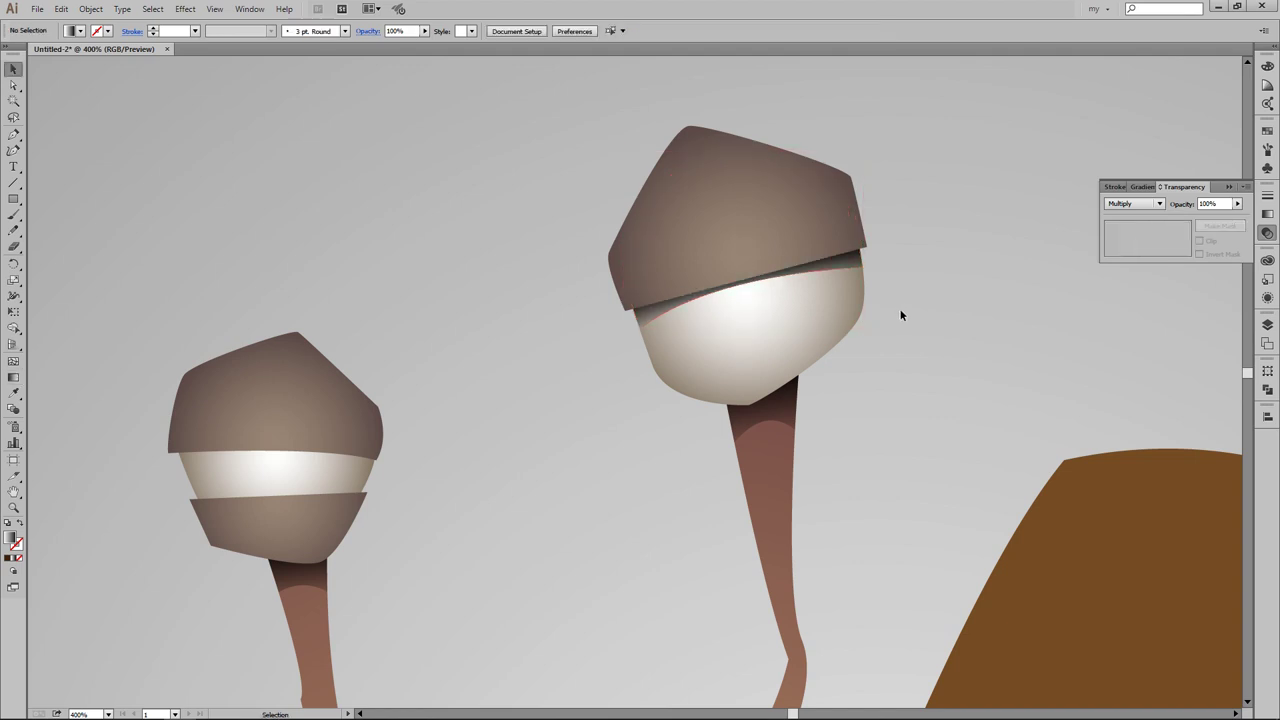
# Step: Draw a shadow shape over the left eye's cap and trim it to the cap's outline
pyautogui.hscroll(-3, 688, 425)
pyautogui.scroll(-1, 700, 420)
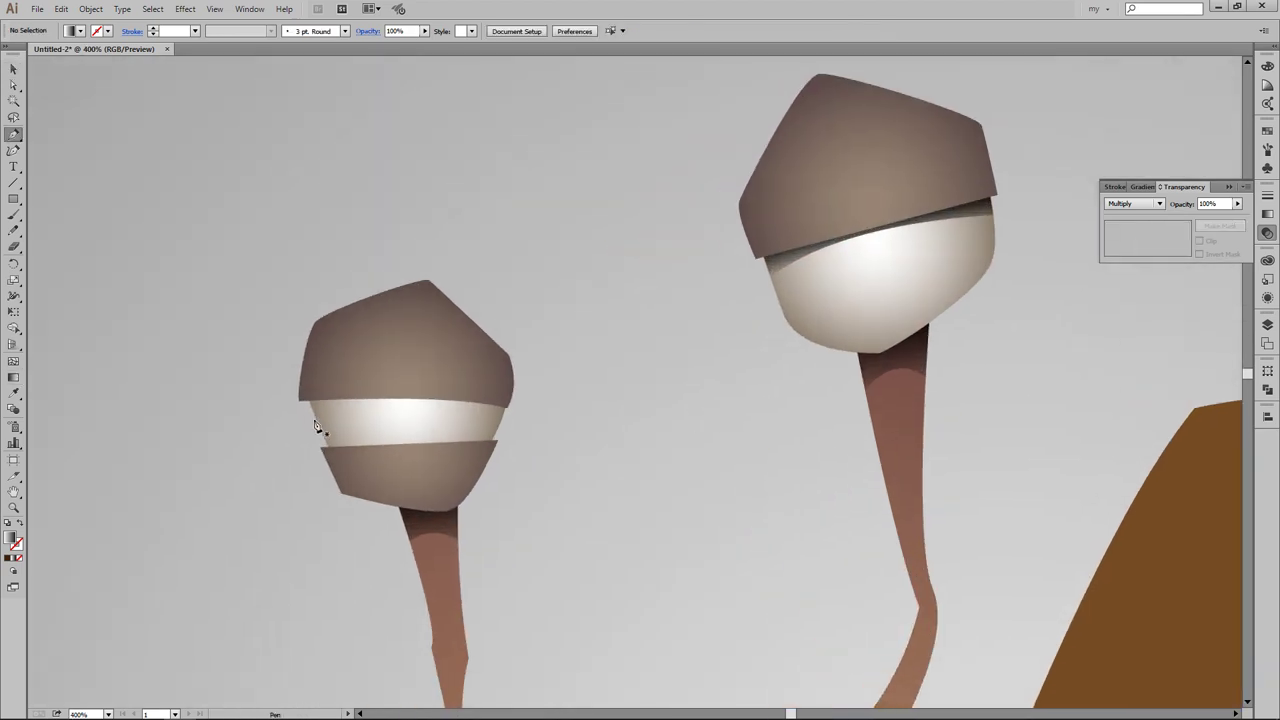
pyautogui.click(316, 424)
pyautogui.moveTo(505, 425); pyautogui.dragTo(591, 480)
pyautogui.click(517, 255)
pyautogui.click(250, 253)
pyautogui.click(285, 420)
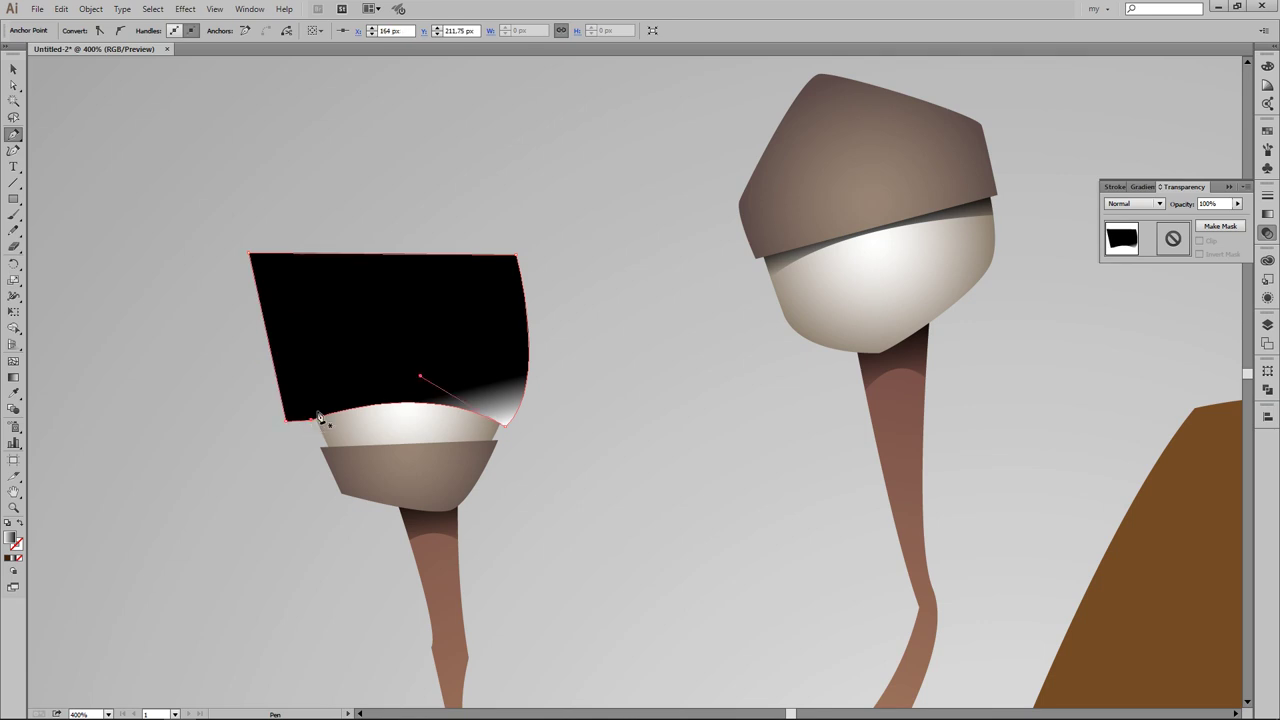
pyautogui.hotkey('ctrl', '7')
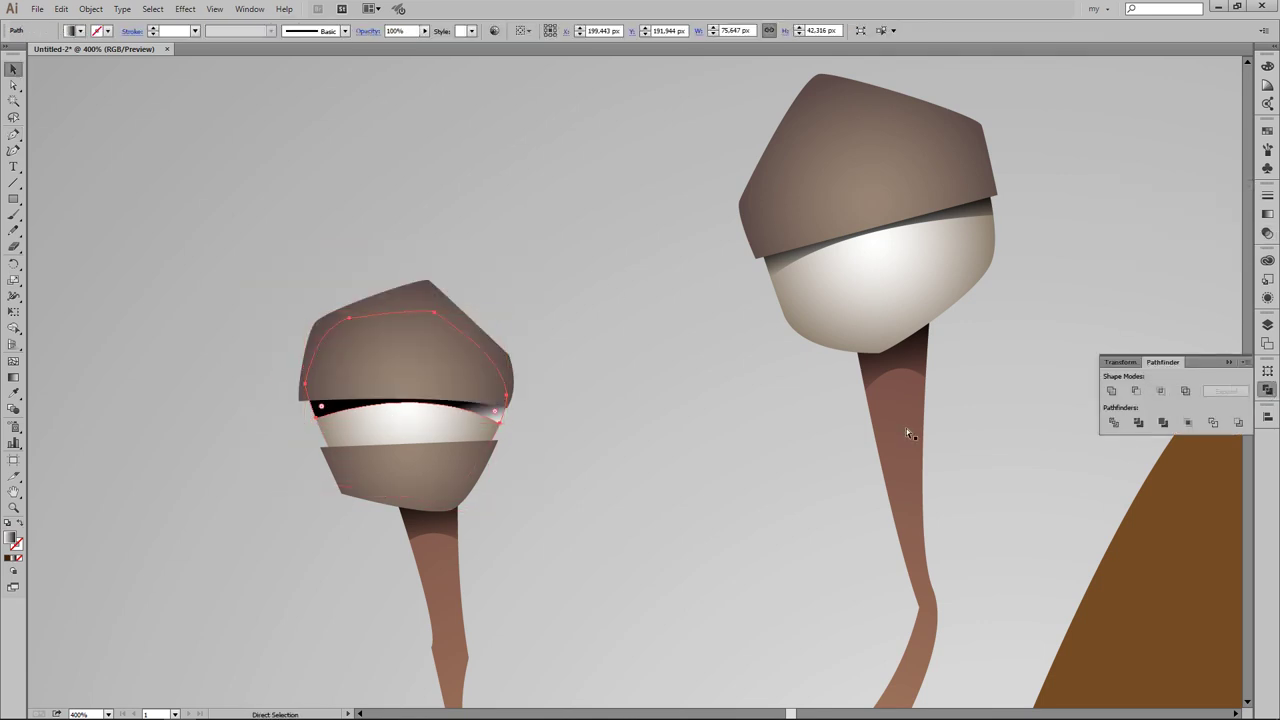
# Step: Set the left shadow strip to Multiply and fade it vertically from dark to white
pyautogui.click(1267, 232)
pyautogui.click(1133, 203)
pyautogui.click(1130, 236)
pyautogui.press('g')
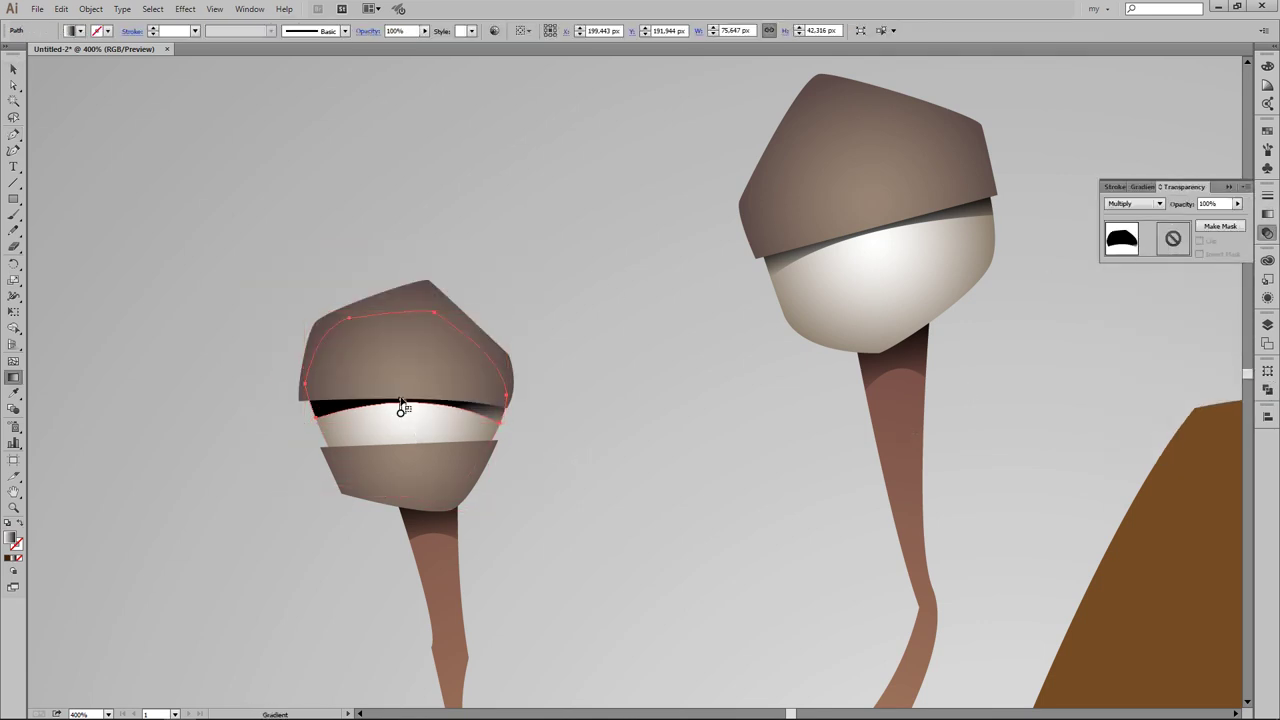
pyautogui.moveTo(402, 410); pyautogui.dragTo(405, 382)
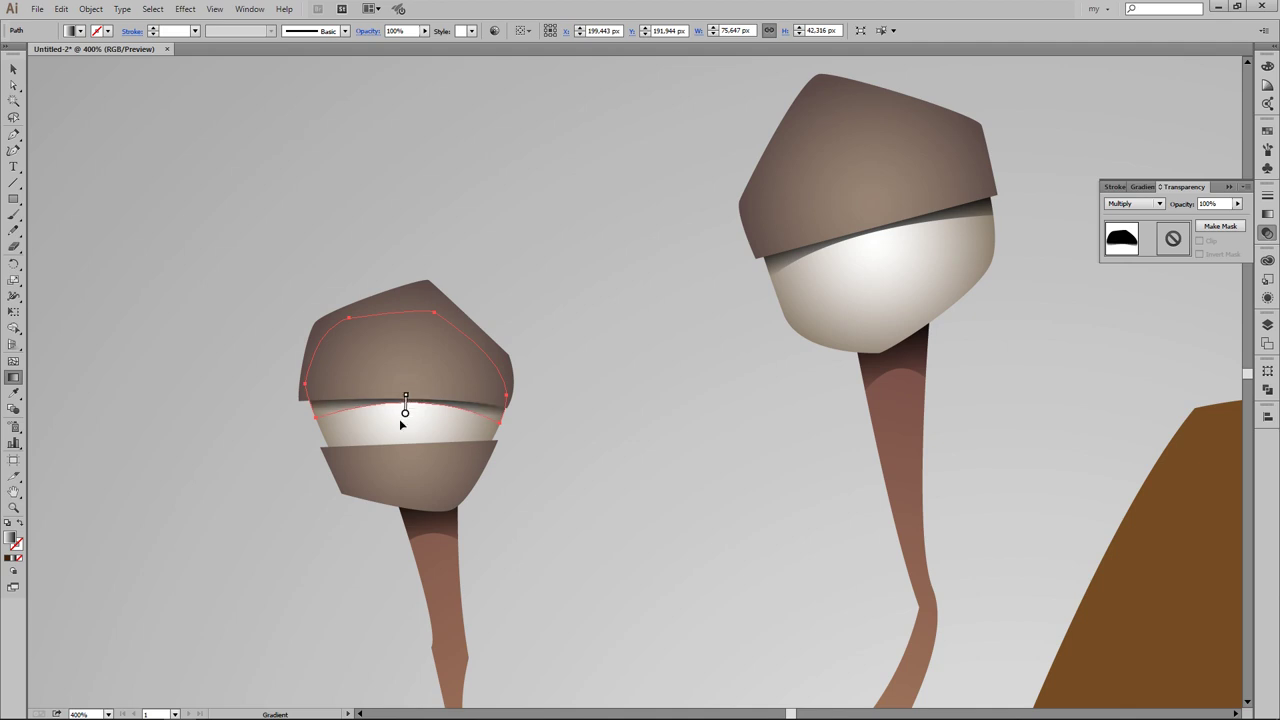
pyautogui.press('v')
pyautogui.click(647, 380)
pyautogui.hotkey('ctrl', '-')
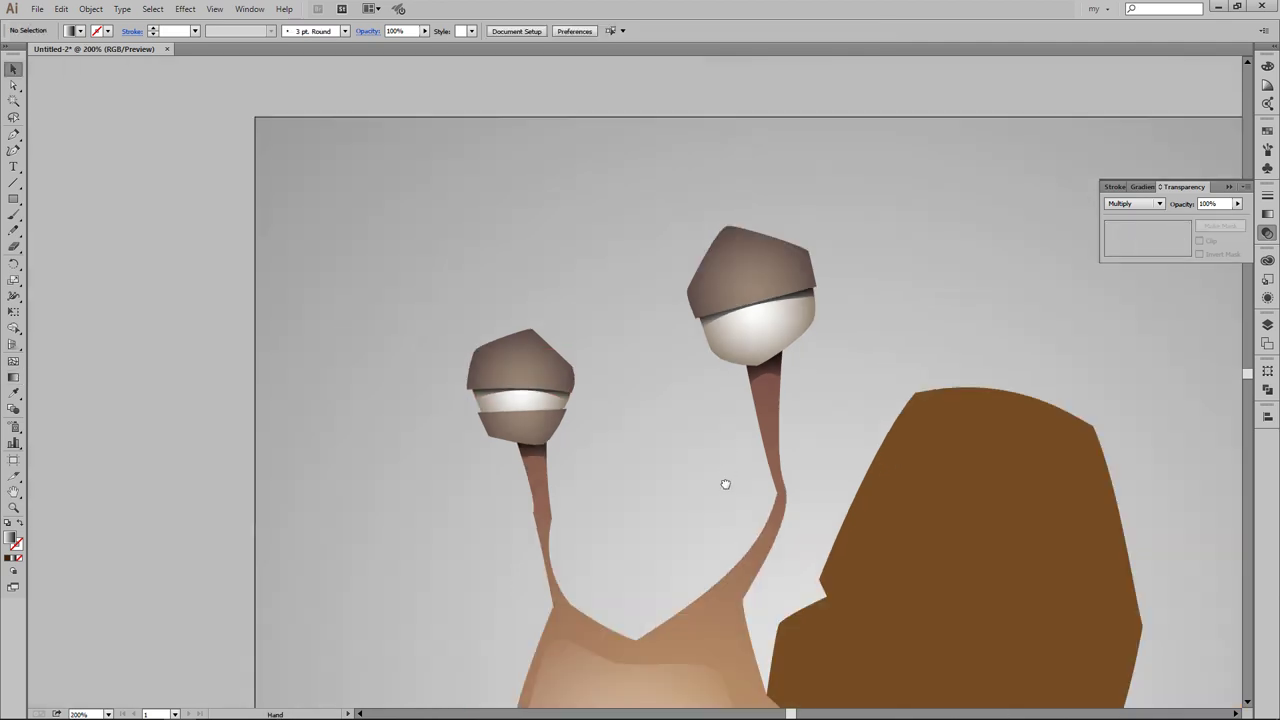
# Step: Draw a black pointed lash line across the top of the right eyeball
pyautogui.scroll(1, 723, 483)
pyautogui.scroll(1, 643, 409)
pyautogui.scroll(1, 660, 363)
pyautogui.press('p')
pyautogui.click(80, 31)
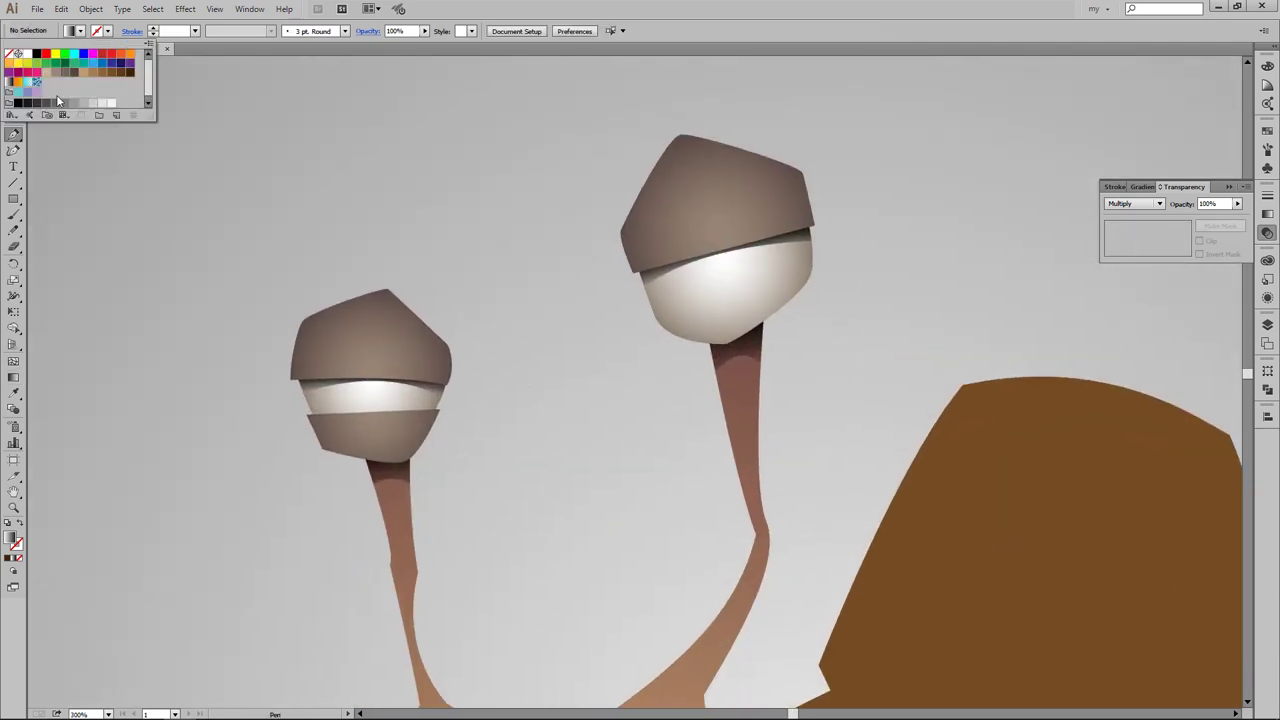
pyautogui.press('Escape')
pyautogui.hotkey('ctrl', '+')
pyautogui.click(633, 238)
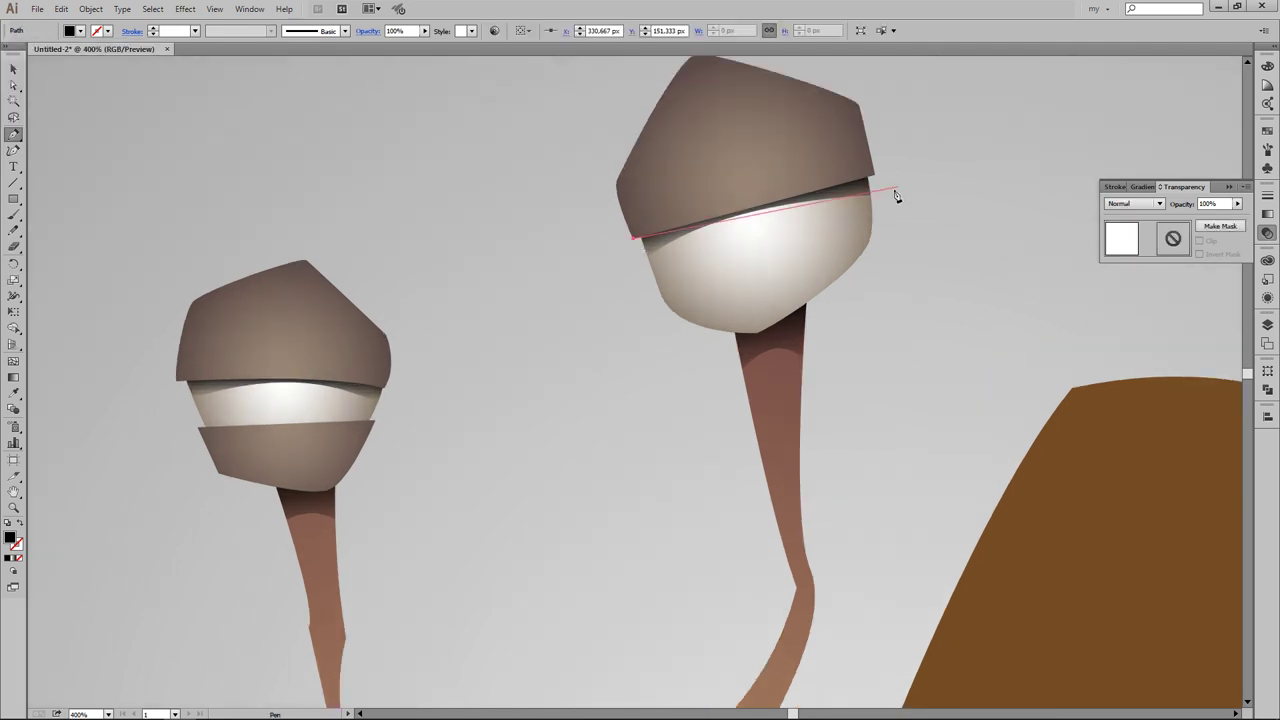
pyautogui.click(869, 186)
pyautogui.click(902, 165)
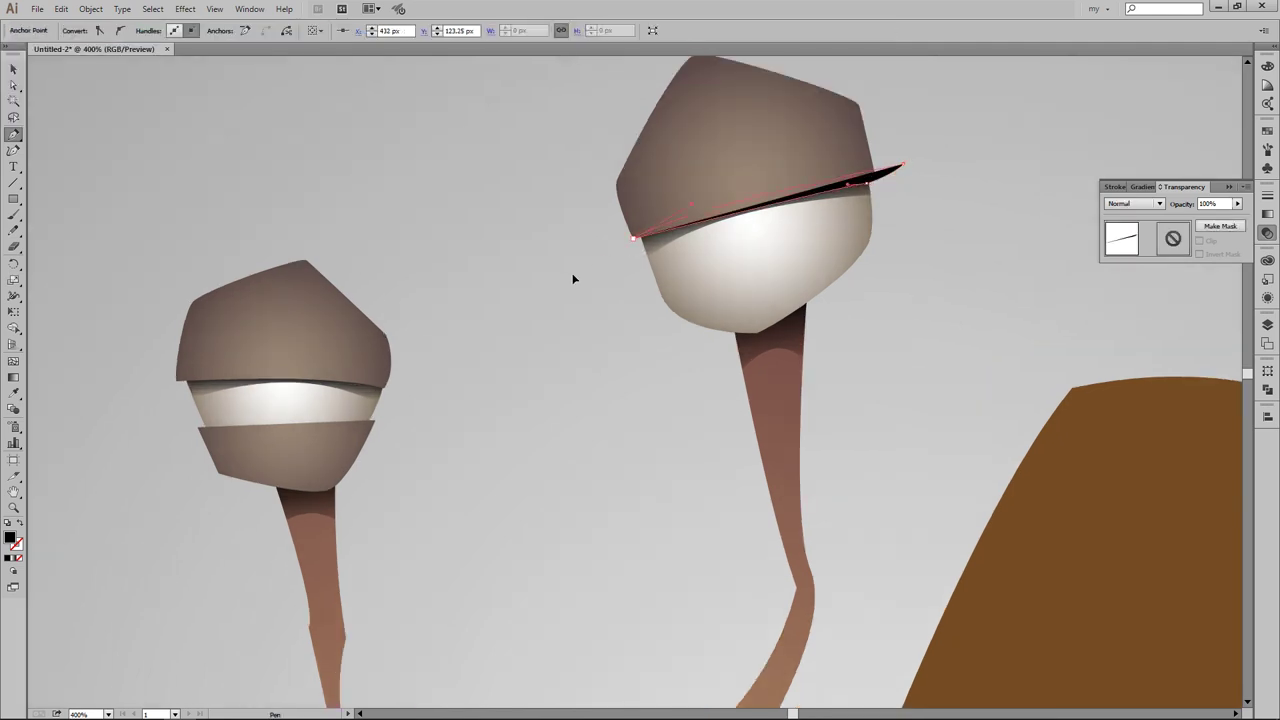
# Step: Draw the matching black lid line with a thin tip across the left eyeball
pyautogui.click(384, 388)
pyautogui.click(163, 390)
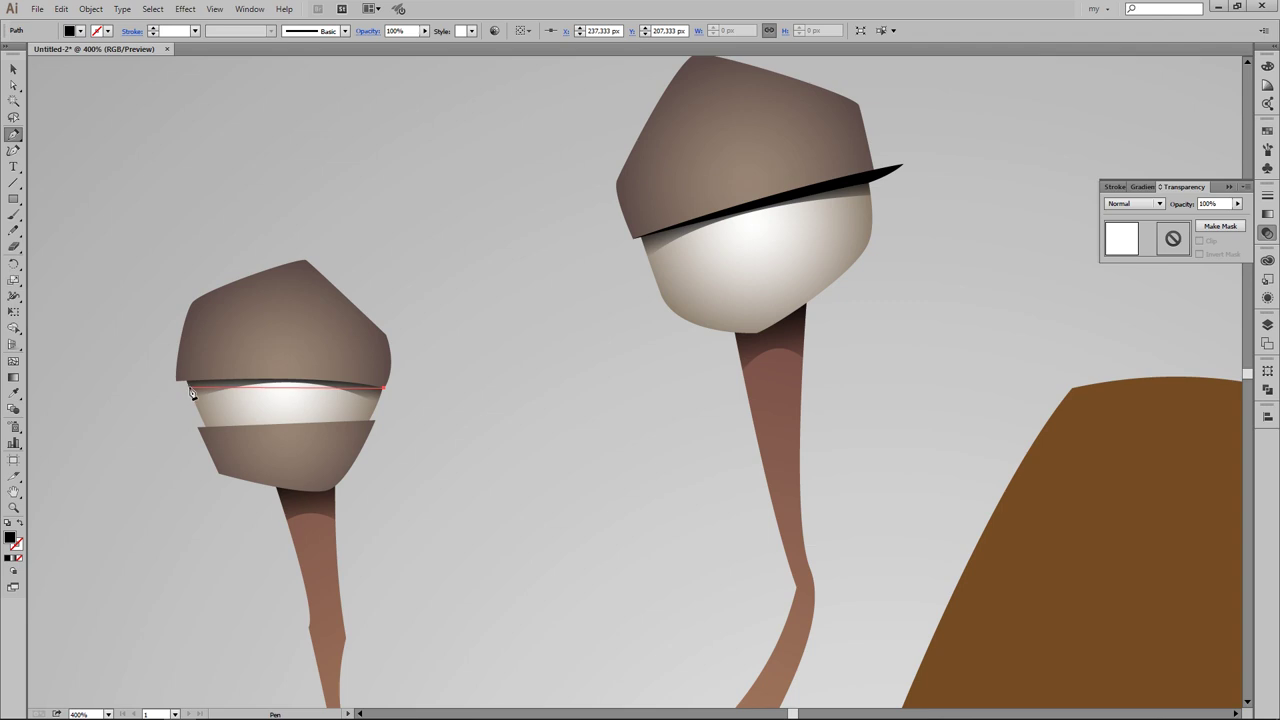
pyautogui.click(143, 380)
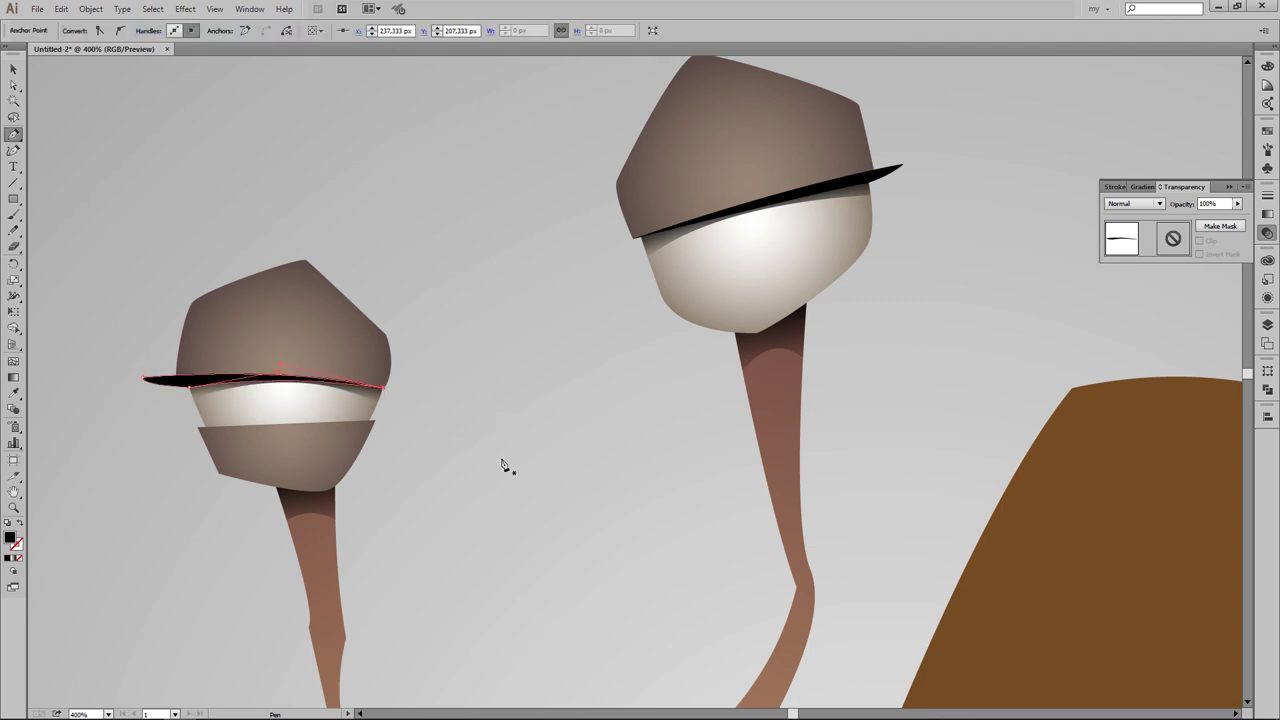
pyautogui.hotkey('ctrl', '-')
pyautogui.hotkey('ctrl', '-')
# Step: Draw a slanted black wedge eyebrow above the right eye
pyautogui.click(657, 195)
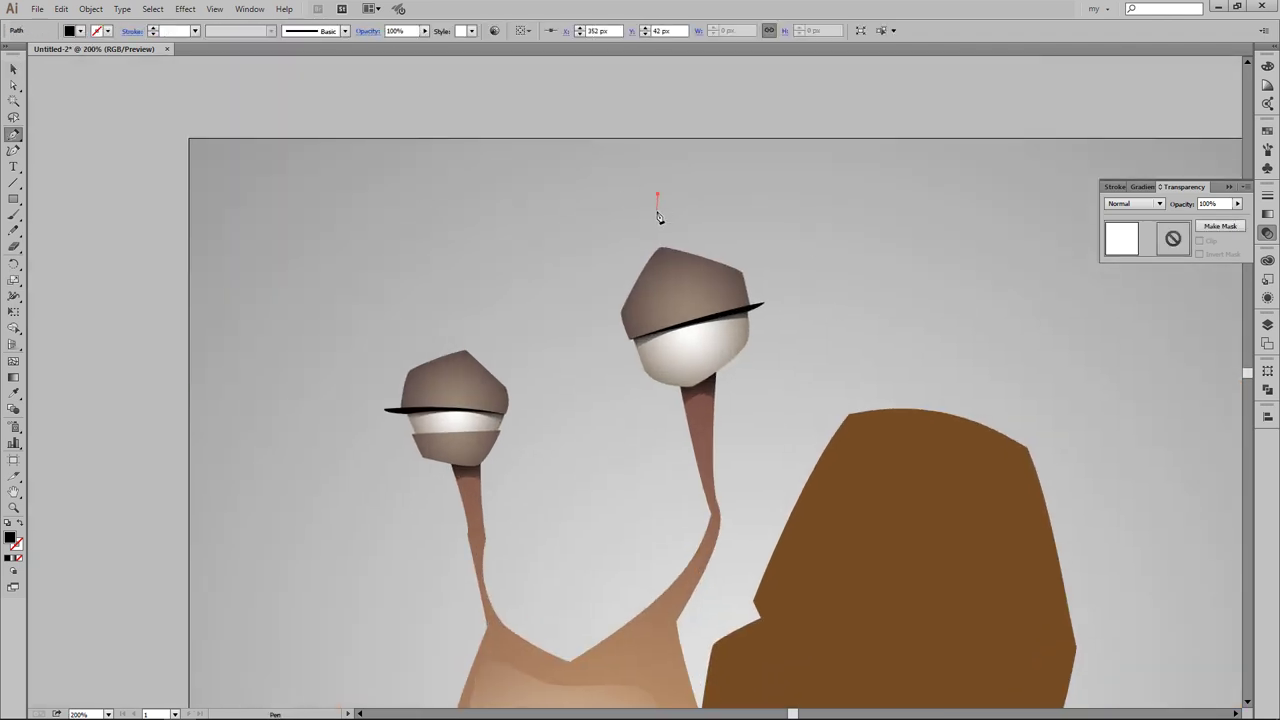
pyautogui.click(730, 224)
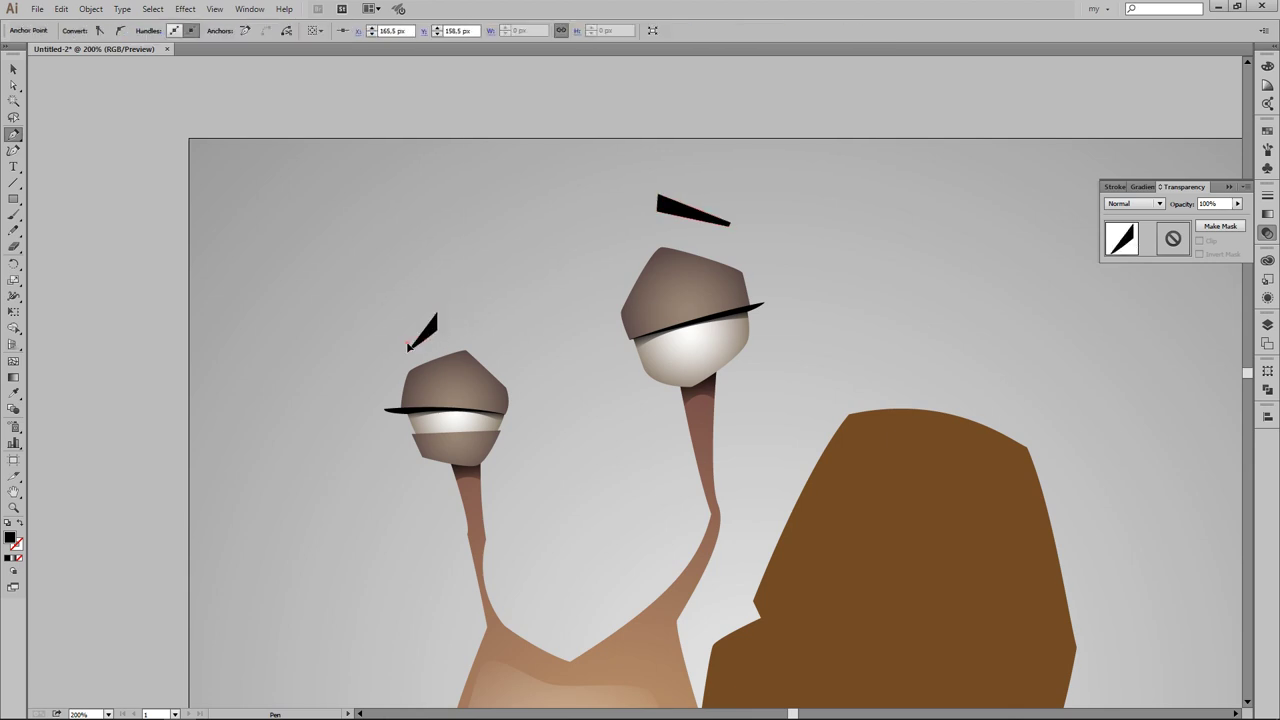
pyautogui.press('v')
pyautogui.hotkey('ctrl', '-')
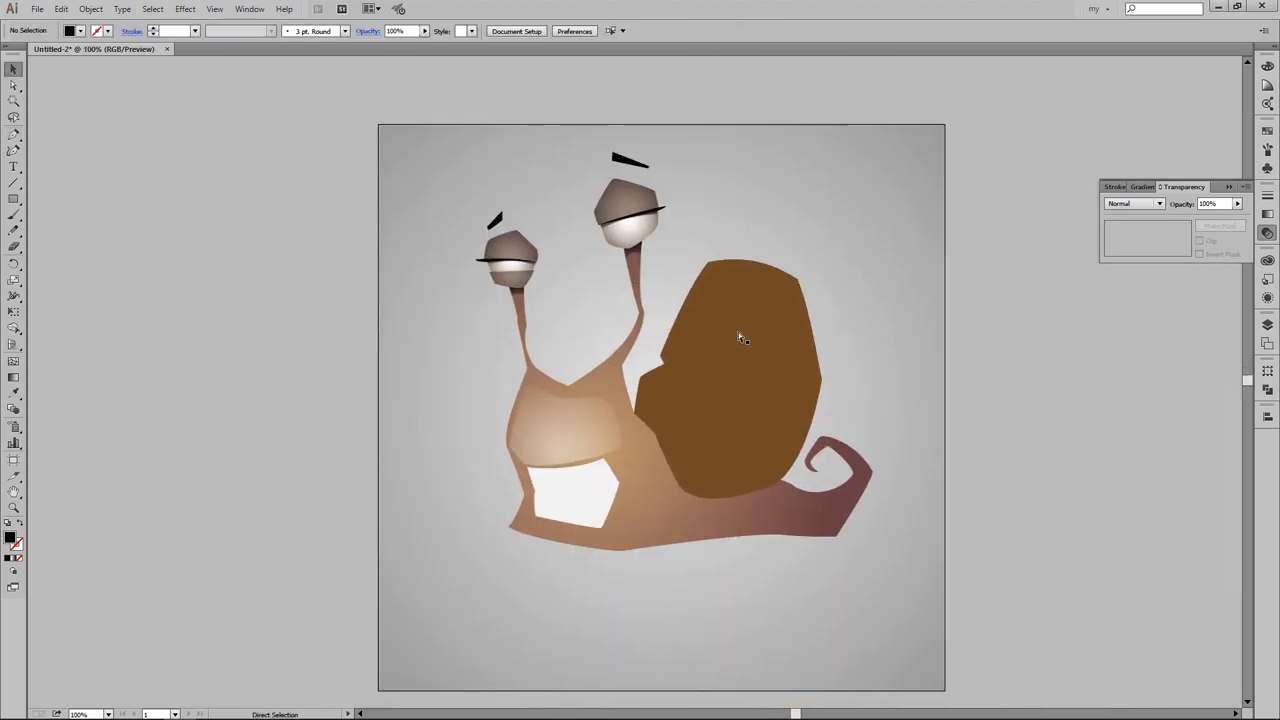
# Step: Shift the white mouth patch's gradient highlight toward the left
pyautogui.hotkey('ctrl', '+')
pyautogui.click(554, 537)
pyautogui.press('i')
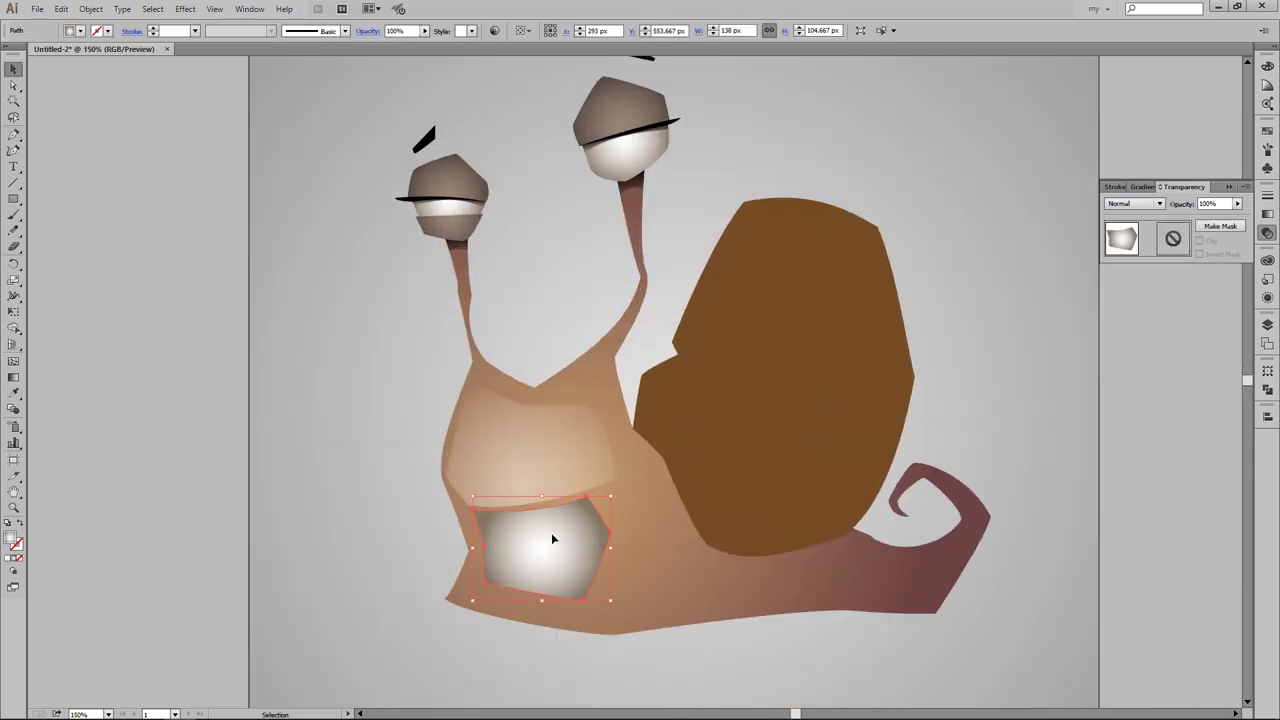
pyautogui.press('g')
pyautogui.moveTo(533, 556); pyautogui.dragTo(617, 556)
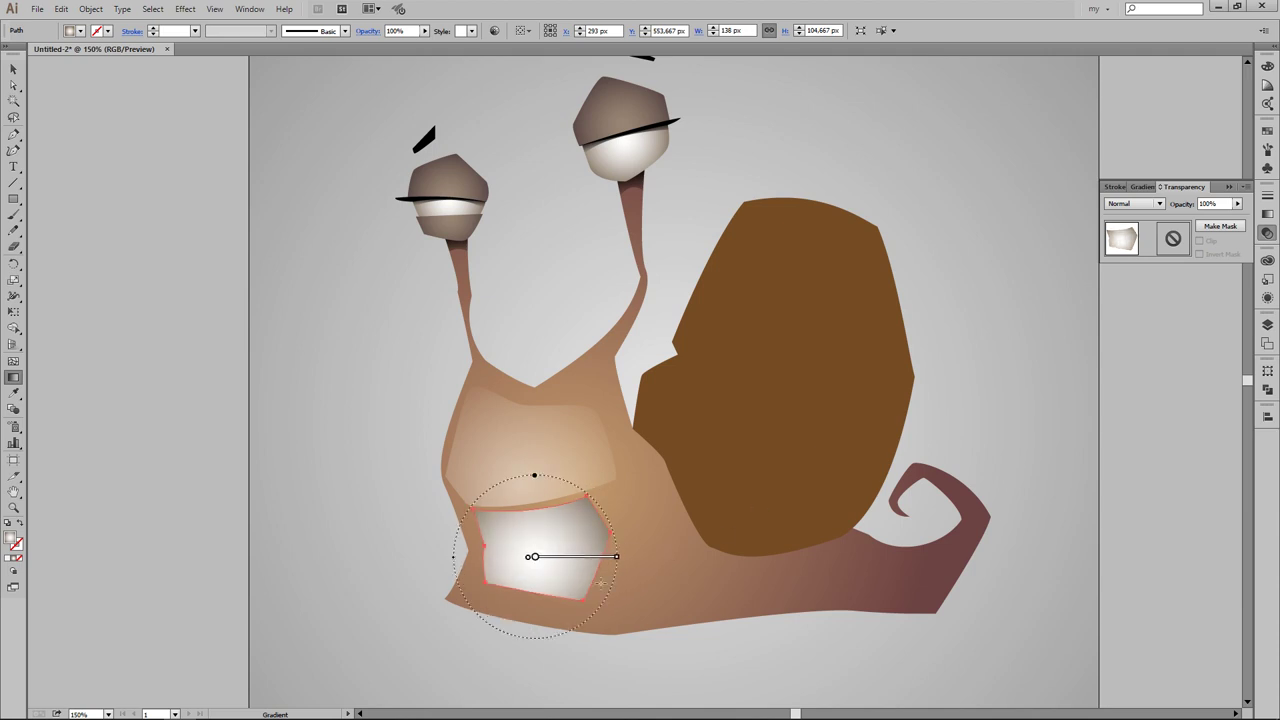
pyautogui.press('v')
pyautogui.hotkey('ctrl', 'shift', 'a')
# Step: Fill the mouth patch with solid dark charcoal grey instead of white
pyautogui.hotkey('ctrl', '+')
pyautogui.moveTo(617, 600); pyautogui.dragTo(666, 428)
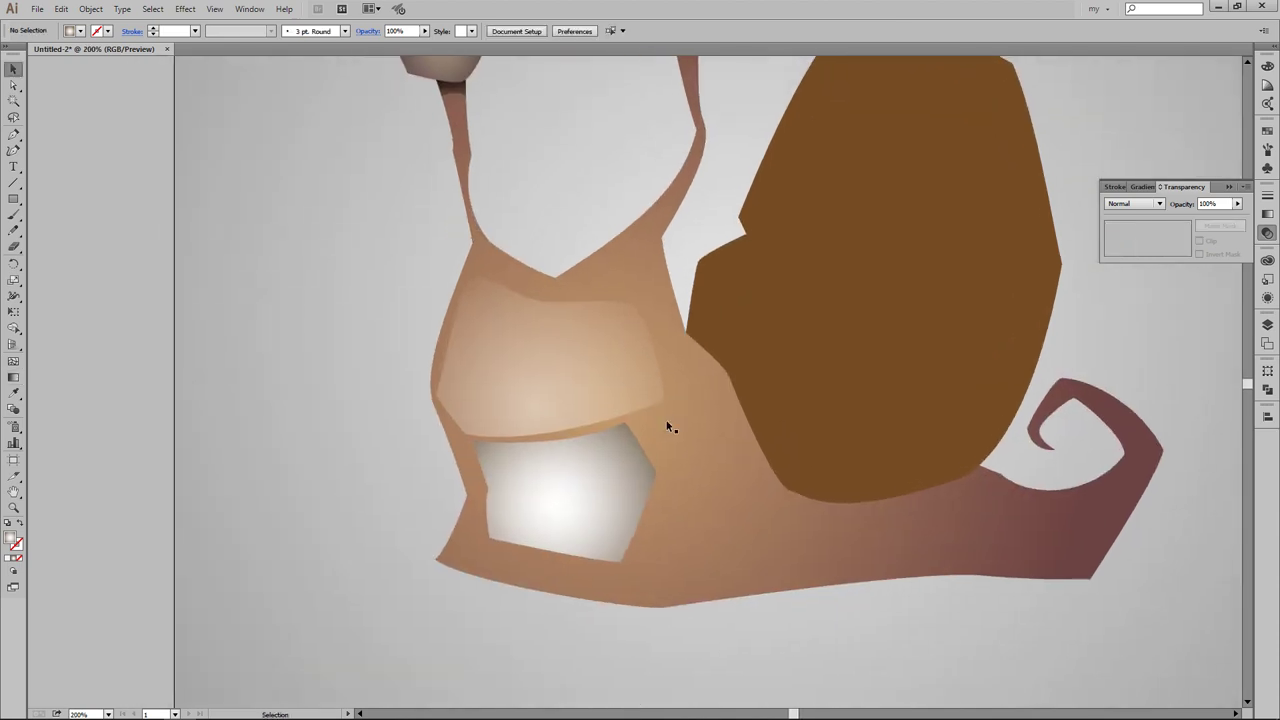
pyautogui.click(619, 474)
pyautogui.click(80, 31)
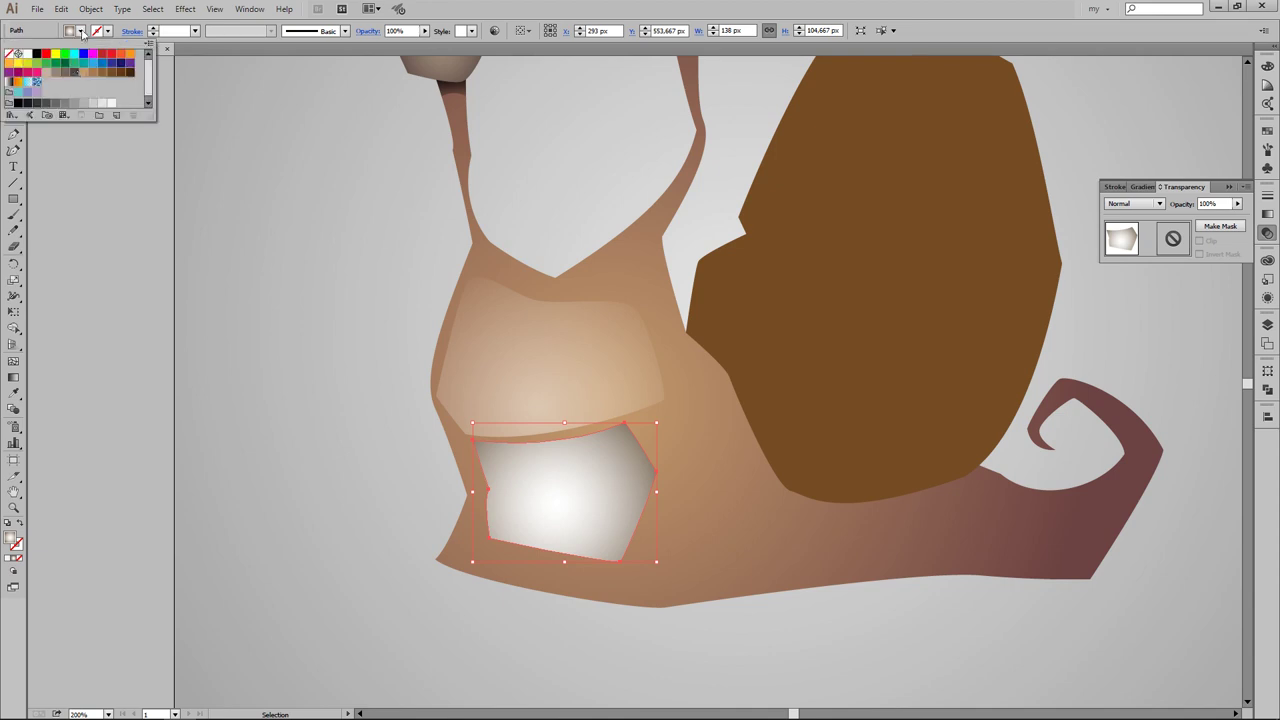
pyautogui.click(35, 104)
pyautogui.click(306, 266)
pyautogui.click(80, 31)
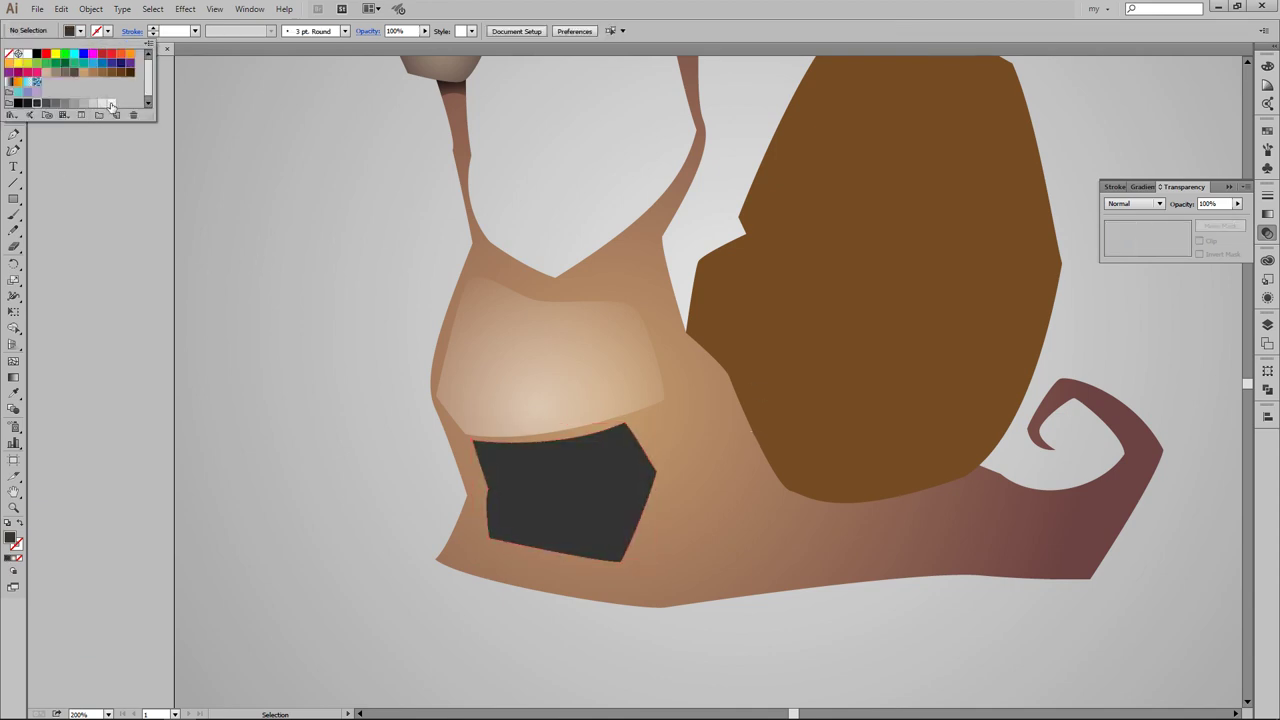
pyautogui.click(111, 103)
pyautogui.hotkey('ctrl', '+')
# Step: Draw a white front tooth hanging from the mouth's top edge
pyautogui.scroll(-2, 632, 306)
pyautogui.press('p')
pyautogui.click(616, 388)
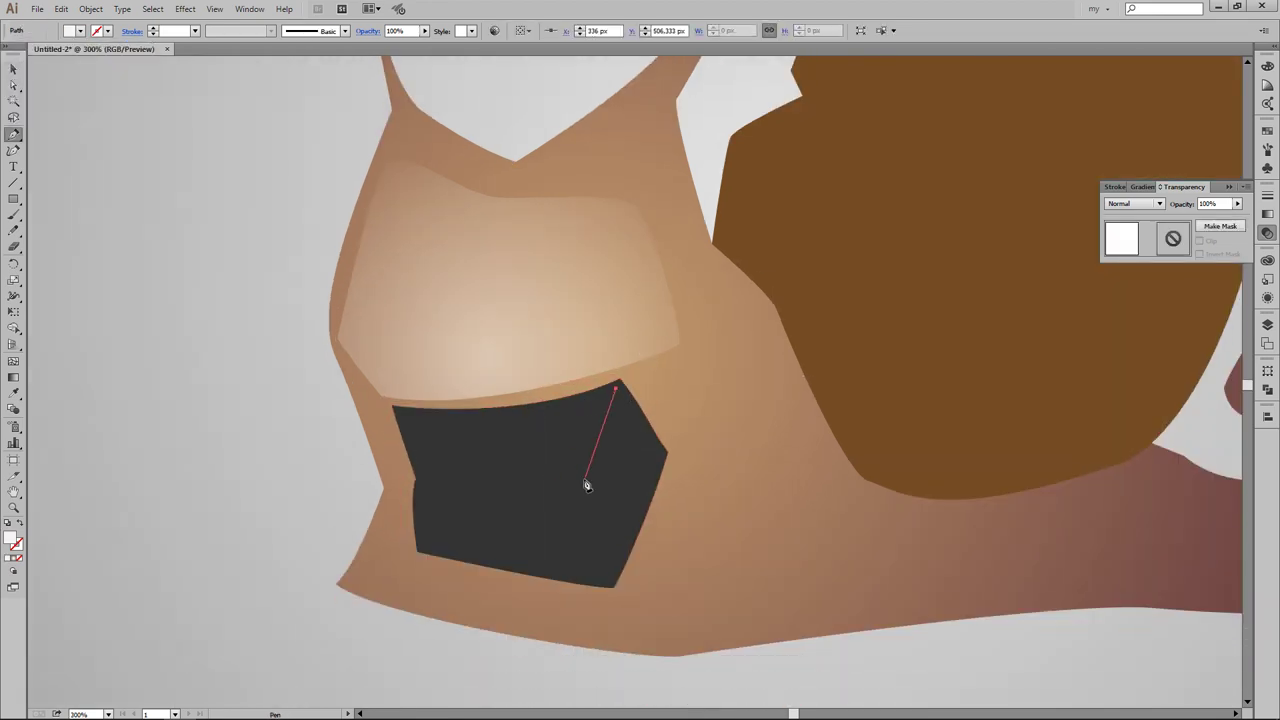
pyautogui.moveTo(583, 491); pyautogui.dragTo(565, 498)
pyautogui.click(524, 488)
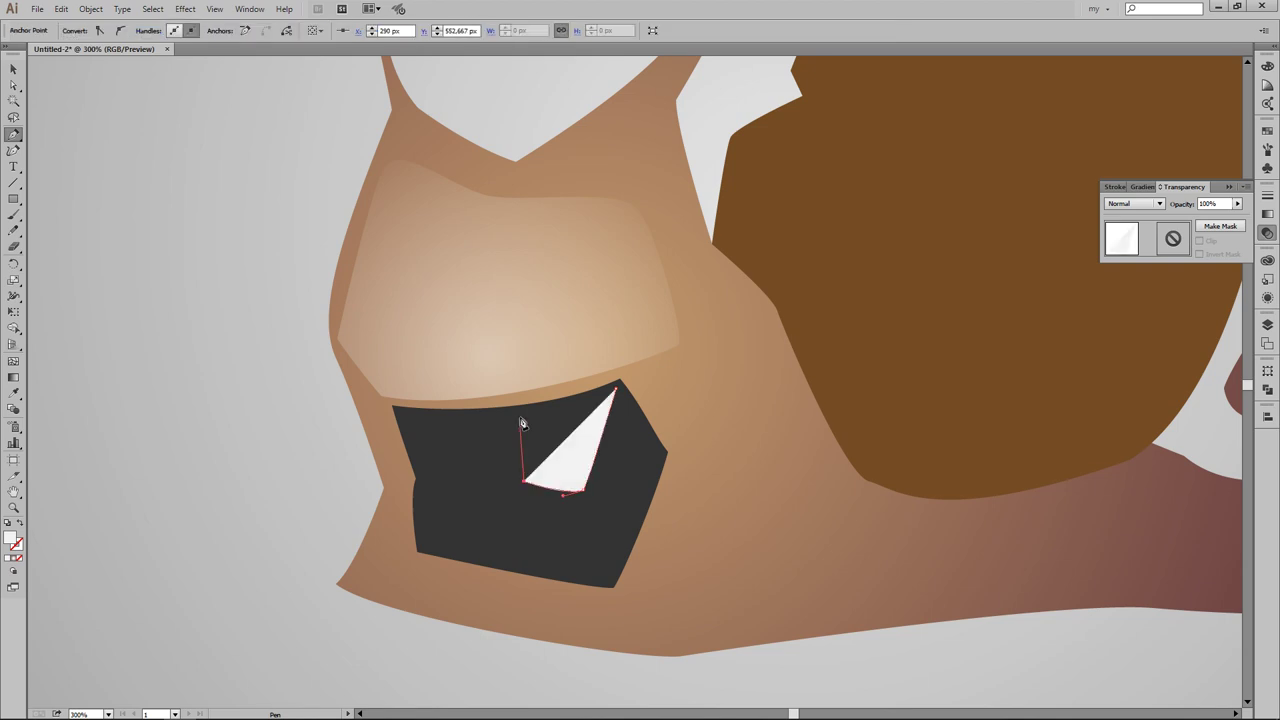
pyautogui.click(520, 408)
pyautogui.click(616, 389)
pyautogui.hotkey('ctrl', 'shift', 'a')
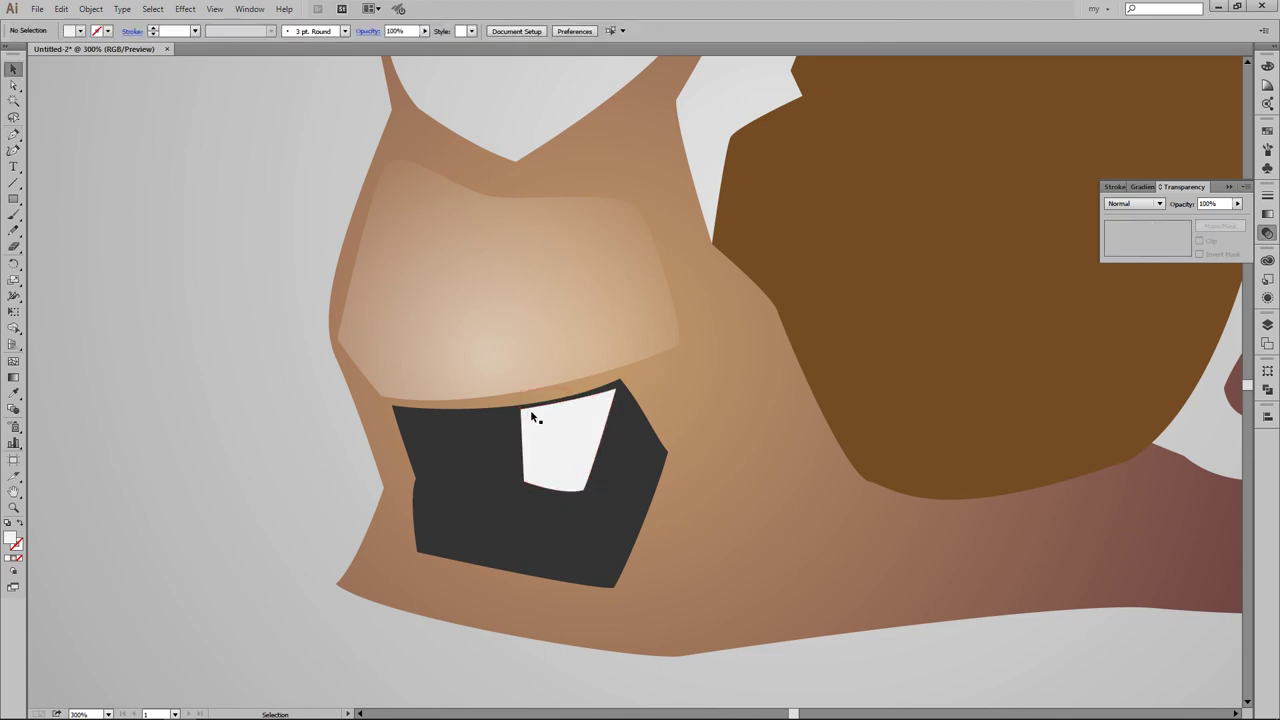
# Step: Add a light grey side facet to the right of the white tooth
pyautogui.click(583, 488)
pyautogui.click(663, 456)
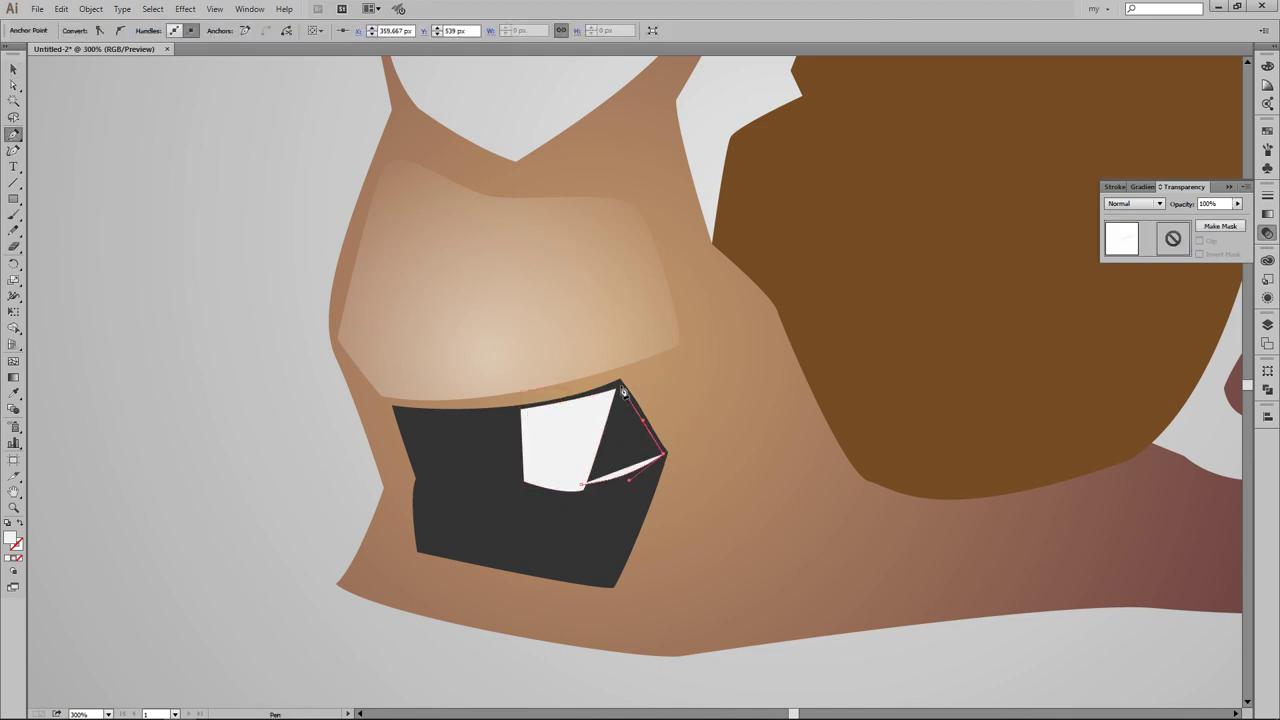
pyautogui.click(621, 385)
pyautogui.click(583, 488)
pyautogui.press('v')
pyautogui.click(80, 31)
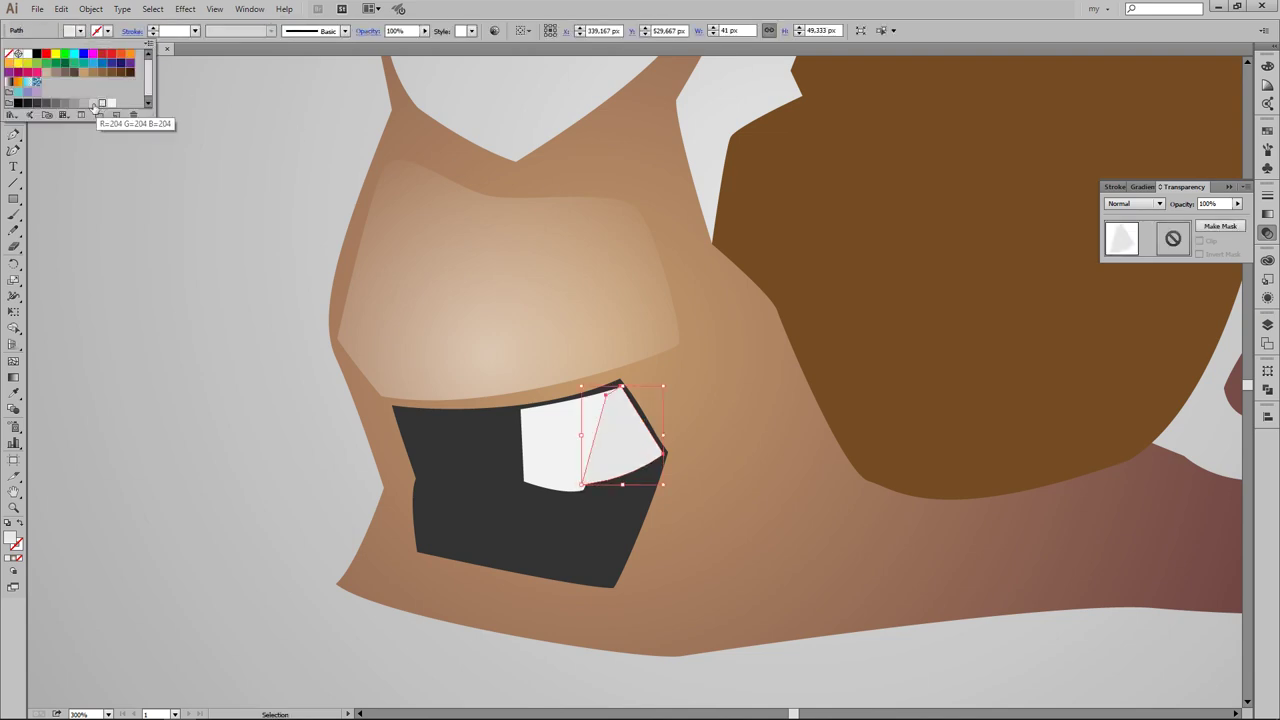
pyautogui.click(100, 102)
pyautogui.click(133, 218)
pyautogui.scroll(-5, 610, 279)
pyautogui.scroll(2, 628, 366)
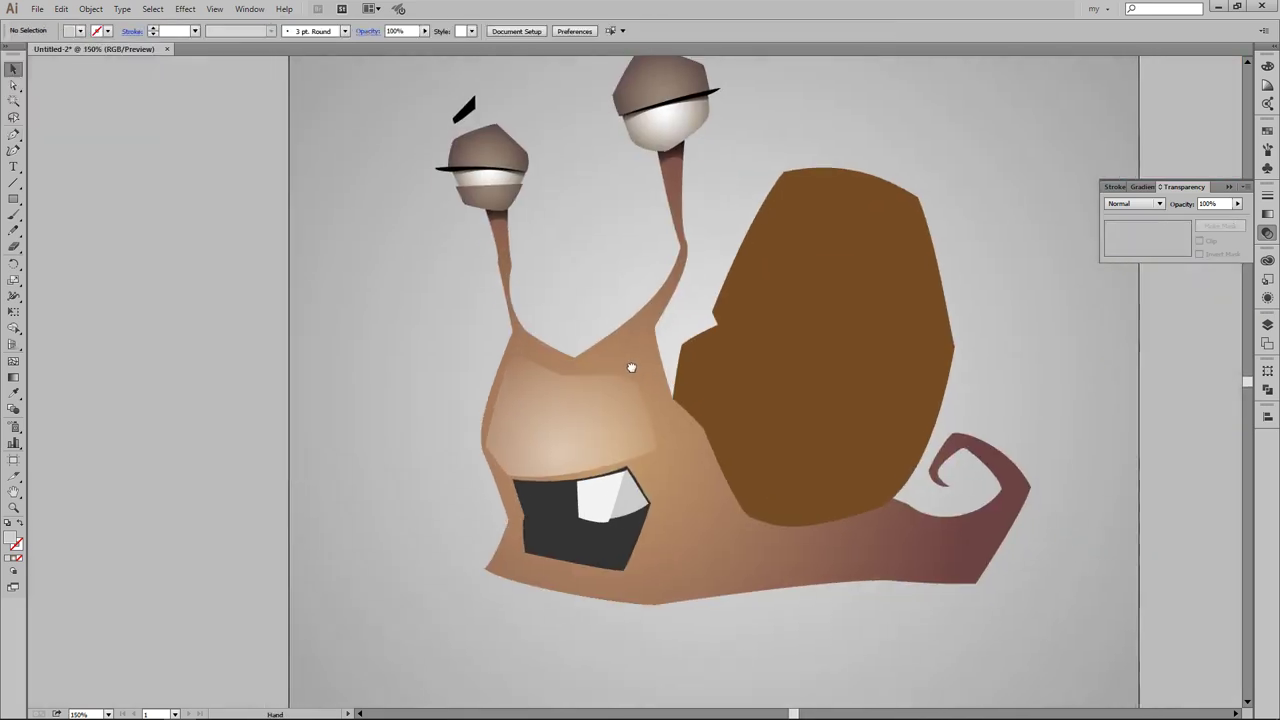
pyautogui.scroll(3, 650, 370)
# Step: Draw a light grey tooth just left of the white front tooth
pyautogui.click(546, 525)
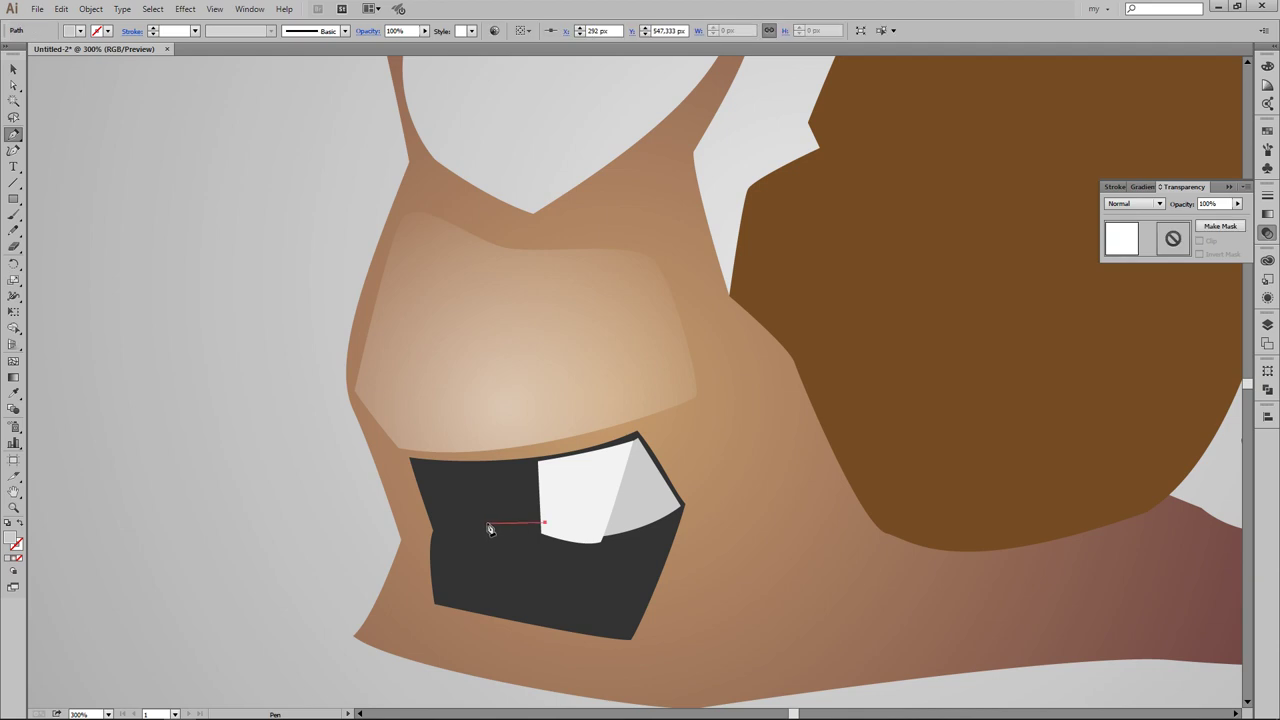
pyautogui.click(488, 522)
pyautogui.click(470, 465)
pyautogui.click(575, 460)
pyautogui.click(546, 524)
pyautogui.press('v')
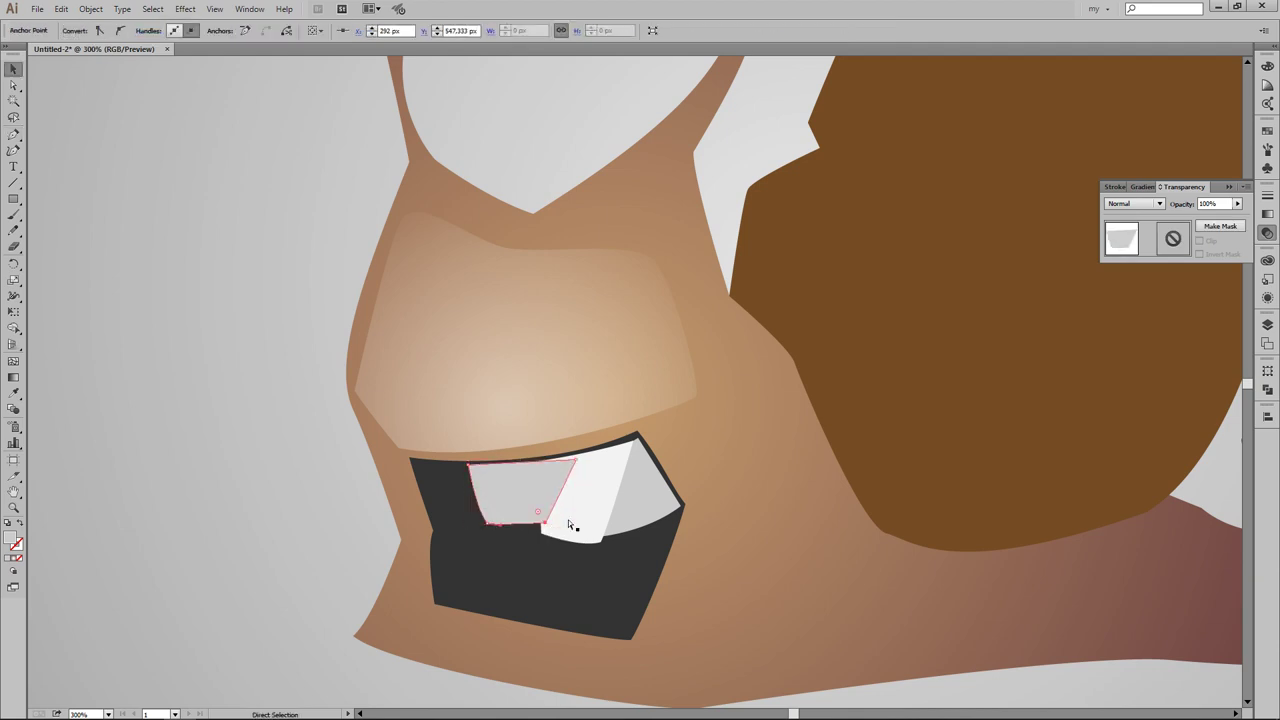
pyautogui.hotkey('ctrl', 'shift', 'a')
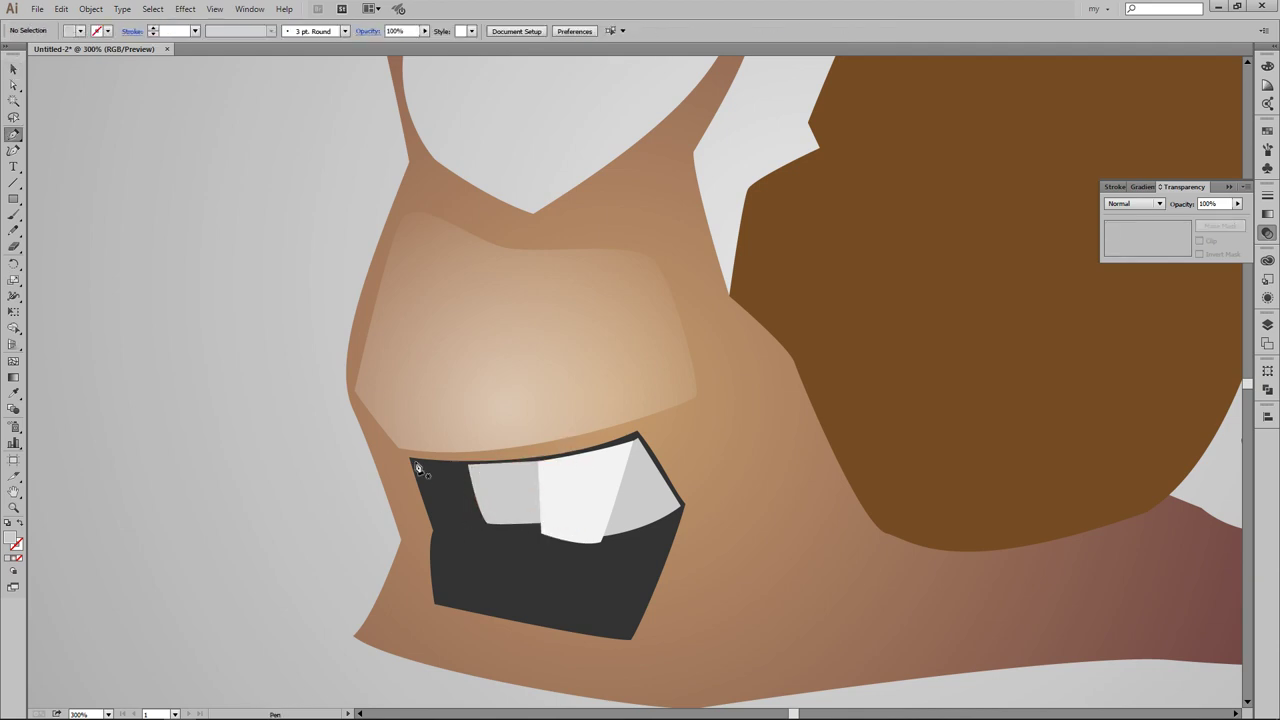
# Step: Draw the leftmost upper tooth at the mouth corner, shaded darker grey
pyautogui.click(415, 463)
pyautogui.click(478, 465)
pyautogui.click(492, 530)
pyautogui.click(432, 532)
pyautogui.click(415, 463)
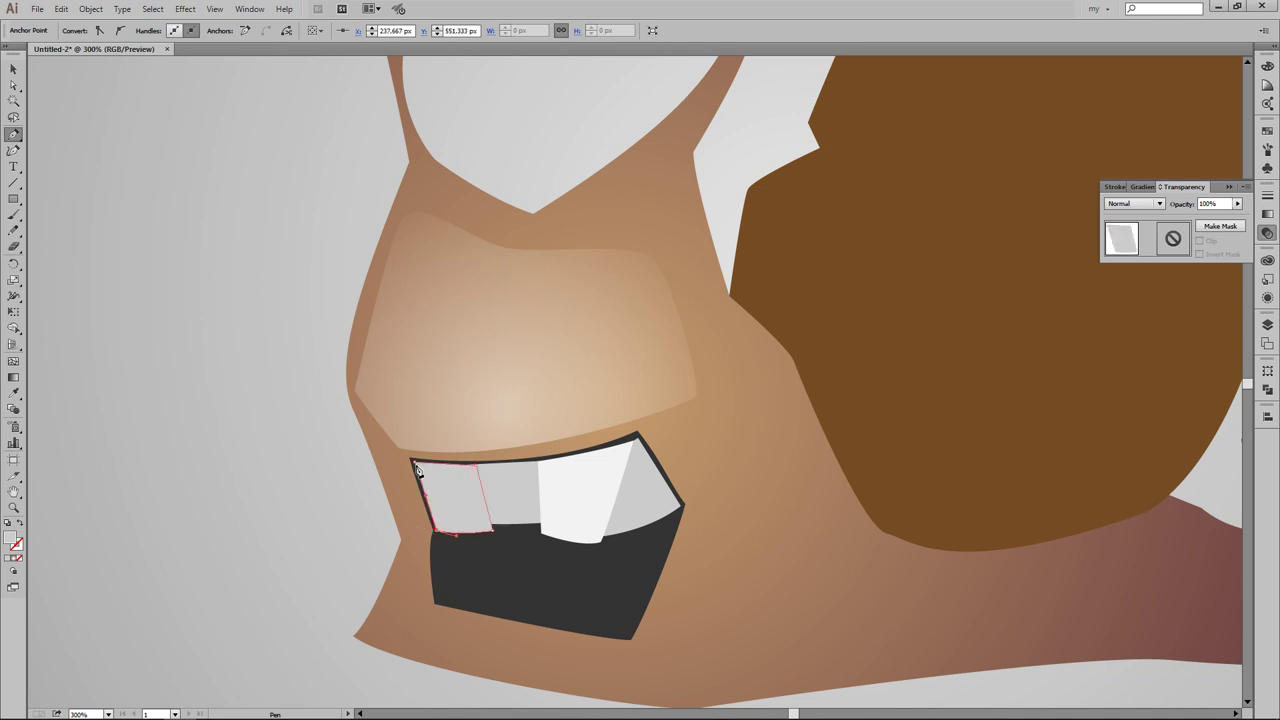
pyautogui.press('v')
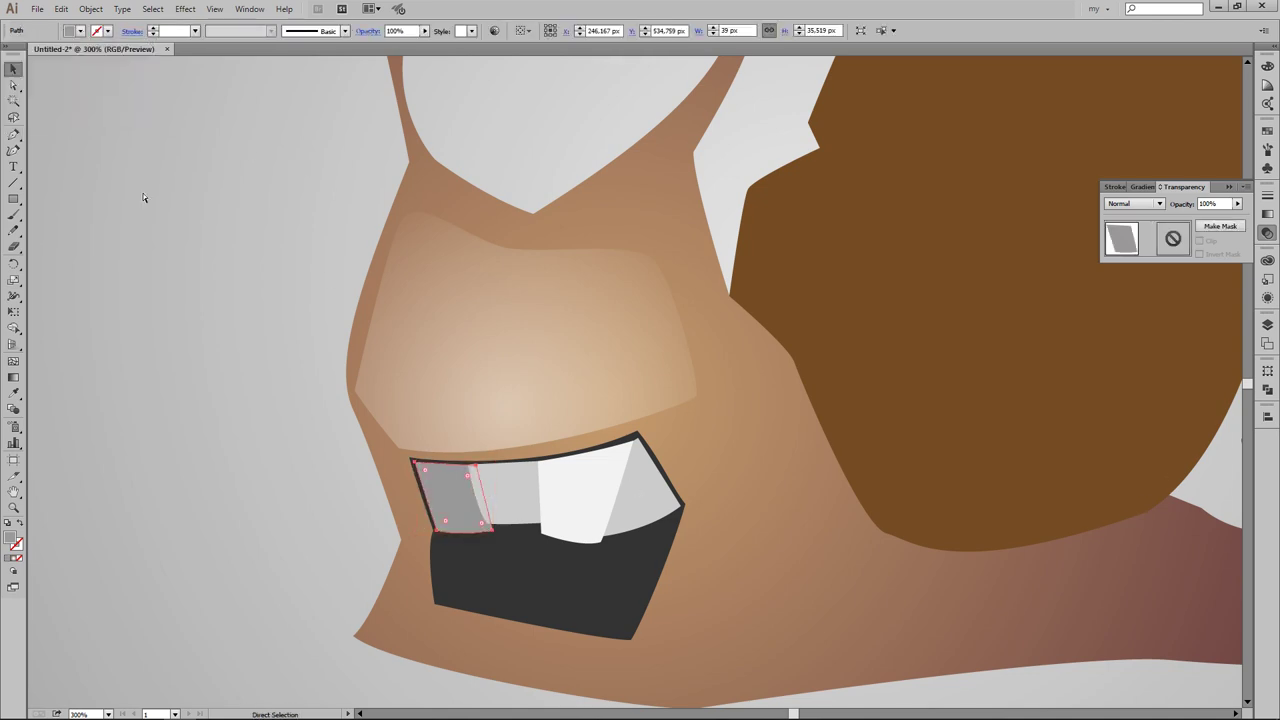
pyautogui.click(143, 197)
pyautogui.scroll(-3, 751, 326)
pyautogui.scroll(3, 751, 326)
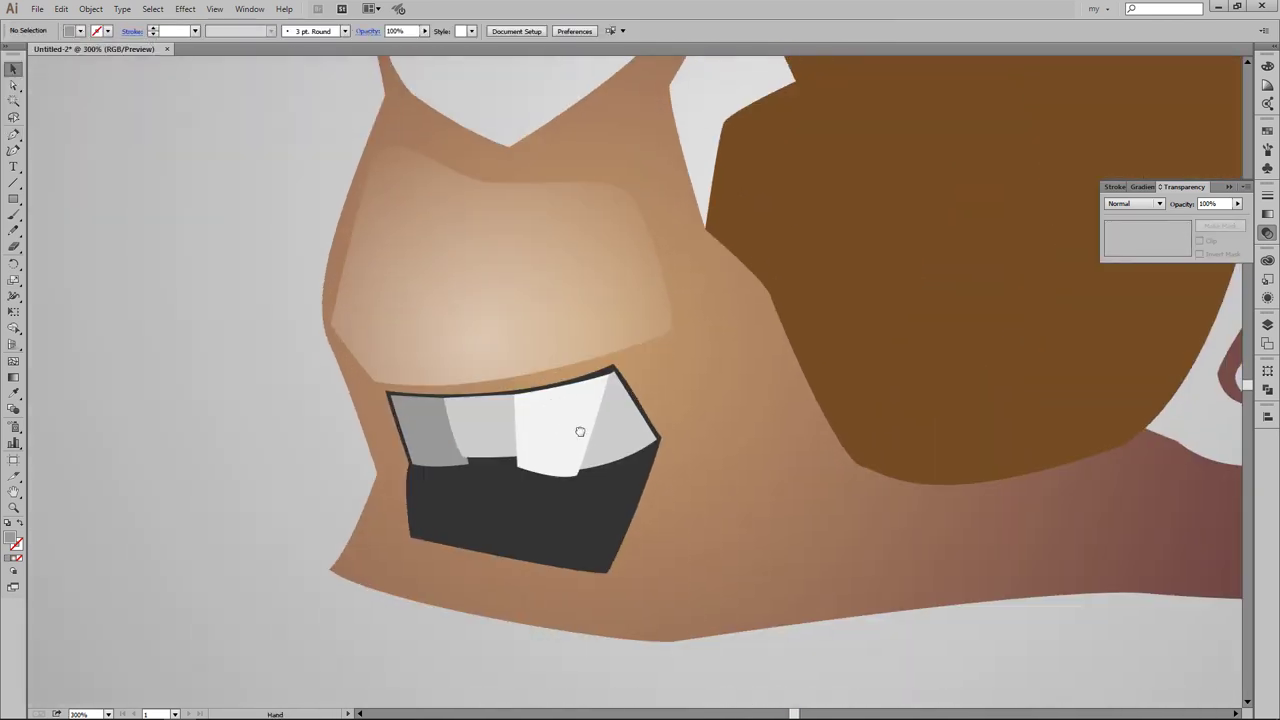
pyautogui.moveTo(579, 431); pyautogui.dragTo(585, 393)
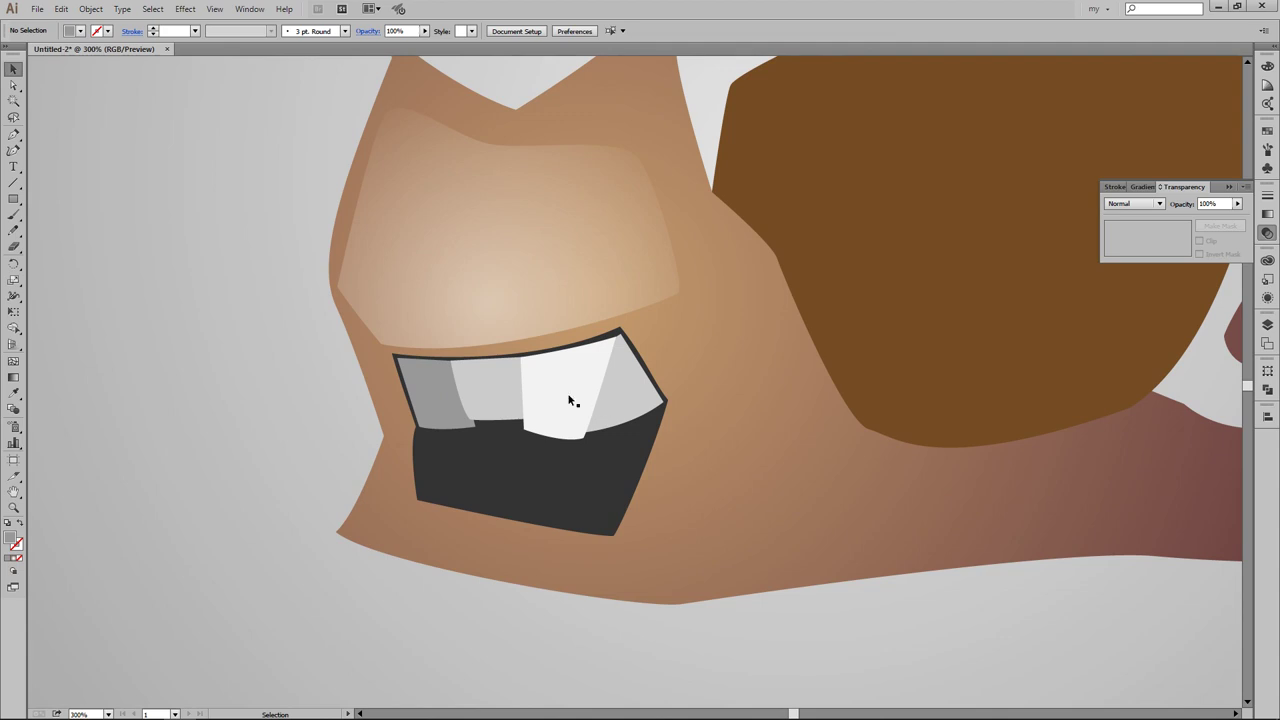
# Step: Draw the first lower tooth at the mouth's left side
pyautogui.click(420, 436)
pyautogui.click(468, 438)
pyautogui.click(468, 508)
pyautogui.click(418, 498)
pyautogui.click(420, 436)
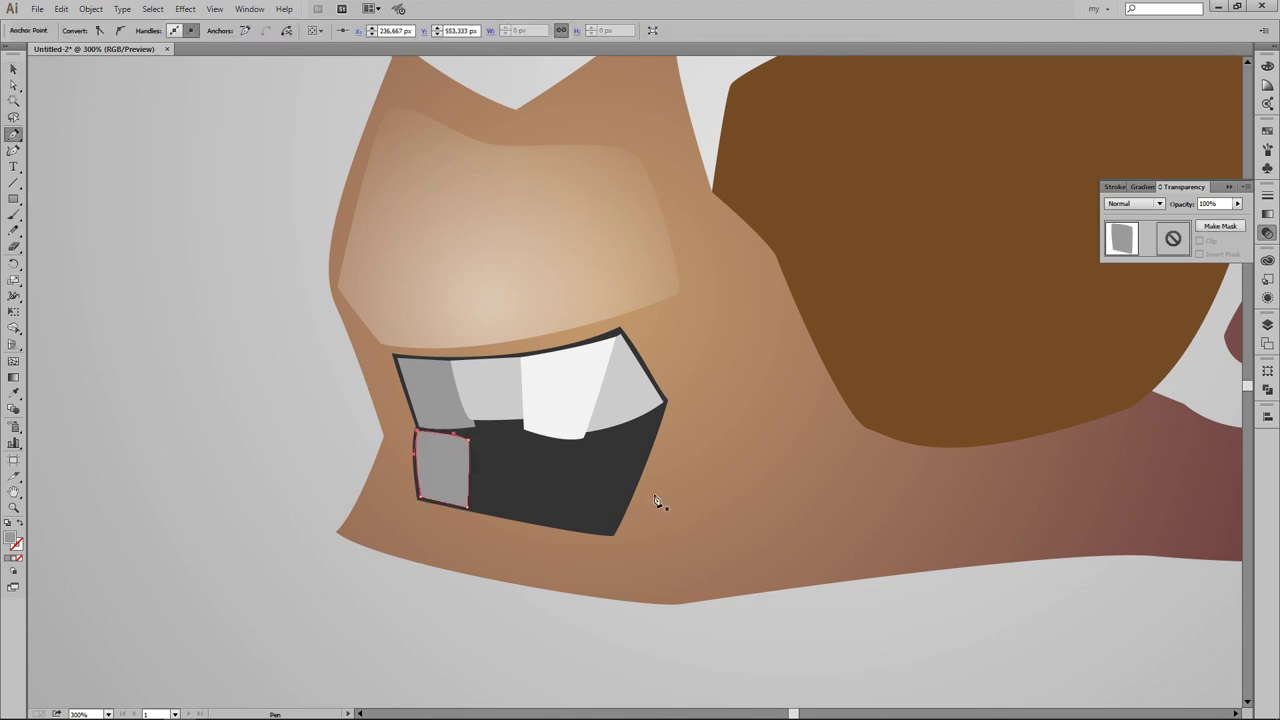
pyautogui.press('v')
# Step: Add a second lower tooth beside it with a lighter grey fill
pyautogui.click(510, 439)
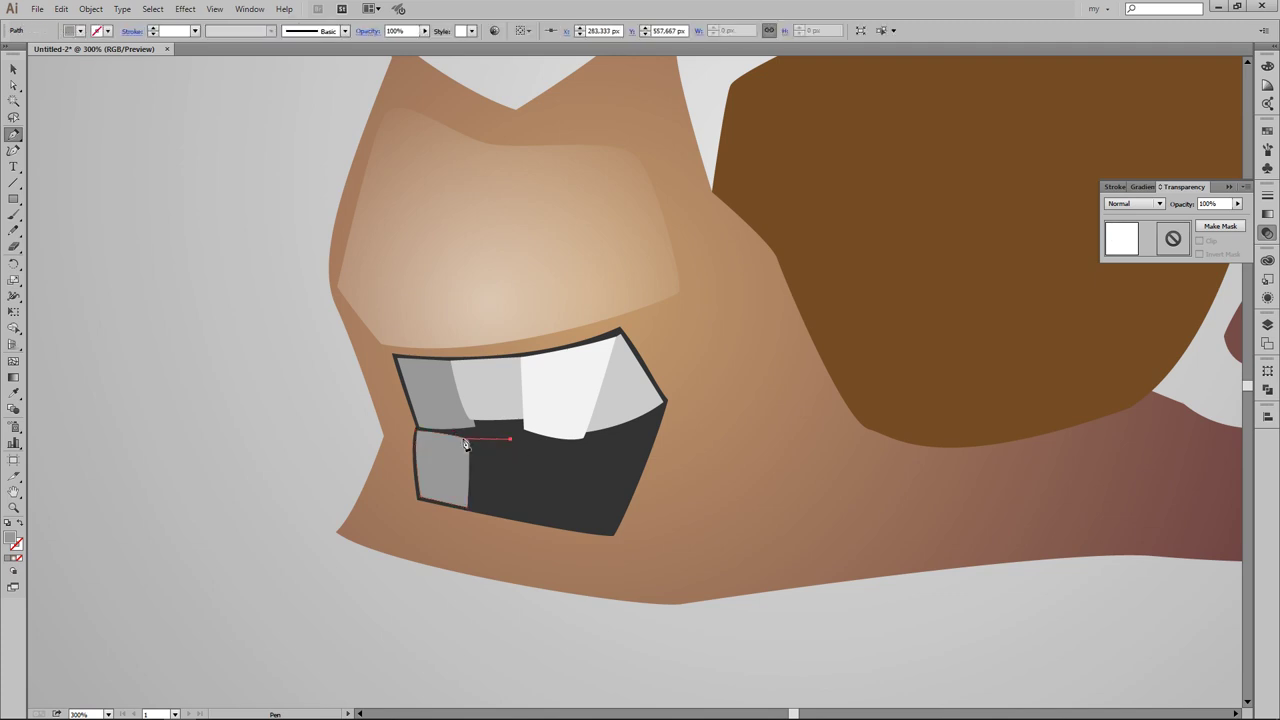
pyautogui.click(466, 508)
pyautogui.click(512, 516)
pyautogui.click(462, 438)
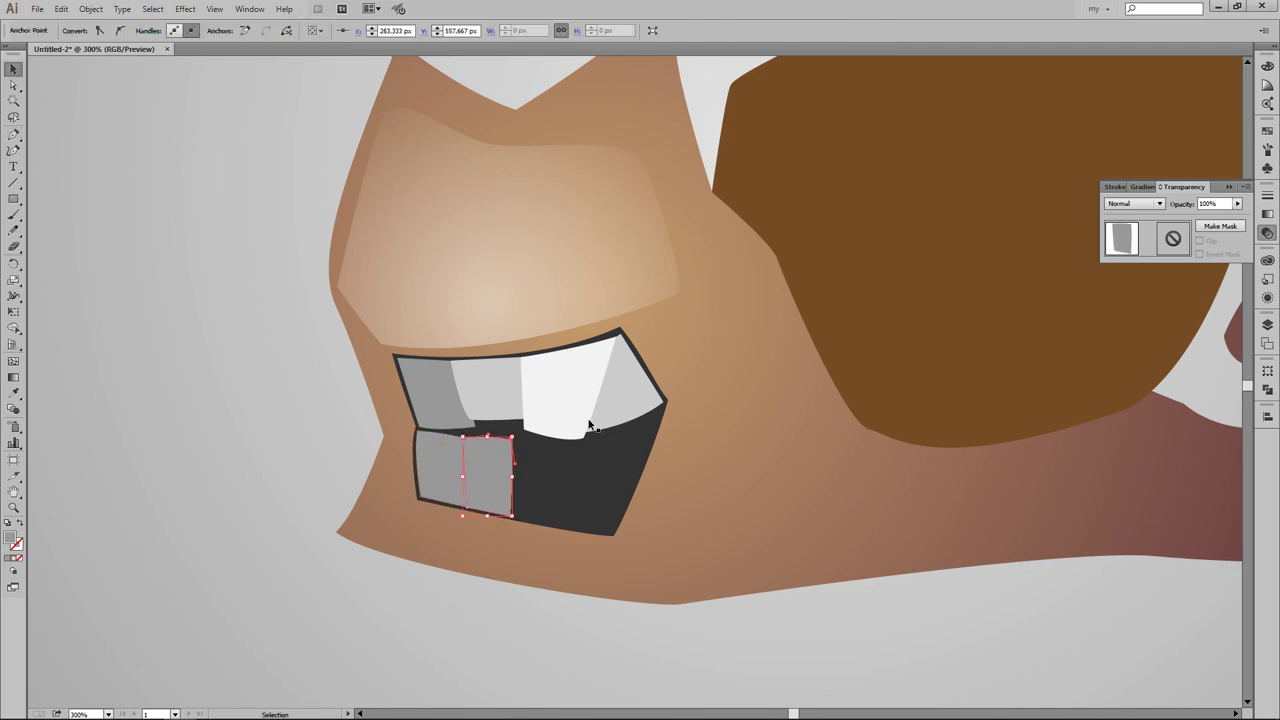
pyautogui.press('i')
pyautogui.click(590, 425)
pyautogui.press('v')
pyautogui.hotkey('ctrl', 'shift', 'a')
pyautogui.press('p')
# Step: Add a third, lighter lower tooth to the right of the second
pyautogui.click(508, 437)
pyautogui.click(511, 517)
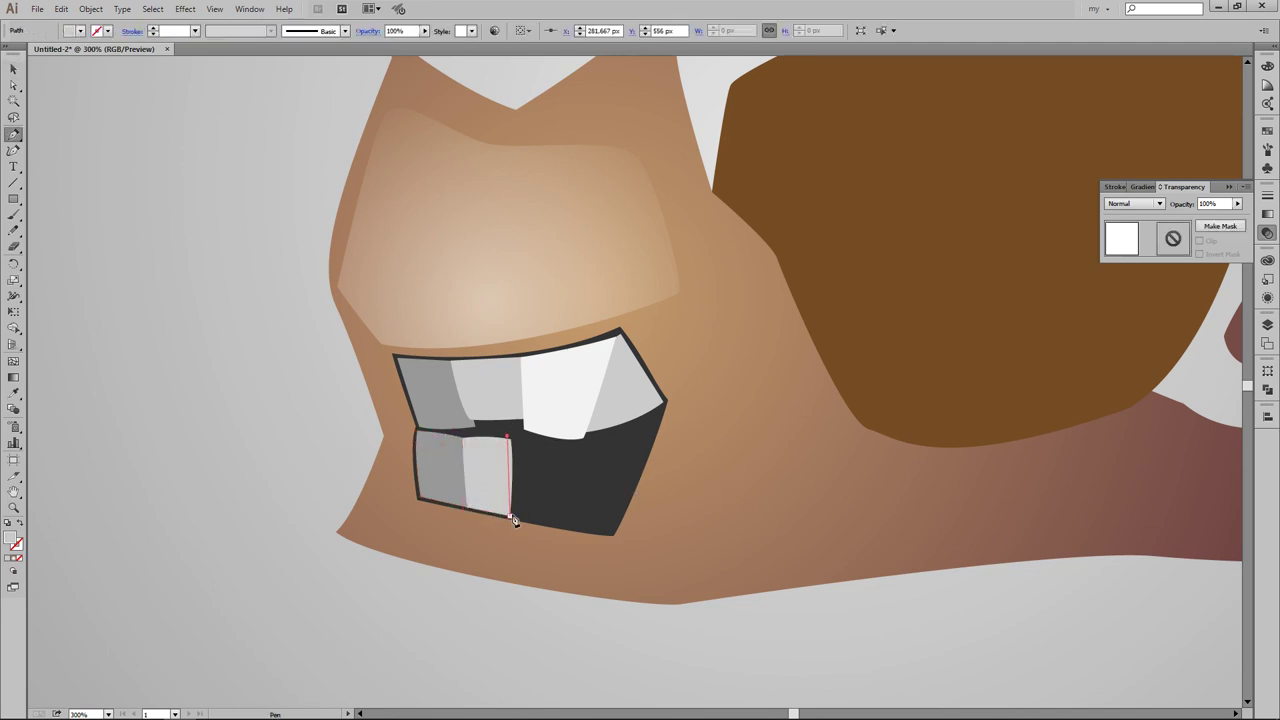
pyautogui.click(568, 527)
pyautogui.click(575, 449)
pyautogui.click(508, 437)
pyautogui.press('v')
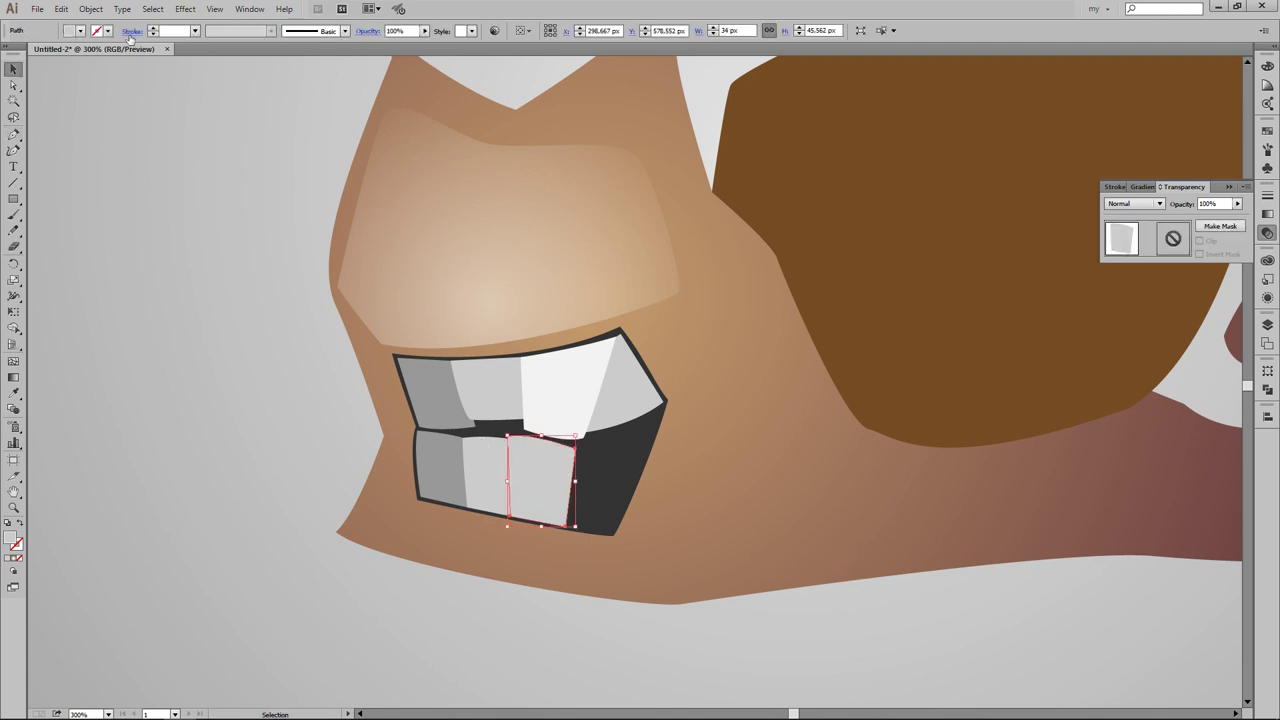
pyautogui.hotkey('ctrl', 'shift', 'a')
pyautogui.hotkey('ctrl', '-')
pyautogui.hotkey('ctrl', '+')
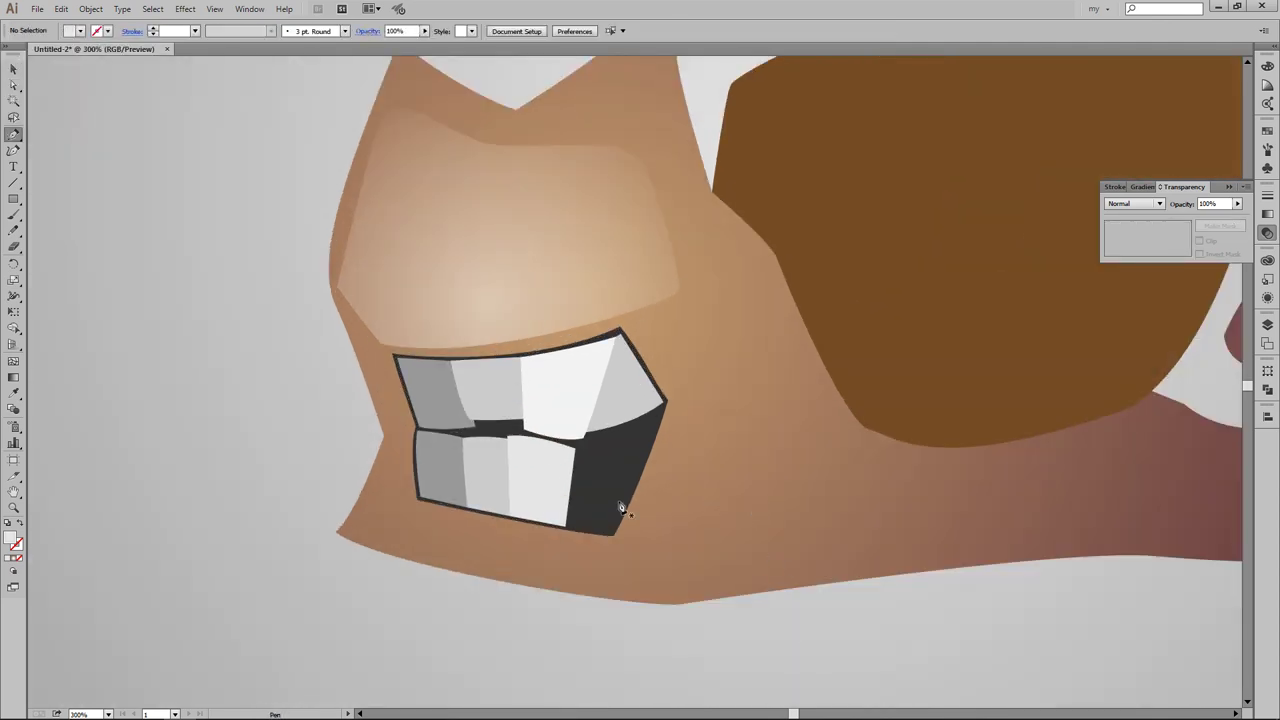
# Step: Draw a light grey lower-right tooth and send it behind the mouth's dark outline
pyautogui.click(567, 527)
pyautogui.click(585, 442)
pyautogui.click(662, 428)
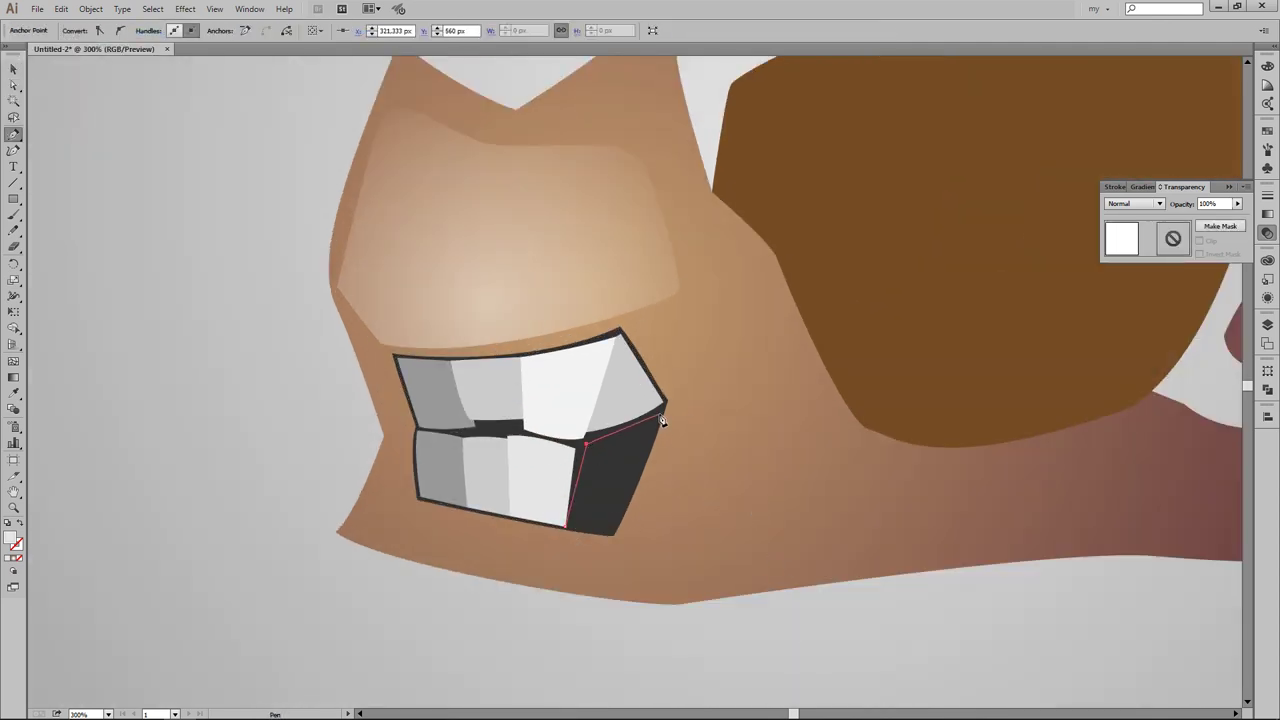
pyautogui.click(613, 533)
pyautogui.click(567, 528)
pyautogui.hotkey('ctrl', '[')
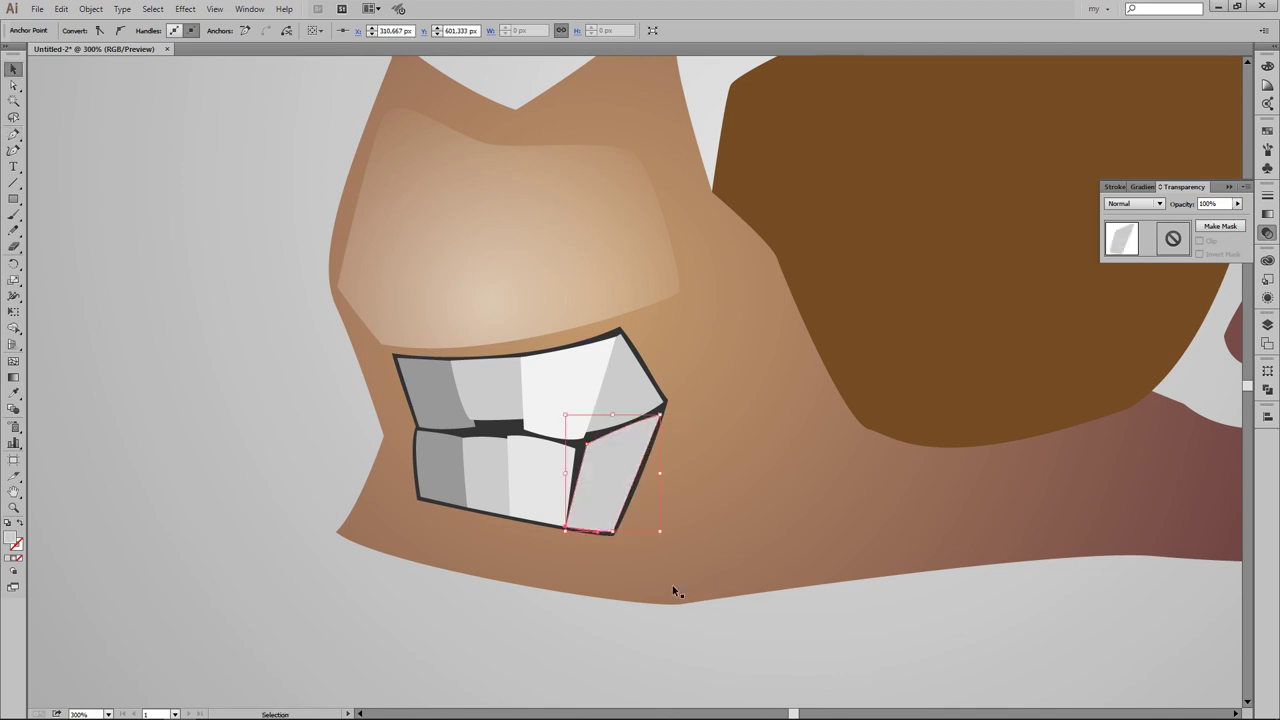
pyautogui.hotkey('ctrl', '-')
pyautogui.hotkey('ctrl', '+')
pyautogui.press('v')
pyautogui.click(160, 278)
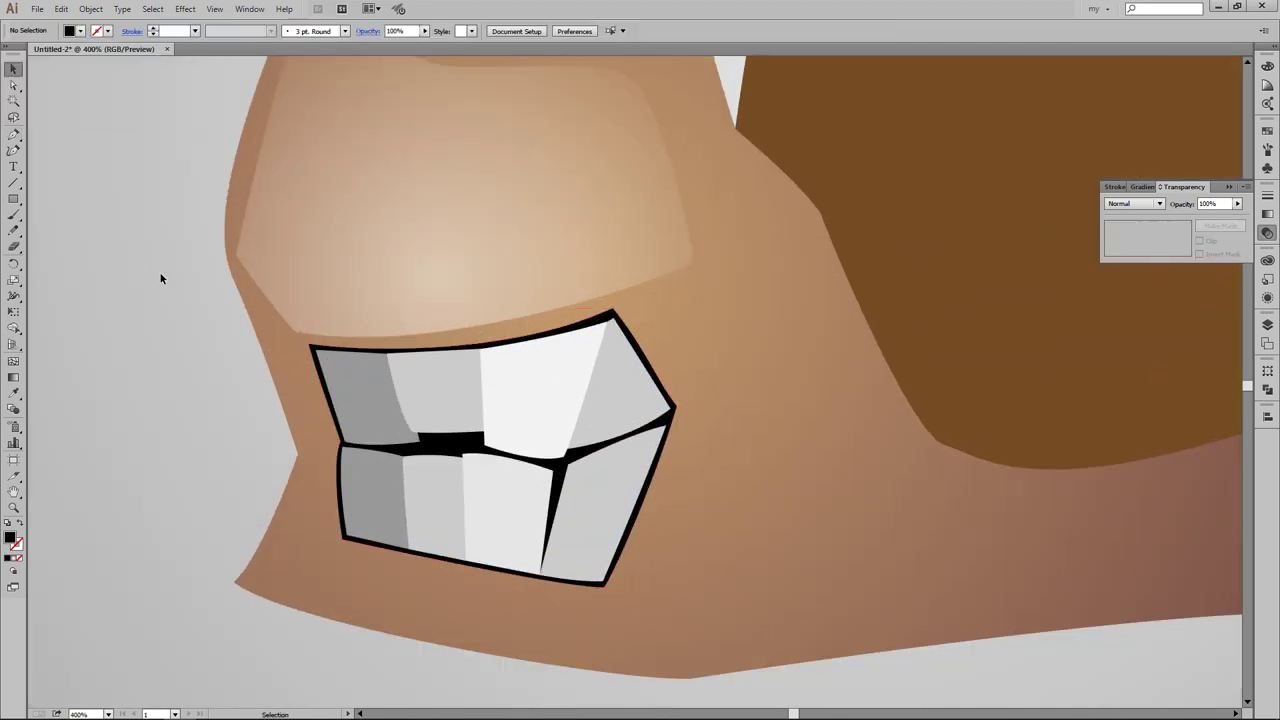
# Step: Draw a curved shadow shape along the top edge of the upper teeth
pyautogui.click(597, 357)
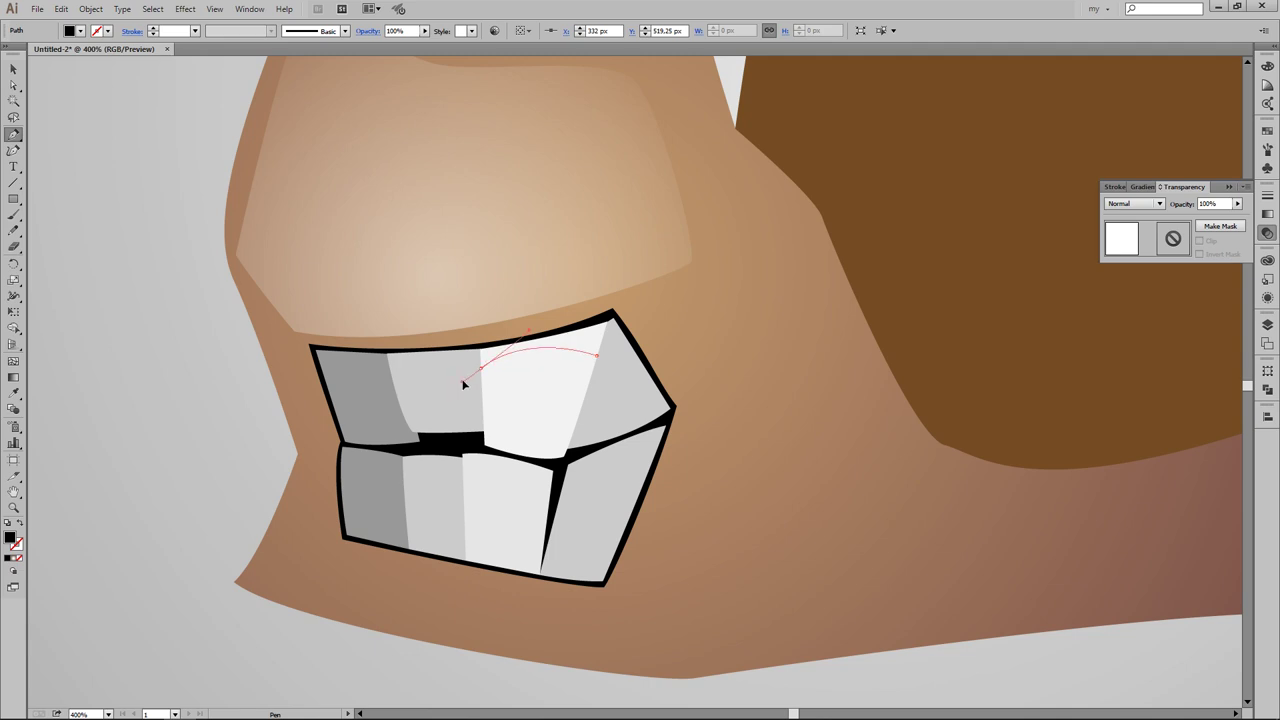
pyautogui.moveTo(481, 367); pyautogui.dragTo(467, 361)
pyautogui.moveTo(312, 347); pyautogui.dragTo(510, 314)
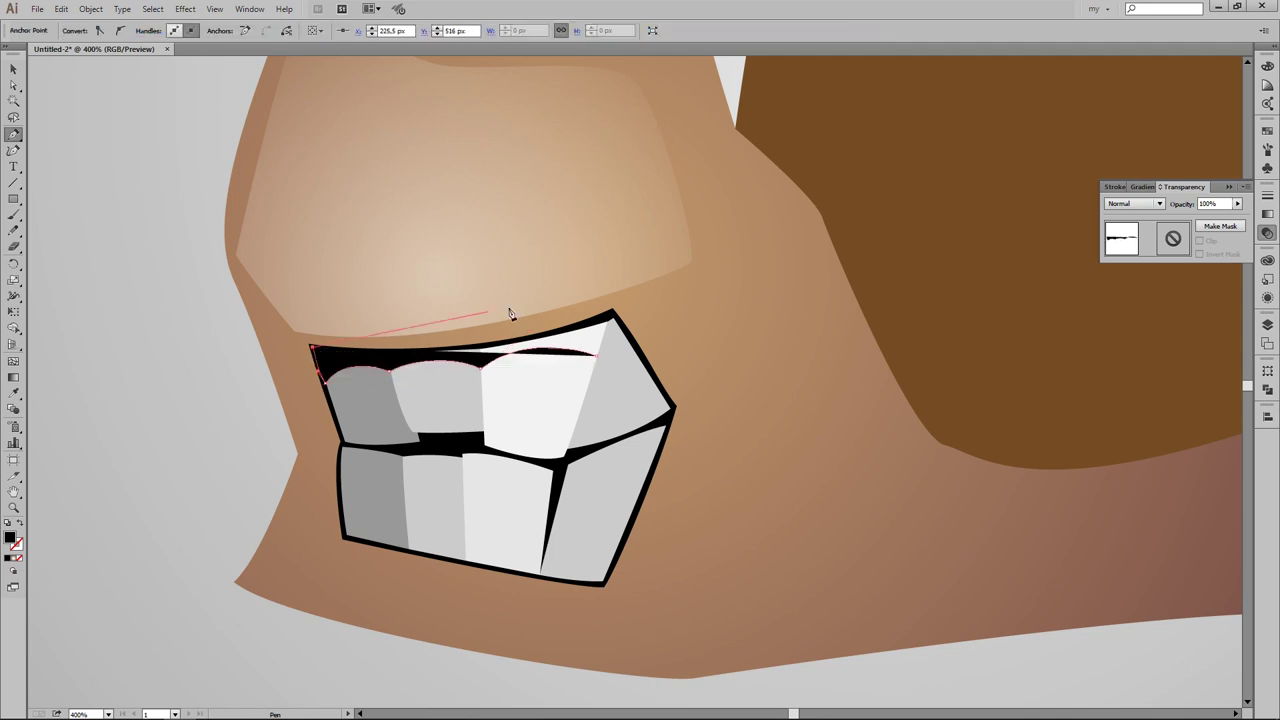
pyautogui.click(597, 357)
pyautogui.press('v')
pyautogui.scroll(5, 664, 326)
pyautogui.scroll(5, 665, 330)
# Step: Give the shadow a dark gradient fading downward over the teeth
pyautogui.press('g')
pyautogui.scroll(-6, 665, 314)
pyautogui.scroll(-4, 629, 320)
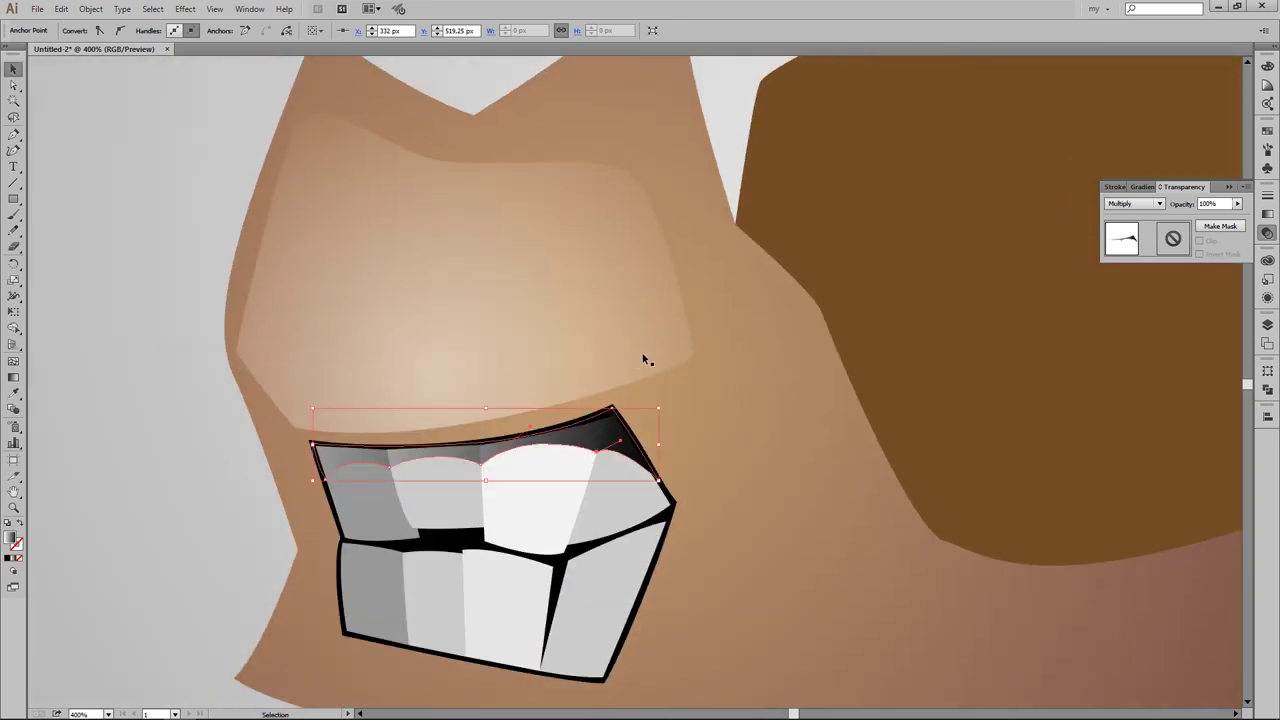
pyautogui.moveTo(498, 480)
pyautogui.mouseDown()
pyautogui.moveTo(496, 441)
pyautogui.moveTo(485, 468)
pyautogui.mouseUp()
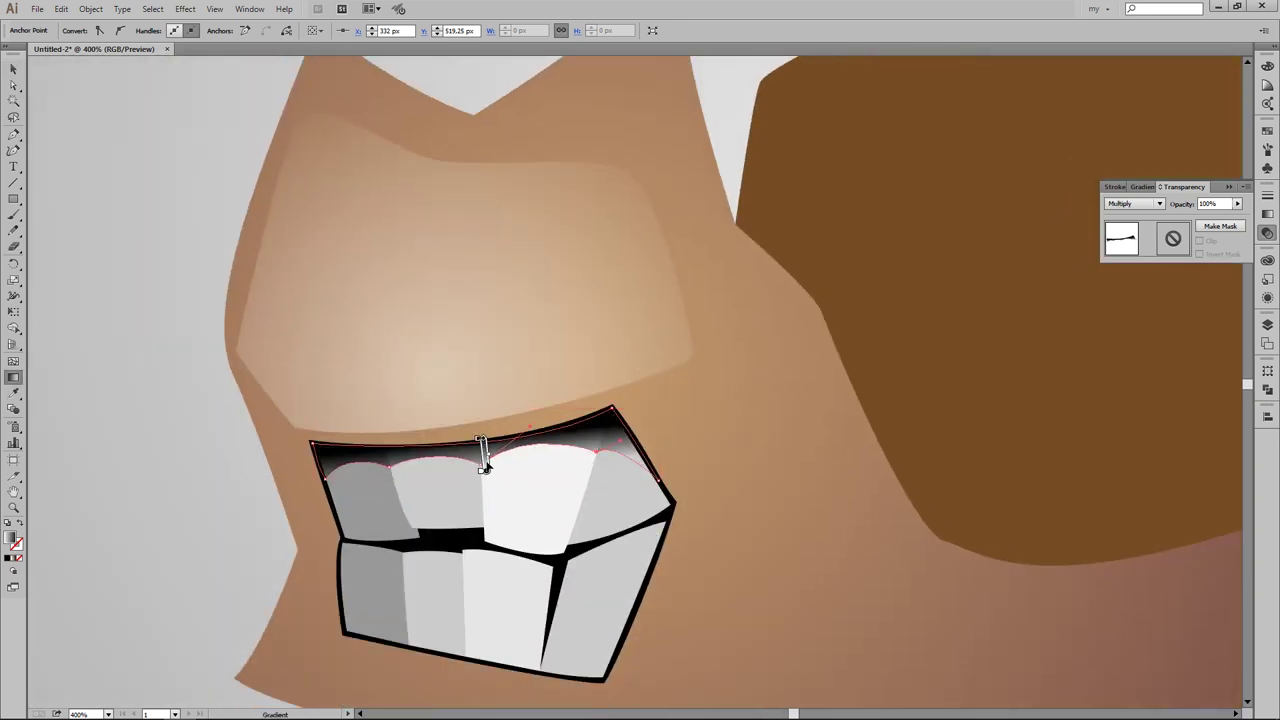
pyautogui.press('v')
pyautogui.click(196, 445)
pyautogui.hotkey('ctrl', '-')
pyautogui.hotkey('ctrl', '-')
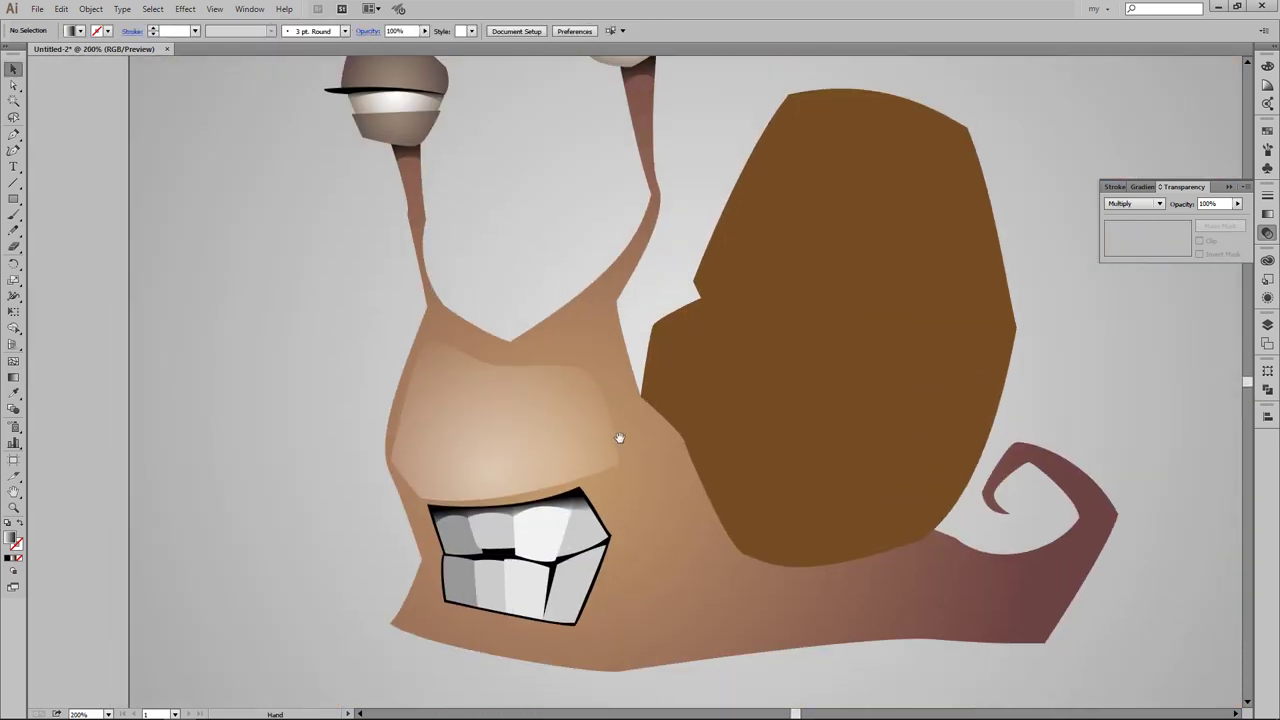
# Step: Fill the middle upper tooth with a linear gradient using light grey and white stops
pyautogui.hotkey('ctrl', '+')
pyautogui.click(530, 500)
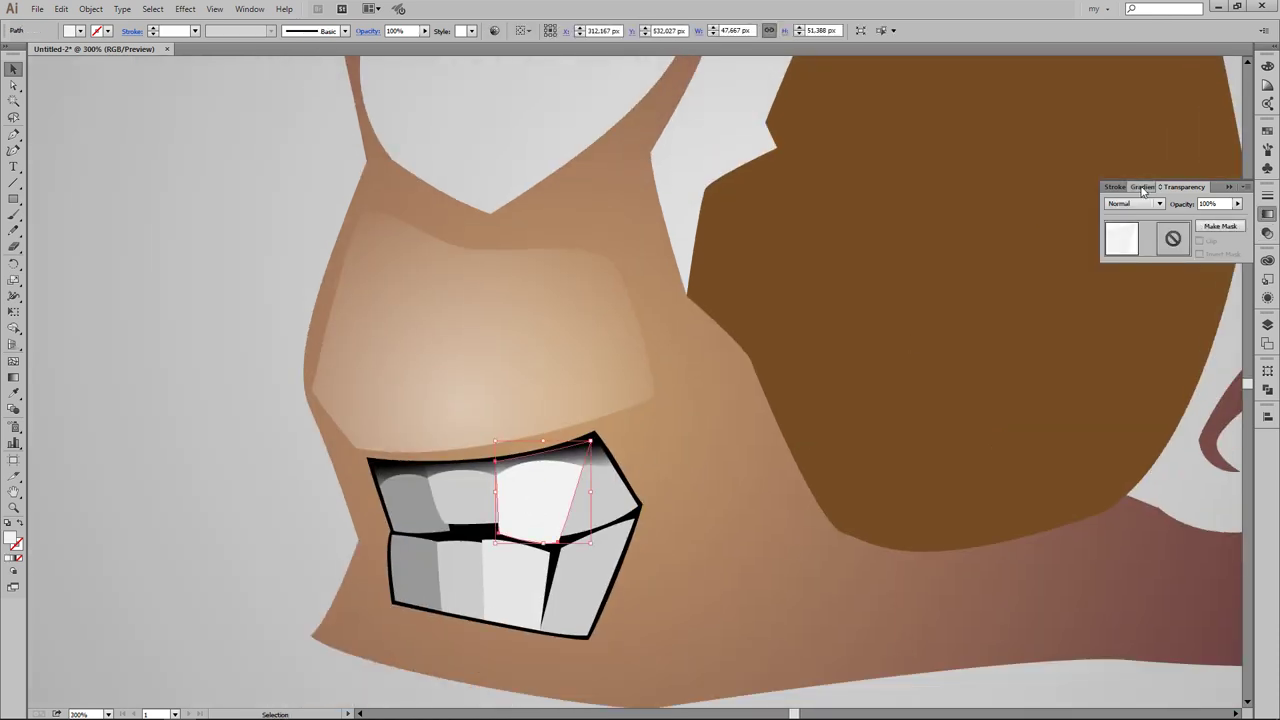
pyautogui.press('.')
pyautogui.click(1108, 291)
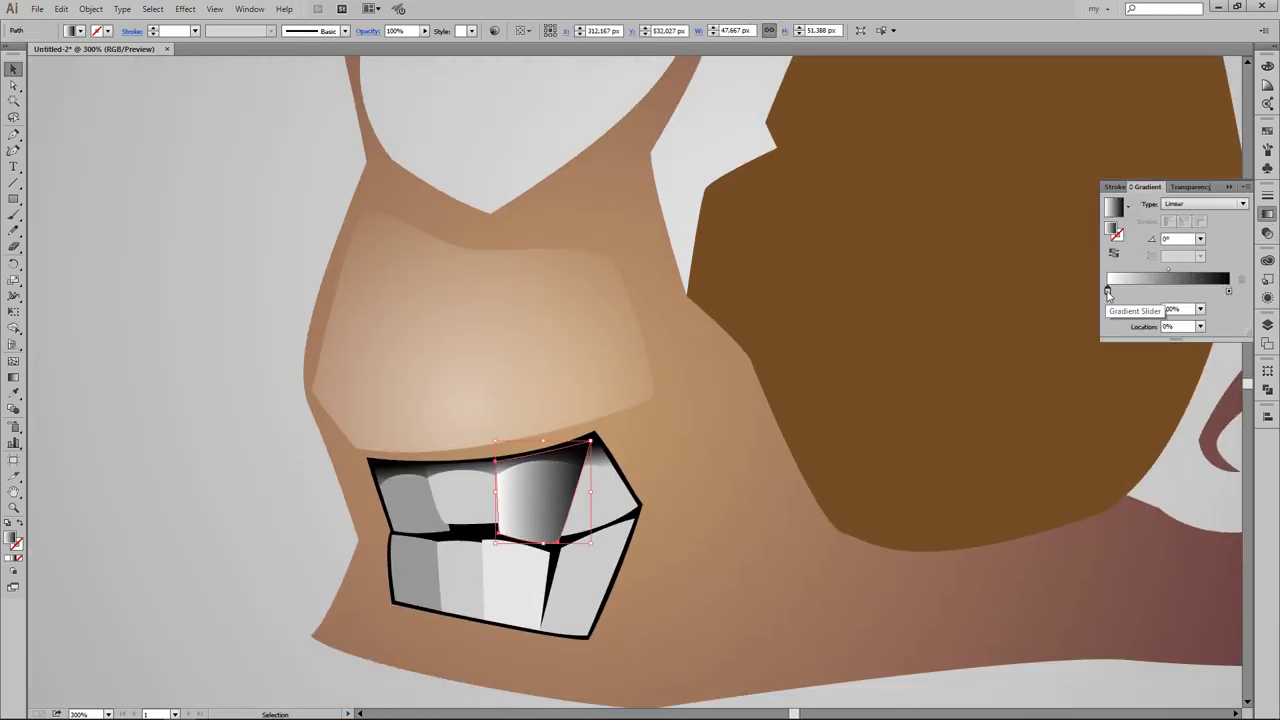
pyautogui.doubleClick(1167, 291)
pyautogui.click(1170, 371)
pyautogui.doubleClick(1107, 291)
pyautogui.click(1157, 371)
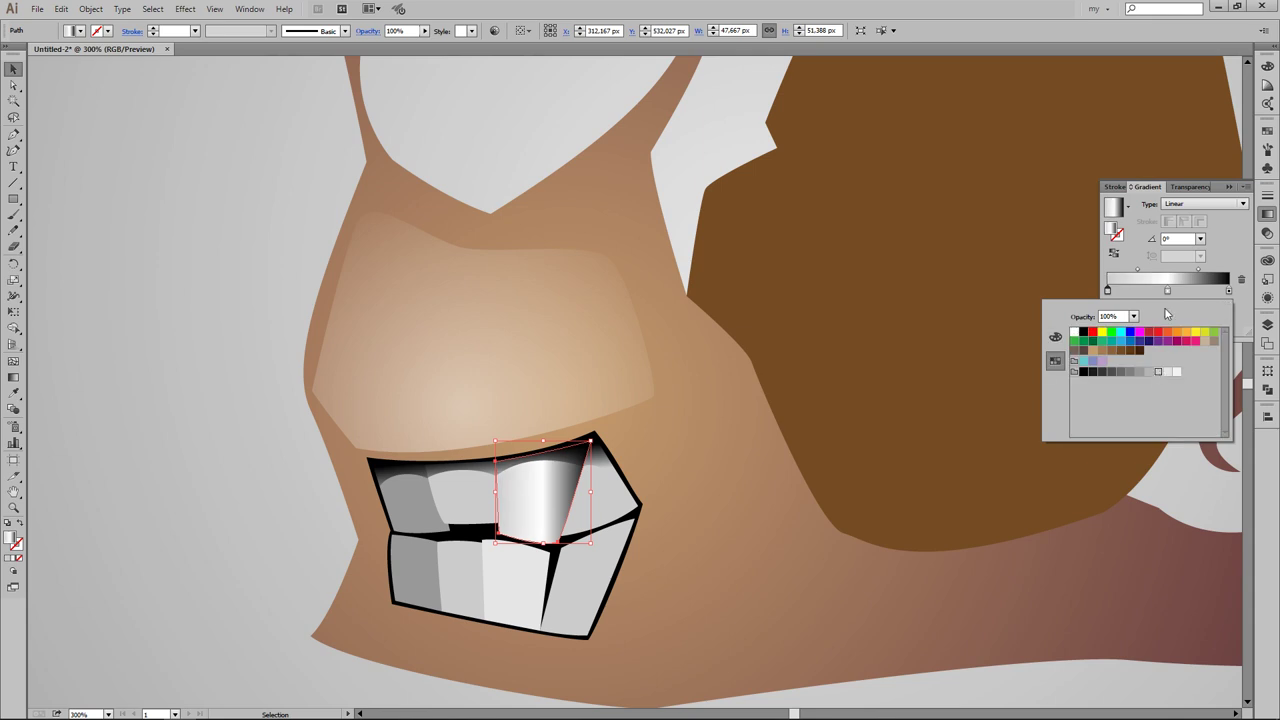
# Step: Lighten the right stop, shift the midpoint to about 72%, and angle the middle tooth's gradient
pyautogui.doubleClick(1228, 291)
pyautogui.click(1166, 371)
pyautogui.moveTo(1137, 271); pyautogui.dragTo(1212, 271)
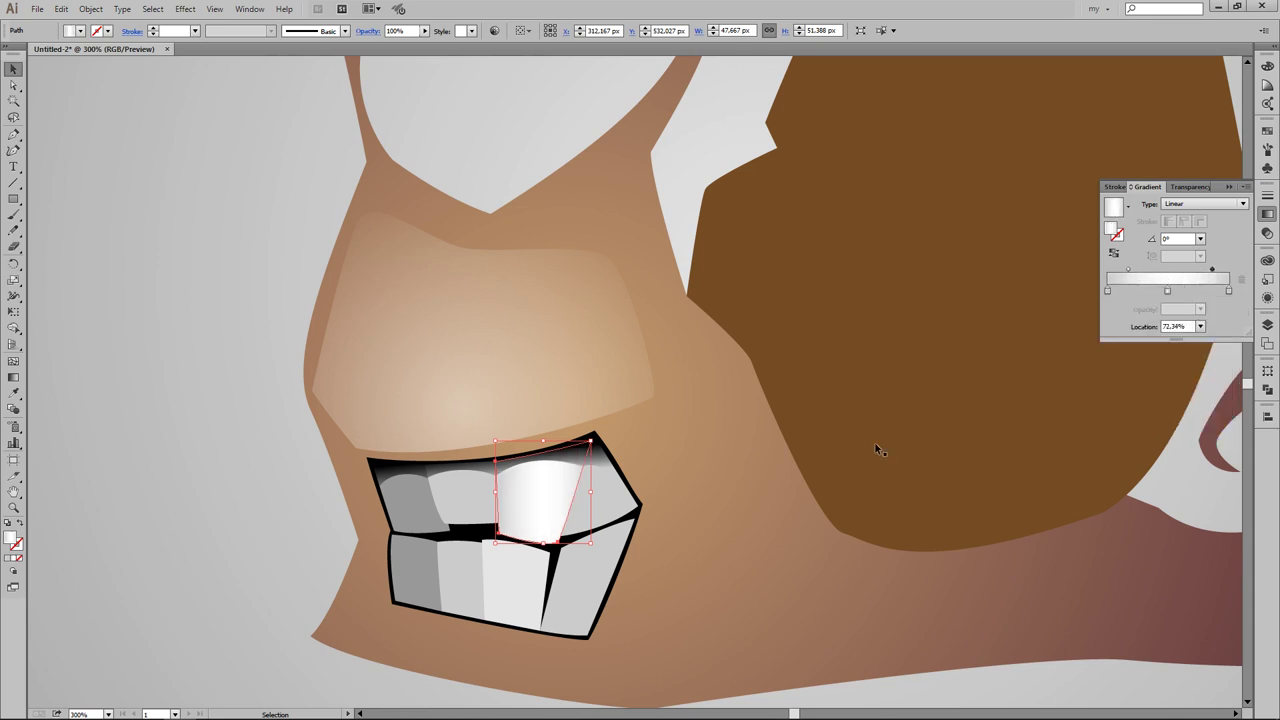
pyautogui.press('g')
pyautogui.moveTo(576, 484); pyautogui.dragTo(586, 489)
pyautogui.hotkey('ctrl', 'shift', 'a')
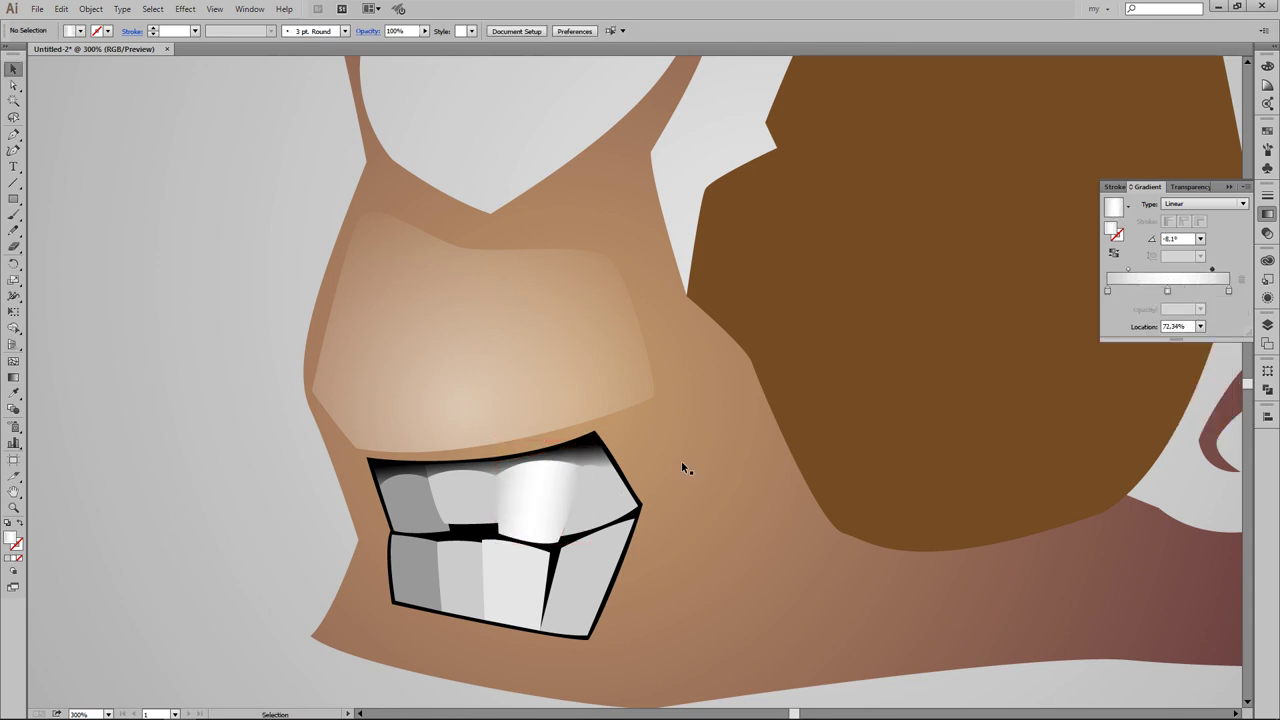
# Step: Run a short horizontal gradient across the upper-left tooth
pyautogui.scroll(-3, 686, 461)
pyautogui.scroll(4, 686, 461)
pyautogui.scroll(-1, 661, 455)
pyautogui.click(414, 449)
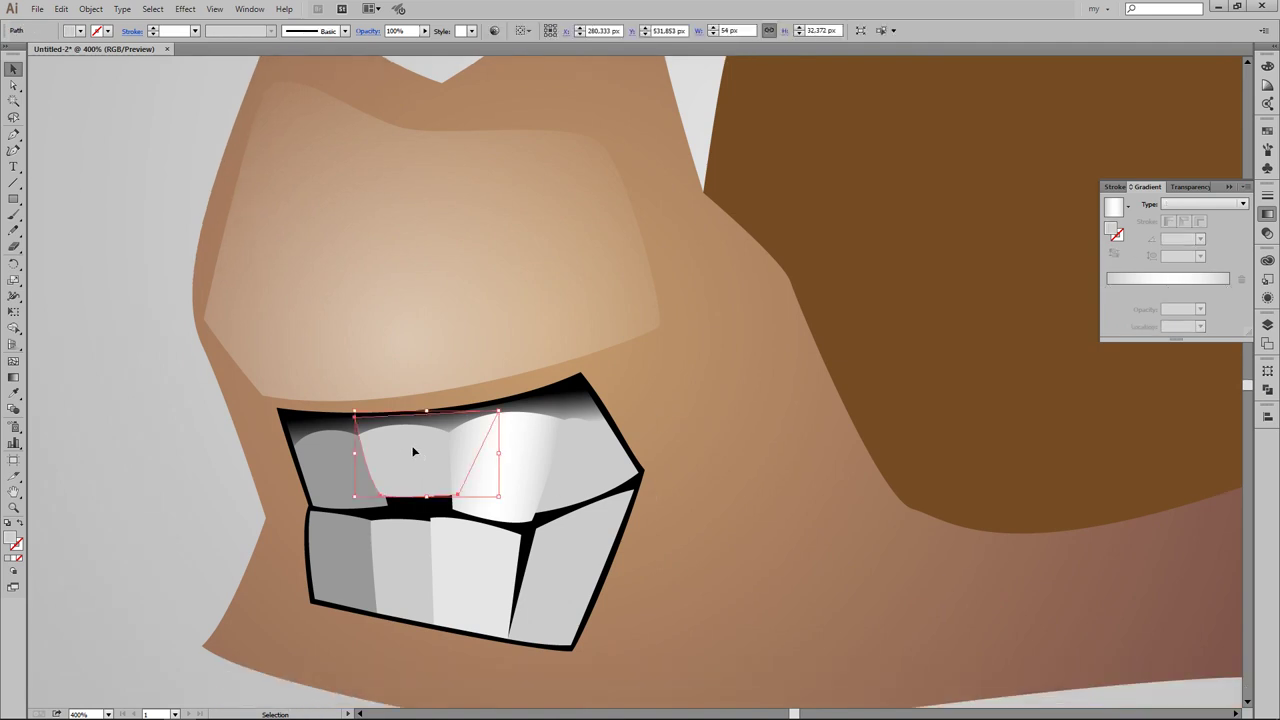
pyautogui.press('g')
pyautogui.moveTo(354, 453); pyautogui.dragTo(502, 452)
pyautogui.moveTo(364, 456); pyautogui.dragTo(452, 451)
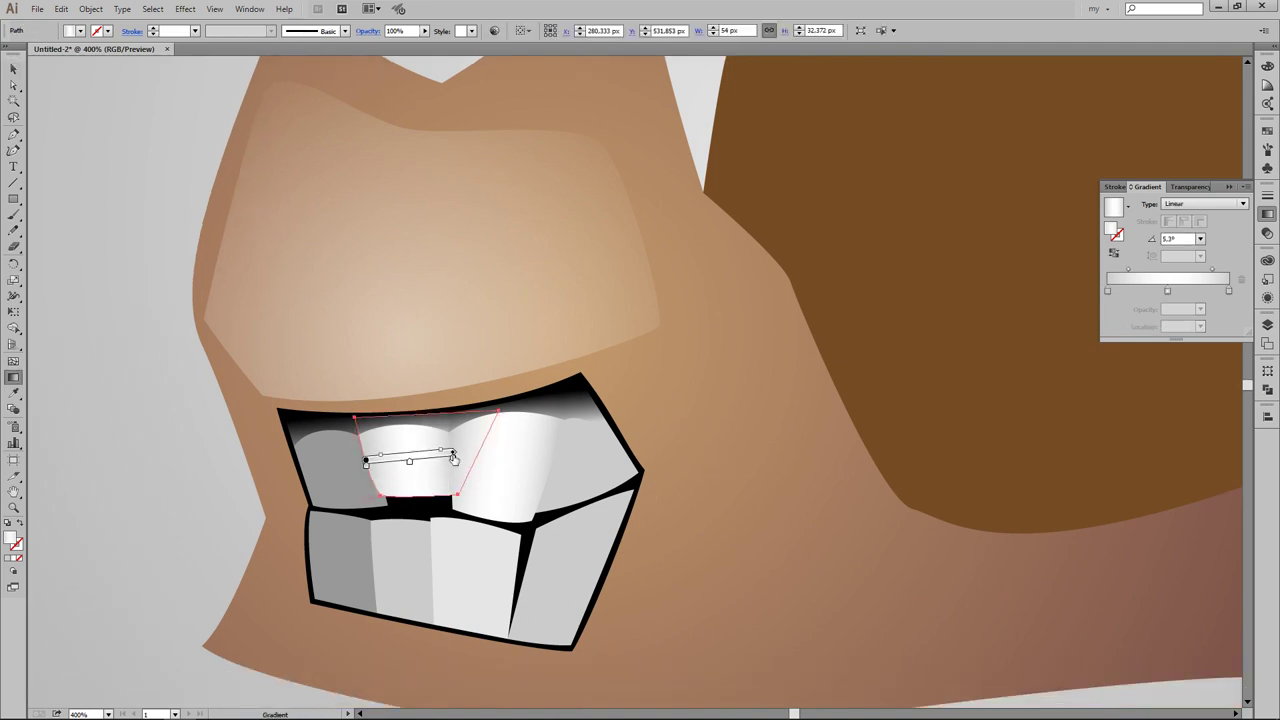
# Step: Recolour the upper-left tooth's gradient stops to light shades
pyautogui.doubleClick(366, 456)
pyautogui.click(280, 531)
pyautogui.press('Escape')
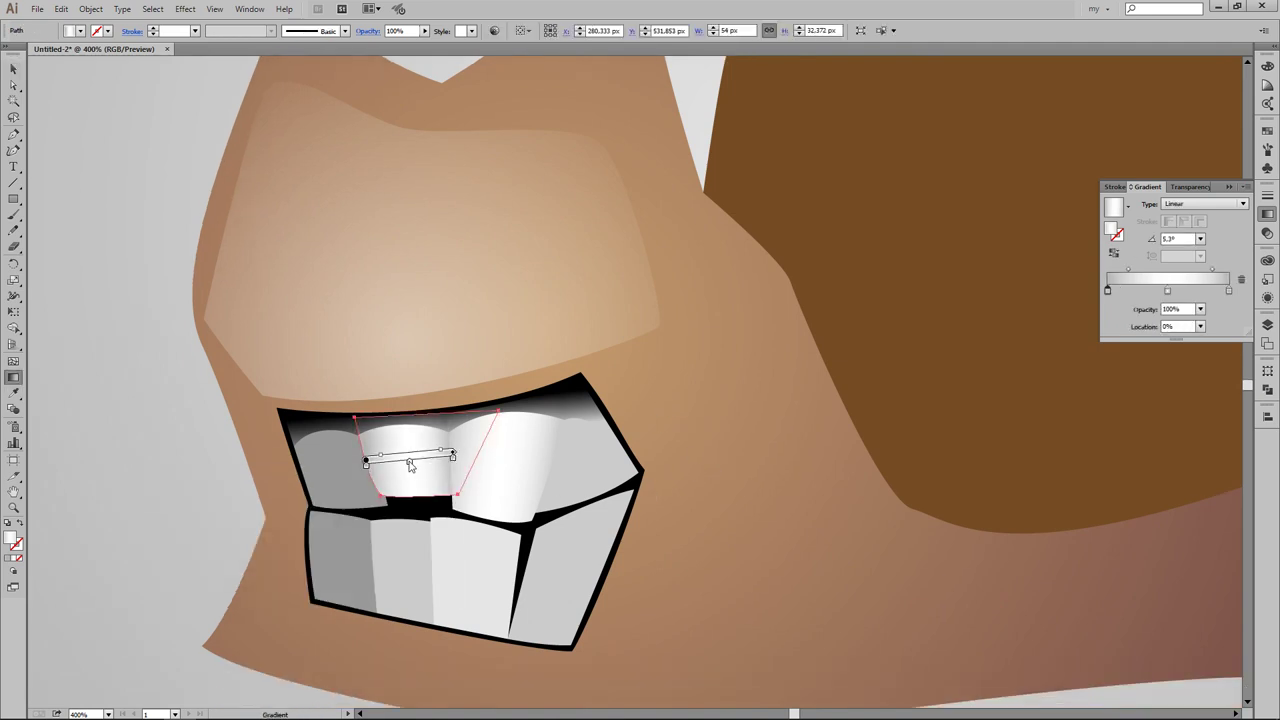
pyautogui.doubleClick(410, 462)
pyautogui.click(330, 531)
pyautogui.click(228, 439)
# Step: Give the upper-right tooth a linear gradient directed across it
pyautogui.hotkey('ctrl', '-')
pyautogui.hotkey('ctrl', '-')
pyautogui.hotkey('ctrl', '-')
pyautogui.hotkey('ctrl', '+')
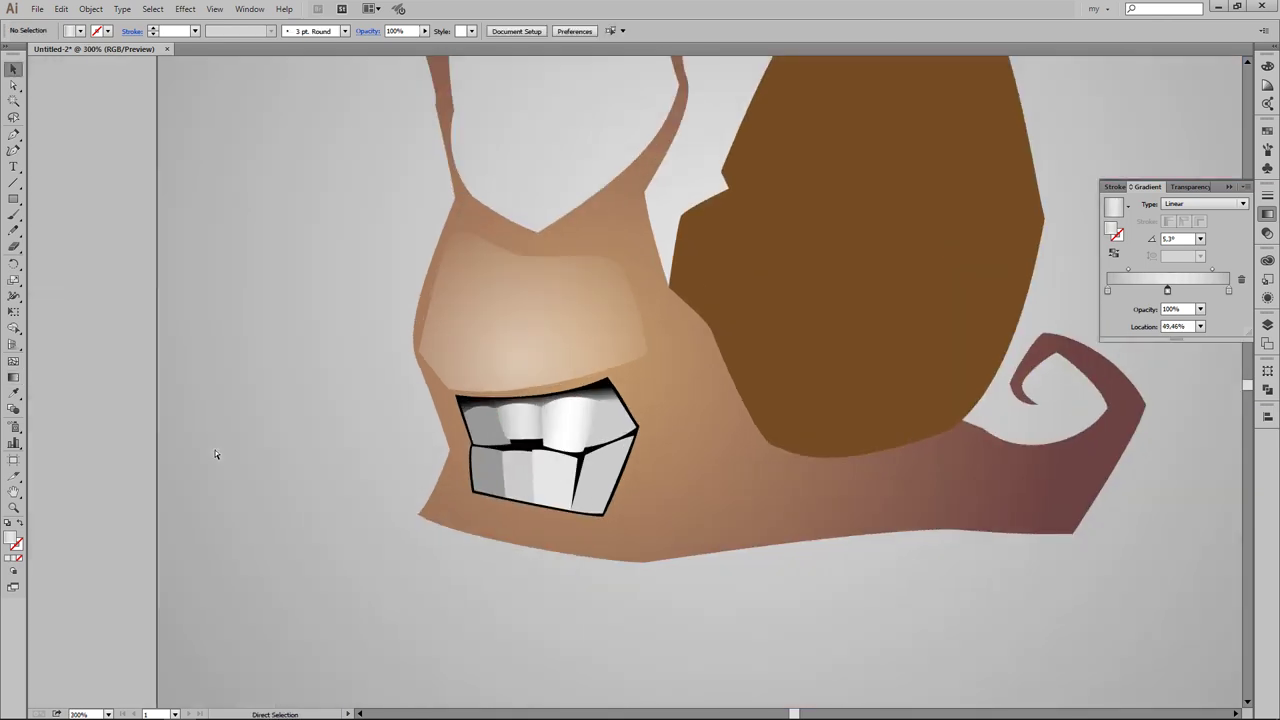
pyautogui.hotkey('ctrl', '+')
pyautogui.hotkey('ctrl', '+')
pyautogui.press('v')
pyautogui.click(579, 473)
pyautogui.press('.')
pyautogui.press('g')
pyautogui.moveTo(549, 447)
pyautogui.mouseDown()
pyautogui.moveTo(628, 442)
pyautogui.moveTo(637, 462)
pyautogui.mouseUp()
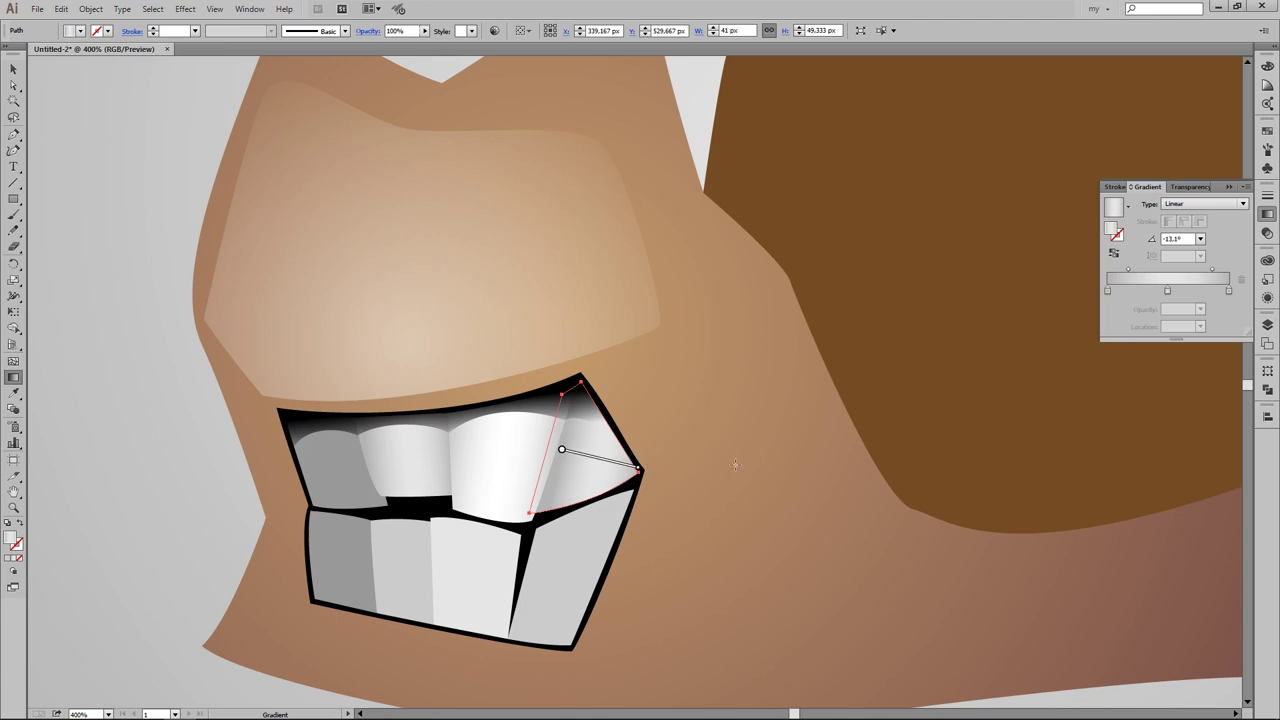
pyautogui.press('v')
# Step: Copy the tooth gradient onto the lower middle and lower-right teeth, angling the latter
pyautogui.hotkey('ctrl', '-')
pyautogui.hotkey('ctrl', '-')
pyautogui.hotkey('ctrl', '+')
pyautogui.hotkey('ctrl', '+')
pyautogui.click(460, 506)
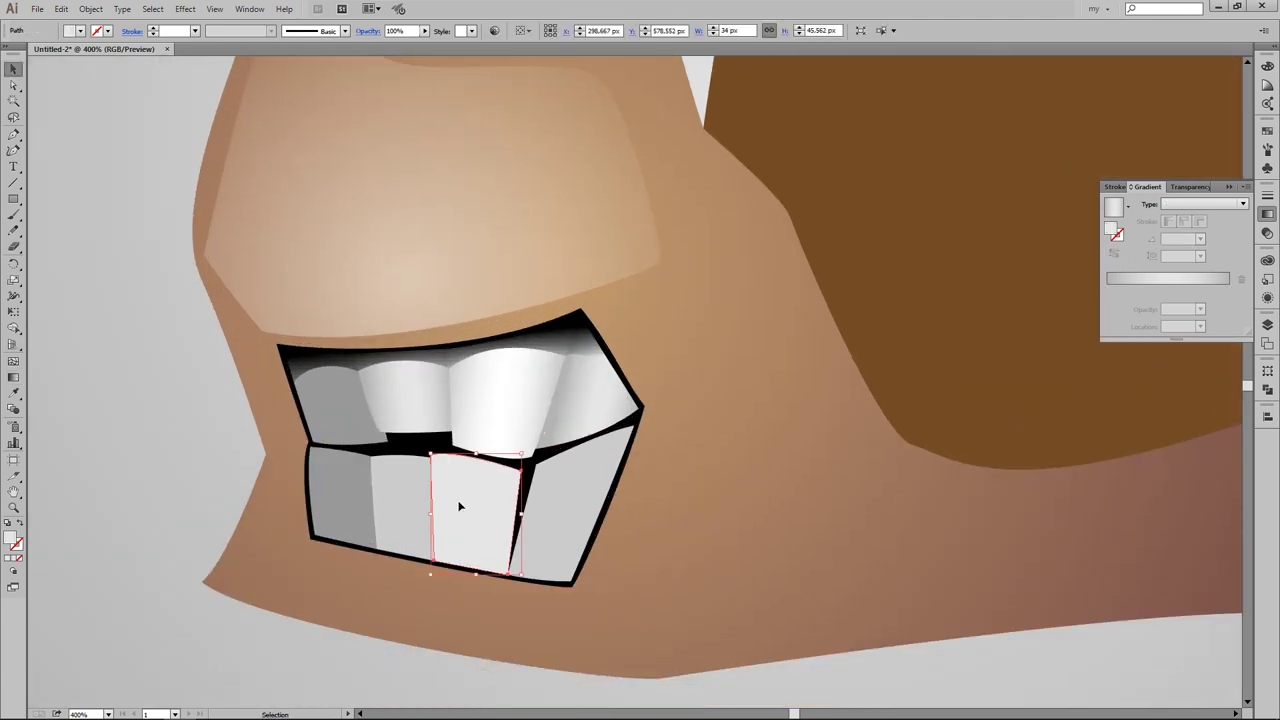
pyautogui.press('i')
pyautogui.click(582, 408)
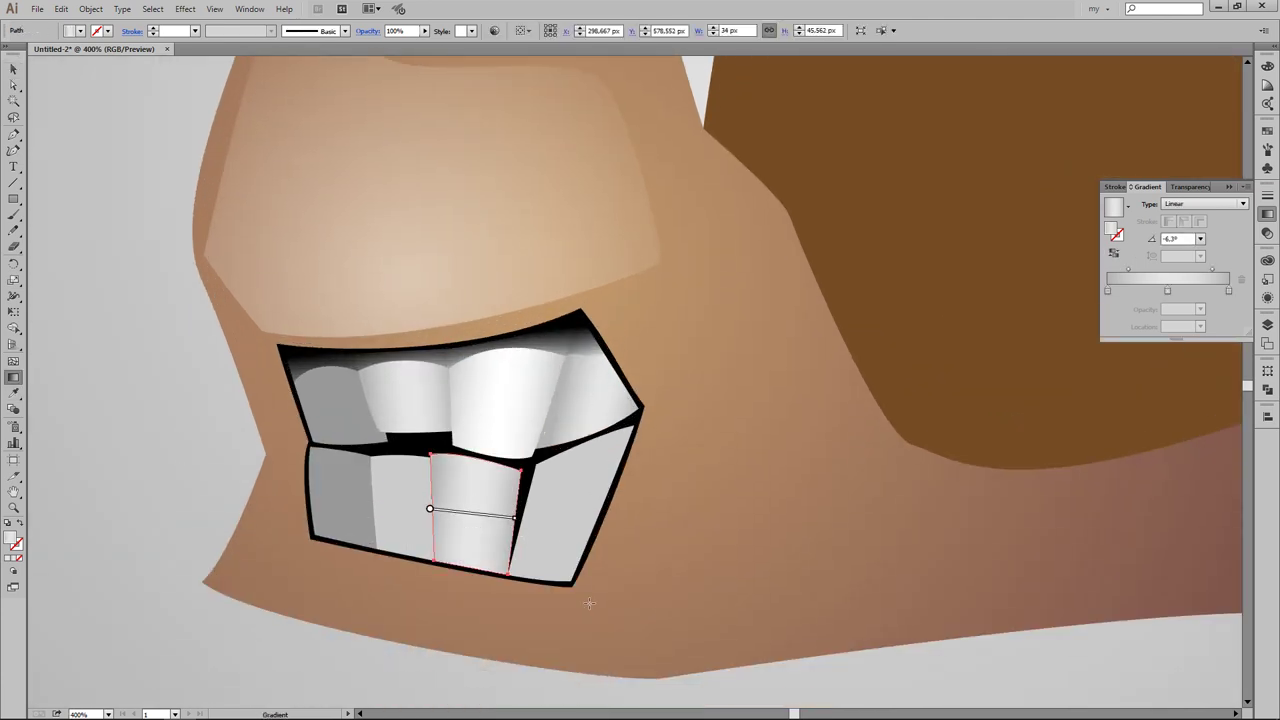
pyautogui.press('v')
pyautogui.click(568, 506)
pyautogui.press('i')
pyautogui.click(591, 380)
pyautogui.press('g')
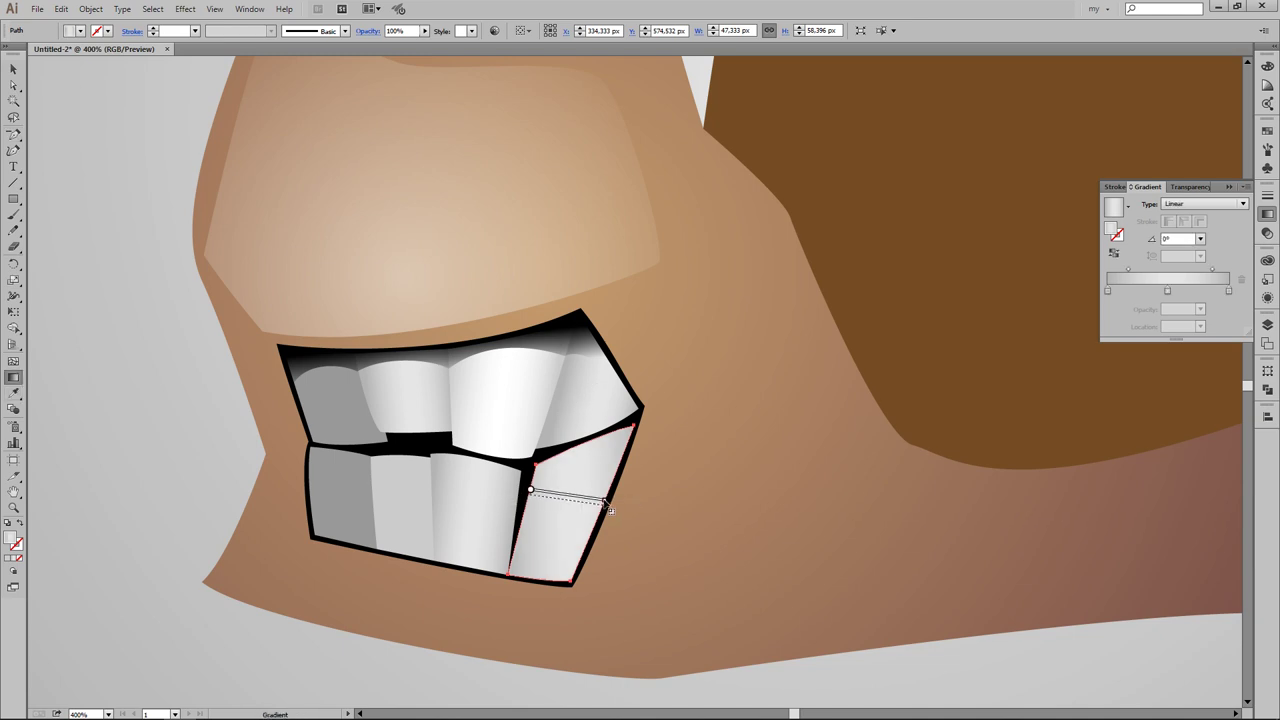
pyautogui.moveTo(608, 508); pyautogui.dragTo(602, 506)
# Step: Copy the gradient onto a lower-left tooth and recolour its left, right and middle stops
pyautogui.click(399, 494)
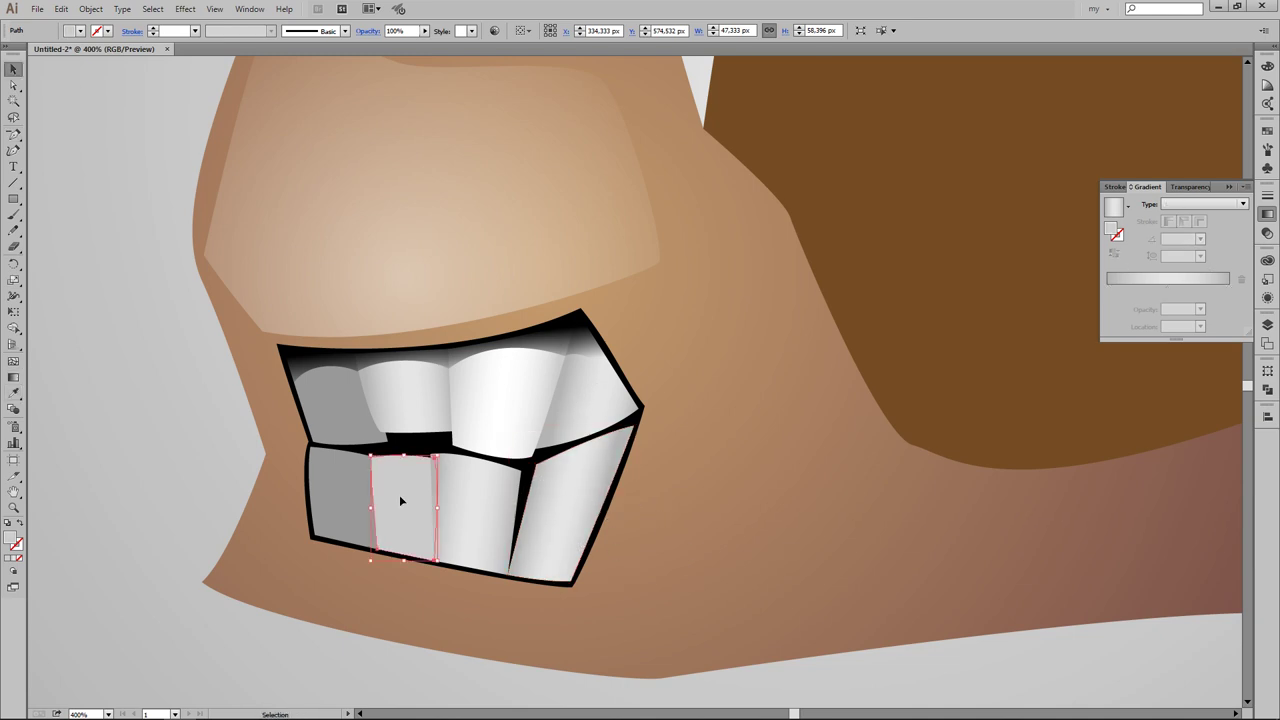
pyautogui.press('i')
pyautogui.click(463, 496)
pyautogui.press('g')
pyautogui.doubleClick(371, 509)
pyautogui.doubleClick(436, 510)
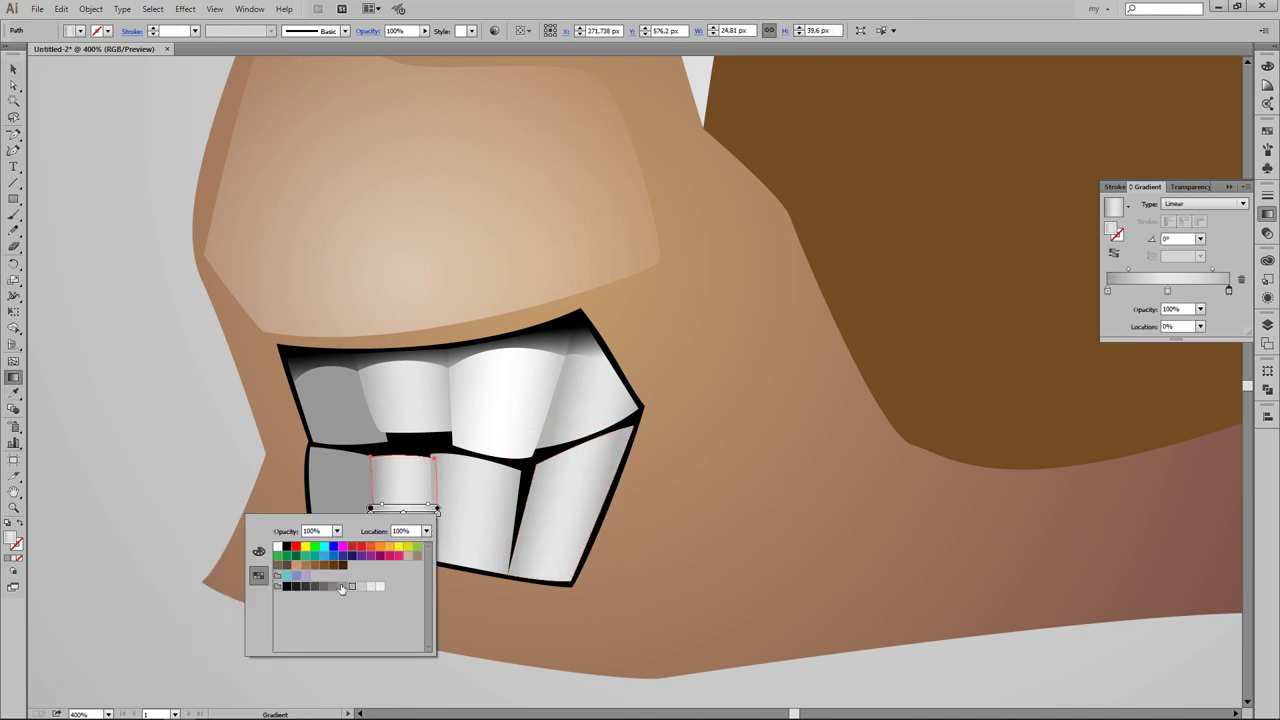
pyautogui.click(490, 672)
pyautogui.doubleClick(403, 509)
pyautogui.click(466, 663)
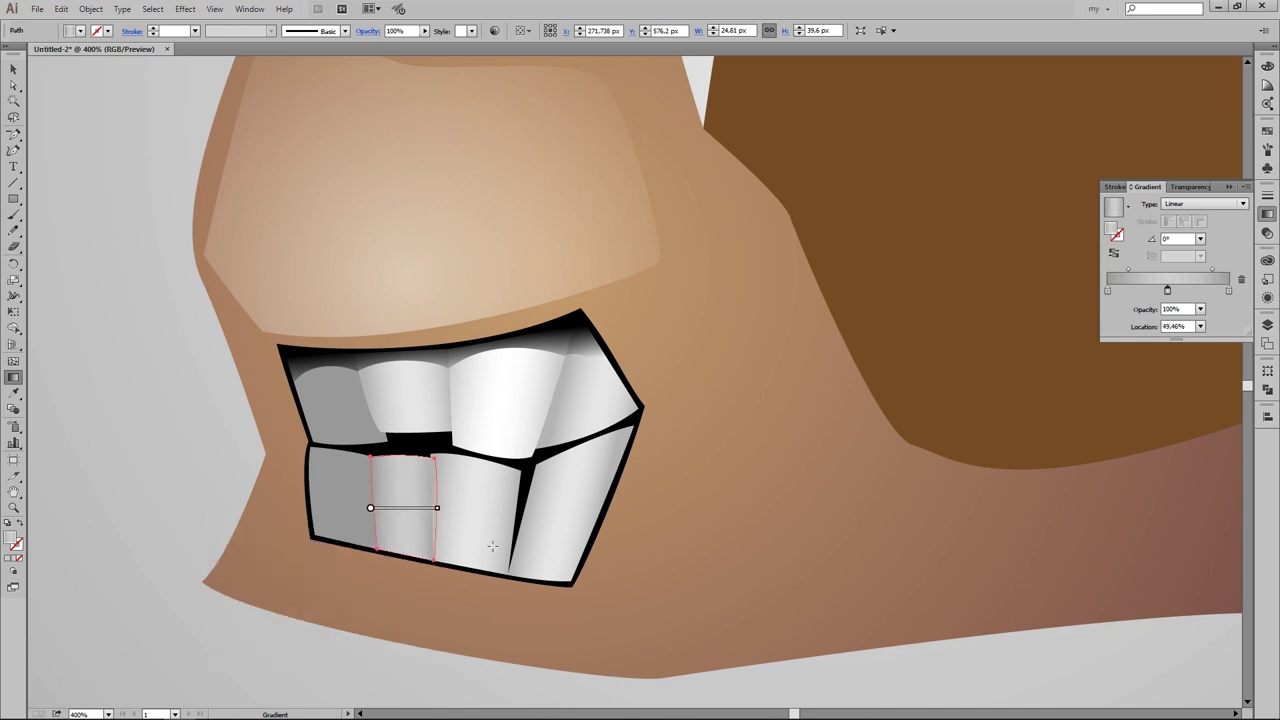
pyautogui.press('v')
pyautogui.click(383, 646)
# Step: Fill the outer upper-left tooth with a gradient running across it and adjust its stop colours
pyautogui.hotkey('ctrl', '-')
pyautogui.hotkey('ctrl', '-')
pyautogui.hotkey('ctrl', '-')
pyautogui.hotkey('ctrl', '+')
pyautogui.hotkey('ctrl', '+')
pyautogui.hotkey('ctrl', '+')
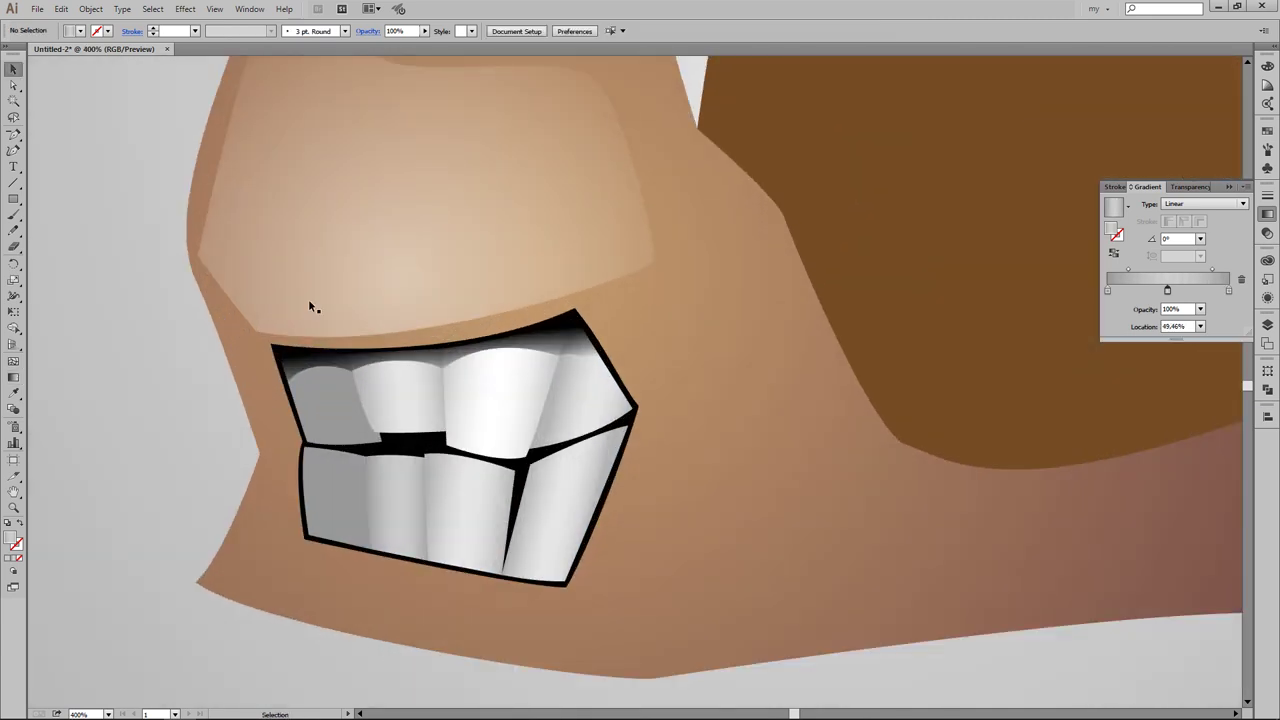
pyautogui.click(323, 400)
pyautogui.press('.')
pyautogui.press('g')
pyautogui.moveTo(296, 404); pyautogui.dragTo(368, 390)
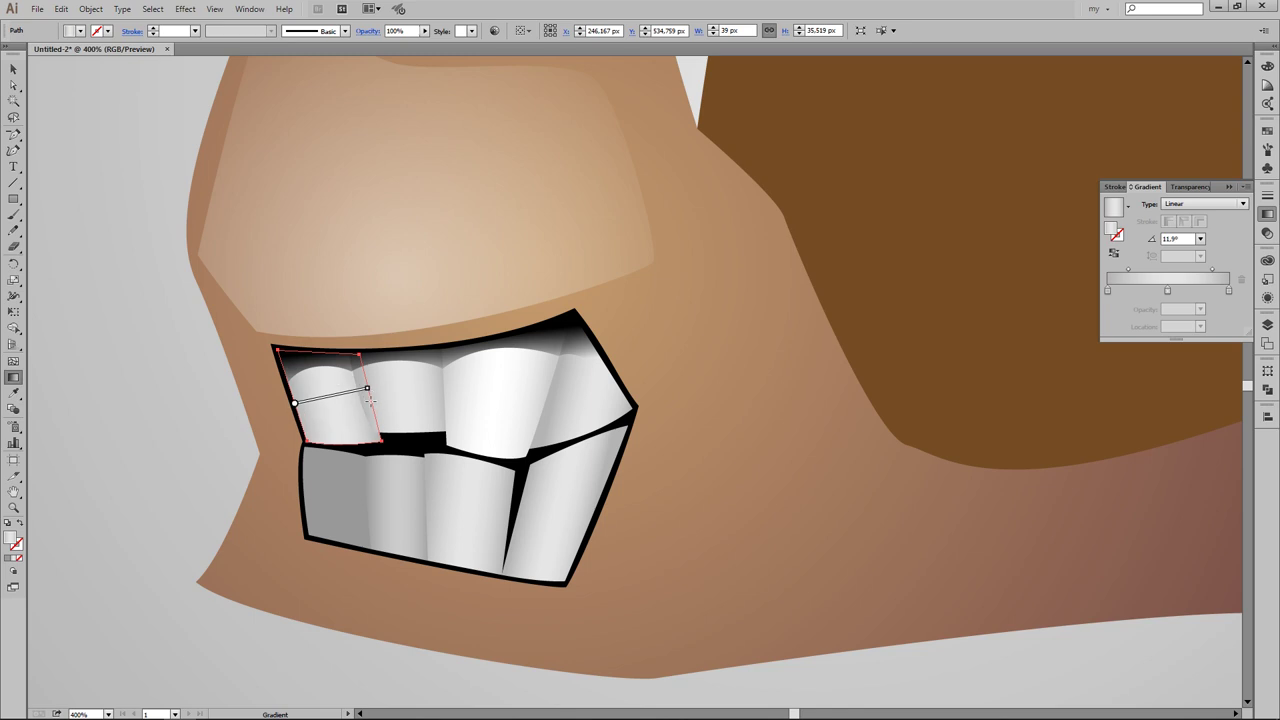
pyautogui.doubleClick(296, 404)
pyautogui.doubleClick(367, 389)
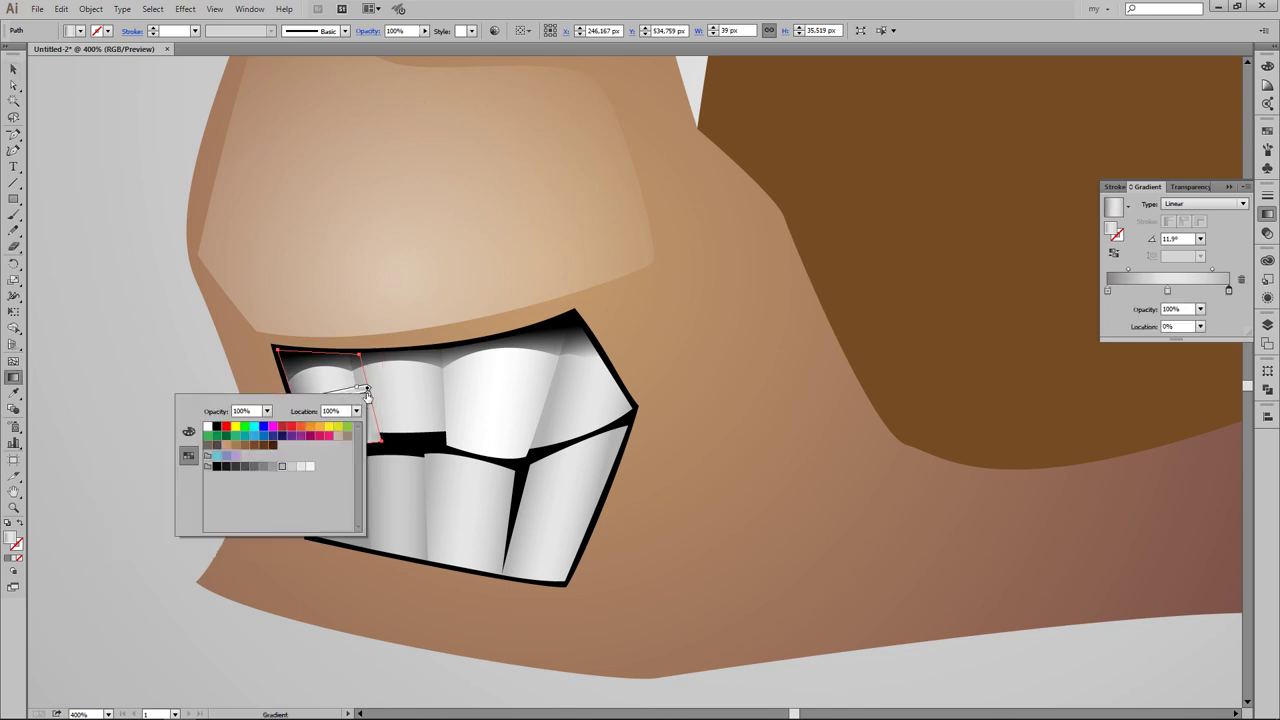
pyautogui.press('Escape')
pyautogui.doubleClick(296, 404)
# Step: Copy the gradient onto the outer lower-left tooth, angle it, then reset the fill to black
pyautogui.keyDown('ctrl'); pyautogui.click(323, 495); pyautogui.keyUp('ctrl')
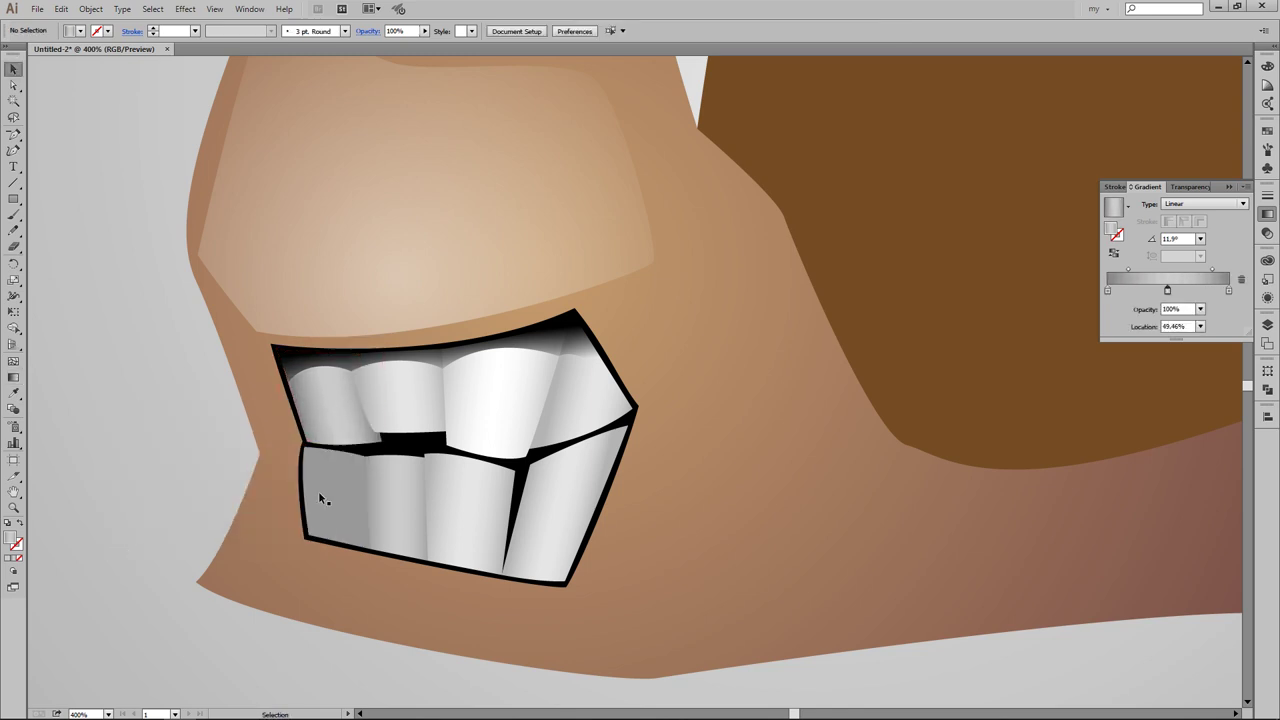
pyautogui.press('i')
pyautogui.click(328, 393)
pyautogui.moveTo(352, 490); pyautogui.dragTo(371, 492)
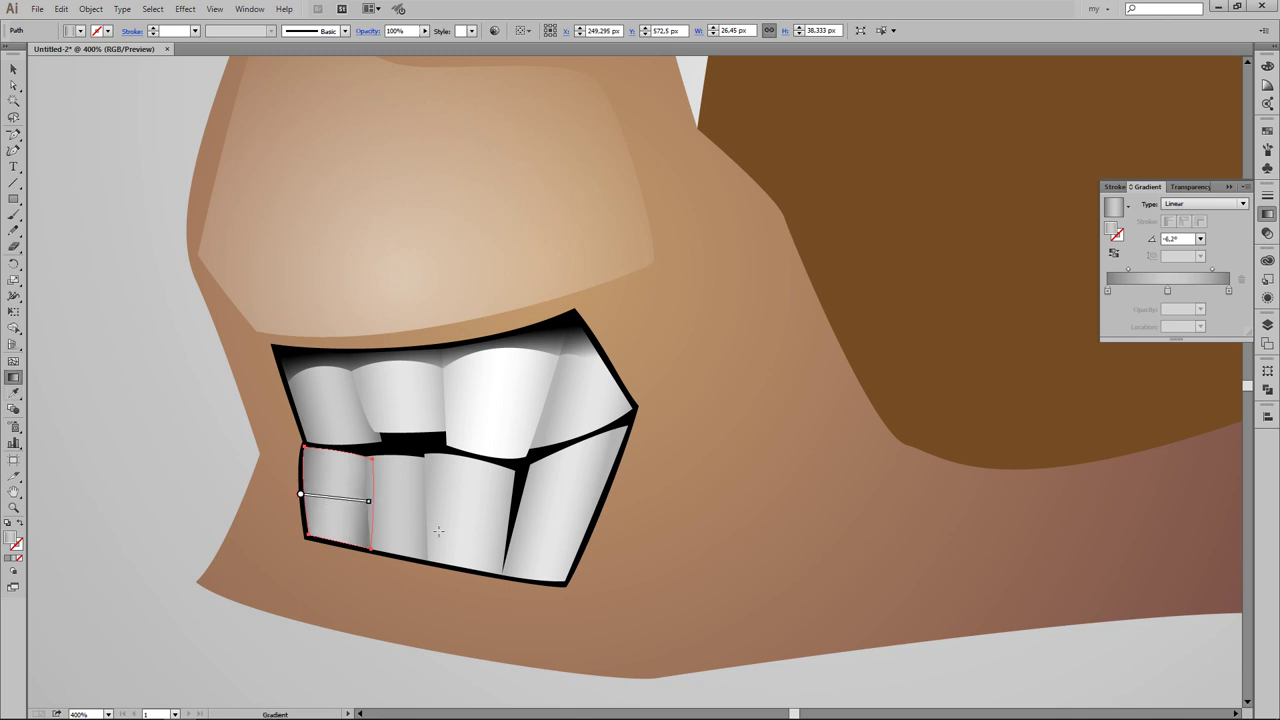
pyautogui.press('v')
pyautogui.click(294, 634)
pyautogui.click(80, 31)
pyautogui.click(17, 102)
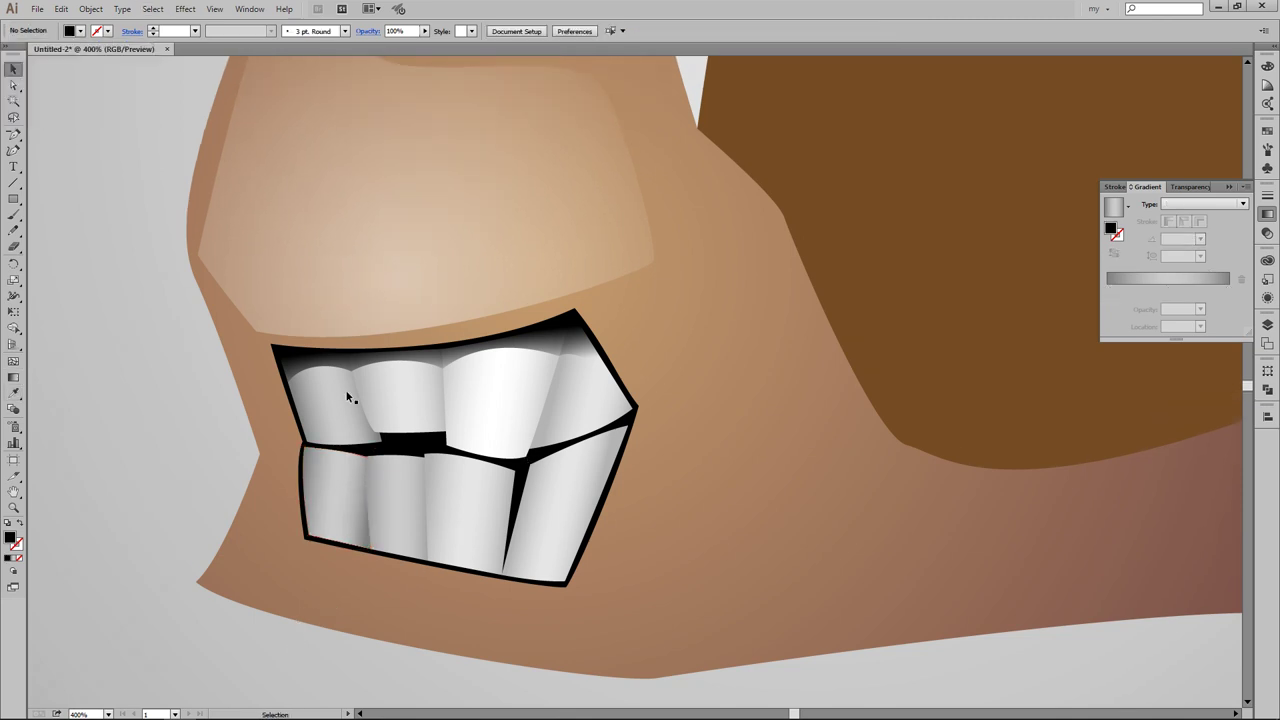
# Step: Draw a curved shadow between two upper teeth and lower its opacity to about 25%
pyautogui.hotkey('ctrl', '+')
pyautogui.hscroll(-3, 400, 320)
pyautogui.click(423, 284)
pyautogui.moveTo(458, 402); pyautogui.dragTo(477, 425)
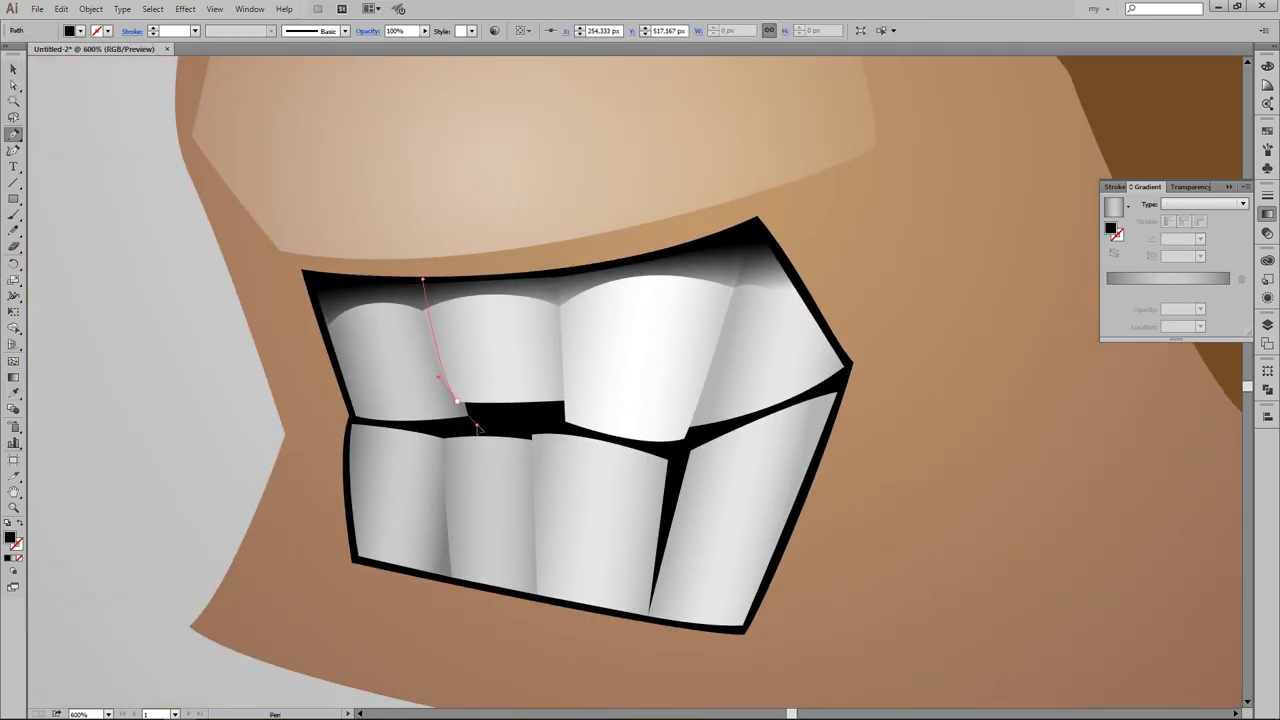
pyautogui.click(414, 287)
pyautogui.press('v')
pyautogui.click(1184, 187)
pyautogui.moveTo(1237, 203); pyautogui.dragTo(1196, 218)
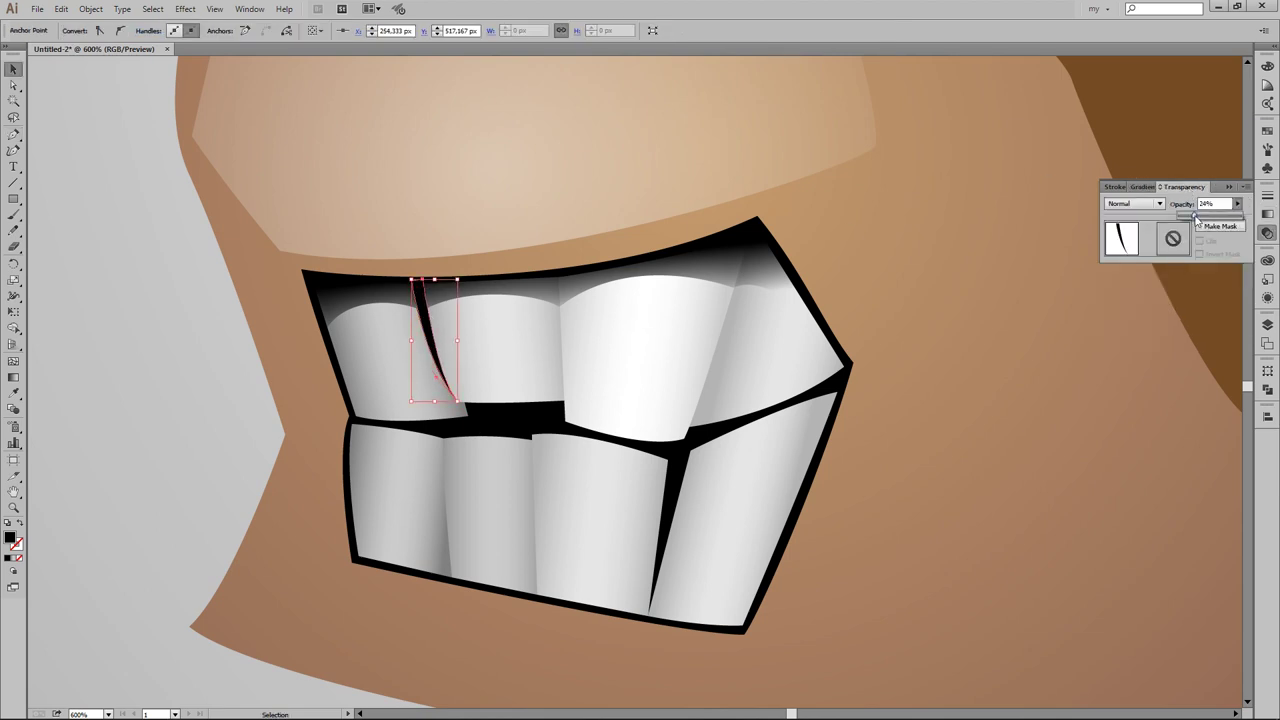
pyautogui.click(698, 418)
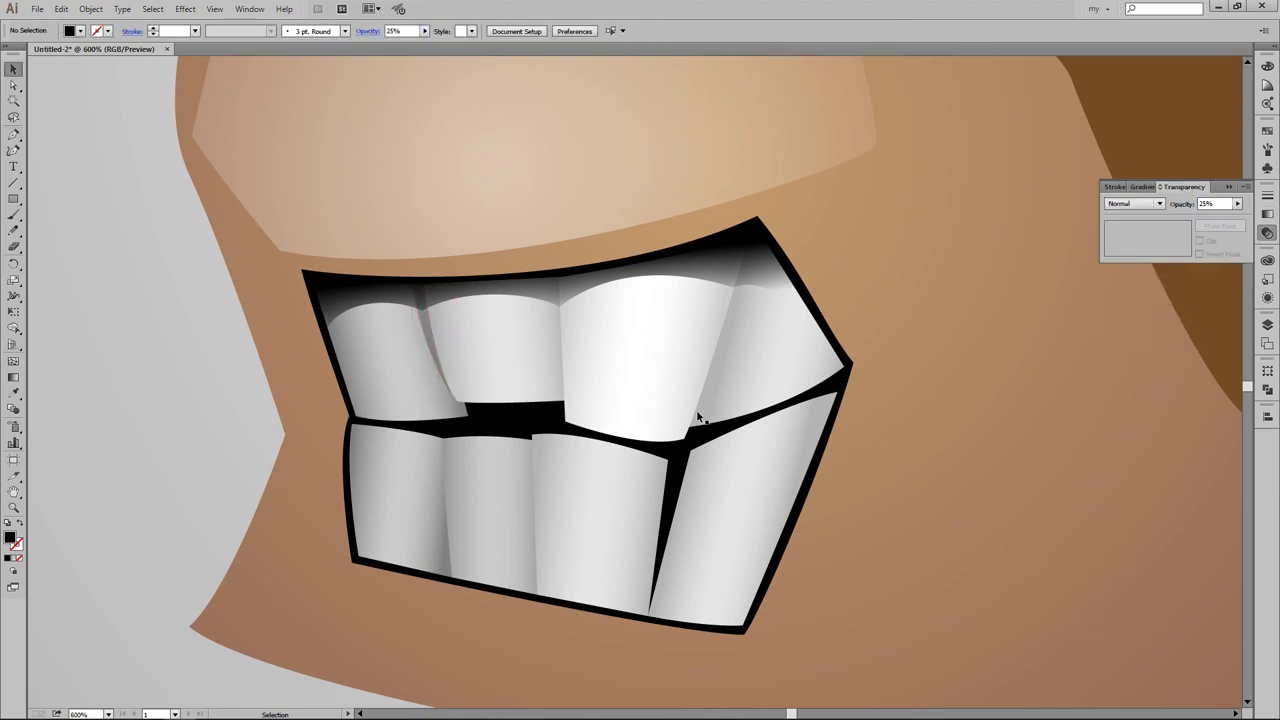
# Step: Draw a thin shadow wedge at the upper lip with the same translucent style
pyautogui.click(549, 273)
pyautogui.click(566, 272)
pyautogui.click(562, 400)
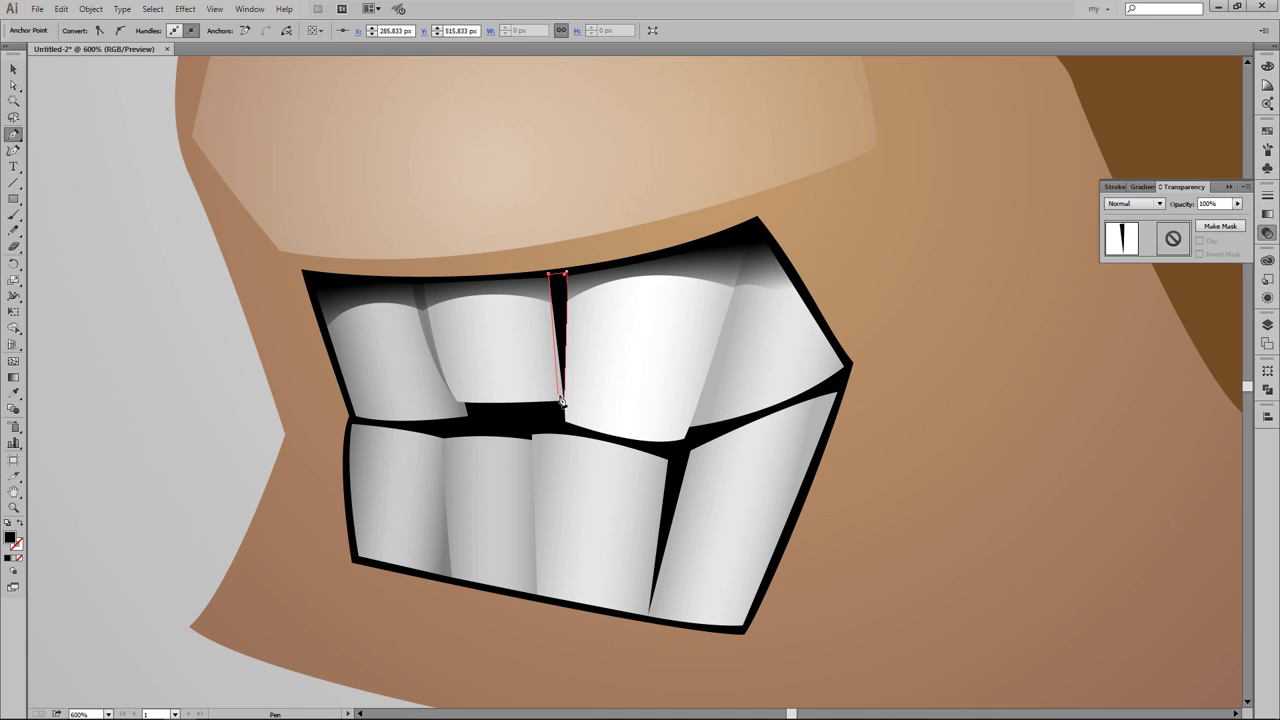
pyautogui.click(428, 313)
pyautogui.press('v')
# Step: Add a translucent shadow beside the rightmost upper tooth, extending past the lip
pyautogui.press('p')
pyautogui.click(688, 428)
pyautogui.click(731, 292)
pyautogui.click(742, 232)
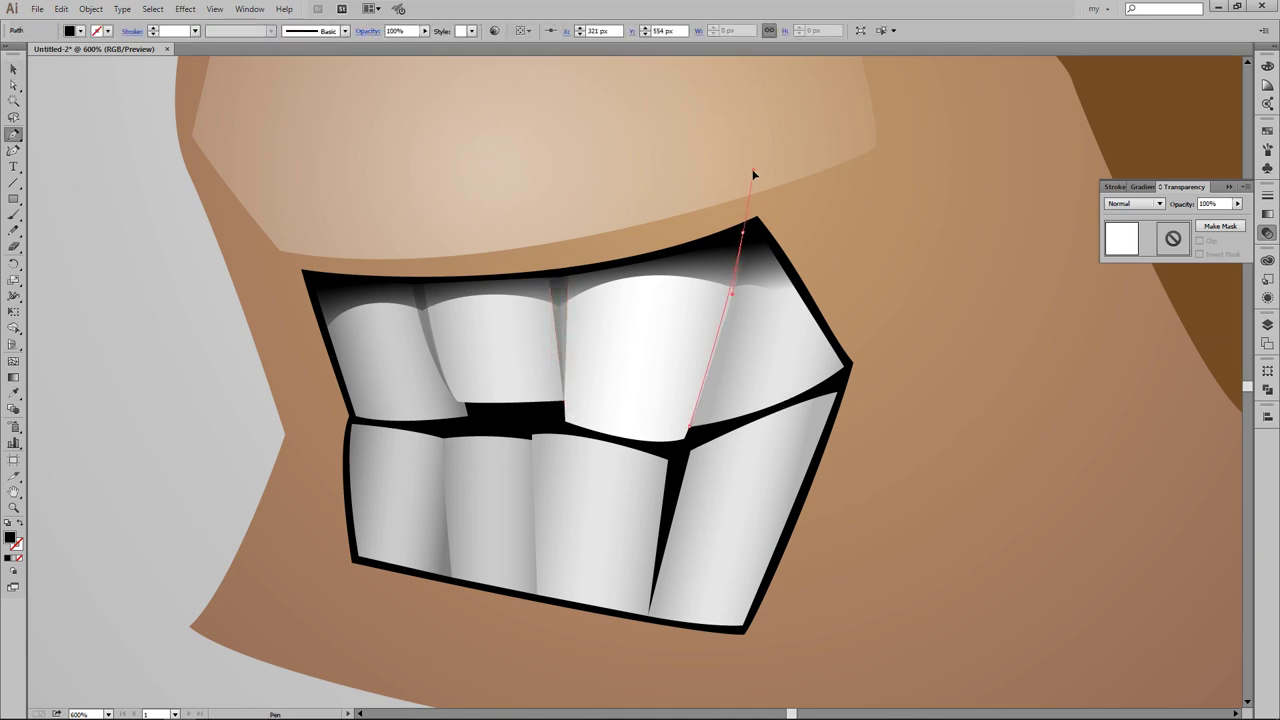
pyautogui.click(760, 228)
pyautogui.click(688, 428)
pyautogui.press('i')
pyautogui.click(740, 353)
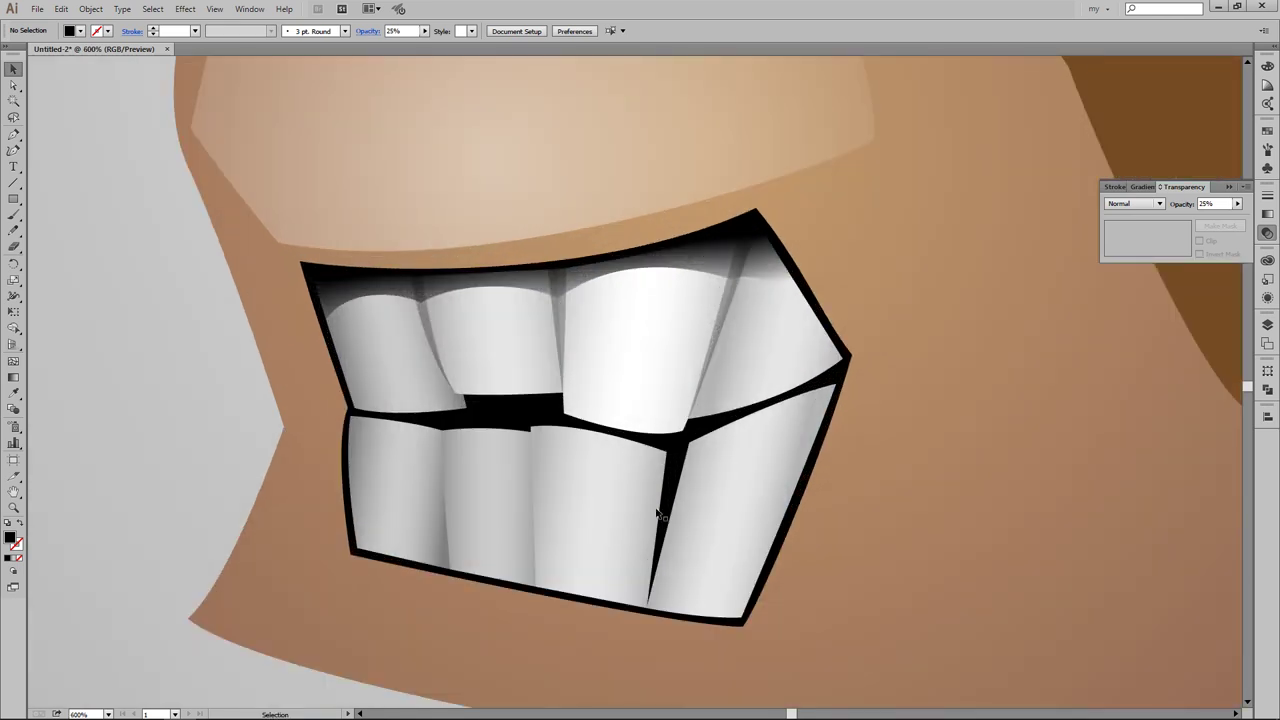
# Step: Draw two thin translucent shadows in the gaps between the lower teeth
pyautogui.click(531, 434)
pyautogui.click(534, 590)
pyautogui.click(531, 433)
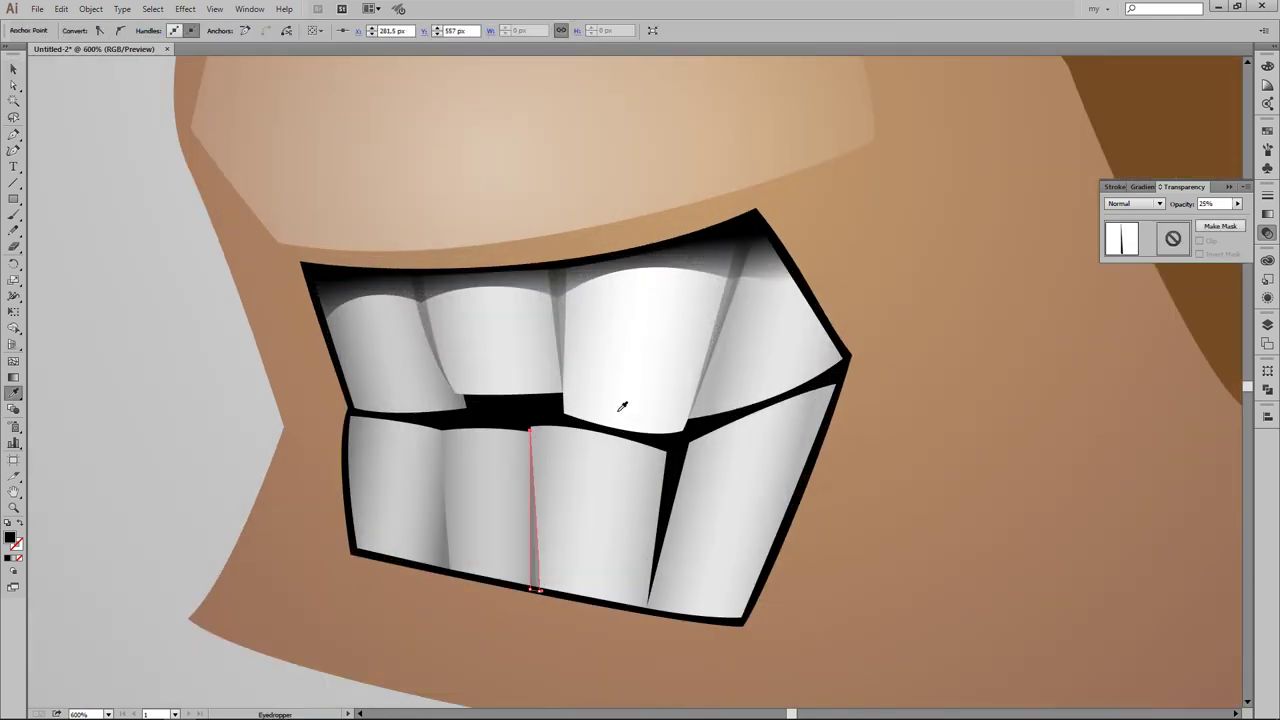
pyautogui.click(441, 432)
pyautogui.click(446, 572)
pyautogui.click(455, 575)
pyautogui.click(441, 432)
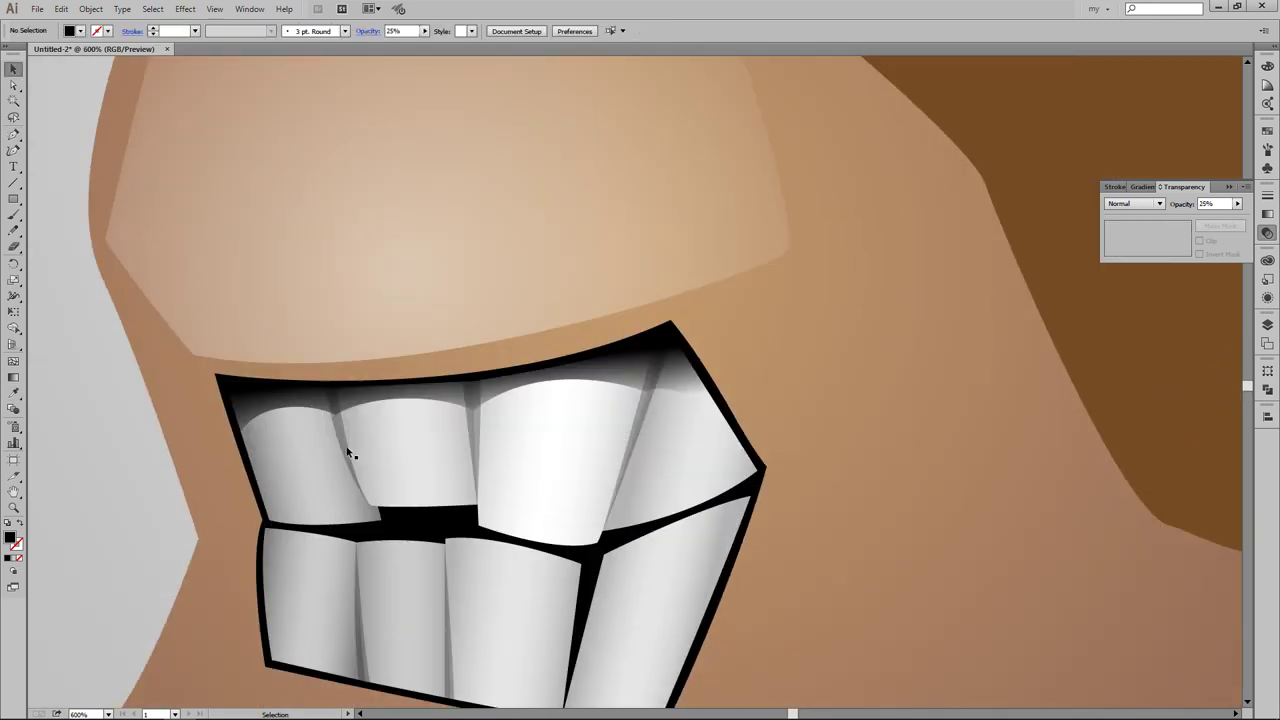
# Step: Set all the thin tooth shadows to 50% opacity
pyautogui.click(350, 454)
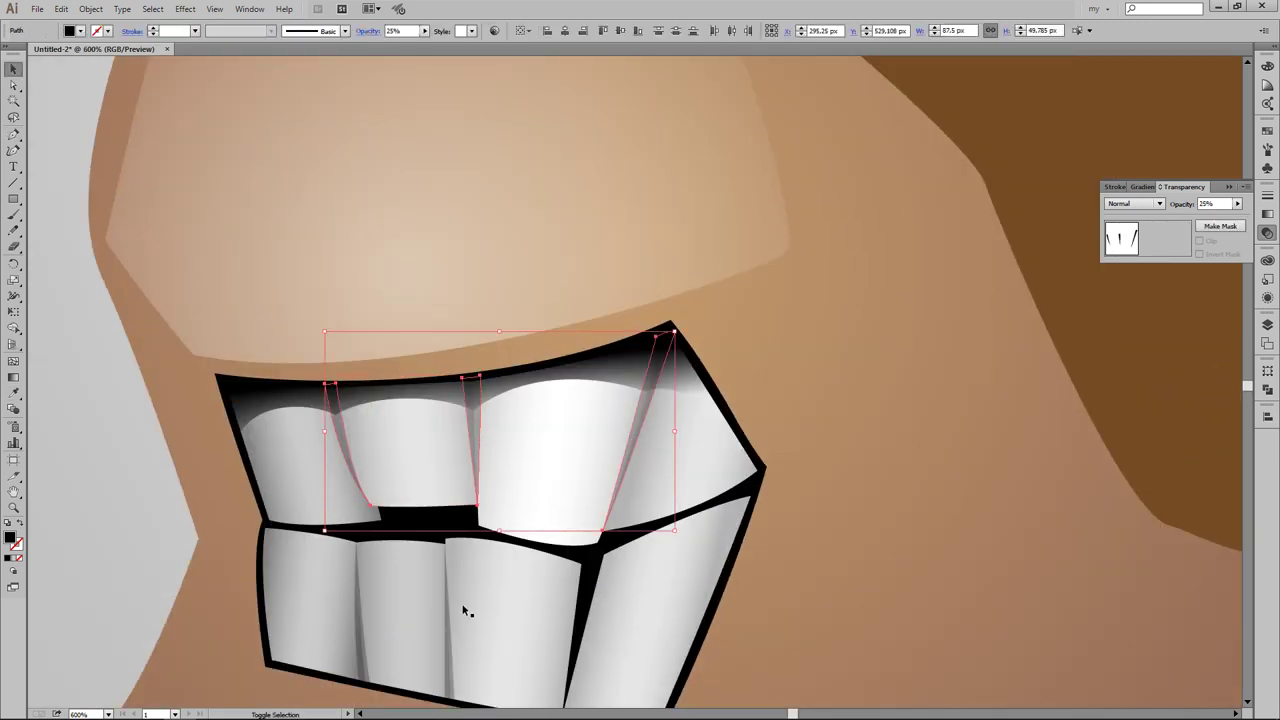
pyautogui.write('50')
pyautogui.press('Return')
# Step: Pen-draw a brow highlight shape above the snout and eyedrop the pale highlight style onto it
pyautogui.click(101, 511)
pyautogui.hotkey('ctrl', '0')
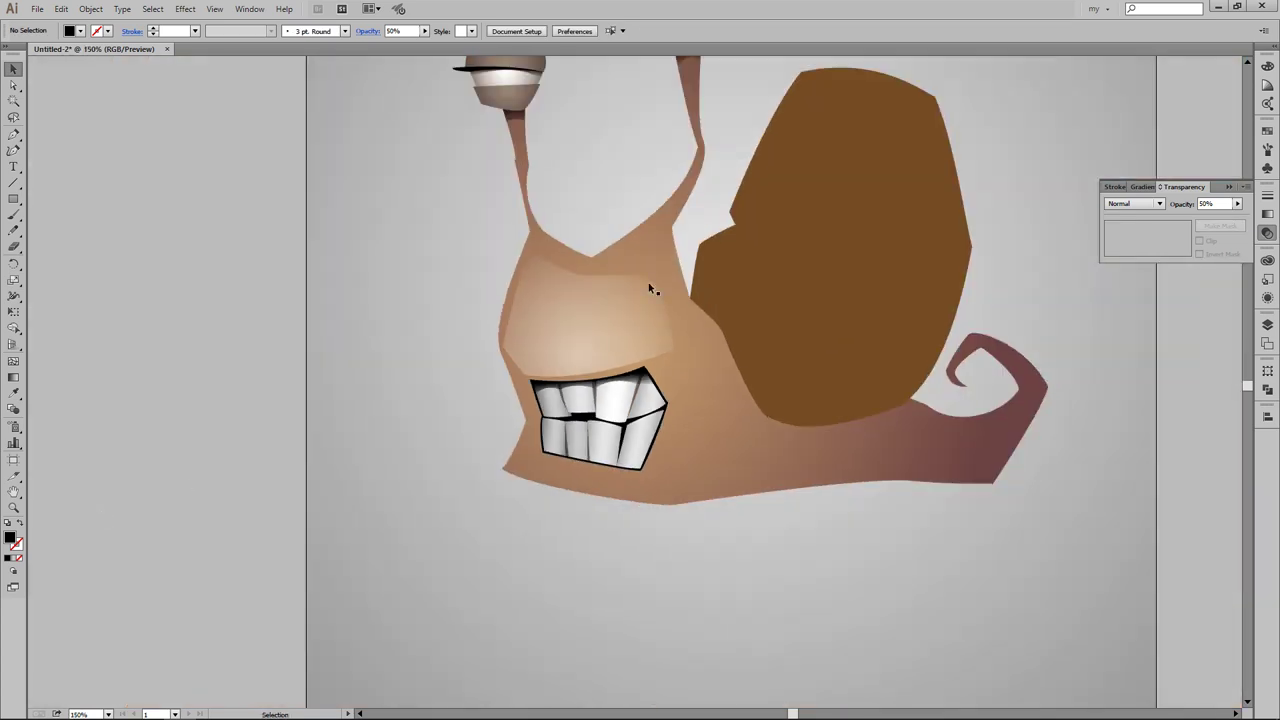
pyautogui.hotkey('ctrl', '+')
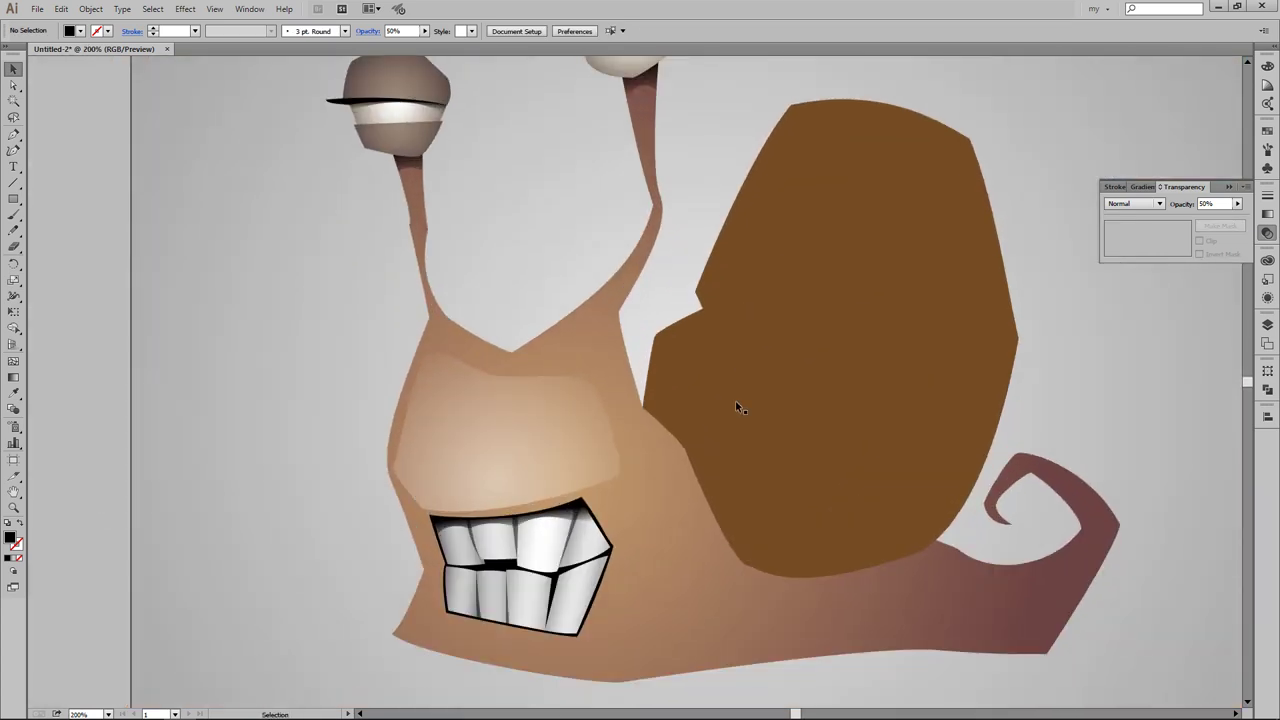
pyautogui.scroll(-2, 740, 408)
pyautogui.hscroll(-2, 790, 400)
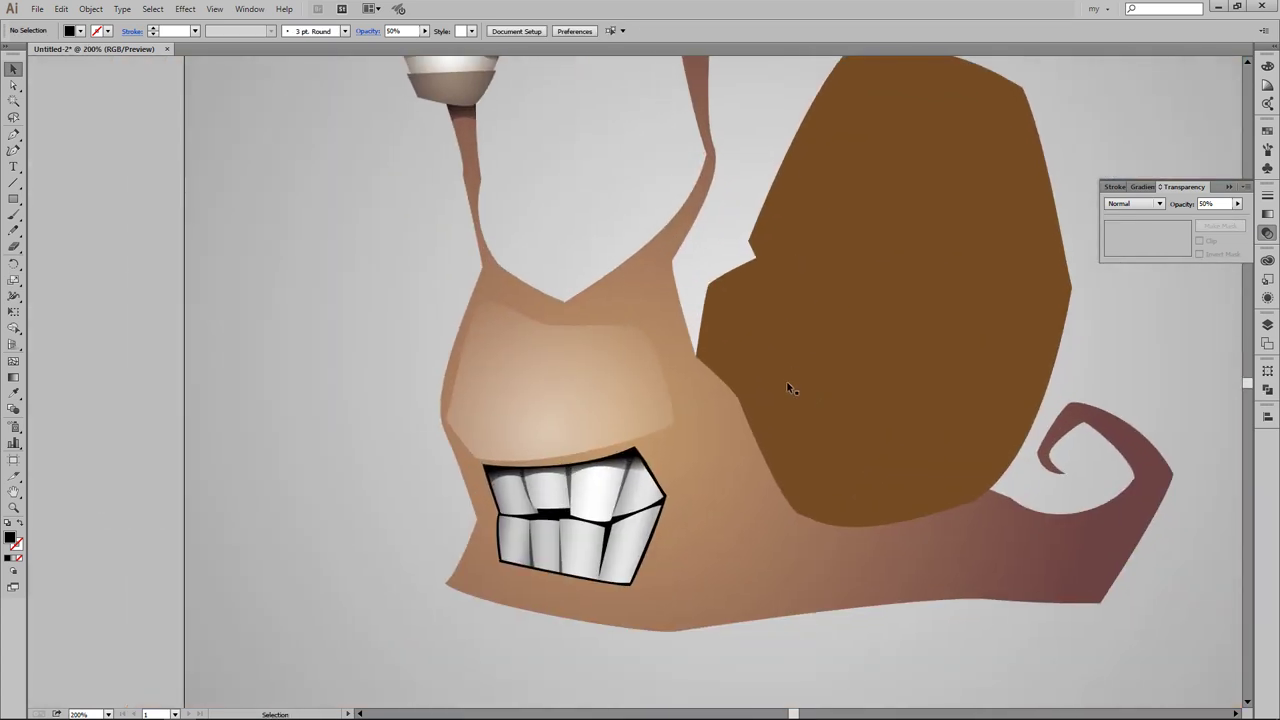
pyautogui.scroll(2, 657, 327)
pyautogui.click(493, 331)
pyautogui.click(655, 342)
pyautogui.click(648, 367)
pyautogui.click(573, 365)
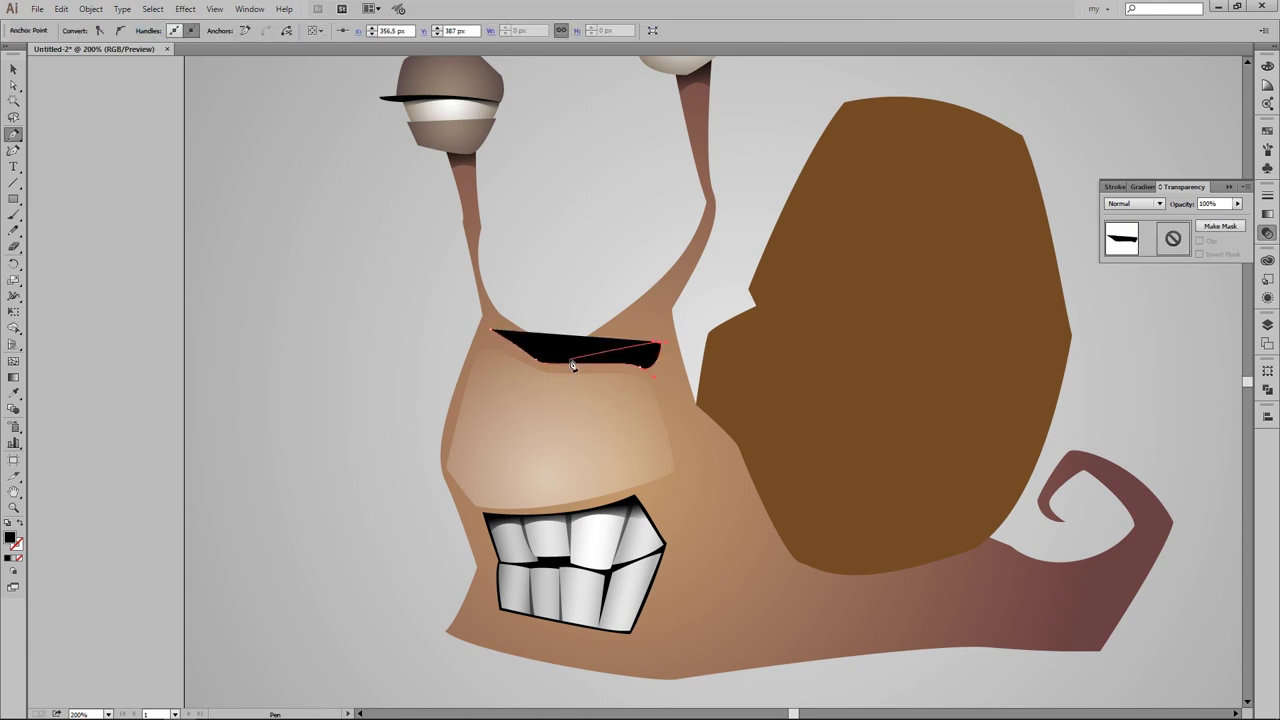
pyautogui.click(493, 331)
# Step: Adjust the brow highlight's gradient direction and set its opacity to 25%
pyautogui.press('i')
pyautogui.click(623, 448)
pyautogui.press('g')
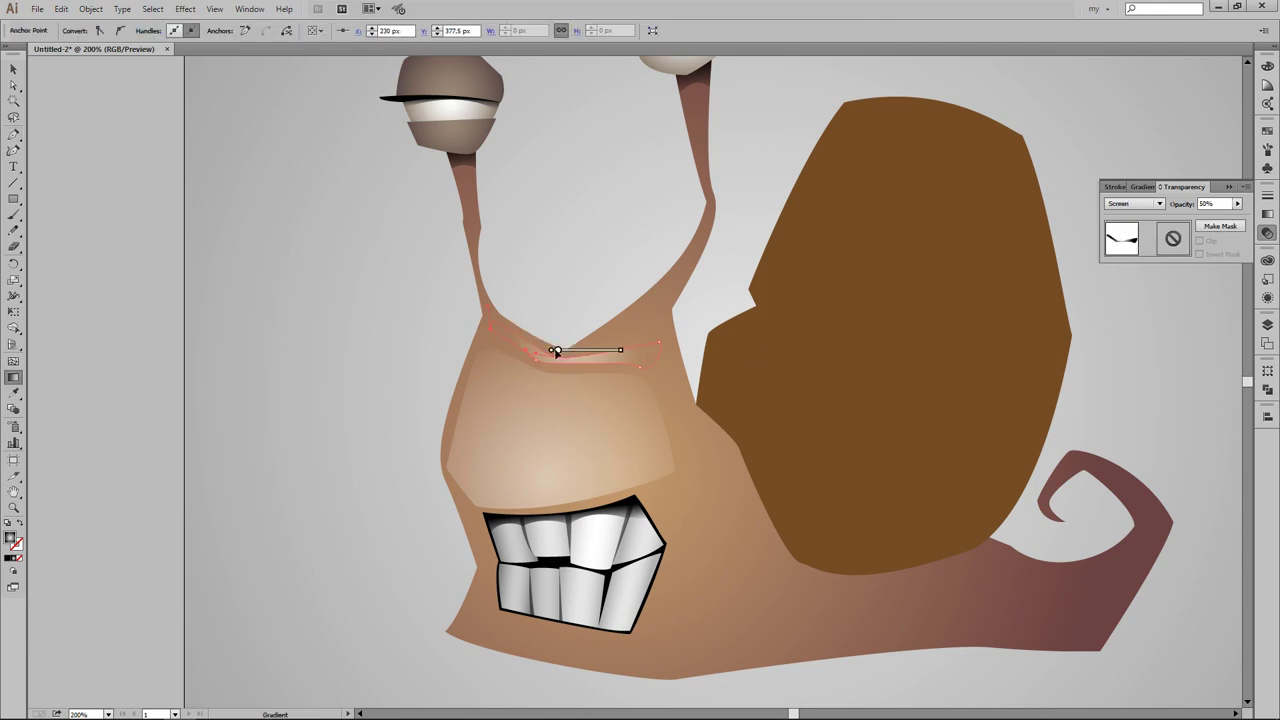
pyautogui.press('v')
pyautogui.click(386, 373)
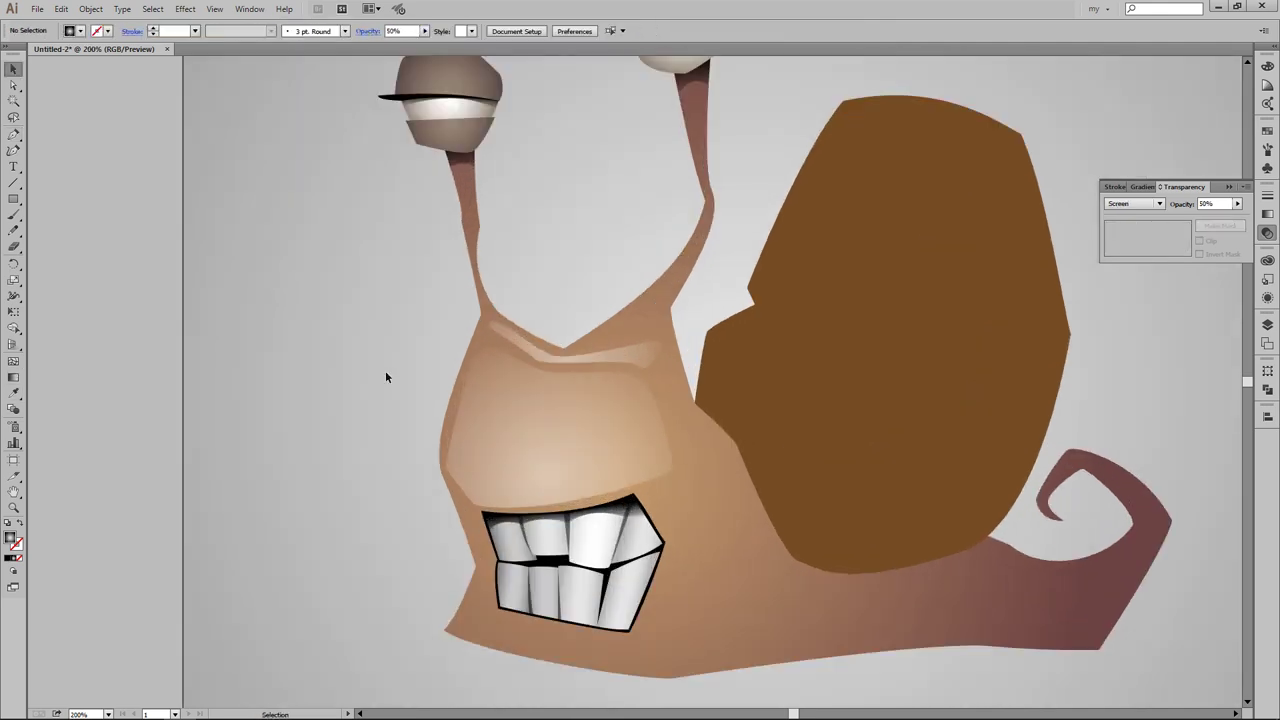
pyautogui.click(641, 354)
pyautogui.write('25')
pyautogui.press('Return')
pyautogui.hotkey('ctrl', 'shift', 'a')
pyautogui.scroll(2, 686, 409)
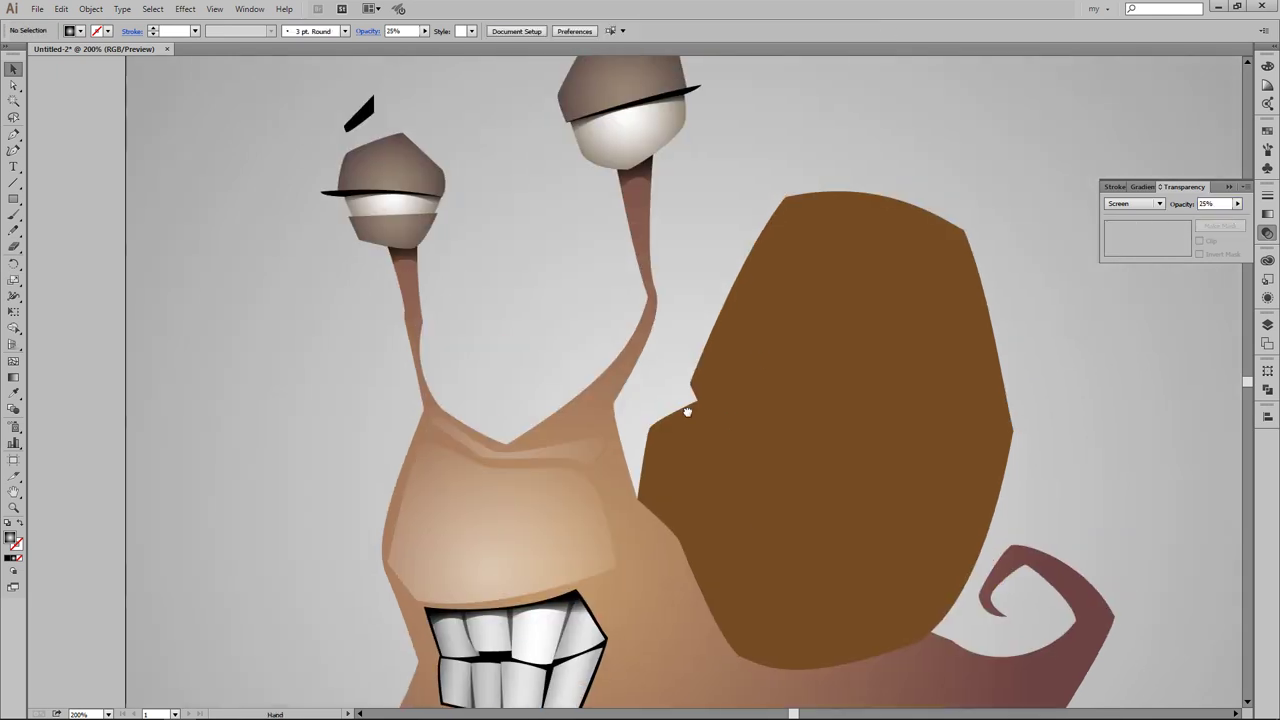
# Step: Draw a highlight shape along the right eye stalk and give it the highlight gradient style
pyautogui.click(581, 398)
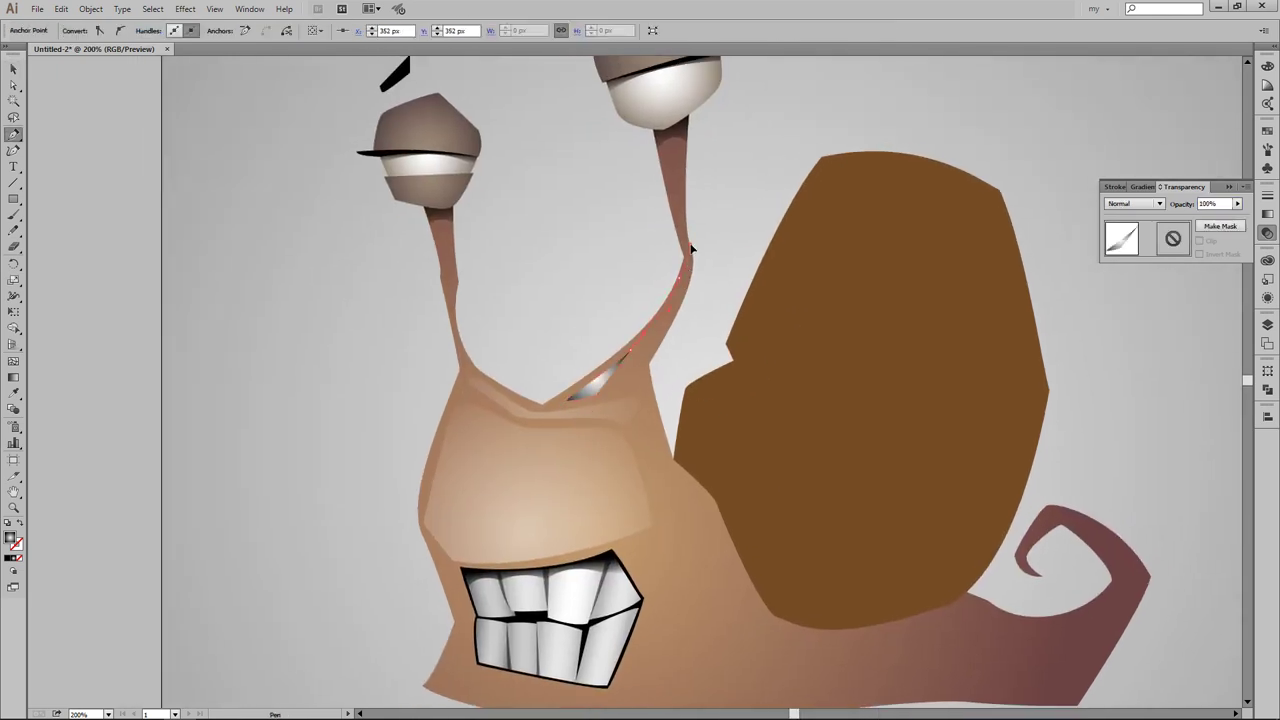
pyautogui.click(636, 370)
pyautogui.press('i')
pyautogui.click(640, 355)
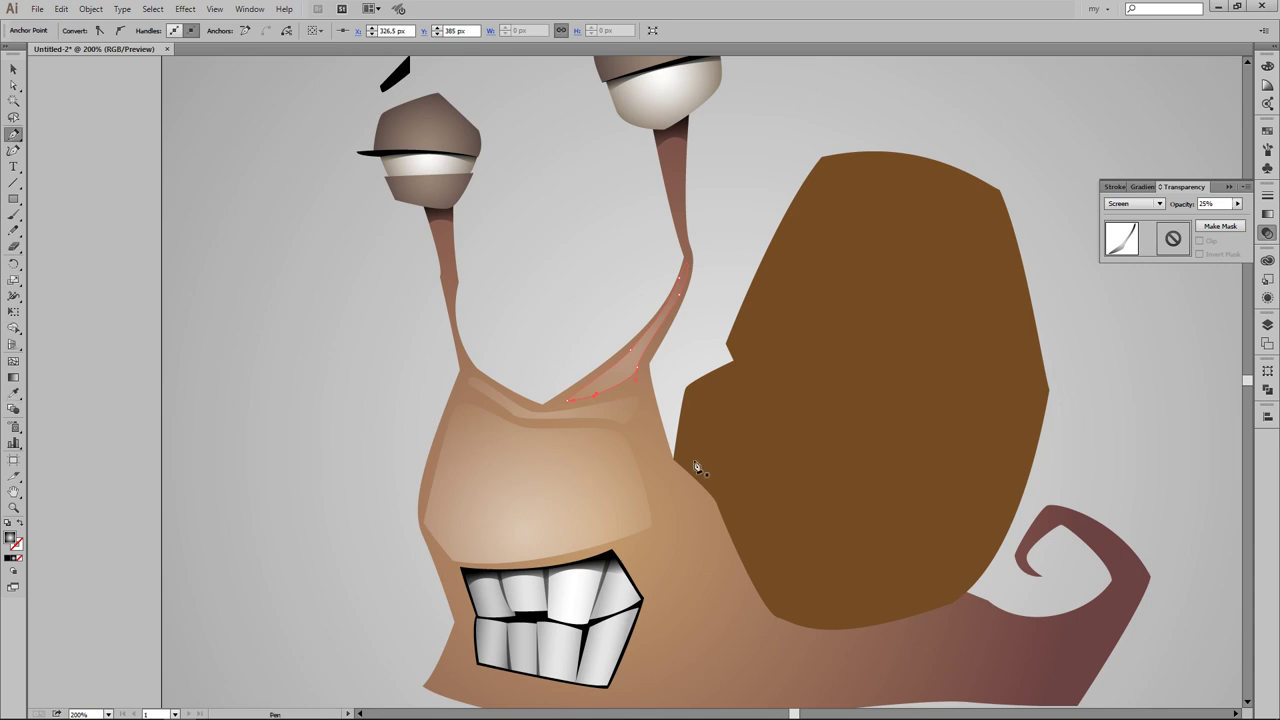
pyautogui.hotkey('ctrl', '1')
pyautogui.keyDown('ctrl'); pyautogui.click(641, 404); pyautogui.keyUp('ctrl')
pyautogui.press('g')
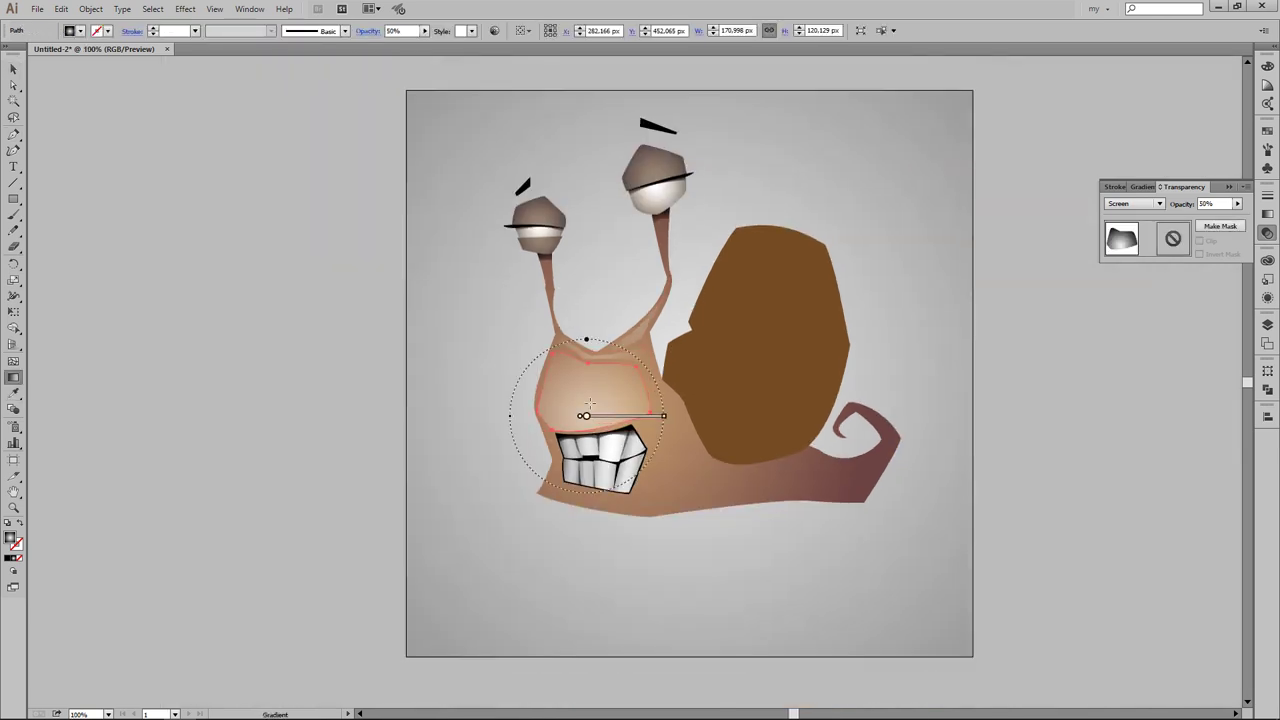
pyautogui.hotkey('ctrl', 'shift', 'a')
# Step: Pen-draw a highlight beneath the lower lip and eyedrop the translucent Screen highlight style onto it
pyautogui.hotkey('ctrl', '+')
pyautogui.hotkey('ctrl', '+')
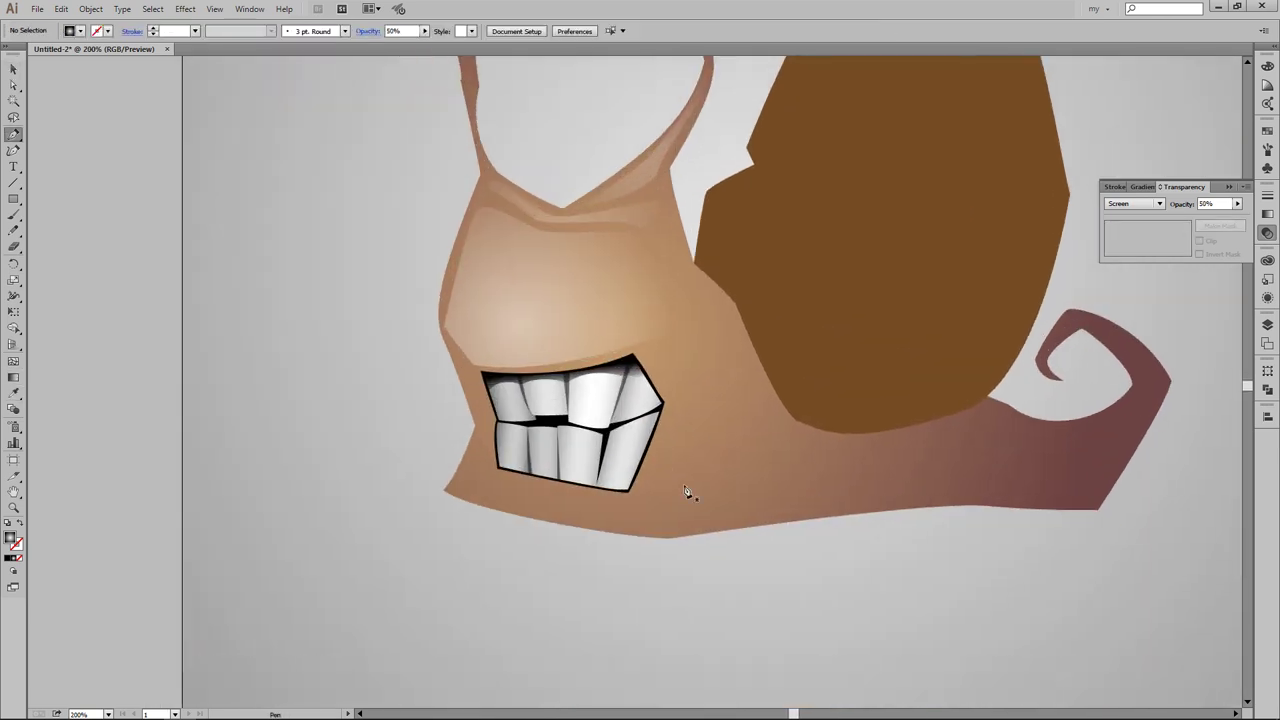
pyautogui.press('p')
pyautogui.click(625, 494)
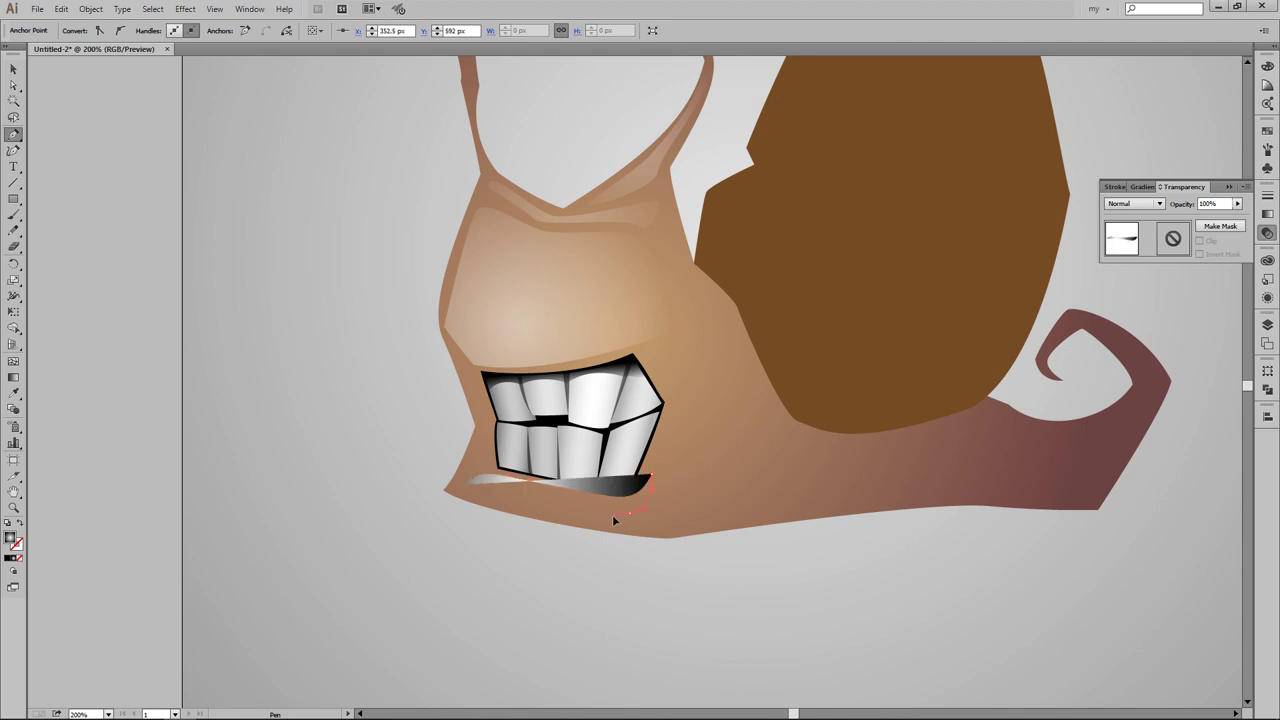
pyautogui.click(614, 519)
pyautogui.click(474, 487)
pyautogui.press('i')
pyautogui.click(511, 330)
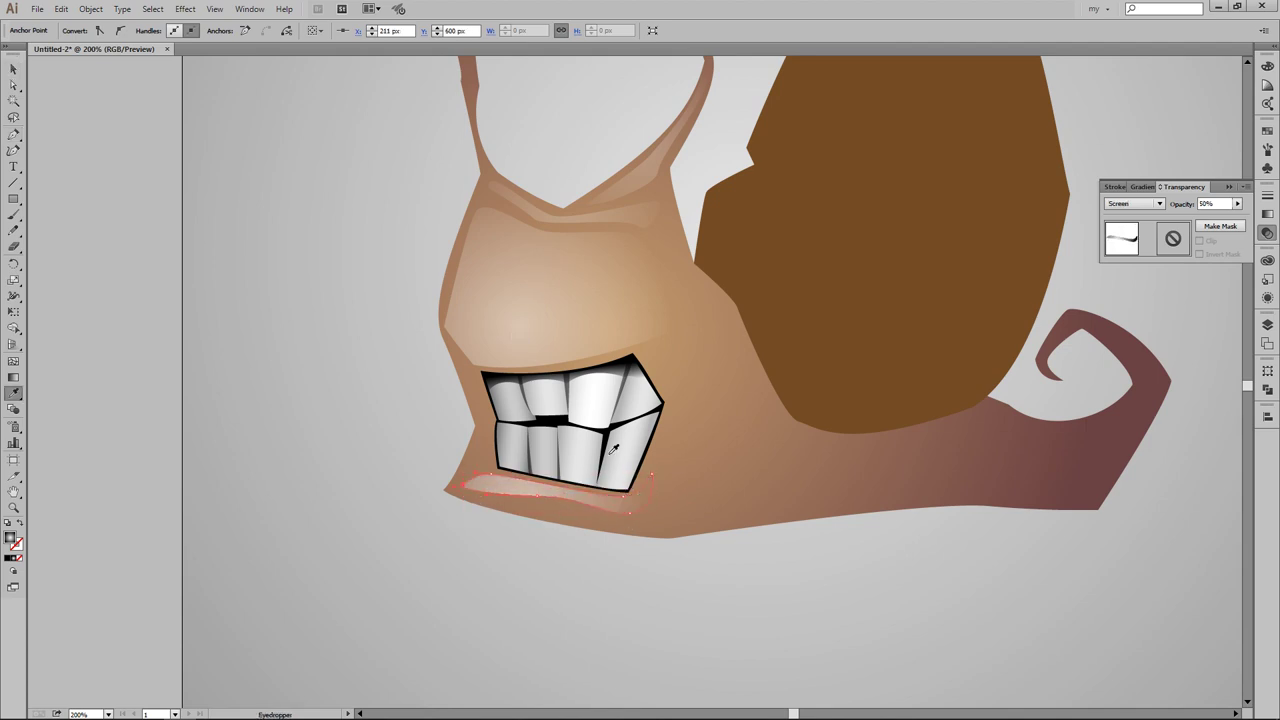
pyautogui.press('v')
pyautogui.click(569, 577)
pyautogui.hotkey('ctrl', '0')
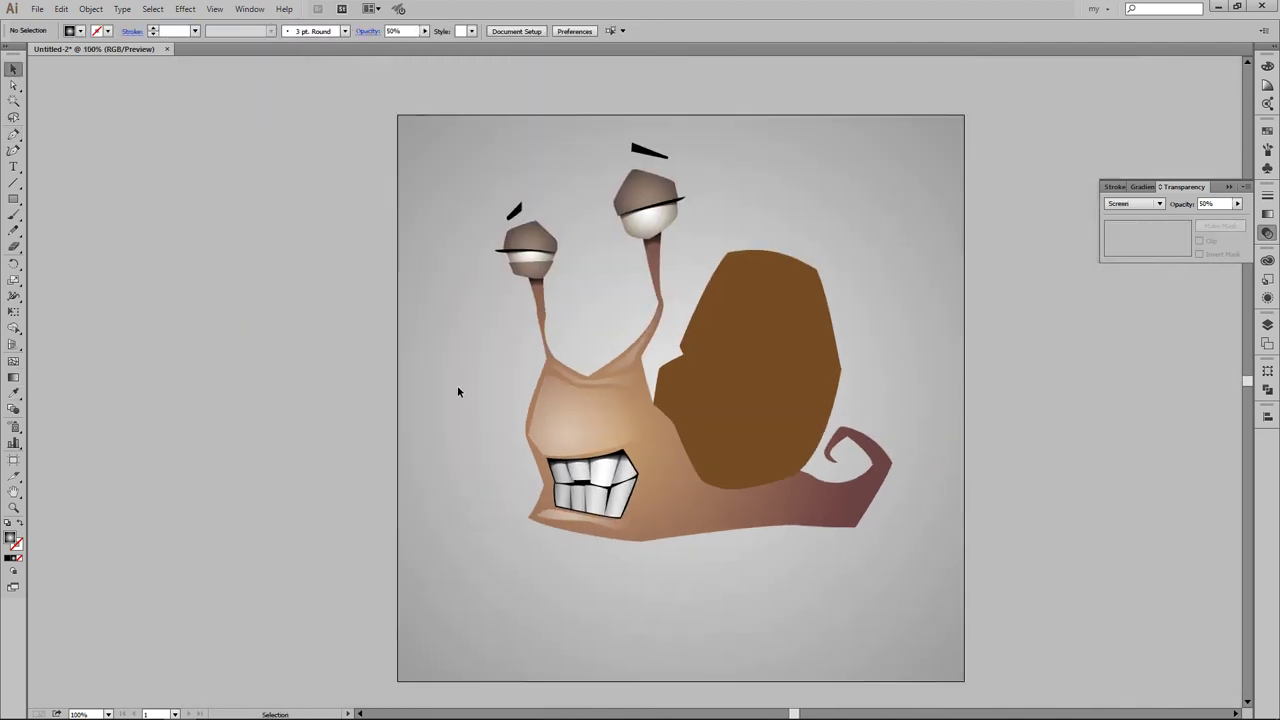
pyautogui.hotkey('ctrl', '+')
pyautogui.hotkey('ctrl', '+')
pyautogui.hotkey('ctrl', '+')
# Step: Draw a small circle between the eye stalks, recentre its radial gradient, and fill it solid green
pyautogui.moveTo(723, 300); pyautogui.dragTo(710, 370)
pyautogui.moveTo(14, 198); pyautogui.dragTo(46, 231)
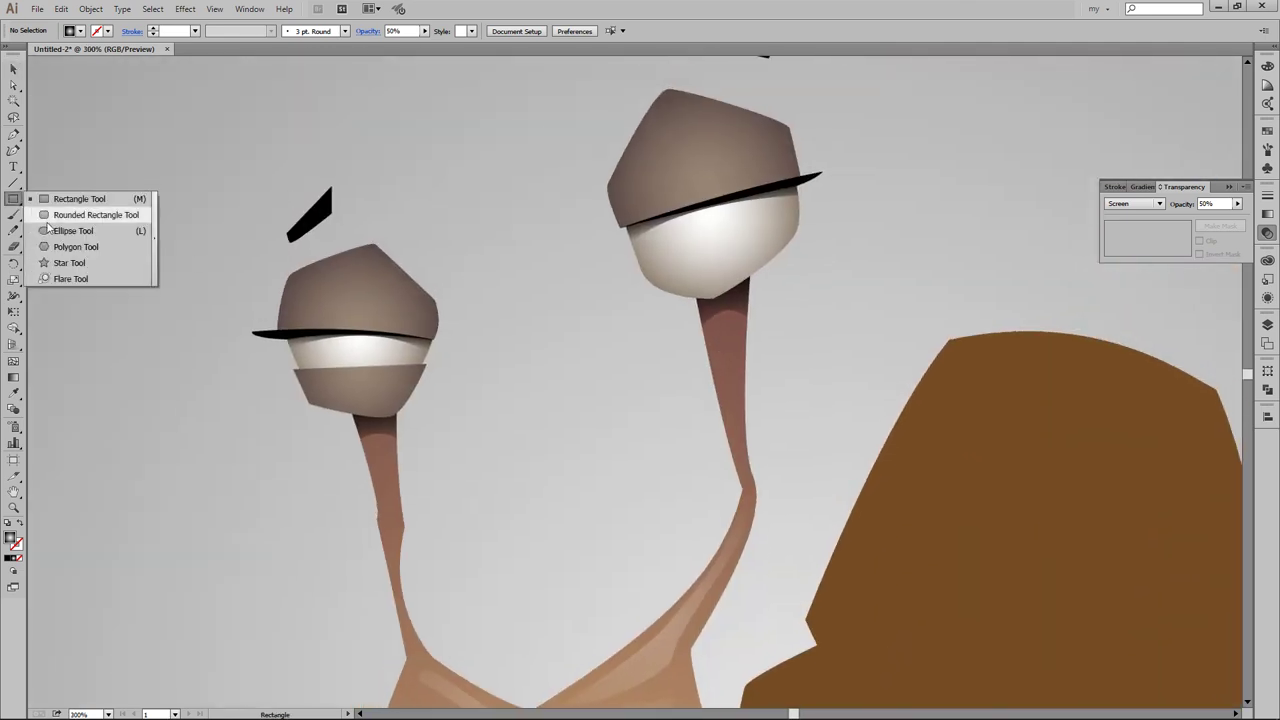
pyautogui.moveTo(553, 245); pyautogui.dragTo(553, 245)
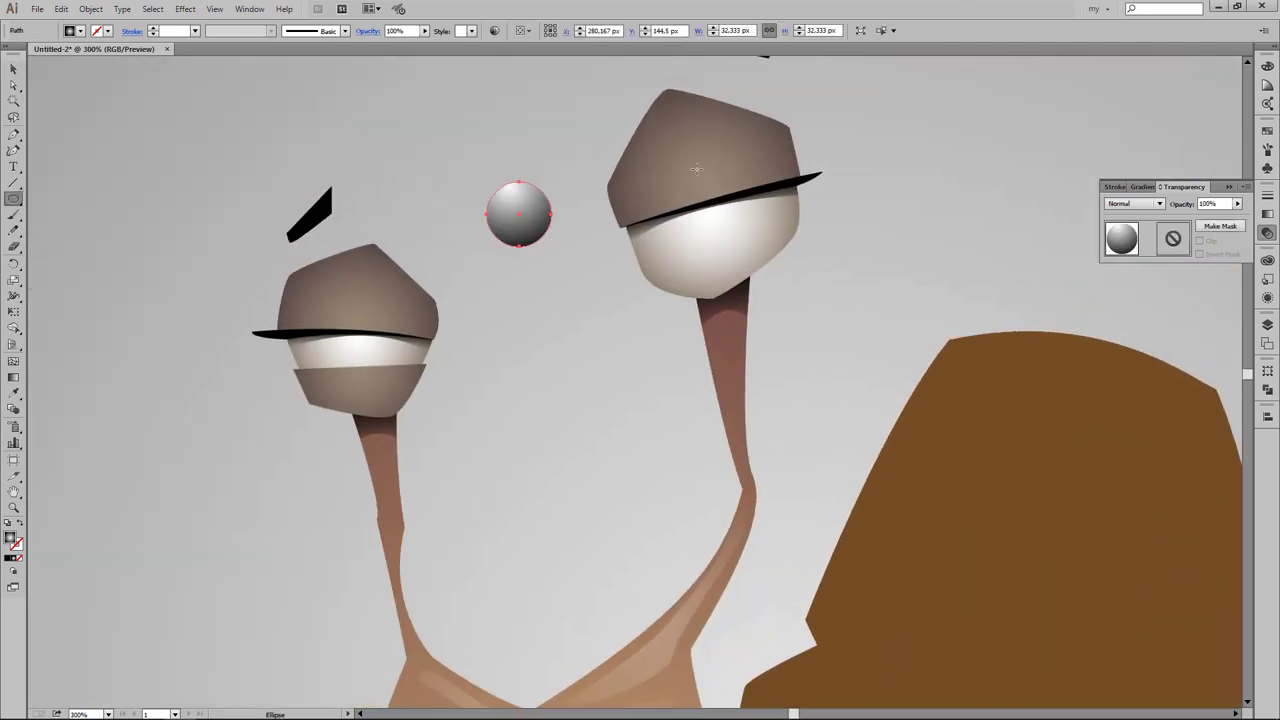
pyautogui.click(1142, 186)
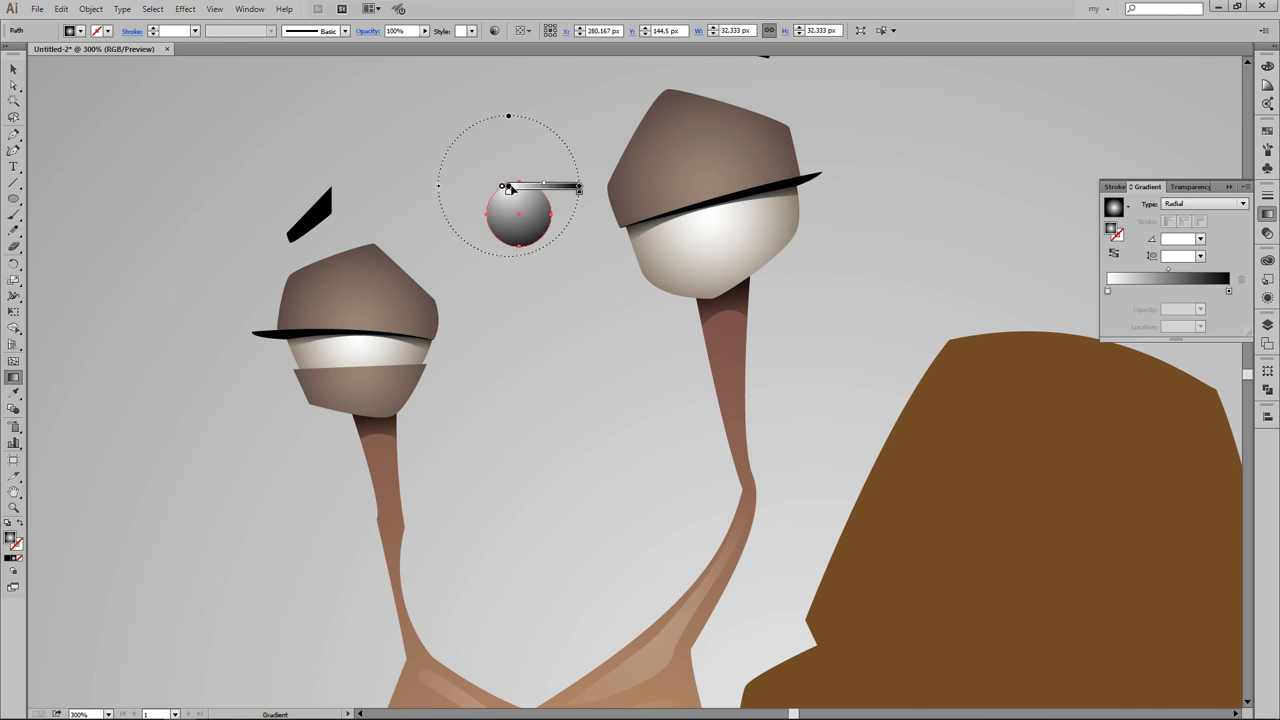
pyautogui.moveTo(508, 188); pyautogui.dragTo(518, 214)
pyautogui.moveTo(595, 222); pyautogui.dragTo(551, 214)
pyautogui.press('v')
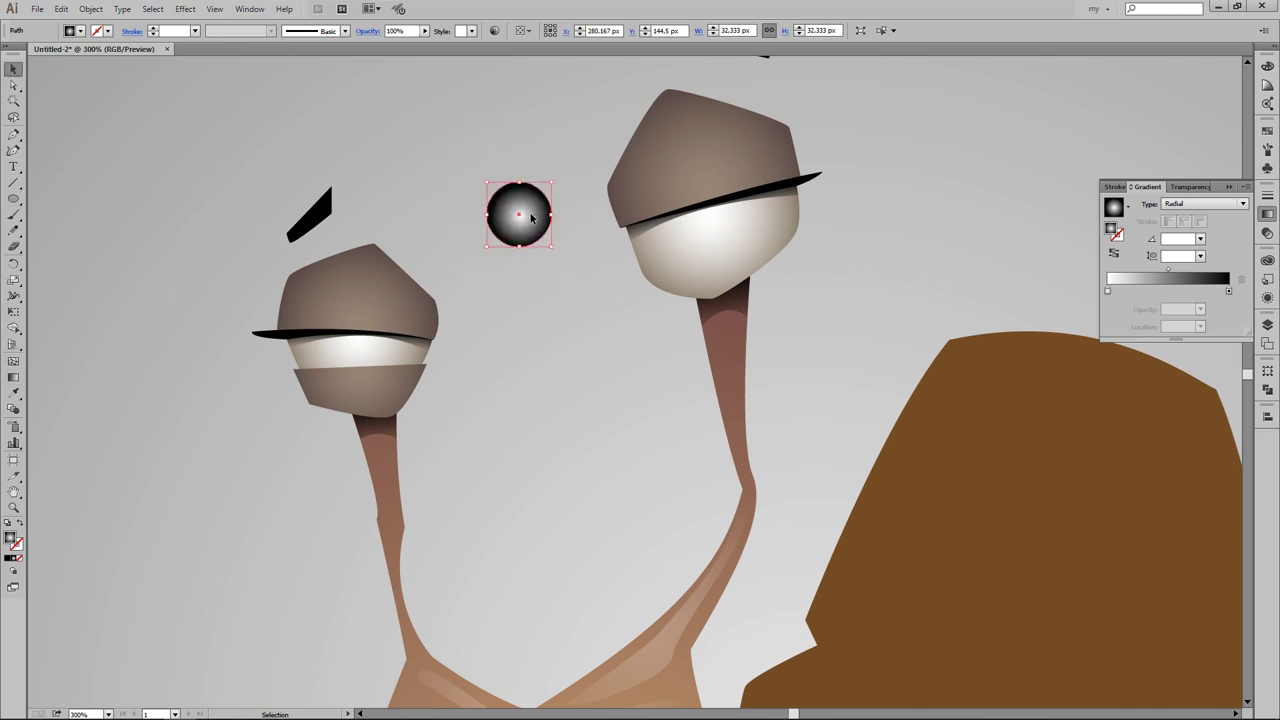
pyautogui.click(80, 30)
pyautogui.click(82, 79)
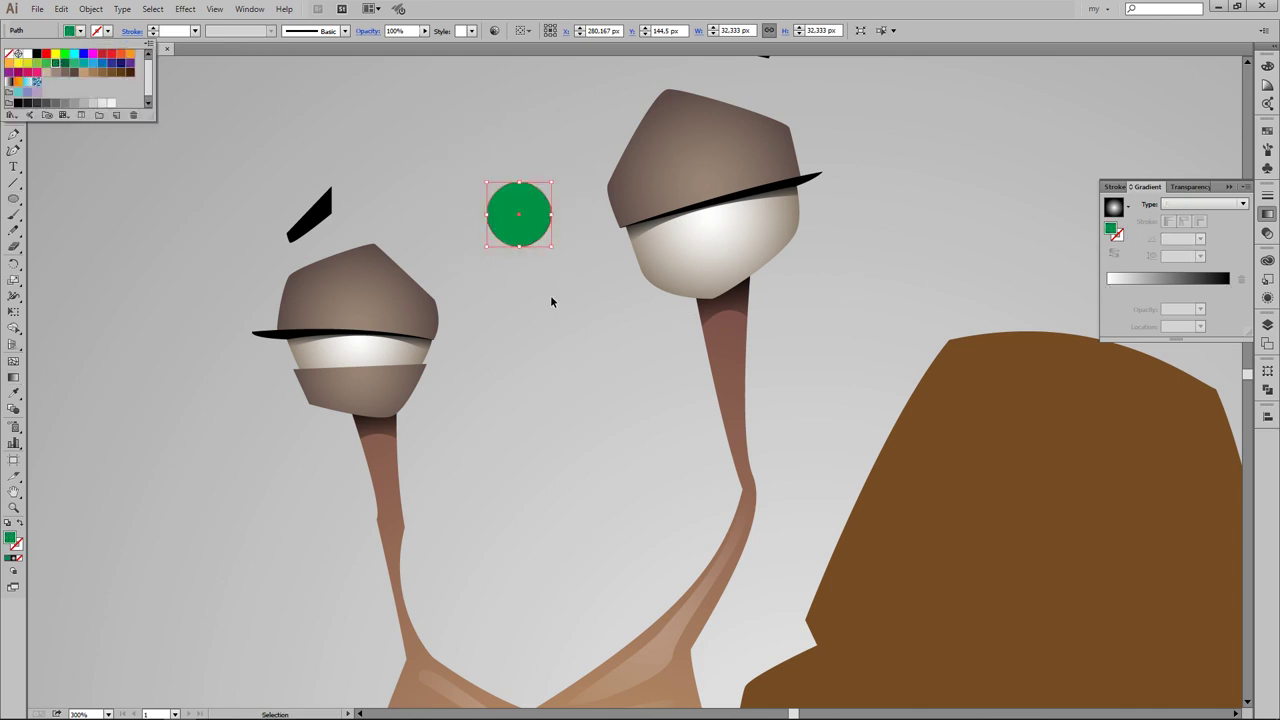
# Step: Paste a smaller black copy as the pupil and group it with the green iris
pyautogui.hotkey('ctrl', 'c')
pyautogui.hotkey('ctrl', 'f')
pyautogui.moveTo(549, 183)
pyautogui.keyDown('alt'); pyautogui.keyDown('shift'); pyautogui.mouseDown()
pyautogui.moveTo(532, 200)
pyautogui.moveTo(576, 247)
pyautogui.mouseUp(); pyautogui.keyUp('shift'); pyautogui.keyUp('alt')
pyautogui.click(80, 30)
pyautogui.click(40, 40)
pyautogui.click(480, 181)
pyautogui.hotkey('ctrl', 'g')
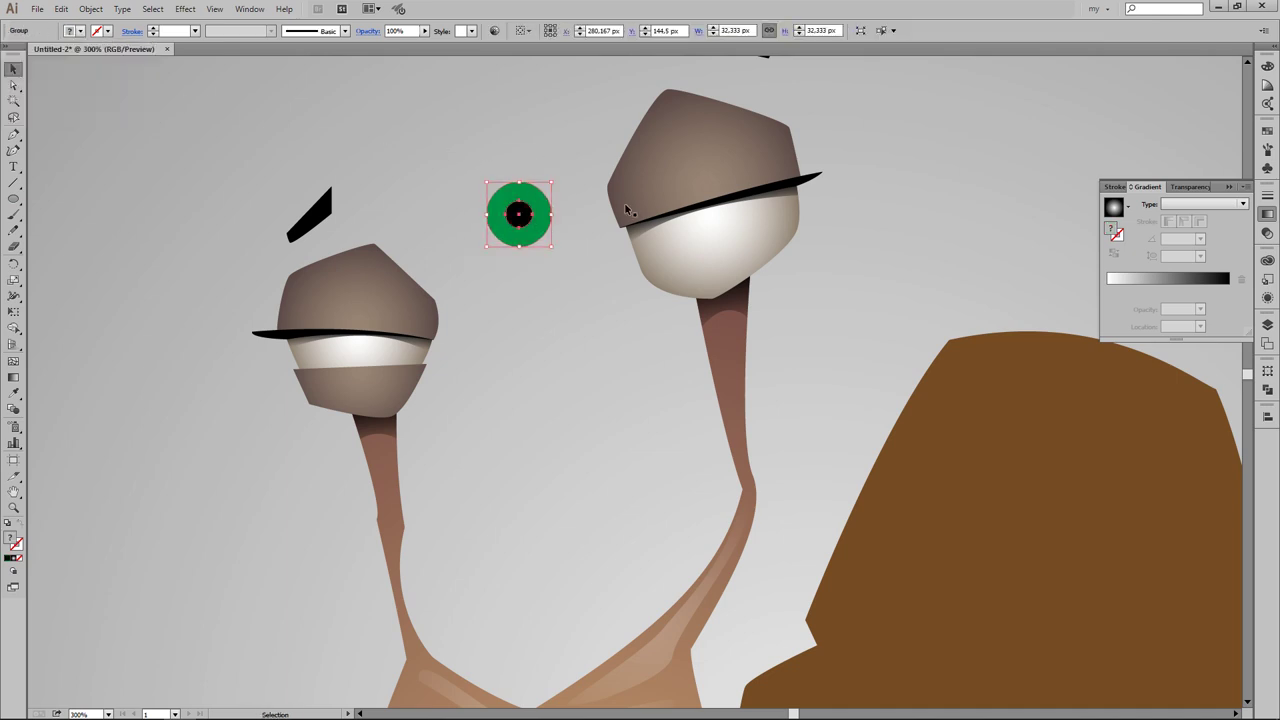
# Step: Move the iris group into the right eyeball at reduced opacity, restore 100%, and tuck it under the eyelid
pyautogui.click(1190, 187)
pyautogui.moveTo(1222, 218); pyautogui.dragTo(1209, 218)
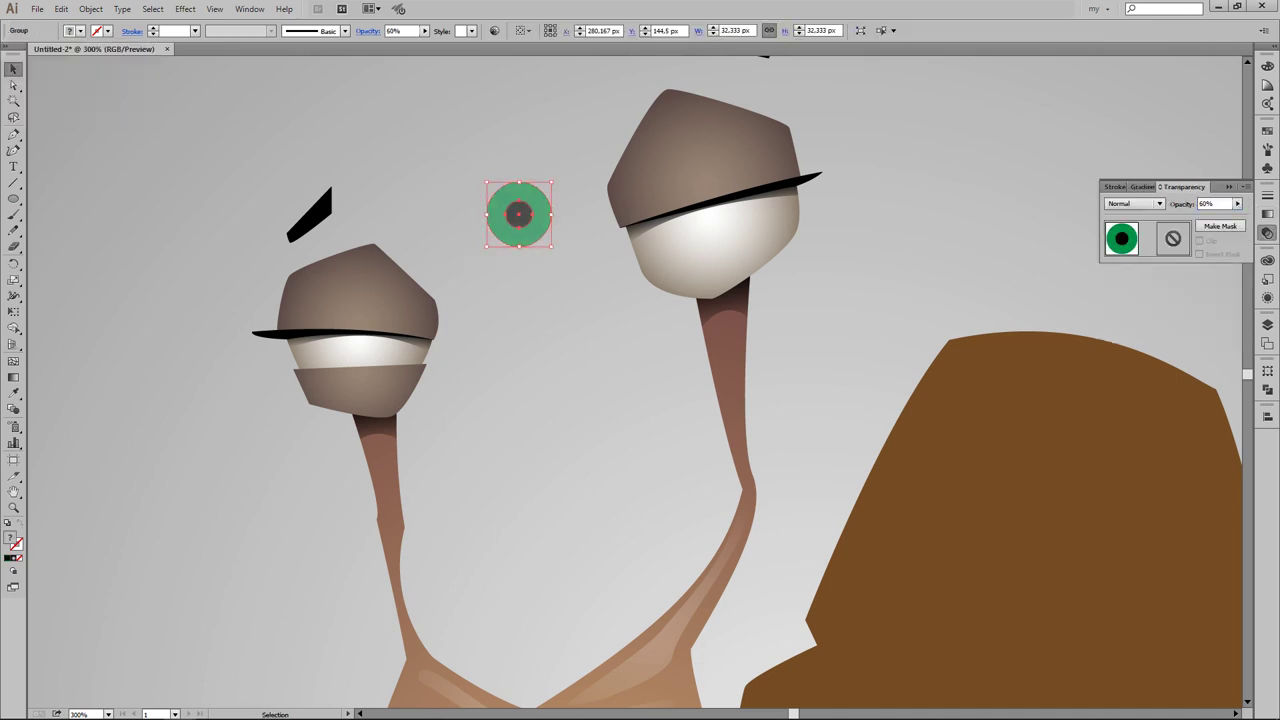
pyautogui.moveTo(518, 214); pyautogui.dragTo(710, 218)
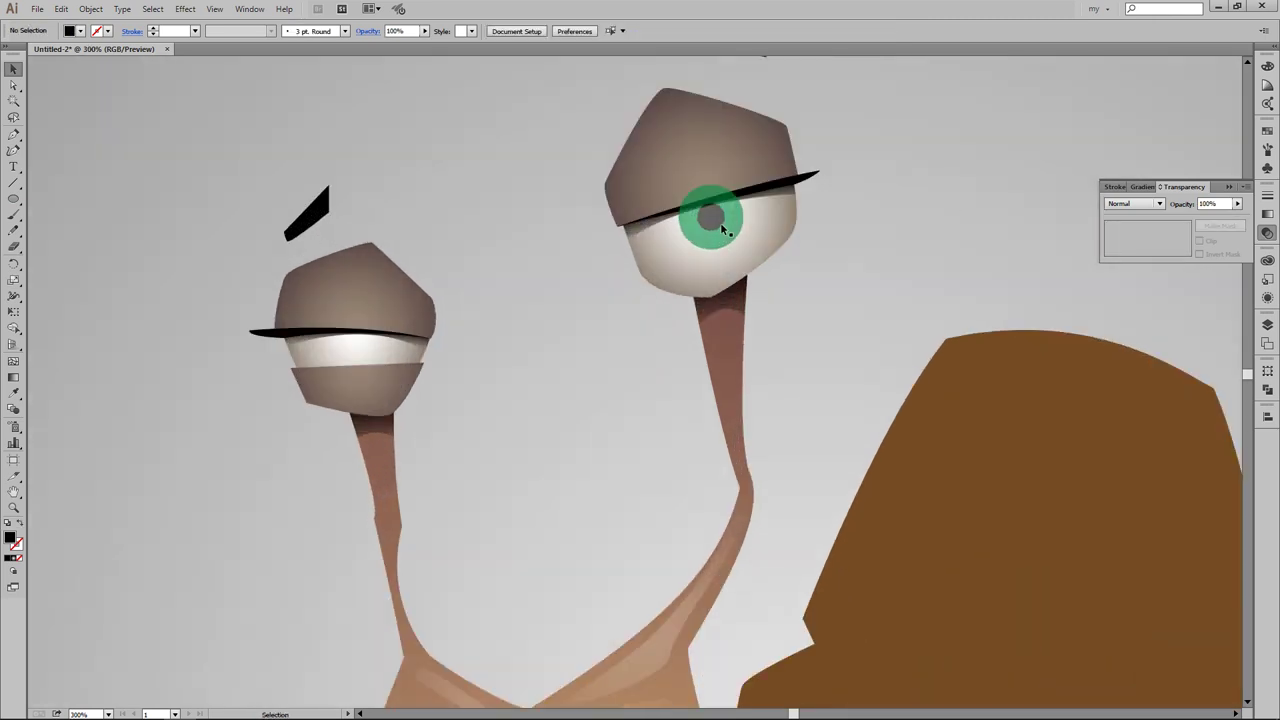
pyautogui.click(725, 229)
pyautogui.click(925, 215)
pyautogui.hotkey('ctrl', '=')
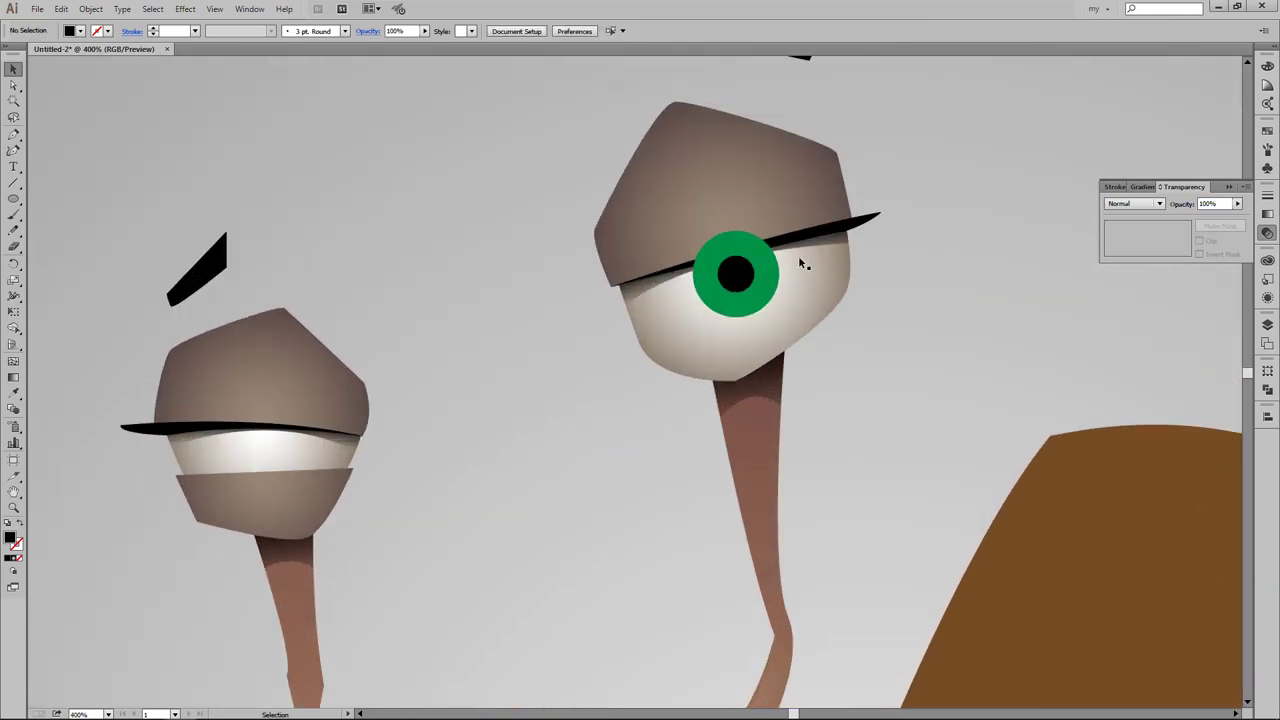
pyautogui.click(762, 277)
pyautogui.moveTo(762, 277); pyautogui.dragTo(758, 271)
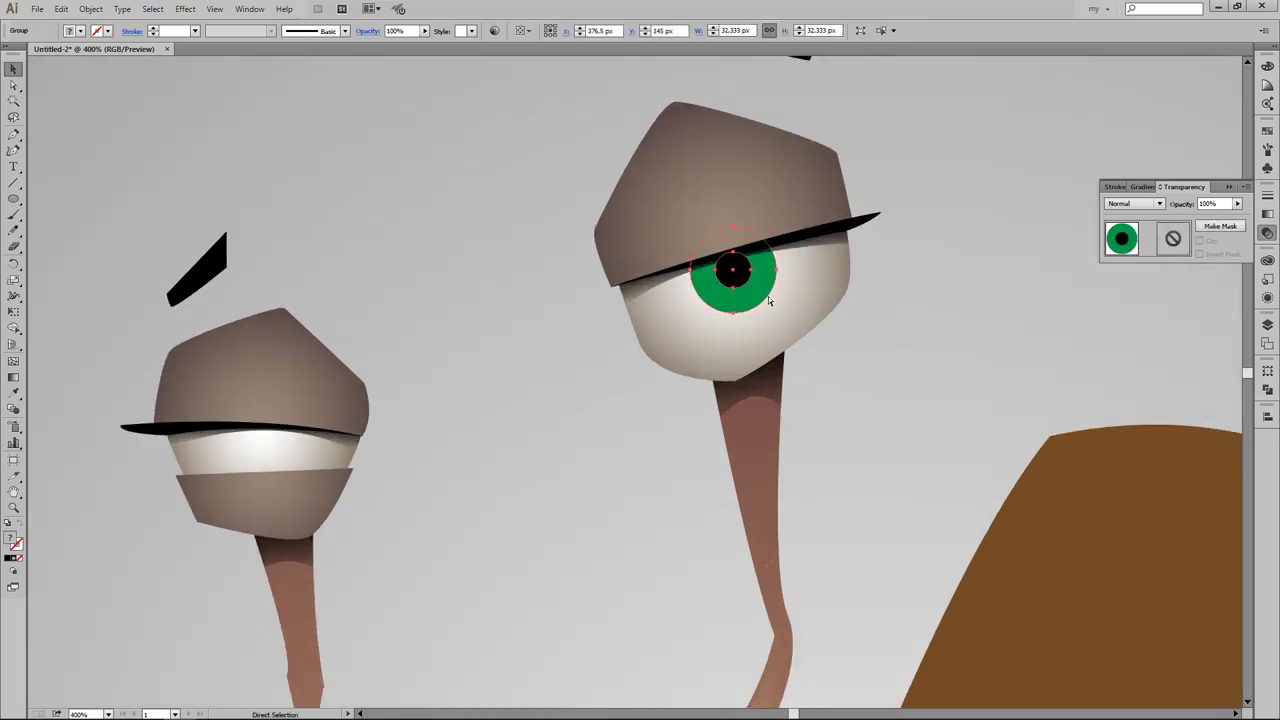
# Step: Select the iris circle alone and apply a gradient fill to it
pyautogui.click(769, 300)
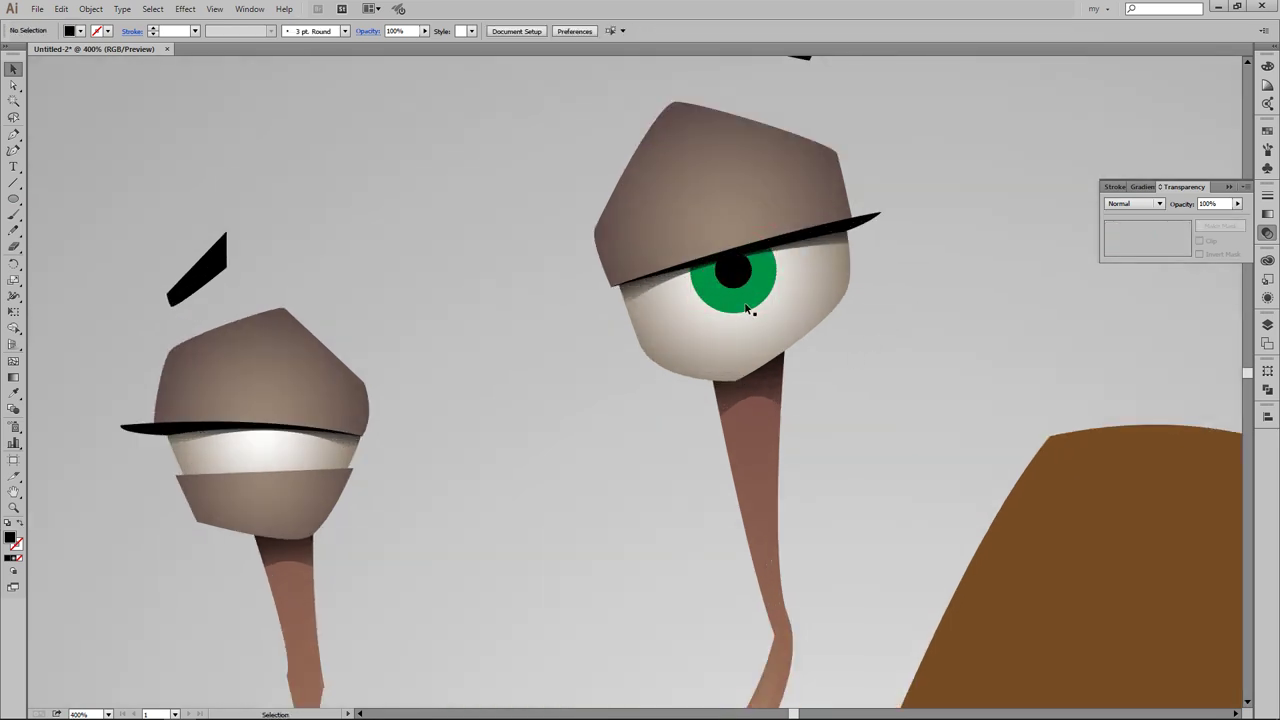
pyautogui.hotkey('ctrl', 'F9')
pyautogui.press('.')
# Step: Make the iris gradient's left stop green and run the green-to-black gradient across the iris
pyautogui.doubleClick(1108, 293)
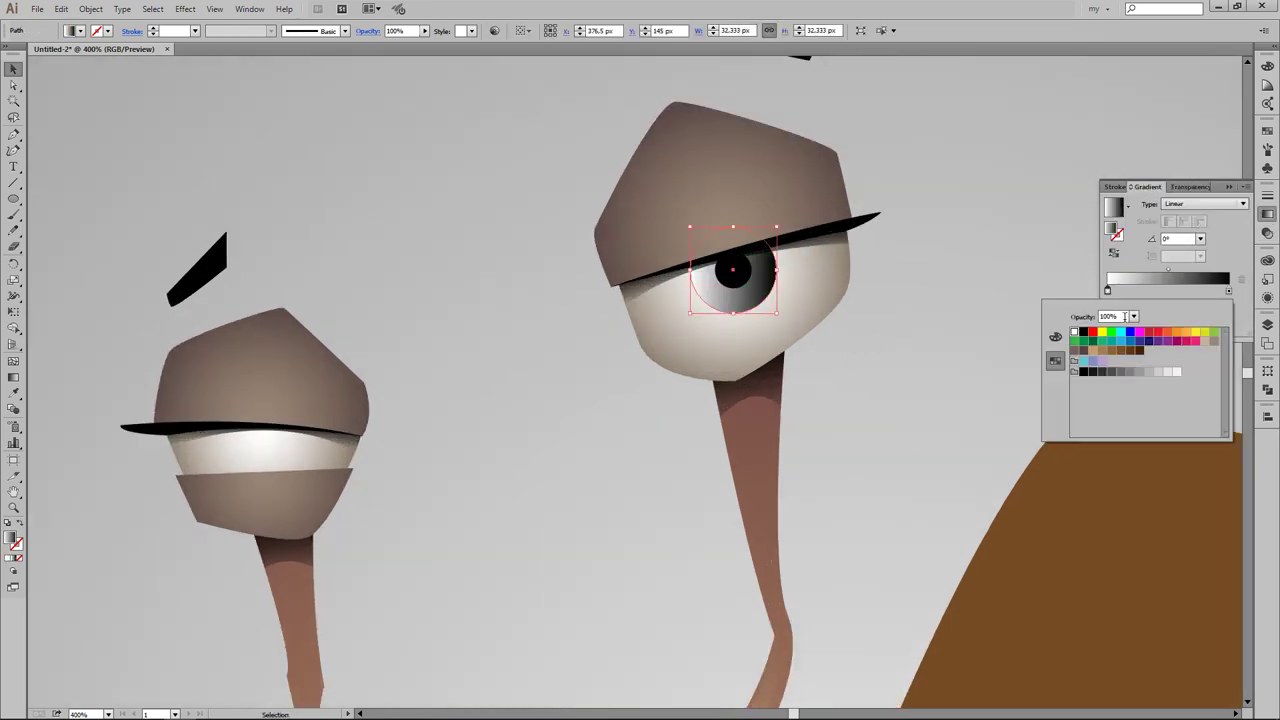
pyautogui.click(1110, 350)
pyautogui.press('g')
pyautogui.moveTo(740, 316)
pyautogui.mouseDown()
pyautogui.moveTo(728, 250)
pyautogui.moveTo(697, 292)
pyautogui.moveTo(738, 275)
pyautogui.mouseUp()
# Step: Duplicate the pupil as a white-to-black gradient highlight and open its transparency settings for Screen blending
pyautogui.press('v')
pyautogui.click(80, 30)
pyautogui.click(30, 54)
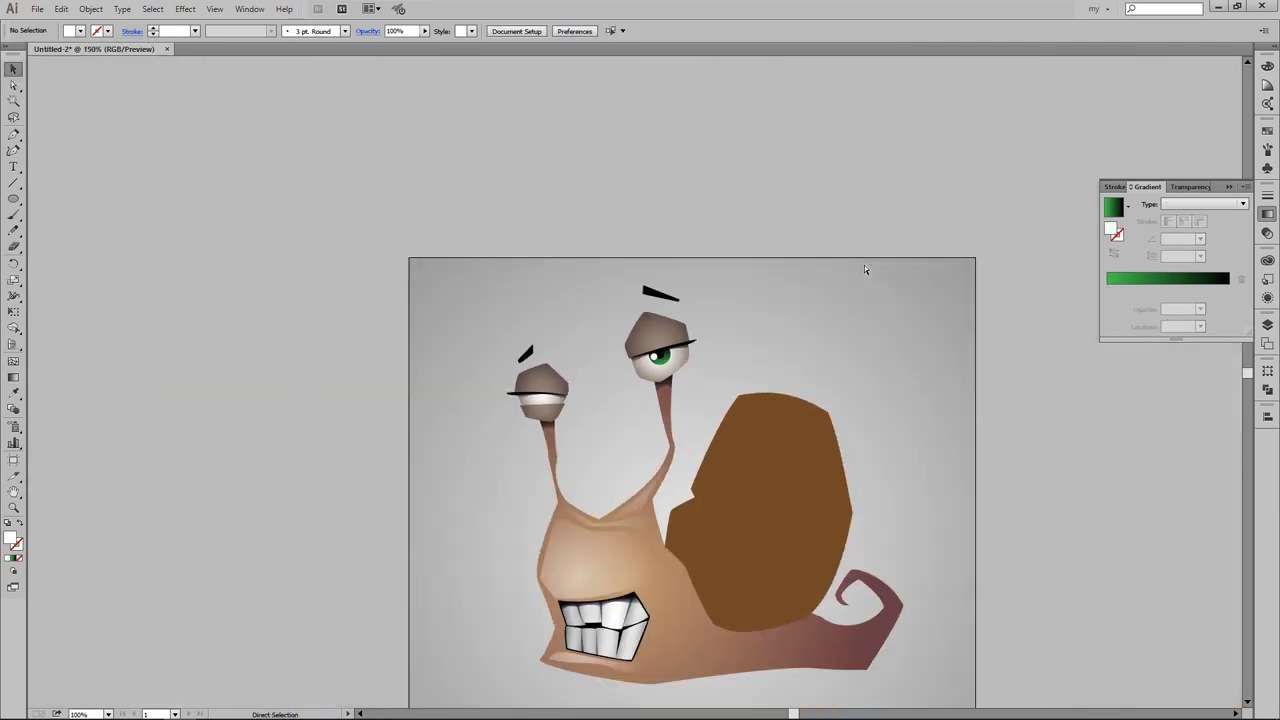
pyautogui.scroll(-2, 623, 385)
pyautogui.scroll(2, 623, 385)
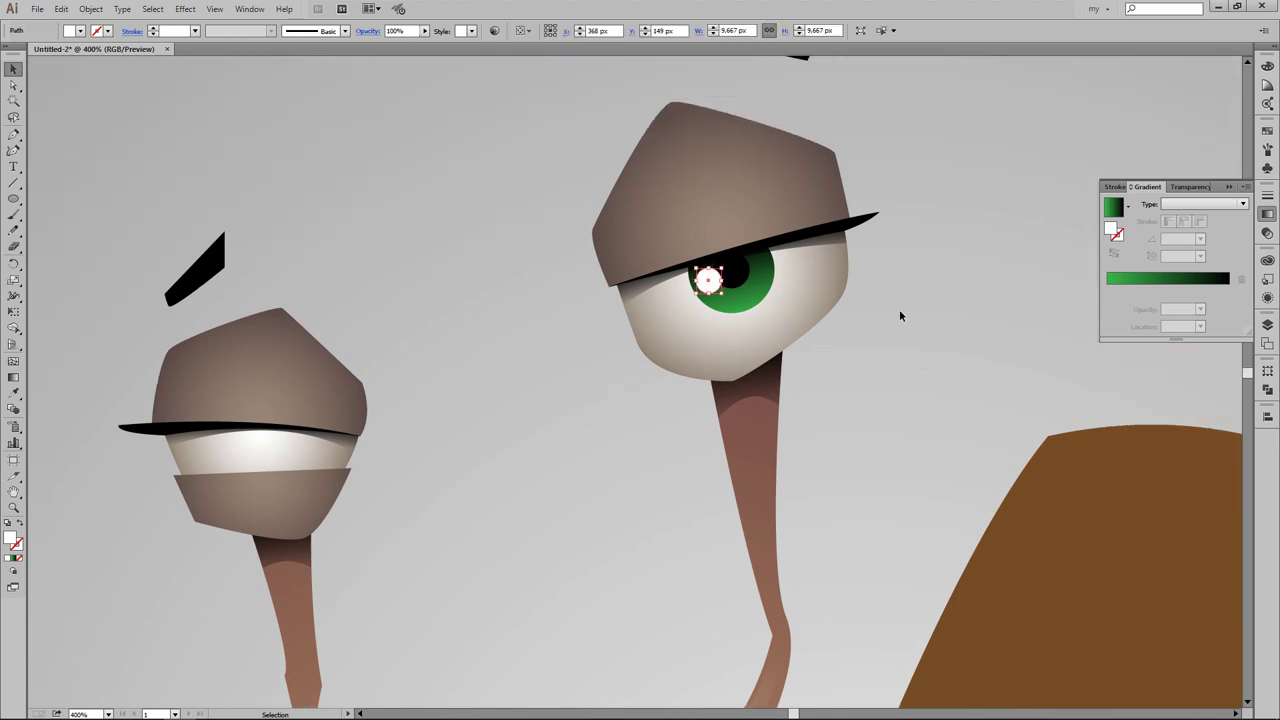
pyautogui.scroll(-9, 714, 386)
pyautogui.press('.')
pyautogui.scroll(3, 680, 466)
pyautogui.scroll(4, 680, 466)
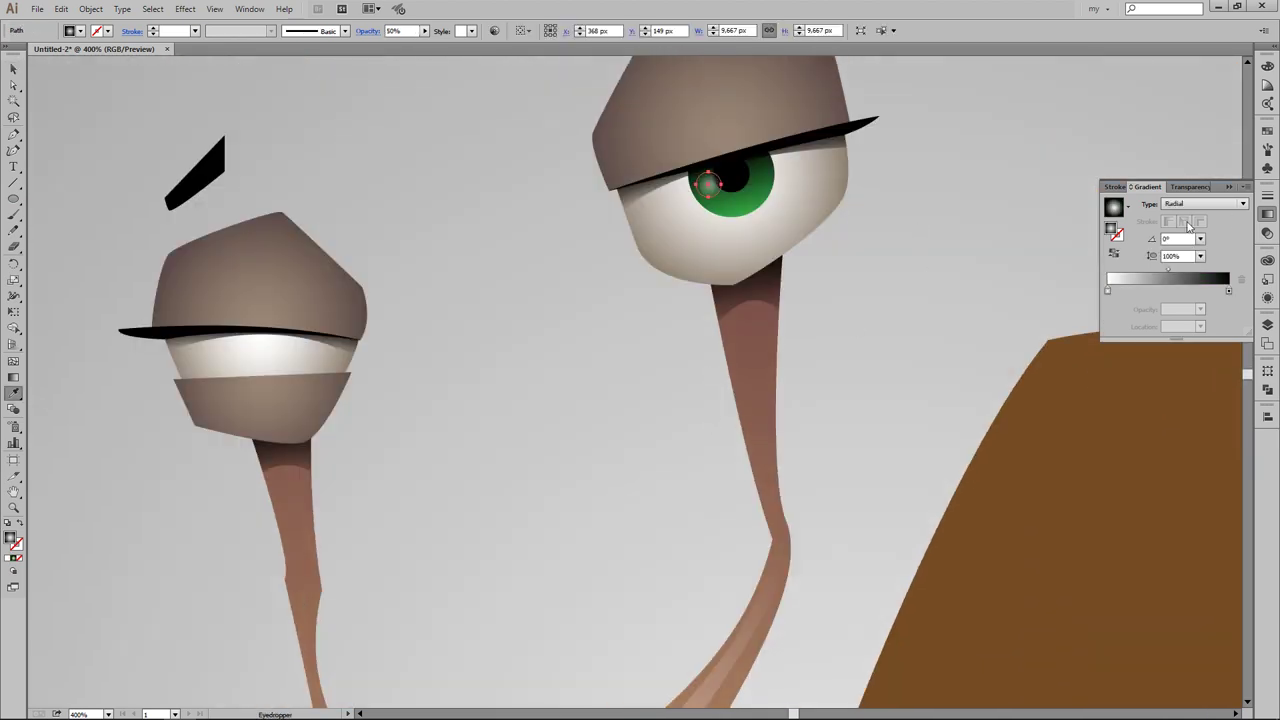
pyautogui.press('5')
pyautogui.press('i')
pyautogui.click(1188, 187)
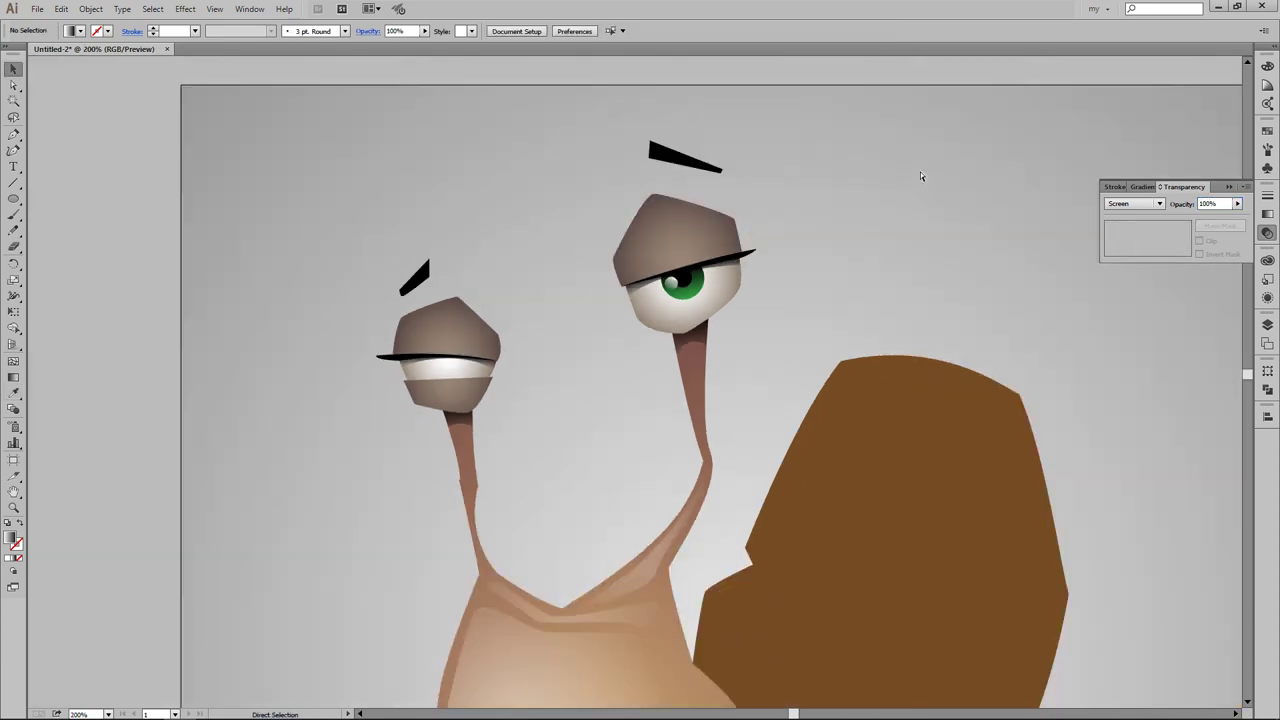
# Step: Position the highlight circles on the right iris near the pupil
pyautogui.hotkey('ctrl', '=')
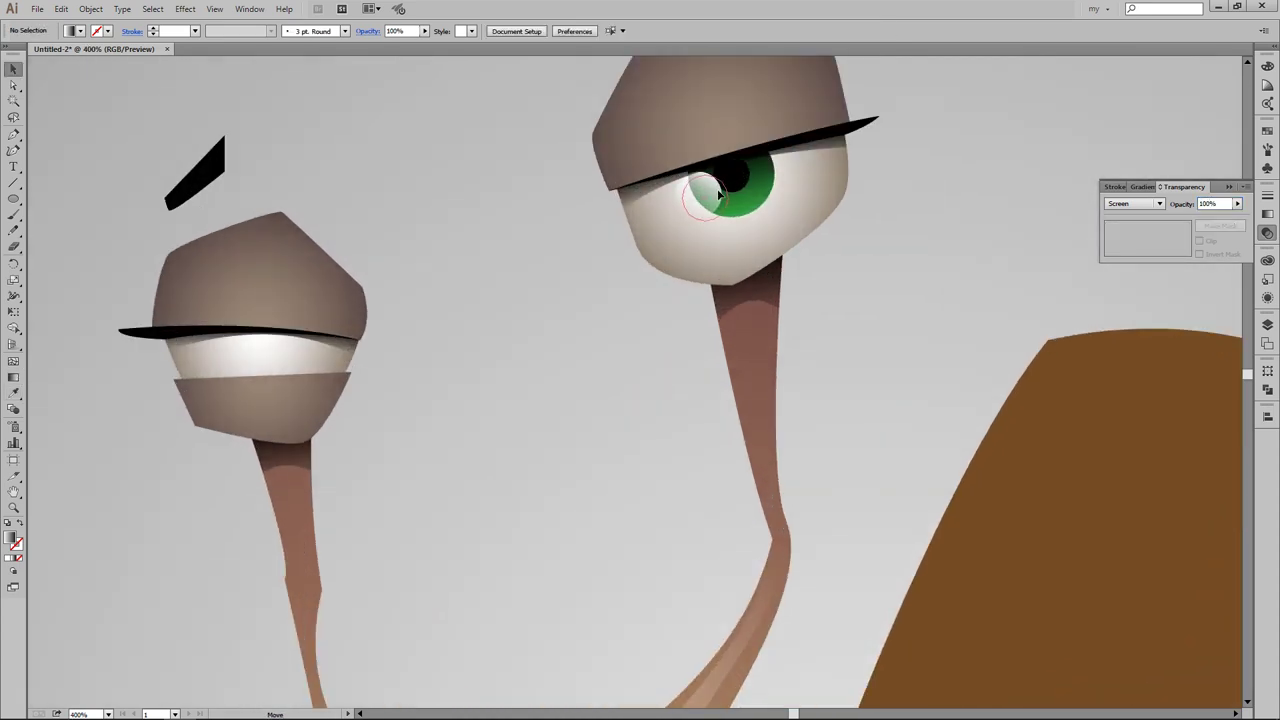
pyautogui.click(700, 192)
pyautogui.moveTo(700, 192); pyautogui.dragTo(748, 182)
pyautogui.click(905, 176)
pyautogui.click(745, 180)
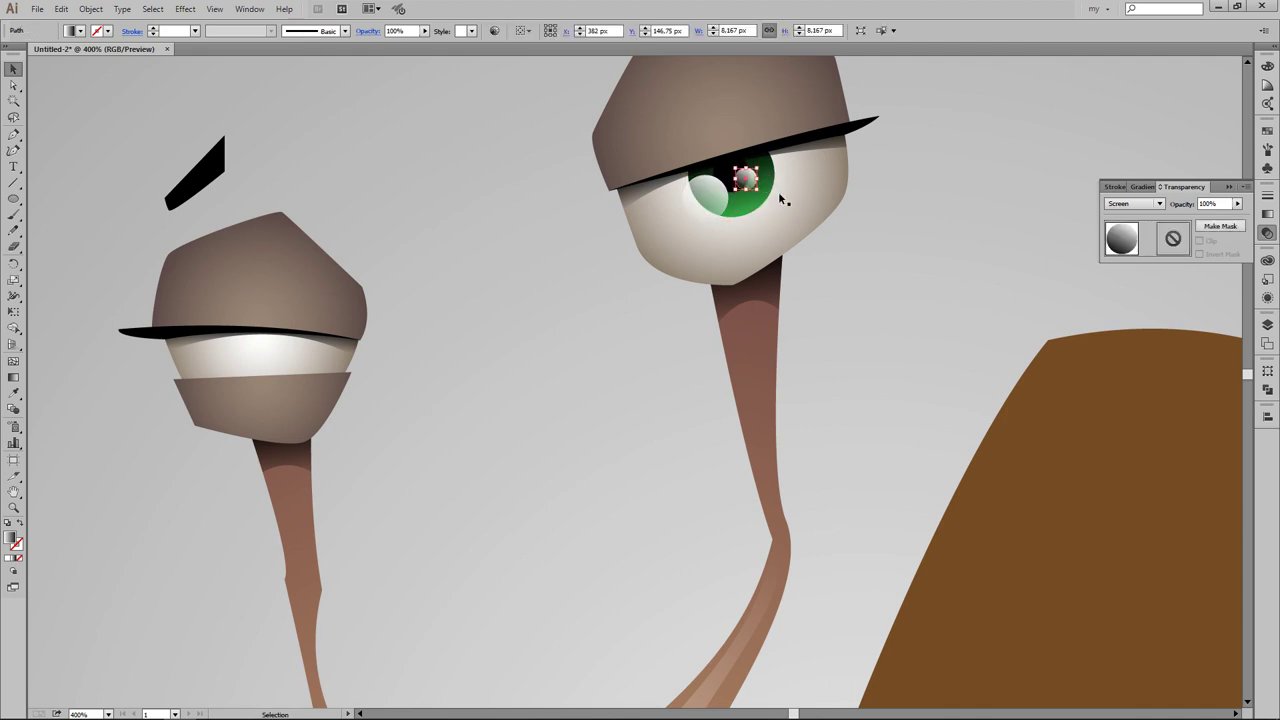
pyautogui.click(962, 168)
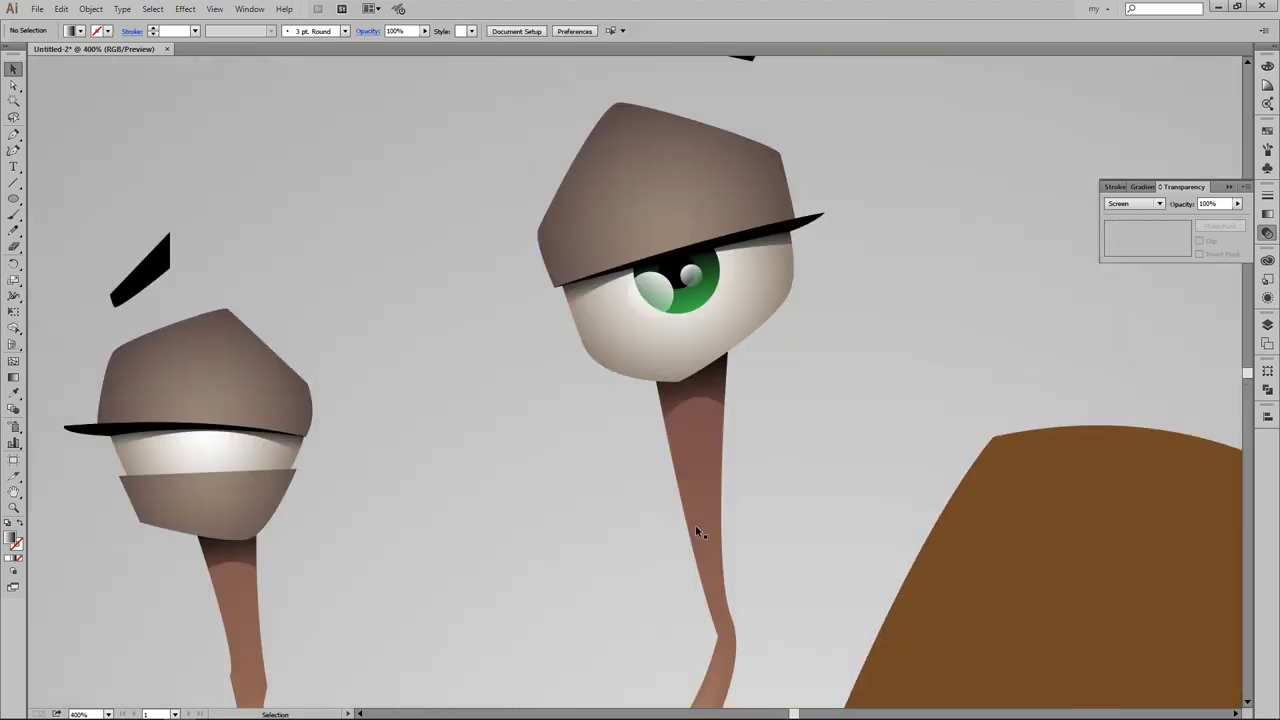
pyautogui.click(652, 290)
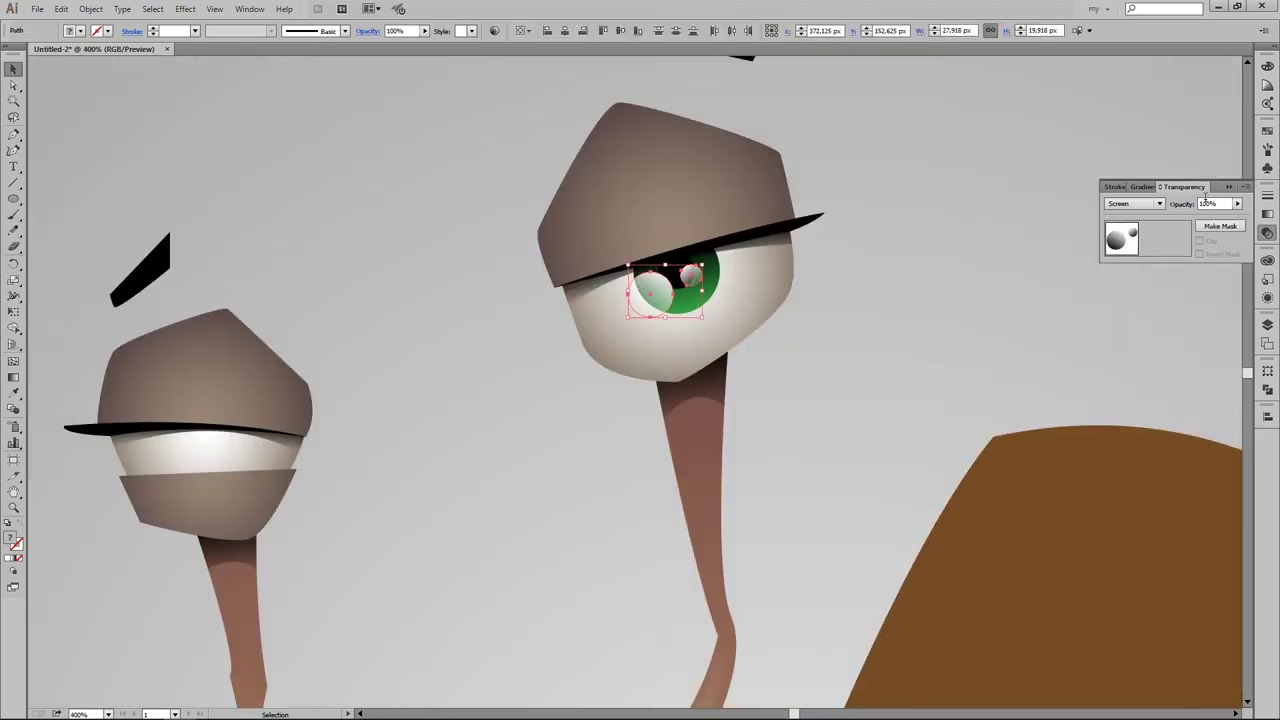
# Step: Set both eye highlights to 70% opacity
pyautogui.write('70')
pyautogui.press('Return')
pyautogui.hotkey('ctrl', '-')
pyautogui.hotkey('ctrl', '-')
pyautogui.hotkey('ctrl', '-')
pyautogui.hotkey('ctrl', '=')
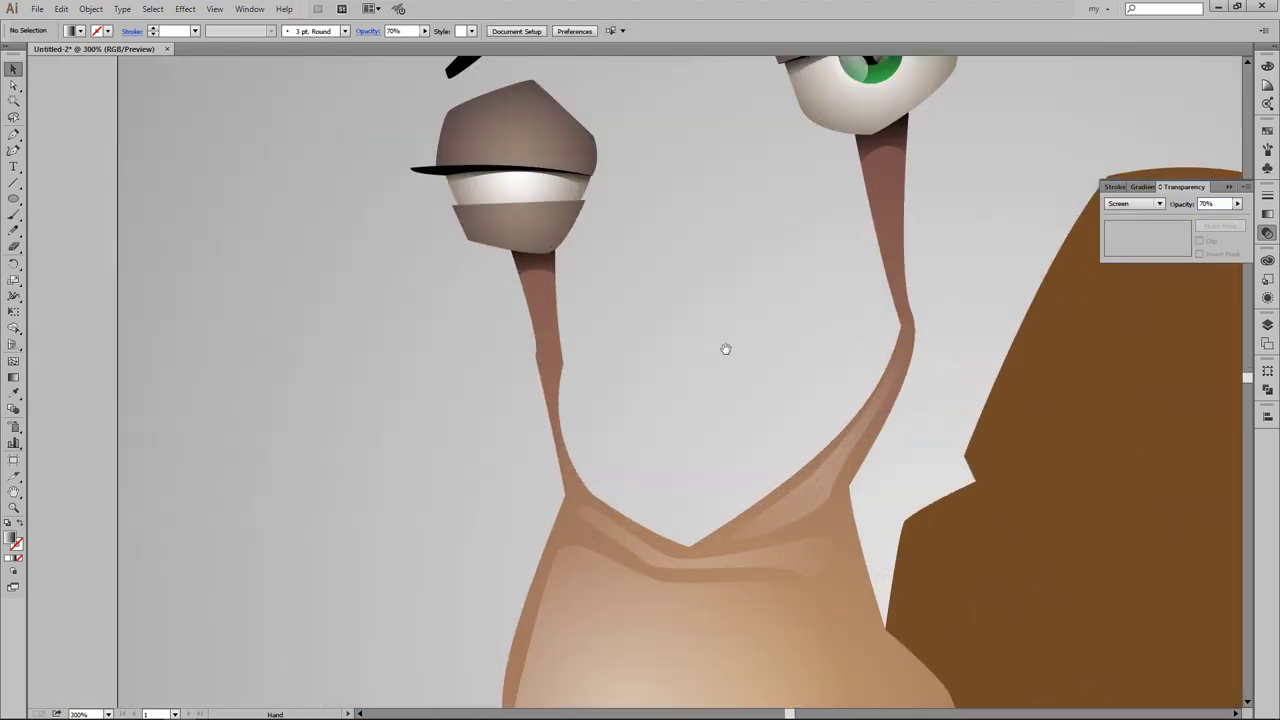
pyautogui.hotkey('ctrl', '=')
pyautogui.click(929, 202)
pyautogui.hotkey('ctrl', '-')
pyautogui.hotkey('ctrl', '-')
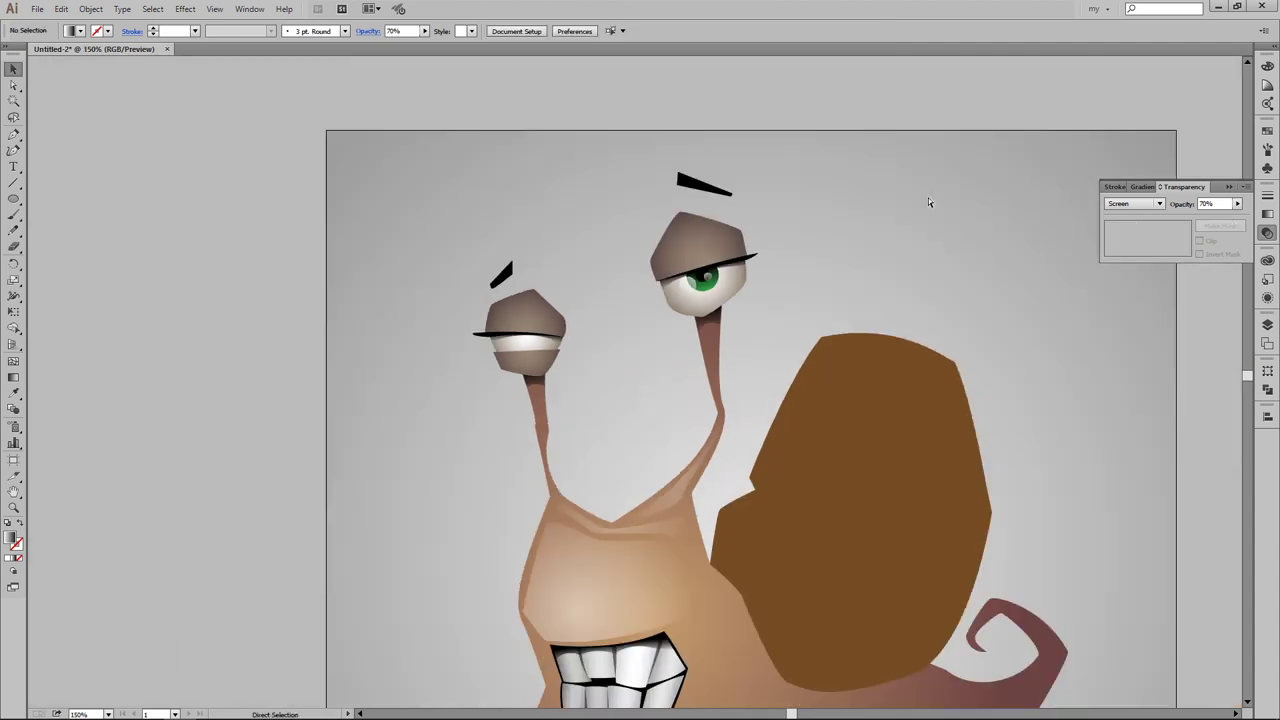
pyautogui.hotkey('ctrl', '=')
pyautogui.hotkey('ctrl', '=')
# Step: Copy the right iris and pupil, shrink the copy, and place it in the left eye
pyautogui.click(766, 170)
pyautogui.hotkey('ctrl', 'c')
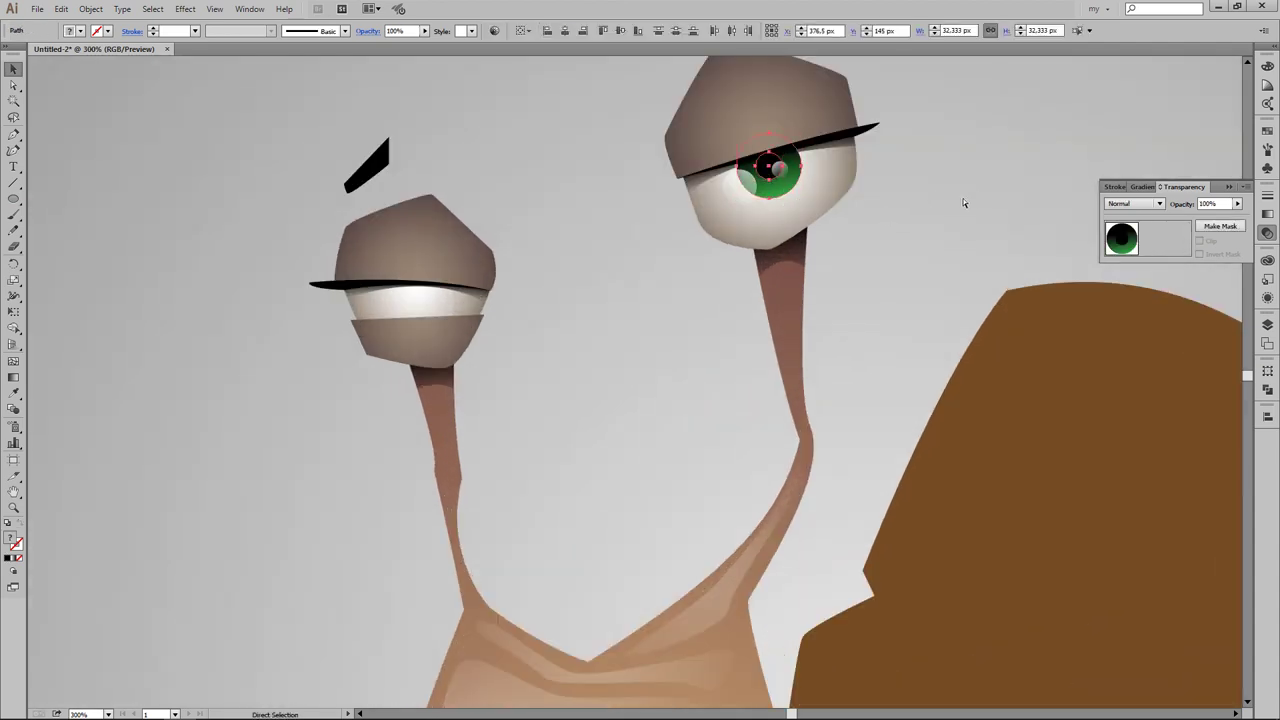
pyautogui.hotkey('ctrl', 'v')
pyautogui.moveTo(553, 288); pyautogui.dragTo(553, 288)
pyautogui.moveTo(545, 310); pyautogui.dragTo(430, 306)
pyautogui.hotkey('ctrl', '-')
pyautogui.hotkey('ctrl', '=')
# Step: Copy the right eye's highlight onto the left eye and review the finished snail
pyautogui.click(765, 125)
pyautogui.moveTo(765, 125); pyautogui.dragTo(424, 265)
pyautogui.click(564, 289)
pyautogui.hotkey('ctrl', '-')
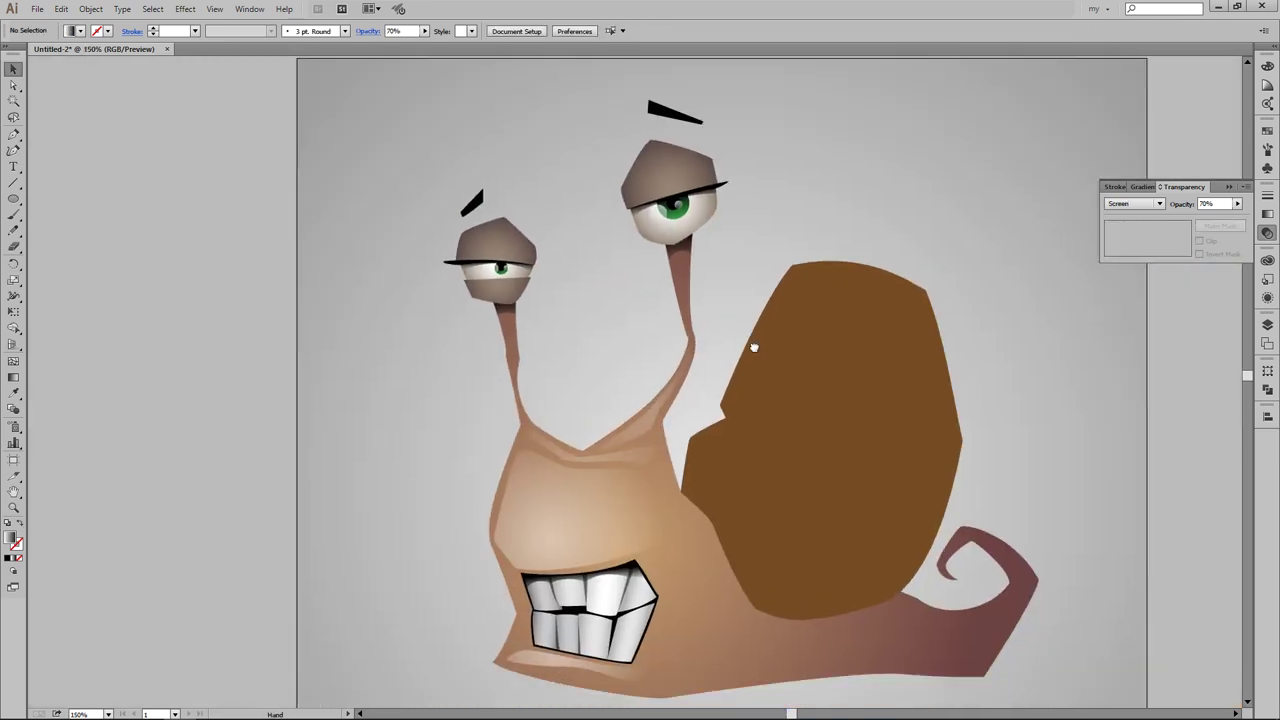
pyautogui.hotkey('ctrl', '=')
pyautogui.scroll(3, 418, 310)
pyautogui.hotkey('ctrl', '-')
pyautogui.hotkey('ctrl', '-')
pyautogui.hotkey('ctrl', '-')
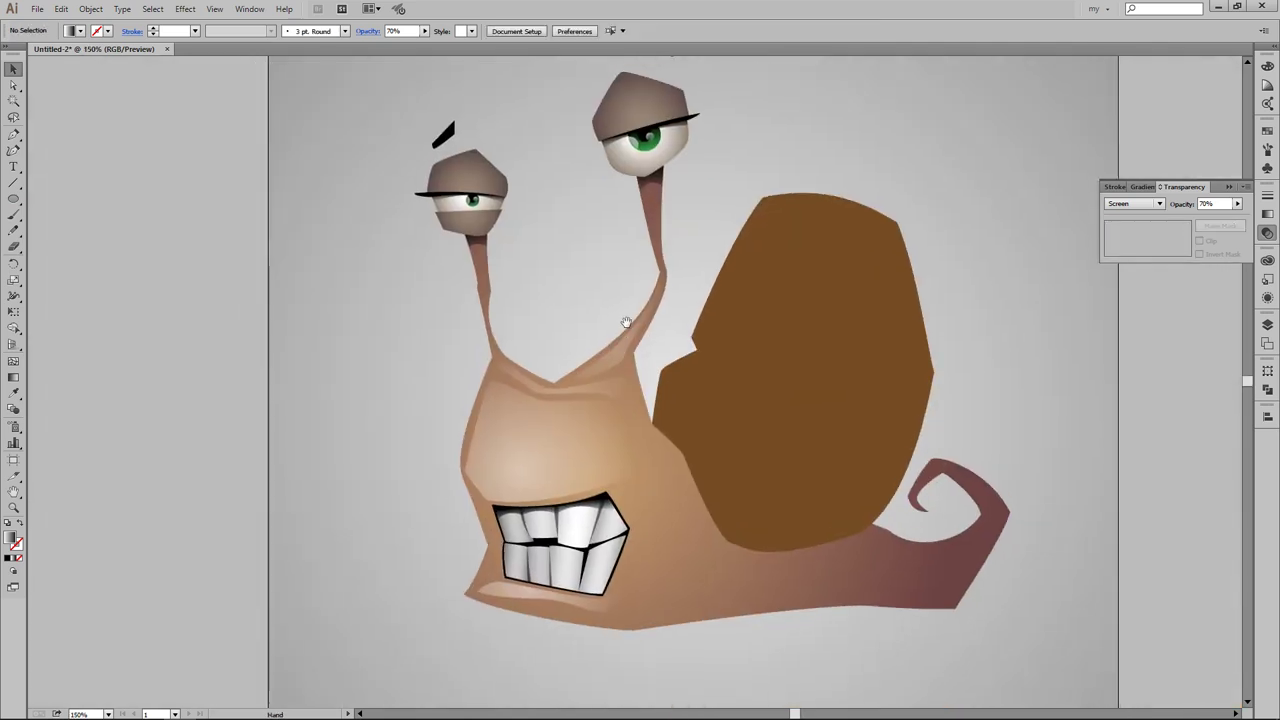
pyautogui.scroll(-2, 863, 366)
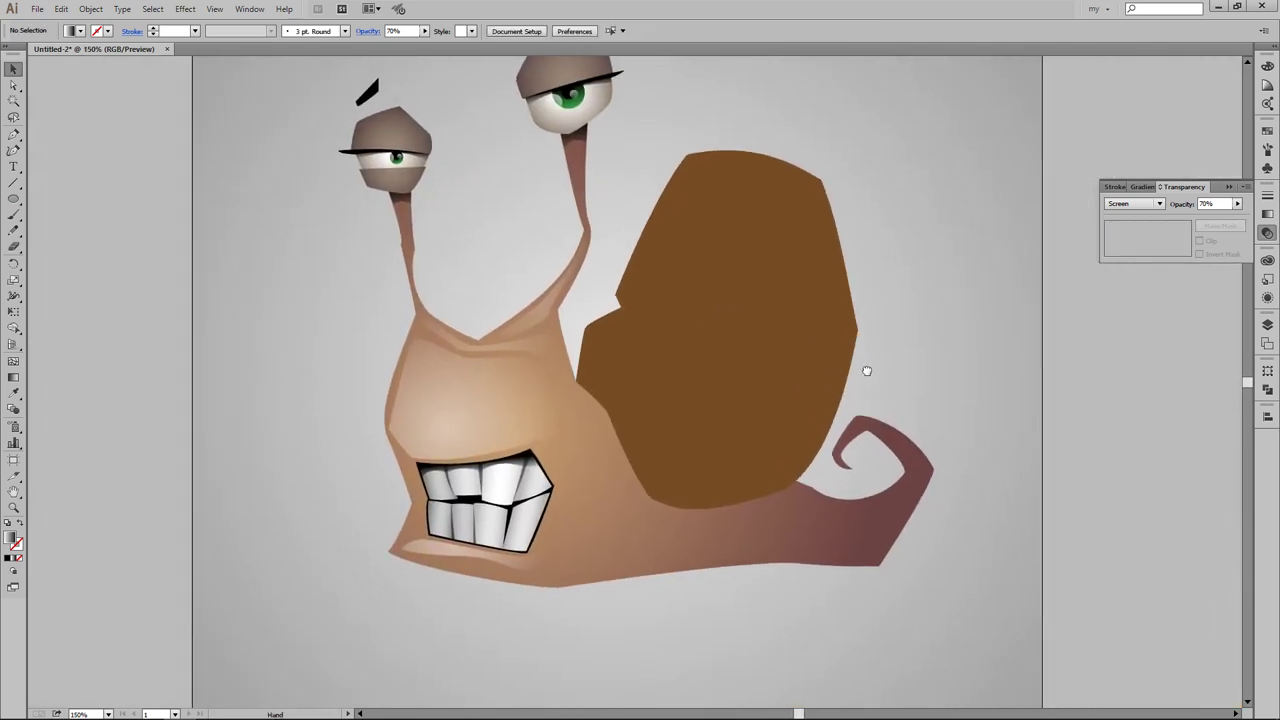
pyautogui.scroll(3, 656, 525)
pyautogui.scroll(2, 768, 449)
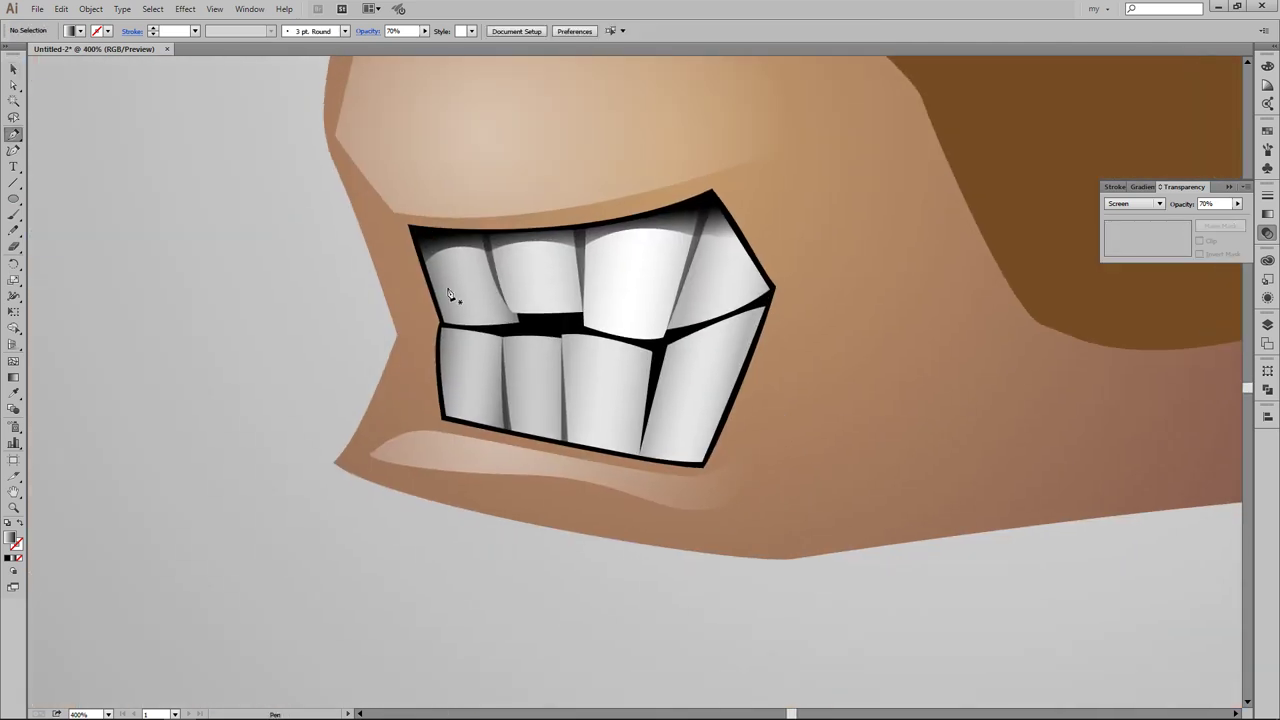
# Step: Draw a shadow shape along the lower teeth and give it a vertical gradient
pyautogui.click(440, 391)
pyautogui.moveTo(565, 418); pyautogui.dragTo(572, 435)
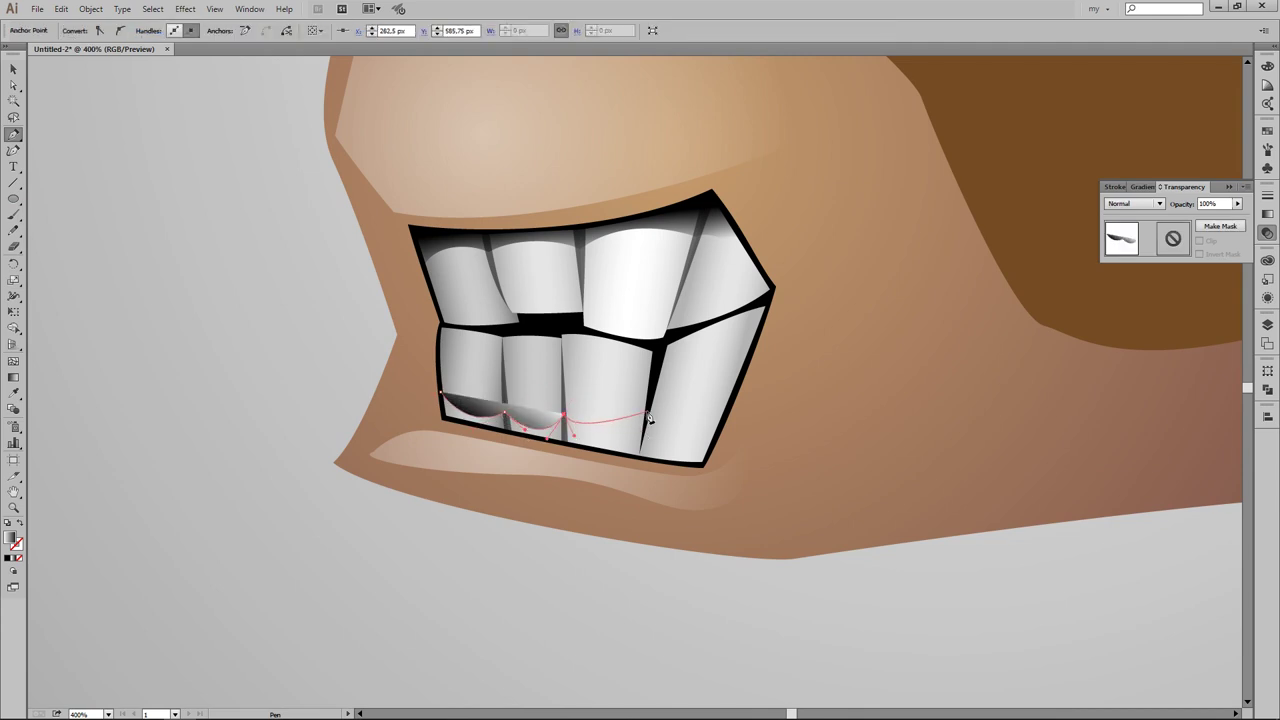
pyautogui.moveTo(648, 416); pyautogui.dragTo(652, 437)
pyautogui.moveTo(770, 345); pyautogui.dragTo(755, 370)
pyautogui.click(701, 465)
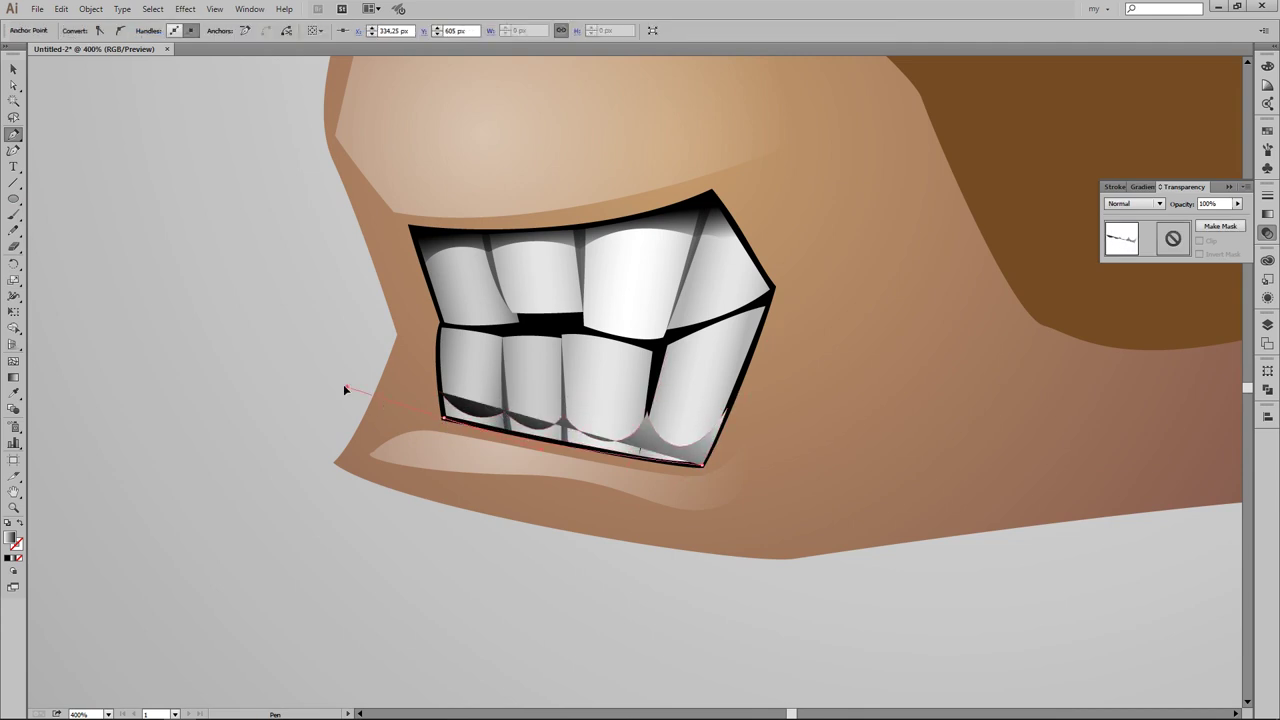
pyautogui.click(442, 412)
pyautogui.press('g')
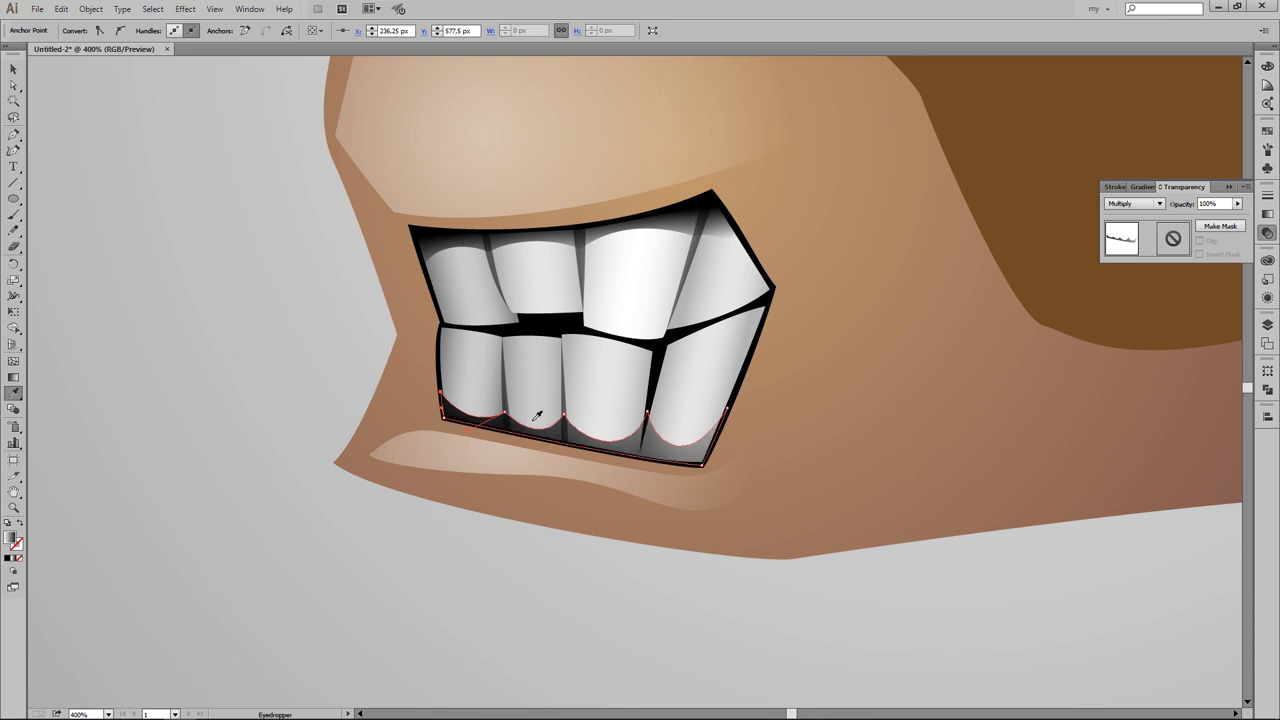
pyautogui.moveTo(581, 412)
pyautogui.mouseDown()
pyautogui.moveTo(576, 450)
pyautogui.moveTo(580, 429)
pyautogui.mouseUp()
pyautogui.press('v')
pyautogui.click(575, 596)
# Step: Redirect the lower-left tooth's gradient across its width and review its stop colours
pyautogui.hotkey('ctrl', '0')
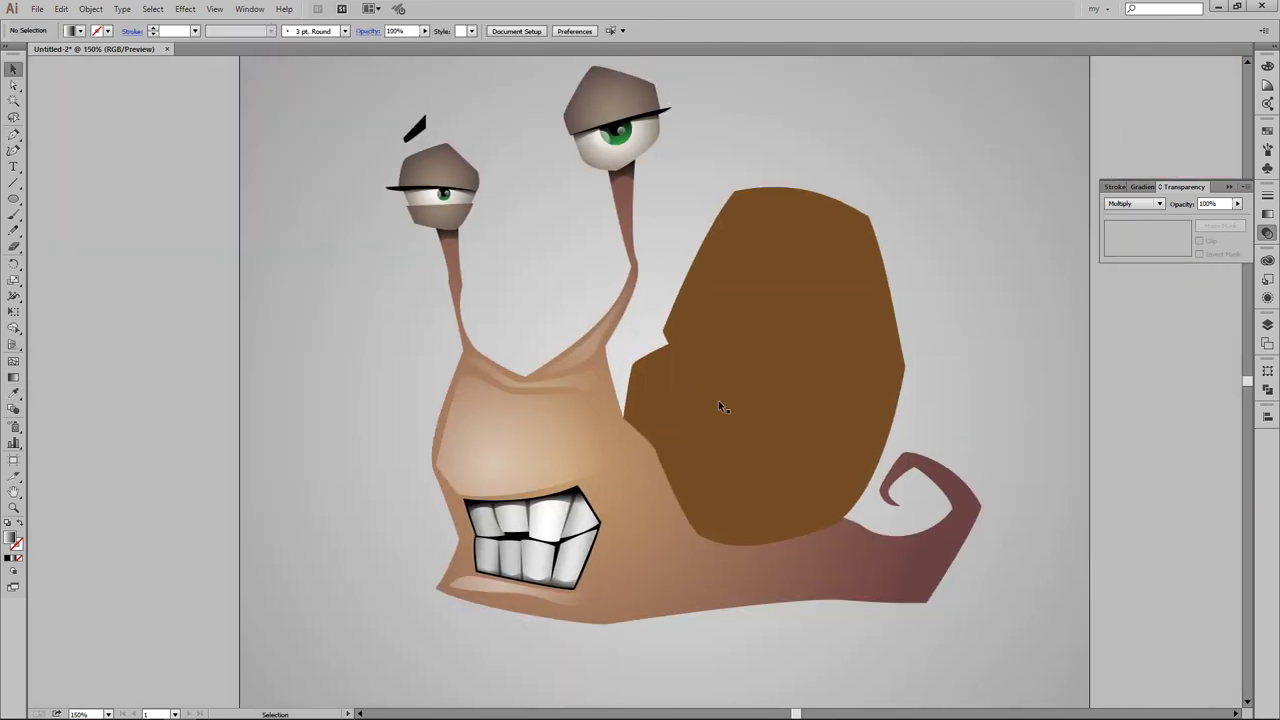
pyautogui.scroll(3, 566, 453)
pyautogui.moveTo(566, 453); pyautogui.dragTo(606, 408)
pyautogui.click(466, 443)
pyautogui.press('g')
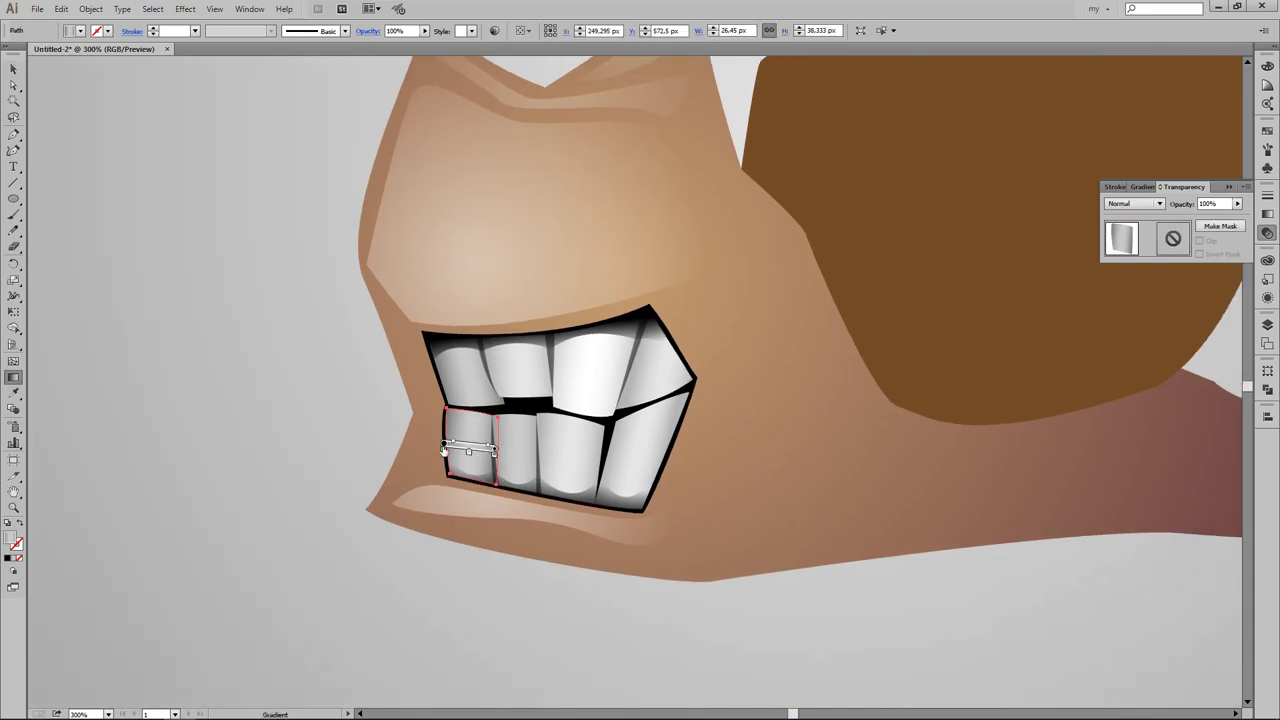
pyautogui.doubleClick(447, 448)
pyautogui.press('Escape')
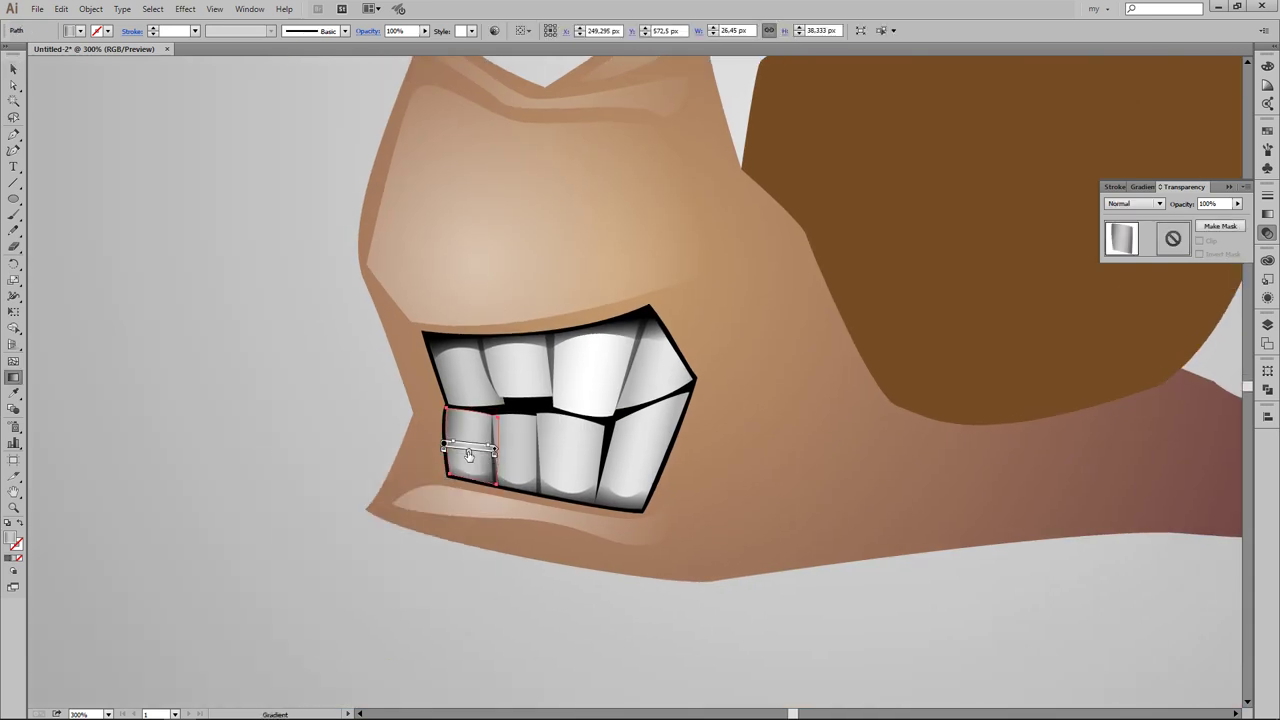
# Step: Copy the grey gradient onto the second lower tooth and the upper-left tooth
pyautogui.keyDown('ctrl'); pyautogui.click(518, 448); pyautogui.keyUp('ctrl')
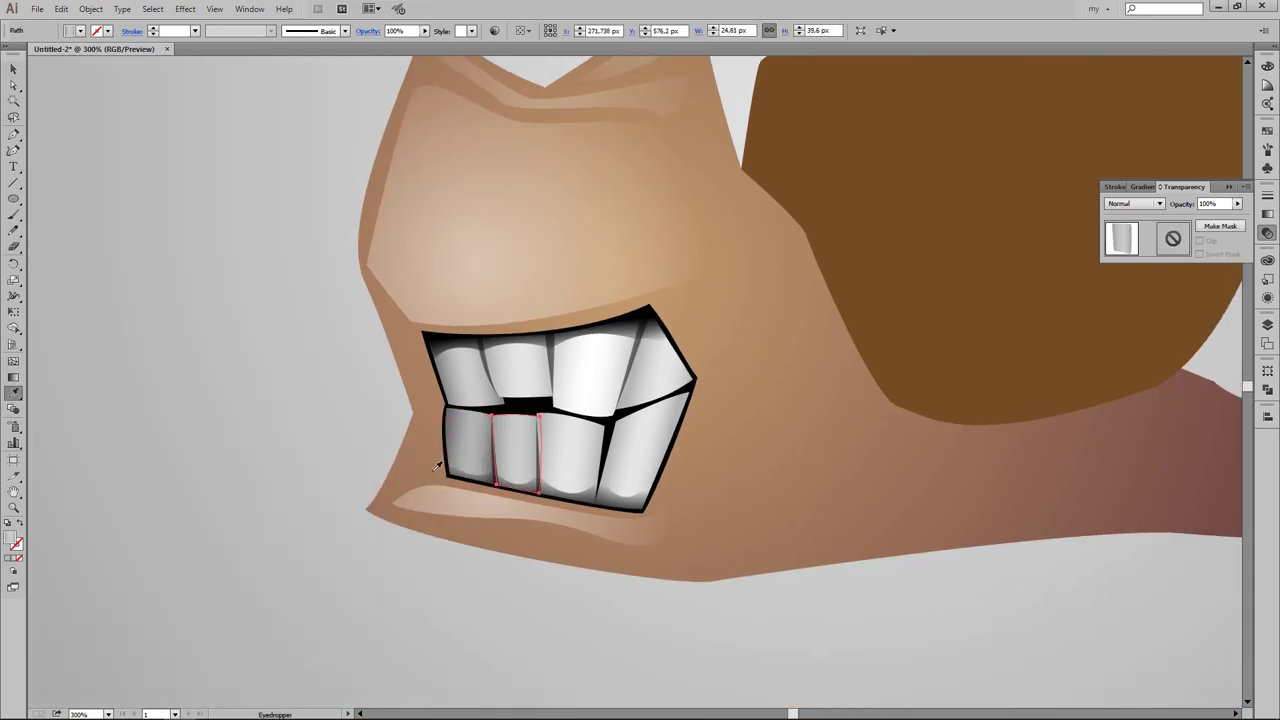
pyautogui.click(472, 440)
pyautogui.click(465, 370)
pyautogui.press('i')
pyautogui.click(612, 405)
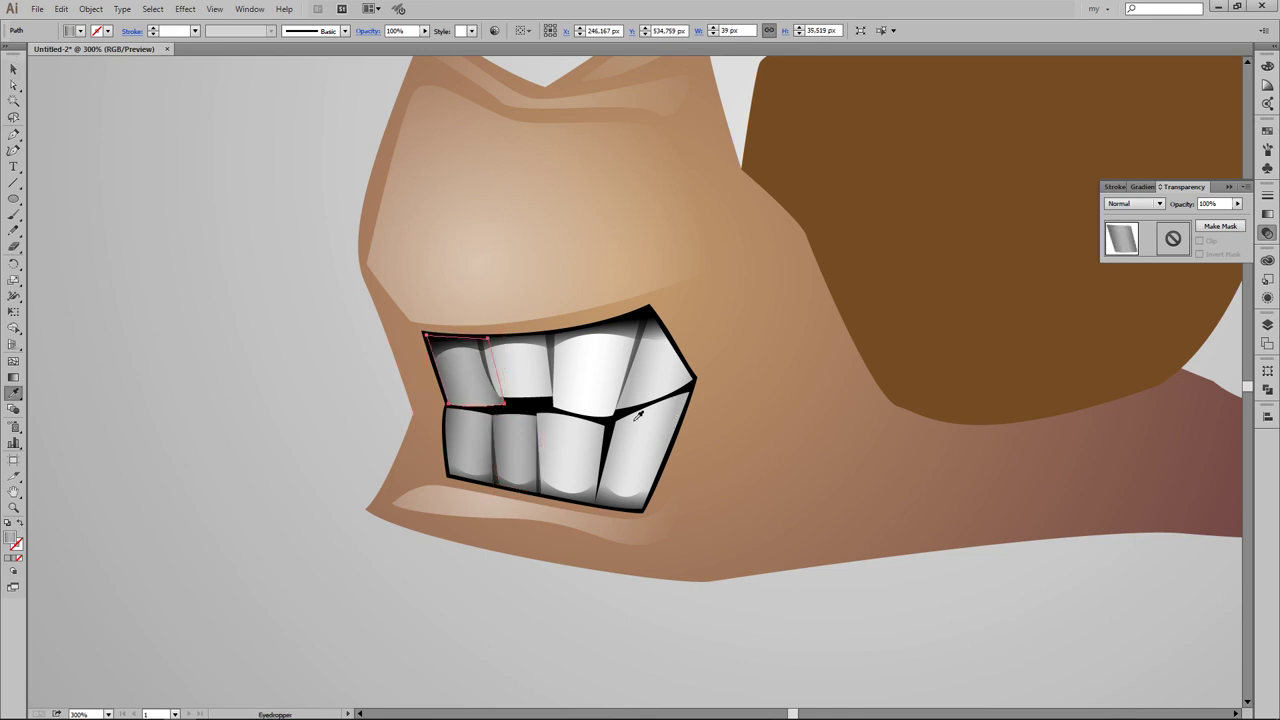
# Step: Re-tune the lower-left tooth's gradient stops, then deselect and zoom out
pyautogui.keyDown('ctrl'); pyautogui.click(475, 455); pyautogui.keyUp('ctrl')
pyautogui.press('g')
pyautogui.doubleClick(445, 452)
pyautogui.press('Escape')
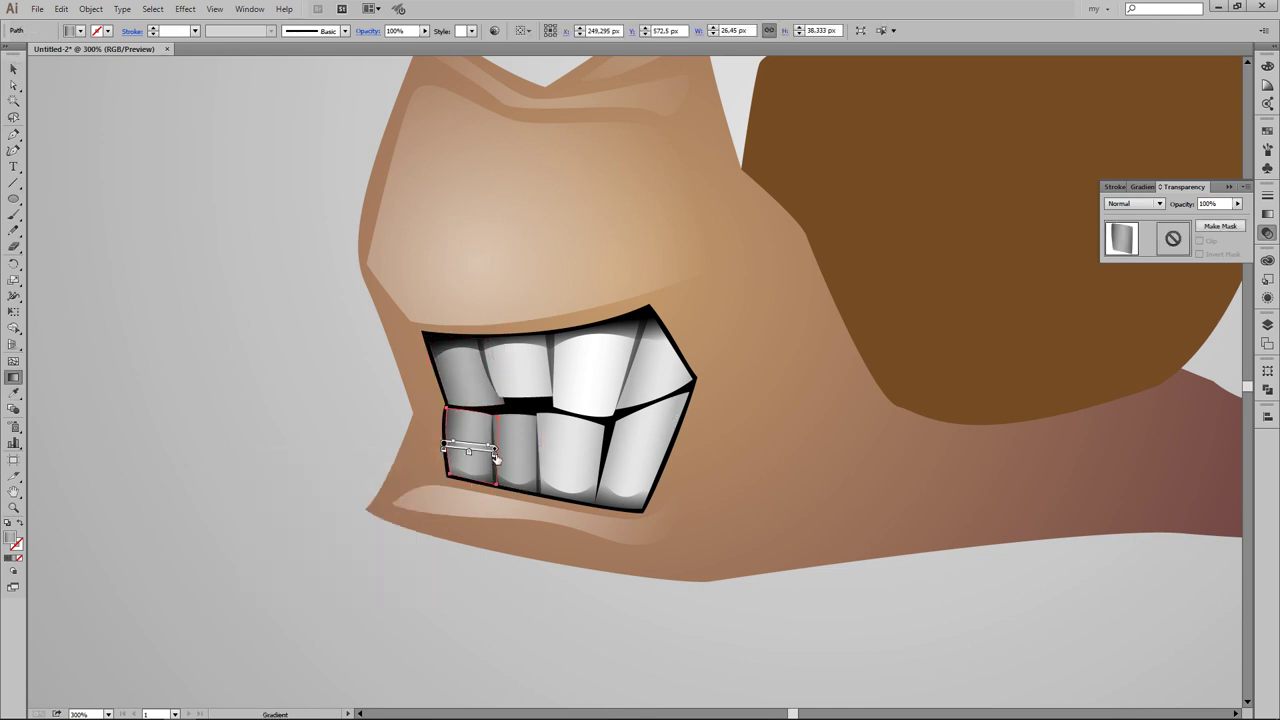
pyautogui.doubleClick(493, 452)
pyautogui.press('Escape')
pyautogui.keyDown('ctrl'); pyautogui.click(585, 595); pyautogui.keyUp('ctrl')
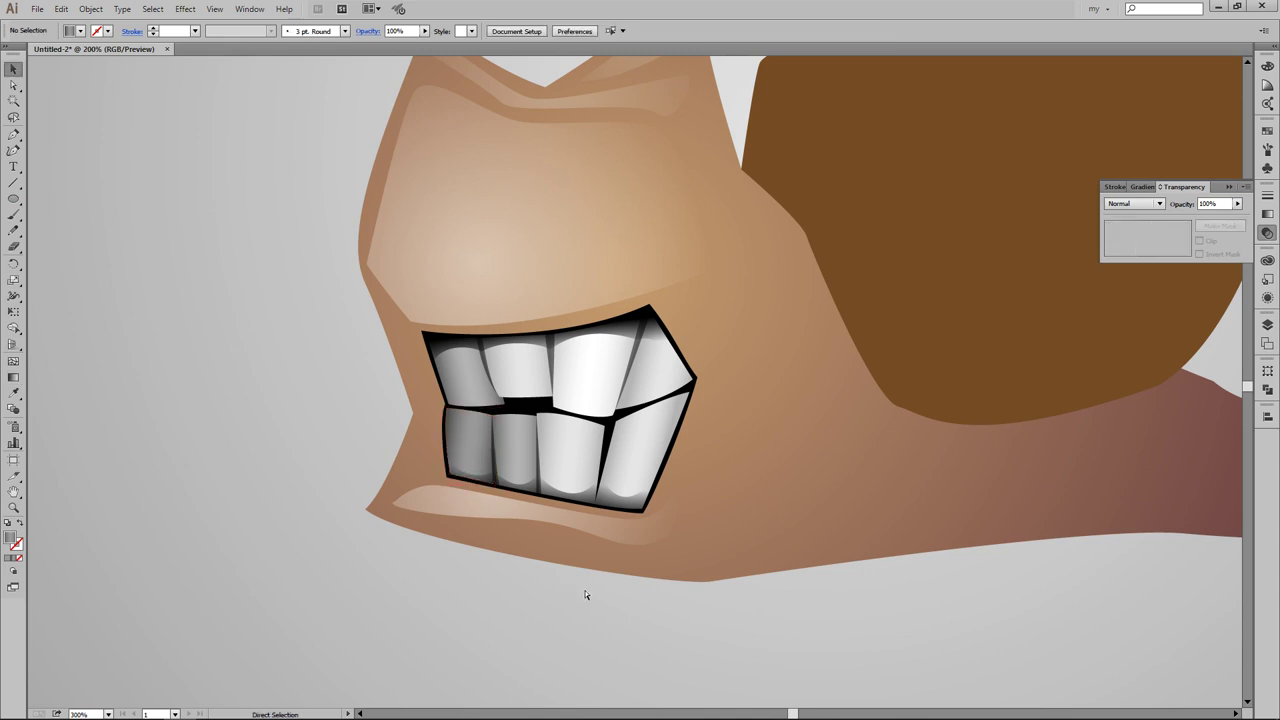
pyautogui.hotkey('ctrl', '0')
pyautogui.scroll(2, 723, 385)
pyautogui.scroll(2, 723, 385)
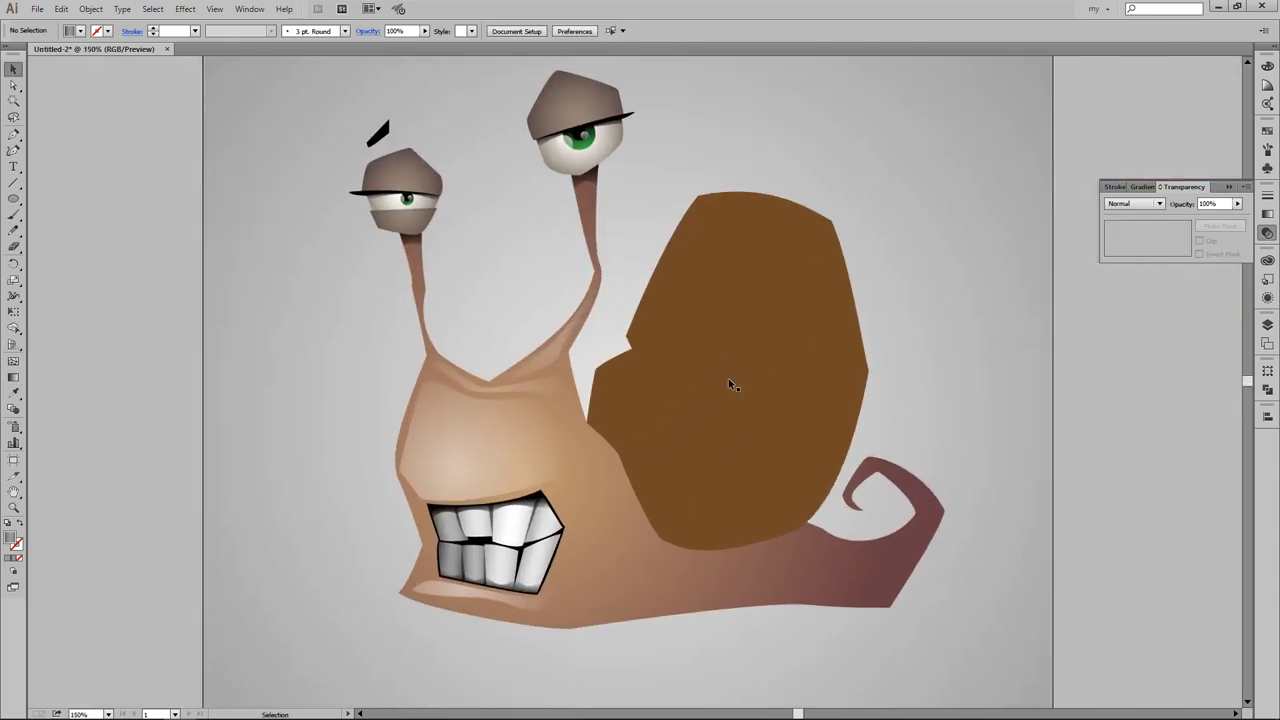
# Step: Pen-draw the opening shape along the shell's lower left edge
pyautogui.press('p')
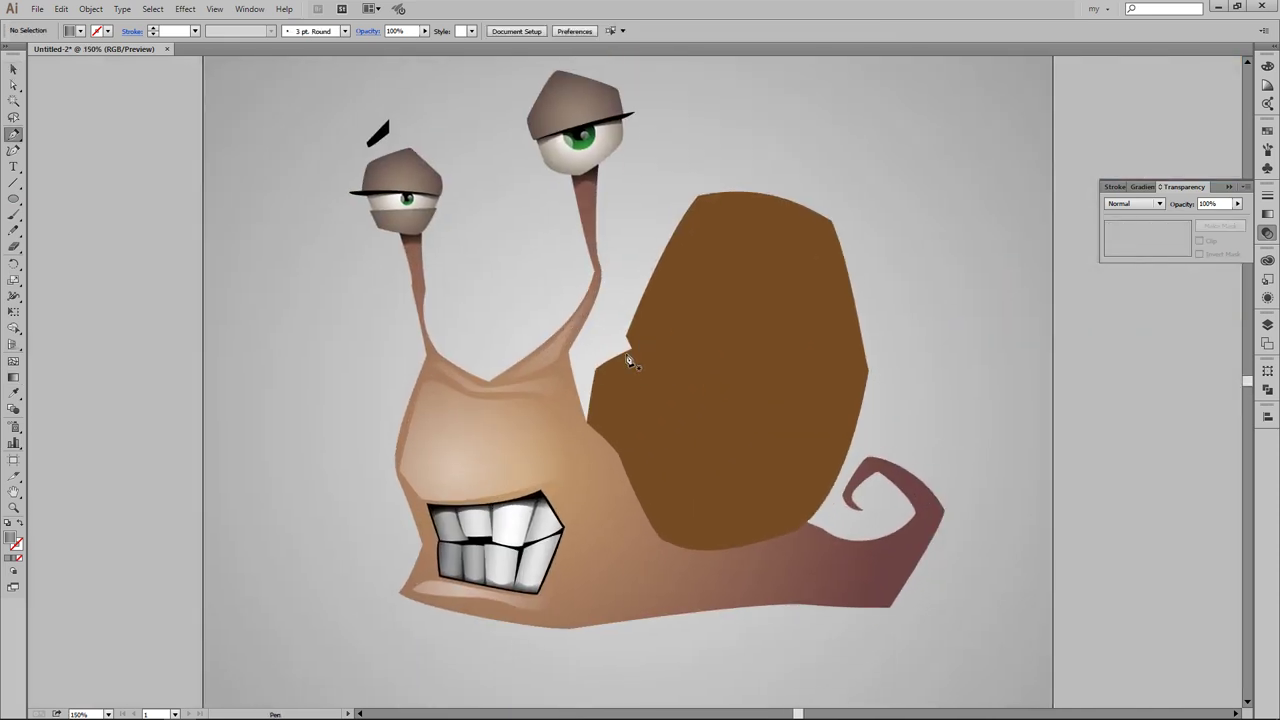
pyautogui.click(589, 372)
pyautogui.moveTo(605, 376); pyautogui.dragTo(661, 410)
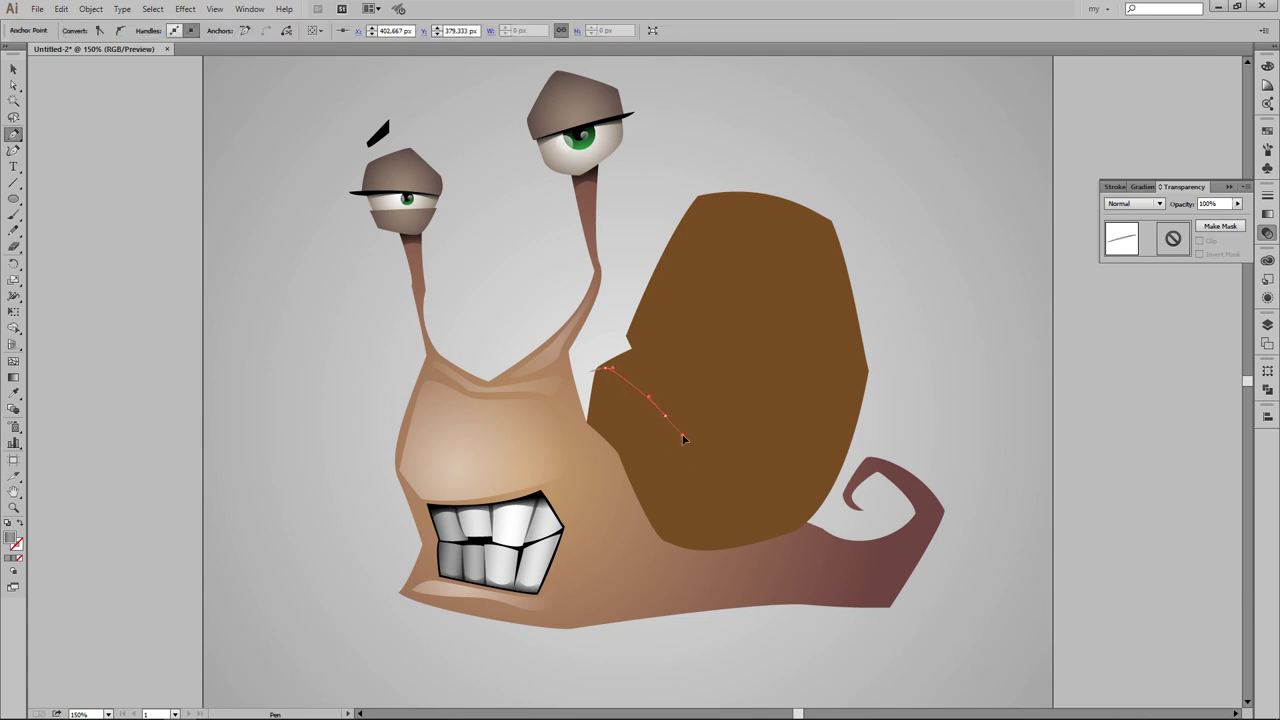
pyautogui.click(700, 567)
pyautogui.click(594, 586)
# Step: Select only the opening shape and eyedrop the shell's brown onto it
pyautogui.click(550, 420)
pyautogui.click(589, 372)
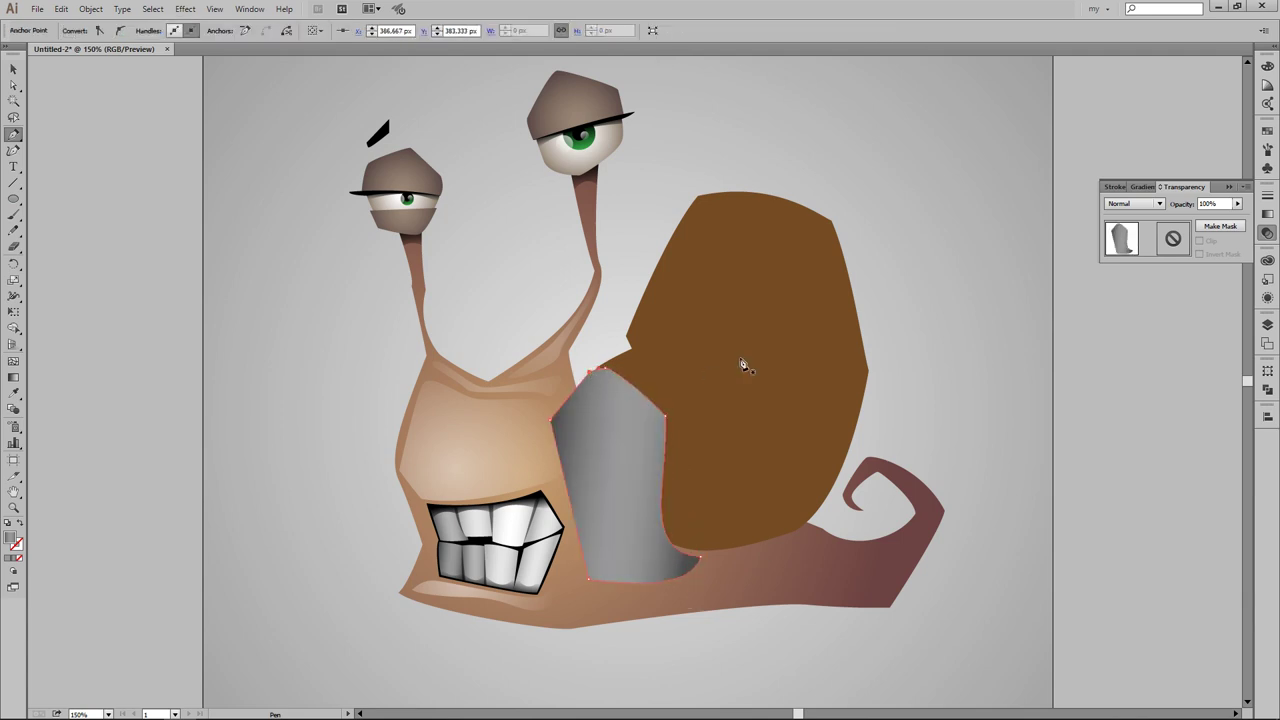
pyautogui.keyDown('ctrl'); pyautogui.keyDown('shift'); pyautogui.click(743, 363); pyautogui.keyUp('shift'); pyautogui.keyUp('ctrl')
pyautogui.click(1267, 389)
pyautogui.keyDown('shift'); pyautogui.click(850, 350); pyautogui.keyUp('shift')
pyautogui.press('i')
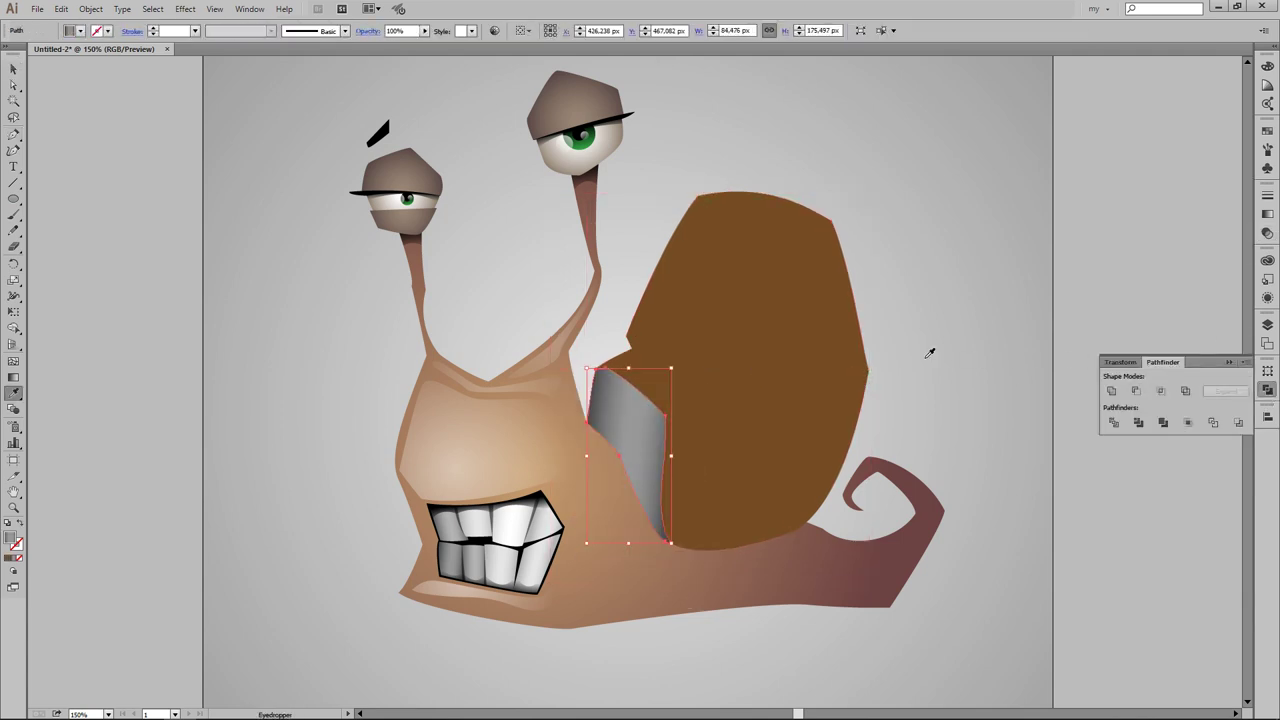
pyautogui.click(790, 344)
# Step: Give the opening a linear gradient with a deep brown left stop
pyautogui.click(1268, 214)
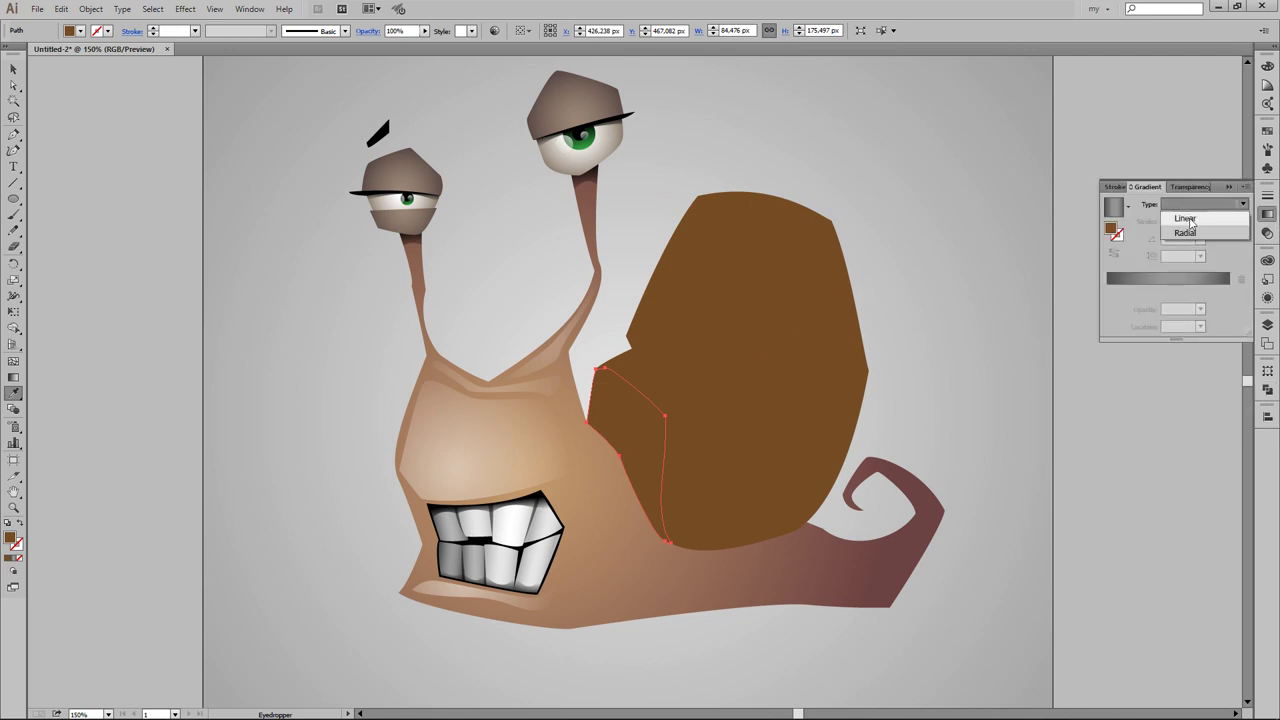
pyautogui.click(1180, 278)
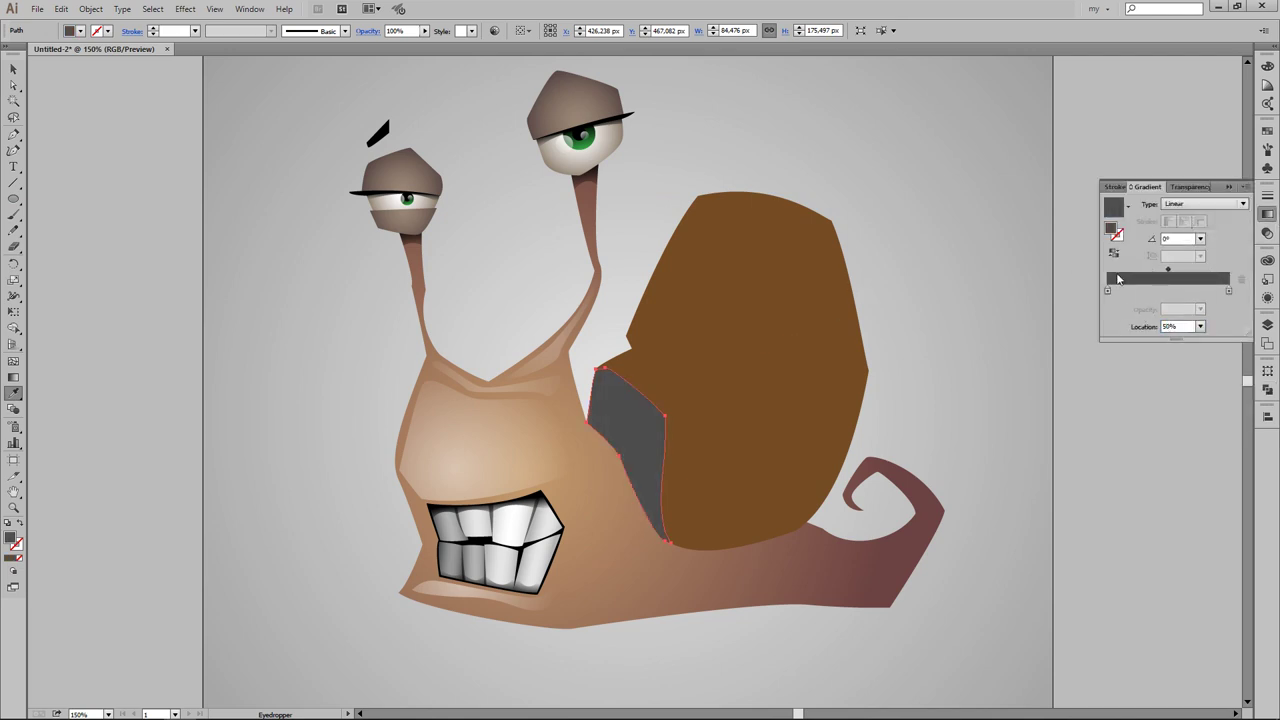
pyautogui.doubleClick(1107, 291)
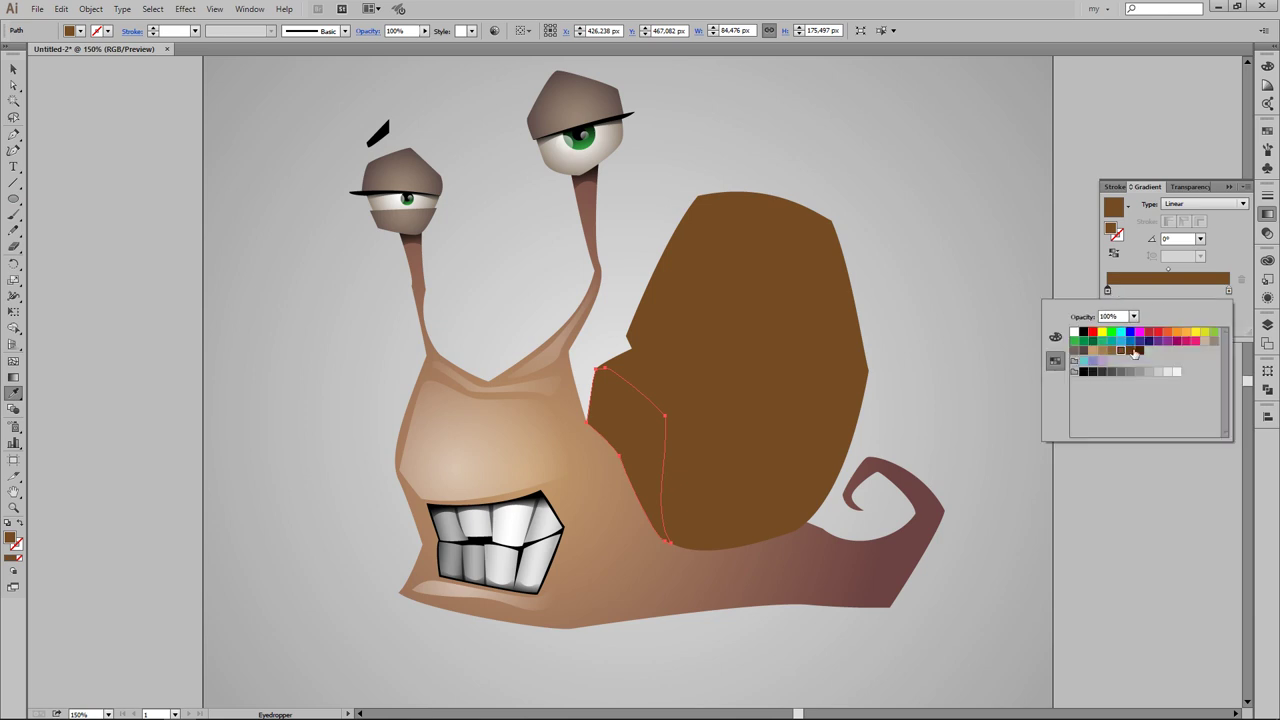
pyautogui.click(1055, 337)
pyautogui.moveTo(1130, 383); pyautogui.dragTo(1115, 387)
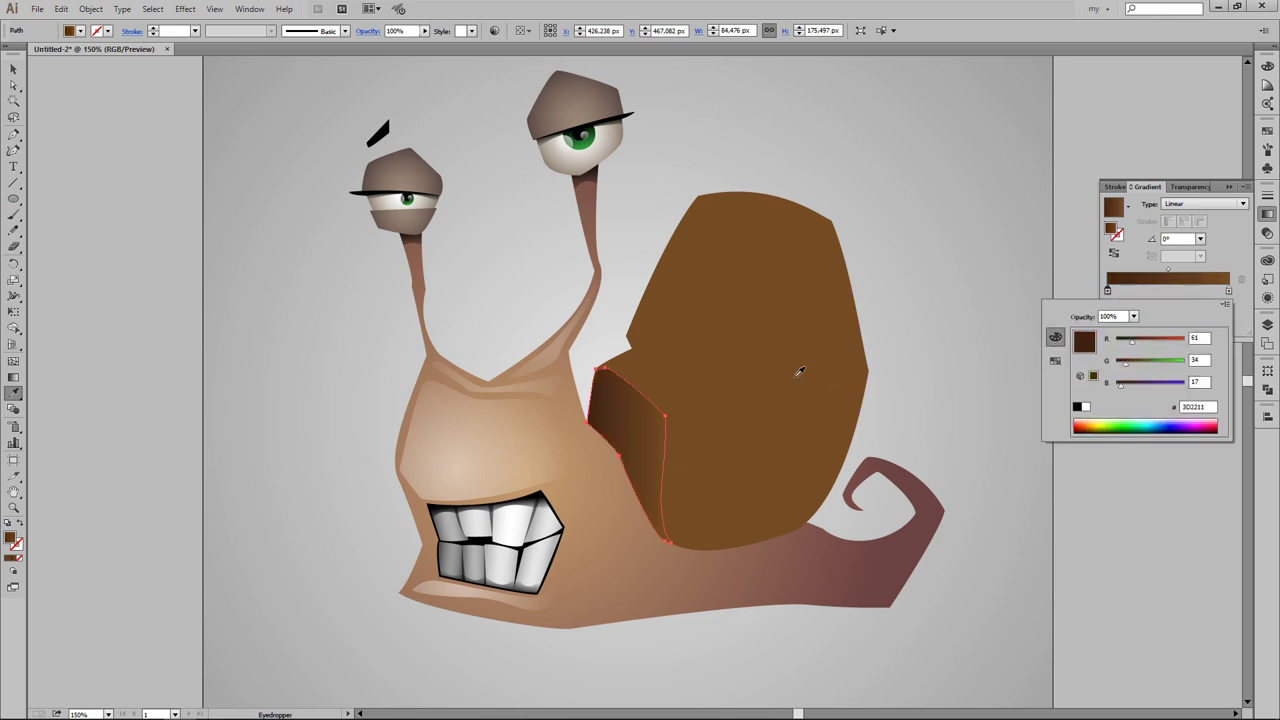
pyautogui.press('v')
pyautogui.click(868, 294)
# Step: Draw a solid black inner shadow shape inside the opening
pyautogui.click(598, 370)
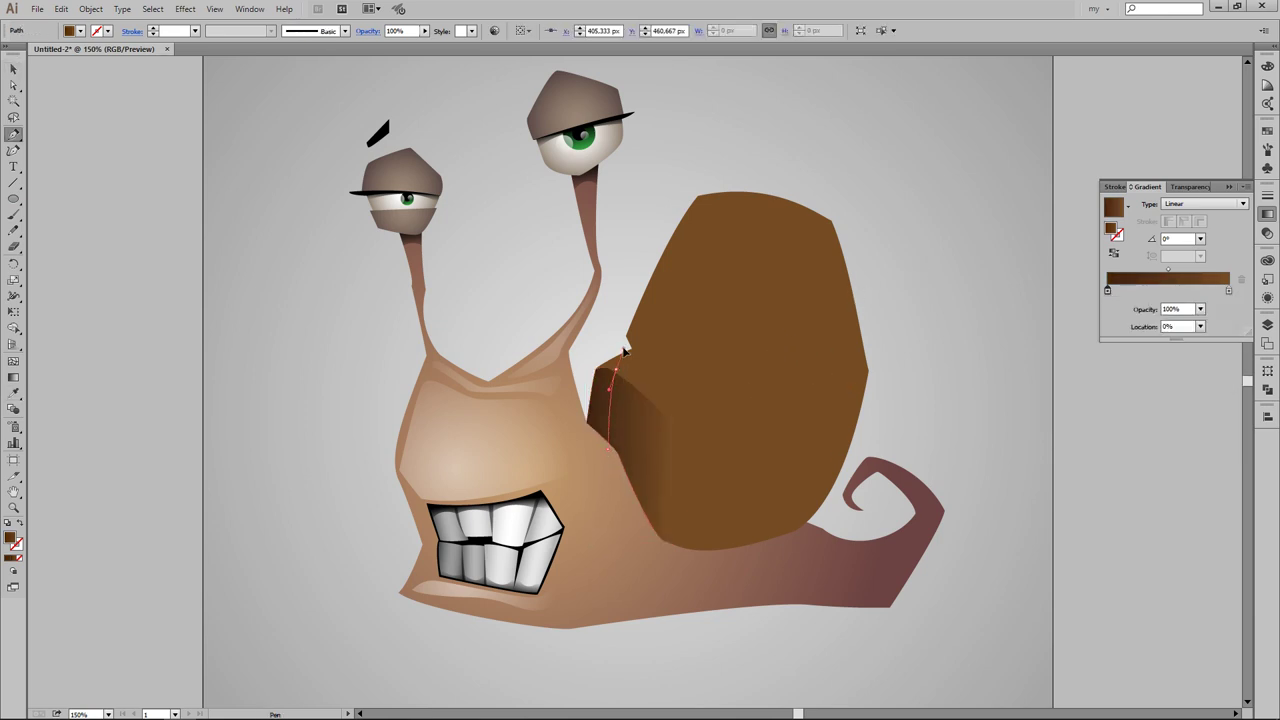
pyautogui.click(664, 415)
pyautogui.click(665, 540)
pyautogui.click(617, 455)
pyautogui.click(598, 370)
pyautogui.press('v')
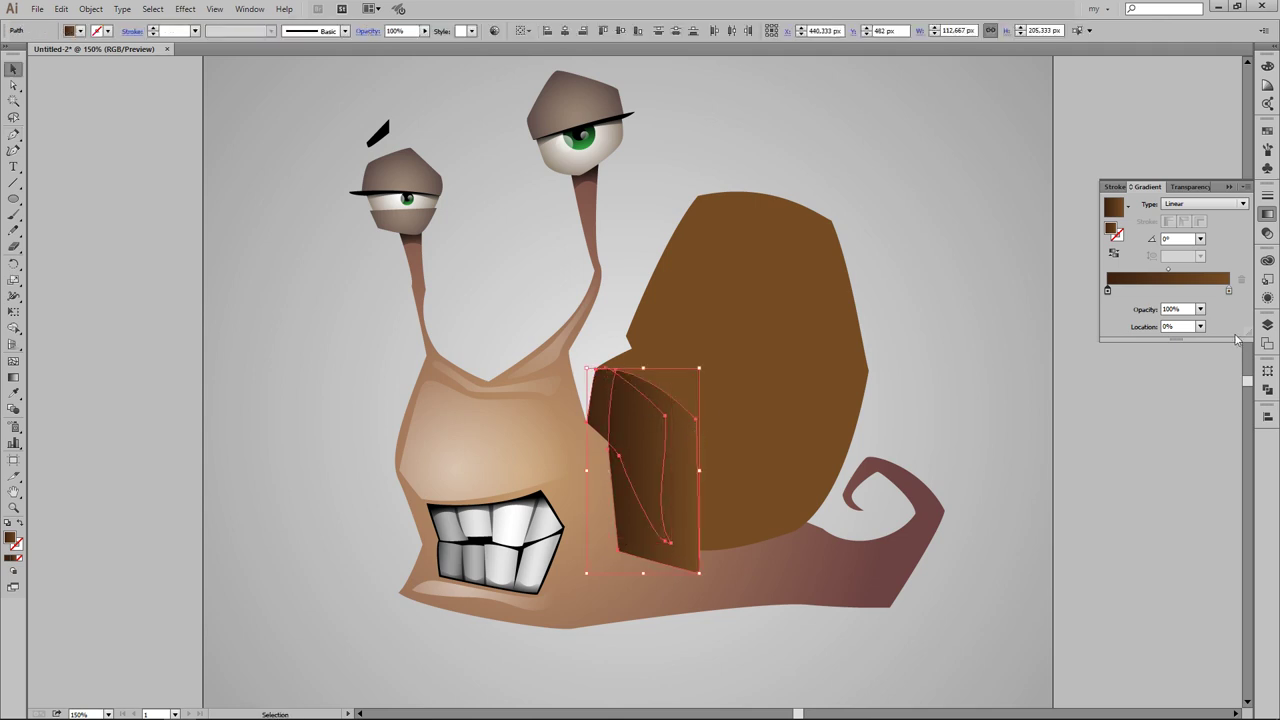
pyautogui.click(1267, 388)
pyautogui.click(80, 31)
pyautogui.click(40, 45)
pyautogui.hotkey('ctrl', 'shift', 'a')
pyautogui.scroll(-1, 707, 265)
pyautogui.hscroll(-1, 707, 265)
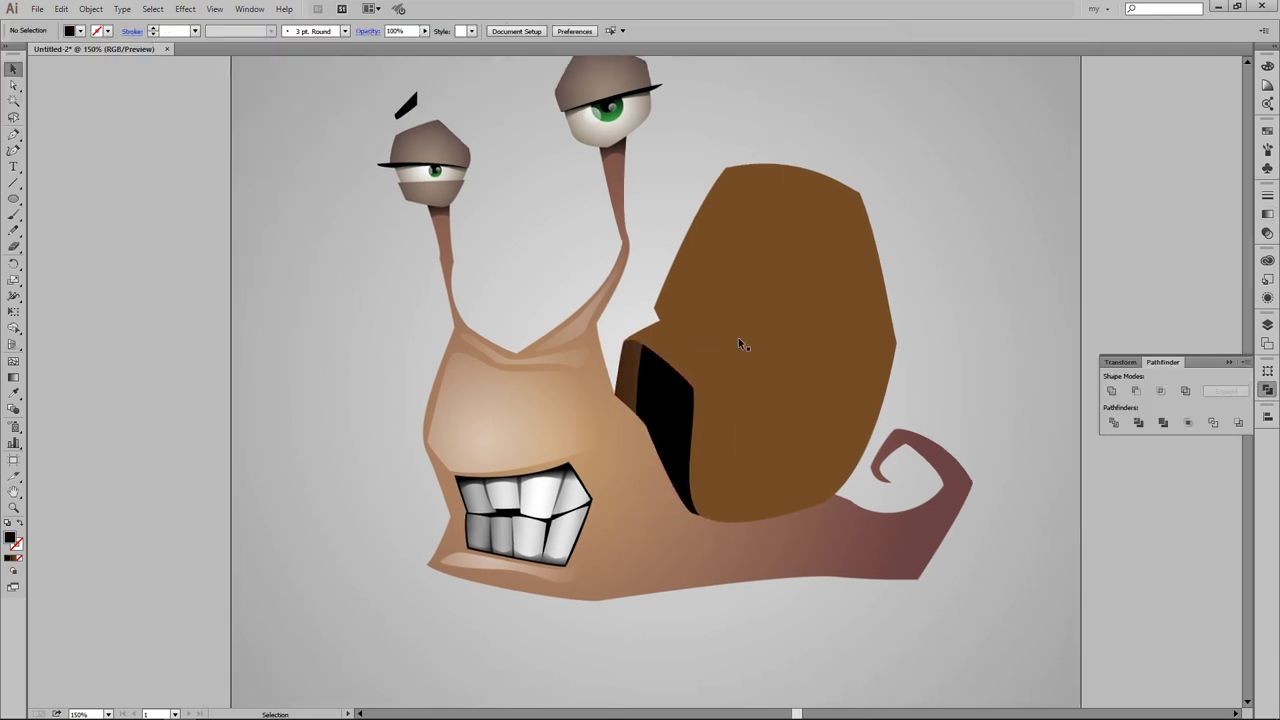
# Step: Pen-draw a lip along the opening's top edge with a gradient fill
pyautogui.press('p')
pyautogui.scroll(1, 720, 343)
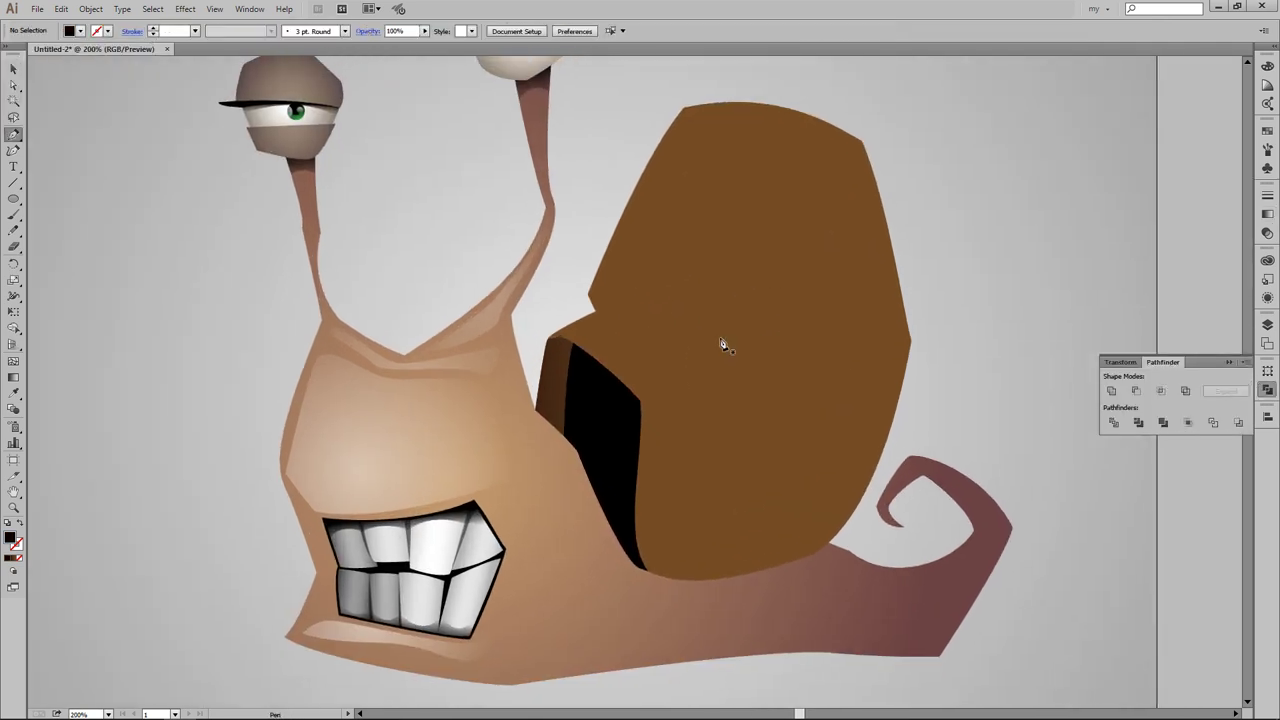
pyautogui.click(600, 315)
pyautogui.moveTo(652, 395); pyautogui.dragTo(630, 382)
pyautogui.click(562, 332)
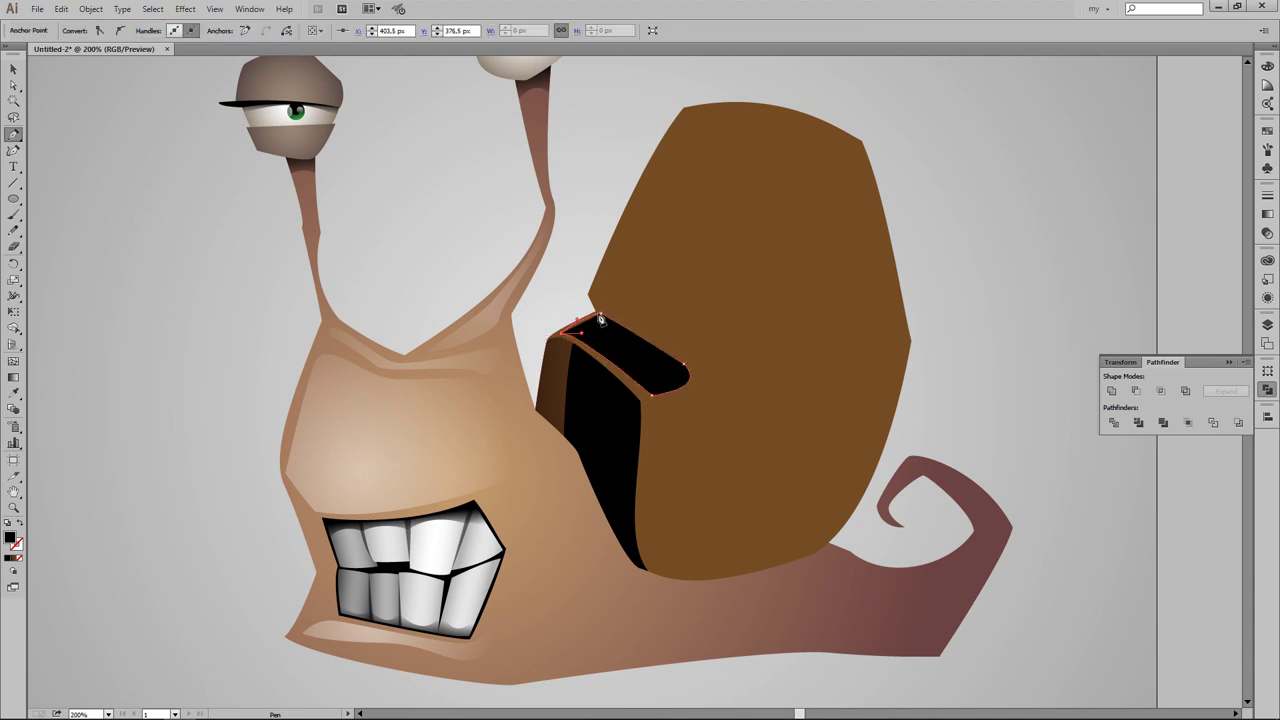
pyautogui.click(481, 397)
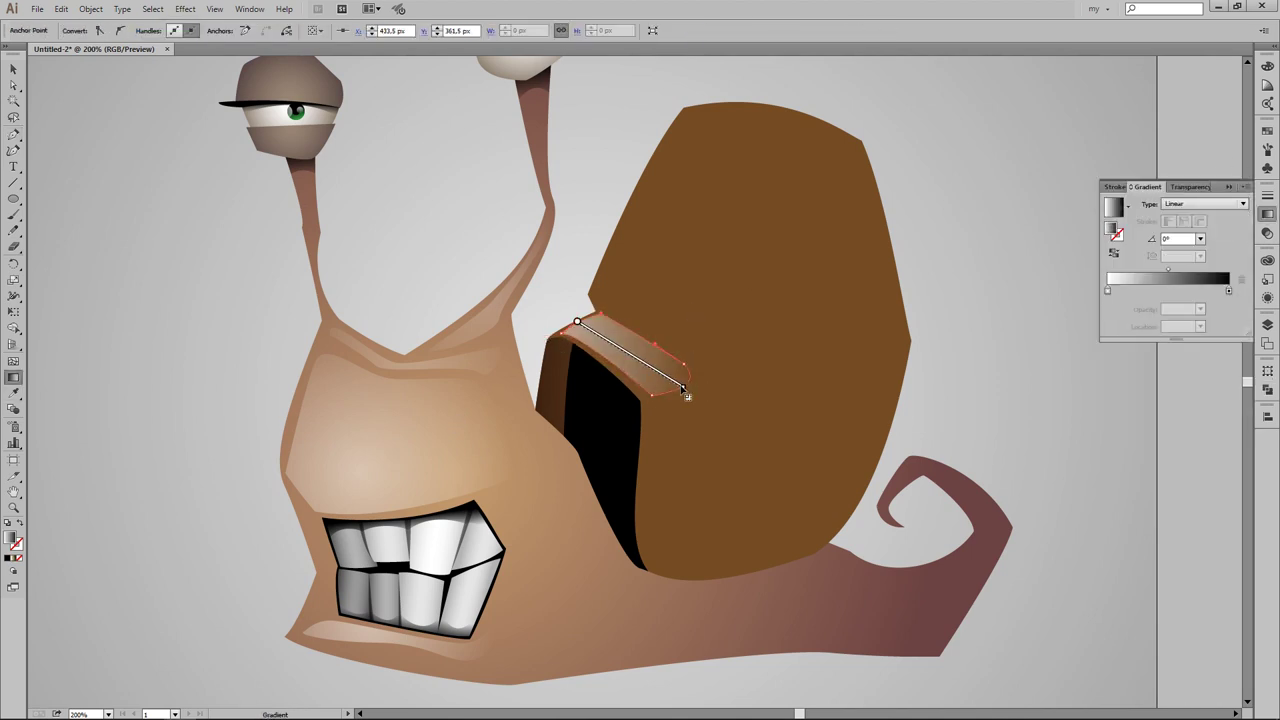
pyautogui.press('v')
pyautogui.hotkey('ctrl', '1')
# Step: Recolour the shell fill to a darker red-brown via the Color Picker
pyautogui.click(762, 298)
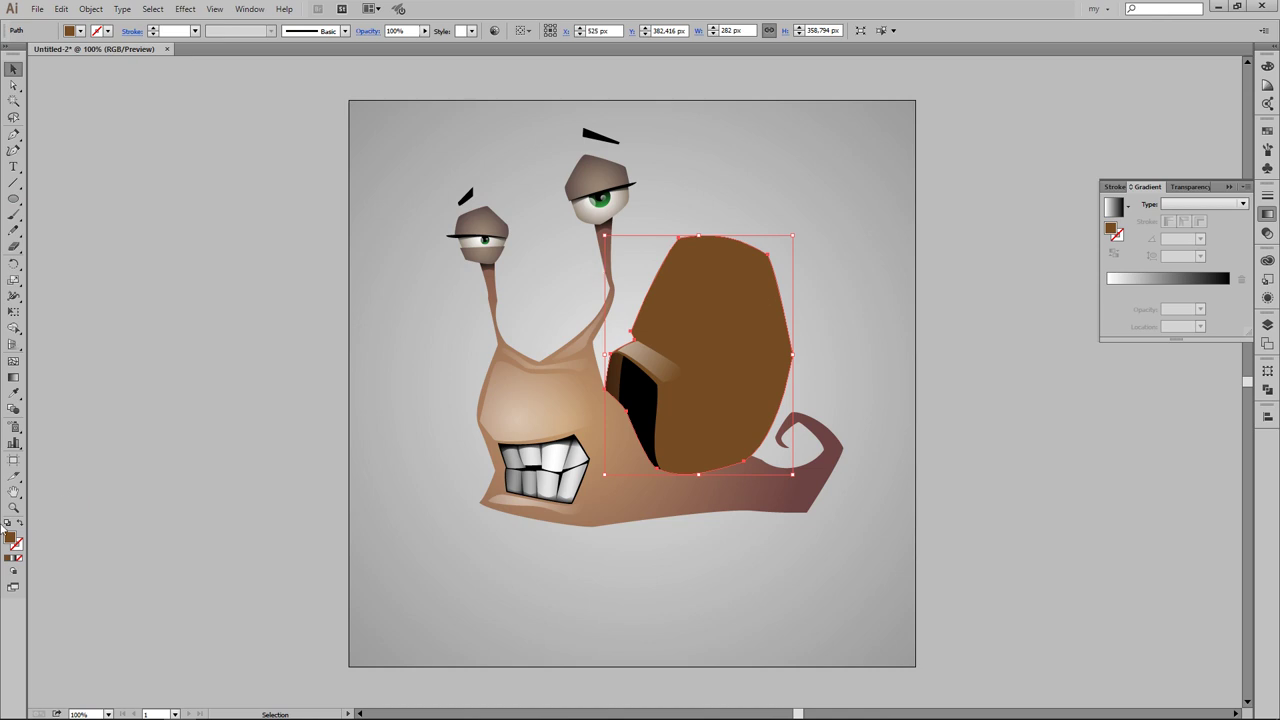
pyautogui.doubleClick(15, 541)
pyautogui.click(944, 240)
pyautogui.click(1143, 143)
pyautogui.hotkey('ctrl', 'shift', 'a')
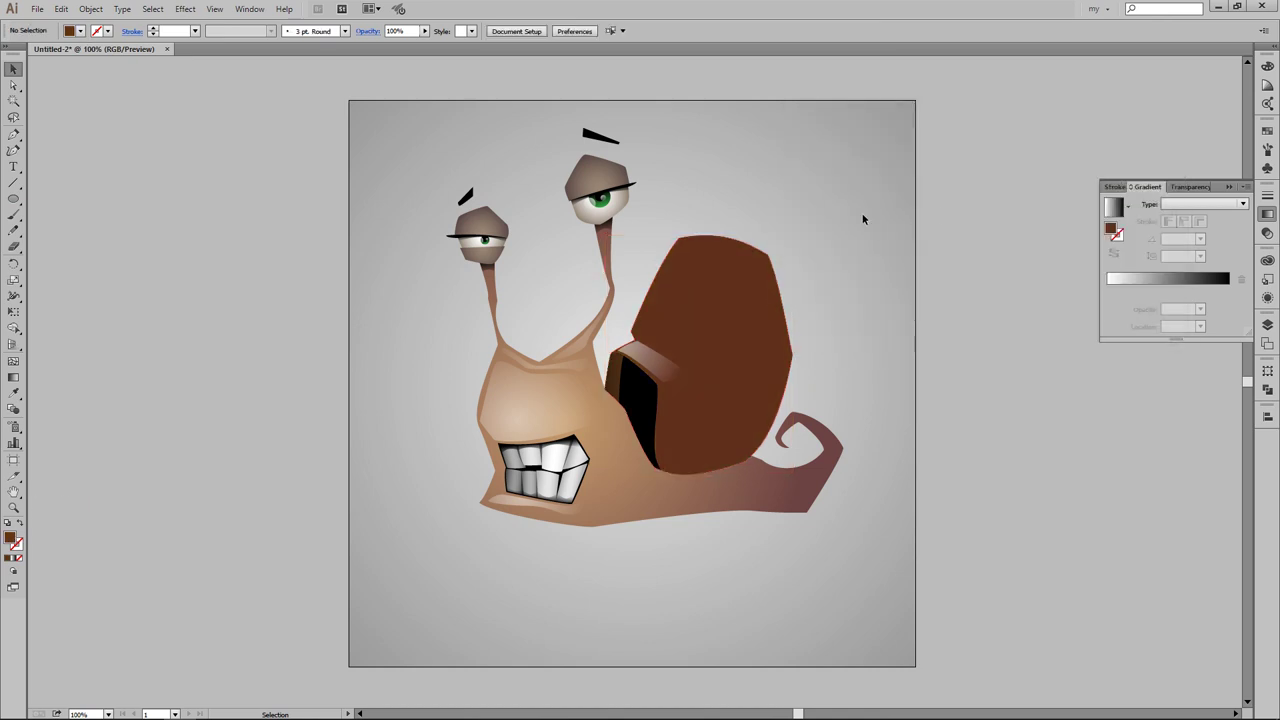
# Step: Check the black inner shadow's fill colour, leaving it unchanged
pyautogui.hotkey('ctrl', '+')
pyautogui.click(596, 357)
pyautogui.doubleClick(15, 541)
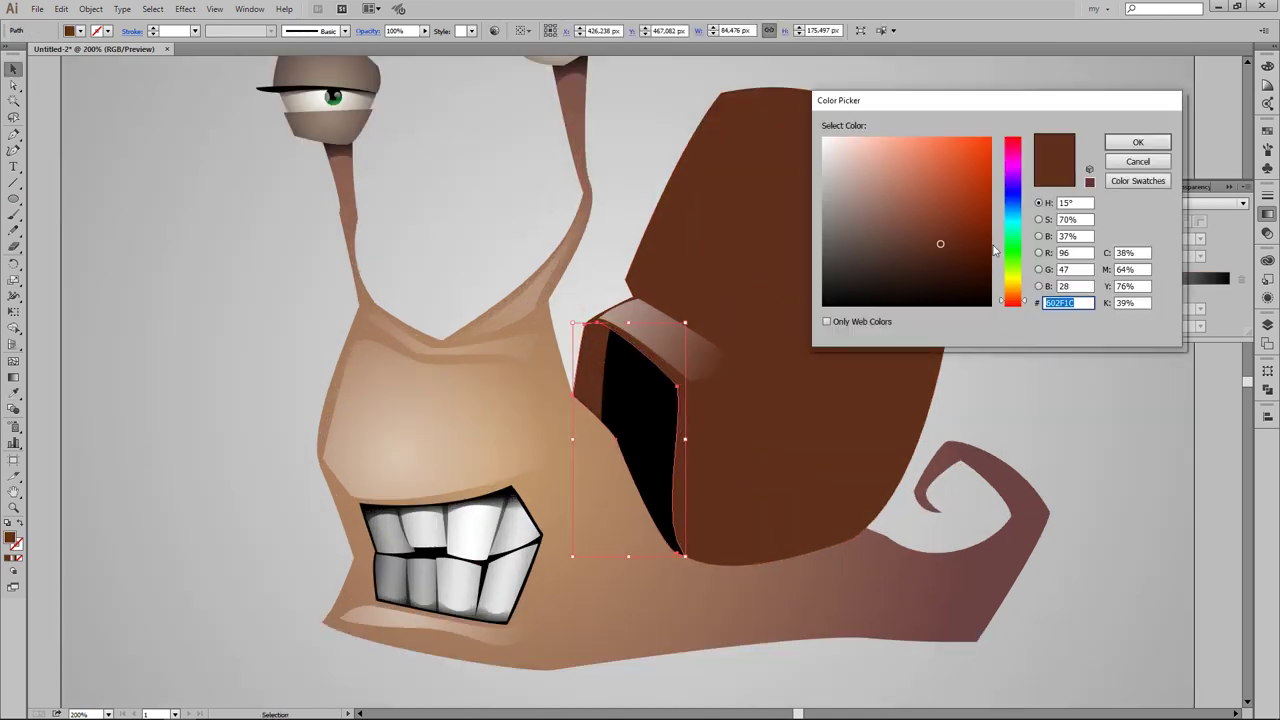
pyautogui.press('Return')
pyautogui.hotkey('ctrl', 'shift', 'a')
pyautogui.hotkey('ctrl', '-')
pyautogui.hotkey('ctrl', '-')
# Step: Start a highlight shape along the shell's top edge
pyautogui.hotkey('ctrl', '+')
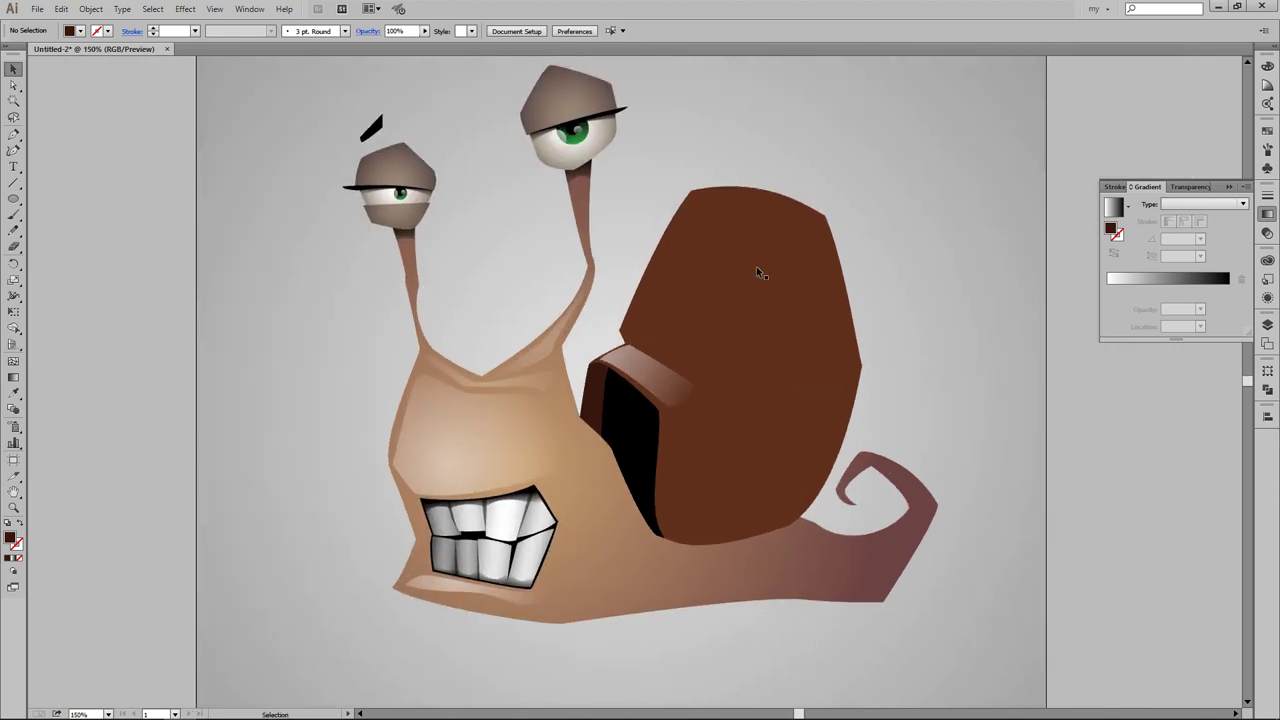
pyautogui.press('p')
pyautogui.click(626, 326)
pyautogui.click(808, 215)
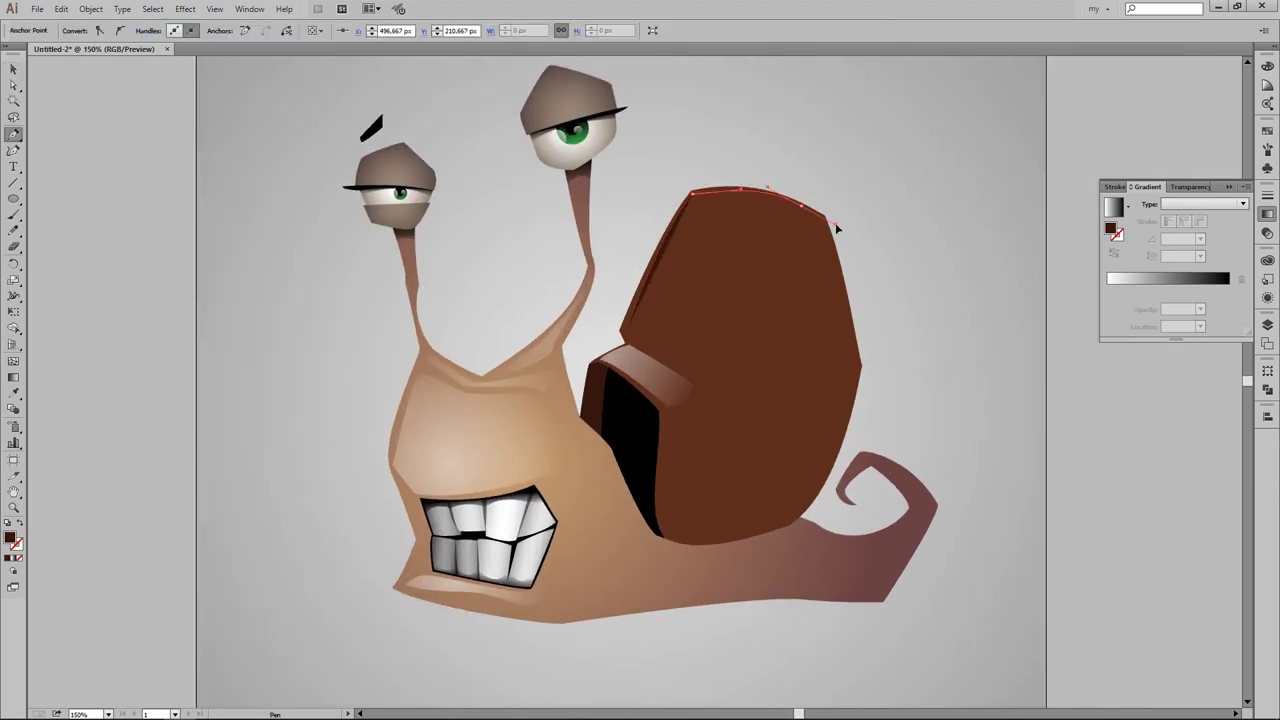
# Step: Complete the highlight shape and run its gradient from the shell top downward
pyautogui.click(767, 201)
pyautogui.click(701, 347)
pyautogui.click(716, 385)
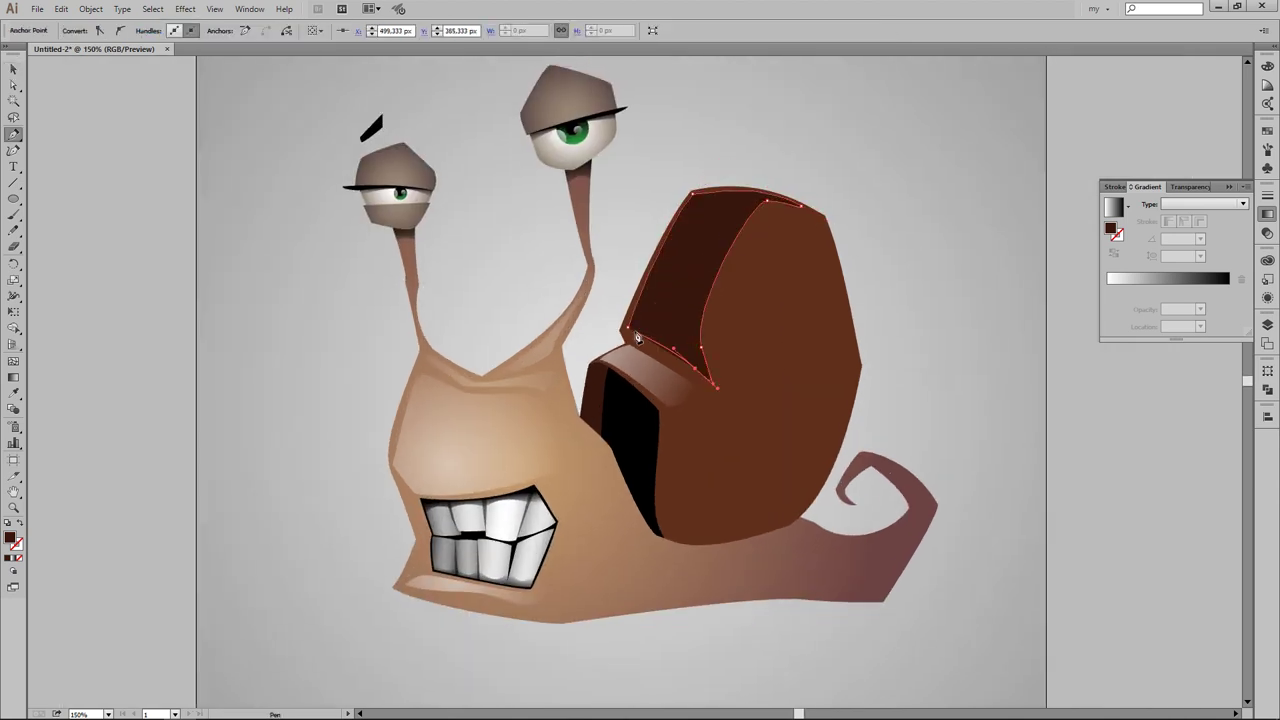
pyautogui.click(637, 338)
pyautogui.press('.')
pyautogui.press('g')
pyautogui.moveTo(739, 178); pyautogui.dragTo(690, 360)
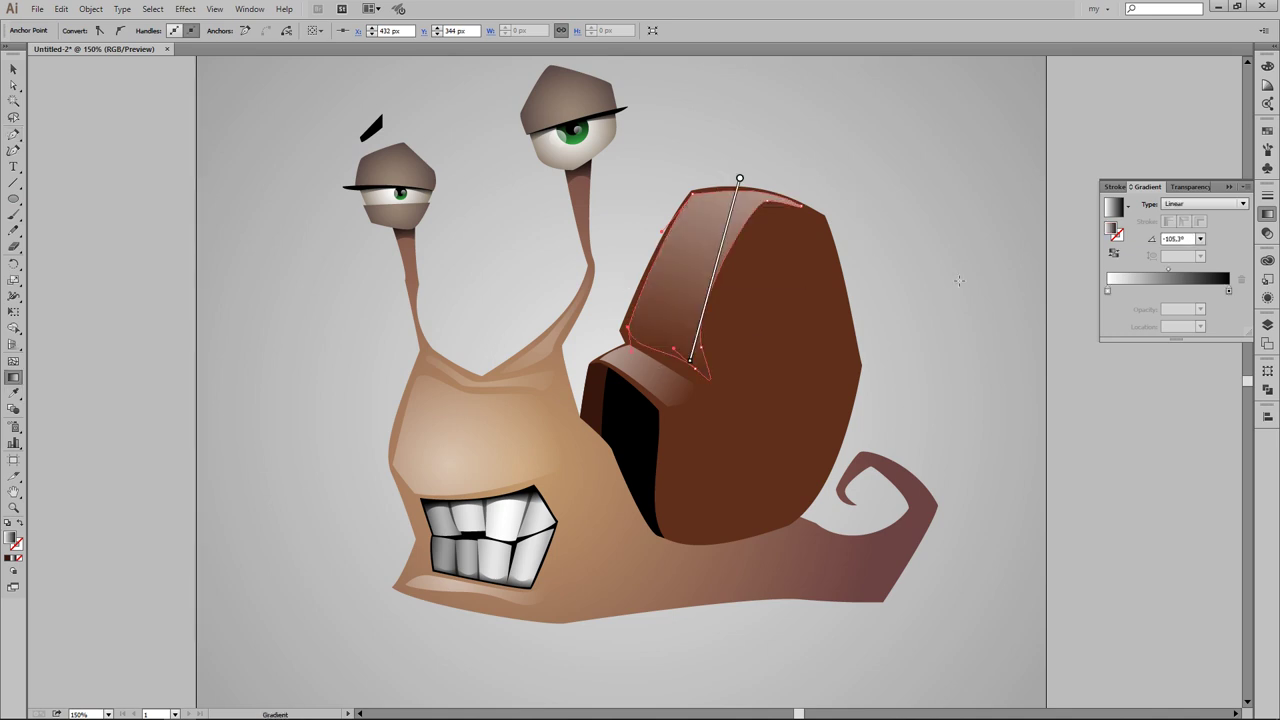
pyautogui.press('v')
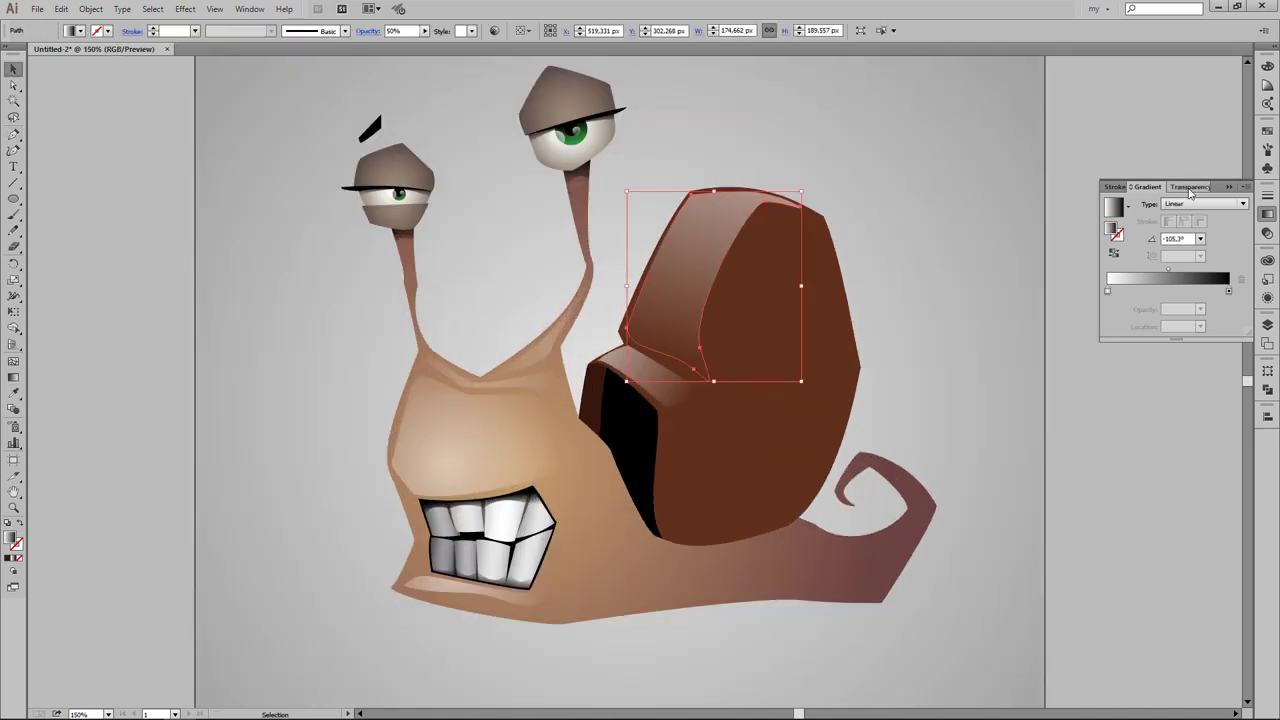
# Step: Blend the highlight with Screen mode at 30% opacity
pyautogui.click(1190, 188)
pyautogui.write('30')
pyautogui.press('Return')
pyautogui.click(973, 159)
pyautogui.scroll(-1, 950, 190)
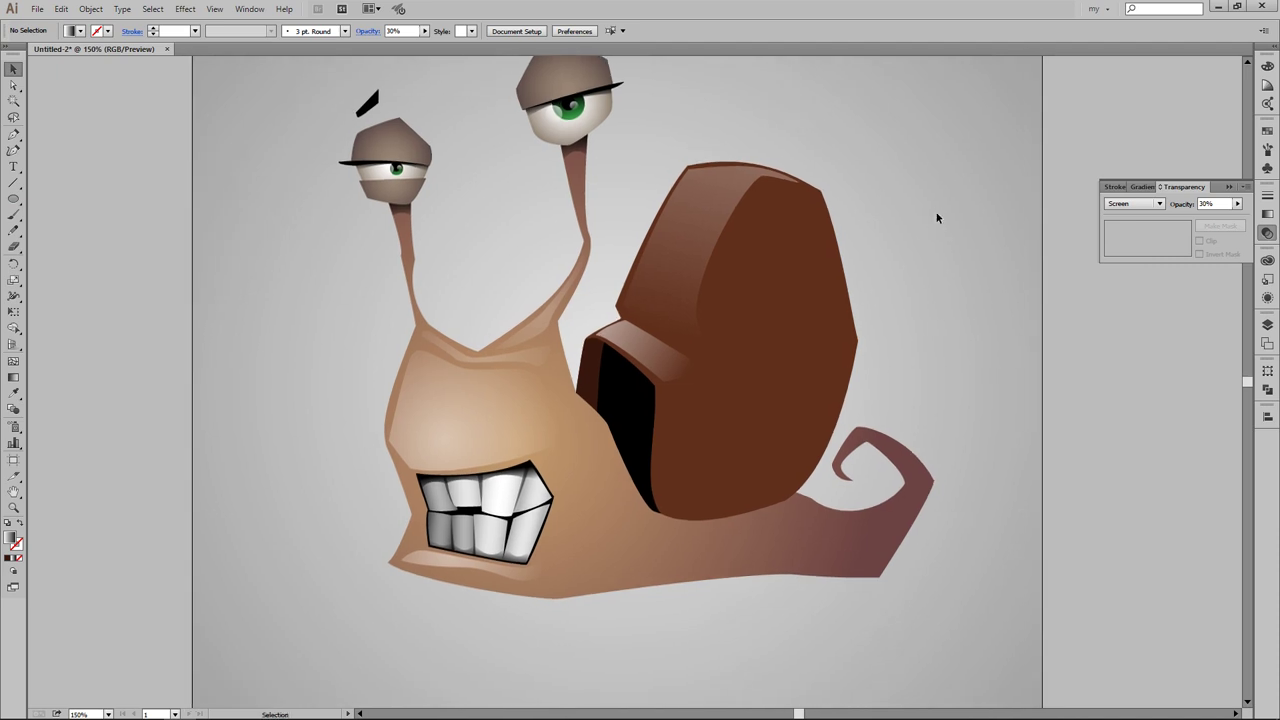
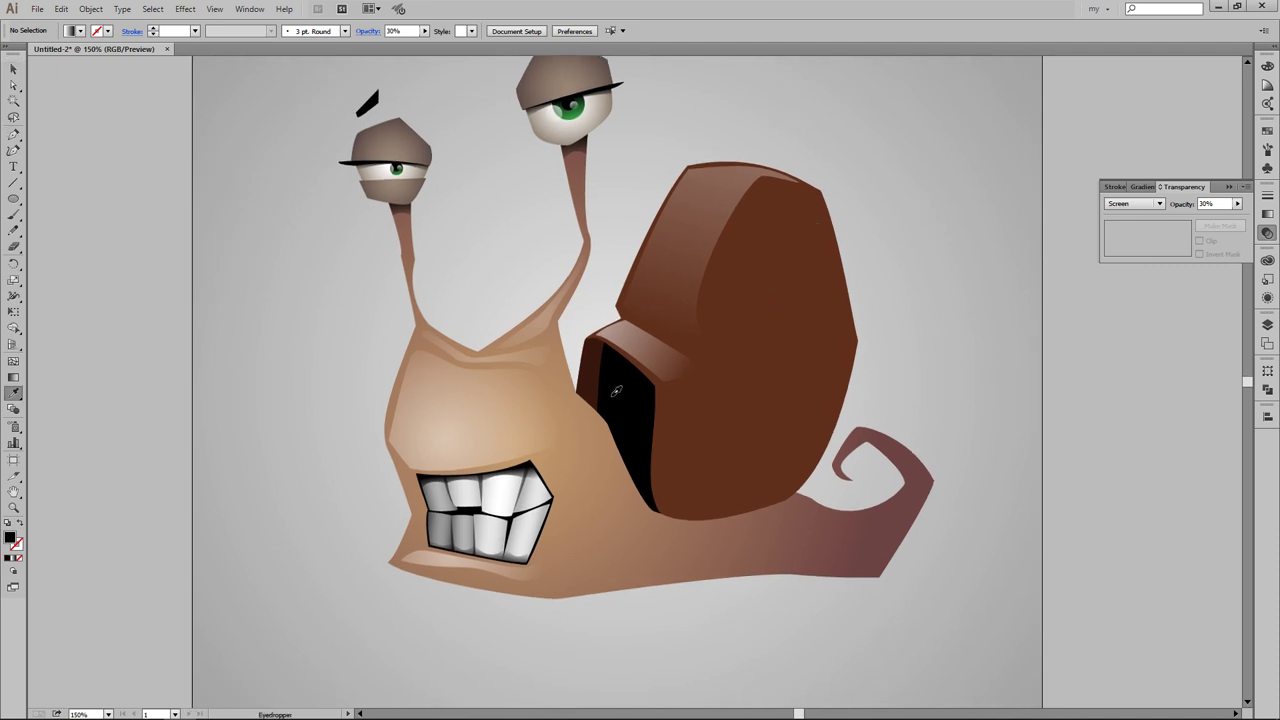
# Step: Pen-trace a closed dark shadow shape around the shell's interior
pyautogui.click(633, 322)
pyautogui.click(697, 370)
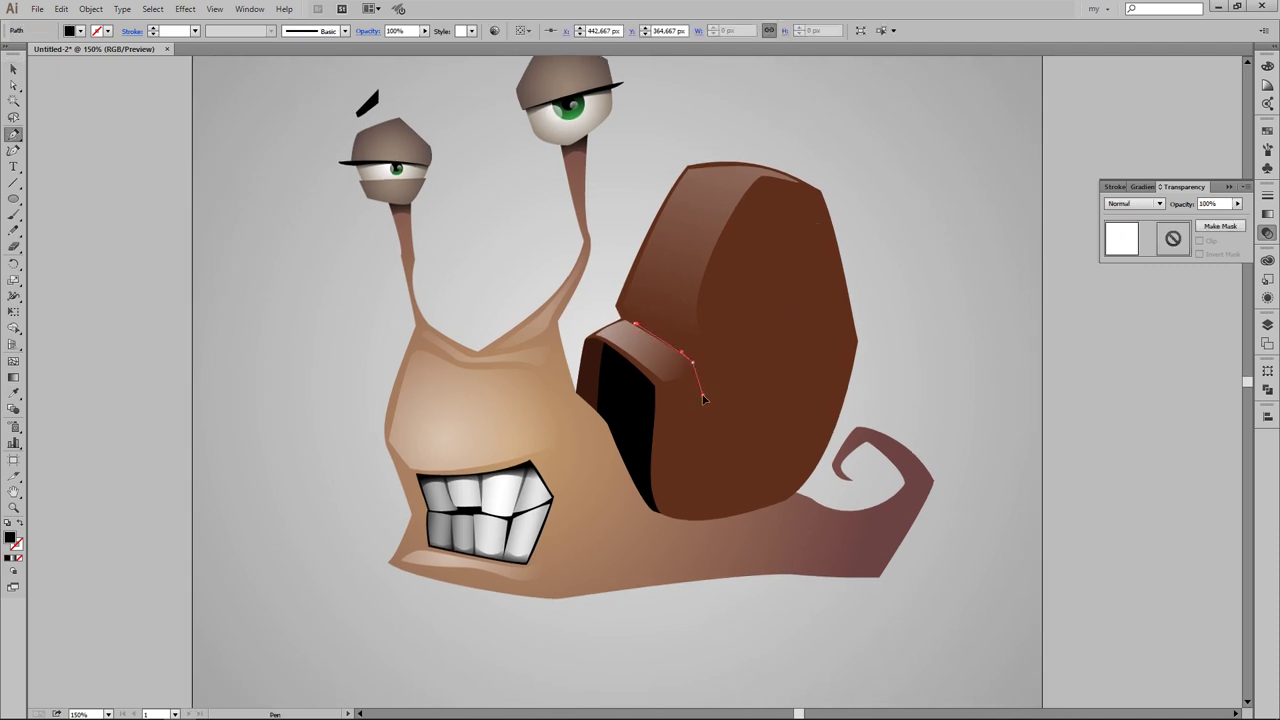
pyautogui.click(706, 465)
pyautogui.click(800, 456)
pyautogui.click(827, 248)
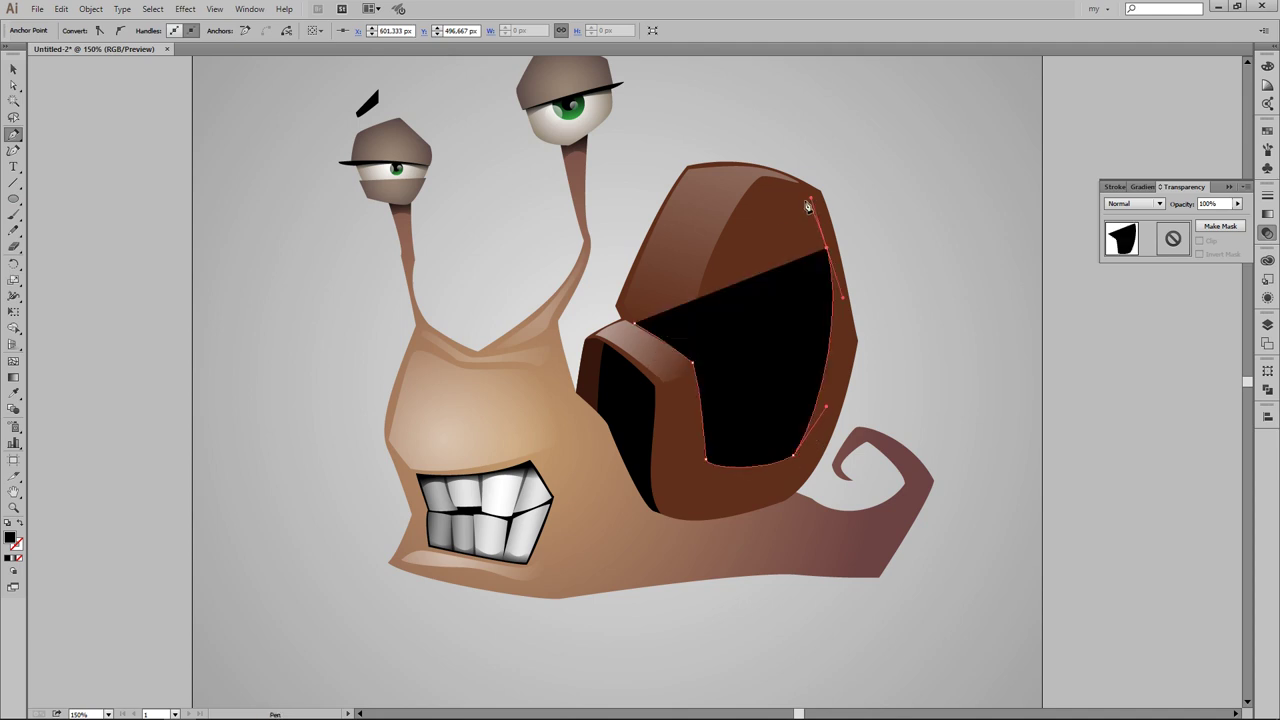
pyautogui.click(812, 199)
pyautogui.click(769, 190)
pyautogui.moveTo(735, 321); pyautogui.dragTo(743, 371)
pyautogui.click(633, 322)
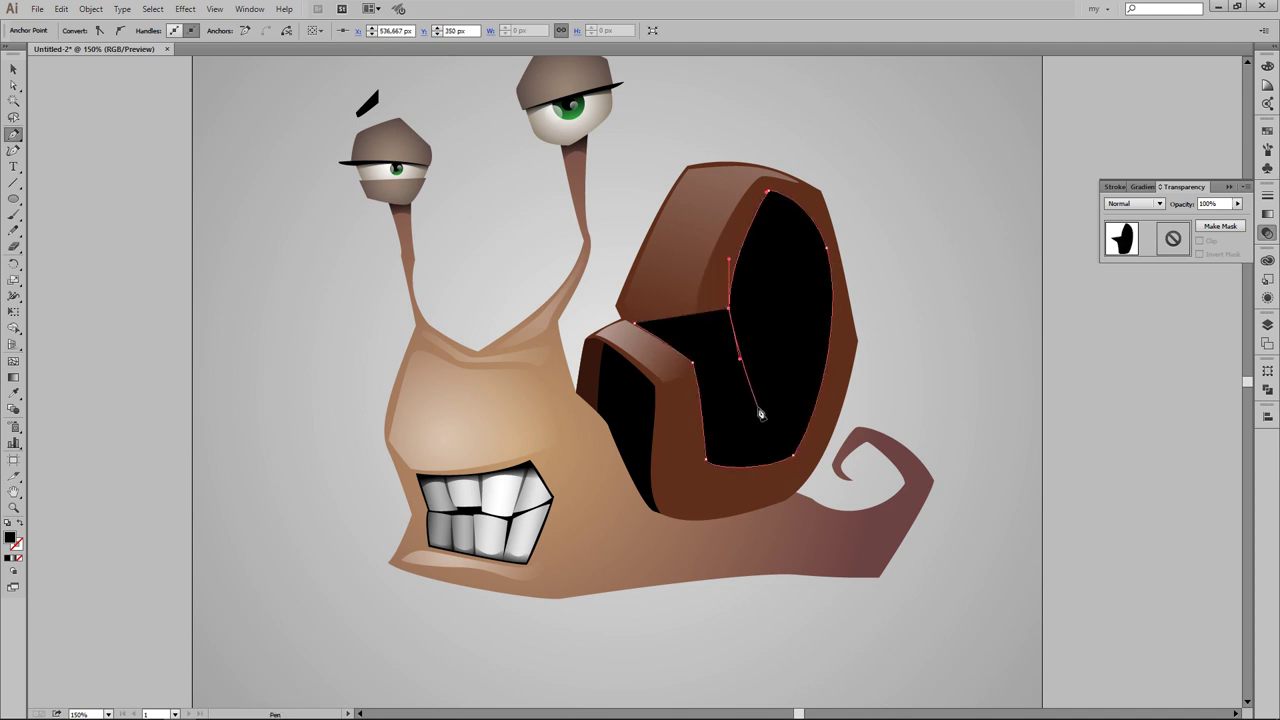
# Step: Draw a closed spiral groove path over the shell face, then start outlining the opening's upper edge
pyautogui.click(801, 320)
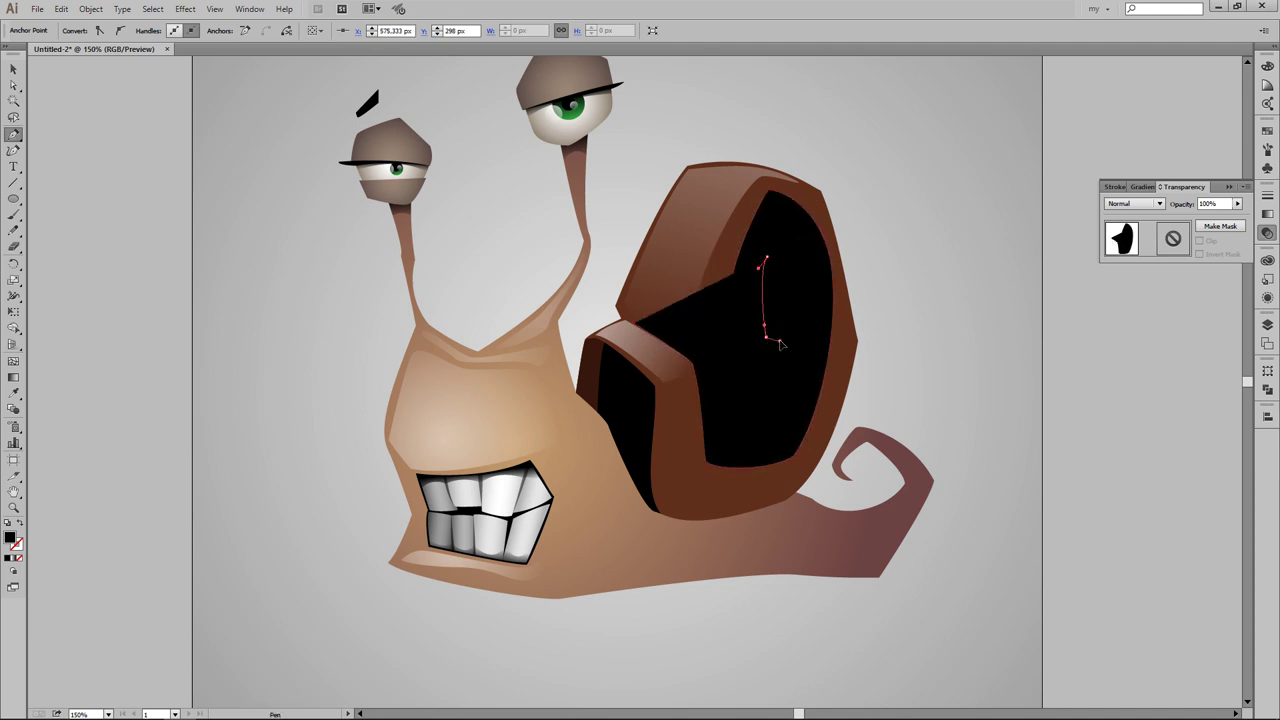
pyautogui.hotkey('ctrl', 'z')
pyautogui.moveTo(778, 322); pyautogui.dragTo(771, 336)
pyautogui.click(787, 292)
pyautogui.click(805, 252)
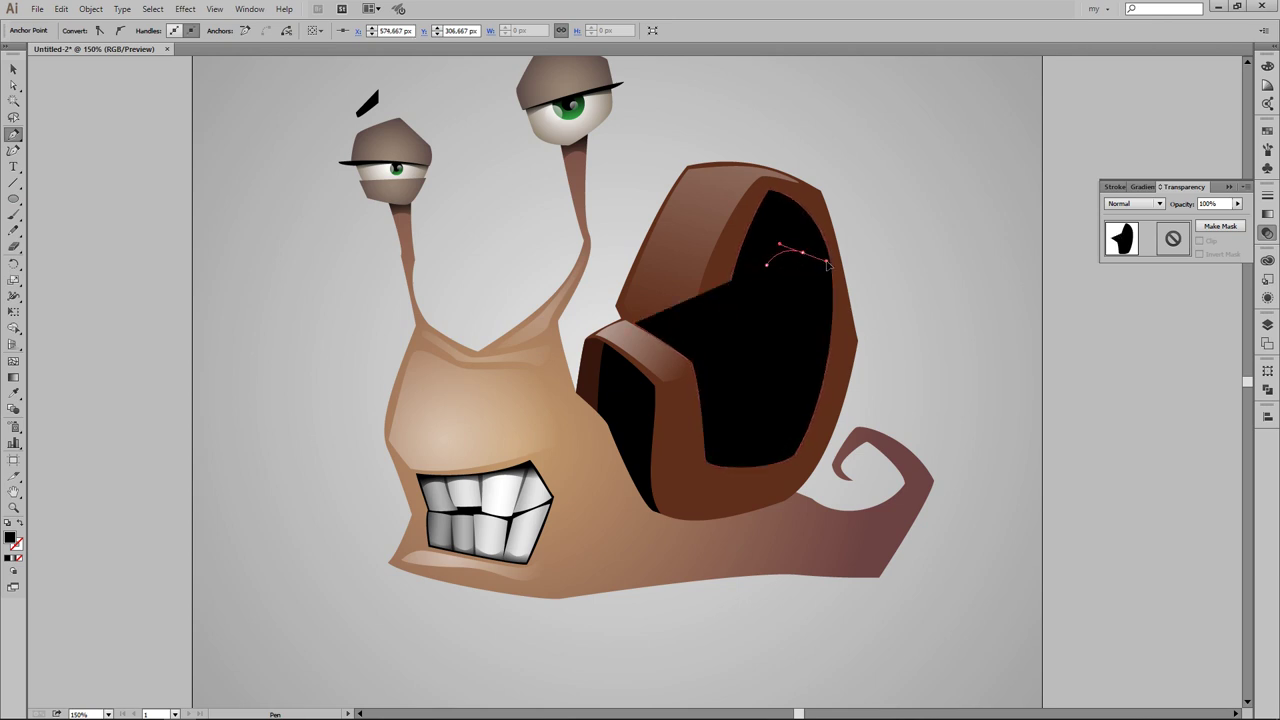
pyautogui.click(762, 405)
pyautogui.click(735, 308)
pyautogui.click(806, 214)
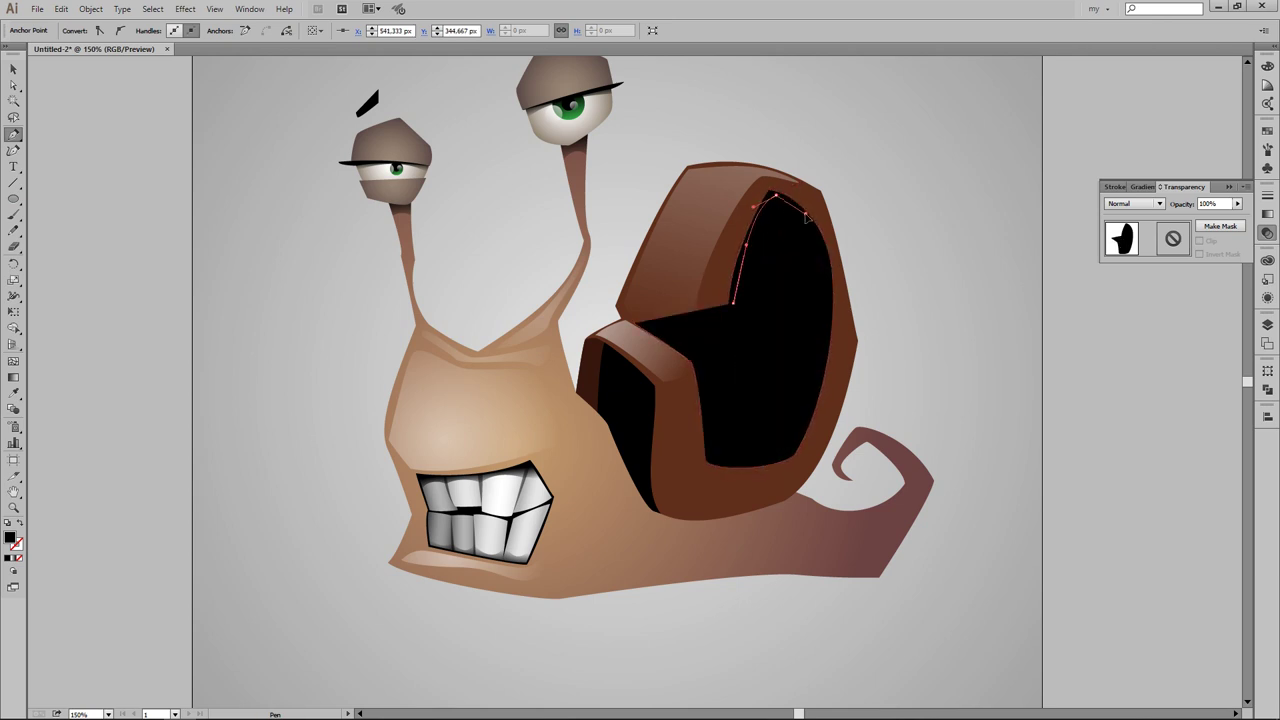
pyautogui.click(820, 372)
pyautogui.moveTo(784, 462); pyautogui.dragTo(785, 468)
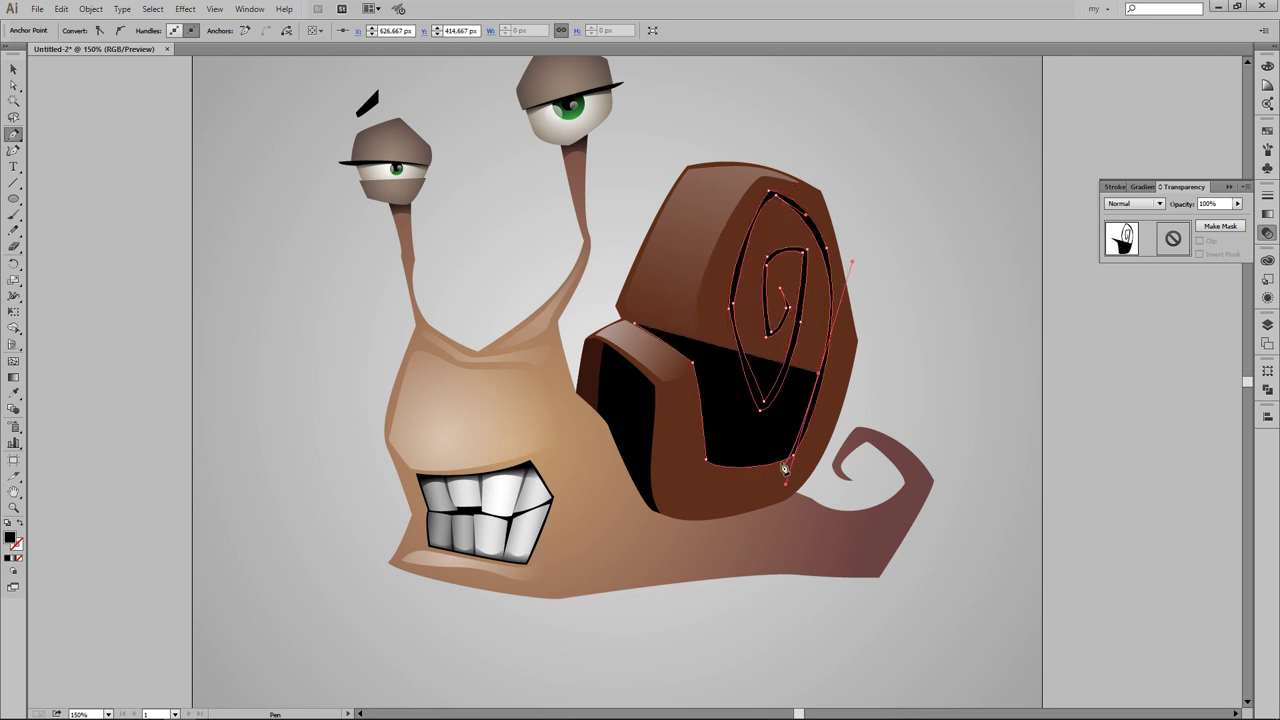
pyautogui.click(707, 462)
pyautogui.click(632, 322)
pyautogui.click(700, 356)
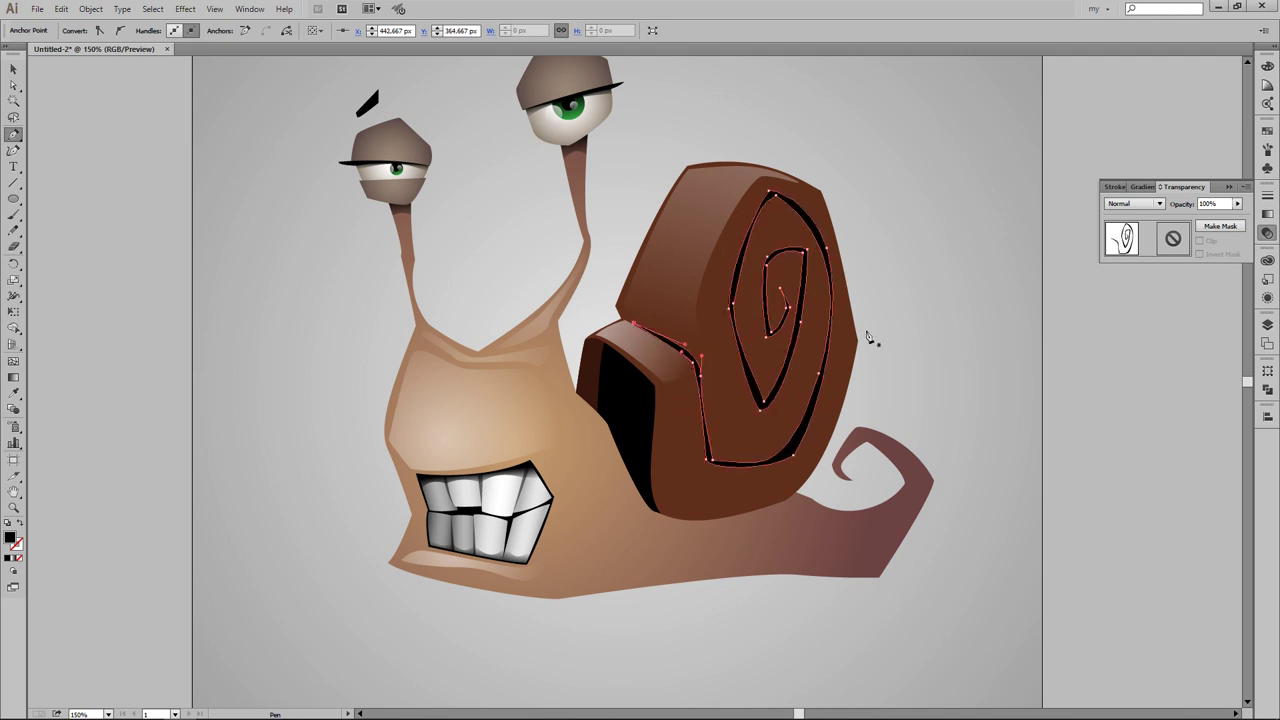
# Step: Fill the spiral with a brown radial gradient stretched into a tall, tighter ellipse
pyautogui.press('v')
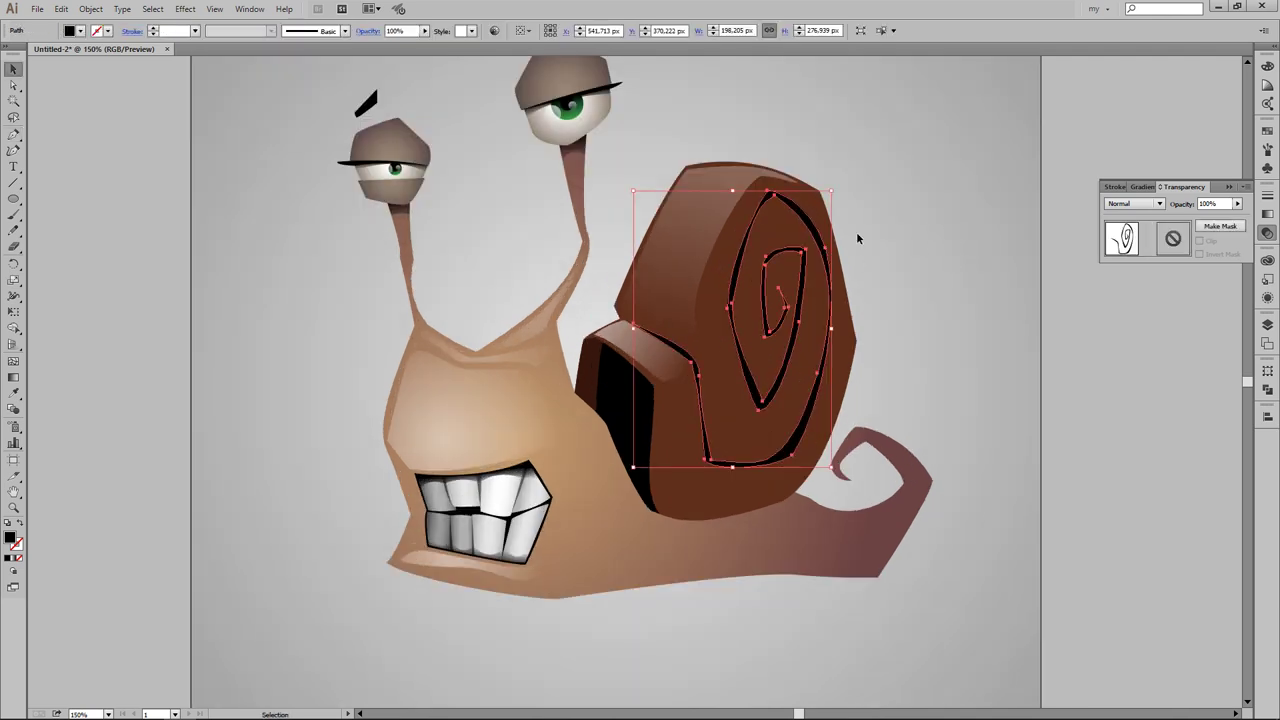
pyautogui.click(1145, 187)
pyautogui.click(1113, 207)
pyautogui.doubleClick(1108, 289)
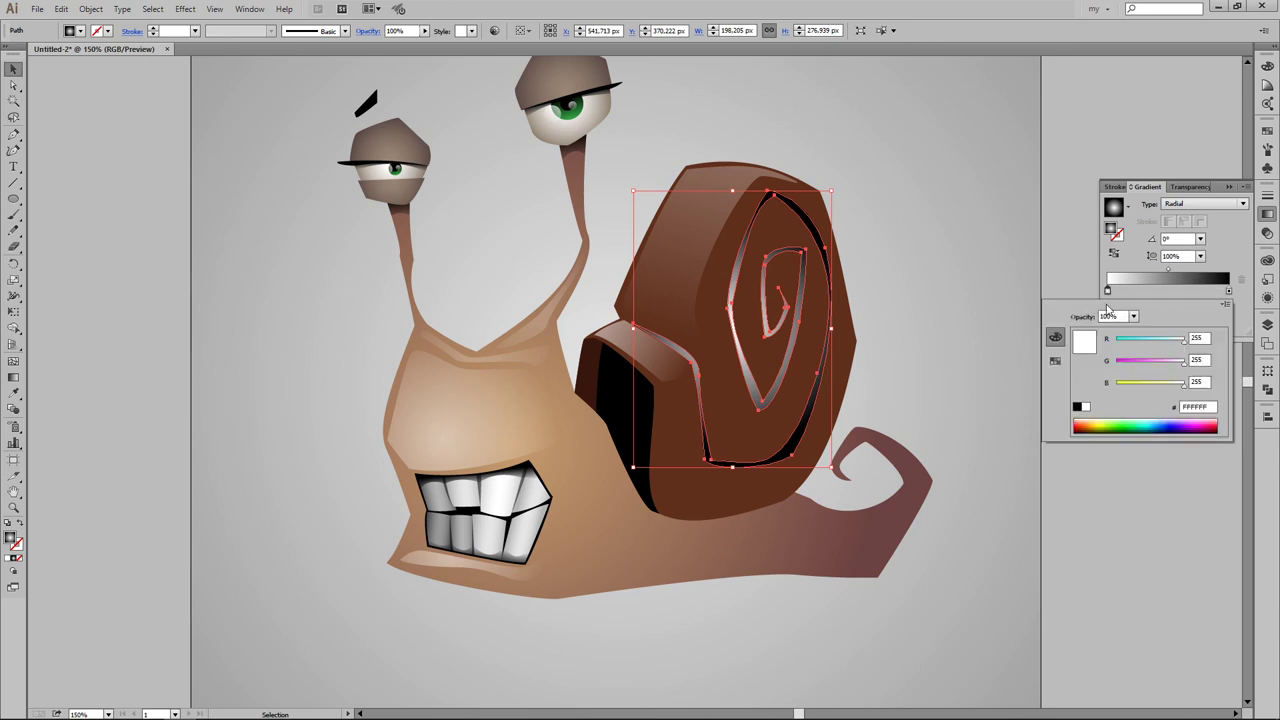
pyautogui.press('g')
pyautogui.moveTo(895, 325); pyautogui.dragTo(862, 327)
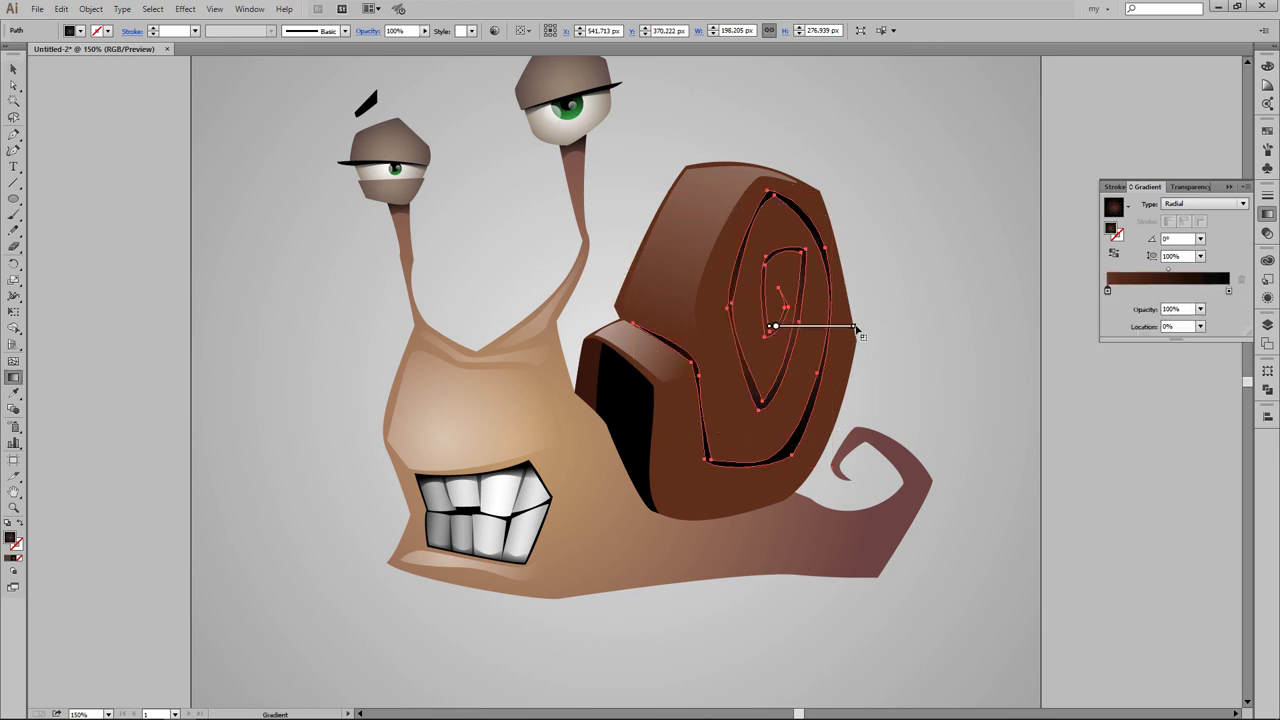
pyautogui.moveTo(775, 205); pyautogui.dragTo(775, 185)
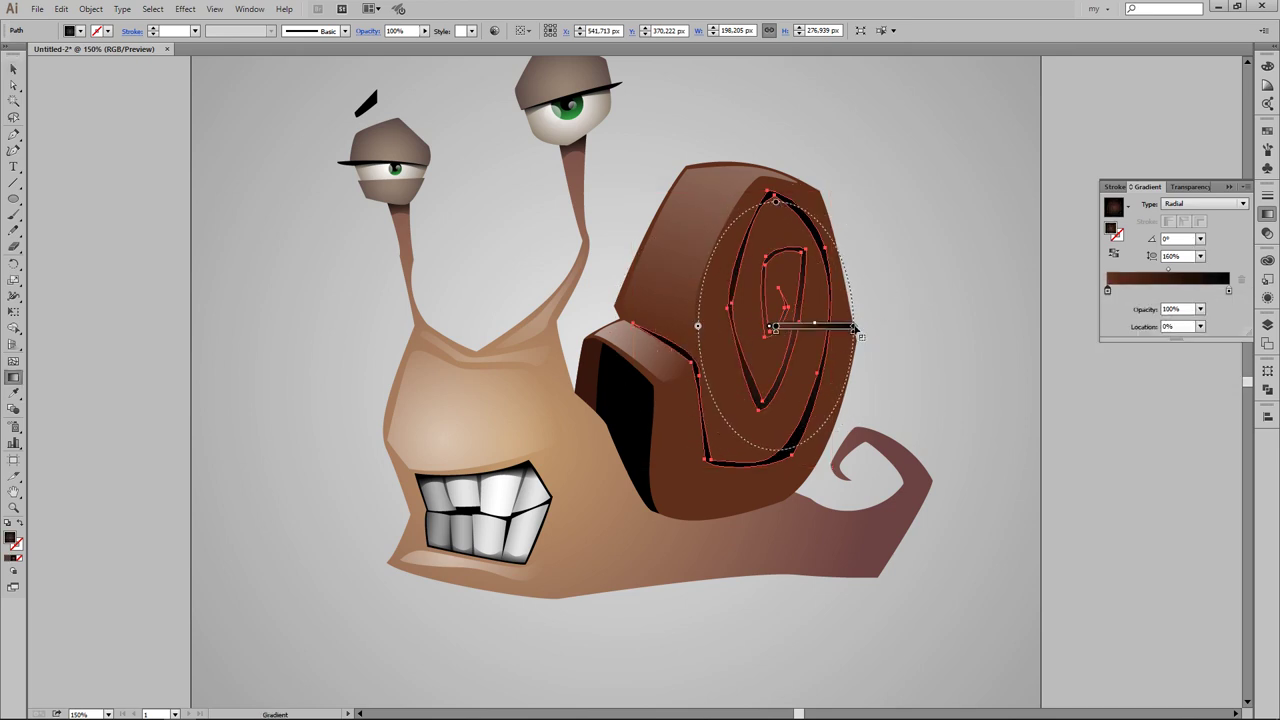
# Step: Adjust the gradient stop's colour sliders, deselect, and zoom back onto the shell
pyautogui.doubleClick(1107, 290)
pyautogui.click(1056, 337)
pyautogui.press('Escape')
pyautogui.hotkey('ctrl', 'shift', 'a')
pyautogui.hotkey('ctrl', '-')
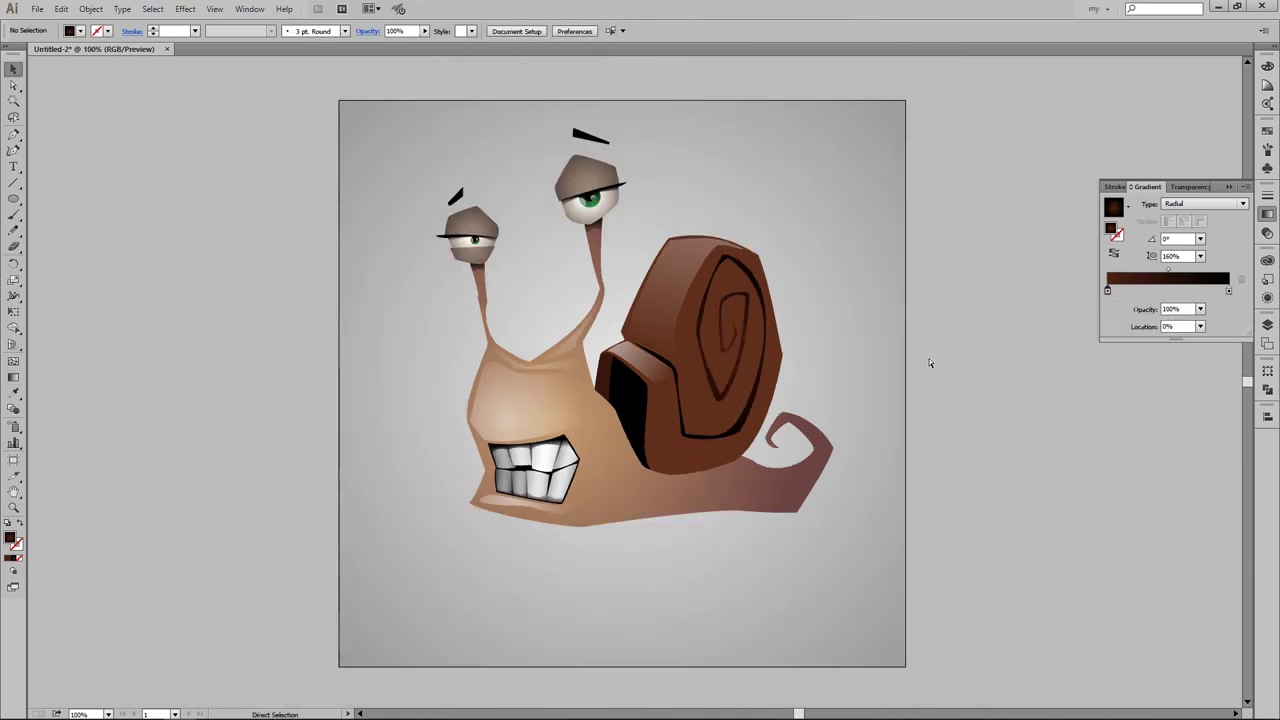
pyautogui.hotkey('ctrl', '-')
pyautogui.hotkey('ctrl', '+')
pyautogui.hotkey('ctrl', '+')
pyautogui.hotkey('ctrl', '+')
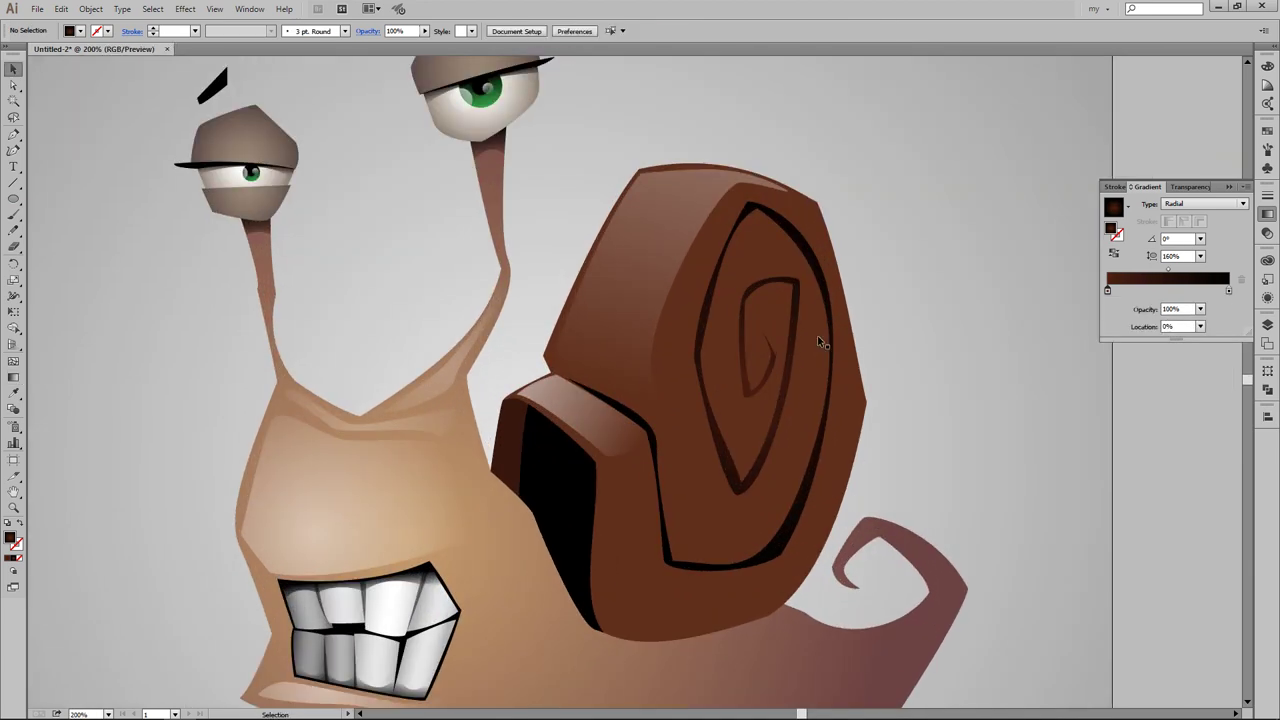
# Step: Pen-draw a curved highlight along the spiral and copy an existing highlight's style onto it
pyautogui.click(752, 212)
pyautogui.moveTo(704, 352); pyautogui.dragTo(712, 395)
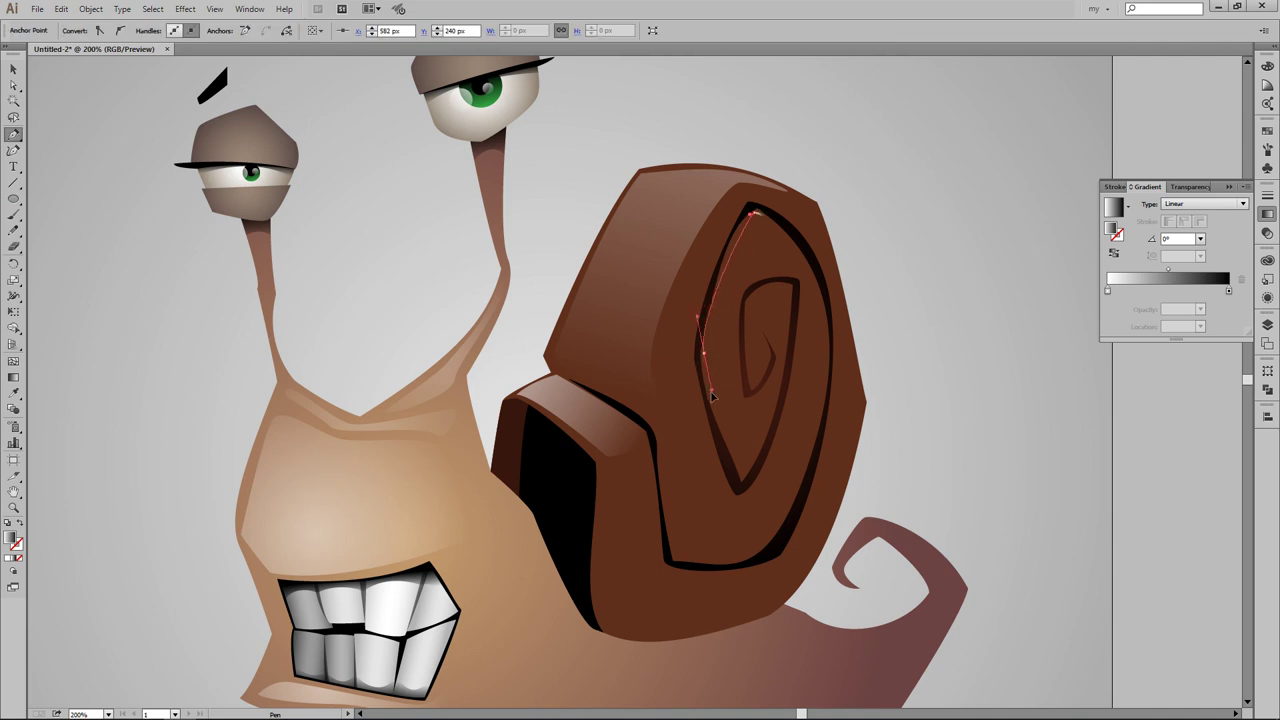
pyautogui.moveTo(691, 455); pyautogui.dragTo(676, 457)
pyautogui.moveTo(755, 212); pyautogui.dragTo(770, 218)
pyautogui.click(686, 221)
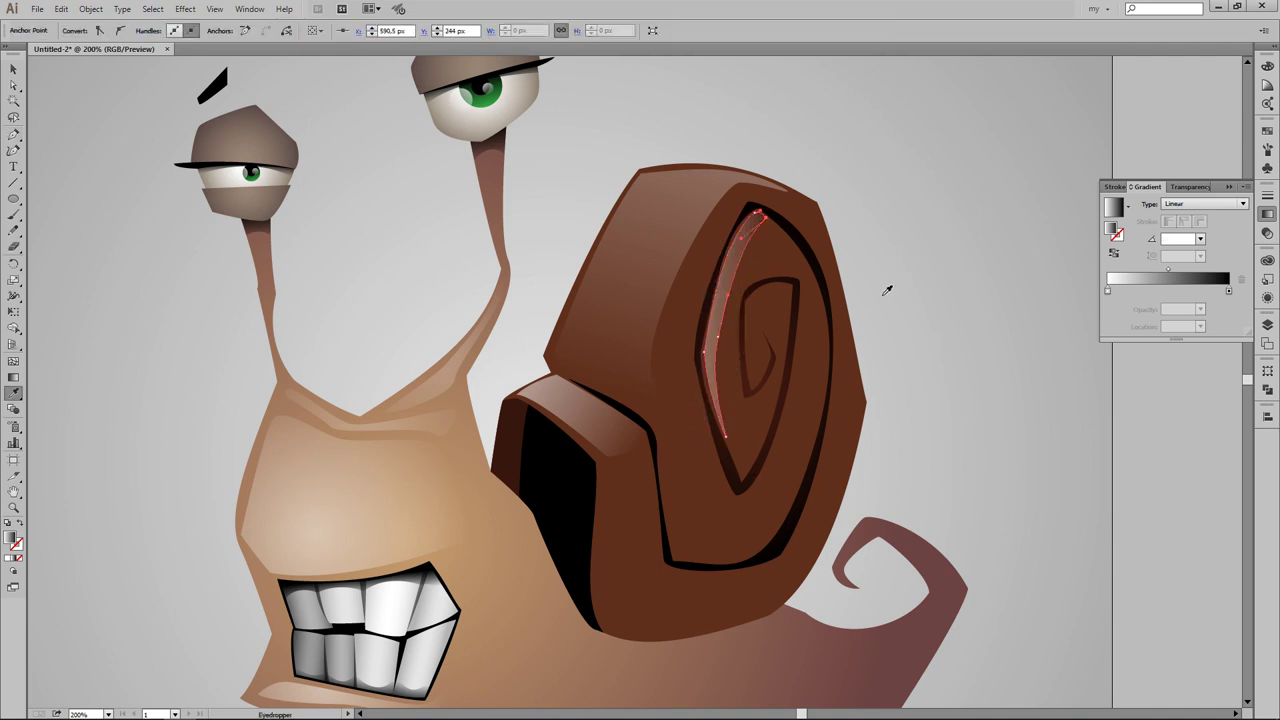
pyautogui.moveTo(787, 409); pyautogui.dragTo(787, 409)
pyautogui.press('v')
# Step: Fade the shell highlight's gradient from its top downward
pyautogui.scroll(-3, 951, 206)
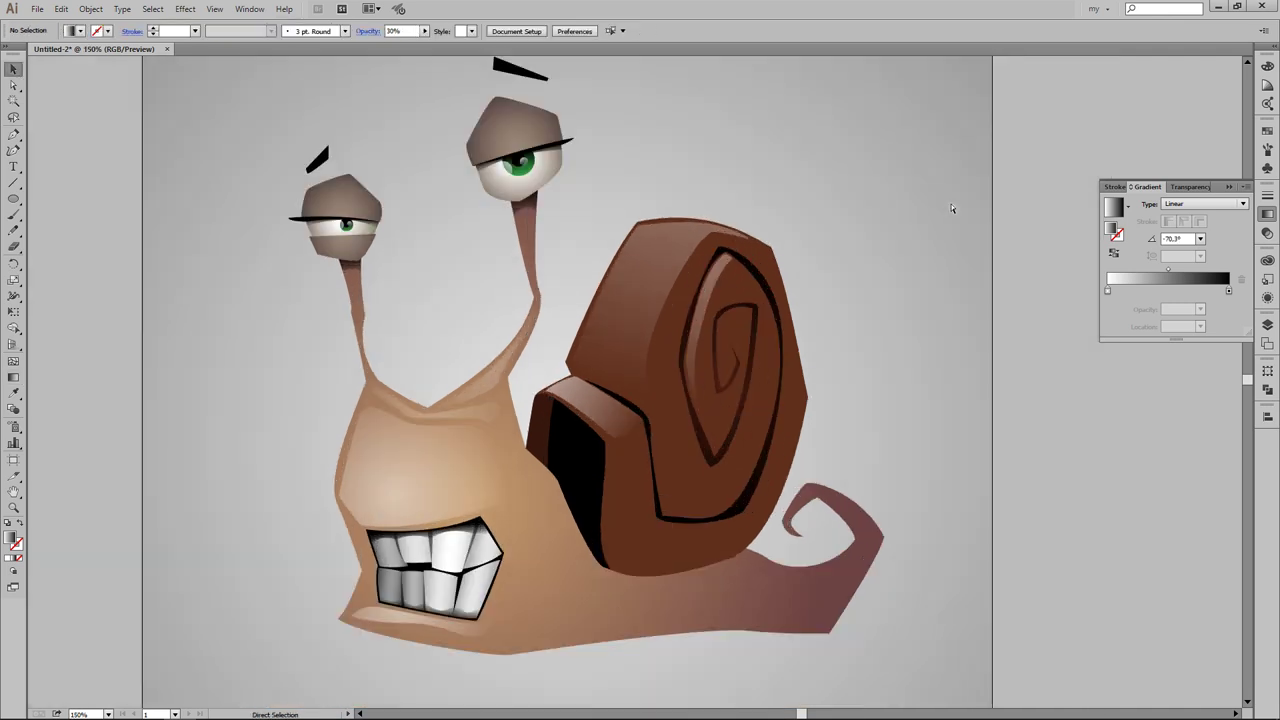
pyautogui.scroll(3, 811, 385)
pyautogui.click(725, 220)
pyautogui.press('g')
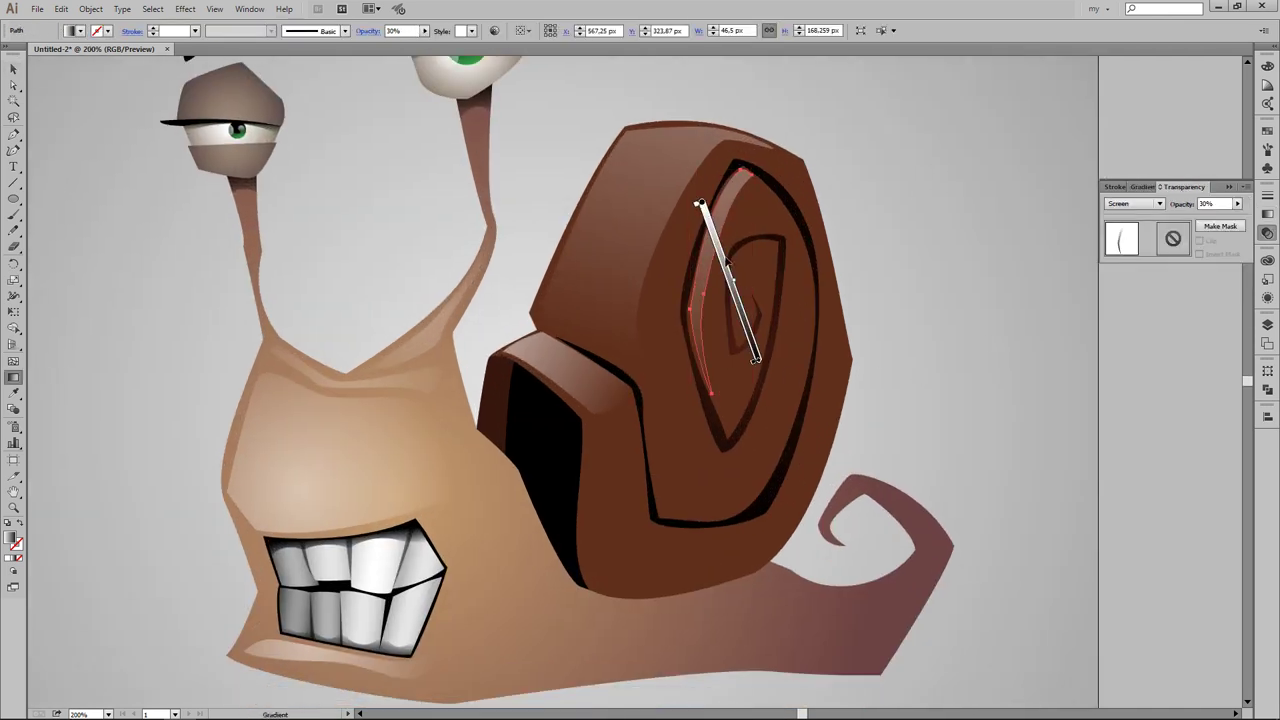
pyautogui.moveTo(687, 152); pyautogui.dragTo(757, 345)
pyautogui.press('v')
pyautogui.click(984, 276)
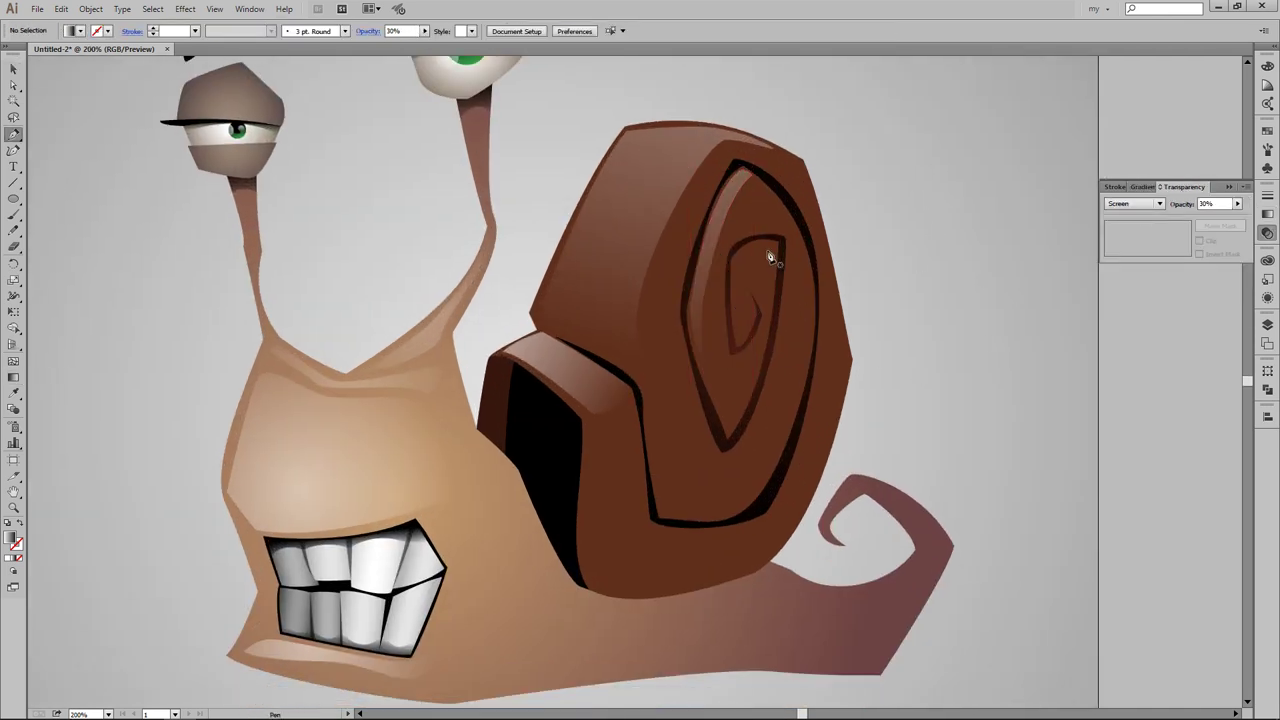
# Step: Draw another highlight curve inside the spiral and zoom in closer
pyautogui.click(773, 247)
pyautogui.click(737, 345)
pyautogui.click(773, 247)
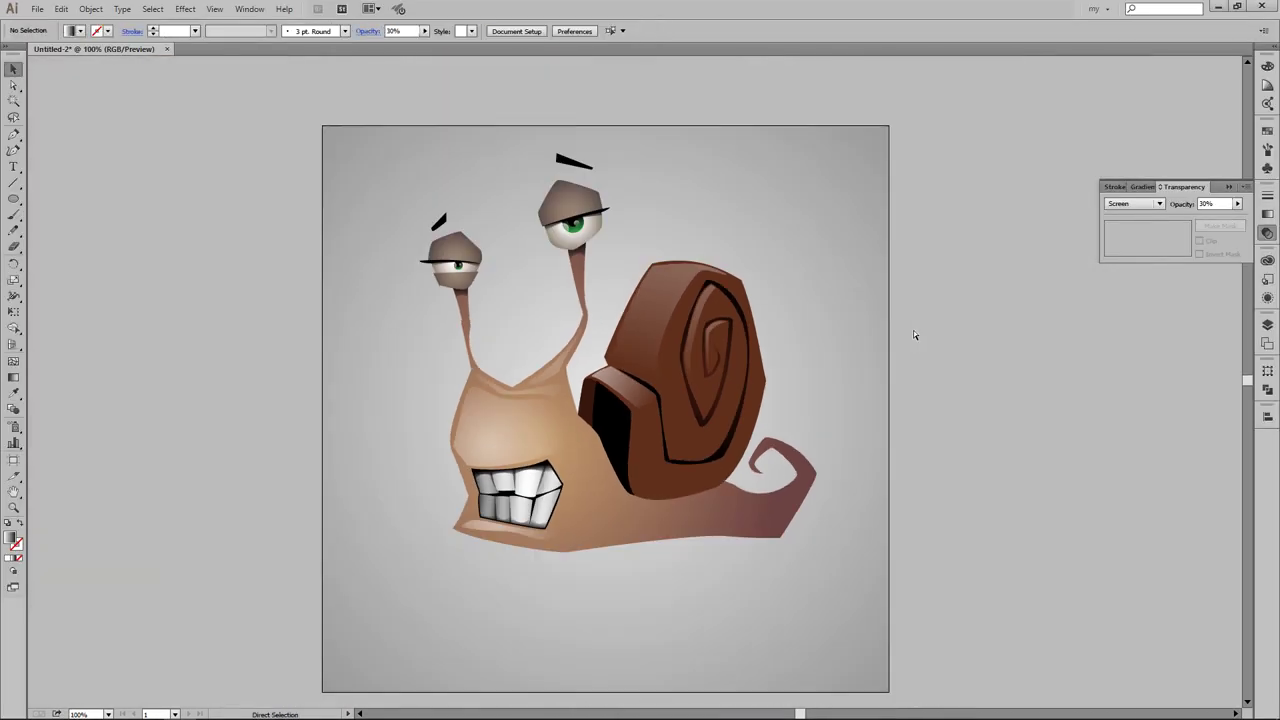
pyautogui.hotkey('ctrl', '=')
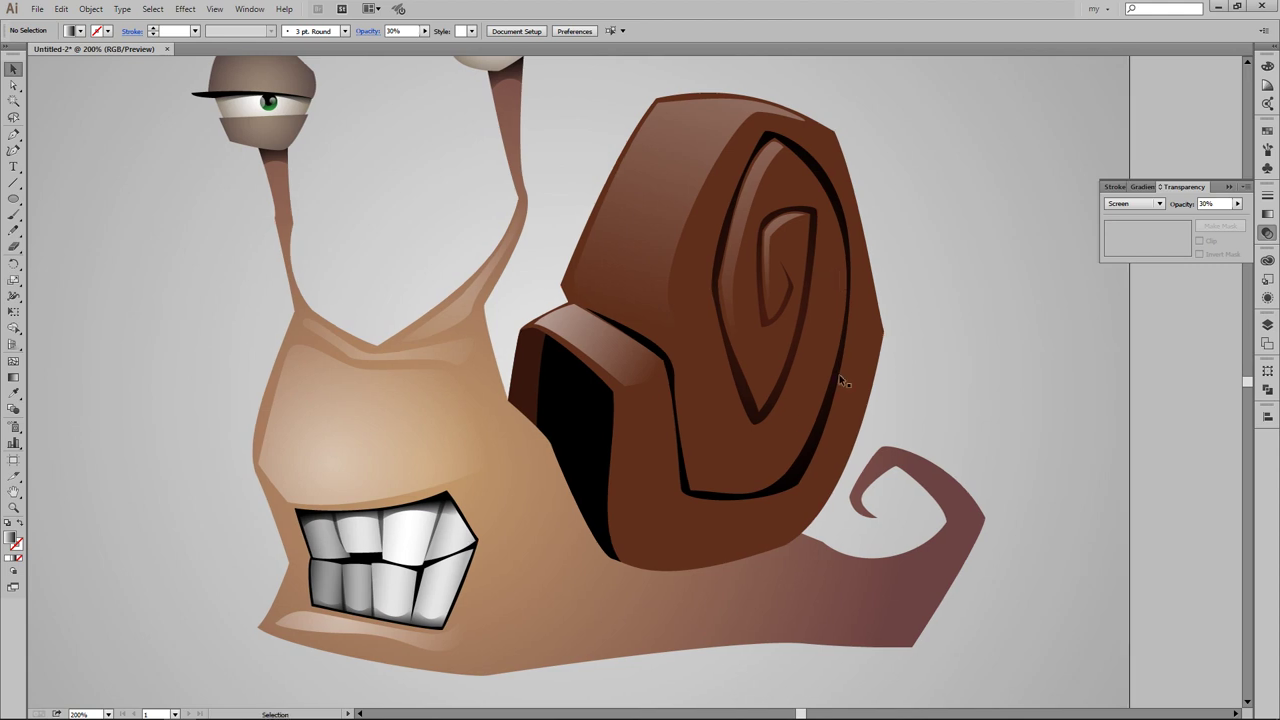
# Step: Pen-draw a thin closed highlight along the shell opening's top edge
pyautogui.click(537, 326)
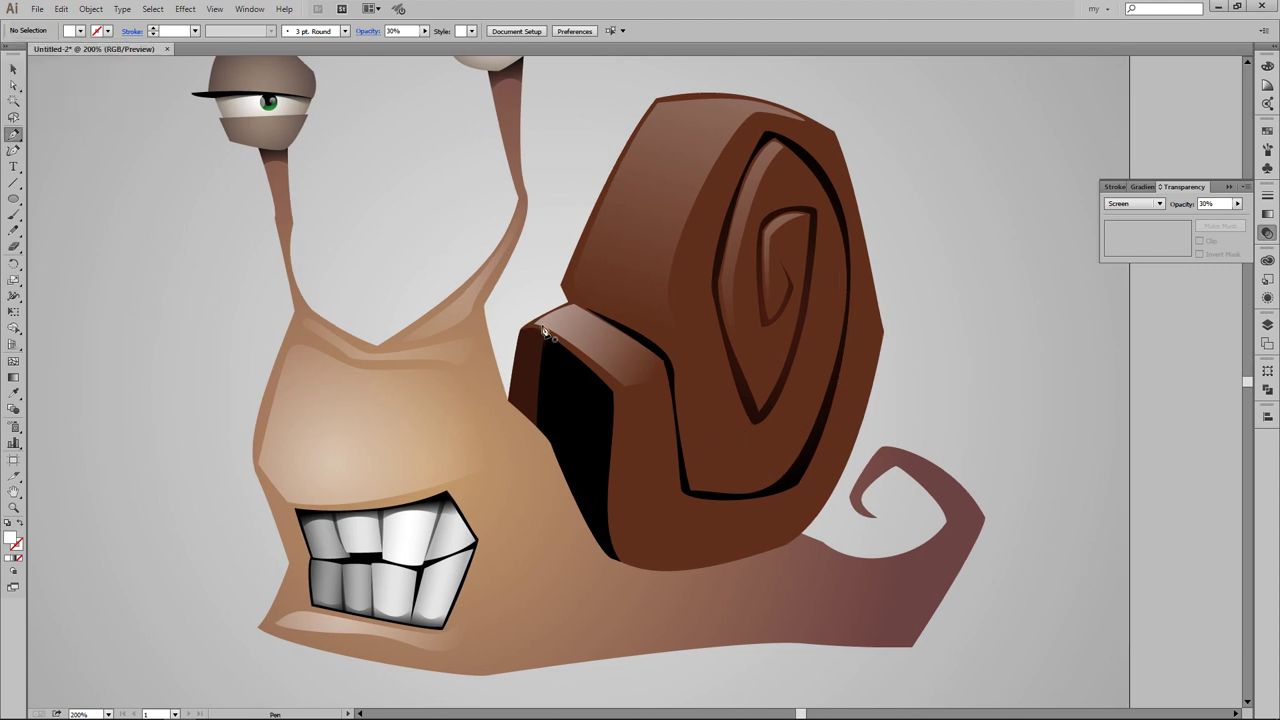
pyautogui.click(630, 393)
pyautogui.click(641, 538)
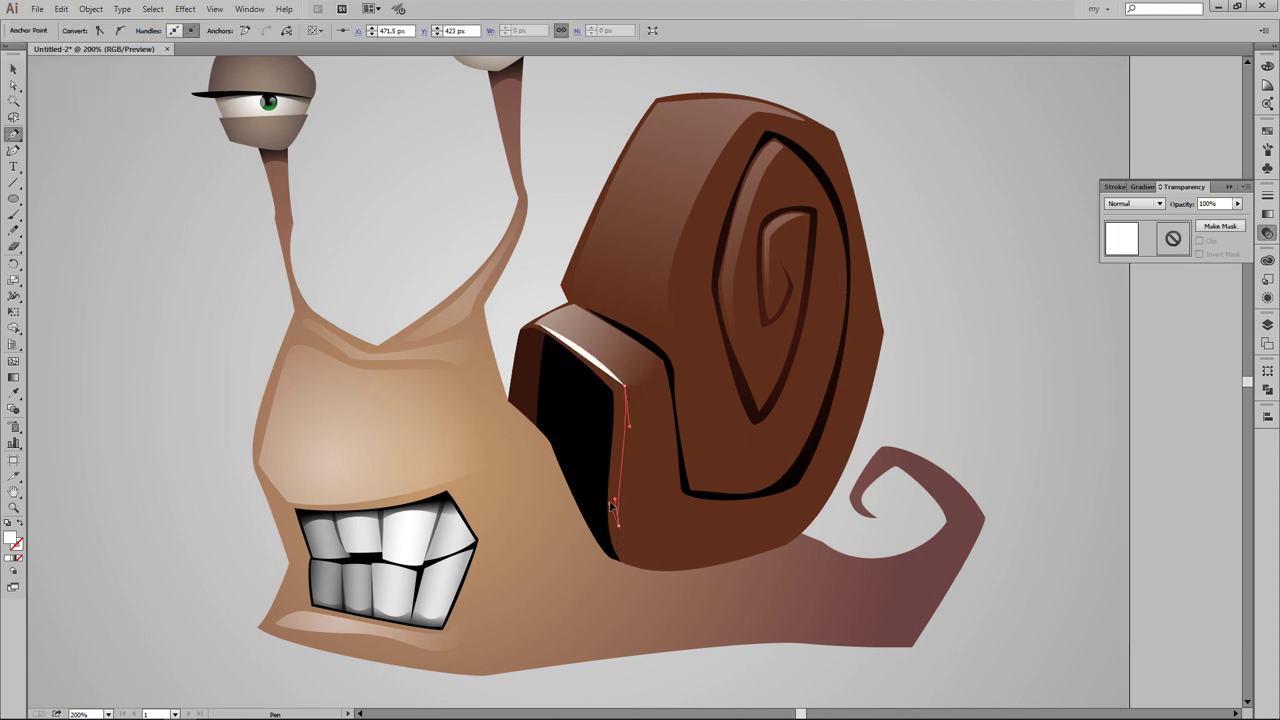
pyautogui.moveTo(612, 507); pyautogui.dragTo(617, 520)
pyautogui.click(541, 330)
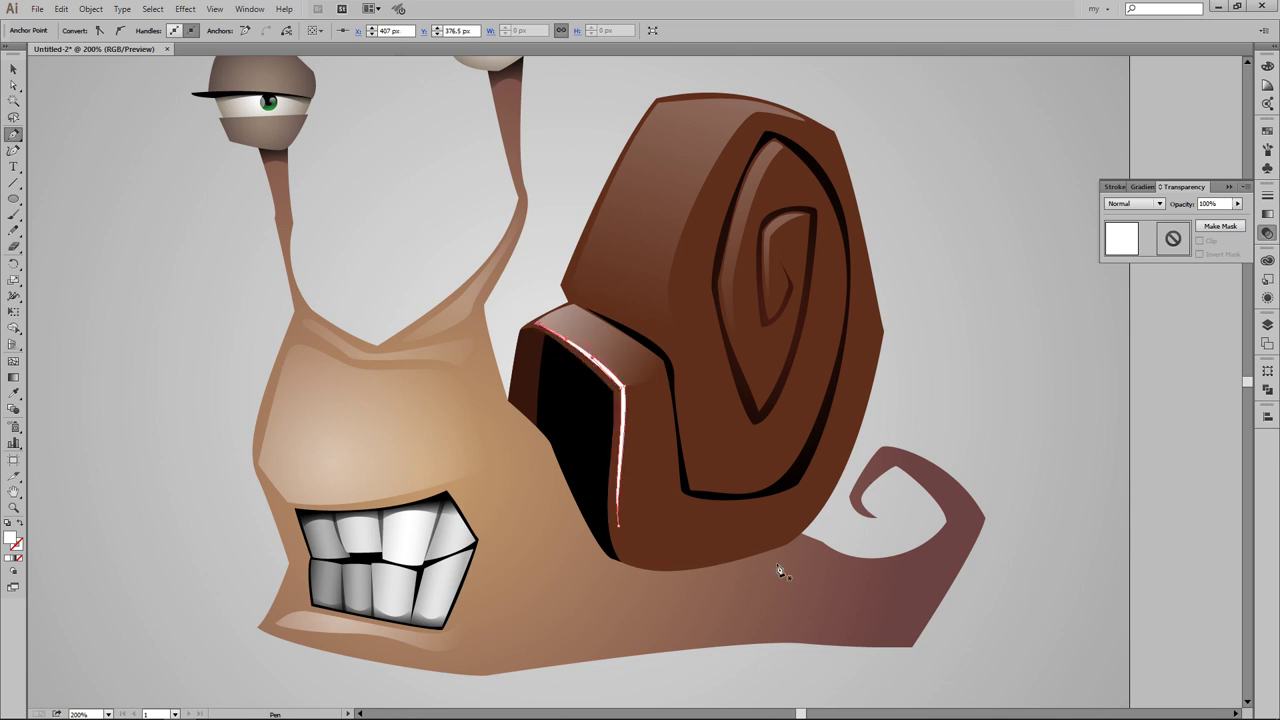
# Step: Eyedrop the Screen highlight style onto the edge highlight and angle its gradient
pyautogui.press('i')
pyautogui.click(370, 450)
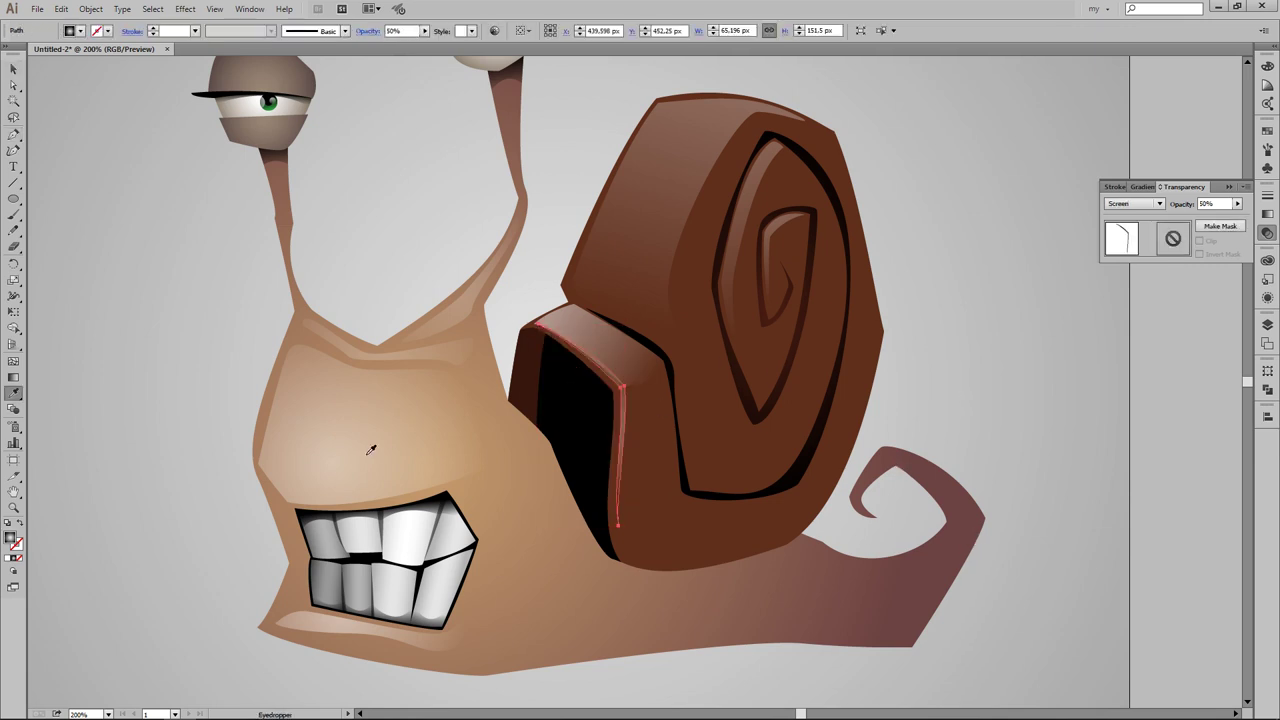
pyautogui.press('g')
pyautogui.moveTo(584, 424); pyautogui.dragTo(620, 388)
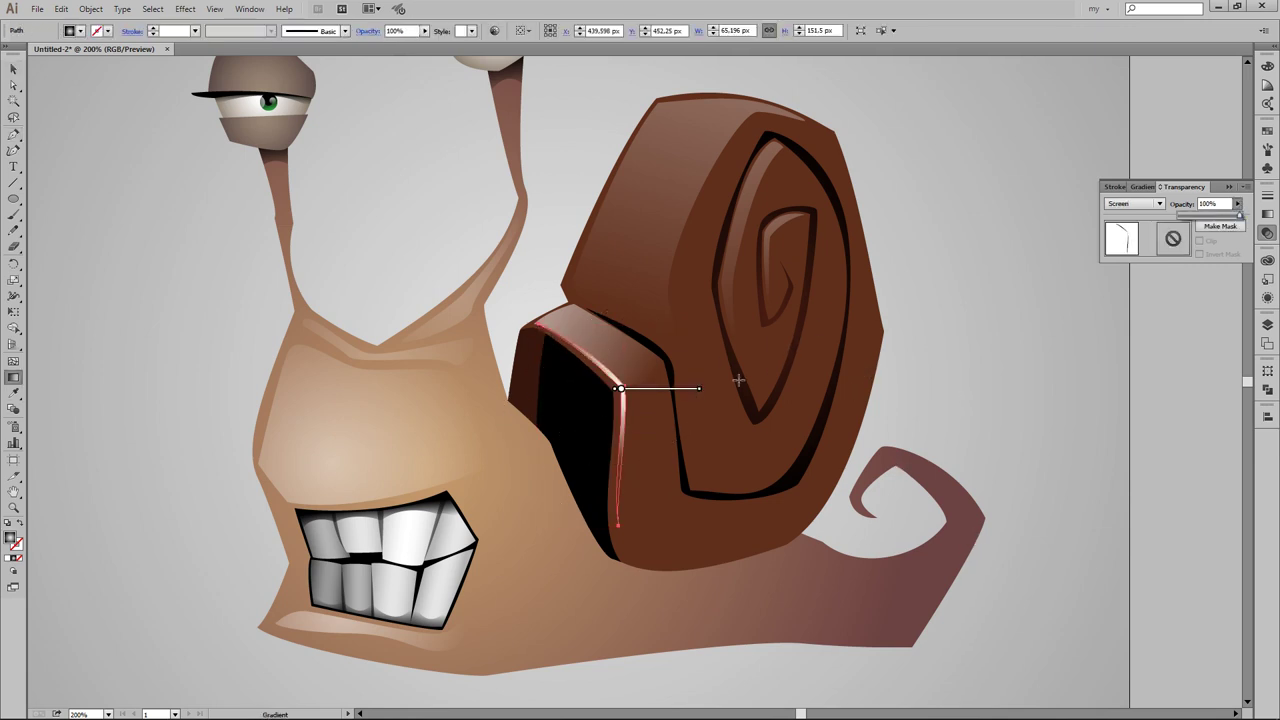
pyautogui.write('80')
pyautogui.press('v')
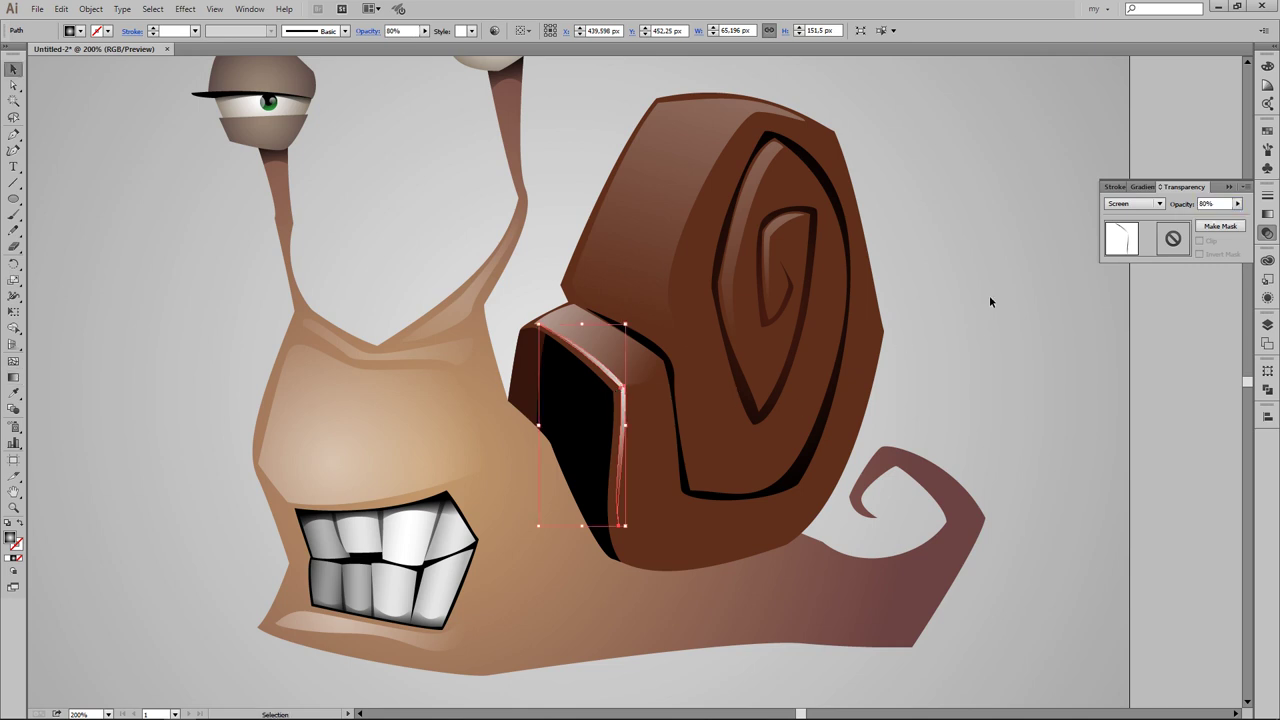
pyautogui.click(989, 295)
pyautogui.hotkey('ctrl', '0')
pyautogui.scroll(1, 724, 314)
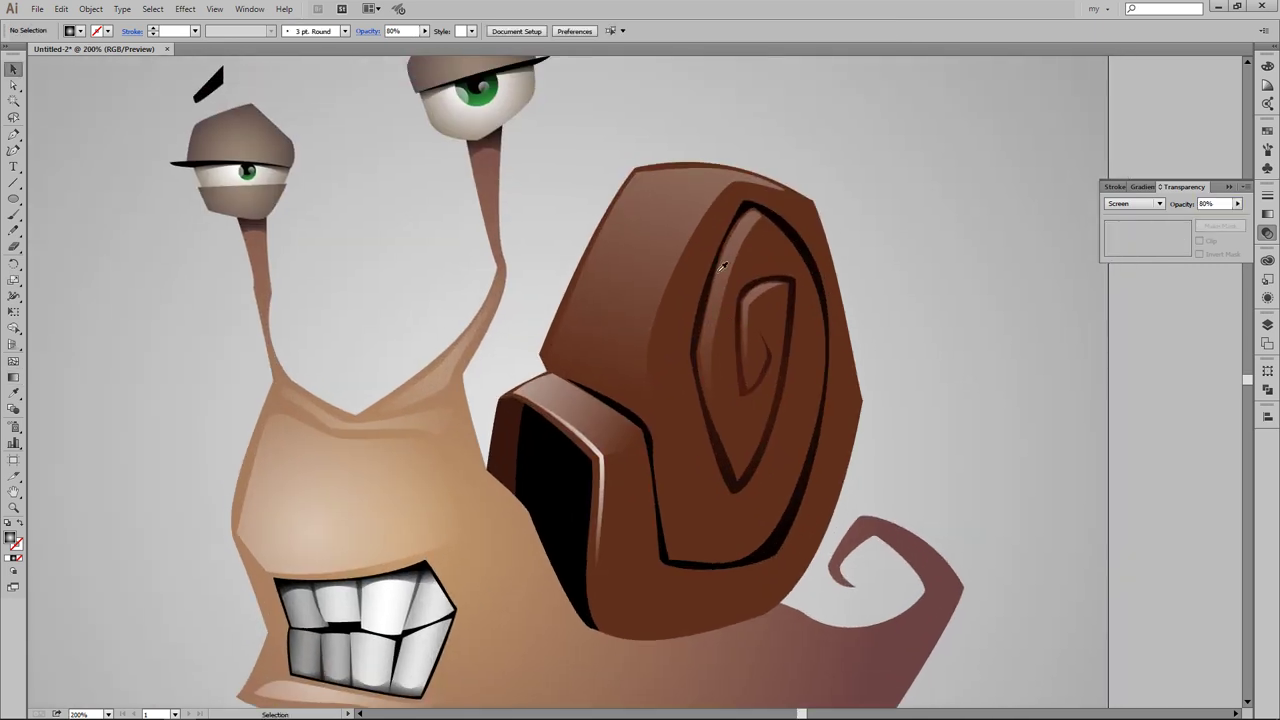
# Step: Draw a curved rim highlight along the shell's left face and stretch its radial gradient
pyautogui.click(736, 183)
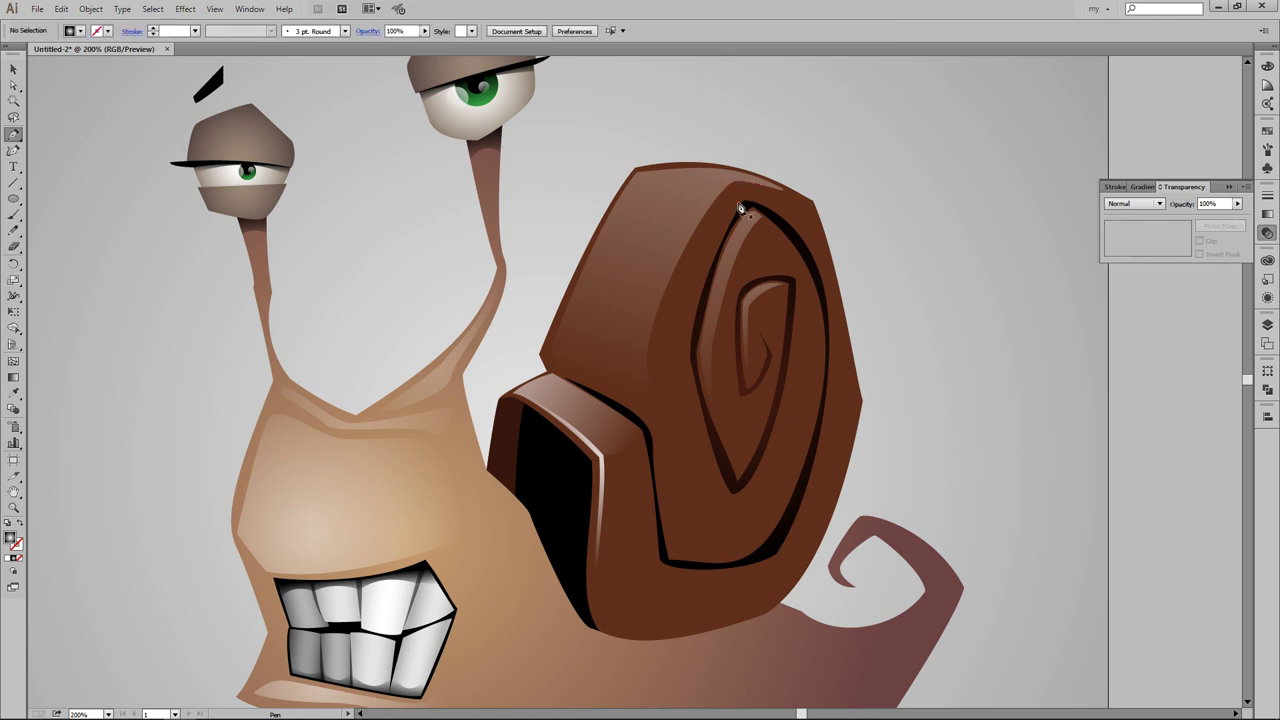
pyautogui.click(640, 410)
pyautogui.moveTo(633, 476); pyautogui.dragTo(650, 400)
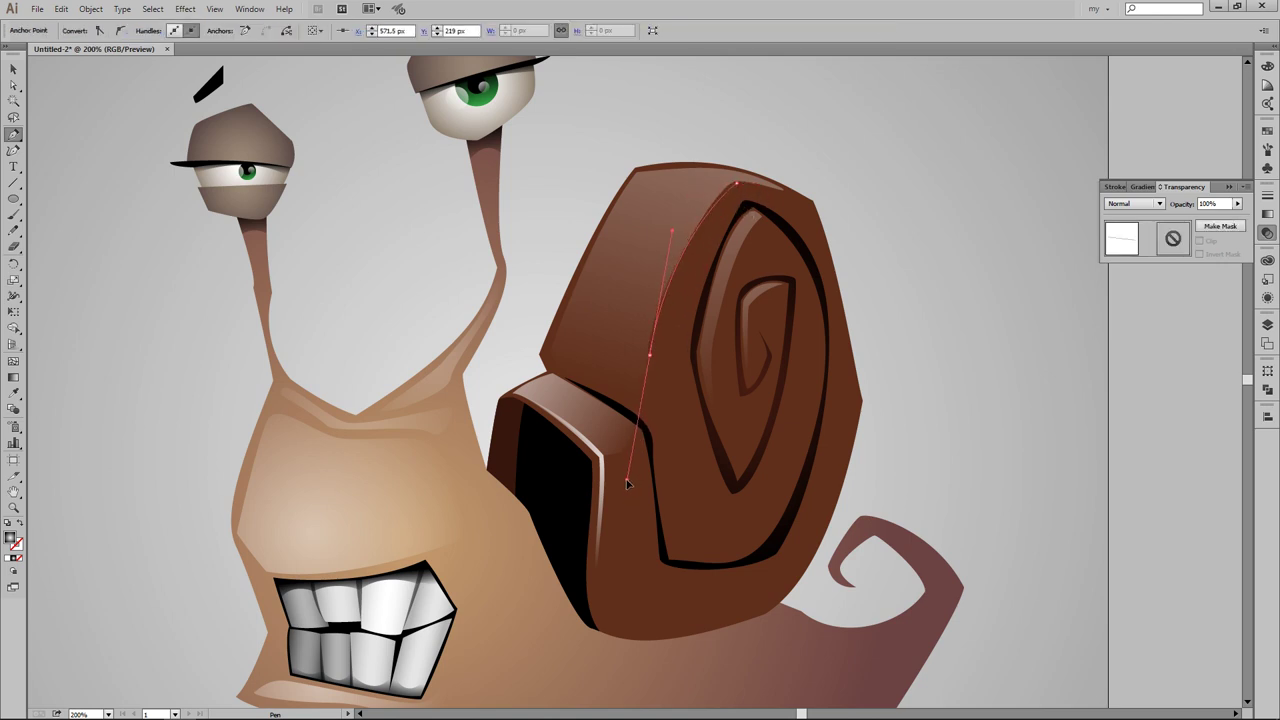
pyautogui.click(671, 455)
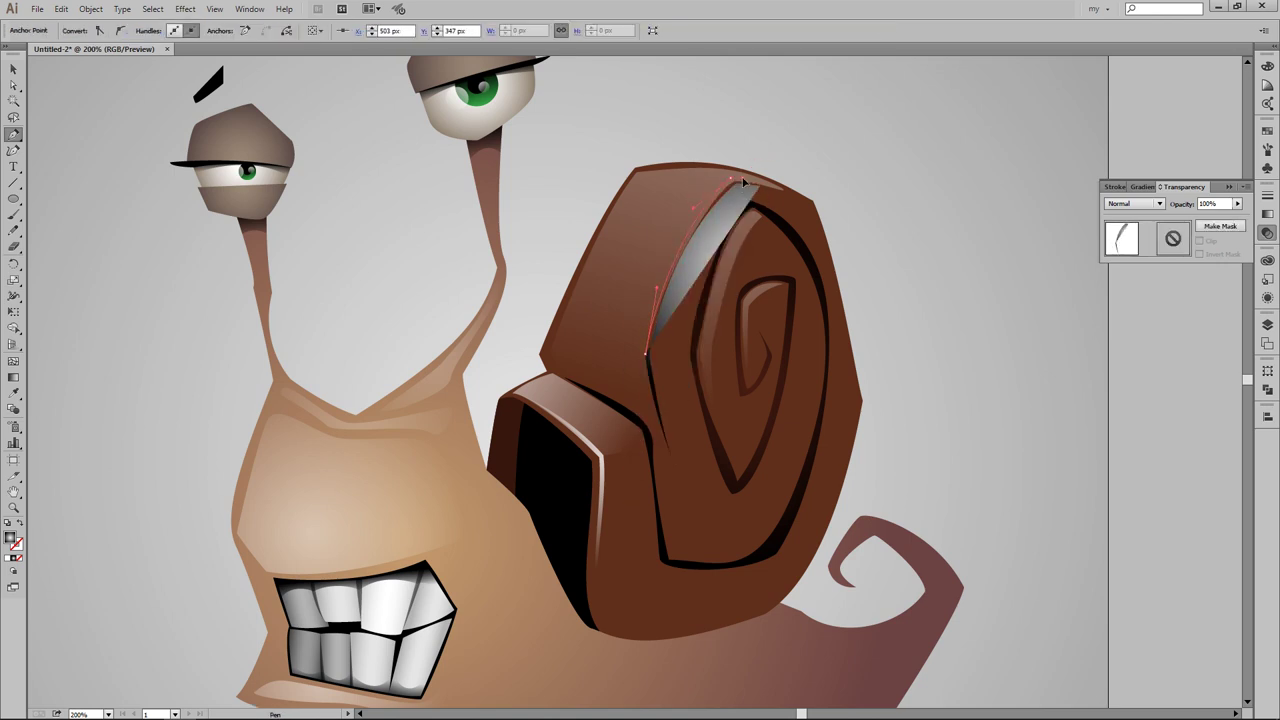
pyautogui.press('g')
pyautogui.moveTo(880, 180); pyautogui.dragTo(1023, 180)
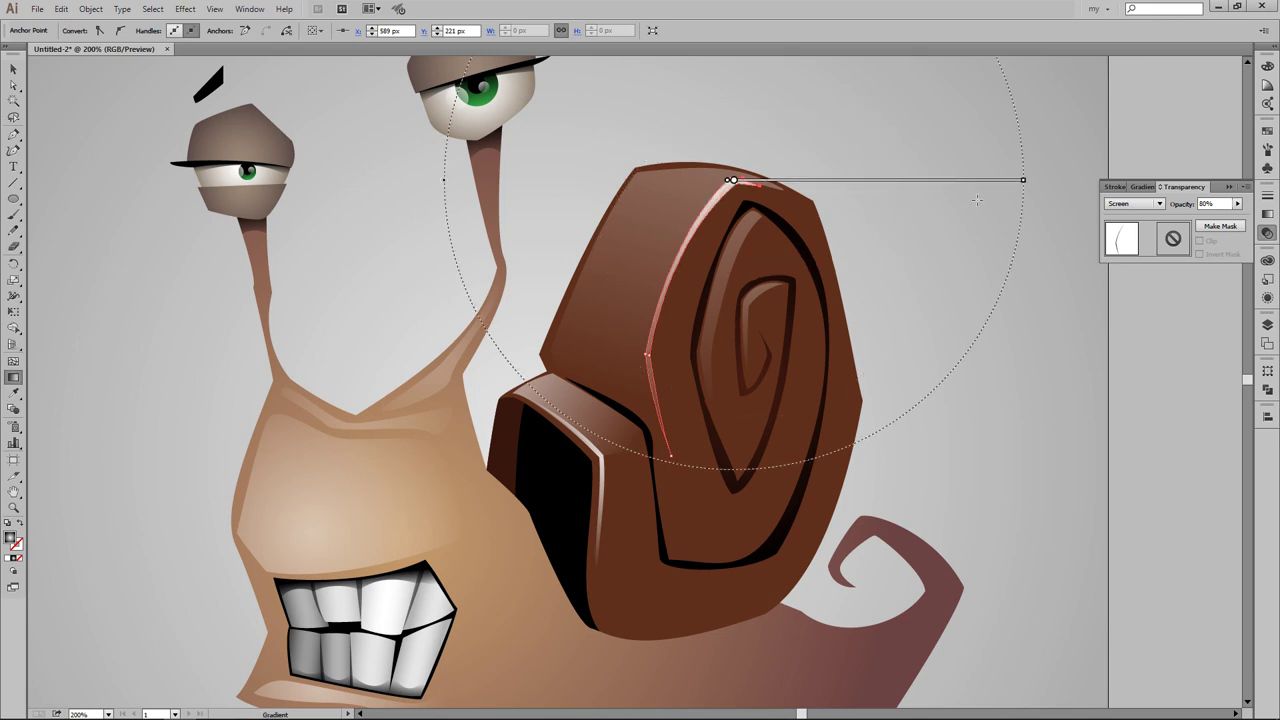
# Step: Zoom out to review the shell highlights, then zoom back in on the shell
pyautogui.hotkey('ctrl', '0')
pyautogui.scroll(5, 905, 257)
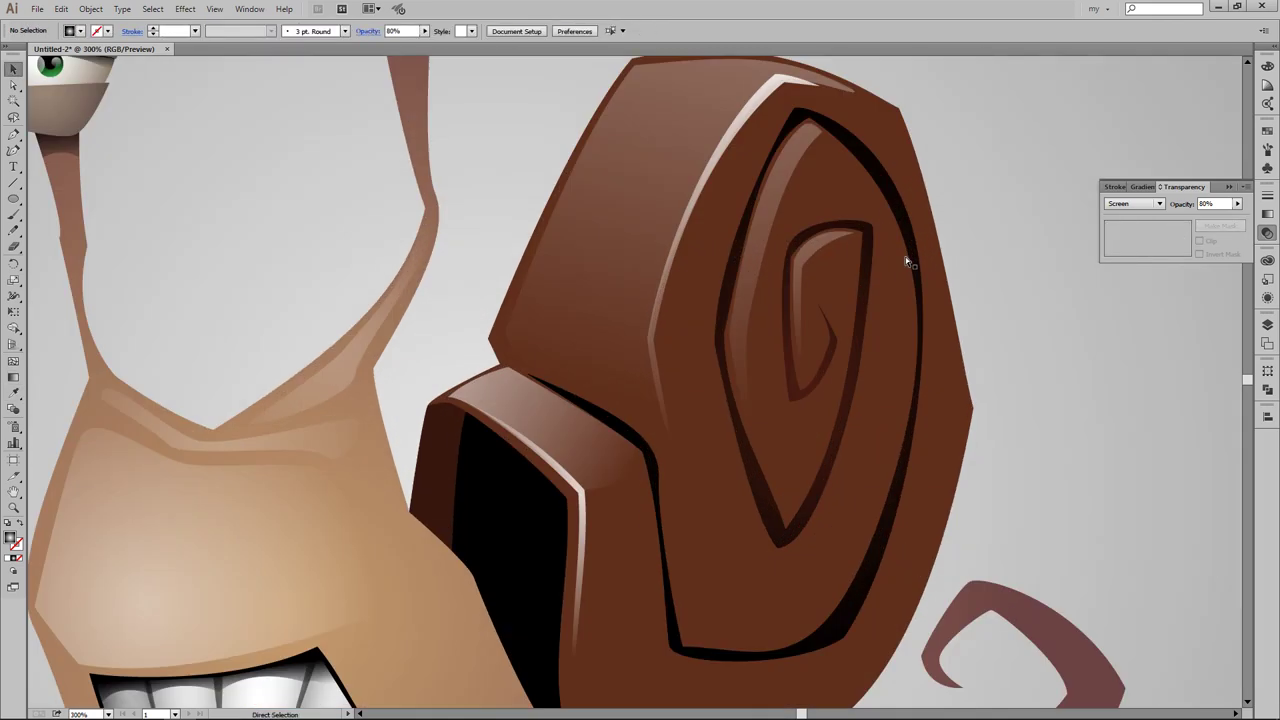
pyautogui.press('a')
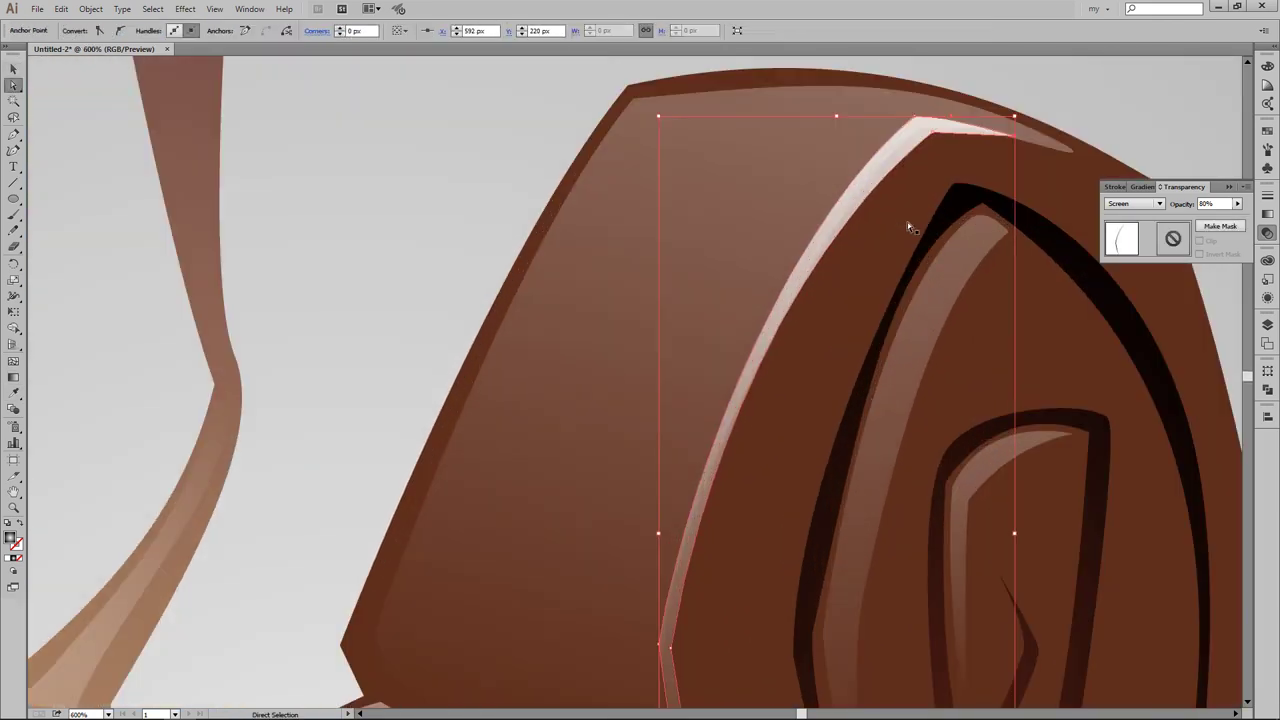
pyautogui.hotkey('ctrl', '-')
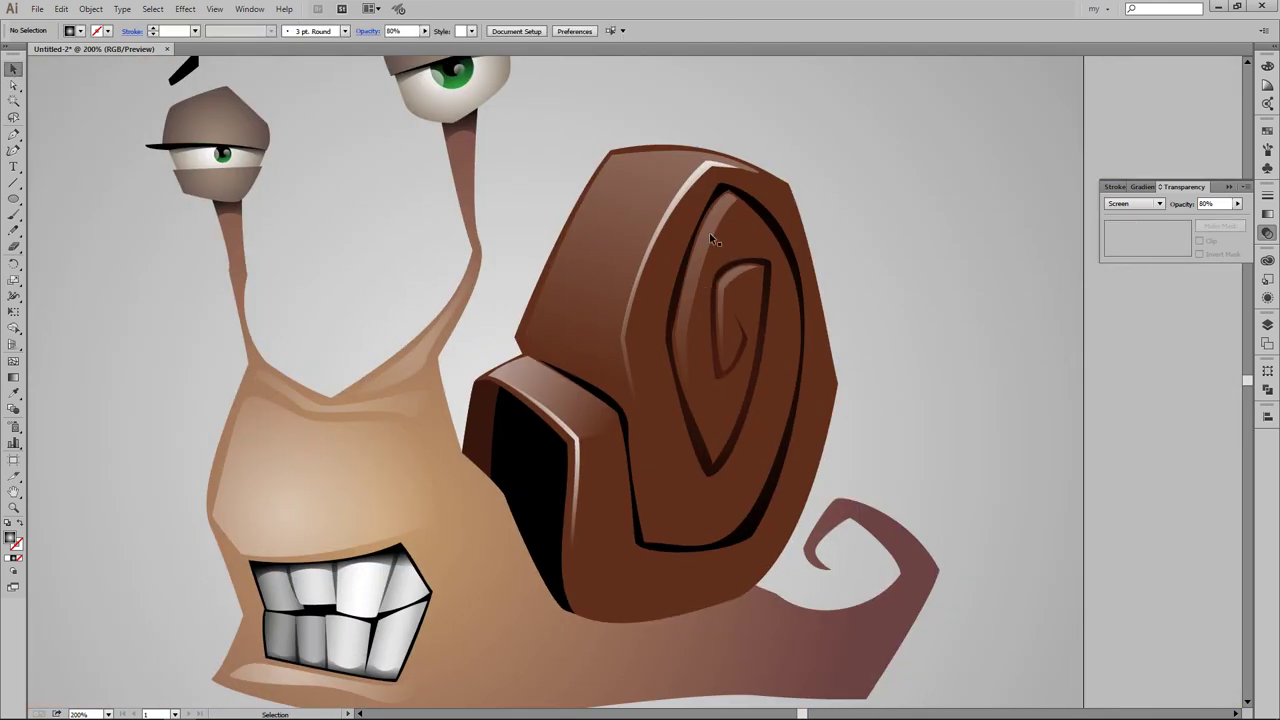
pyautogui.press('p')
pyautogui.hotkey('ctrl', '+')
# Step: Draw a highlight sliver inside the spiral and give it the existing highlight gradient, repositioned and shortened
pyautogui.moveTo(784, 123); pyautogui.dragTo(778, 142)
pyautogui.moveTo(714, 341); pyautogui.dragTo(700, 430)
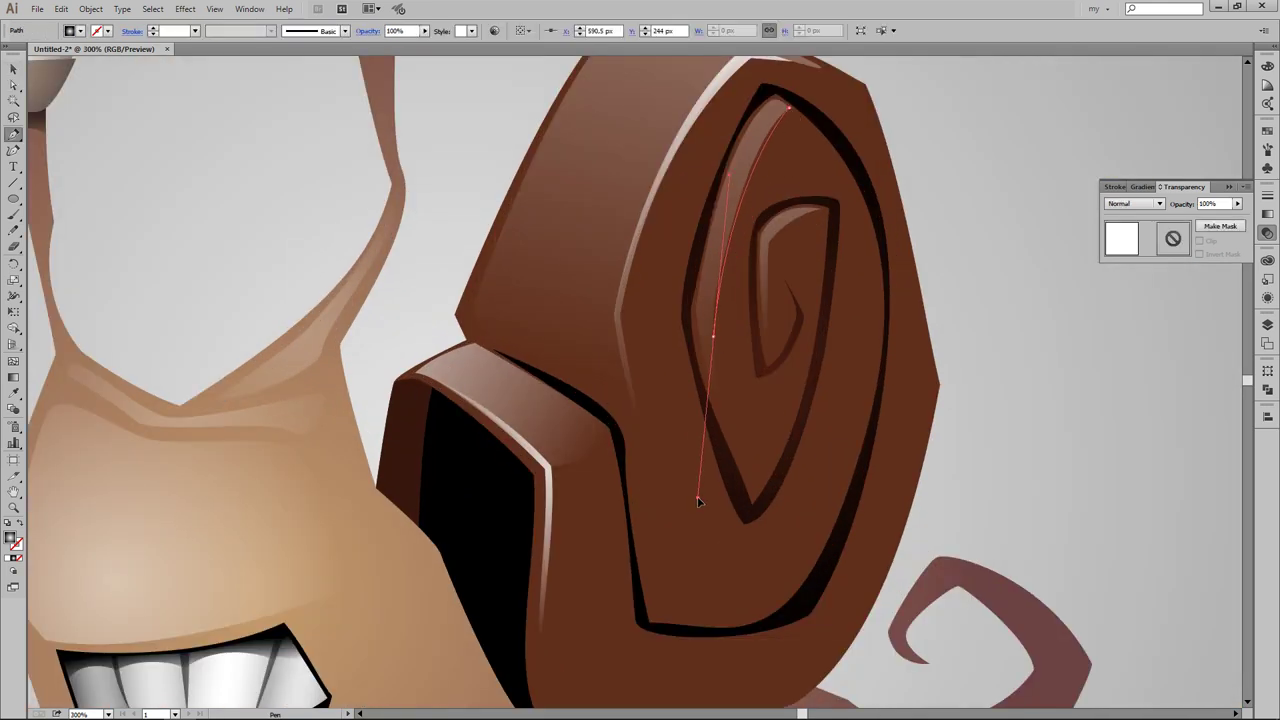
pyautogui.click(788, 108)
pyautogui.scroll(3, 838, 149)
pyautogui.press('i')
pyautogui.click(690, 240)
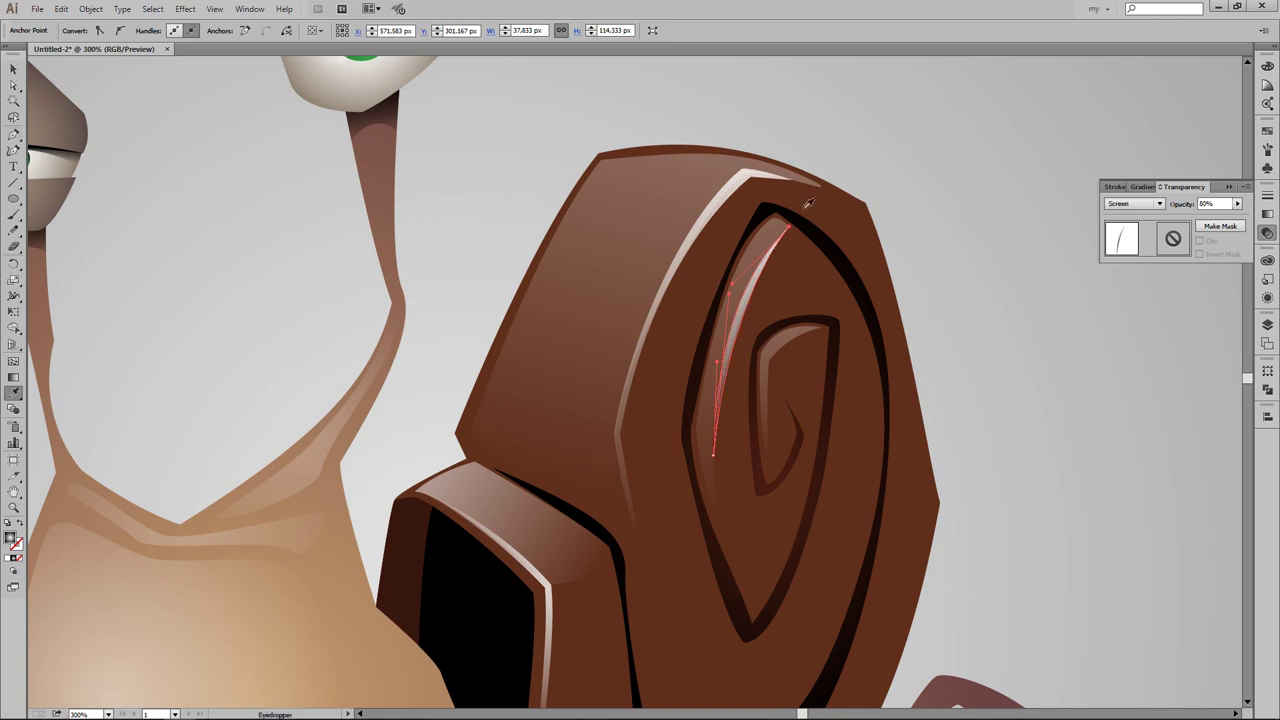
pyautogui.press('g')
pyautogui.moveTo(771, 228); pyautogui.dragTo(743, 309)
pyautogui.moveTo(951, 309); pyautogui.dragTo(881, 313)
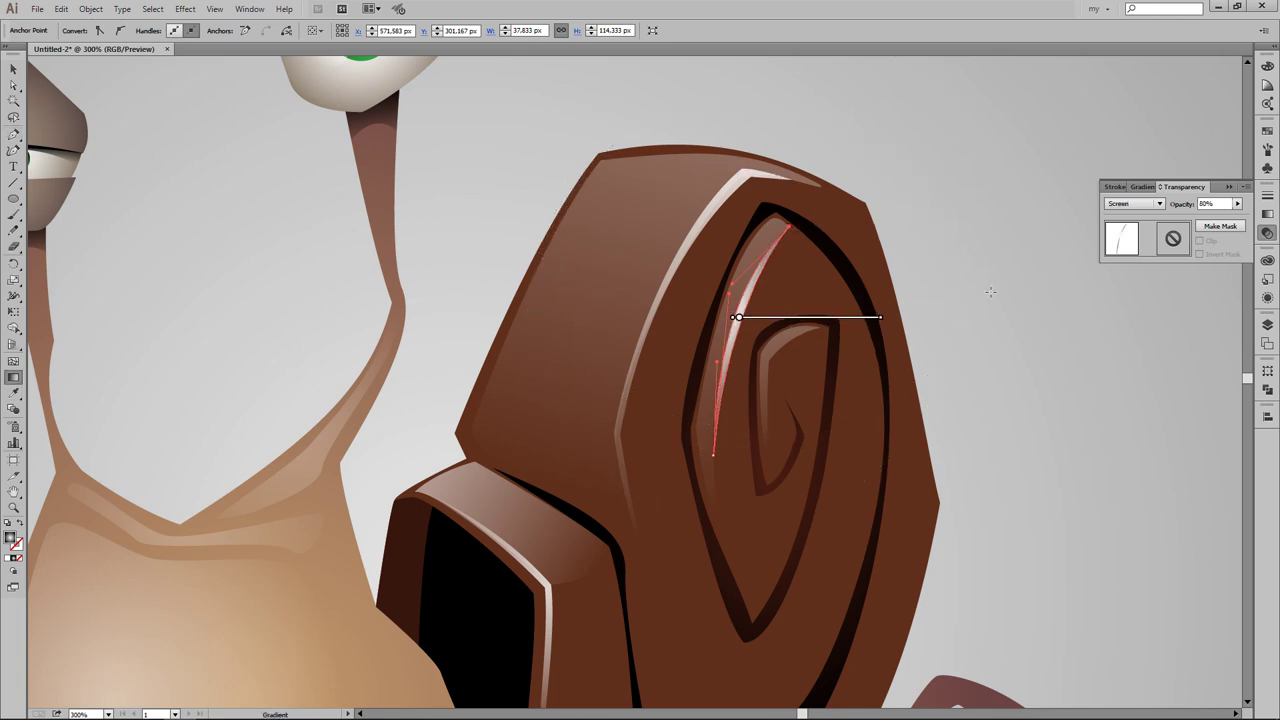
pyautogui.click(1004, 256)
# Step: Add a second inner spiral highlight with the copied radial highlight gradient
pyautogui.hotkey('ctrl', '0')
pyautogui.hotkey('ctrl', '+')
pyautogui.hotkey('ctrl', '+')
pyautogui.hotkey('ctrl', '+')
pyautogui.hotkey('ctrl', '+')
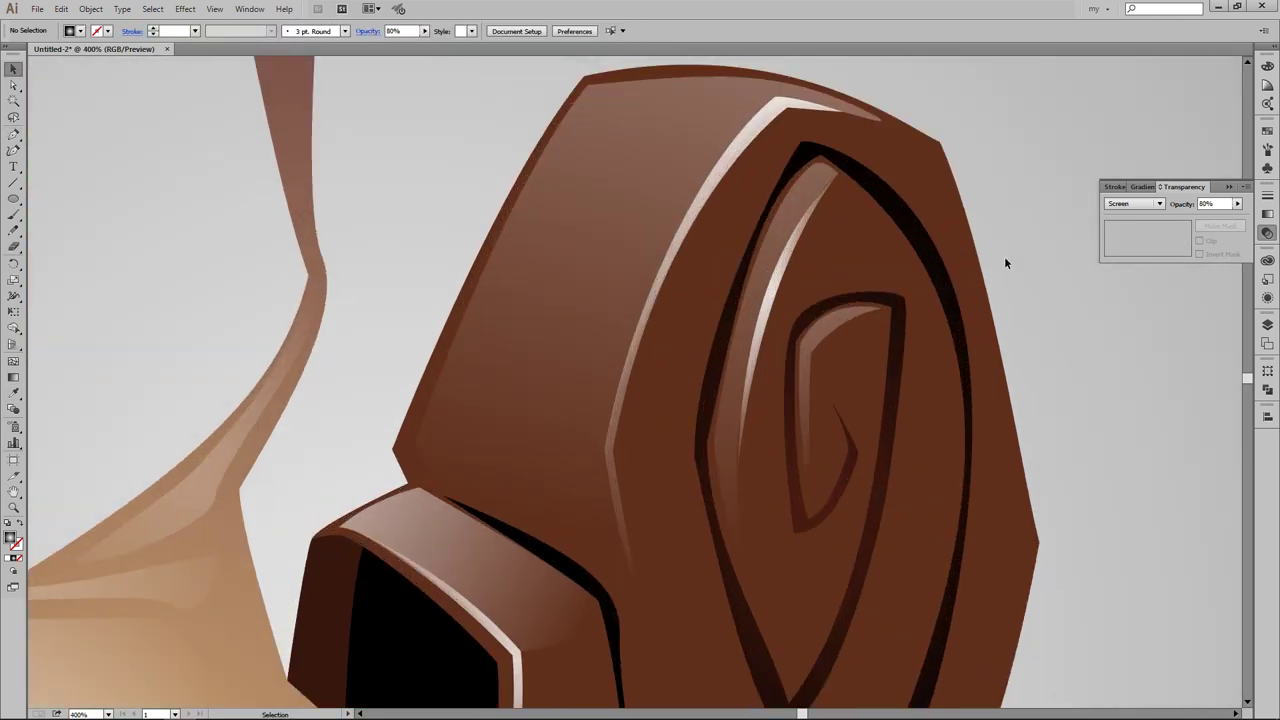
pyautogui.press('p')
pyautogui.click(800, 235)
pyautogui.click(731, 435)
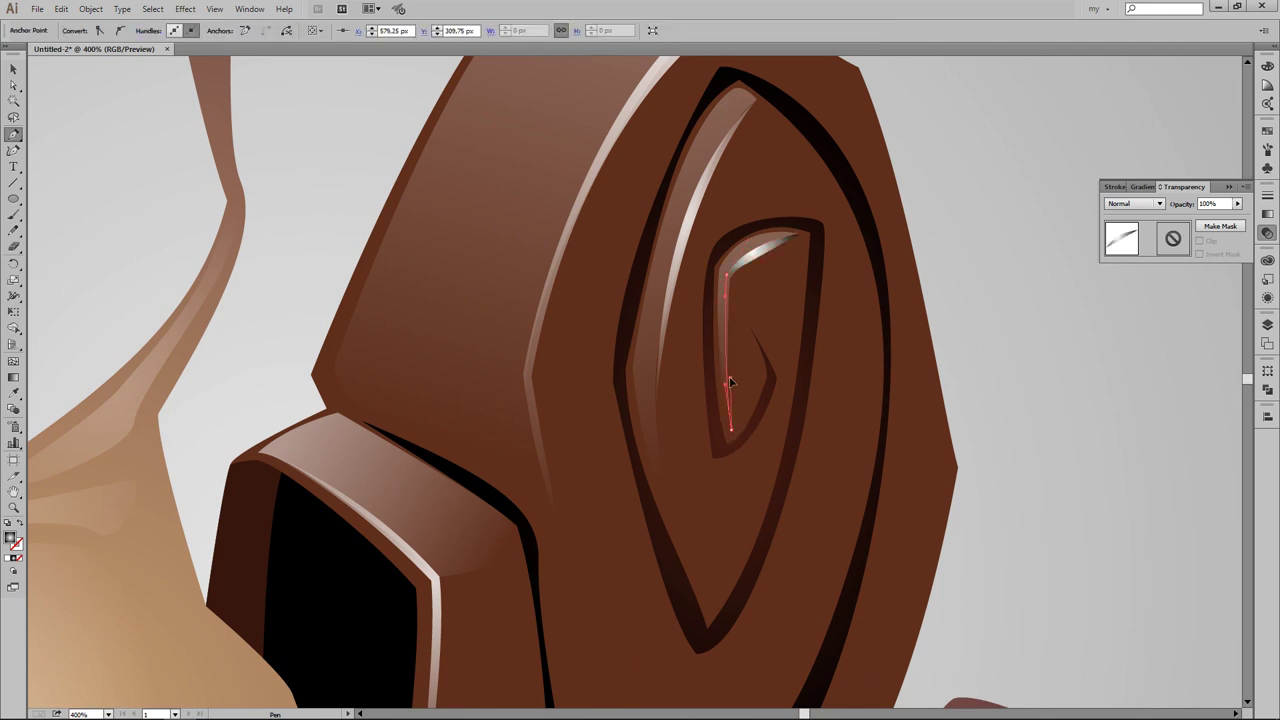
pyautogui.click(800, 238)
pyautogui.click(713, 230)
pyautogui.press('g')
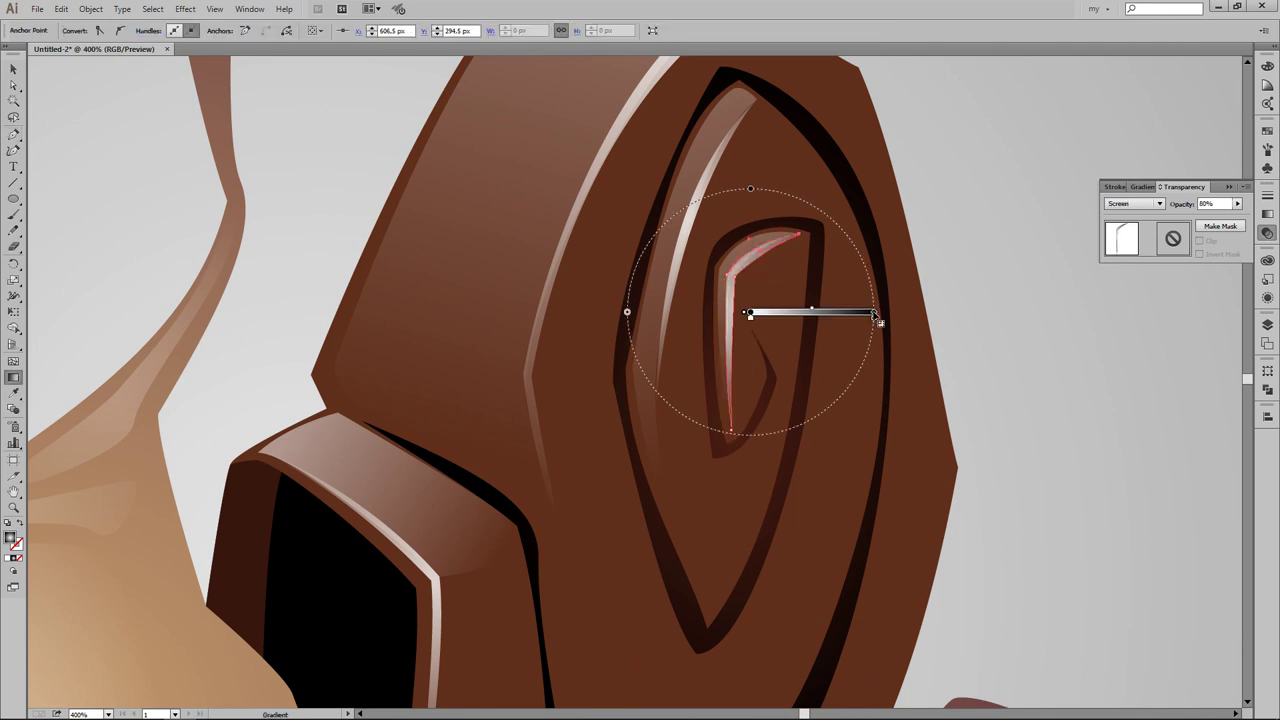
pyautogui.moveTo(737, 286); pyautogui.dragTo(829, 286)
# Step: Zoom out and check the small inner highlight
pyautogui.press('v')
pyautogui.click(1031, 323)
pyautogui.hotkey('ctrl', '-')
pyautogui.hotkey('ctrl', '-')
pyautogui.hotkey('ctrl', '-')
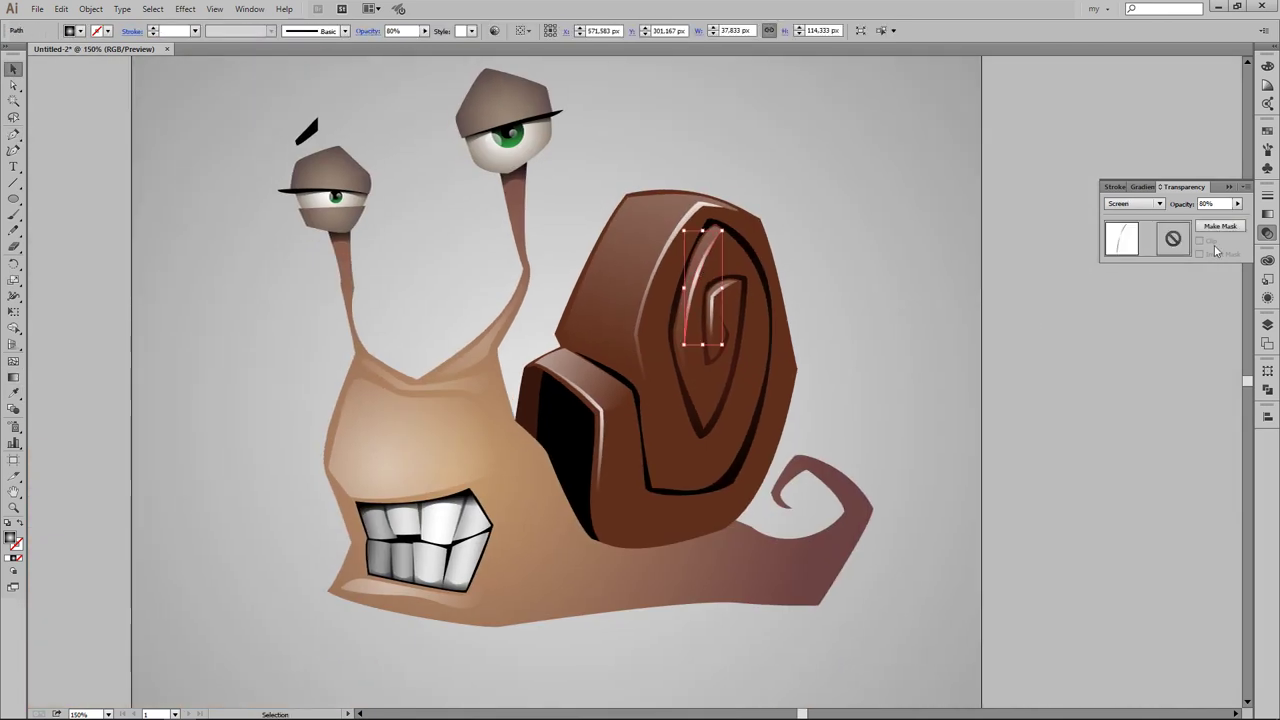
pyautogui.click(712, 297)
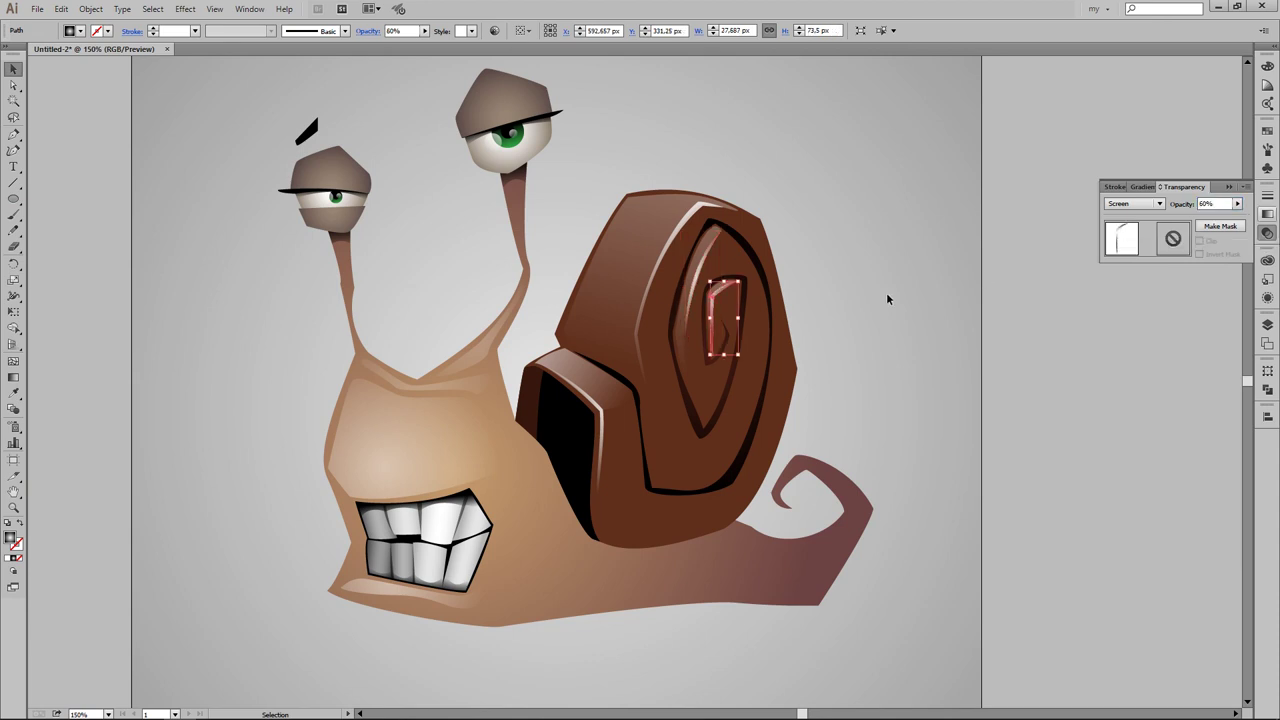
pyautogui.click(934, 354)
# Step: Draw a curved band across the shell from its left edge and fill it orange
pyautogui.scroll(-1, 920, 358)
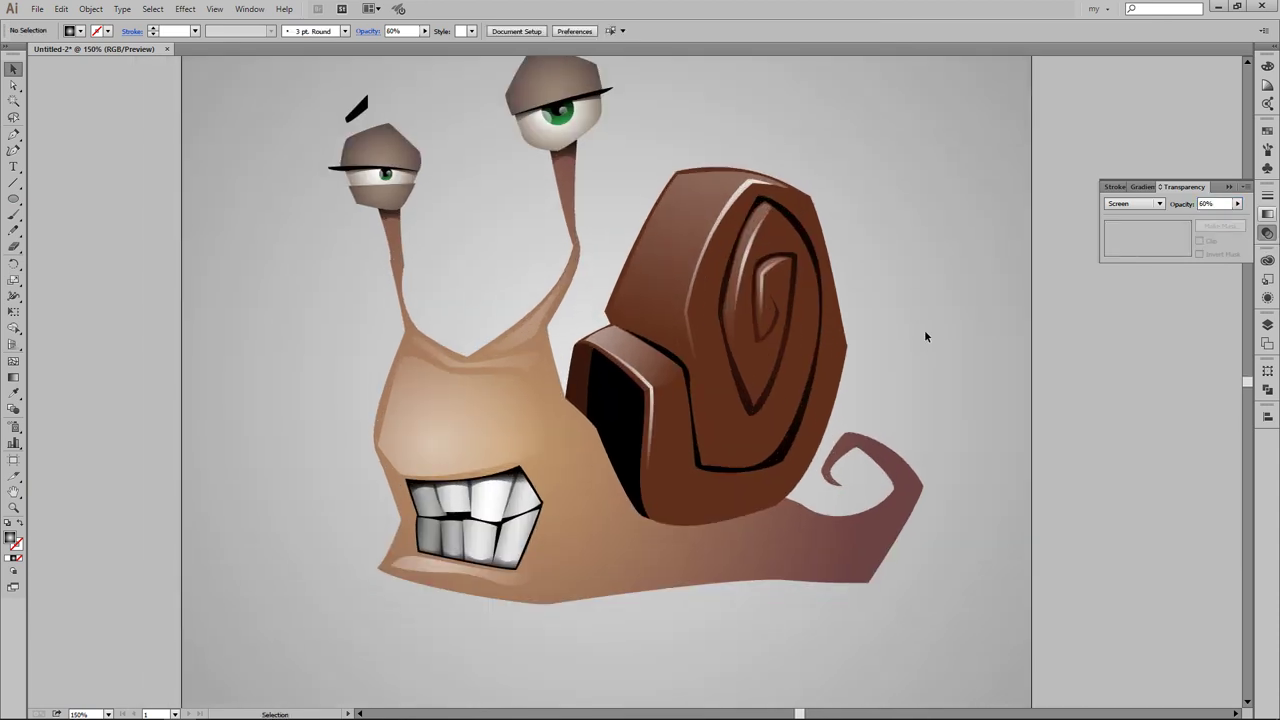
pyautogui.press('p')
pyautogui.hotkey('ctrl', '+')
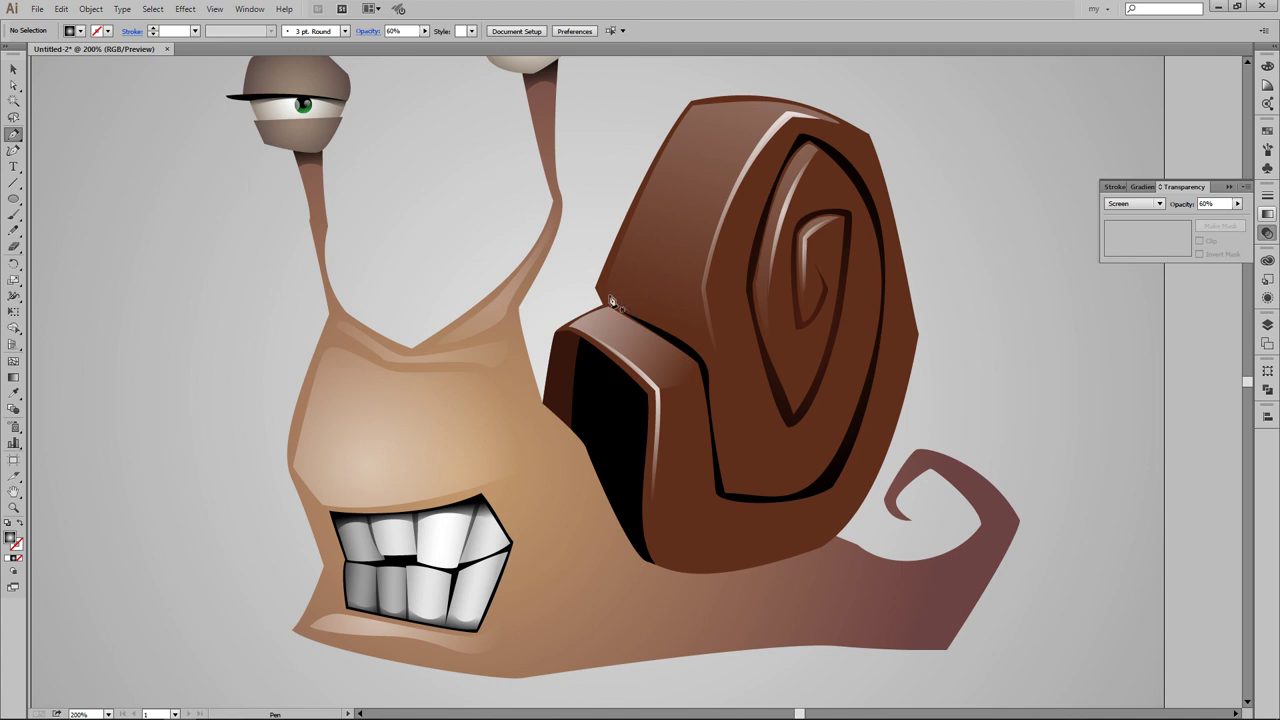
pyautogui.click(590, 288)
pyautogui.click(752, 310)
pyautogui.moveTo(750, 268); pyautogui.dragTo(620, 238)
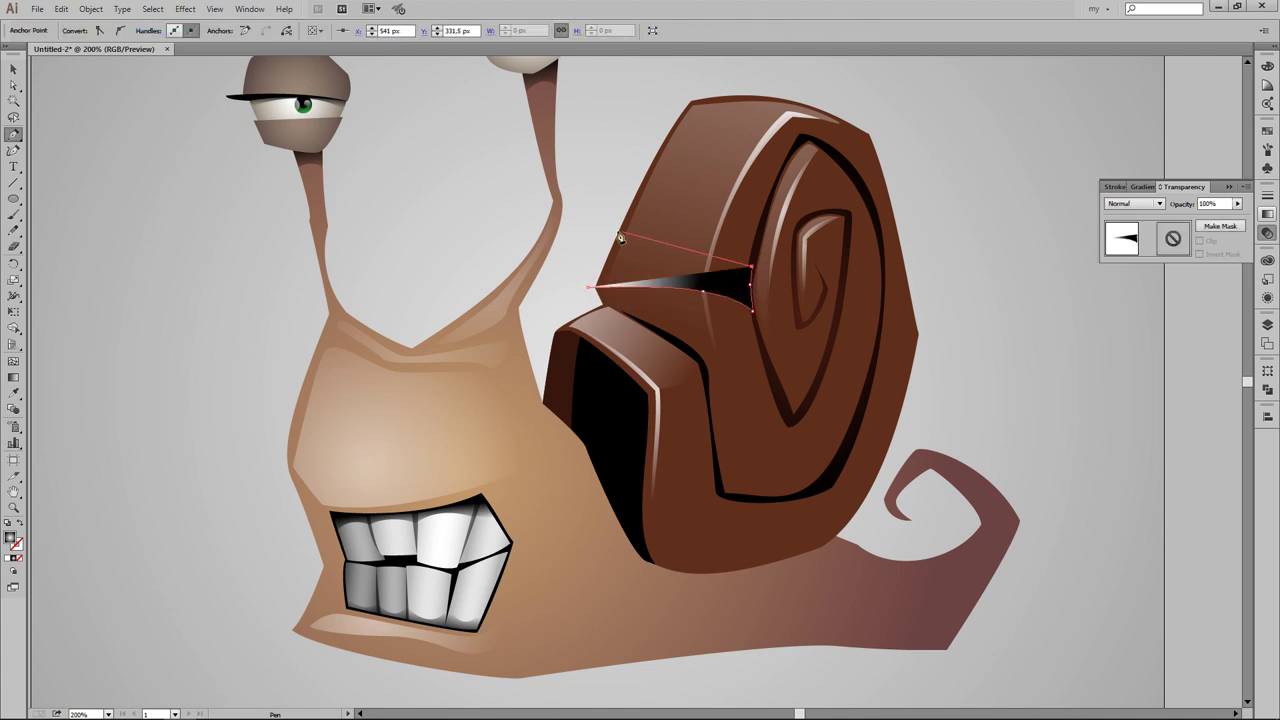
pyautogui.moveTo(471, 262); pyautogui.dragTo(571, 255)
pyautogui.click(590, 288)
pyautogui.press('v')
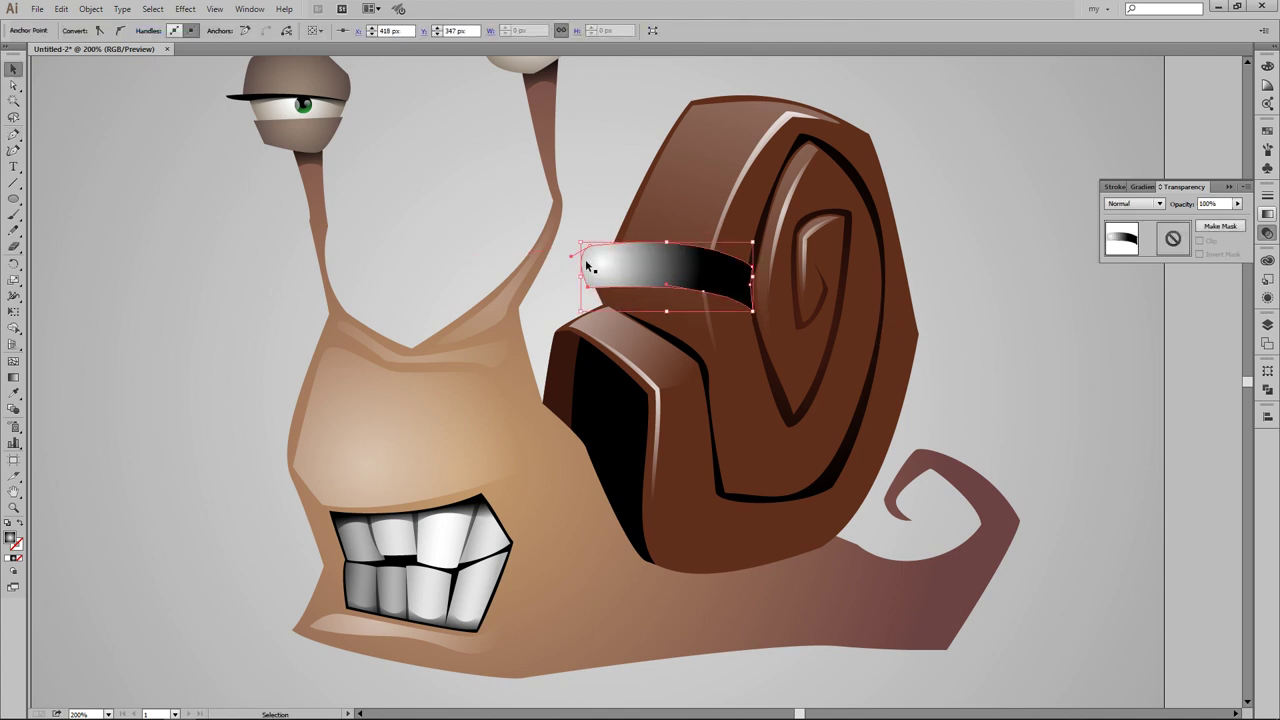
pyautogui.click(79, 30)
pyautogui.click(120, 53)
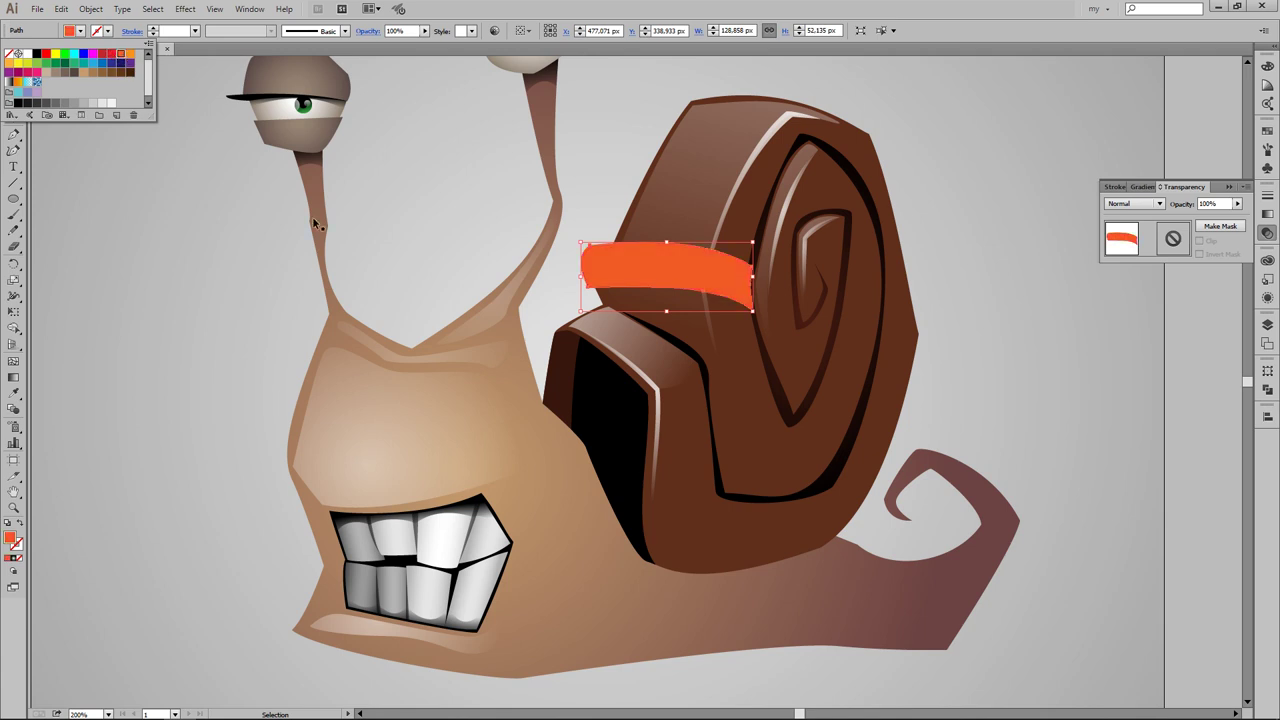
# Step: Fade the orange band to 25% opacity
pyautogui.click(741, 364)
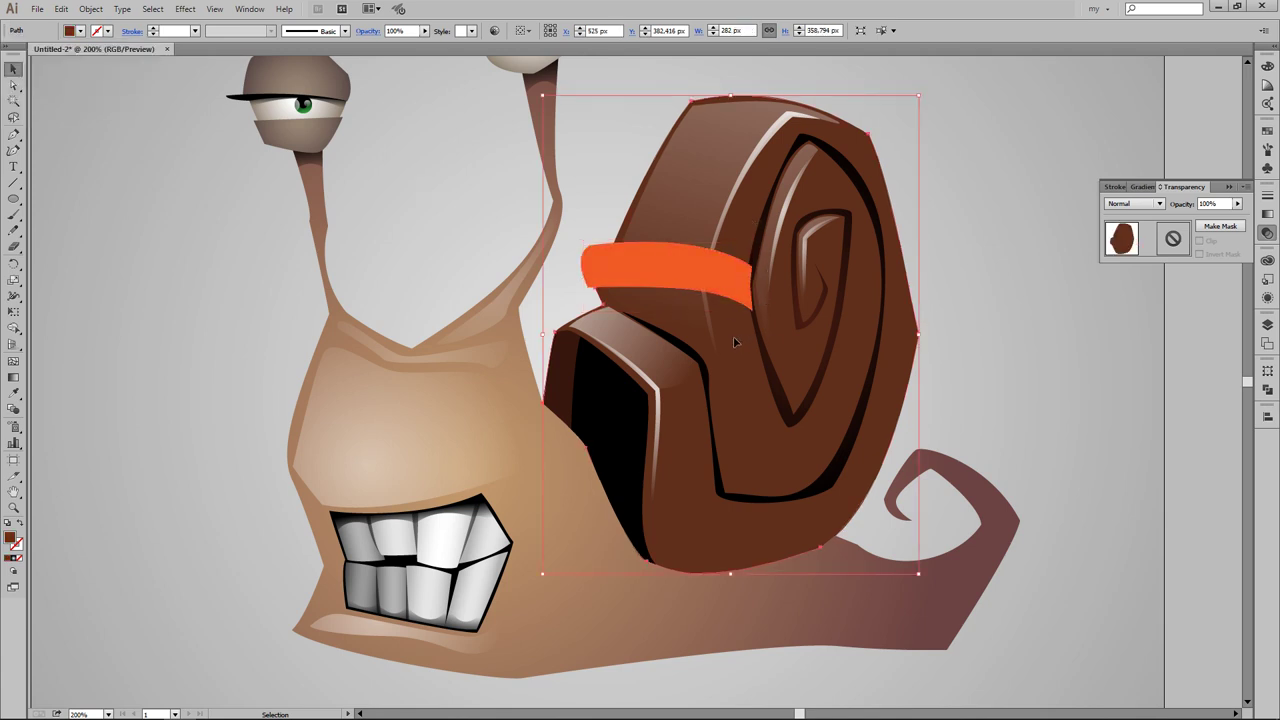
pyautogui.click(1267, 388)
pyautogui.click(660, 265)
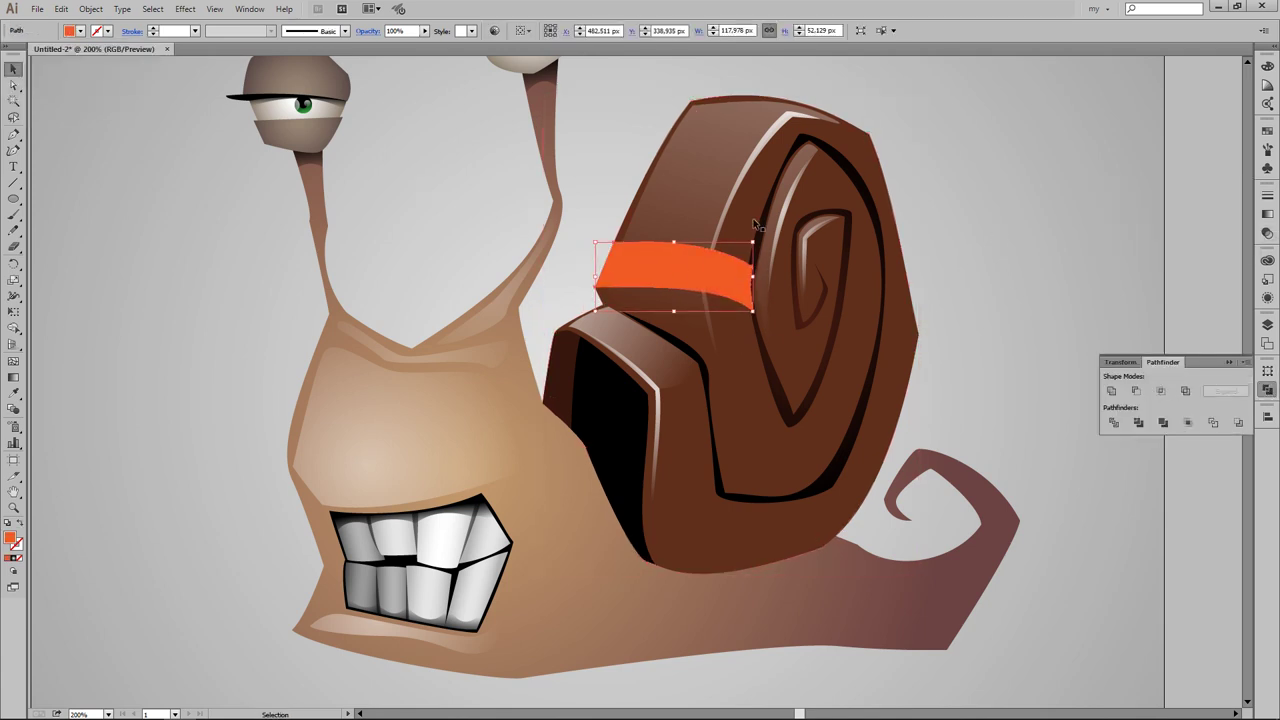
pyautogui.click(1267, 213)
pyautogui.click(1210, 216)
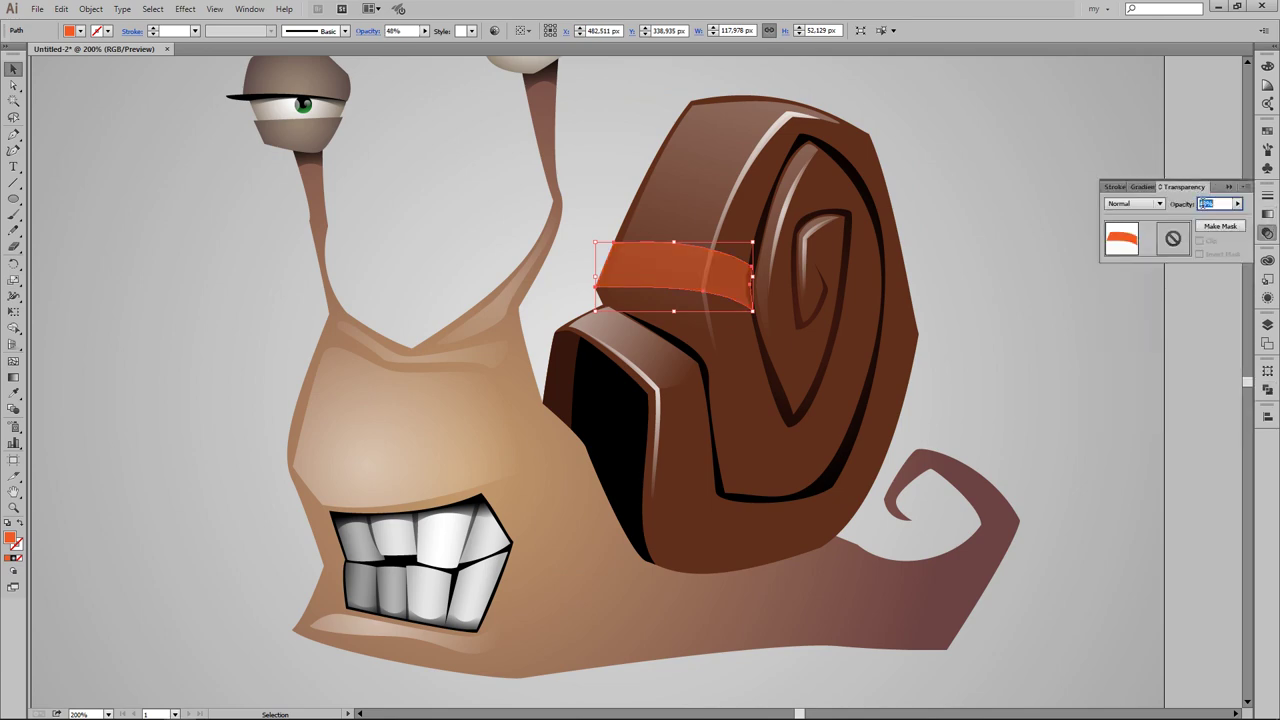
pyautogui.write('50')
pyautogui.press('Return')
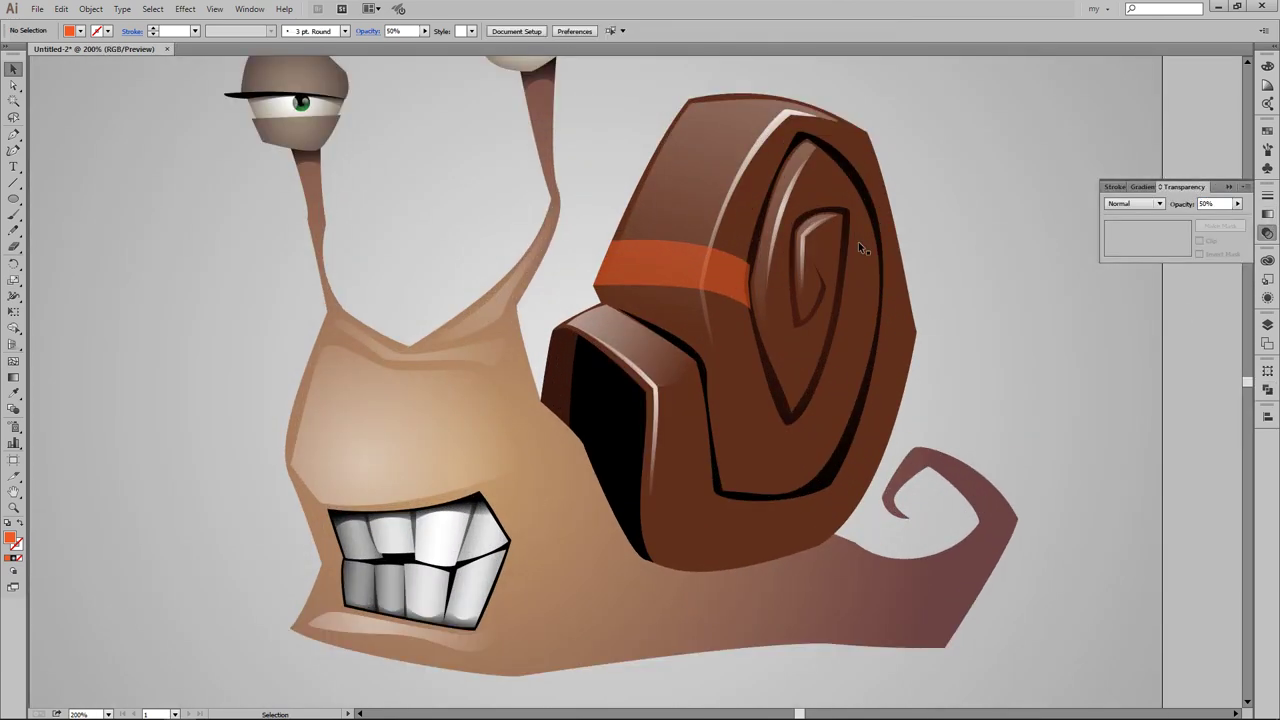
pyautogui.press('a')
pyautogui.click(748, 298)
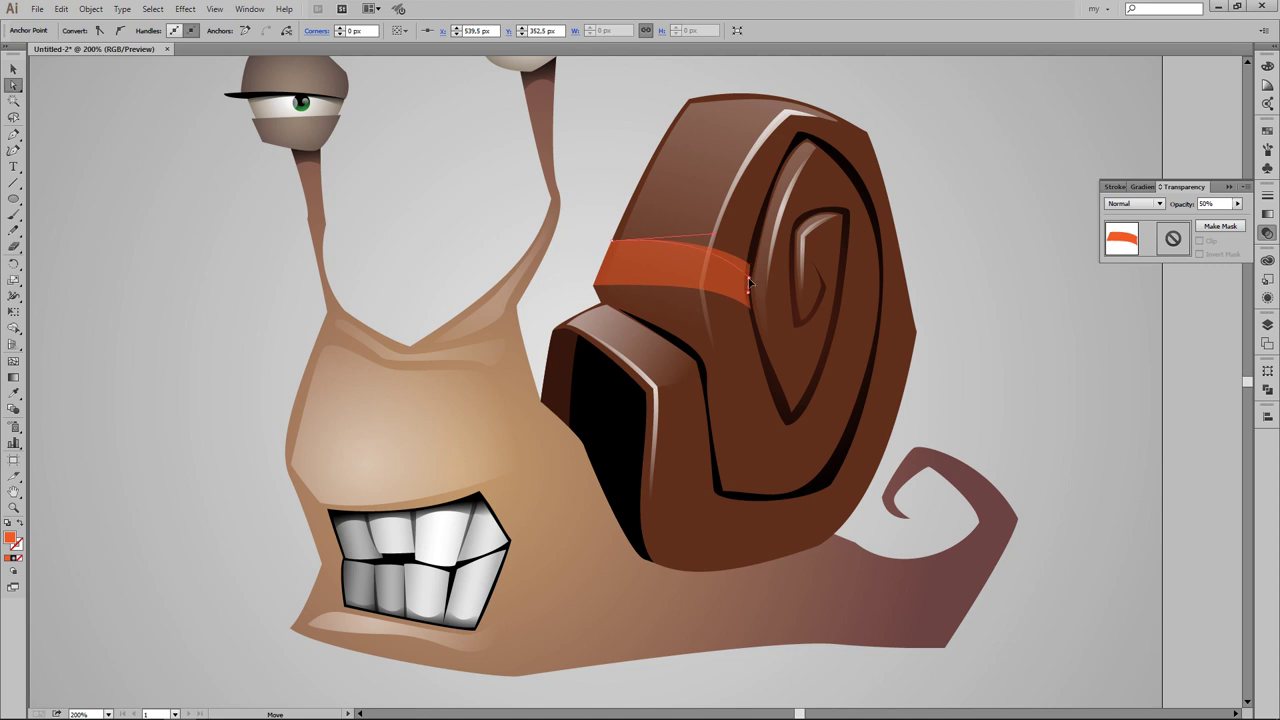
pyautogui.press('v')
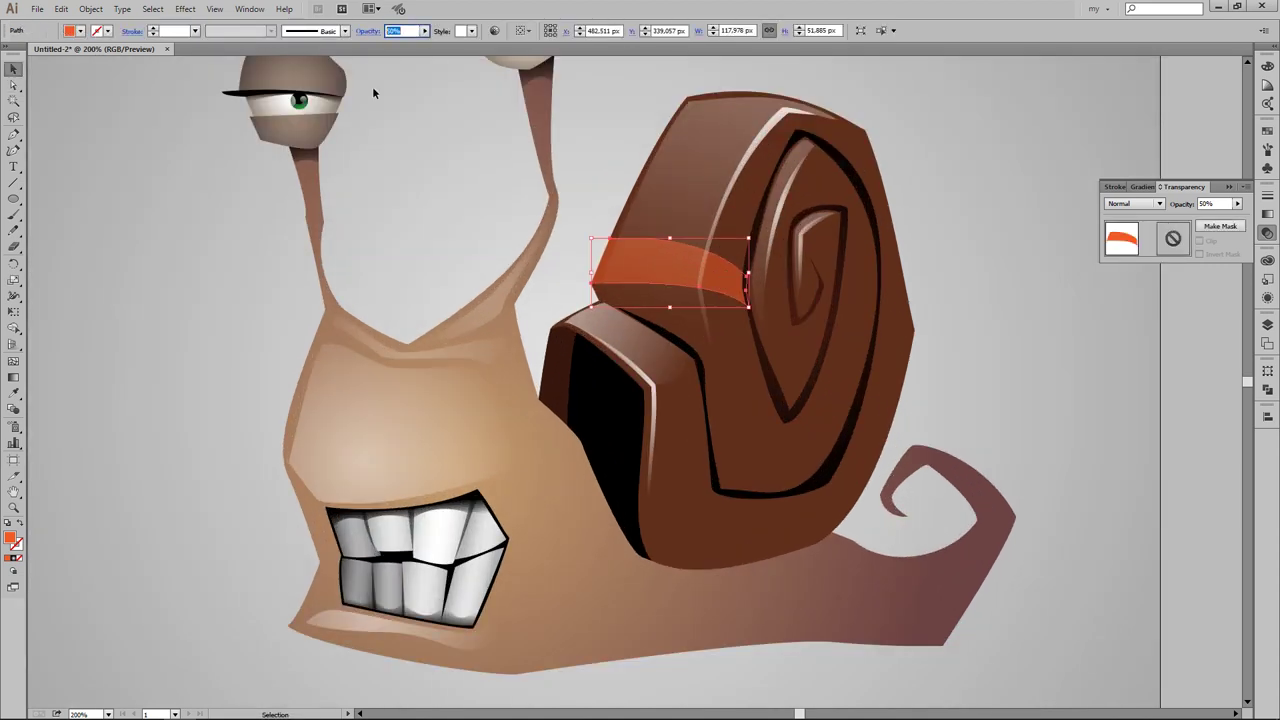
pyautogui.write('25')
pyautogui.press('Return')
pyautogui.click(953, 258)
# Step: Draw a second band near the shell top and match it to the faded orange band
pyautogui.scroll(1, 953, 258)
pyautogui.click(770, 238)
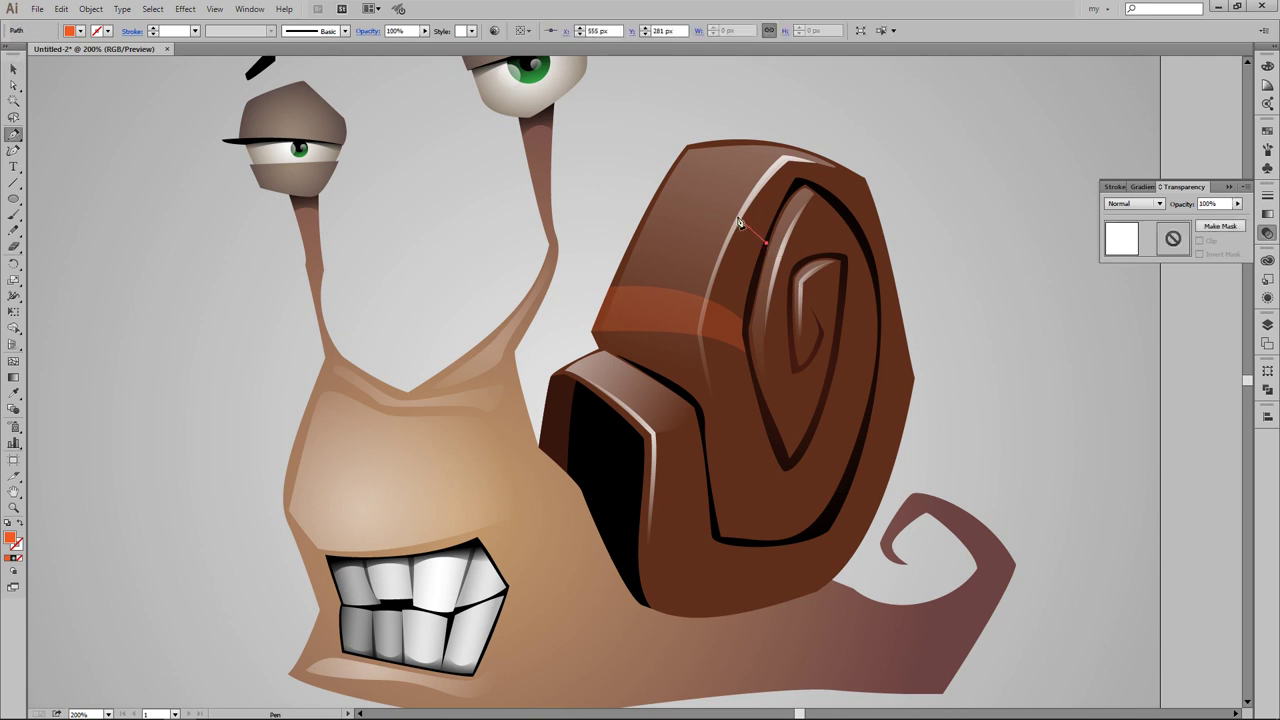
pyautogui.moveTo(640, 205); pyautogui.dragTo(650, 175)
pyautogui.click(773, 236)
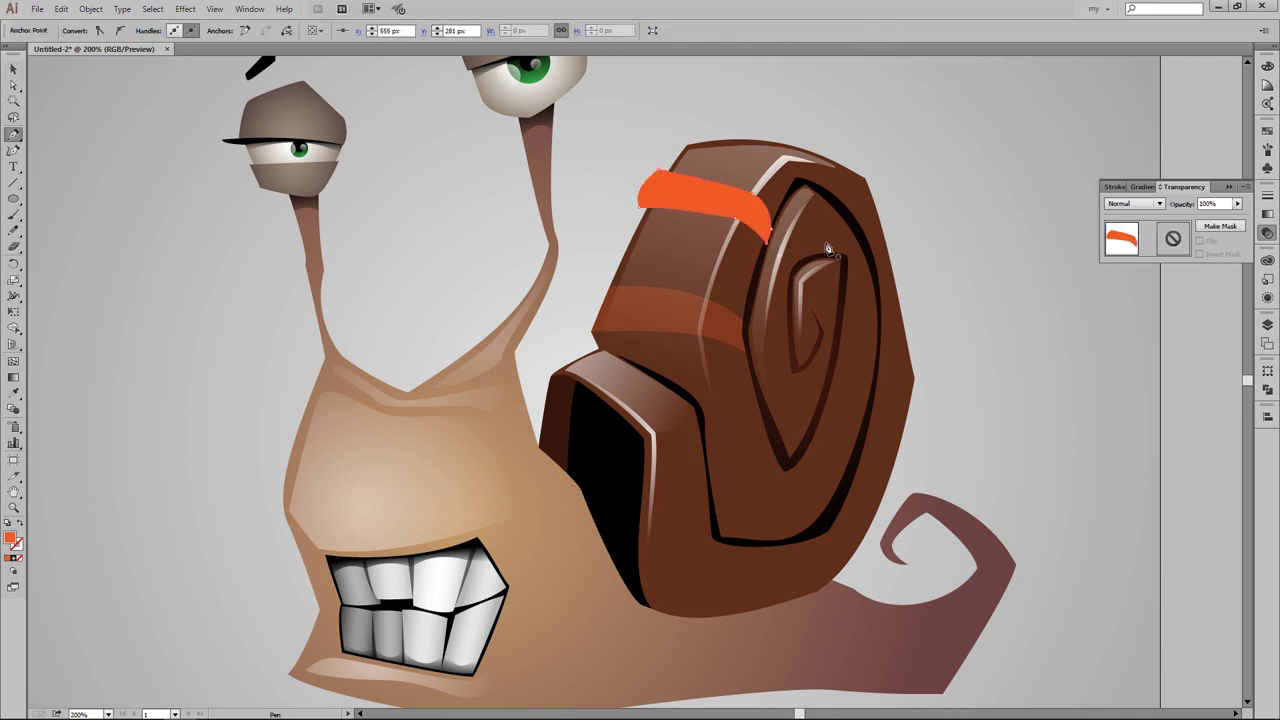
pyautogui.press('v')
pyautogui.keyDown('shift'); pyautogui.click(790, 250); pyautogui.keyUp('shift')
pyautogui.hotkey('ctrl', 'shift', 'F9')
pyautogui.press('i')
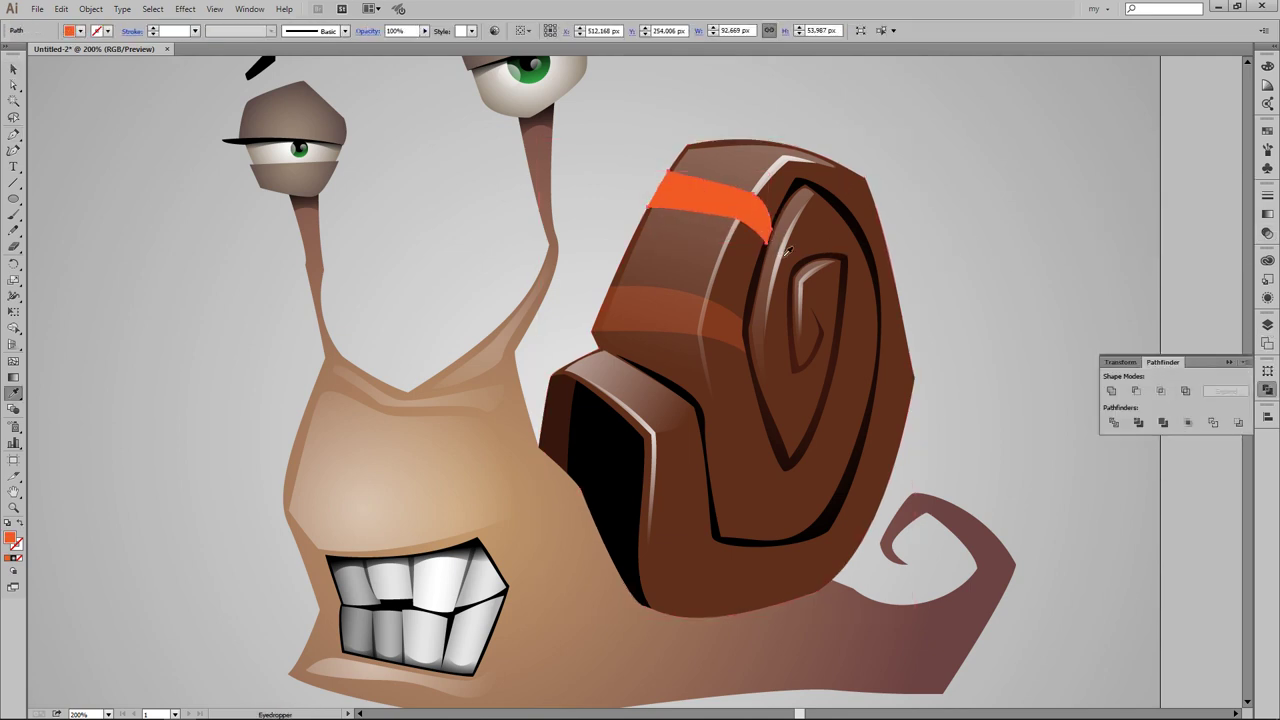
pyautogui.click(725, 315)
pyautogui.press('a')
pyautogui.click(762, 212)
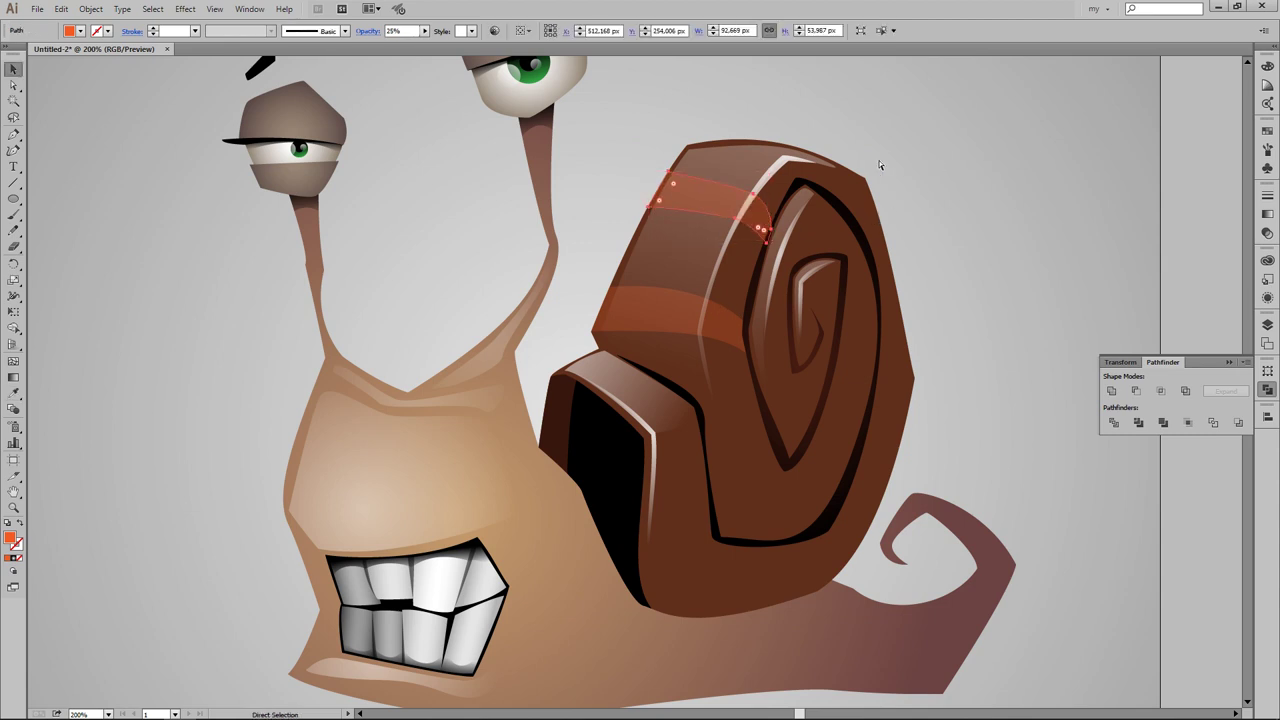
pyautogui.click(879, 165)
# Step: Draw a thin crescent along the shell's top rim for the faded stripe style
pyautogui.press('p')
pyautogui.click(798, 182)
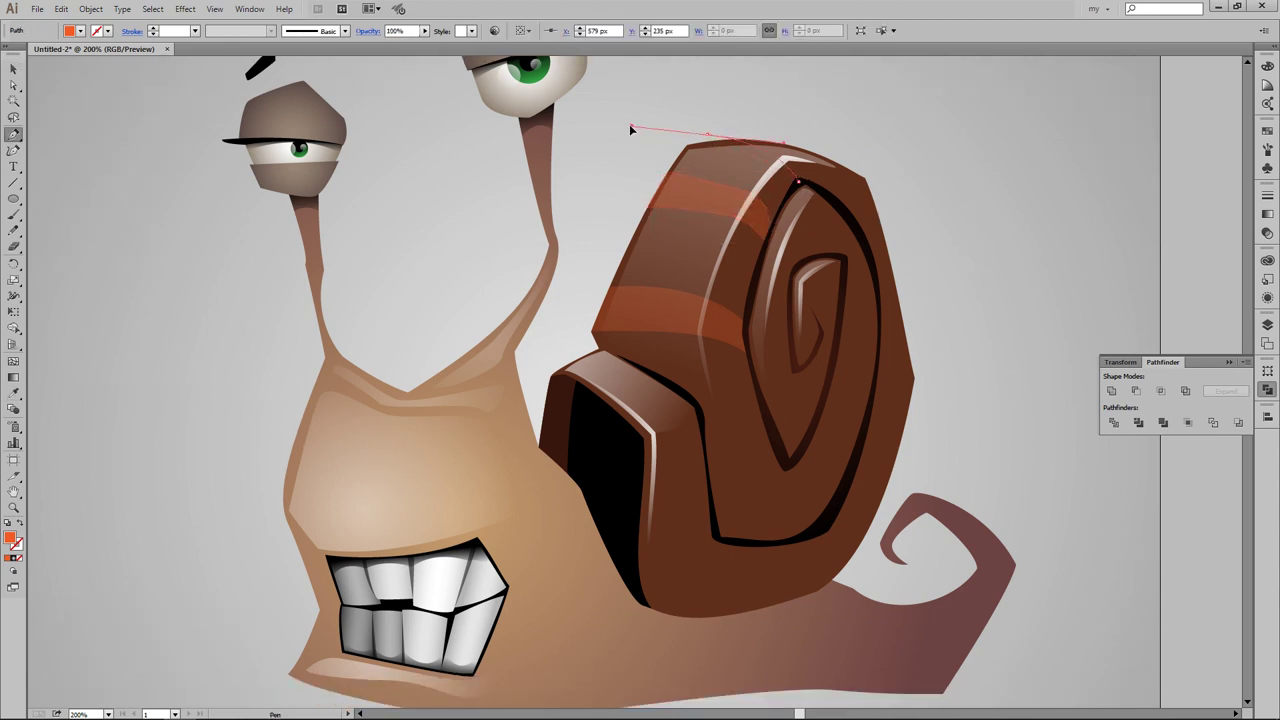
pyautogui.moveTo(708, 133); pyautogui.dragTo(750, 127)
pyautogui.moveTo(798, 182); pyautogui.dragTo(818, 216)
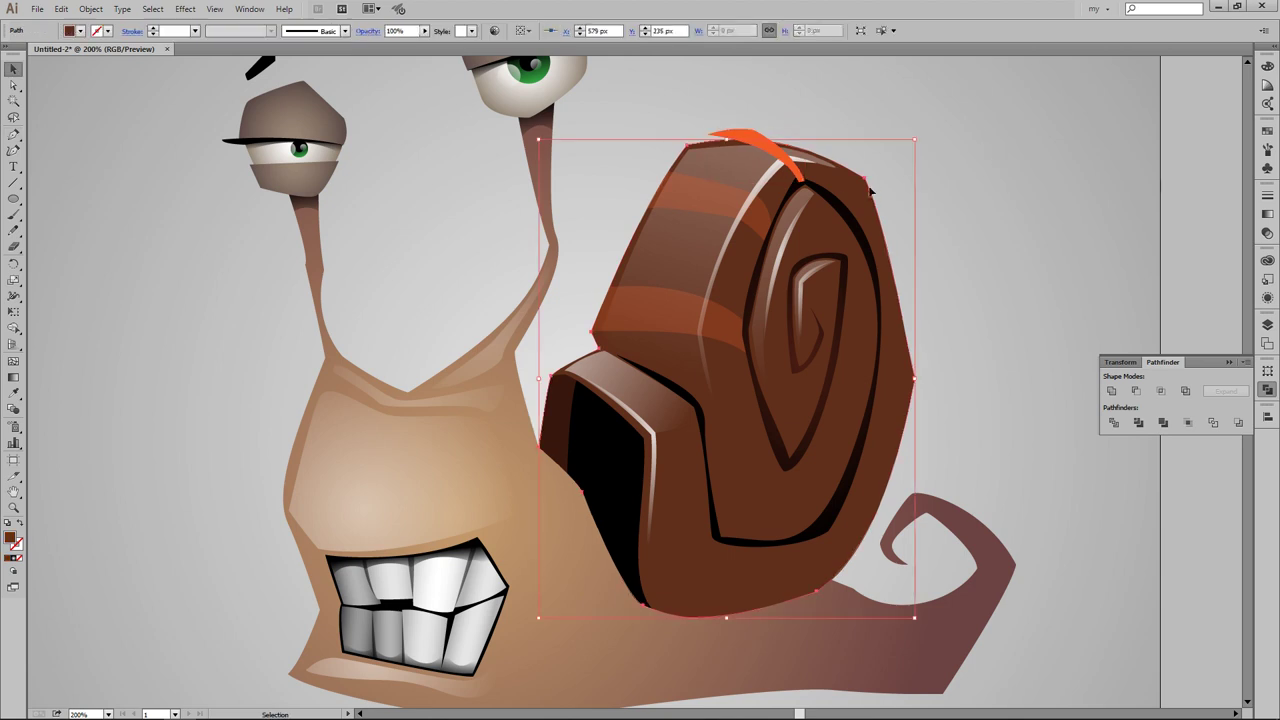
pyautogui.press('i')
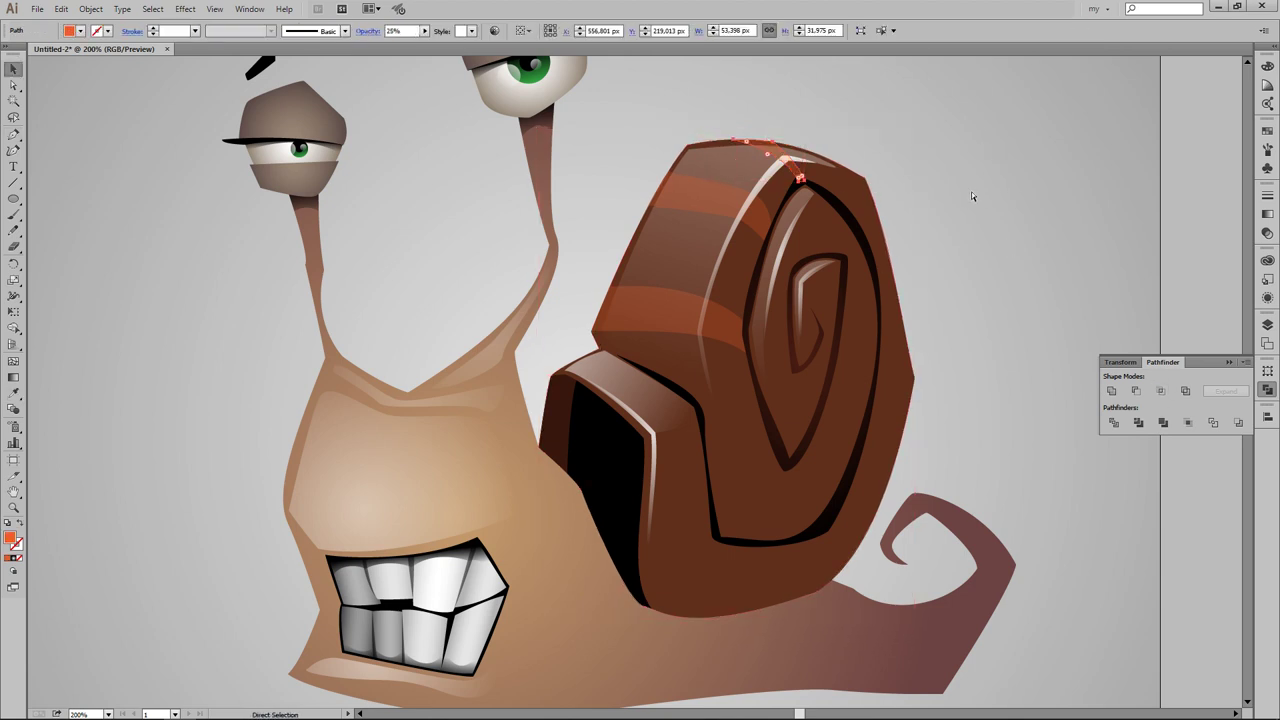
# Step: Outline a toothed stripe band down the shell's right edge
pyautogui.click(971, 196)
pyautogui.scroll(1, 1000, 190)
pyautogui.moveTo(841, 180); pyautogui.dragTo(845, 232)
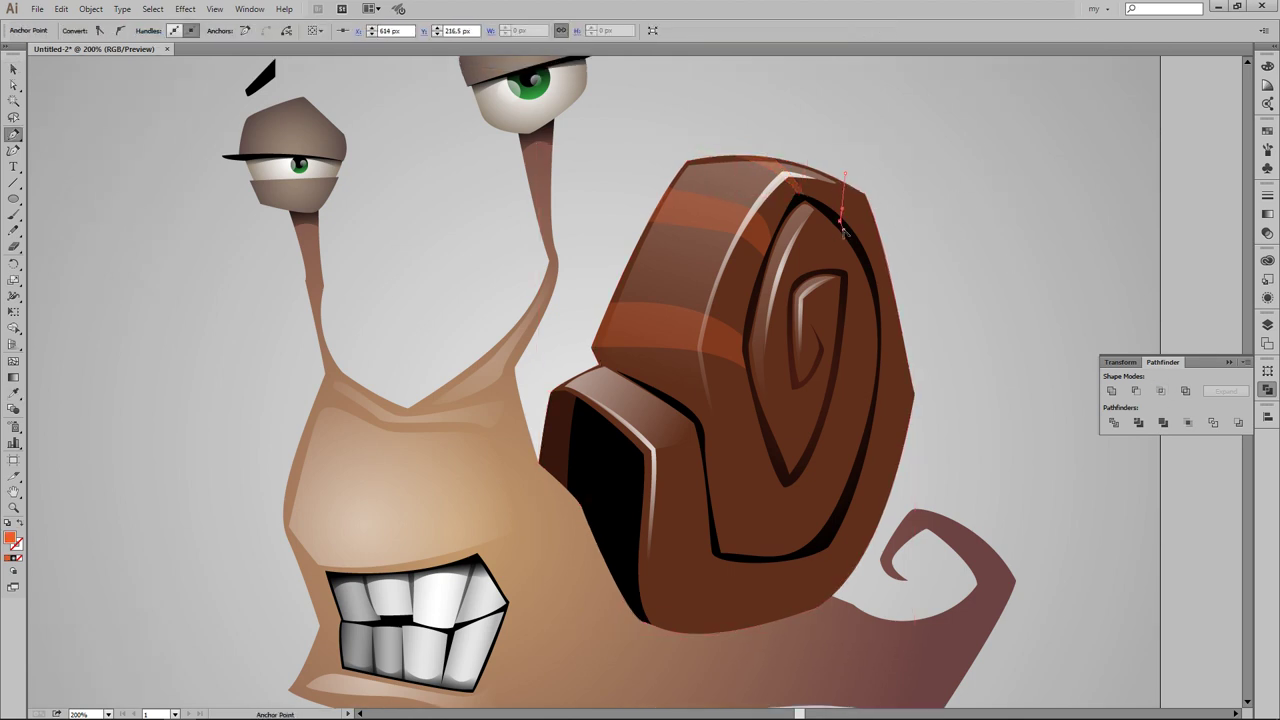
pyautogui.click(897, 252)
pyautogui.click(876, 284)
pyautogui.click(920, 377)
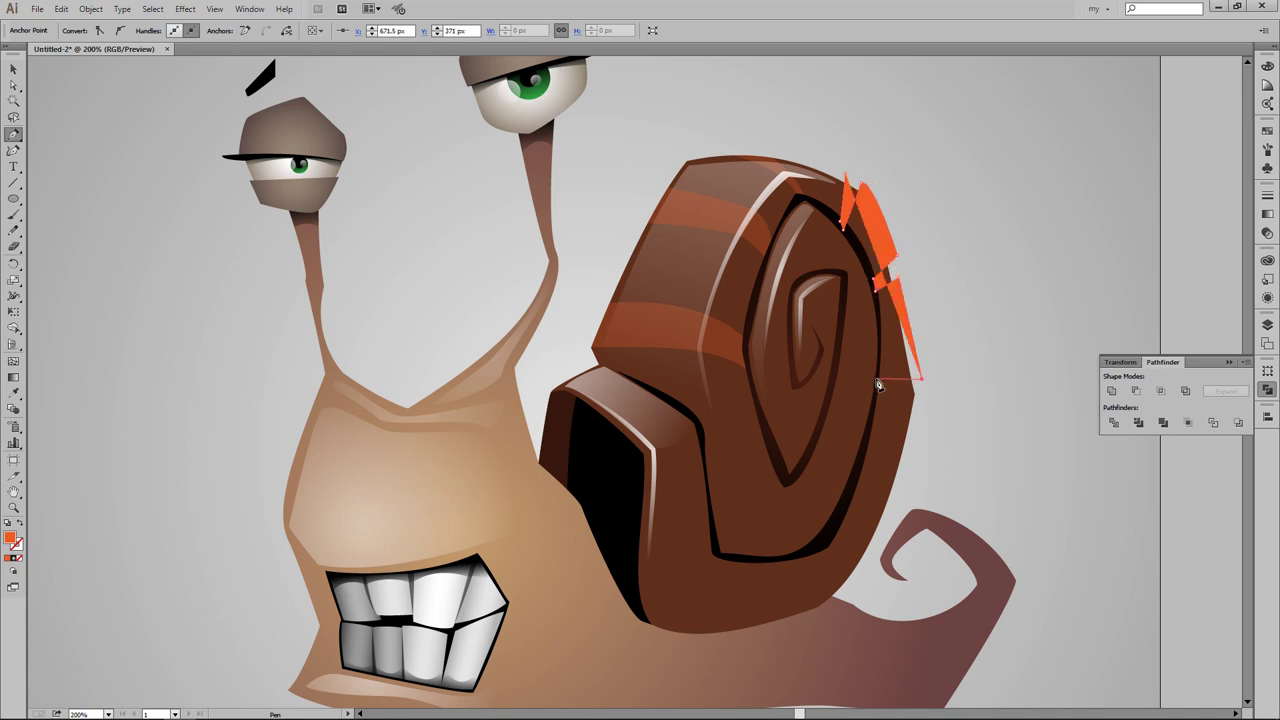
pyautogui.click(878, 390)
pyautogui.click(921, 407)
pyautogui.click(853, 484)
pyautogui.click(881, 503)
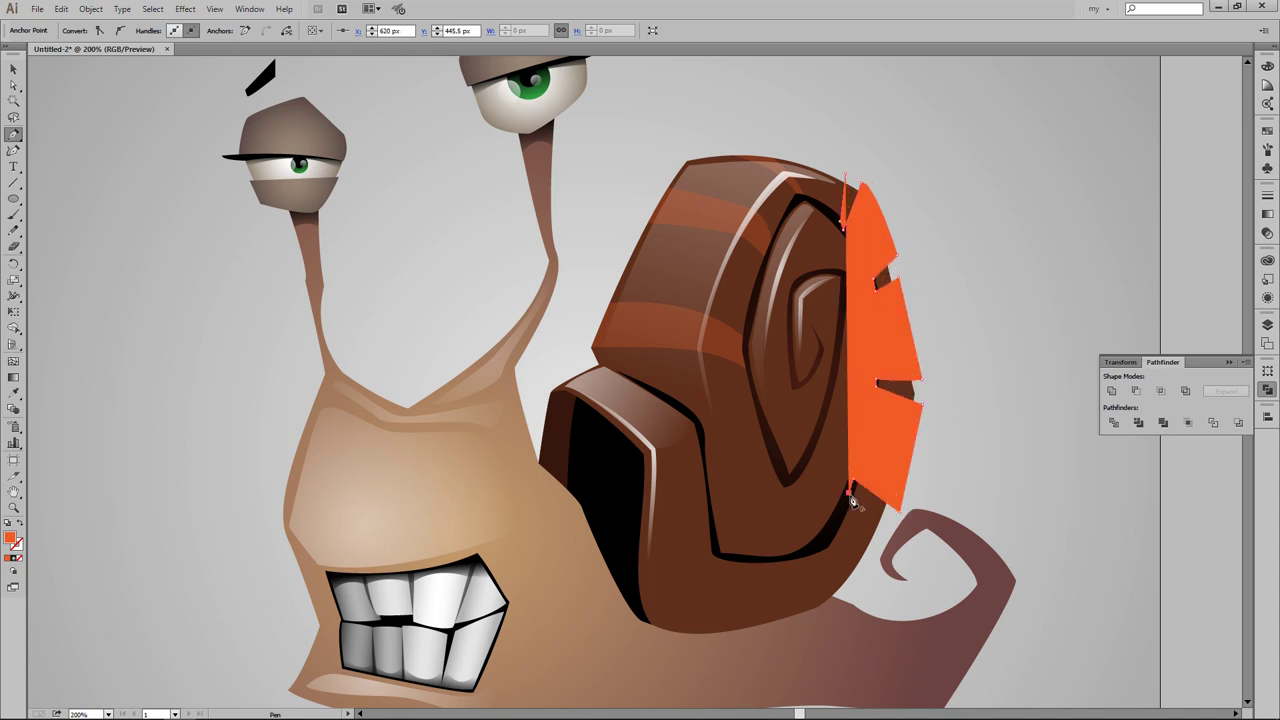
pyautogui.click(816, 628)
# Step: Continue the toothed band around the shell's base and close it
pyautogui.click(791, 557)
pyautogui.click(783, 632)
pyautogui.click(670, 643)
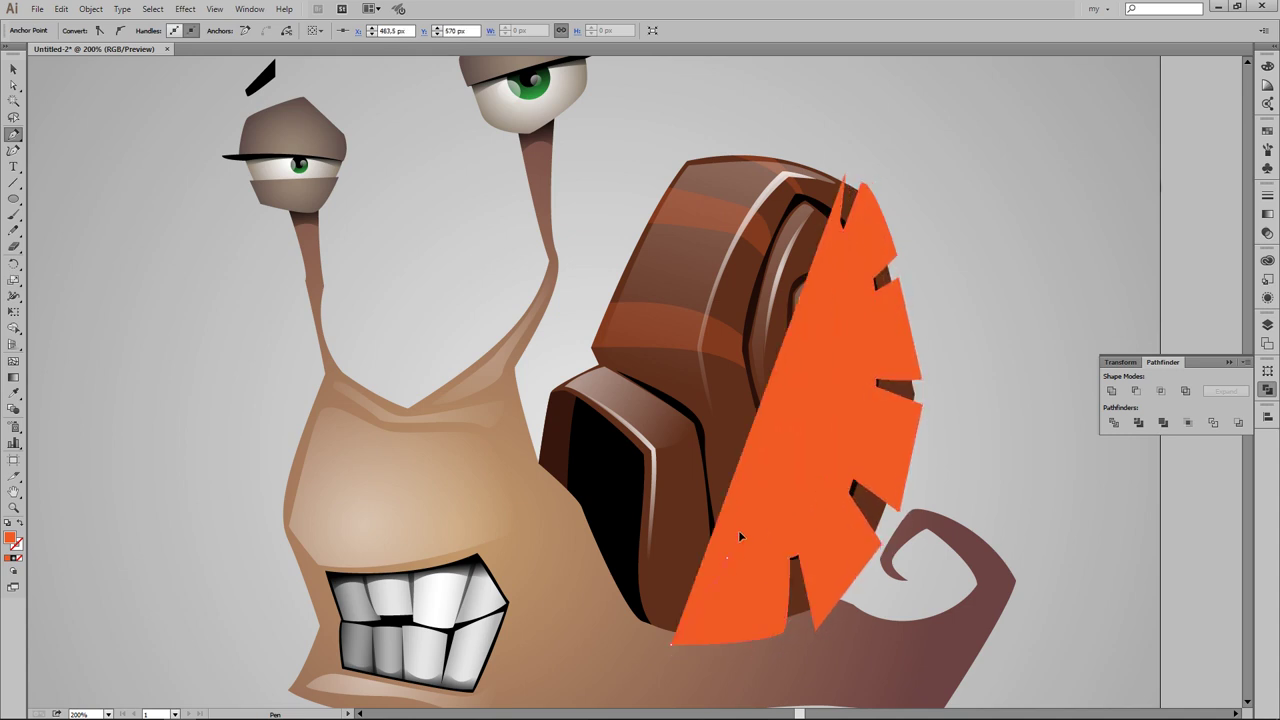
pyautogui.moveTo(713, 550); pyautogui.dragTo(614, 605)
pyautogui.click(610, 600)
pyautogui.click(702, 688)
pyautogui.click(935, 630)
pyautogui.click(996, 343)
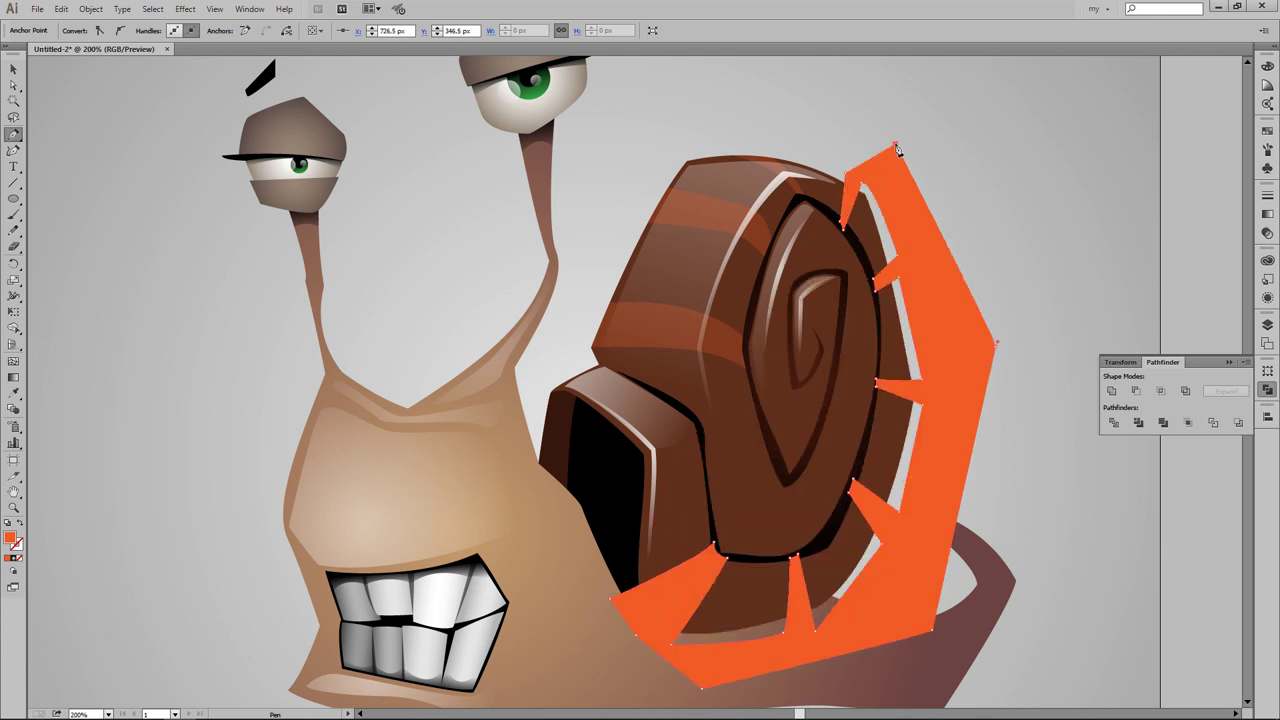
pyautogui.click(895, 146)
# Step: Set the rim stripes to 25% opacity and deselect them
pyautogui.press('2')
pyautogui.press('5')
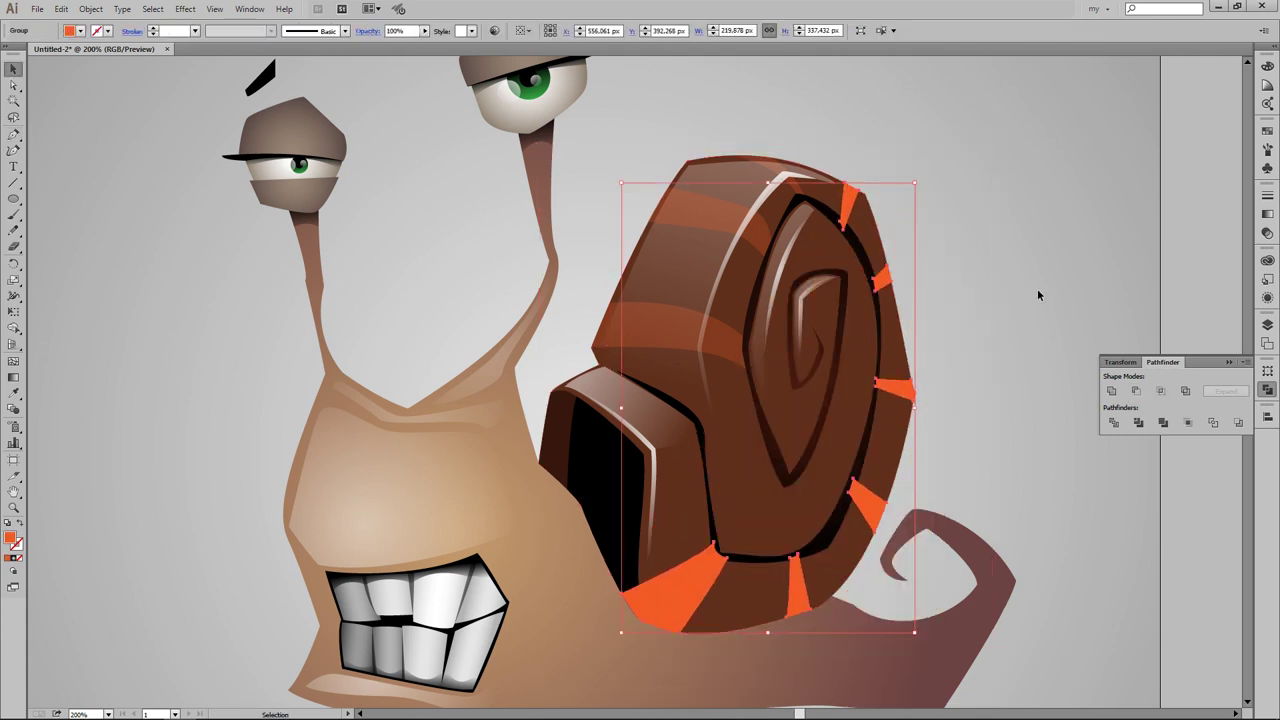
pyautogui.press('i')
pyautogui.press('v')
pyautogui.hotkey('ctrl', 'shift', 'a')
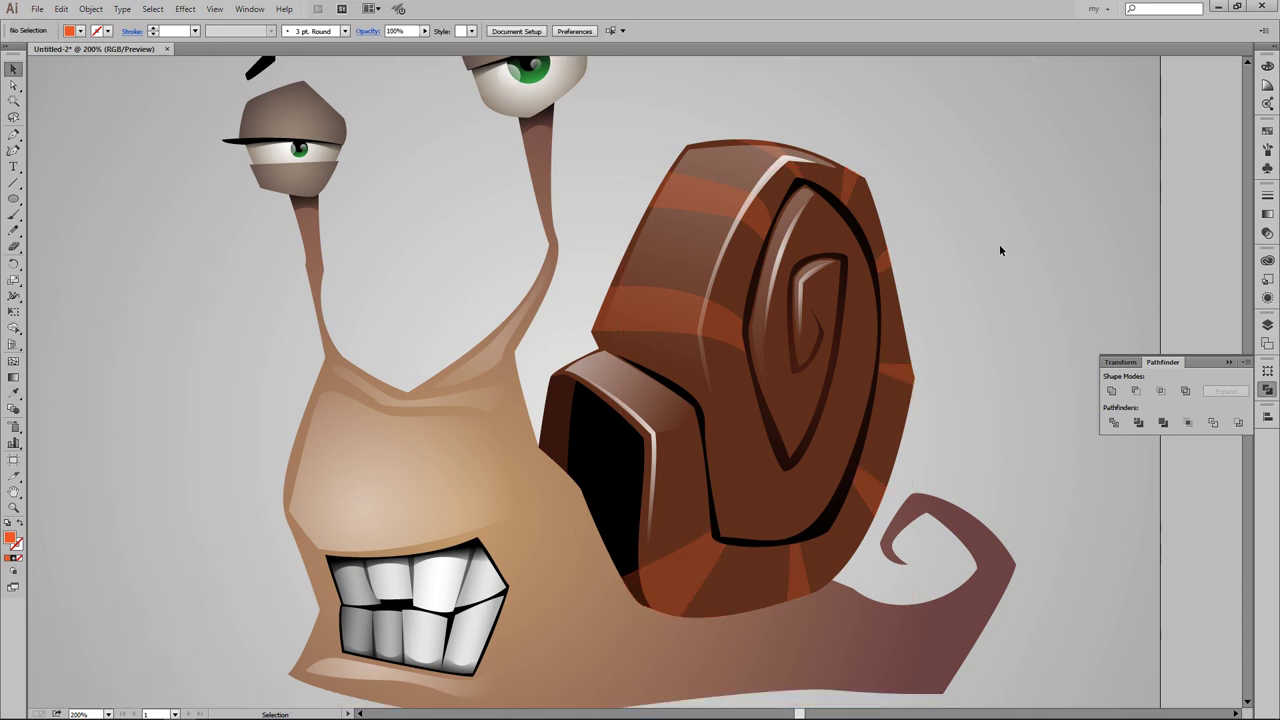
pyautogui.hotkey('ctrl', '1')
pyautogui.hotkey('ctrl', '+')
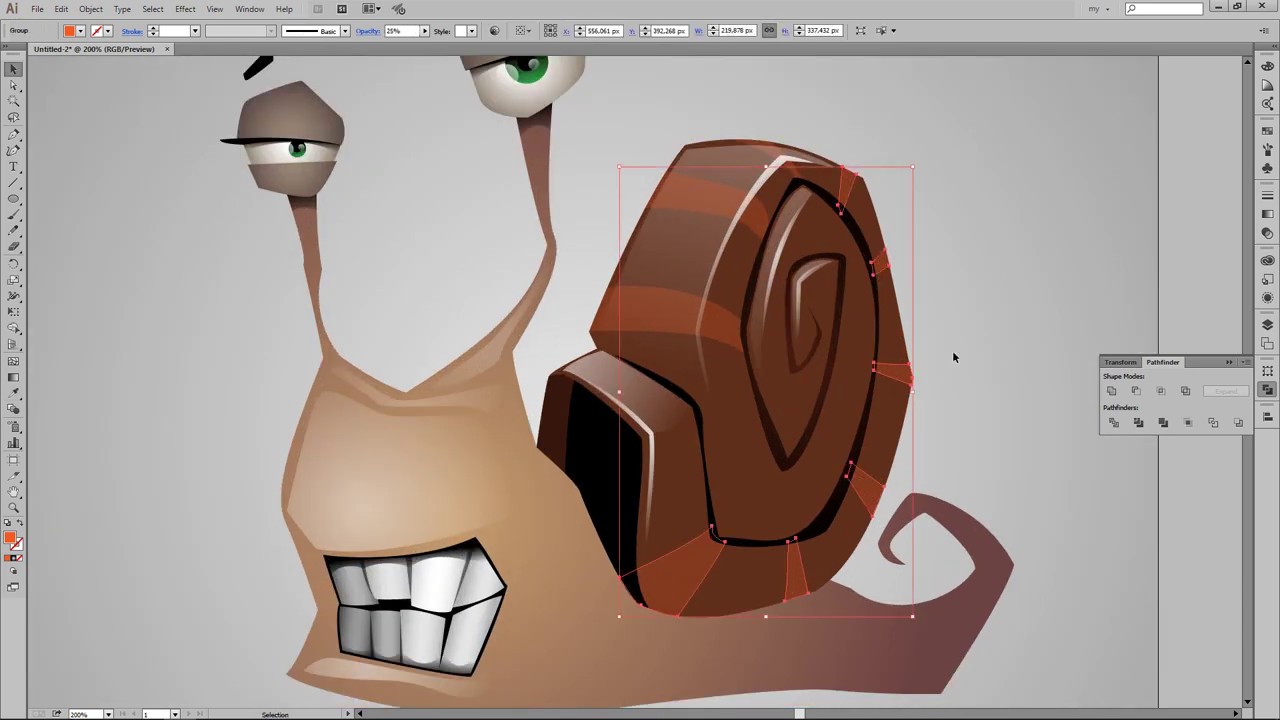
pyautogui.scroll(1, 952, 350)
# Step: Draw orange wedges and rays across the lower and right parts of the spiral face
pyautogui.click(762, 441)
pyautogui.click(701, 462)
pyautogui.click(708, 520)
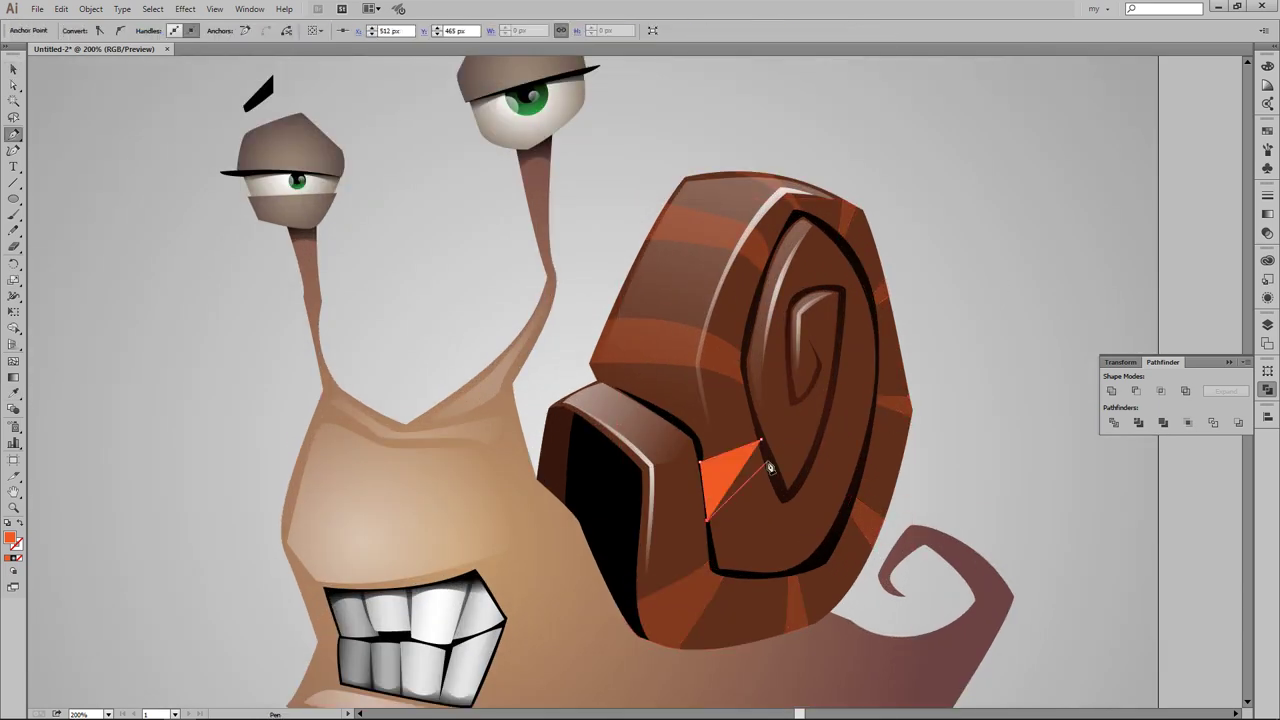
pyautogui.click(781, 496)
pyautogui.click(780, 576)
pyautogui.click(781, 496)
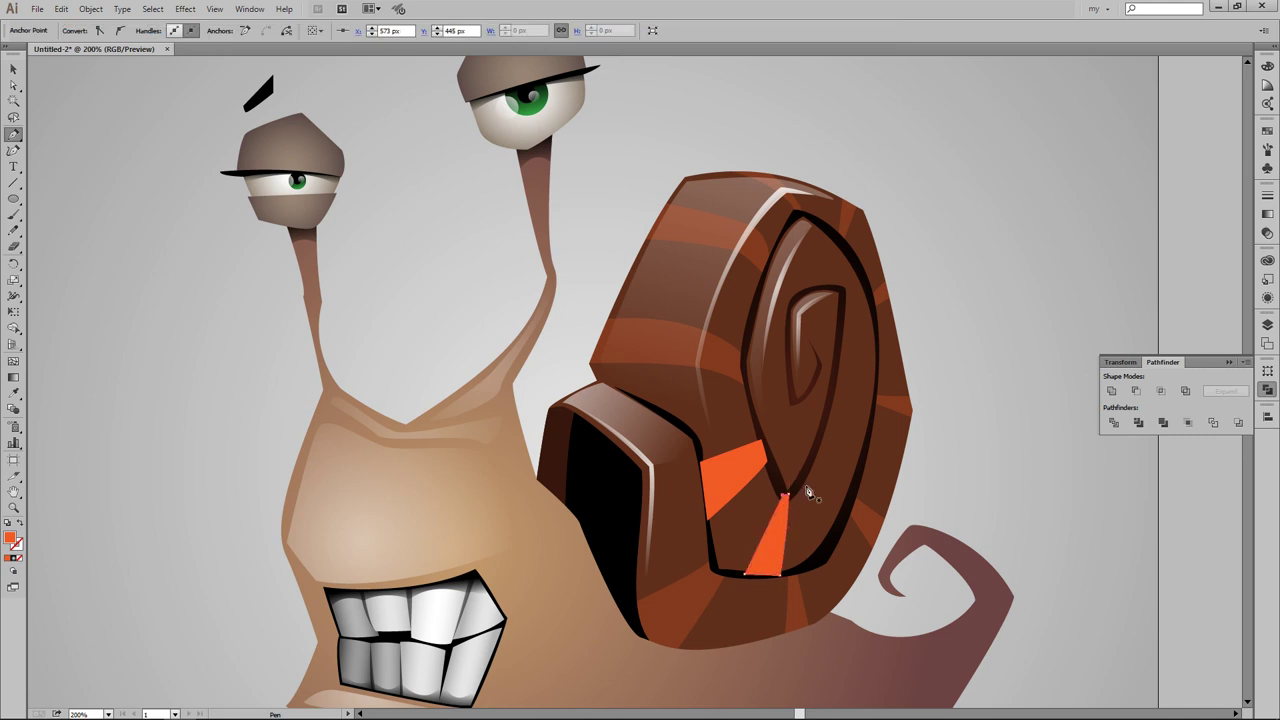
pyautogui.click(812, 472)
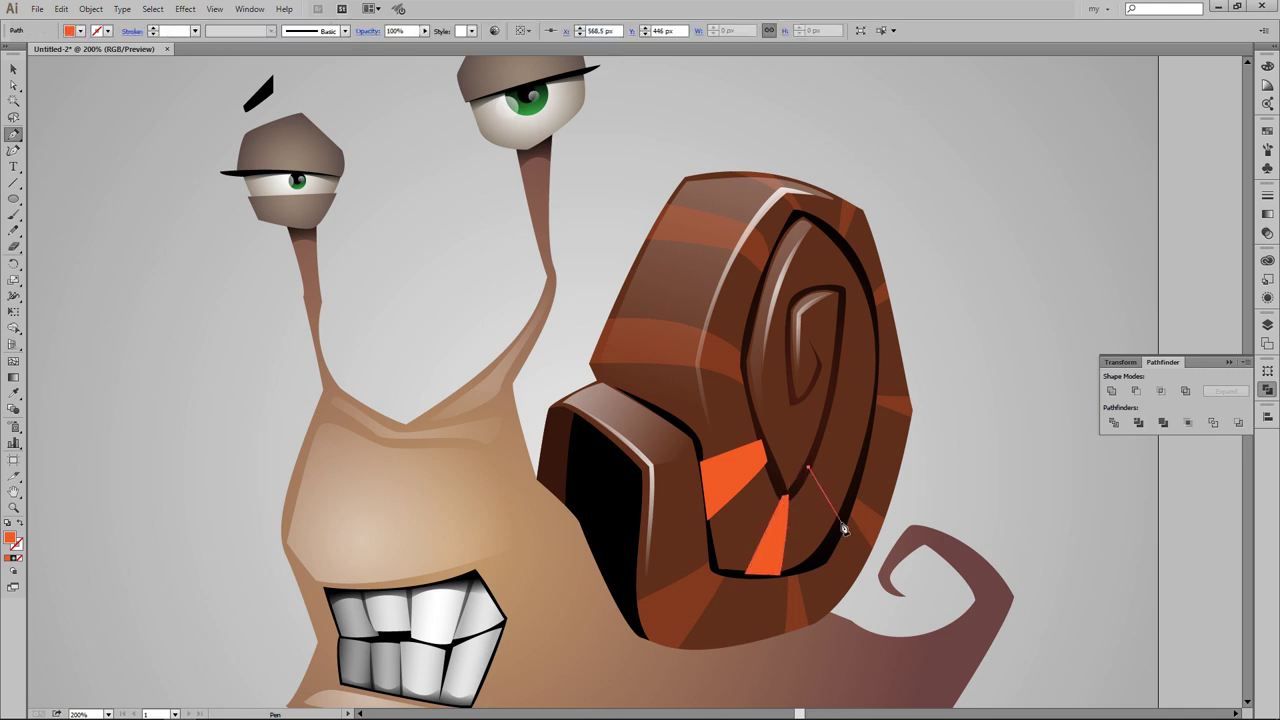
pyautogui.click(831, 398)
pyautogui.click(876, 402)
pyautogui.click(871, 412)
pyautogui.click(831, 398)
pyautogui.click(850, 325)
pyautogui.click(872, 308)
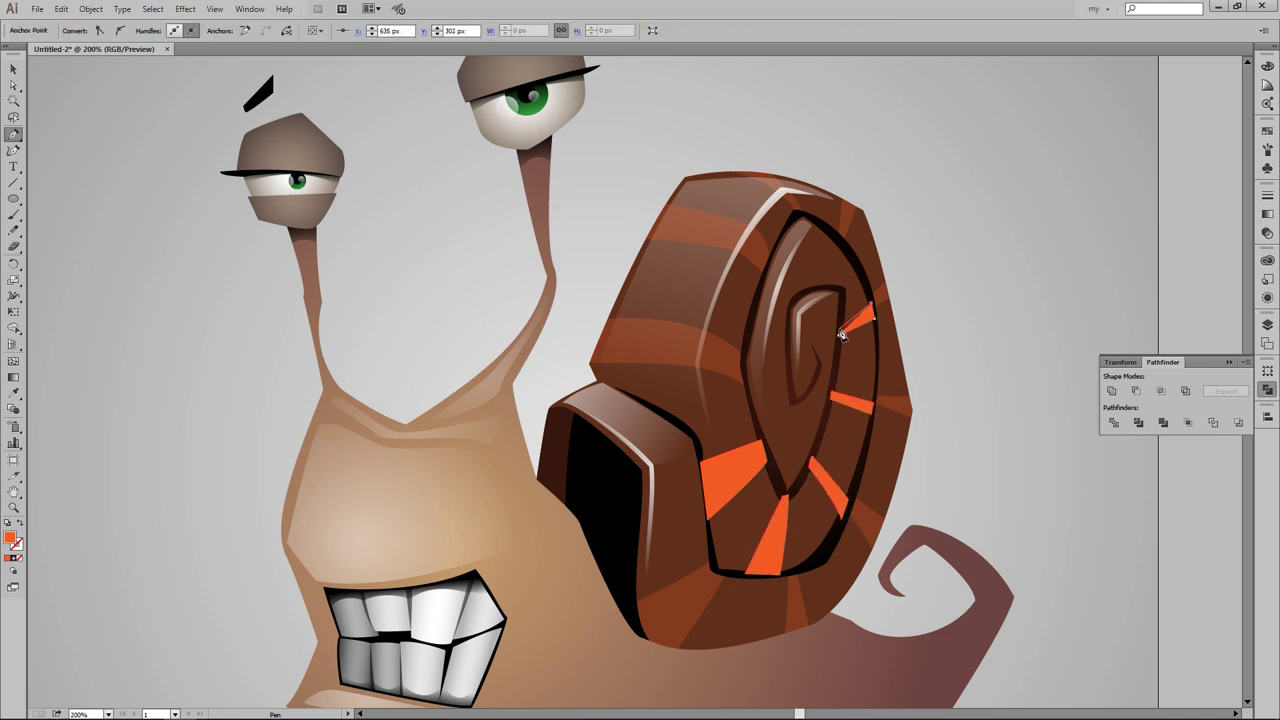
# Step: Add thin rays near the spiral's top, left side and centre
pyautogui.click(806, 293)
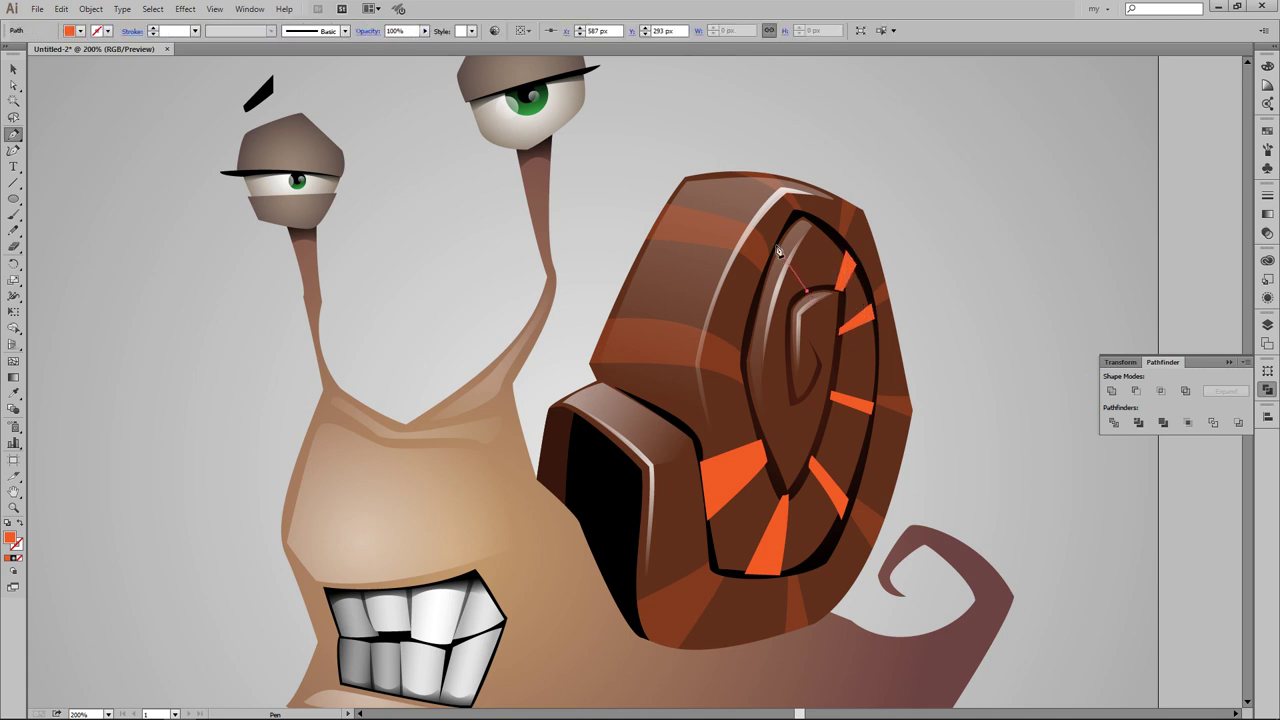
pyautogui.click(777, 251)
pyautogui.click(808, 300)
pyautogui.click(788, 329)
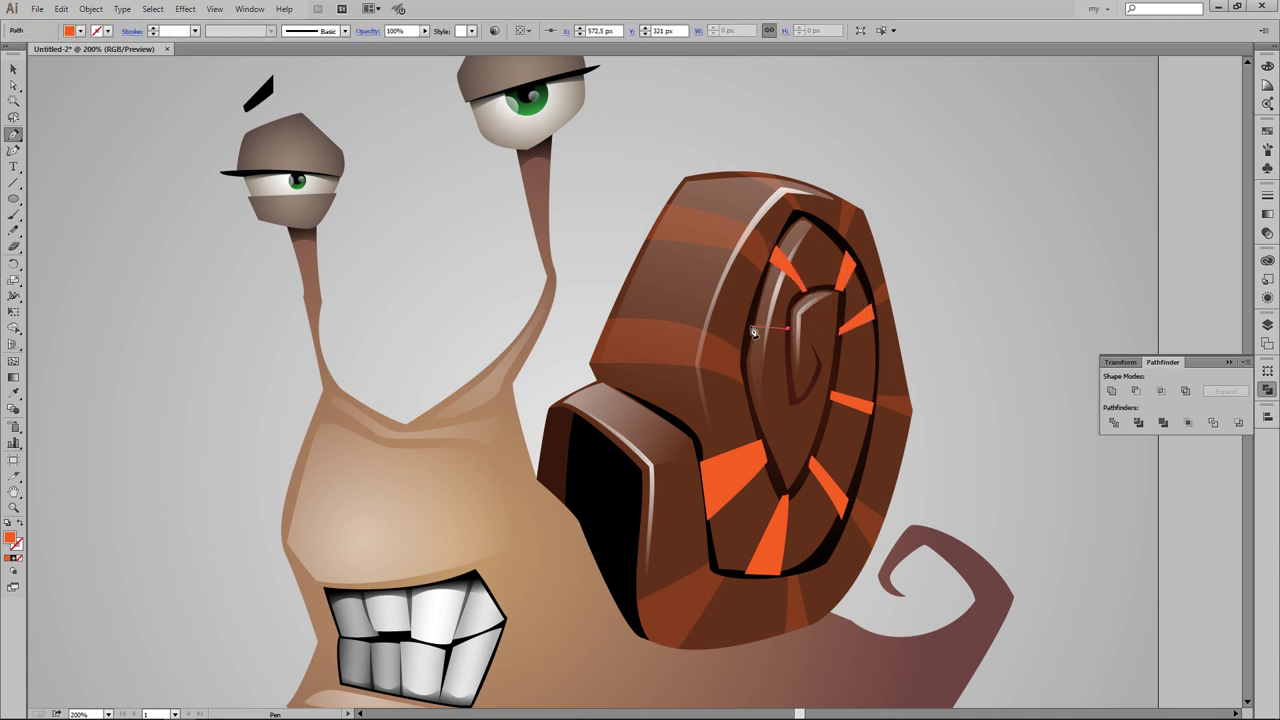
pyautogui.click(748, 339)
pyautogui.click(789, 337)
pyautogui.click(791, 388)
pyautogui.click(758, 430)
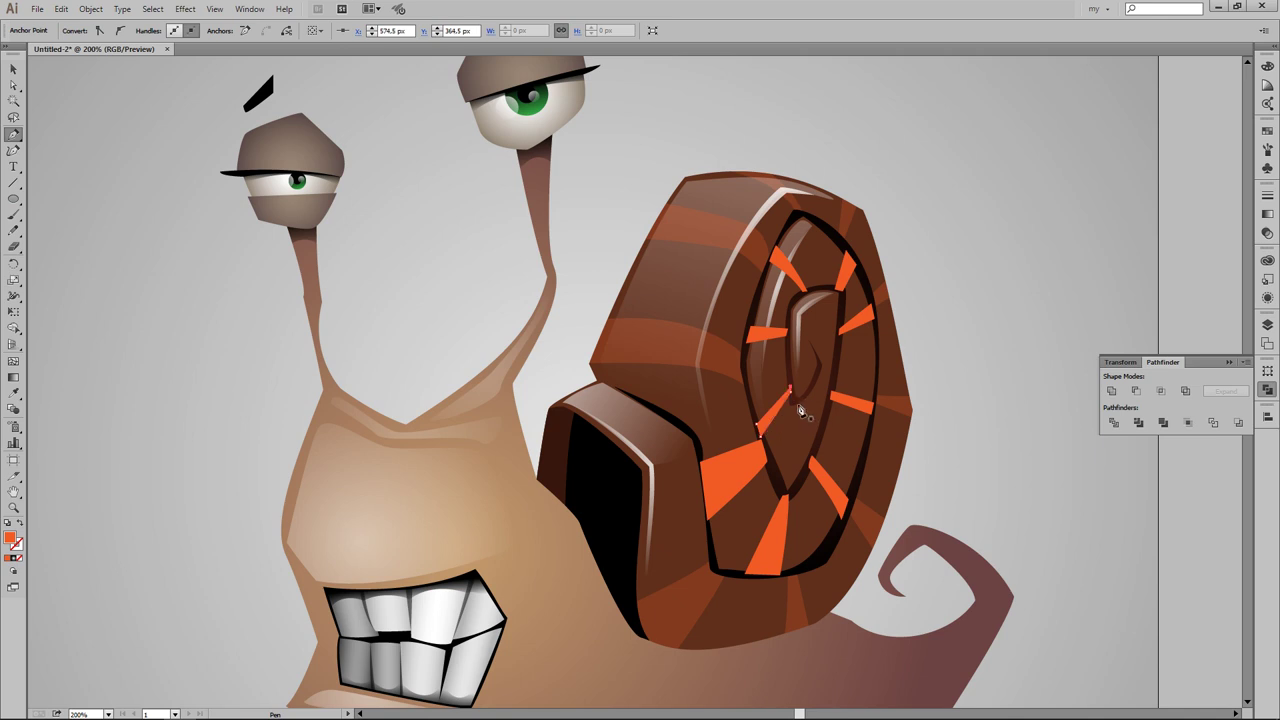
pyautogui.click(791, 484)
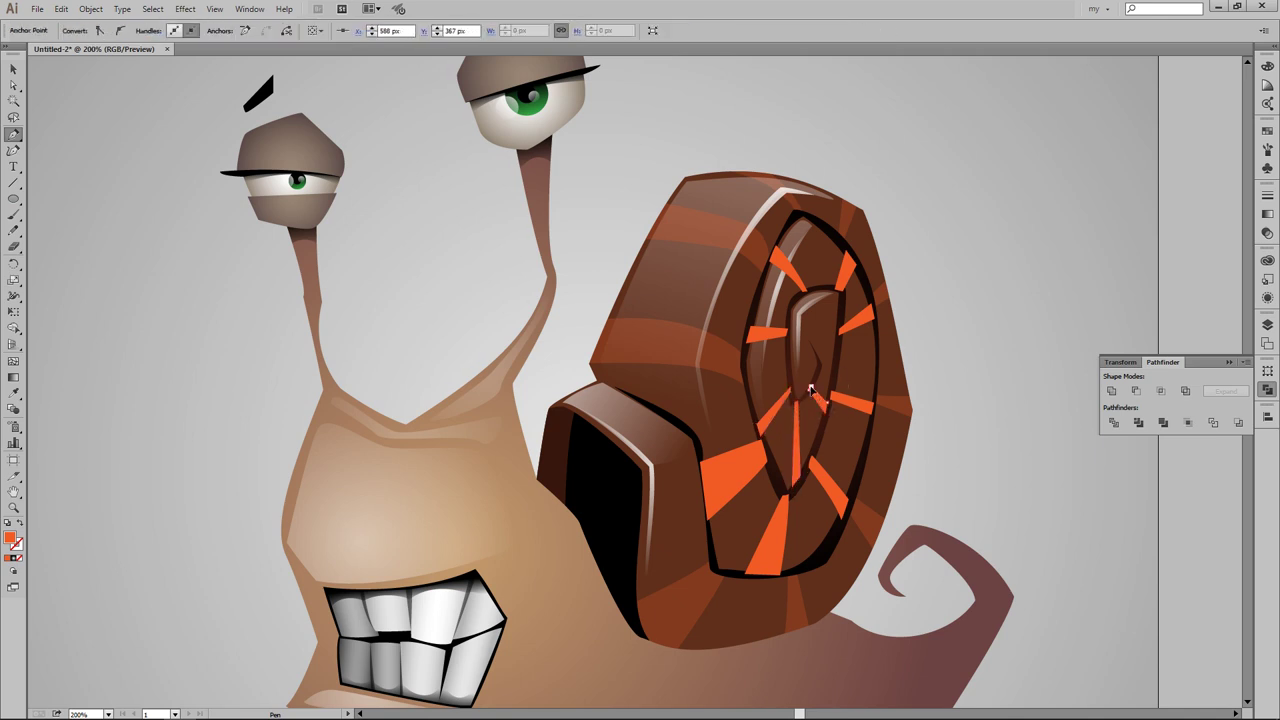
pyautogui.scroll(2, 843, 350)
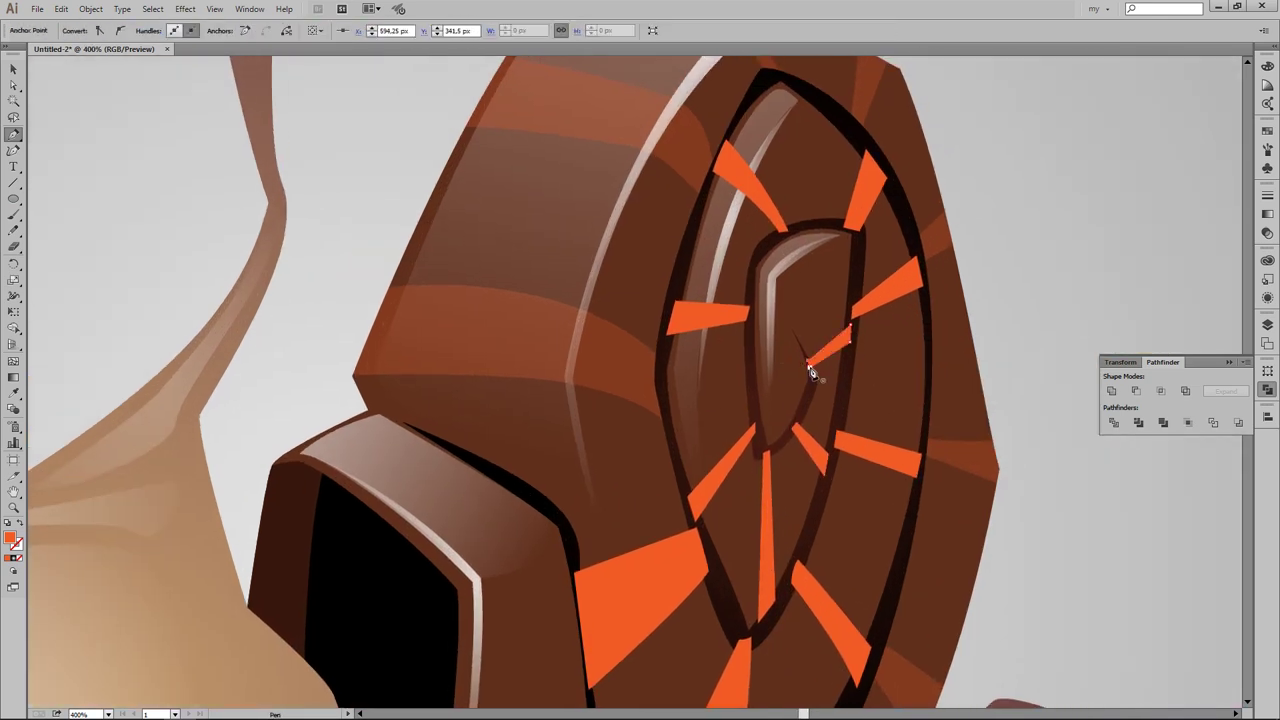
pyautogui.click(820, 228)
pyautogui.click(800, 346)
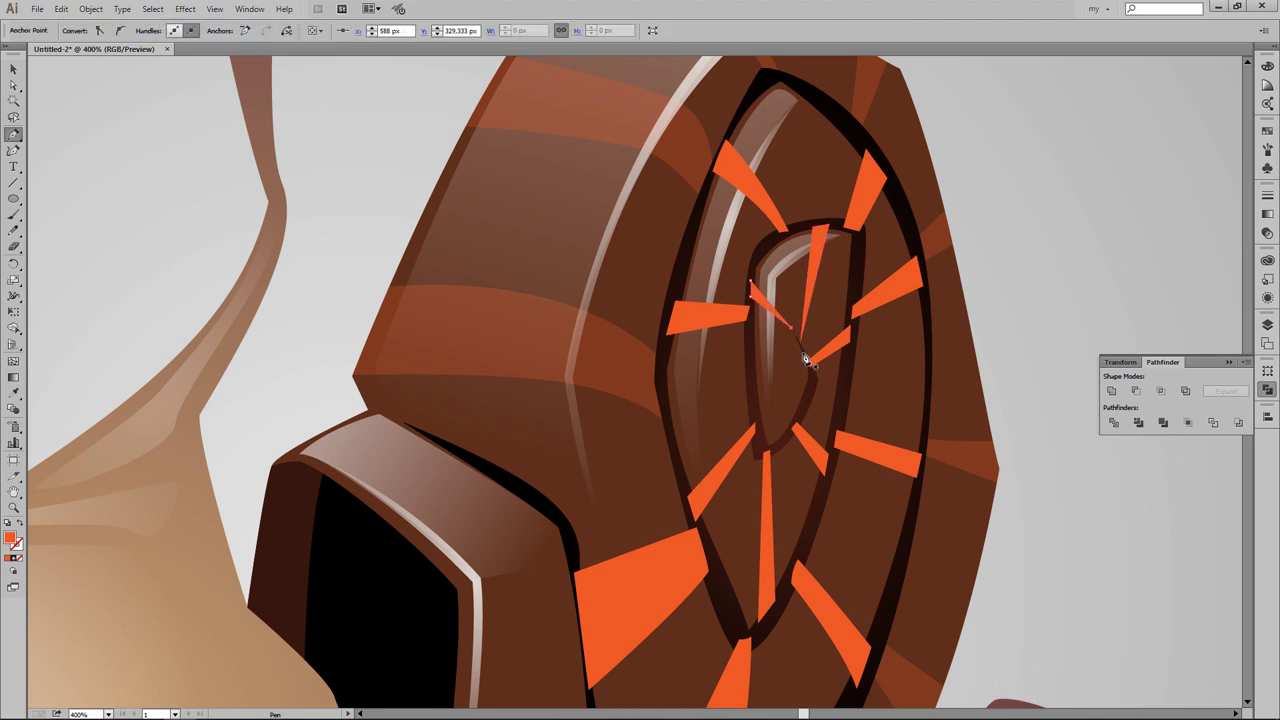
pyautogui.click(806, 360)
# Step: Select all the orange rays and give them the translucent stripe style
pyautogui.press('v')
pyautogui.keyDown('shift'); pyautogui.click(830, 300); pyautogui.keyUp('shift')
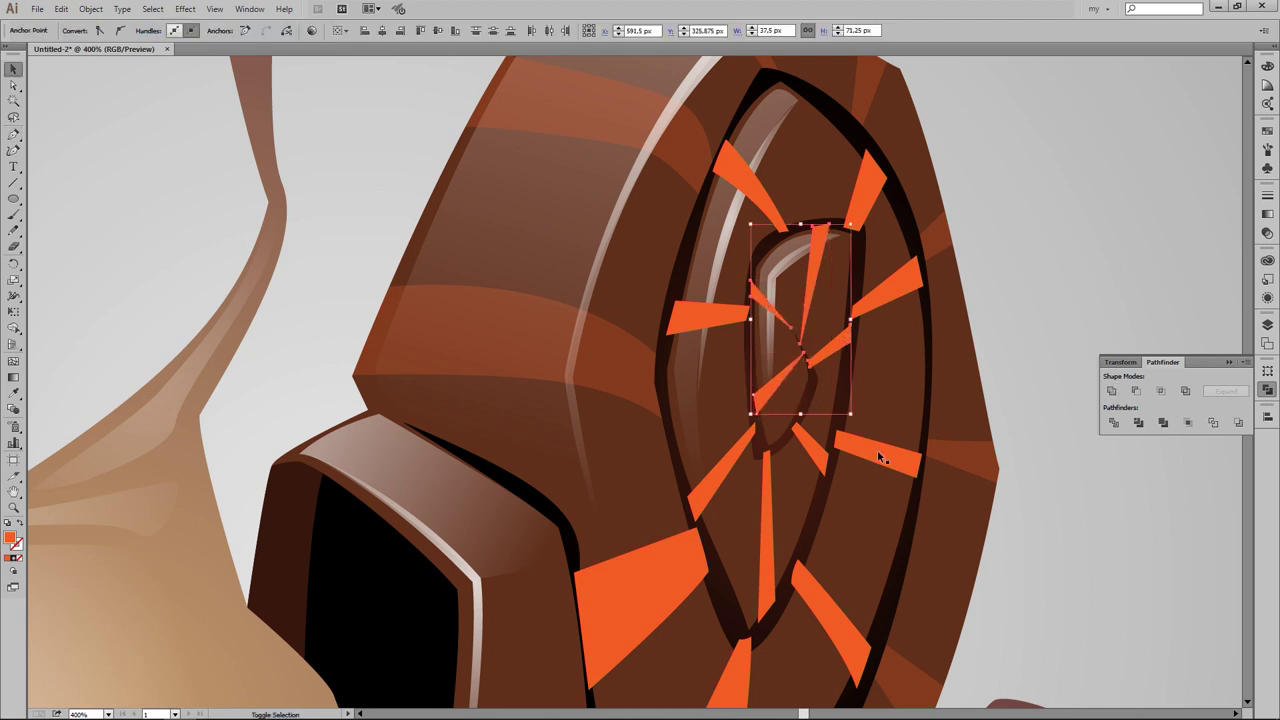
pyautogui.keyDown('shift'); pyautogui.click(880, 455); pyautogui.keyUp('shift')
pyautogui.keyDown('shift'); pyautogui.click(870, 170); pyautogui.keyUp('shift')
pyautogui.keyDown('shift'); pyautogui.click(705, 320); pyautogui.keyUp('shift')
pyautogui.keyDown('shift'); pyautogui.click(800, 473); pyautogui.keyUp('shift')
pyautogui.hotkey('ctrl', '-')
pyautogui.press('i')
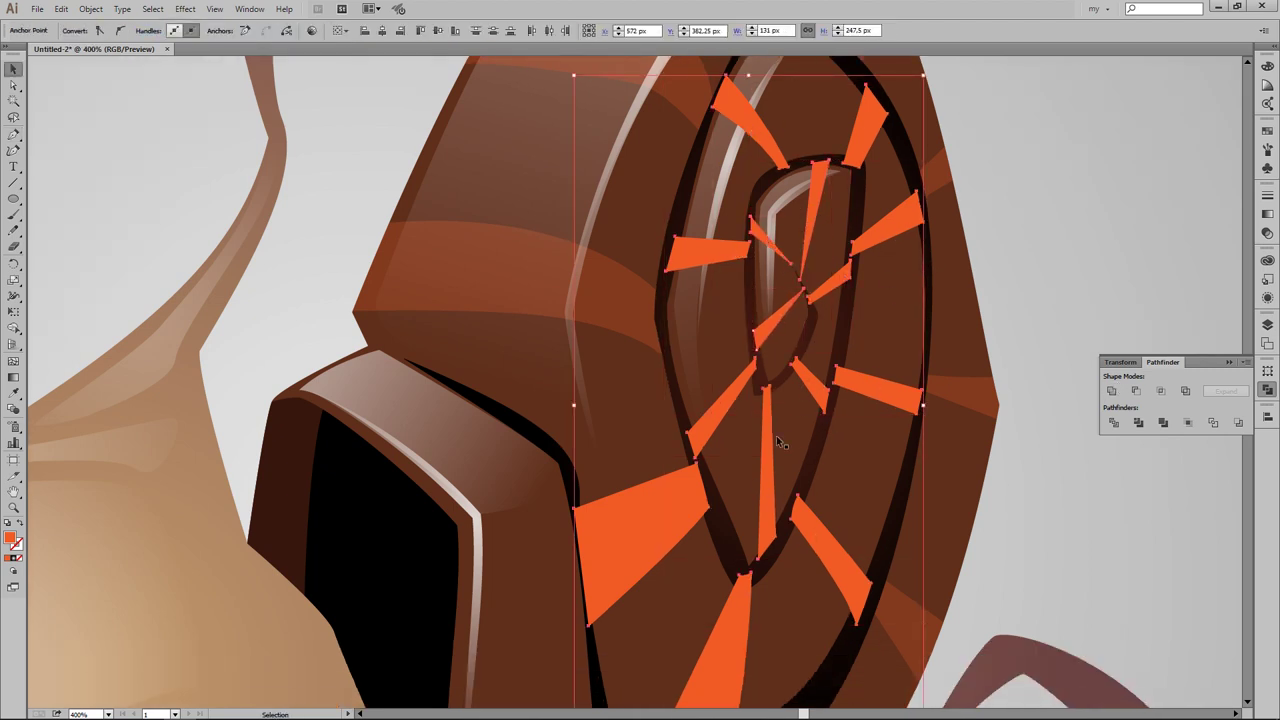
pyautogui.click(626, 293)
# Step: Check the rays together with the rim stripes, then deselect and view the whole snail
pyautogui.press('v')
pyautogui.keyDown('shift'); pyautogui.click(600, 300); pyautogui.keyUp('shift')
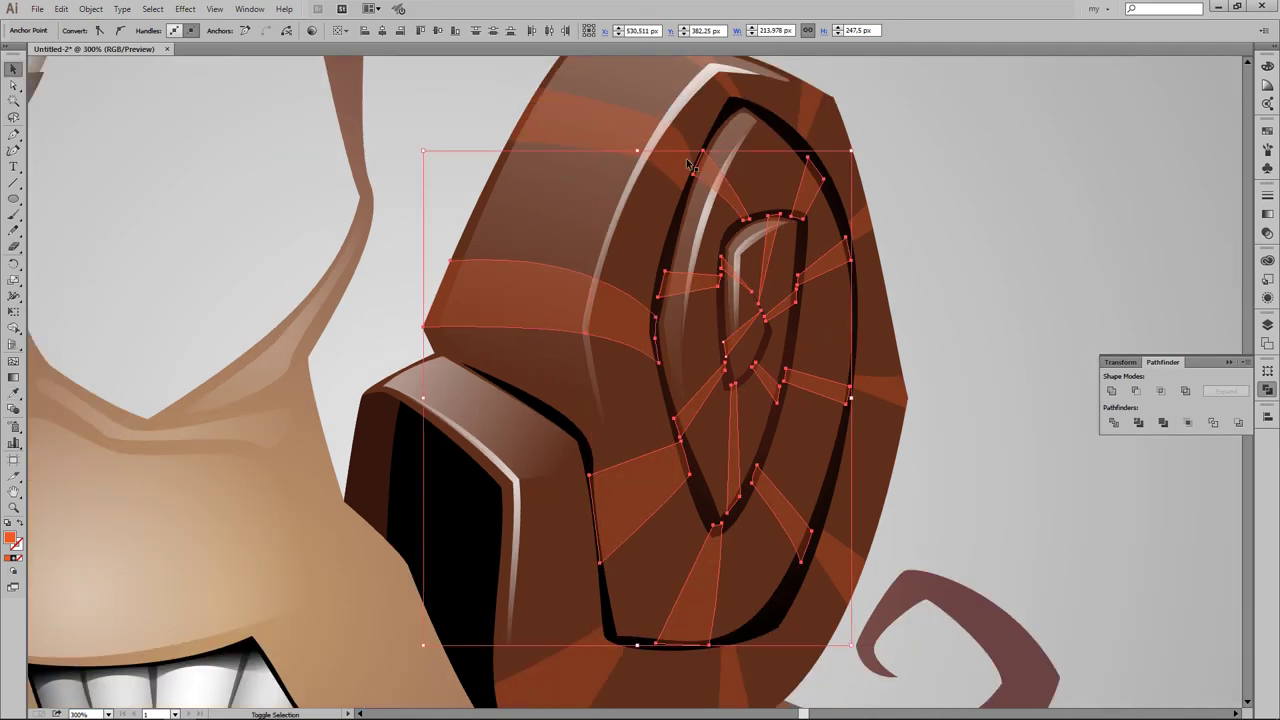
pyautogui.keyDown('shift'); pyautogui.click(686, 158); pyautogui.keyUp('shift')
pyautogui.keyDown('shift'); pyautogui.click(880, 390); pyautogui.keyUp('shift')
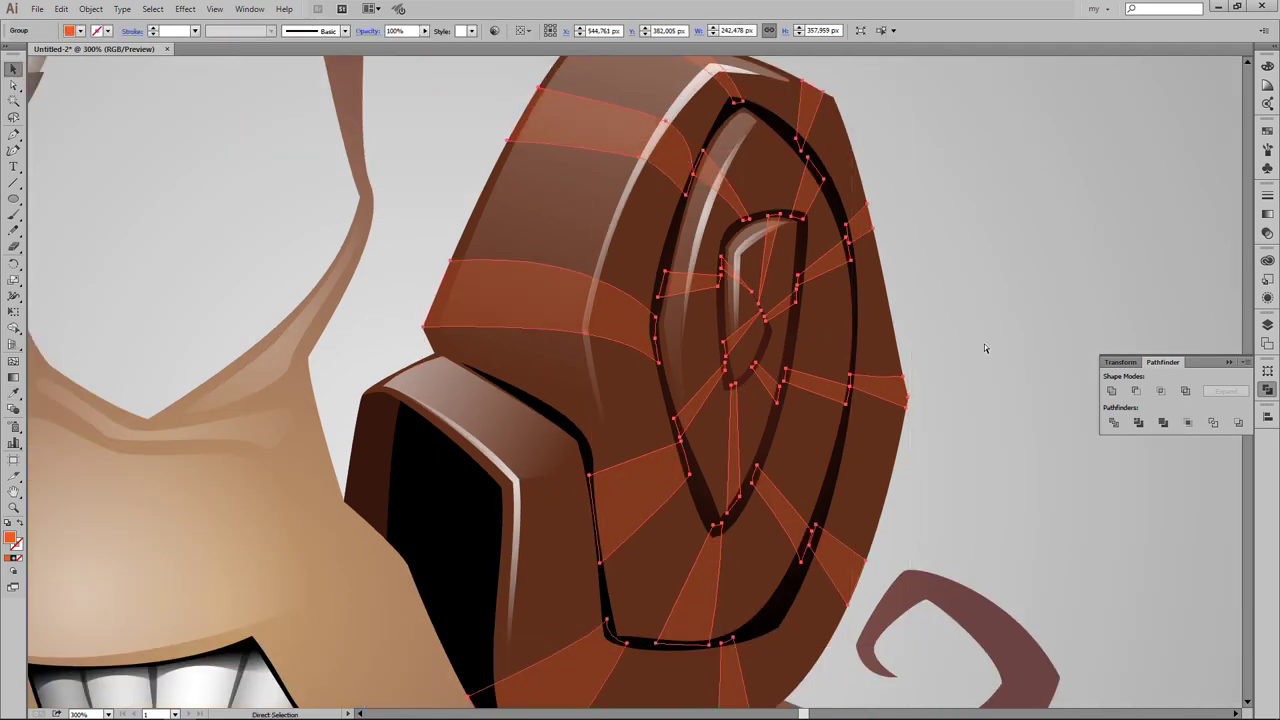
pyautogui.click(983, 343)
pyautogui.hotkey('ctrl', '1')
pyautogui.moveTo(783, 385); pyautogui.dragTo(886, 329)
# Step: Fill the black shell opening with a brown-to-black gradient angled upward across the opening
pyautogui.hotkey('ctrl', '+')
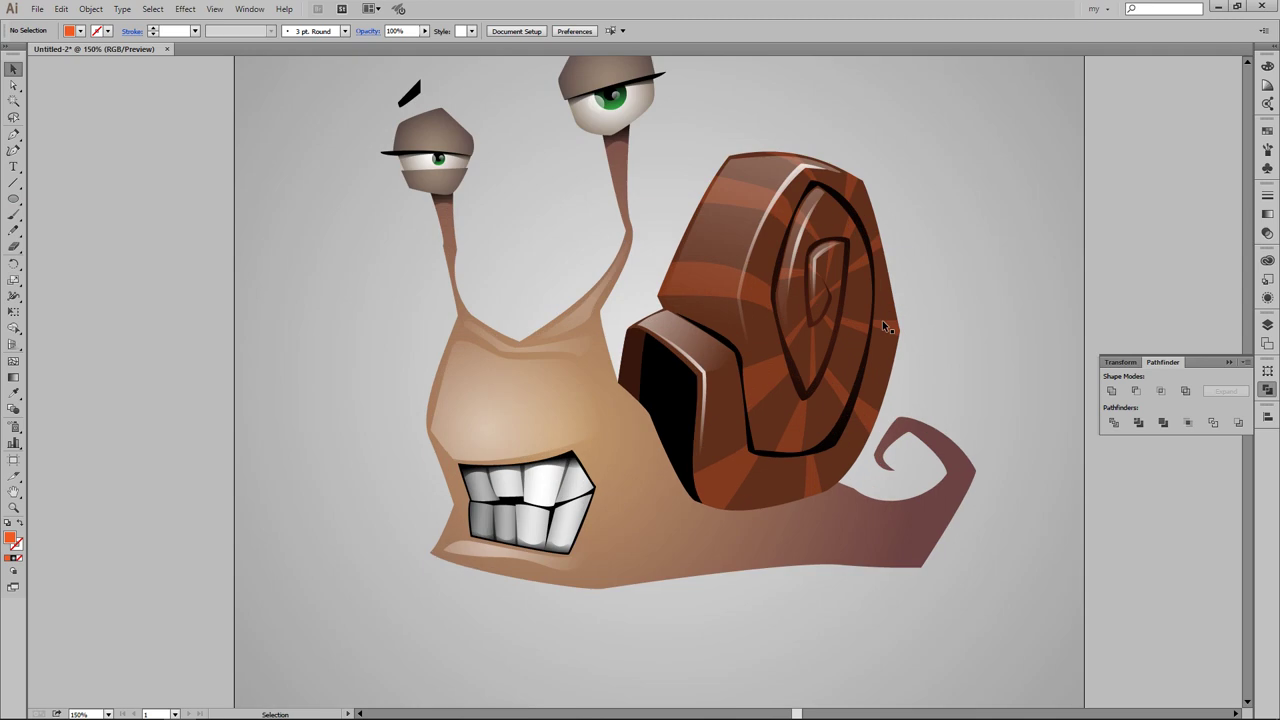
pyautogui.click(674, 407)
pyautogui.press('i')
pyautogui.click(700, 345)
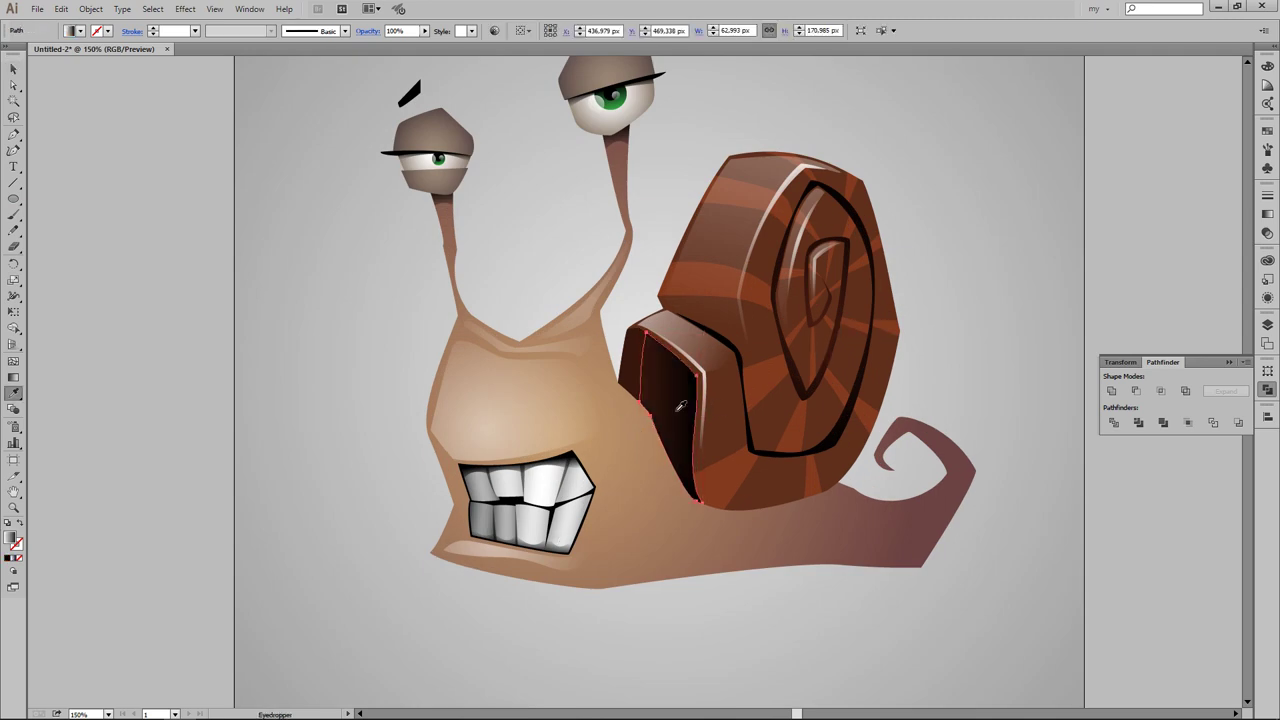
pyautogui.press('g')
pyautogui.moveTo(662, 453); pyautogui.dragTo(692, 362)
pyautogui.hotkey('ctrl', 'shift', 'a')
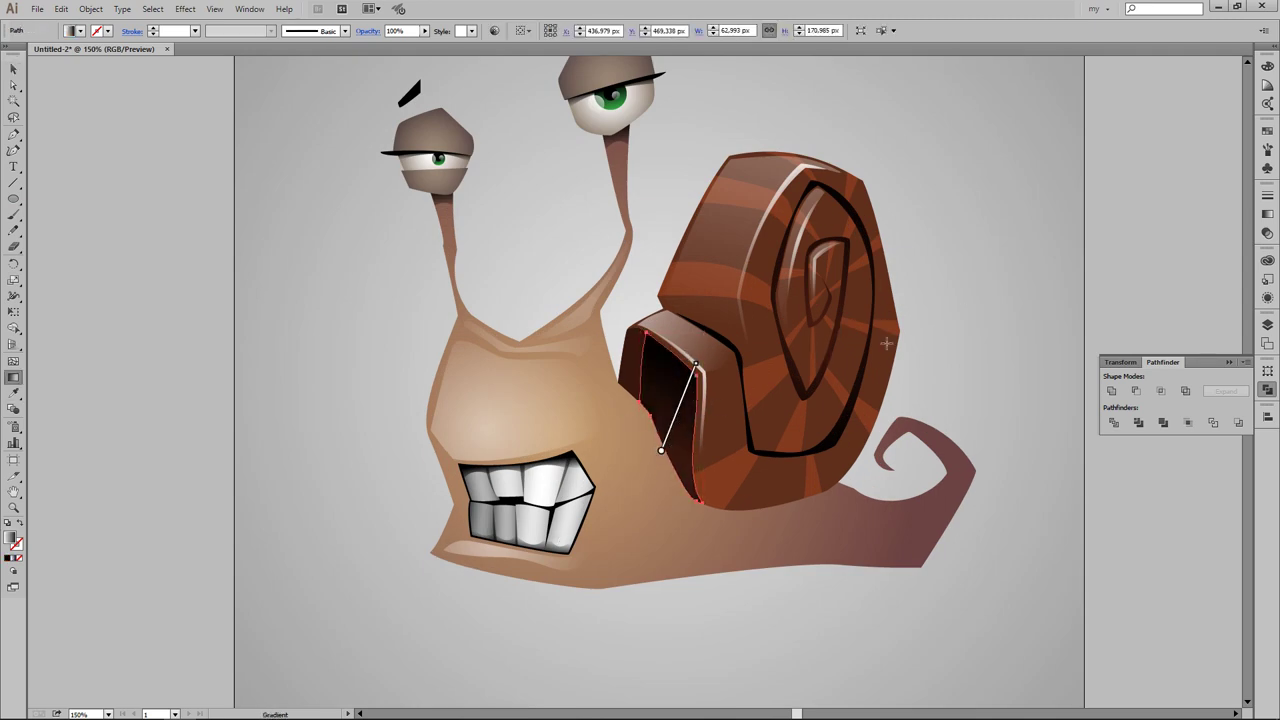
pyautogui.press('v')
pyautogui.scroll(-2, 993, 333)
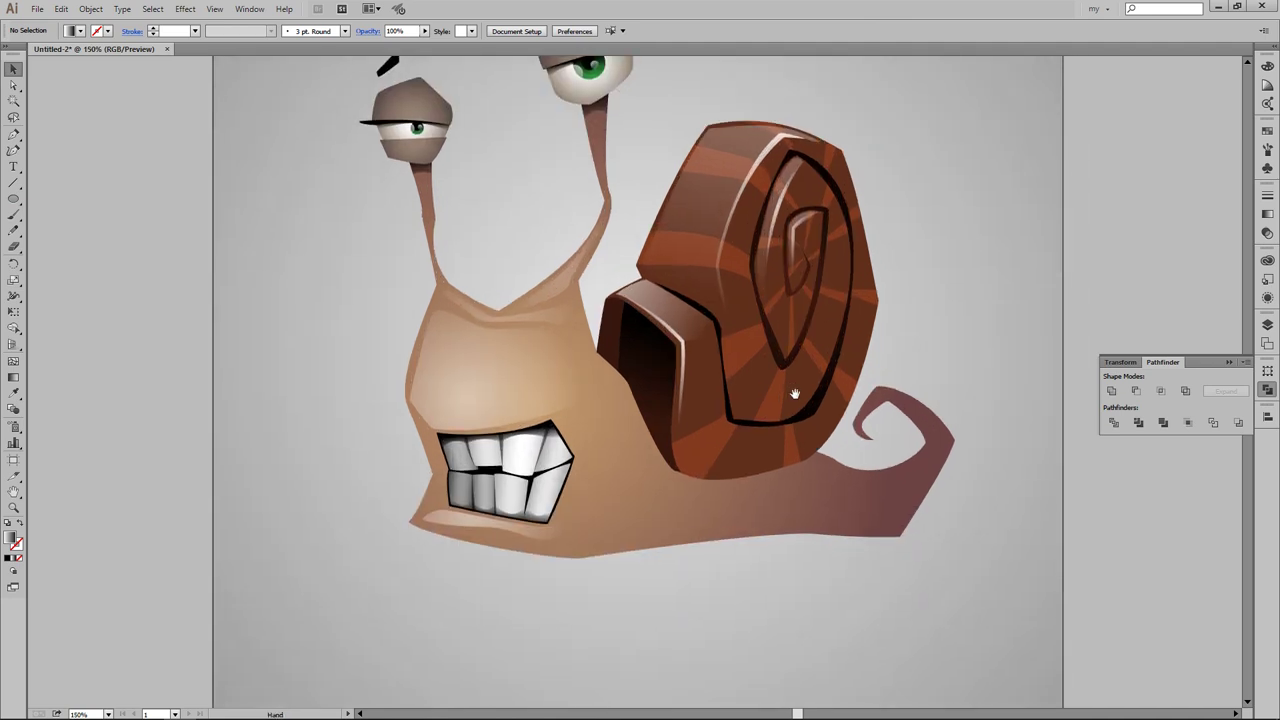
# Step: Draw a small round spot beside the head with a blue fill at 25% opacity
pyautogui.moveTo(317, 321)
pyautogui.mouseDown()
pyautogui.moveTo(330, 302)
pyautogui.moveTo(330, 352)
pyautogui.mouseUp()
pyautogui.click(317, 321)
pyautogui.press('v')
pyautogui.click(80, 31)
pyautogui.click(107, 63)
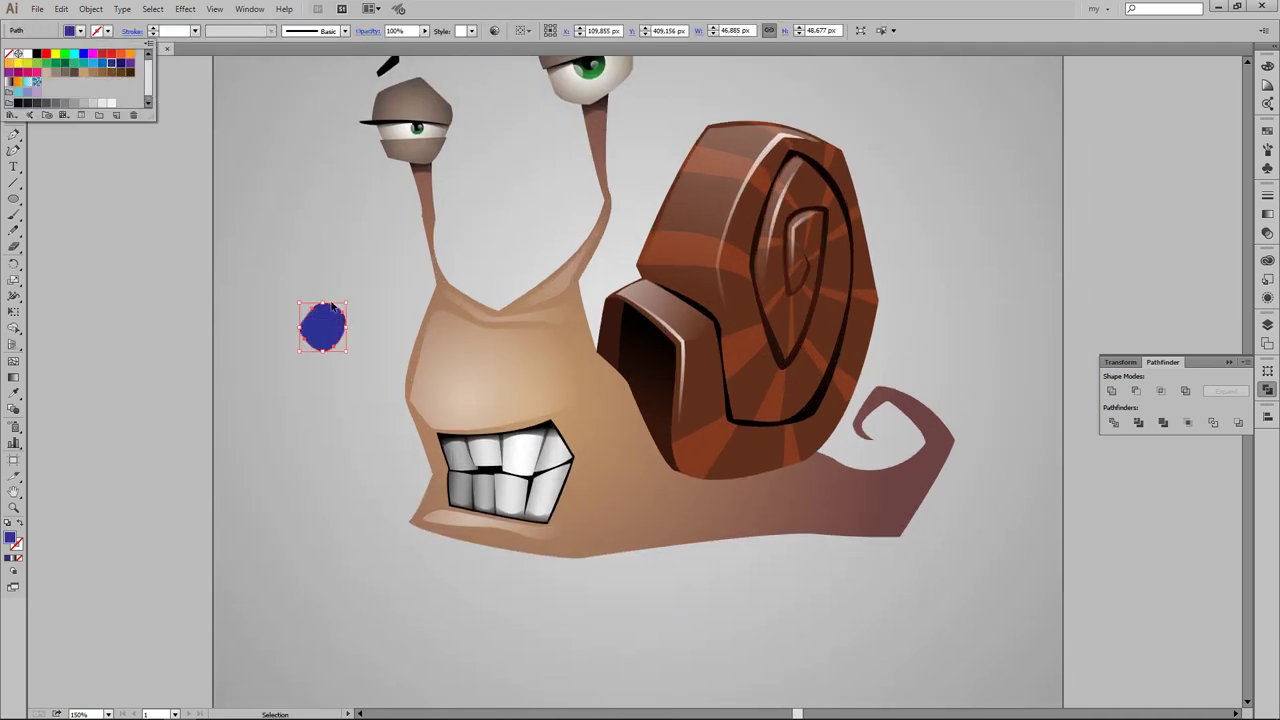
pyautogui.click(424, 31)
pyautogui.moveTo(429, 44); pyautogui.dragTo(381, 44)
# Step: Move the blue spot onto the snail's neck, leaving a copy there
pyautogui.moveTo(322, 326)
pyautogui.mouseDown()
pyautogui.moveTo(578, 330)
pyautogui.moveTo(612, 395)
pyautogui.moveTo(580, 286)
pyautogui.moveTo(591, 287)
pyautogui.mouseUp()
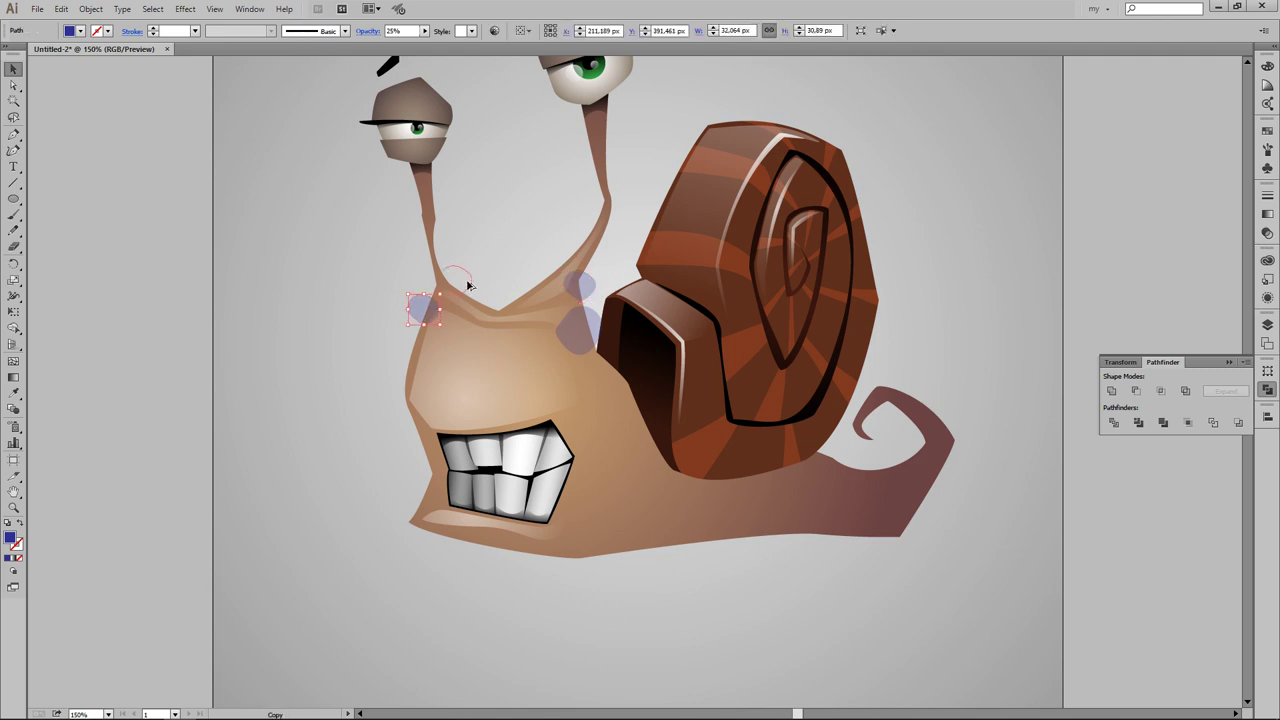
pyautogui.moveTo(468, 286); pyautogui.dragTo(466, 284)
pyautogui.hotkey('ctrl', 'shift', 'a')
pyautogui.scroll(-1, 461, 255)
pyautogui.hotkey('ctrl', 'z')
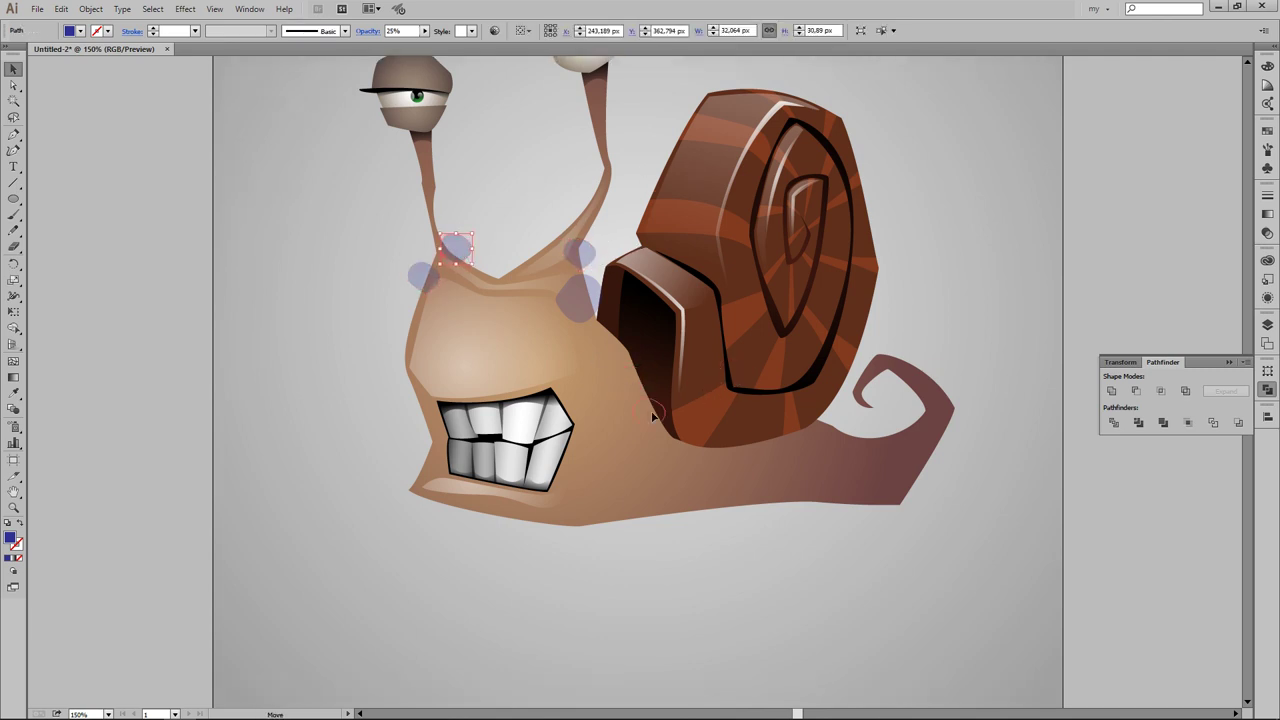
pyautogui.click(540, 206)
pyautogui.hscroll(2, 593, 364)
# Step: Alt-drag spot copies along the snail's body, lower body and tail curl
pyautogui.moveTo(683, 438)
pyautogui.keyDown('alt'); pyautogui.mouseDown()
pyautogui.moveTo(743, 453)
pyautogui.moveTo(767, 514)
pyautogui.moveTo(812, 520)
pyautogui.mouseUp(); pyautogui.keyUp('alt')
pyautogui.click(908, 457)
pyautogui.keyDown('alt'); pyautogui.moveTo(596, 471); pyautogui.dragTo(776, 480); pyautogui.keyUp('alt')
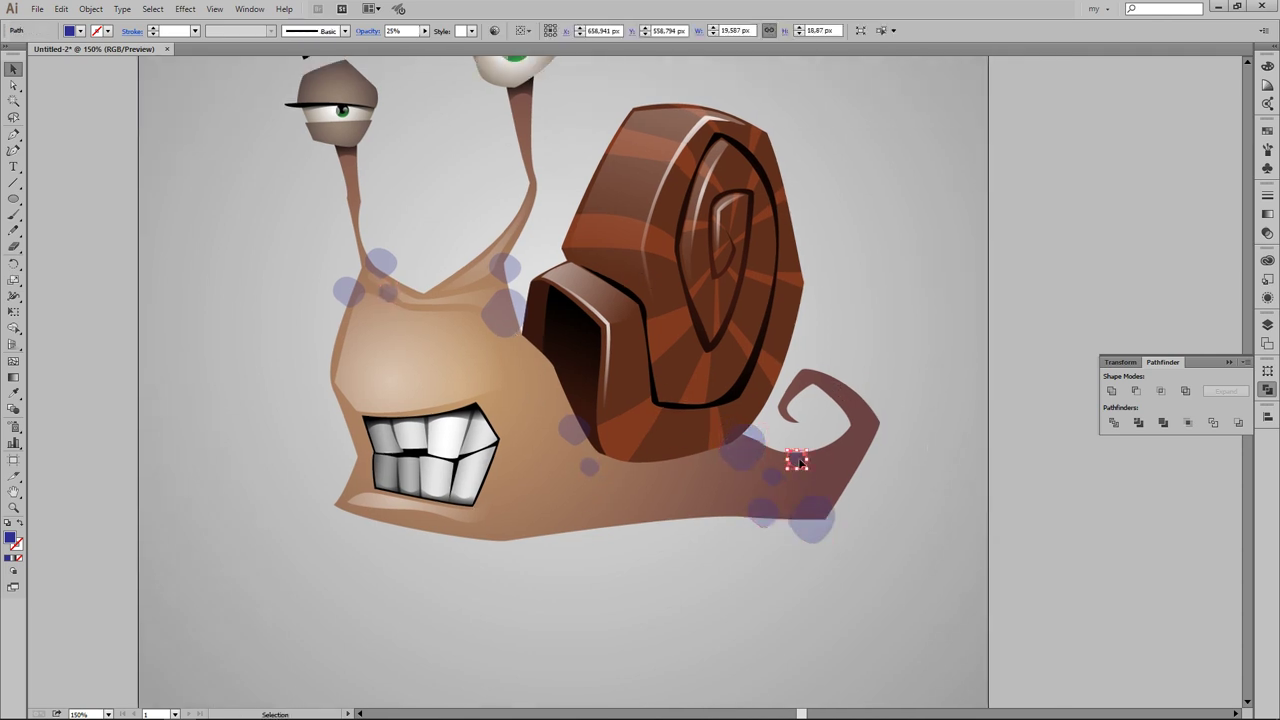
pyautogui.click(890, 414)
pyautogui.scroll(2, 873, 272)
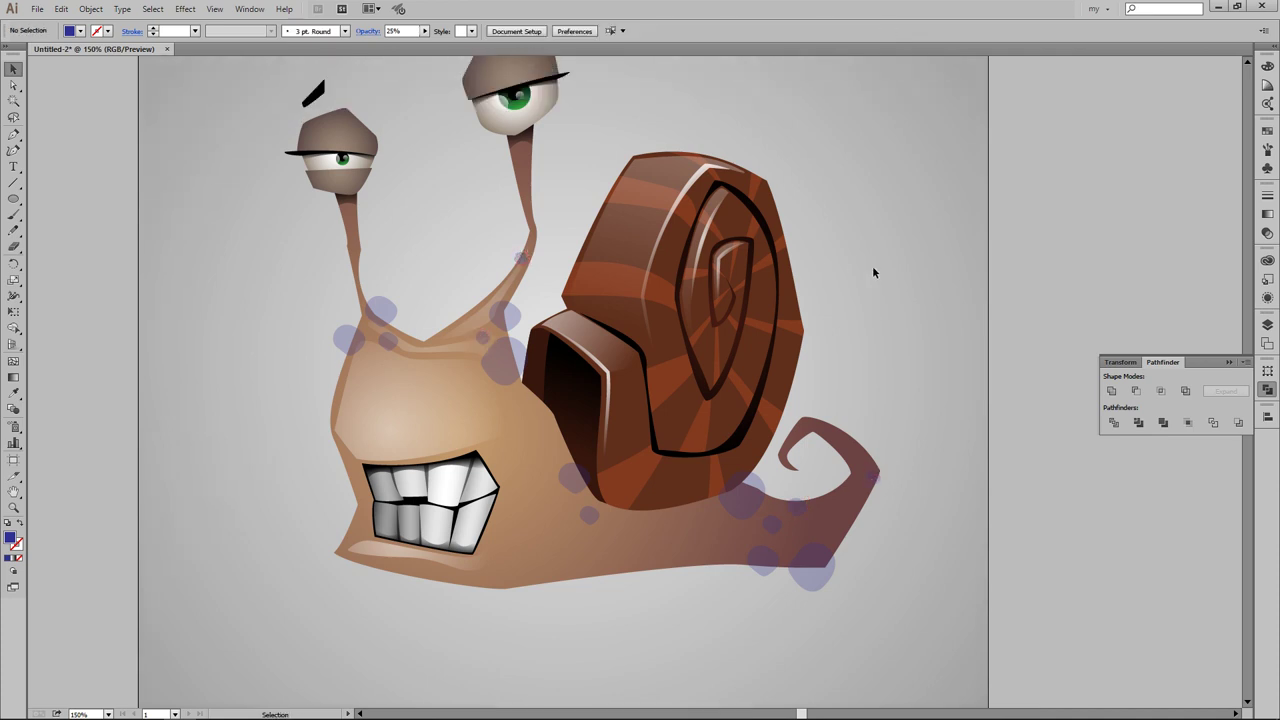
pyautogui.moveTo(816, 515)
pyautogui.keyDown('alt'); pyautogui.mouseDown()
pyautogui.moveTo(845, 502)
pyautogui.moveTo(858, 535)
pyautogui.moveTo(838, 448)
pyautogui.moveTo(808, 430)
pyautogui.mouseUp(); pyautogui.keyUp('alt')
# Step: Drop a spot copy on the head, then zoom in to check the tail spots
pyautogui.moveTo(708, 428); pyautogui.dragTo(800, 428)
pyautogui.moveTo(459, 372); pyautogui.dragTo(452, 362)
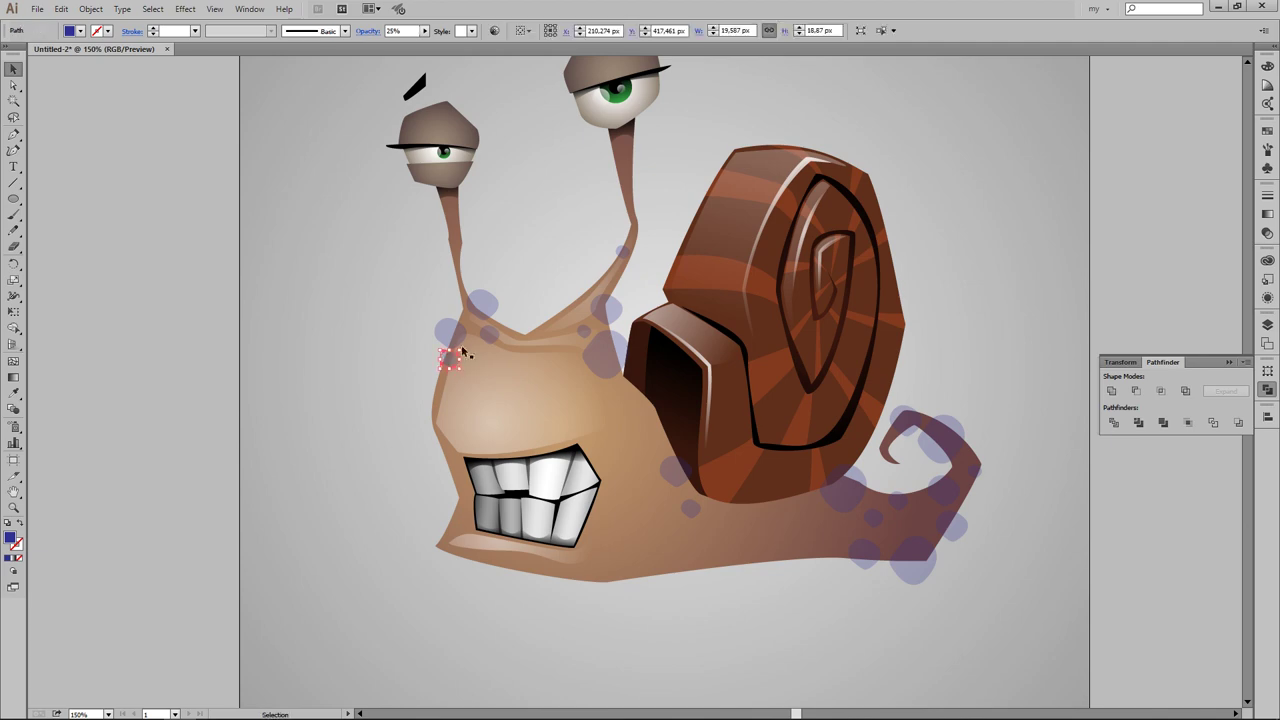
pyautogui.scroll(1, 930, 323)
pyautogui.click(923, 545)
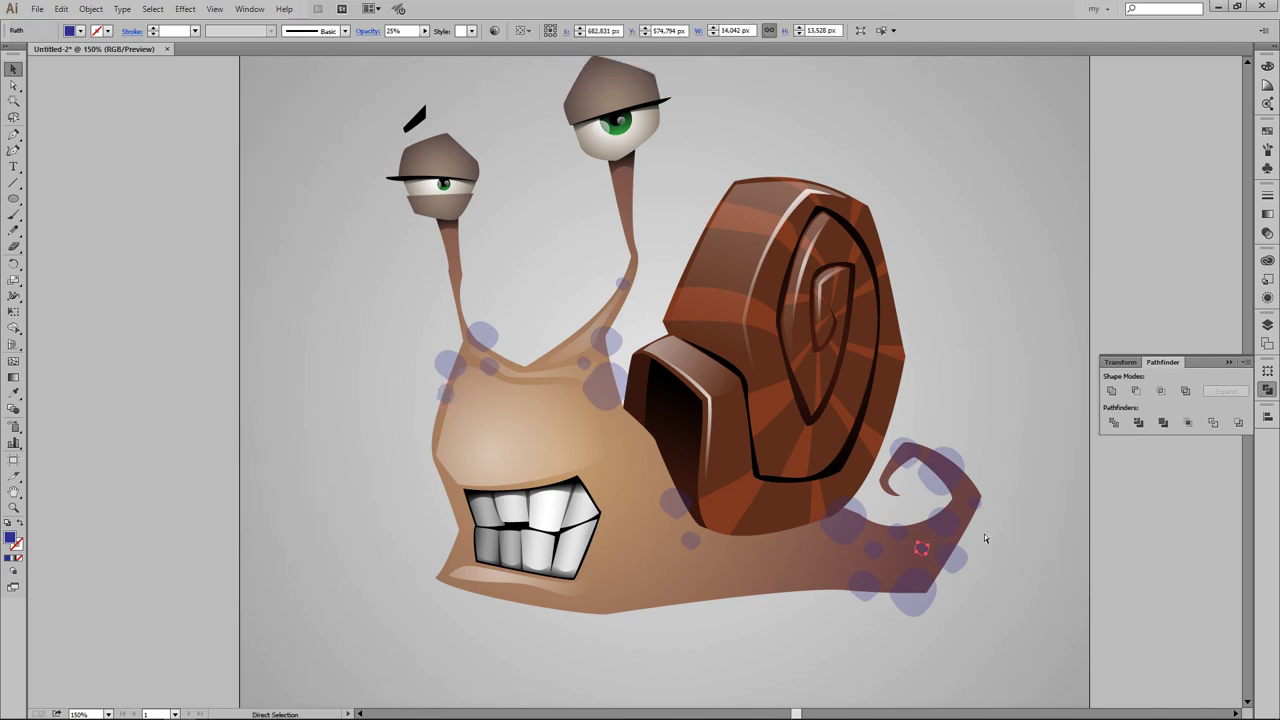
pyautogui.hotkey('ctrl', '+')
pyautogui.hotkey('ctrl', '+')
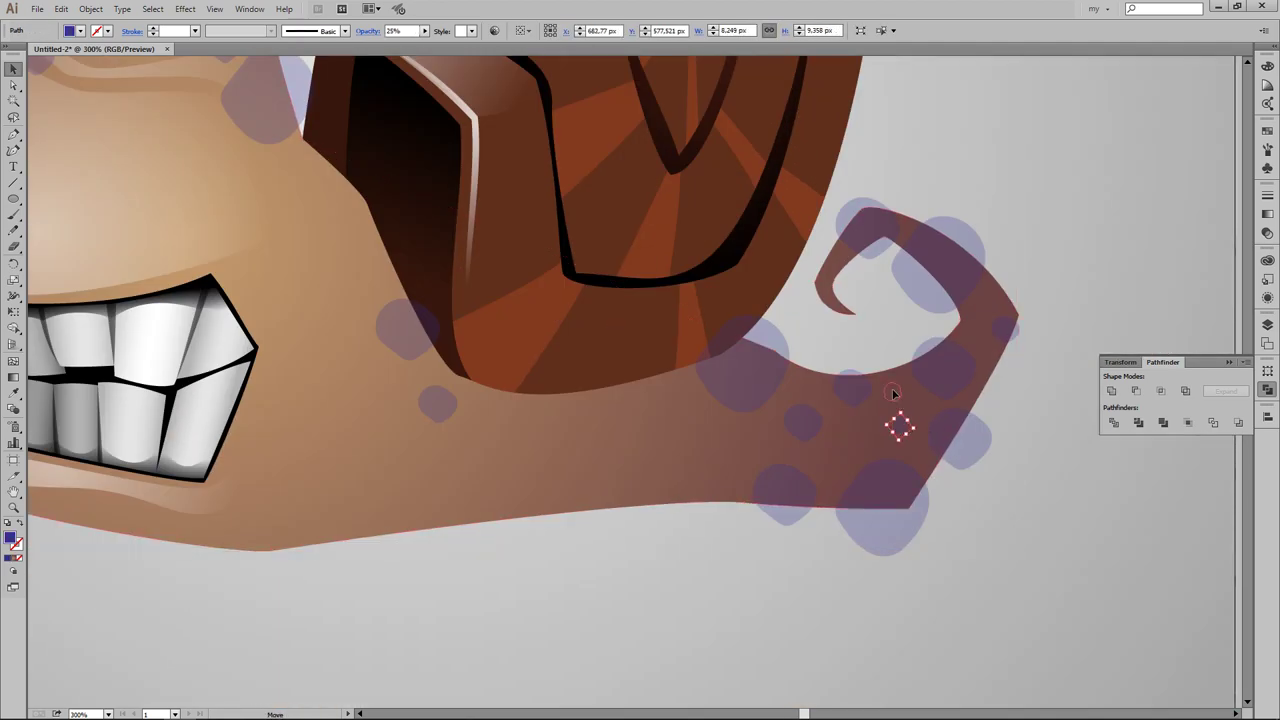
pyautogui.hotkey('ctrl', '-')
pyautogui.hotkey('ctrl', '-')
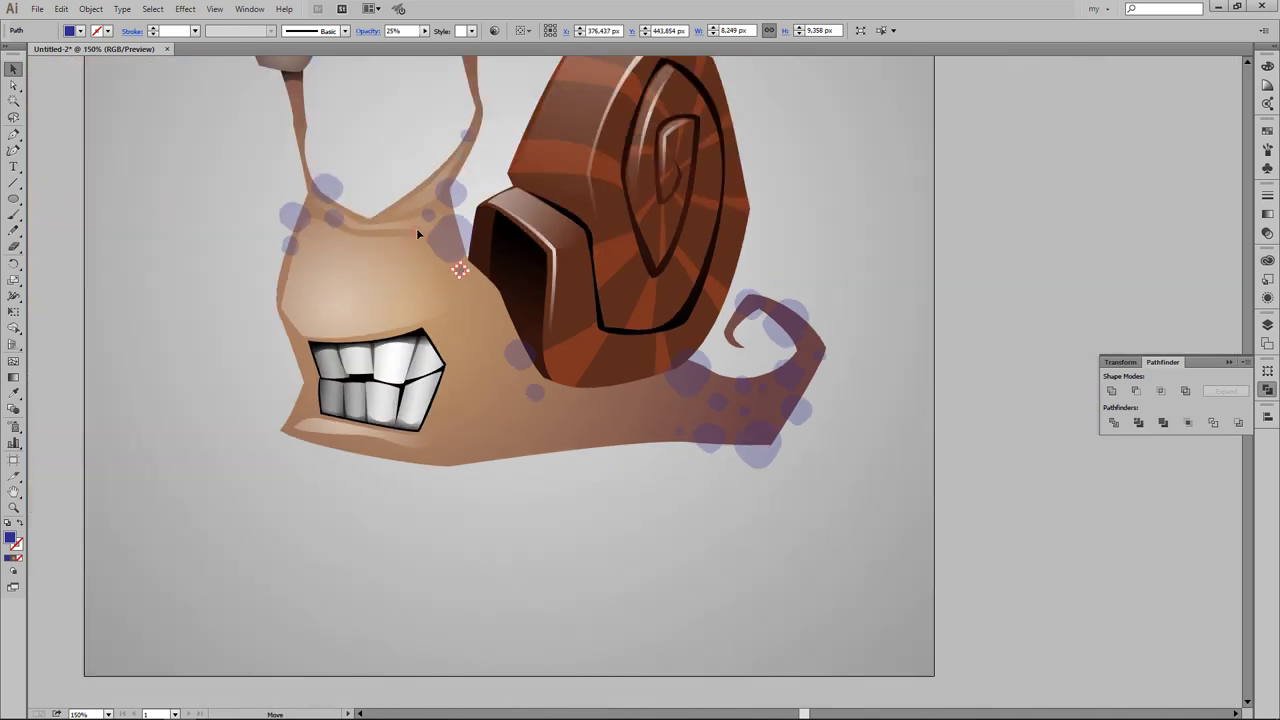
# Step: Select the snail body with its purple spots and try a Pathfinder combine, dismissing the warning
pyautogui.click(822, 280)
pyautogui.scroll(3, 822, 280)
pyautogui.scroll(1, 822, 283)
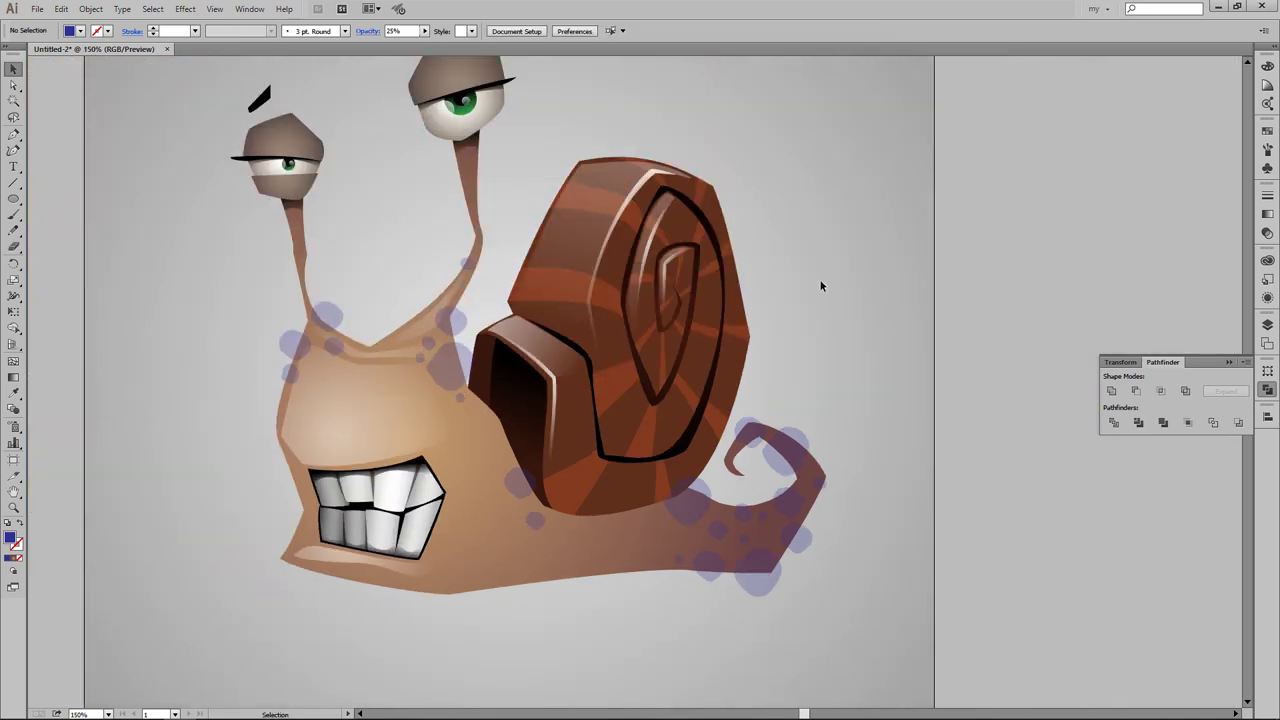
pyautogui.click(293, 343)
pyautogui.keyDown('shift'); pyautogui.click(415, 245); pyautogui.keyUp('shift')
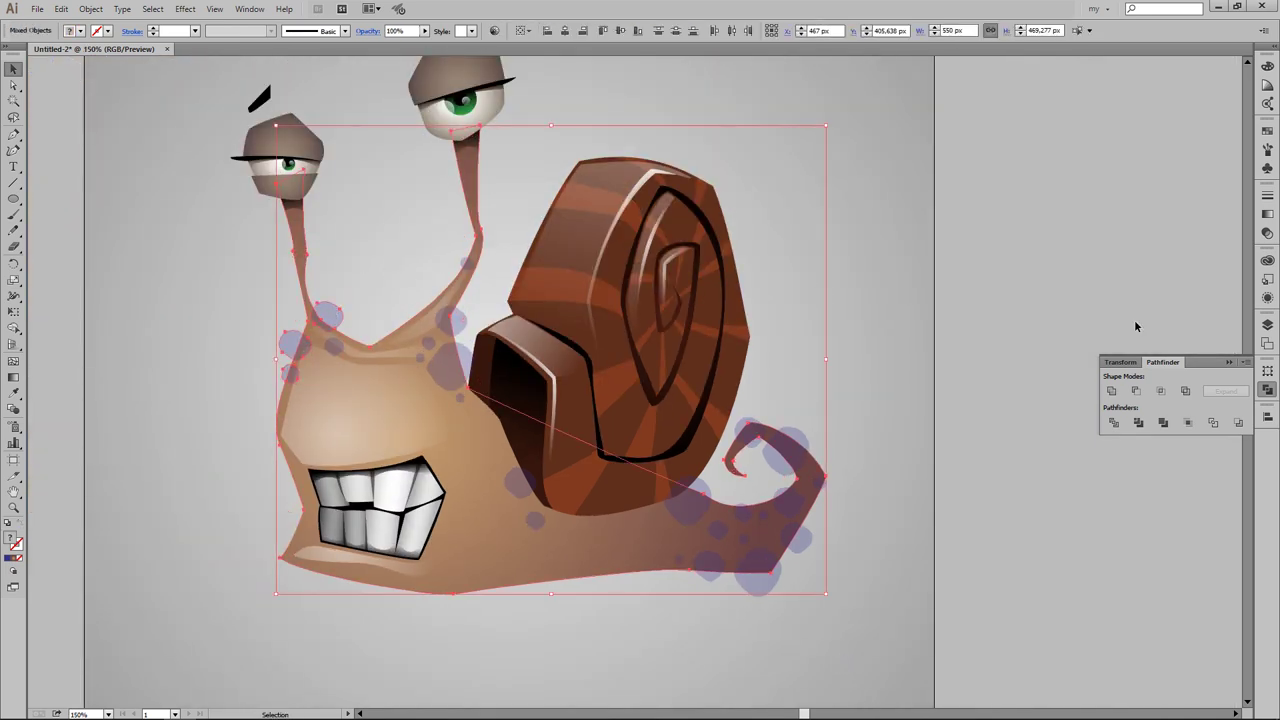
pyautogui.click(1160, 390)
pyautogui.press('Return')
pyautogui.click(328, 318)
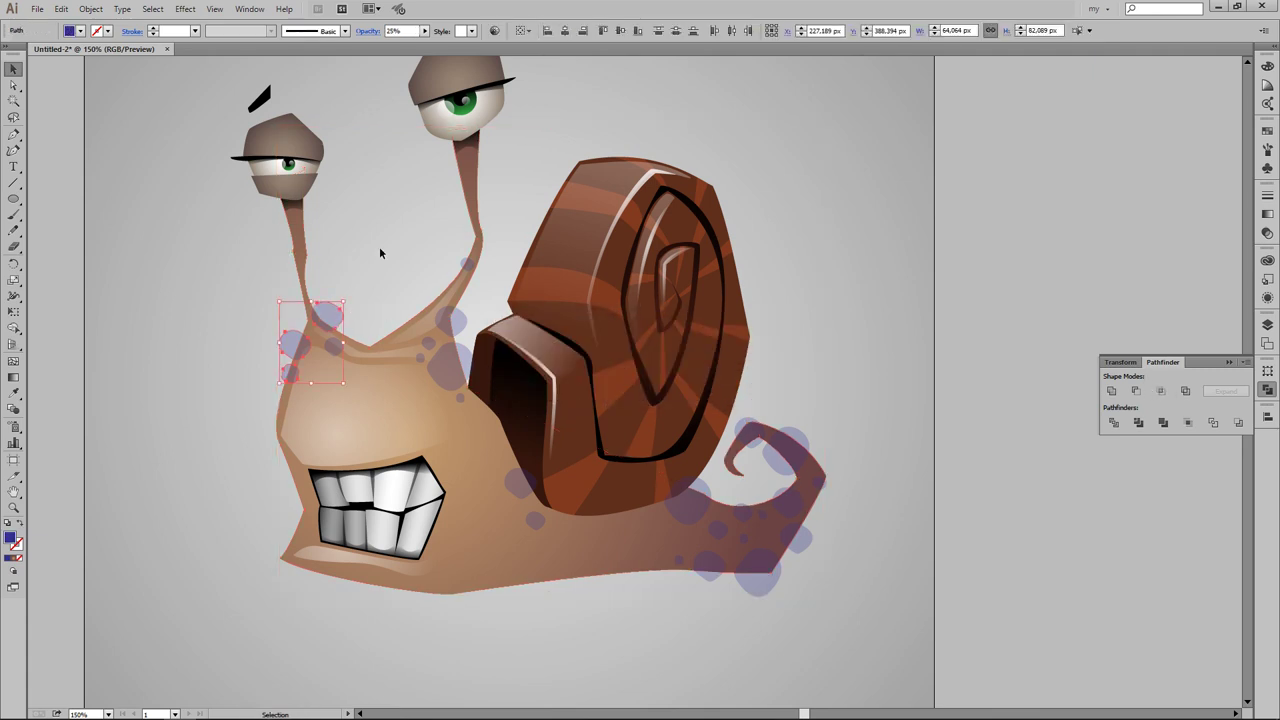
# Step: Browse the Object menu, select all, and clear the selection again
pyautogui.click(91, 9)
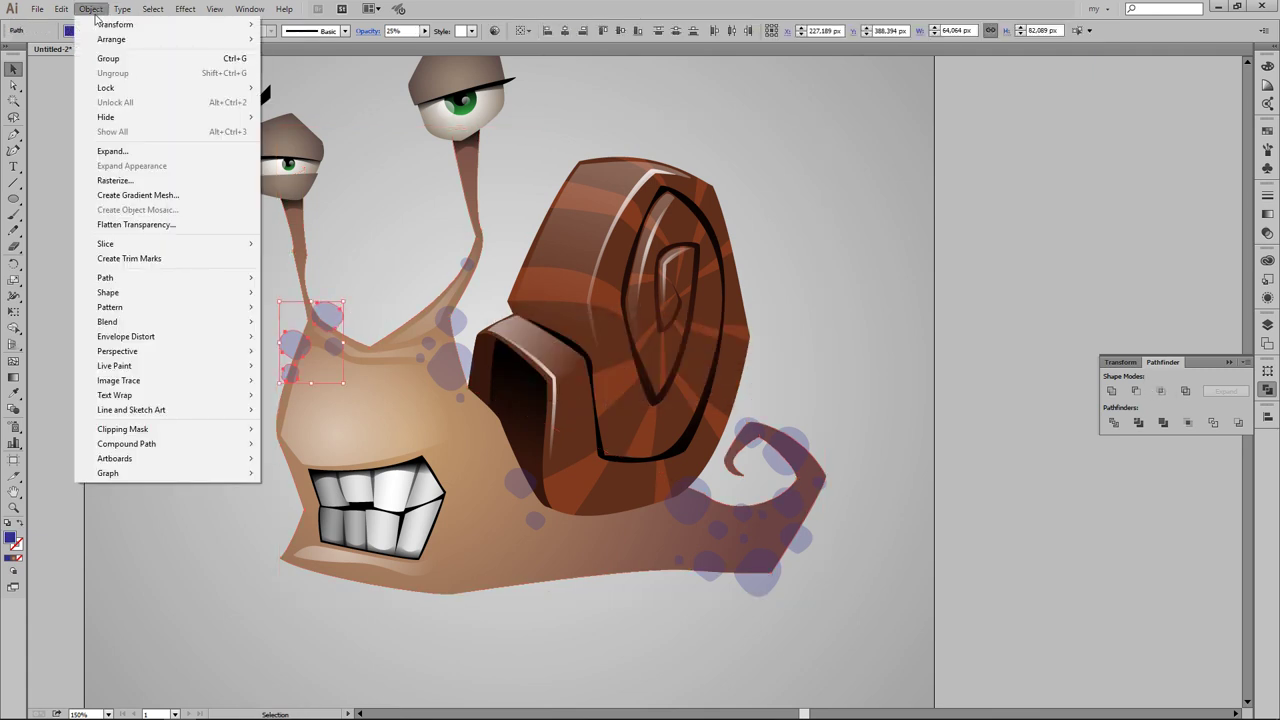
pyautogui.click(360, 242)
pyautogui.hotkey('ctrl', 'a')
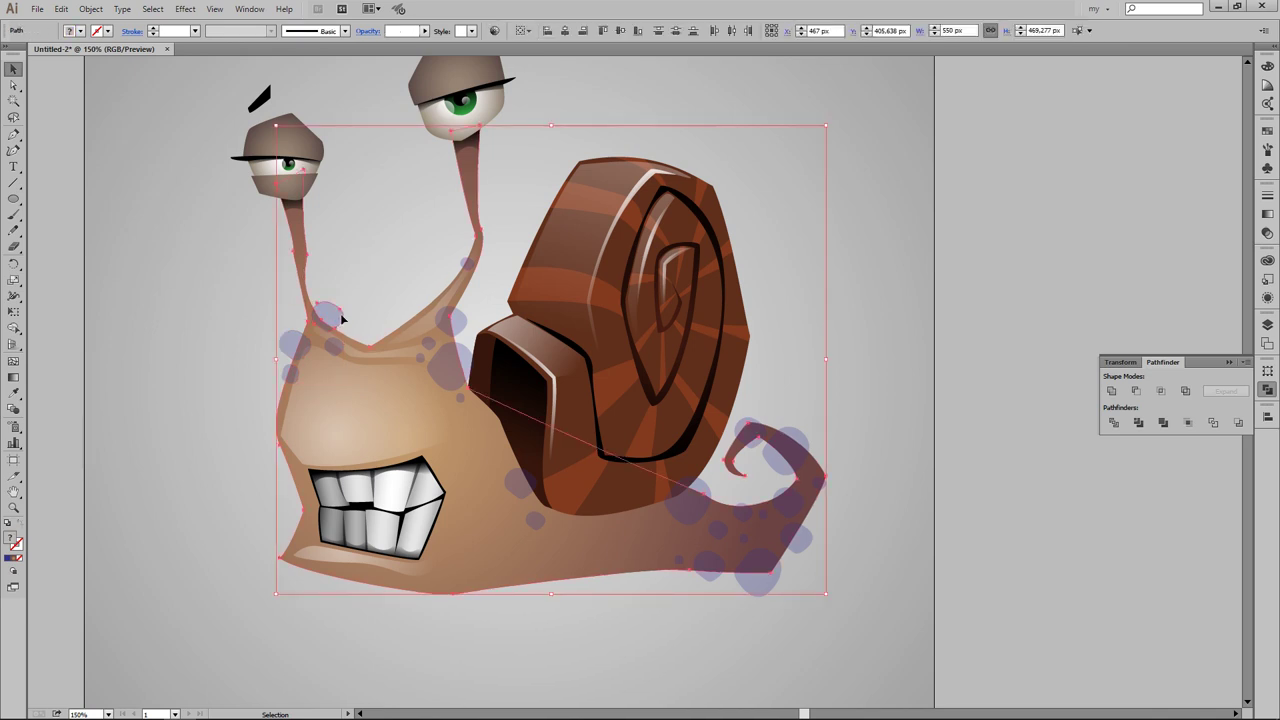
pyautogui.click(361, 256)
pyautogui.scroll(1, 392, 268)
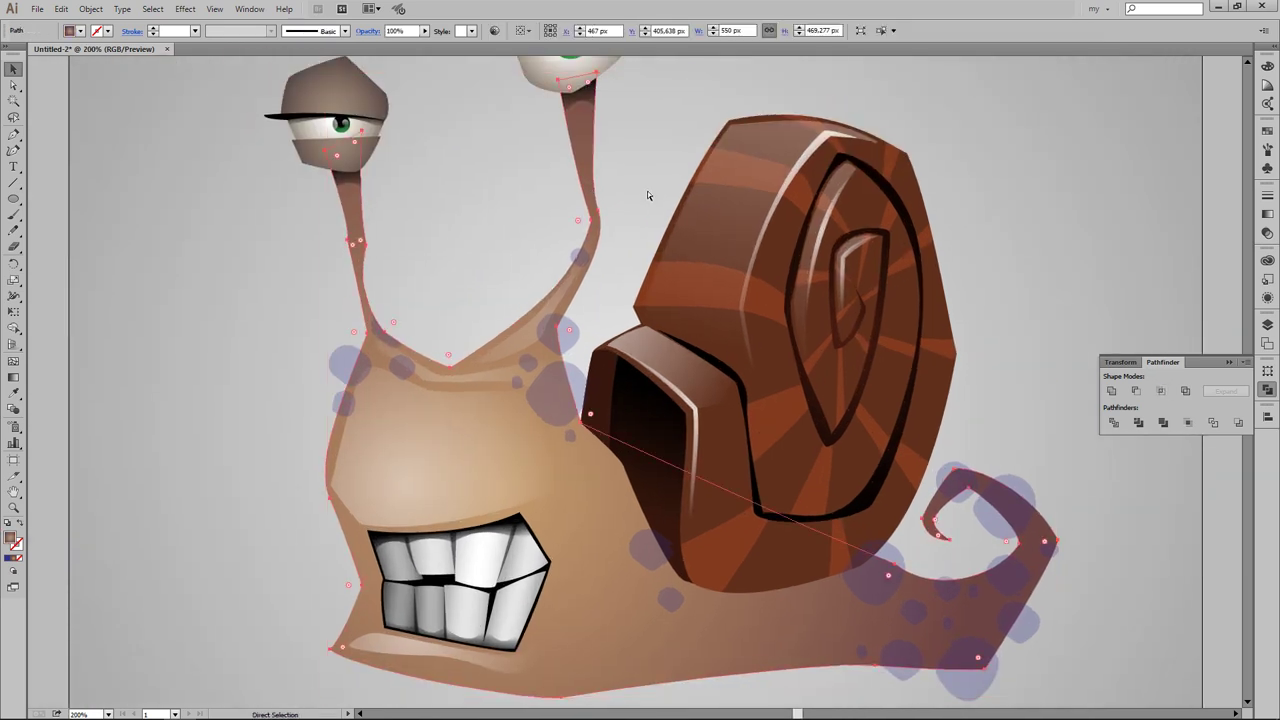
# Step: Select spots on the eye stalk and near the head, toggling the body in the selection
pyautogui.click(580, 258)
pyautogui.scroll(-1, 360, 267)
pyautogui.click(347, 300)
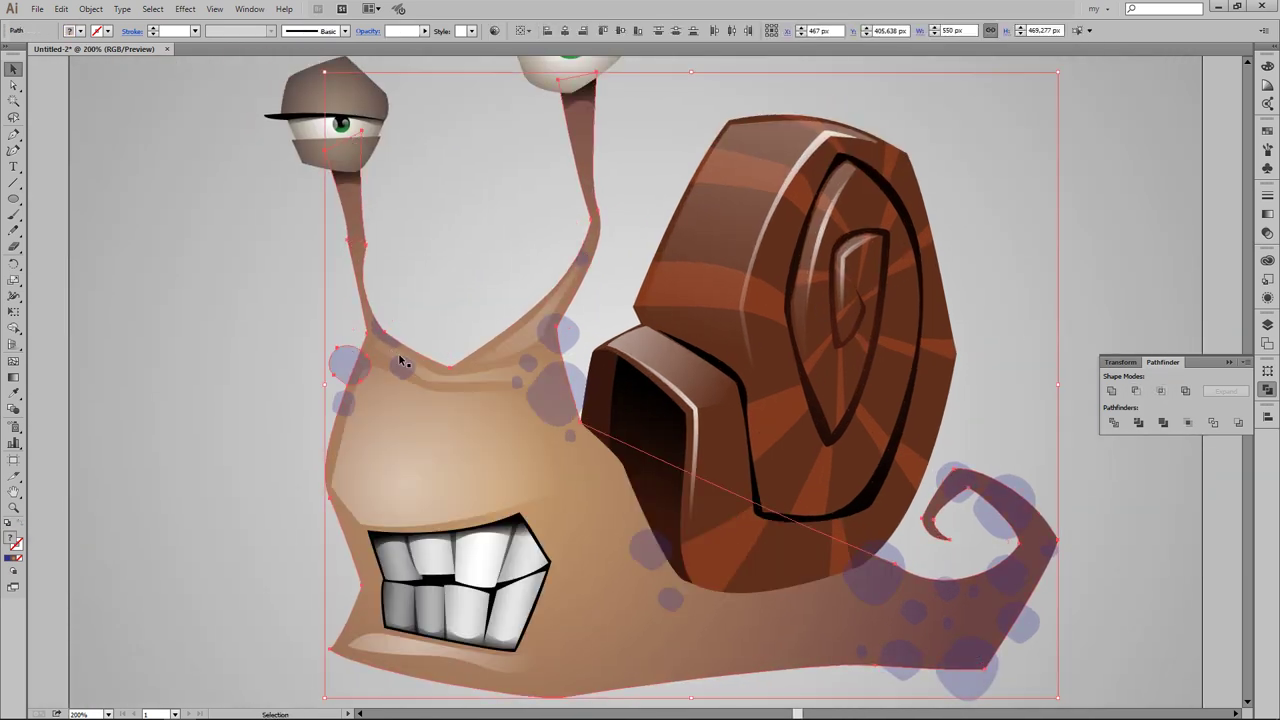
pyautogui.scroll(1, 281, 292)
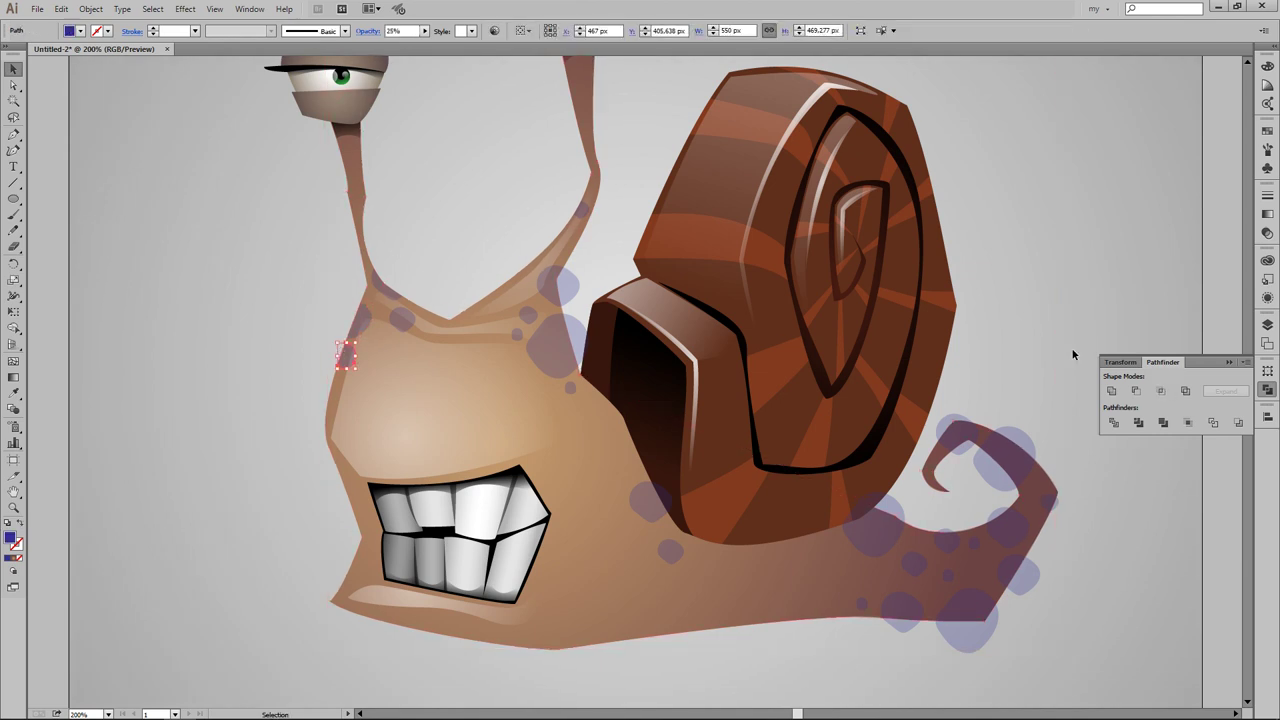
pyautogui.keyDown('shift'); pyautogui.click(345, 360); pyautogui.keyUp('shift')
pyautogui.scroll(-1, 345, 360)
pyautogui.click(601, 144)
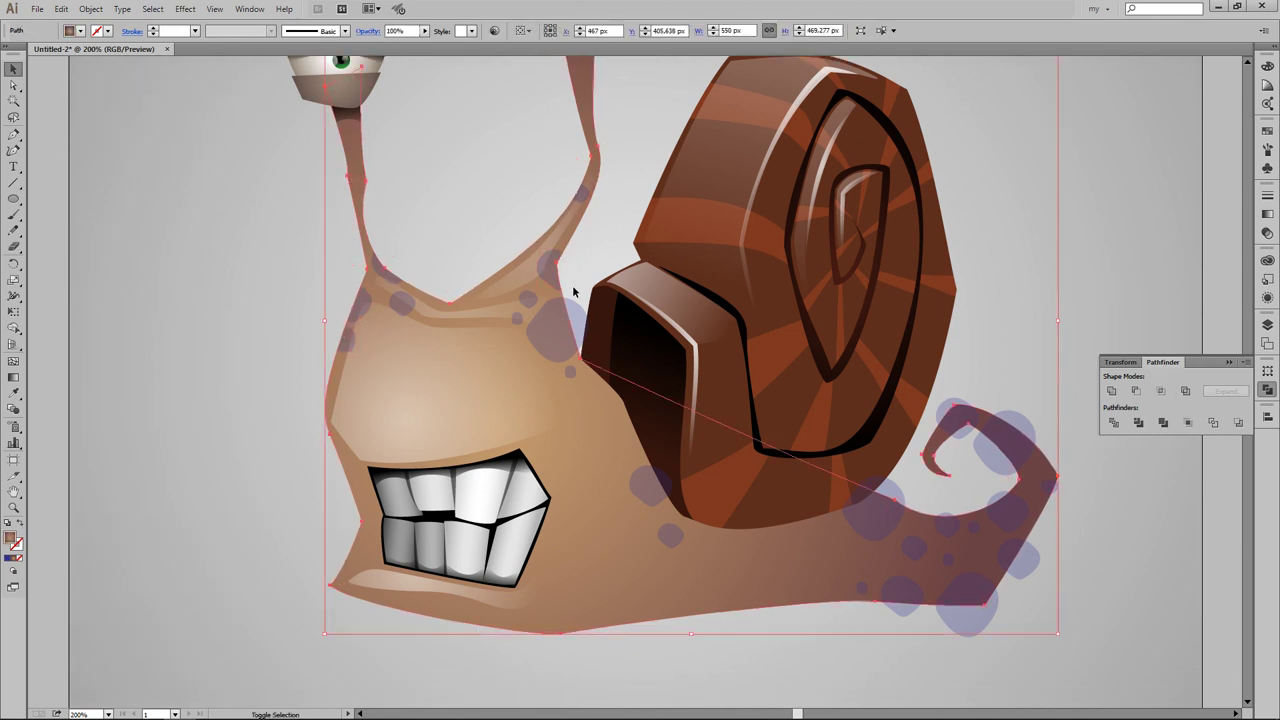
# Step: Pick a single purple spot, then the body and the spot beside the shell
pyautogui.click(552, 330)
pyautogui.scroll(-1, 1002, 299)
pyautogui.scroll(-2, 630, 415)
pyautogui.click(645, 400)
pyautogui.click(650, 357)
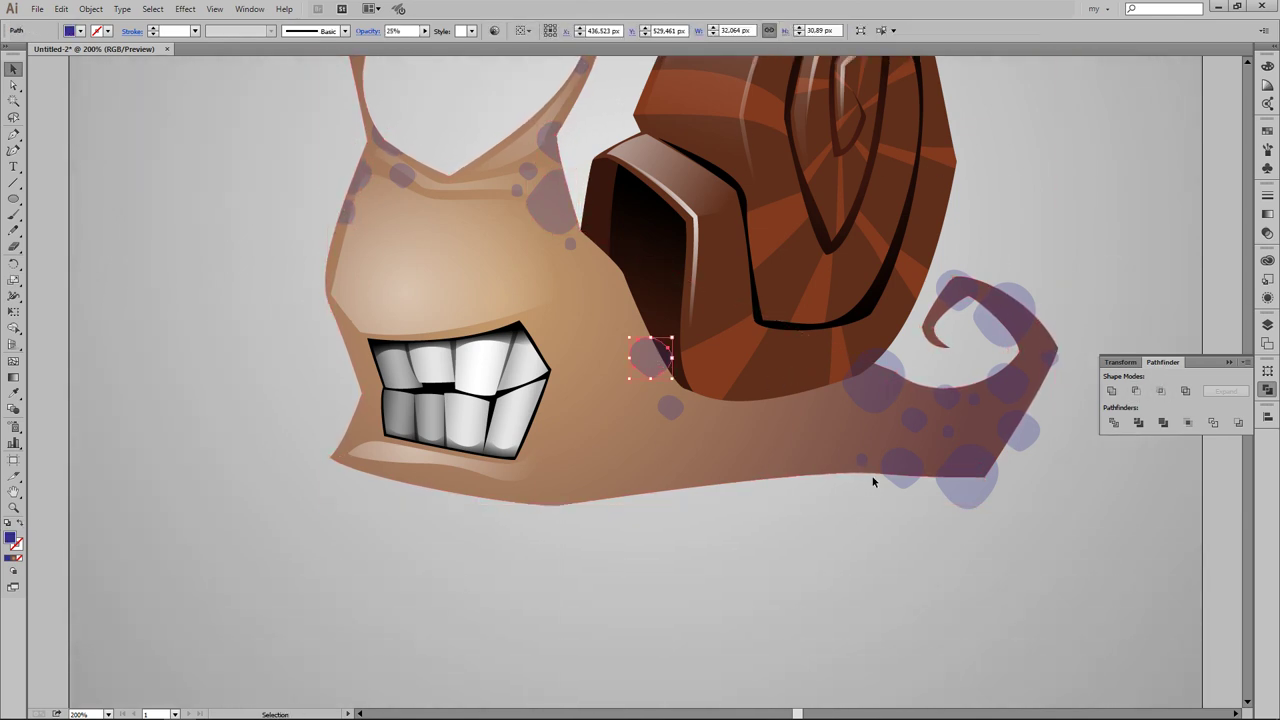
pyautogui.press('v')
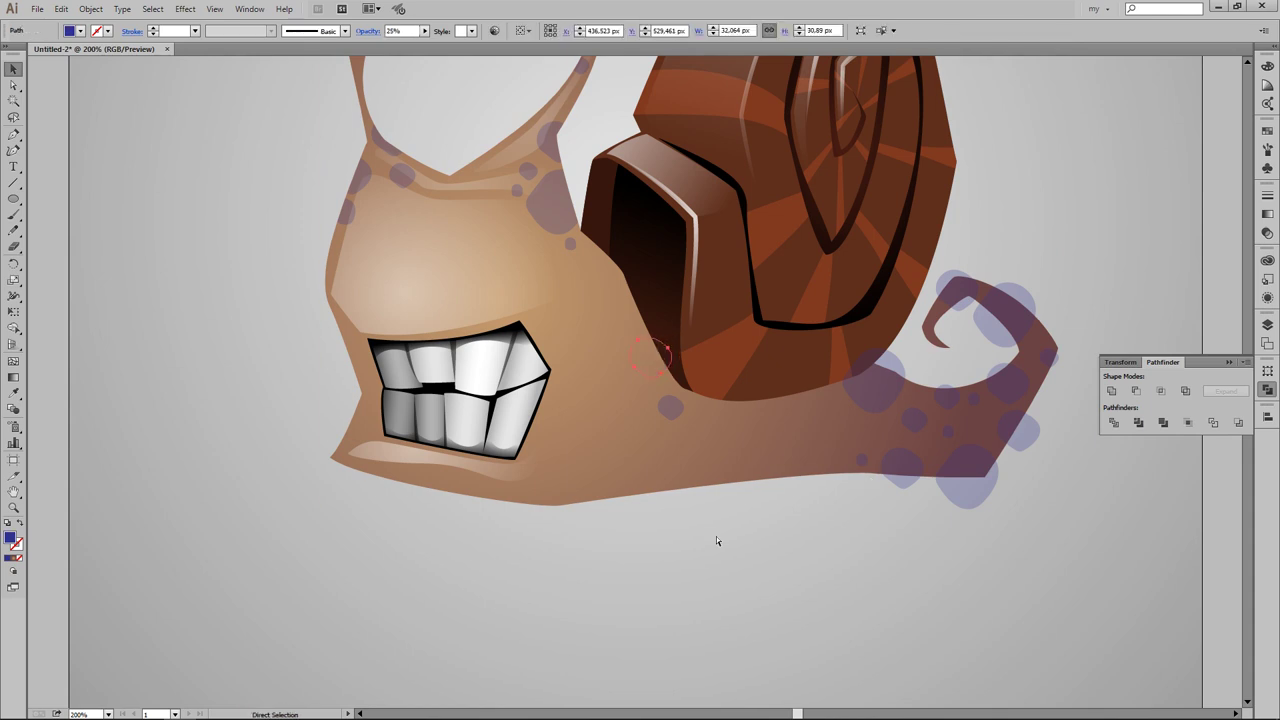
pyautogui.press('v')
# Step: Select the body with the tail spot, combine them in Pathfinder, then undo
pyautogui.hscroll(3, 986, 528)
pyautogui.click(700, 427)
pyautogui.keyDown('shift'); pyautogui.click(862, 384); pyautogui.keyUp('shift')
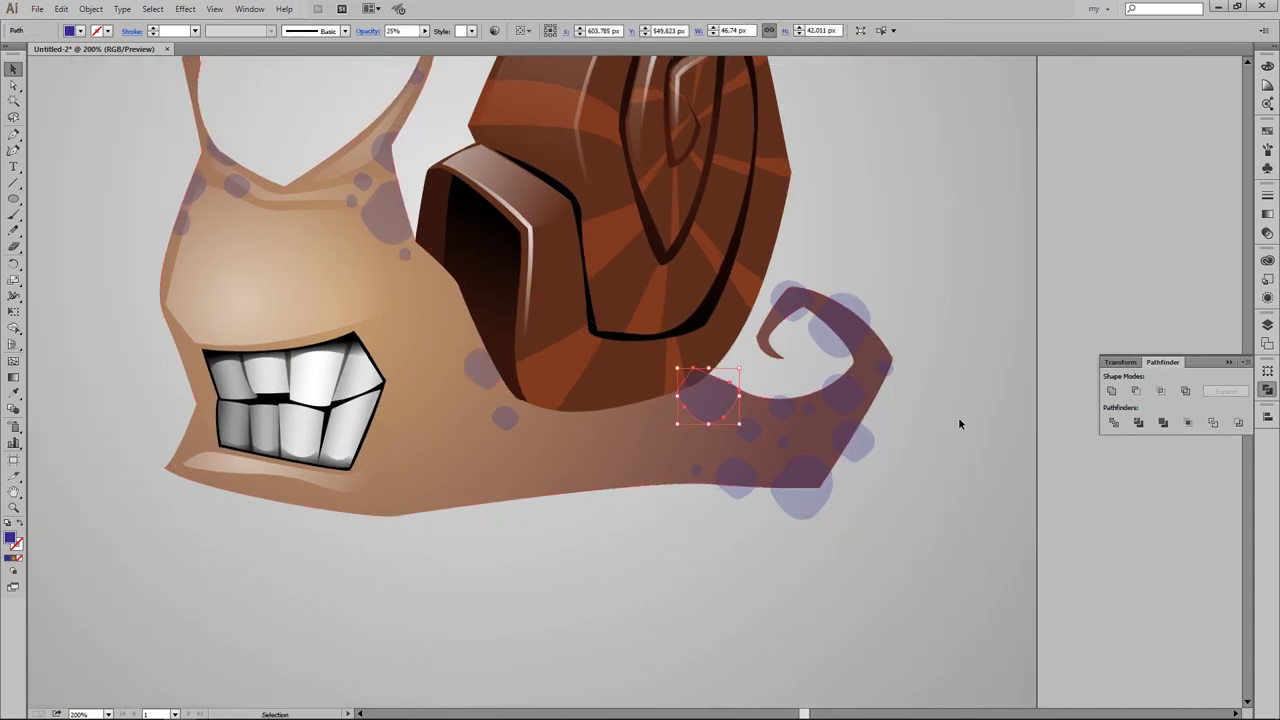
pyautogui.keyDown('shift'); pyautogui.click(860, 430); pyautogui.keyUp('shift')
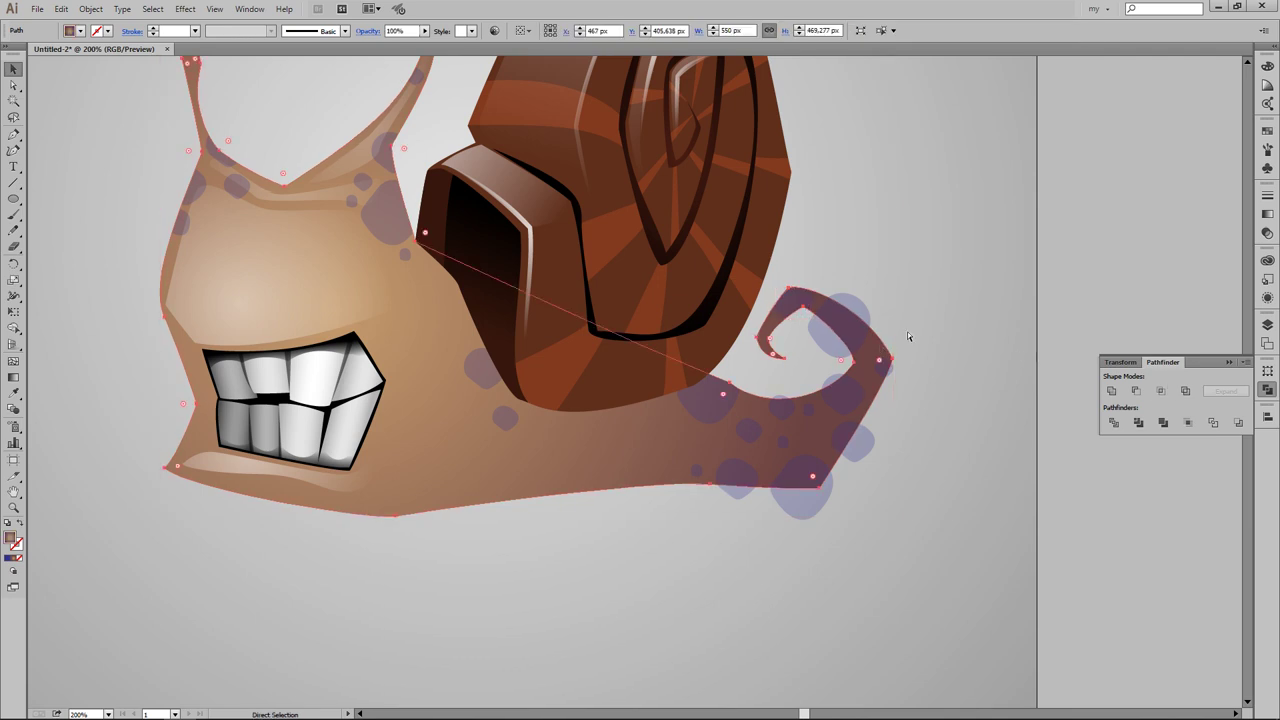
pyautogui.click(1160, 391)
pyautogui.hotkey('ctrl', 'z')
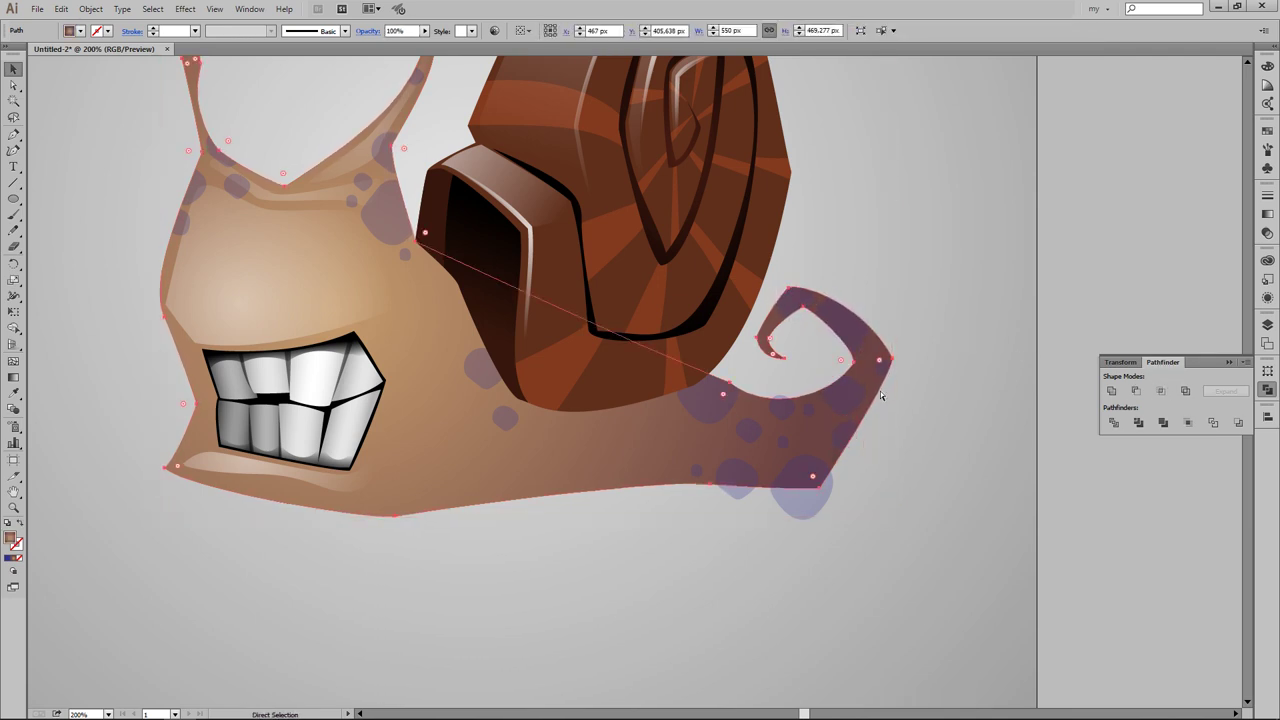
# Step: Try trimming the spot outside the tail with Pathfinder, undo it, and fit the artboard
pyautogui.click(1135, 391)
pyautogui.hotkey('ctrl', 'z')
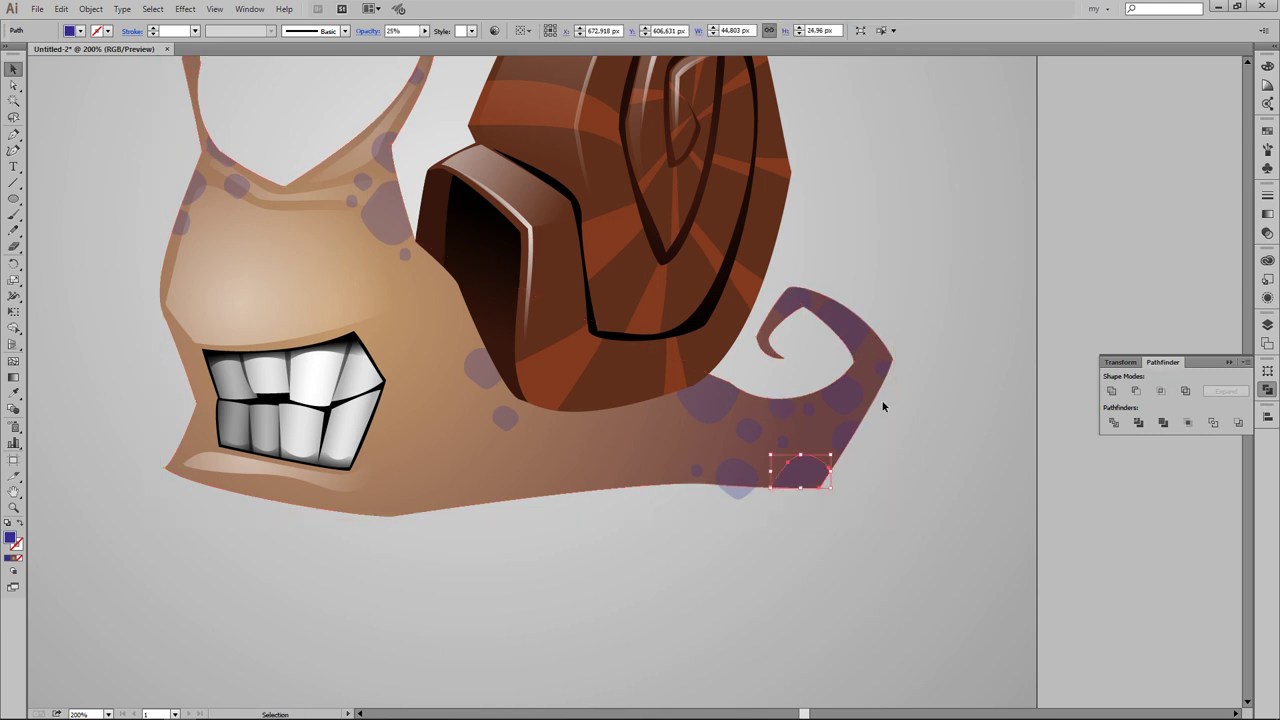
pyautogui.hotkey('ctrl', 'shift', 'z')
pyautogui.hotkey('ctrl', 'z')
pyautogui.scroll(2, 963, 452)
pyautogui.hotkey('ctrl', '1')
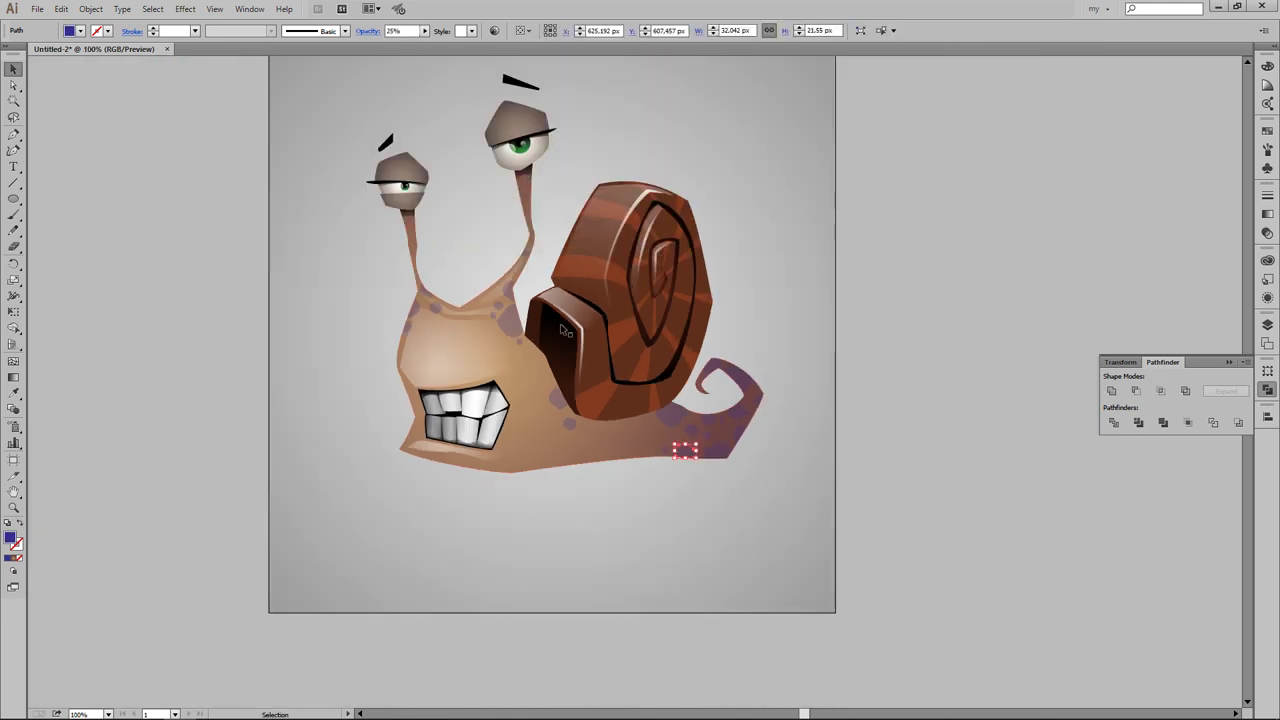
# Step: Select a tail spot, check the context and Edit menus, then deselect and zoom in
pyautogui.rightClick(684, 449)
pyautogui.click(872, 401)
pyautogui.click(670, 412)
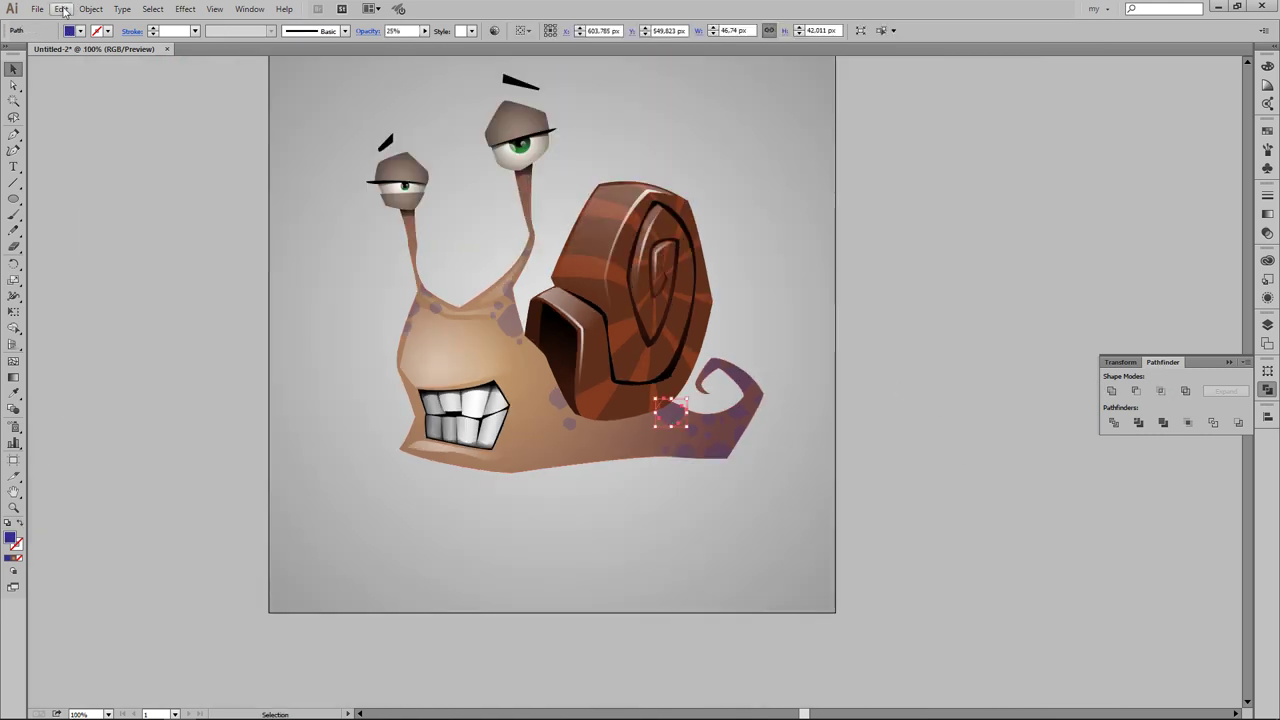
pyautogui.click(61, 9)
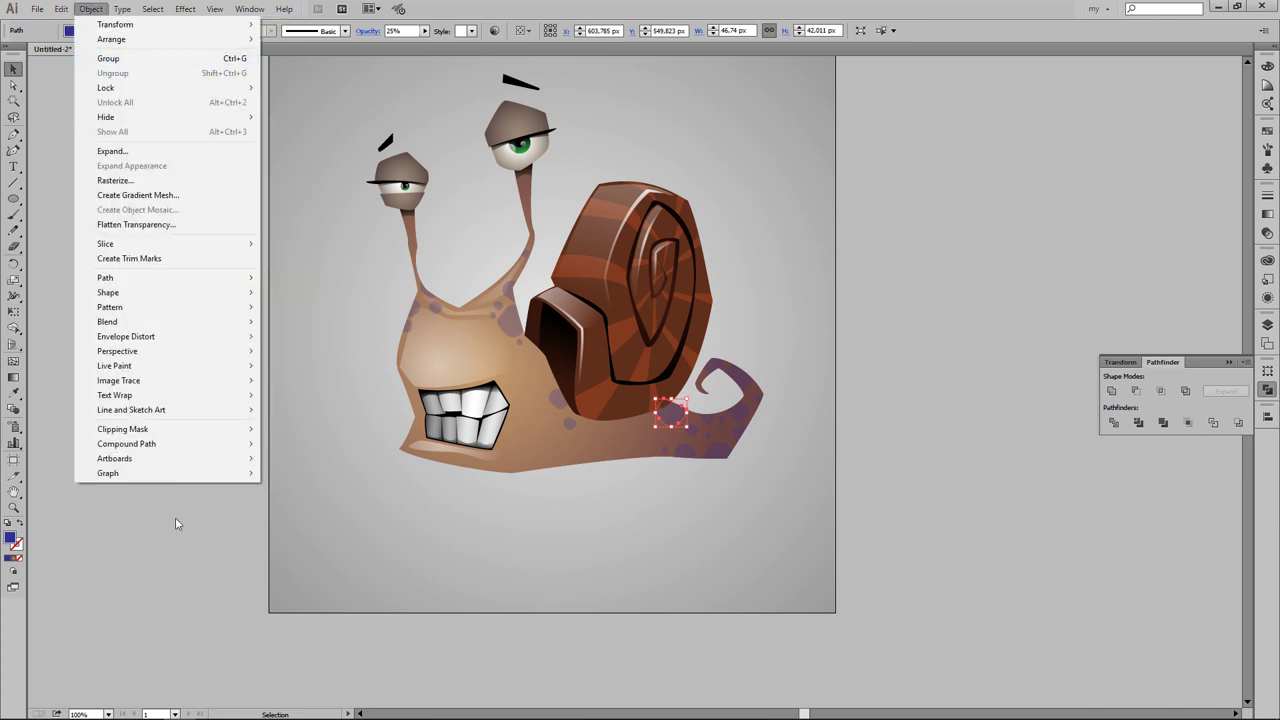
pyautogui.click(357, 523)
pyautogui.hotkey('ctrl', '+')
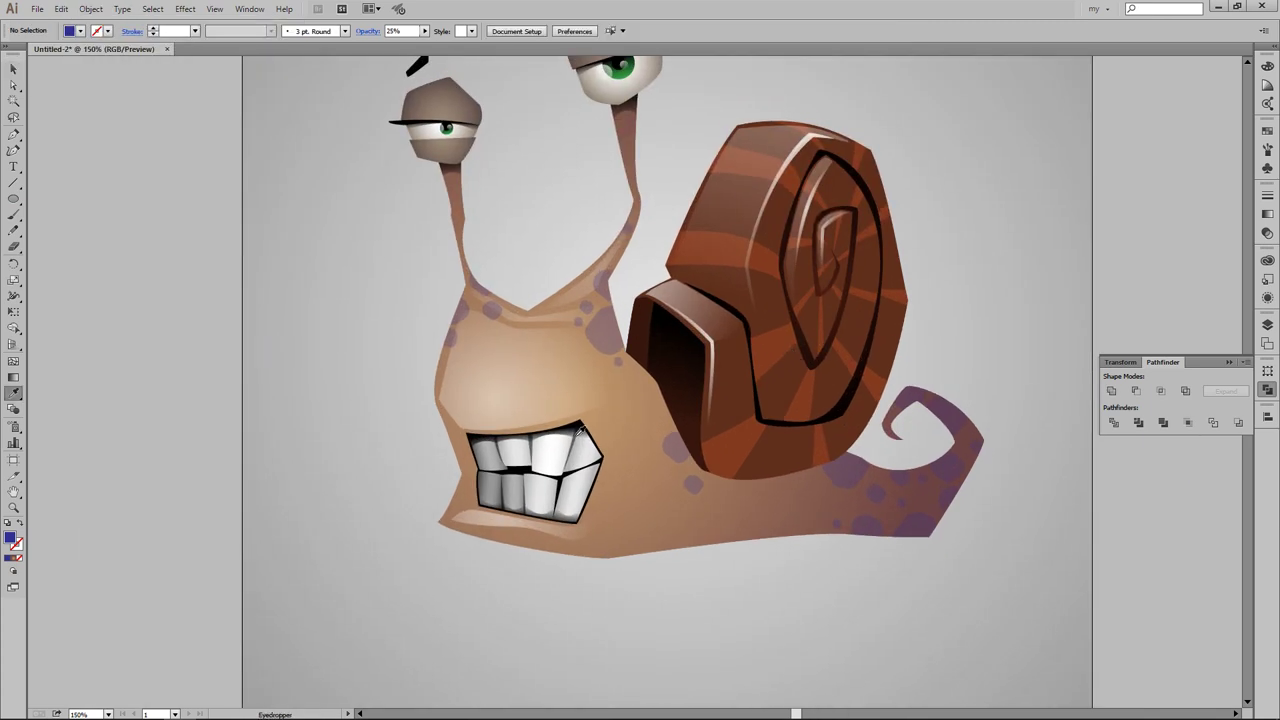
# Step: Pen-draw a closed shadow shape from the shell edge down around the belly and tail
pyautogui.click(628, 355)
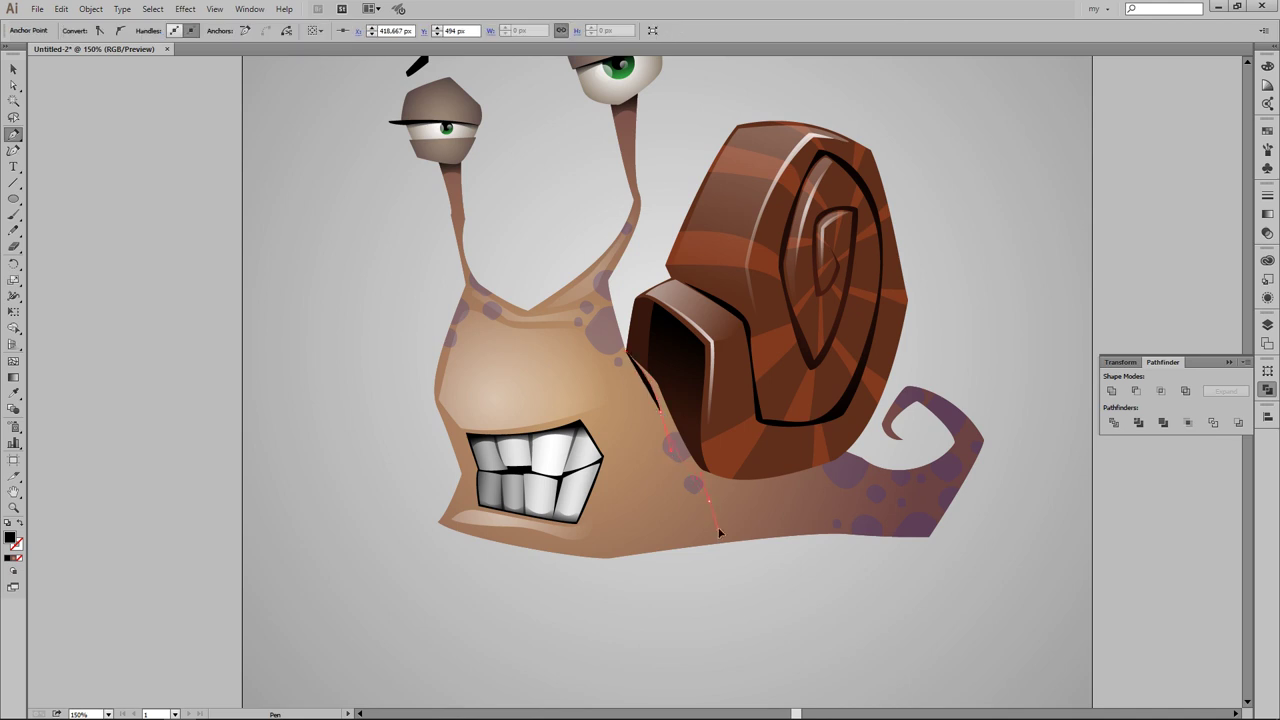
pyautogui.click(660, 410)
pyautogui.click(670, 556)
pyautogui.click(850, 547)
pyautogui.click(873, 512)
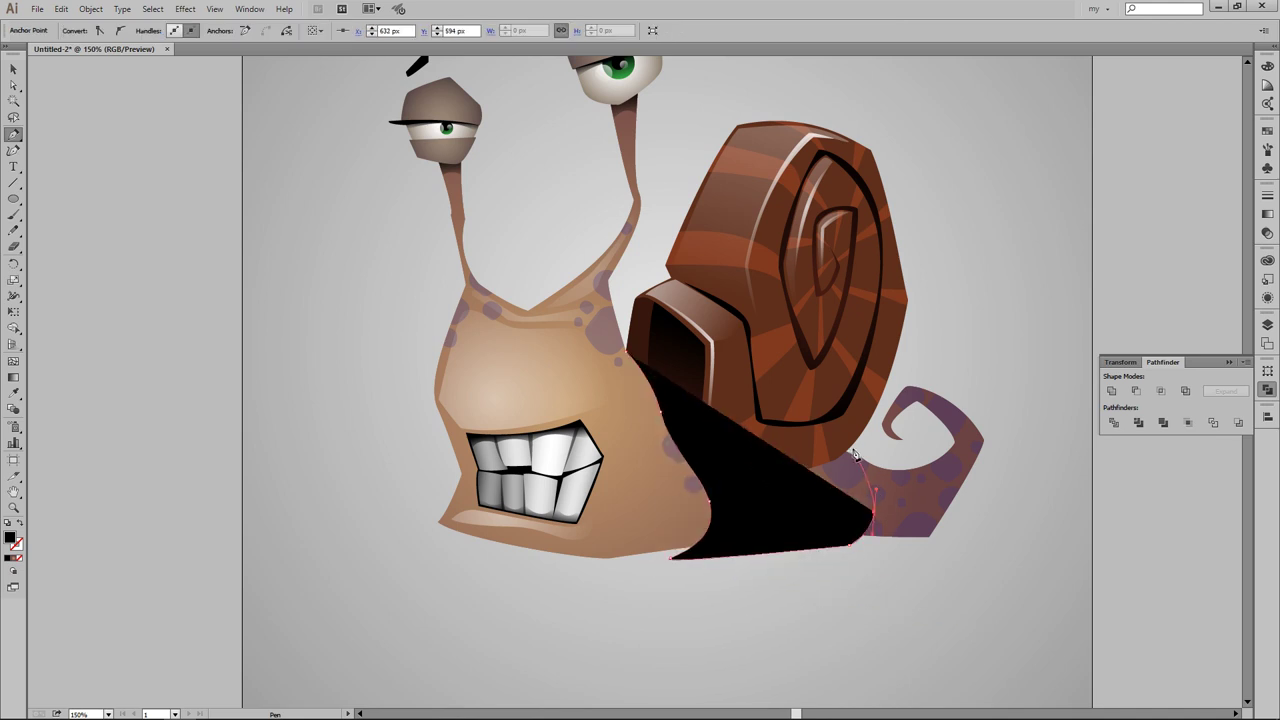
pyautogui.click(835, 440)
pyautogui.click(628, 355)
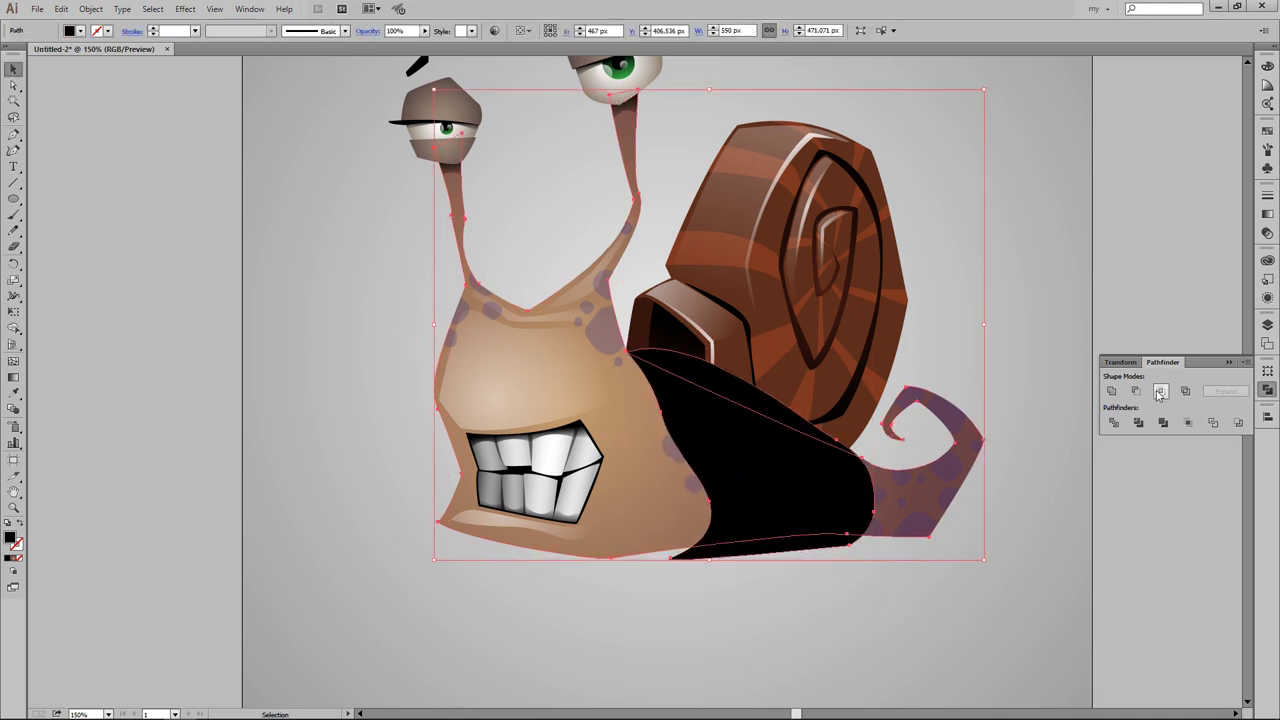
# Step: Fill the shadow with a vertical gradient running from belly up to shell, adjusting its stops
pyautogui.press('.')
pyautogui.press('g')
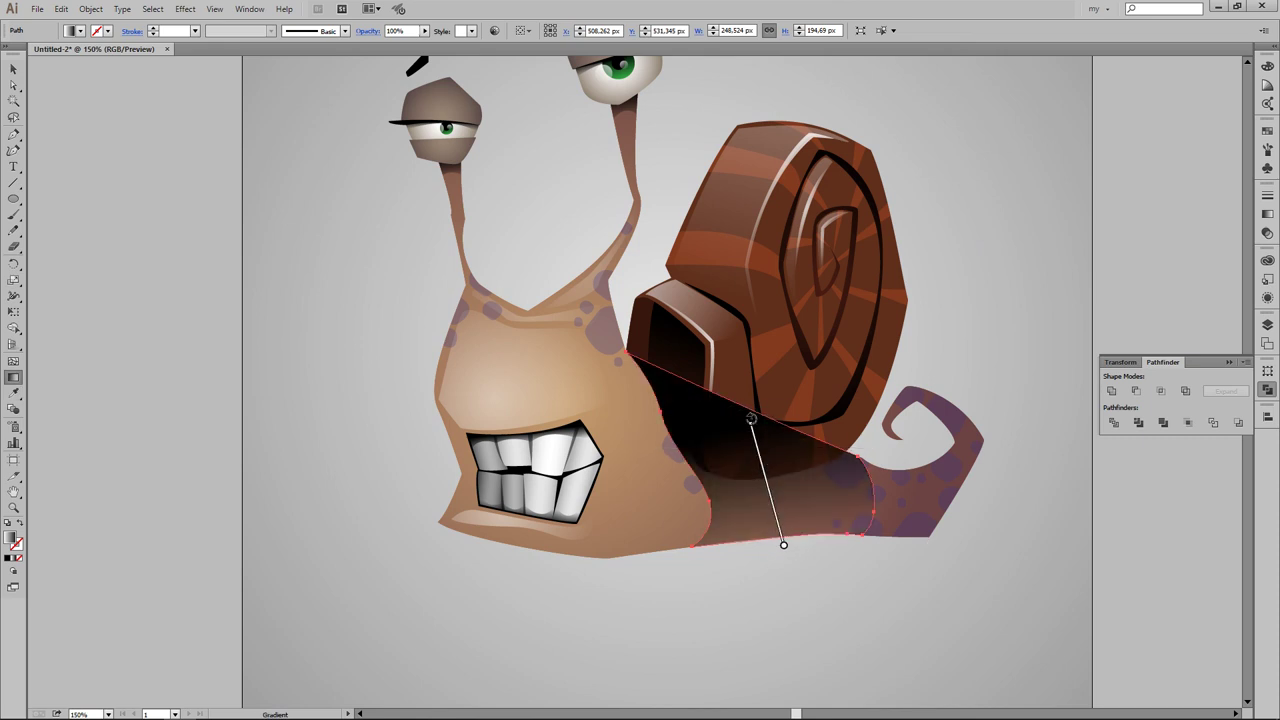
pyautogui.moveTo(759, 546); pyautogui.dragTo(751, 417)
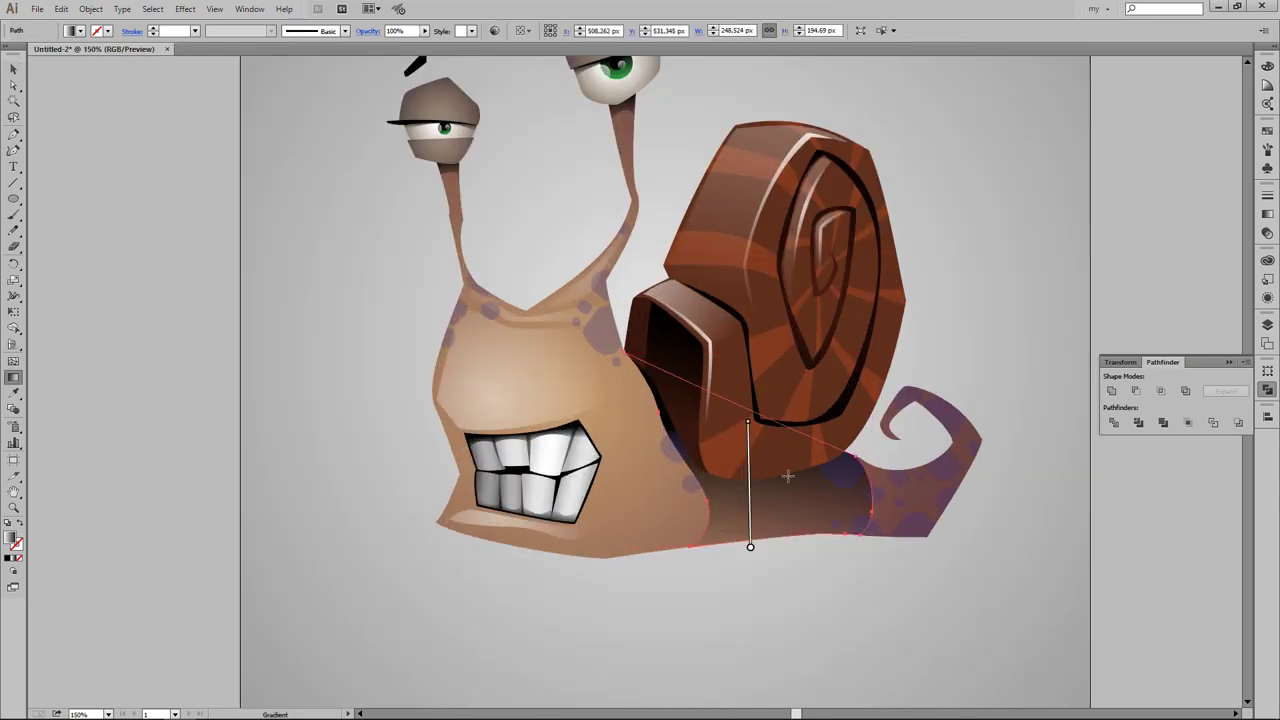
pyautogui.moveTo(750, 510); pyautogui.dragTo(750, 472)
pyautogui.doubleClick(747, 539)
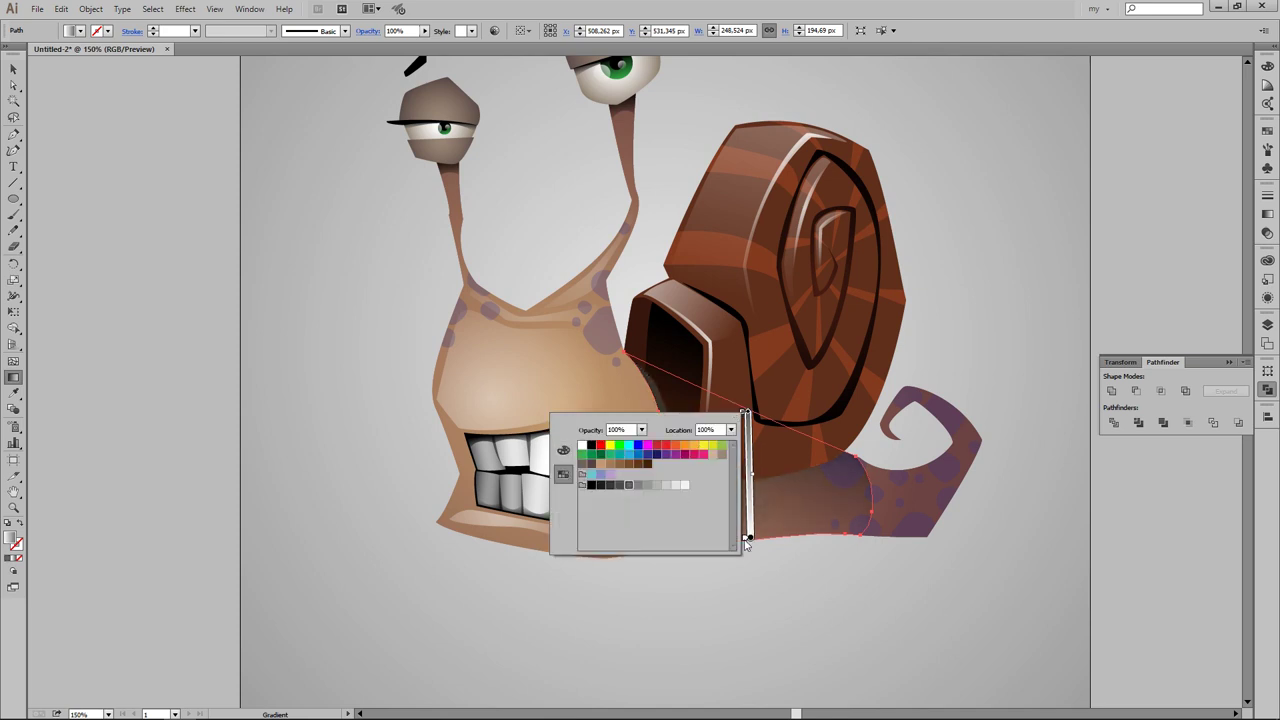
pyautogui.press('Escape')
pyautogui.hotkey('ctrl', 'shift', 'a')
pyautogui.hotkey('ctrl', '0')
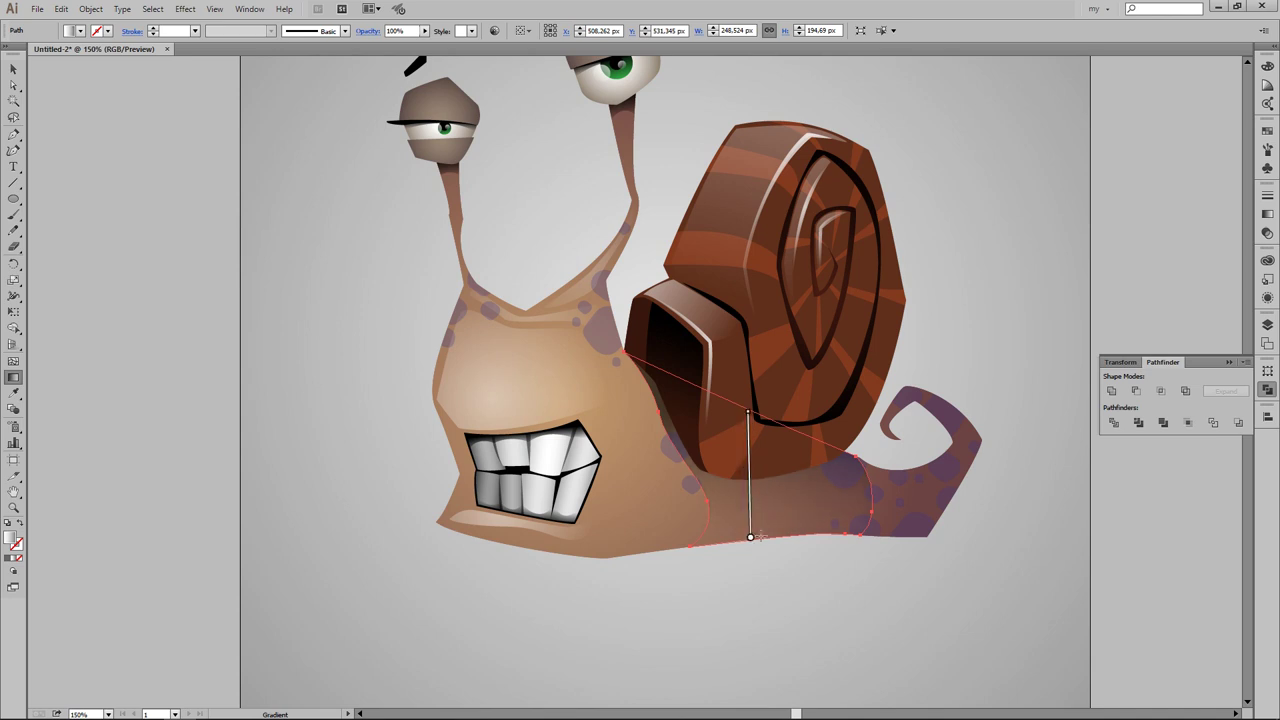
pyautogui.moveTo(752, 422); pyautogui.dragTo(752, 378)
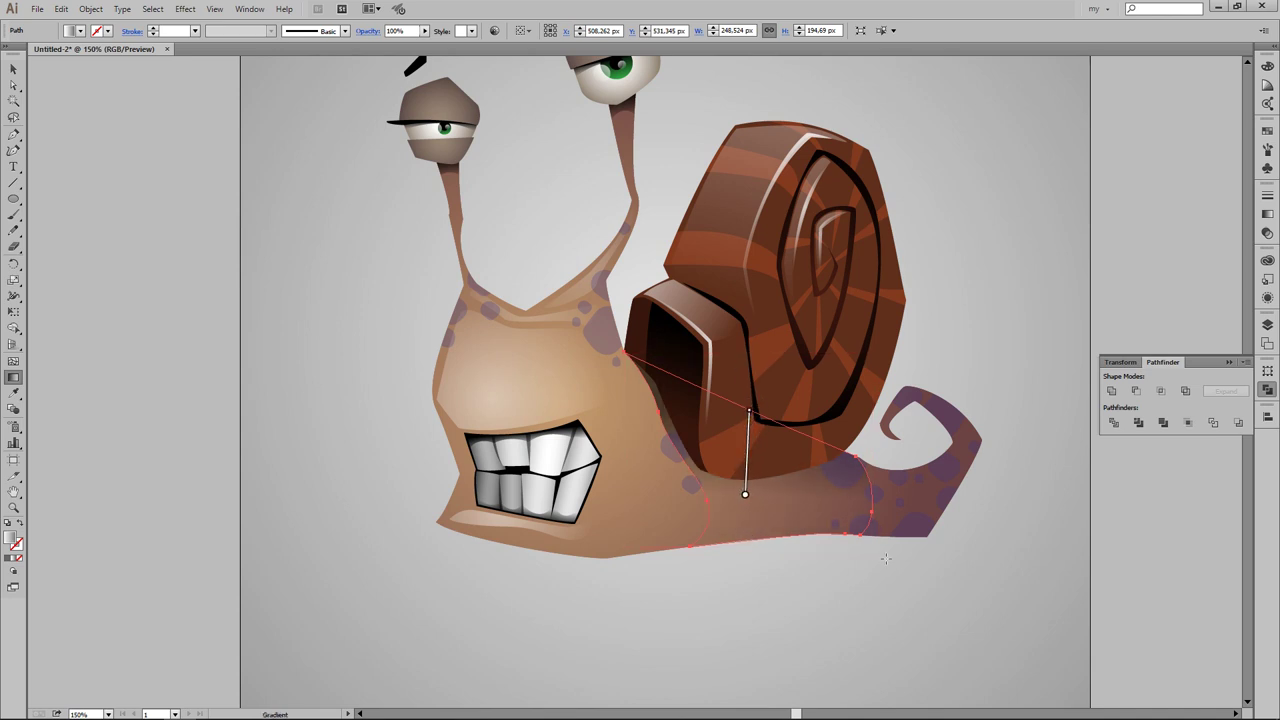
pyautogui.moveTo(745, 493); pyautogui.dragTo(745, 537)
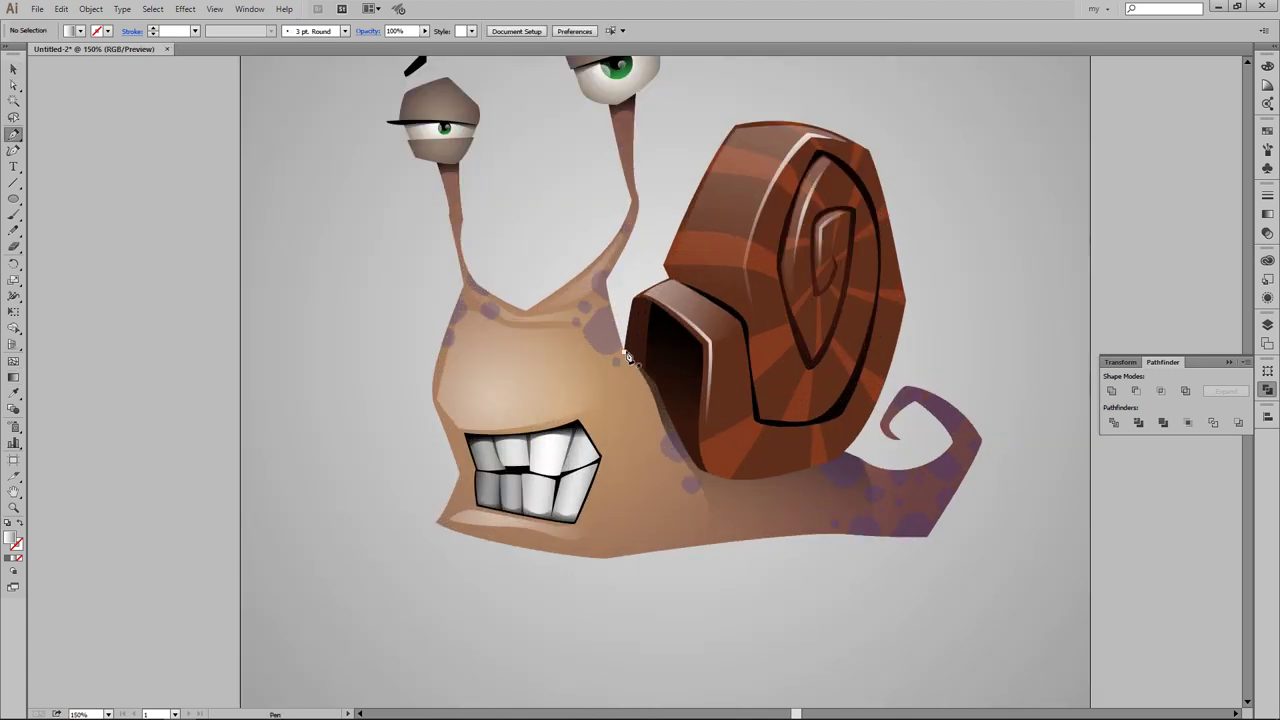
# Step: Outline a small highlight shape under the shell with the Pen tool
pyautogui.click(648, 378)
pyautogui.click(690, 468)
pyautogui.click(852, 462)
pyautogui.click(624, 352)
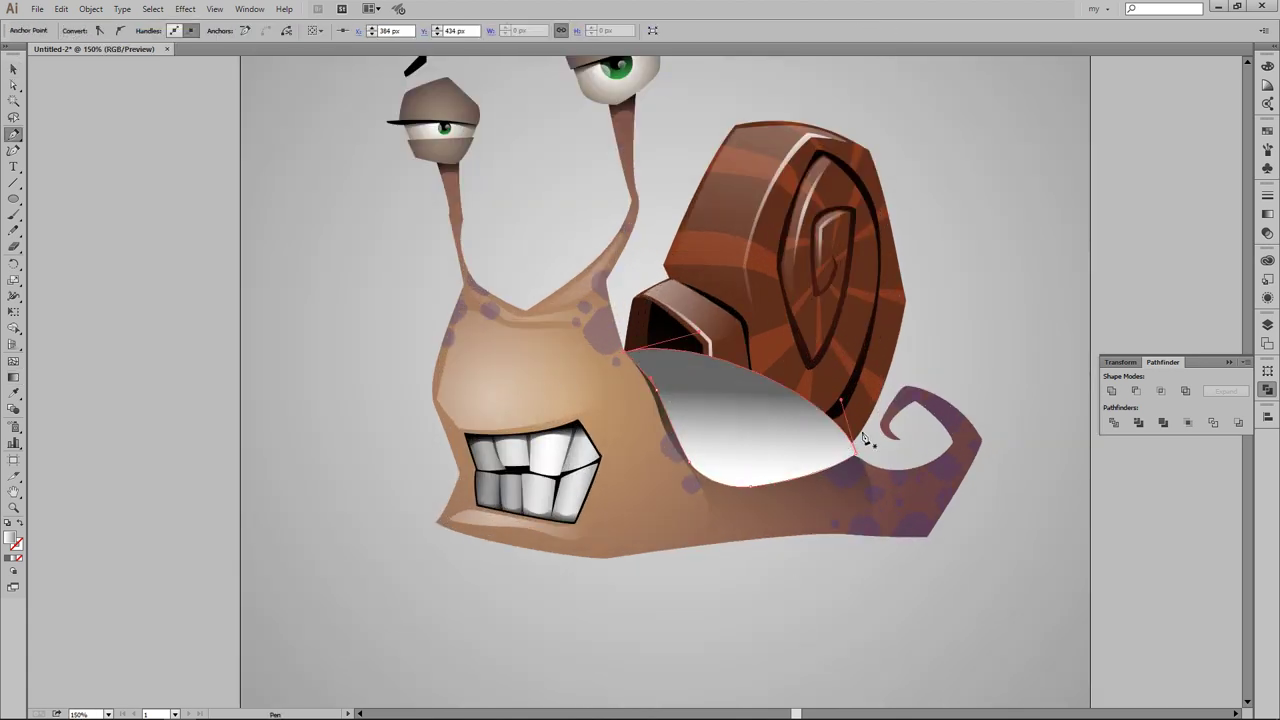
pyautogui.press('v')
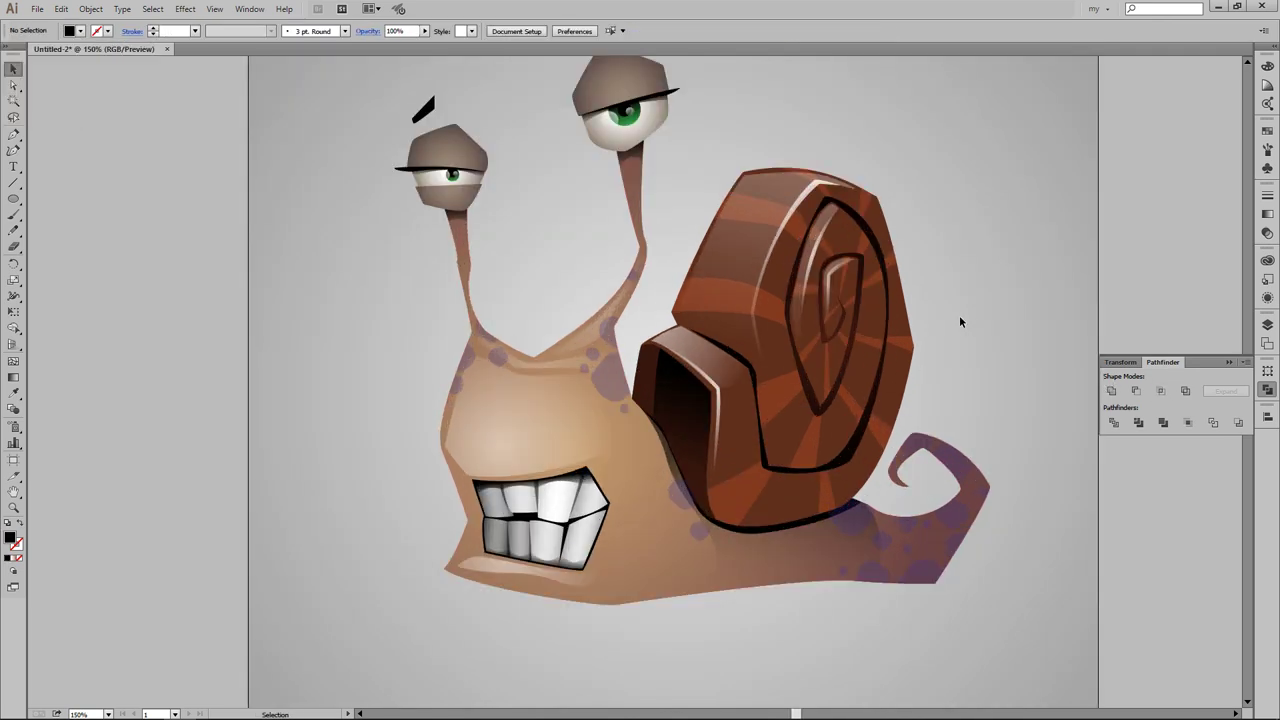
# Step: Pen-draw a large closed shape from the chin around beneath the snail's body
pyautogui.click(431, 396)
pyautogui.click(467, 460)
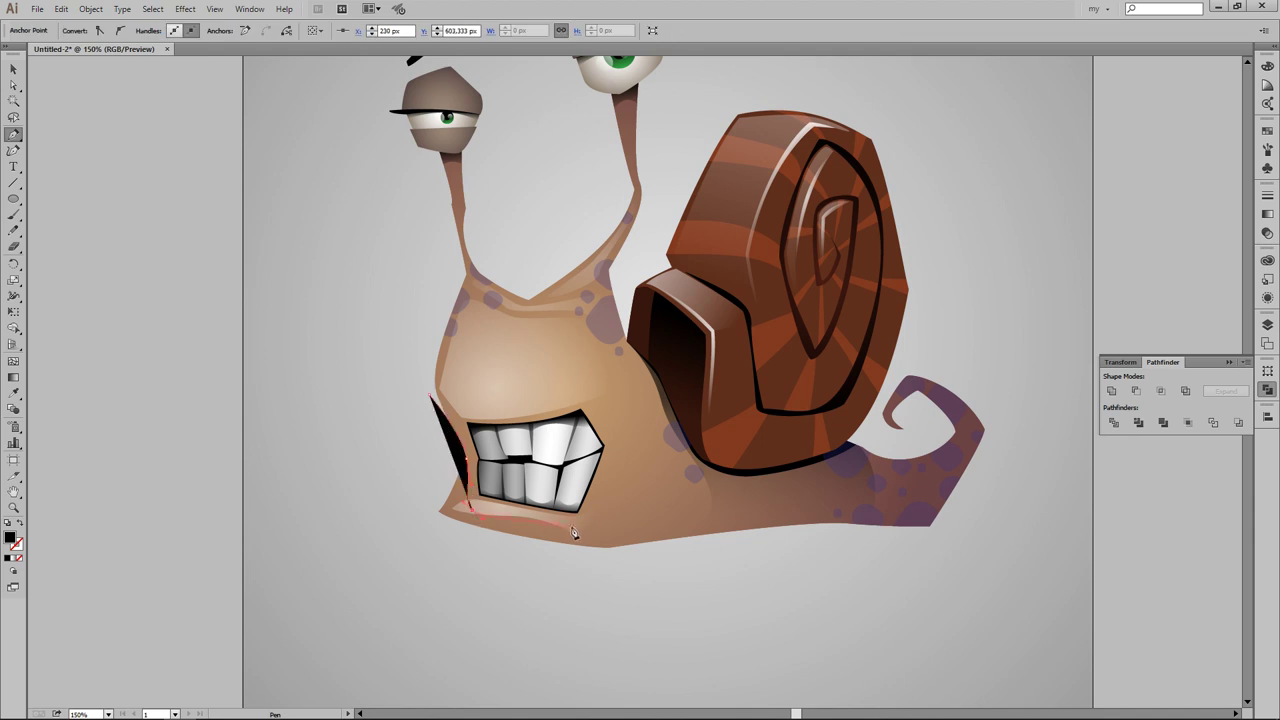
pyautogui.moveTo(570, 522); pyautogui.dragTo(610, 524)
pyautogui.moveTo(792, 505); pyautogui.dragTo(877, 512)
pyautogui.click(986, 410)
pyautogui.click(960, 577)
pyautogui.click(320, 600)
pyautogui.click(431, 396)
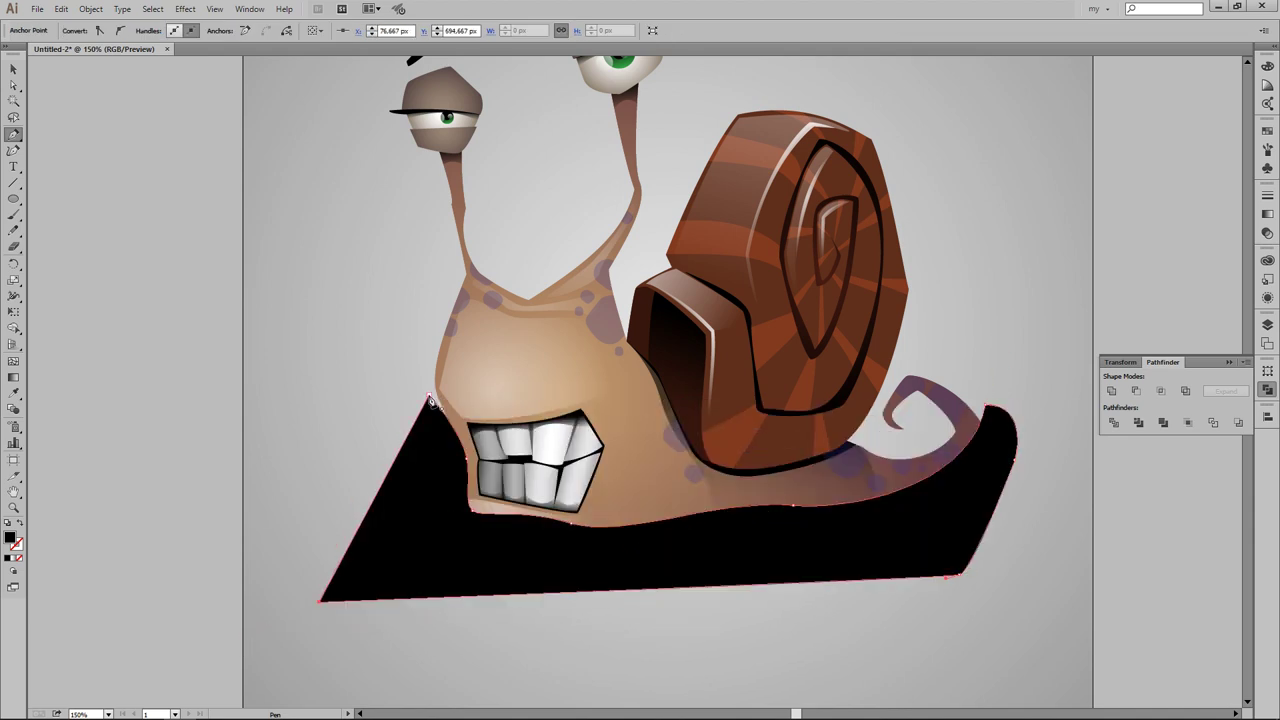
# Step: Intersect the shape with the body and give it a vertical gradient with a lighter bottom stop
pyautogui.hotkey('ctrl', 'shift', '[')
pyautogui.click(1160, 390)
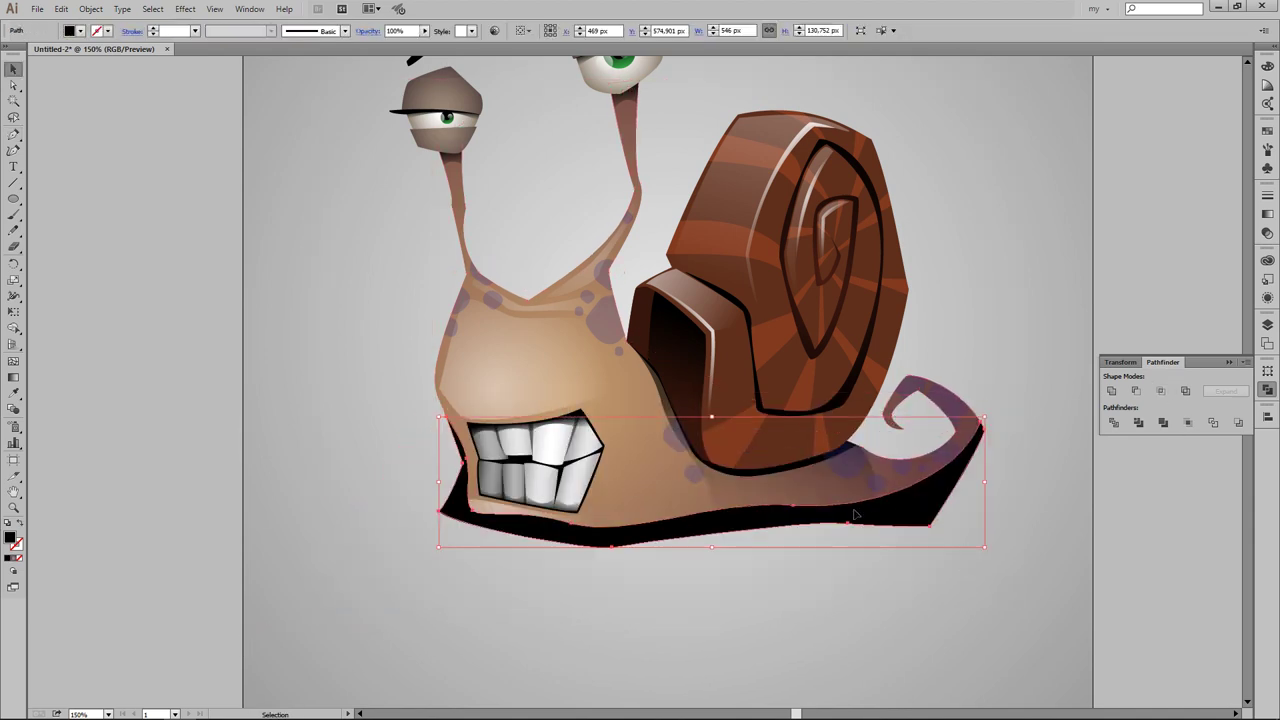
pyautogui.press('.')
pyautogui.press('g')
pyautogui.moveTo(708, 425); pyautogui.dragTo(708, 543)
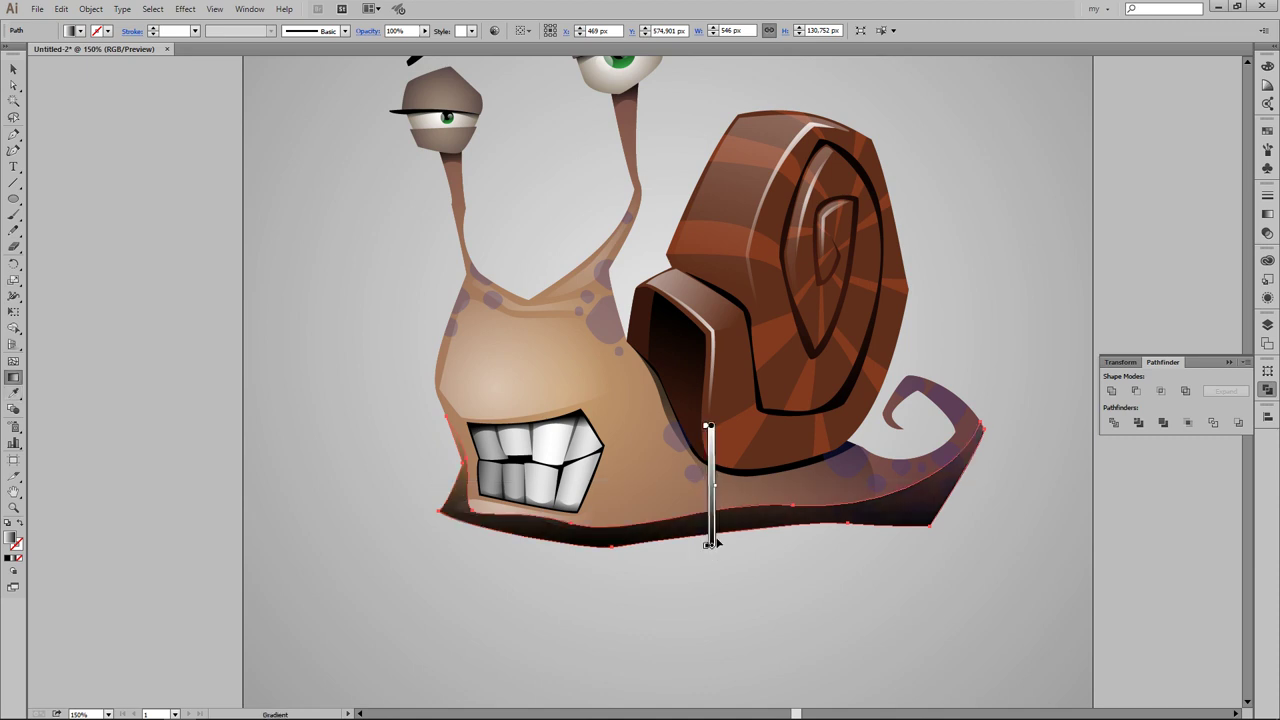
pyautogui.doubleClick(708, 543)
pyautogui.click(595, 610)
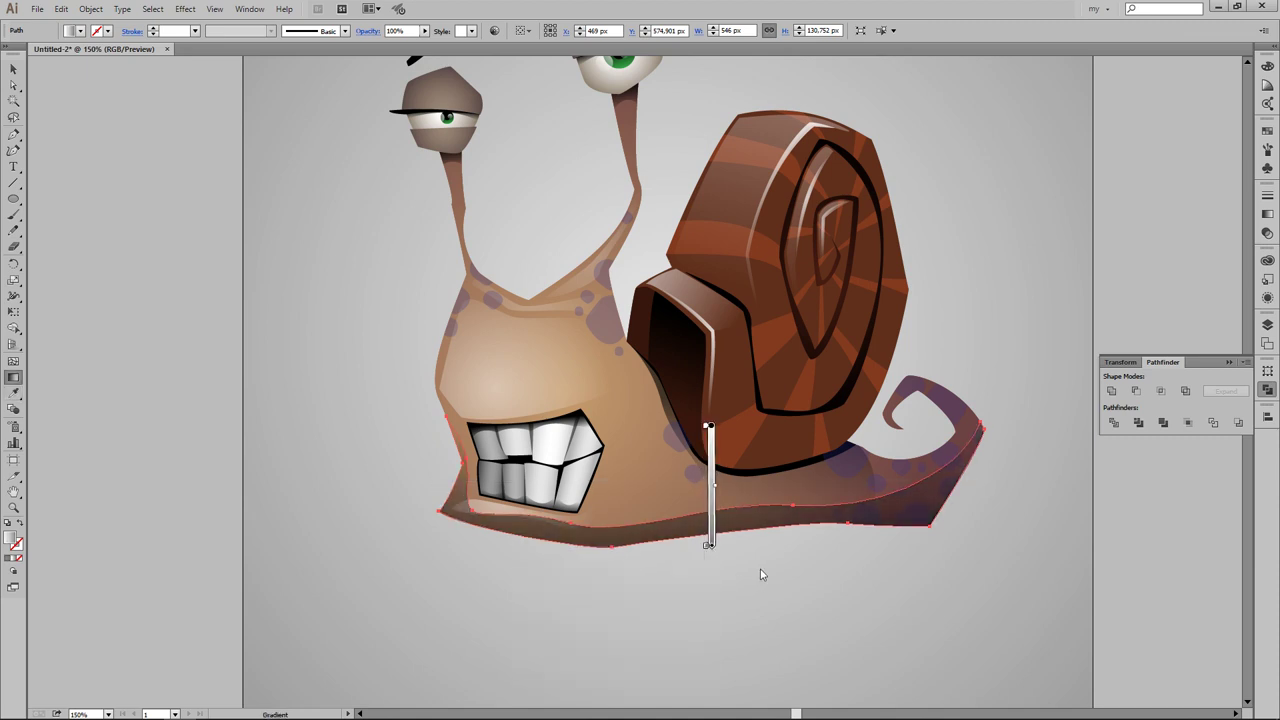
# Step: Select the snail body, then zoom in on the mouth and select the small lip shape
pyautogui.press('v')
pyautogui.click(829, 598)
pyautogui.click(747, 523)
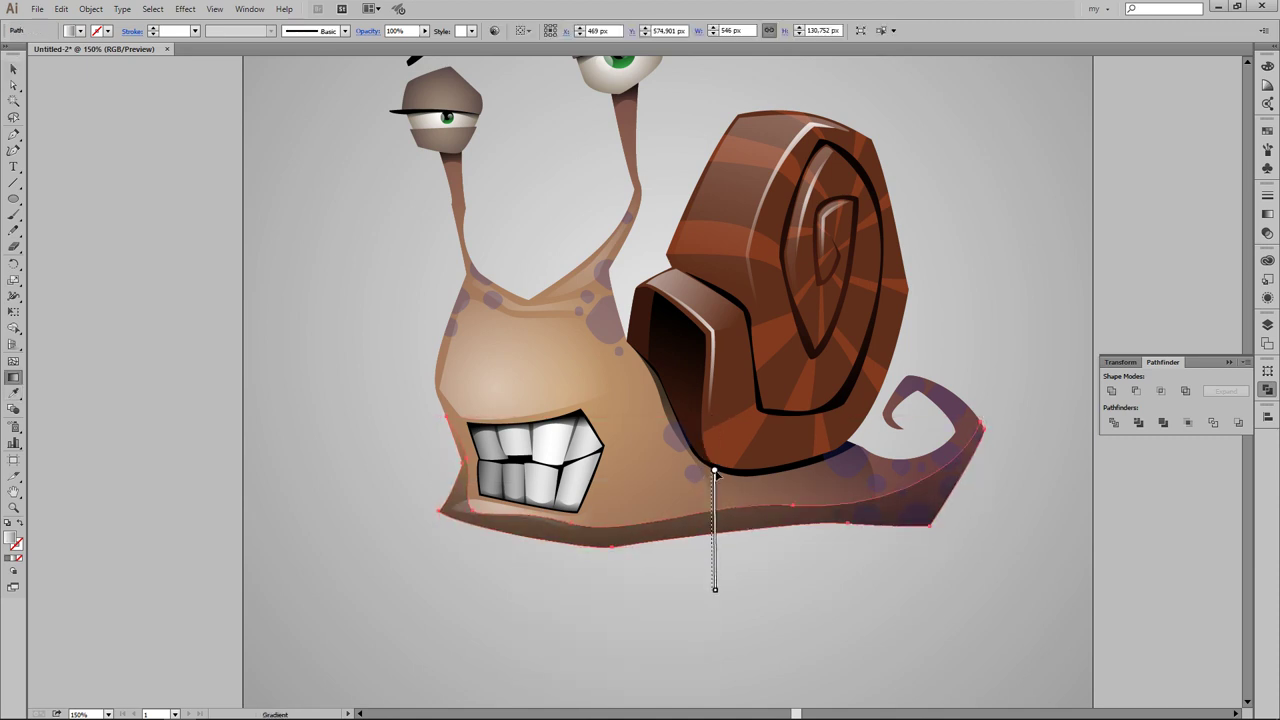
pyautogui.hotkey('ctrl', '0')
pyautogui.hotkey('ctrl', '+')
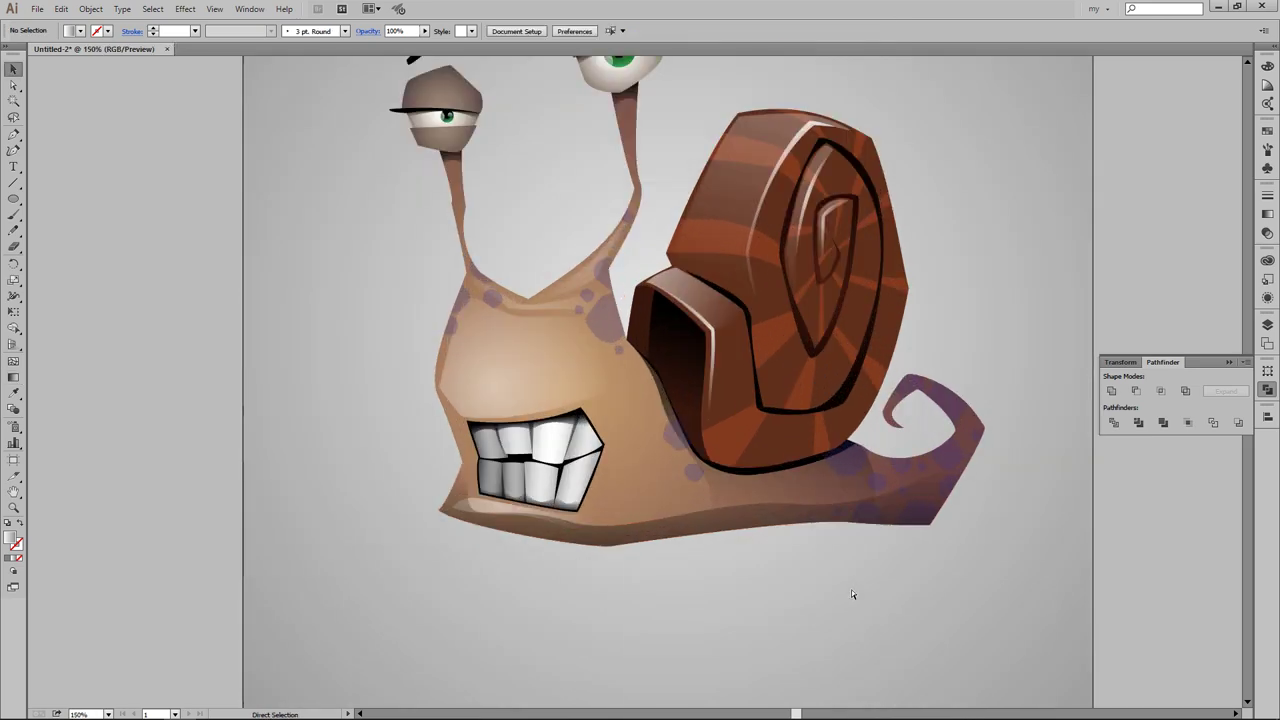
pyautogui.hotkey('ctrl', '+')
pyautogui.click(505, 560)
pyautogui.click(513, 612)
# Step: Draw a highlight inside the tail curl and give it a vertical gradient
pyautogui.hotkey('ctrl', '1')
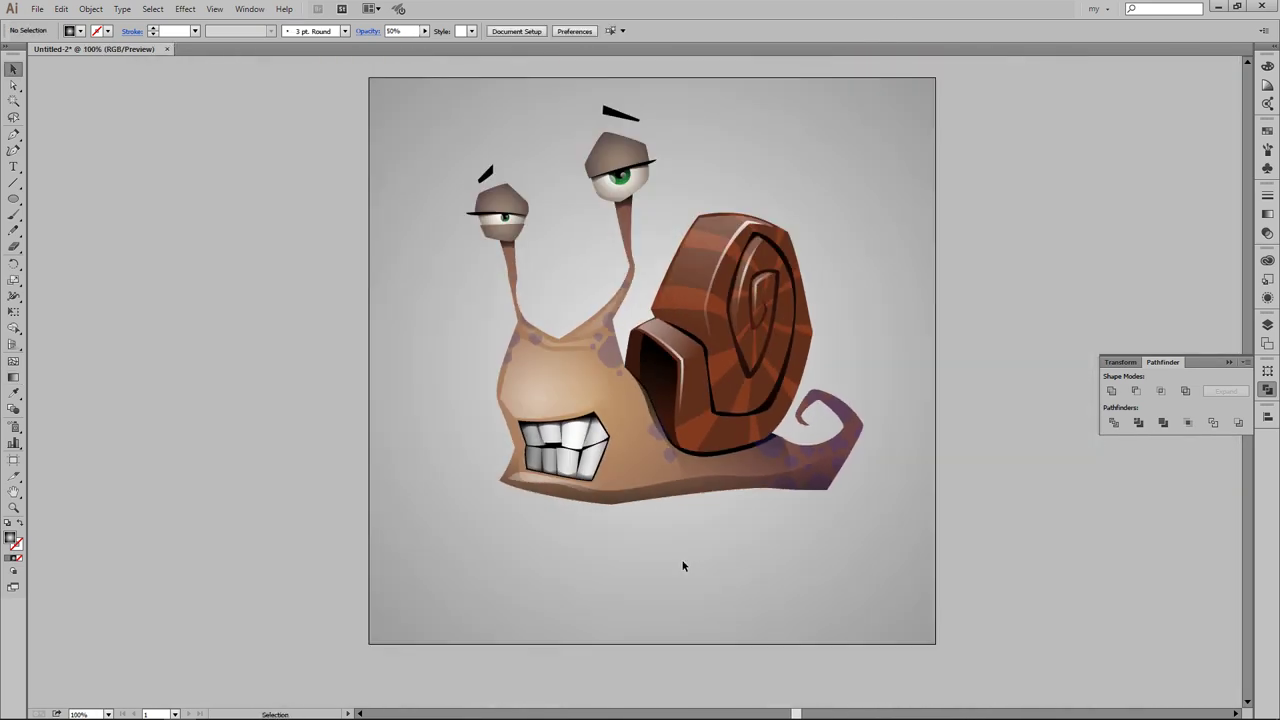
pyautogui.keyDown('ctrl'); pyautogui.click(785, 400); pyautogui.keyUp('ctrl')
pyautogui.click(838, 461)
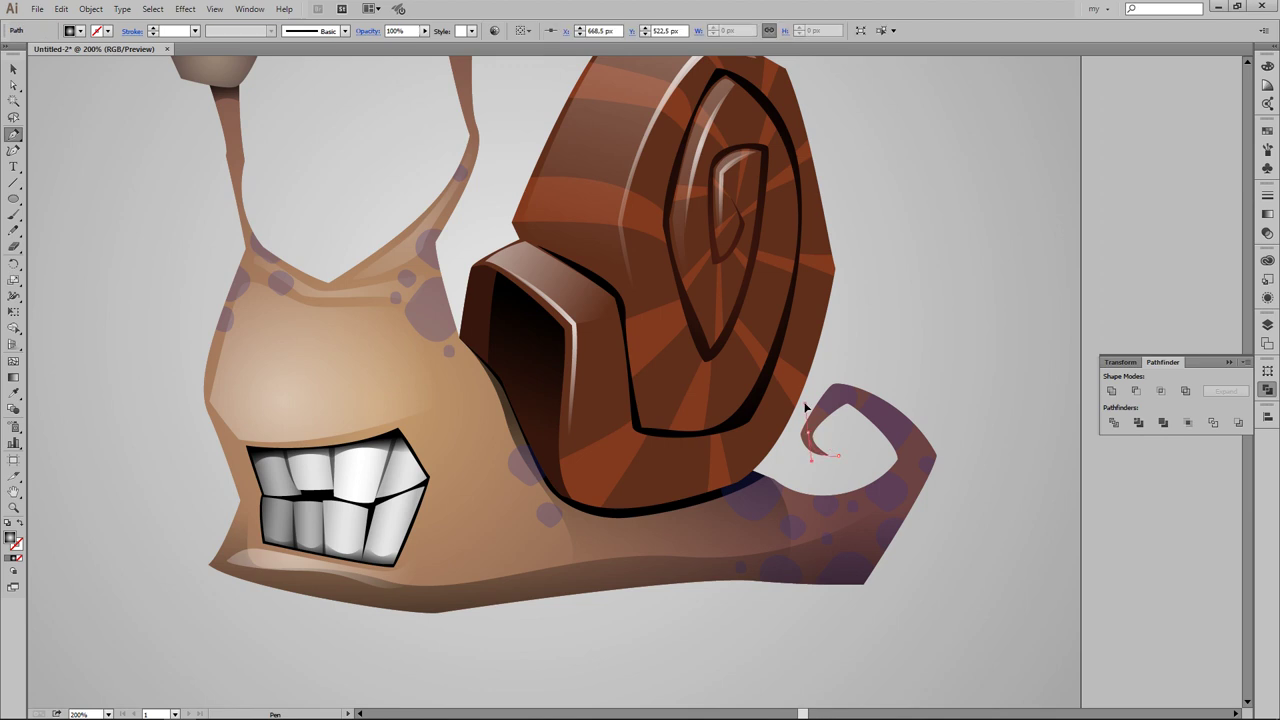
pyautogui.press('v')
pyautogui.click(904, 449)
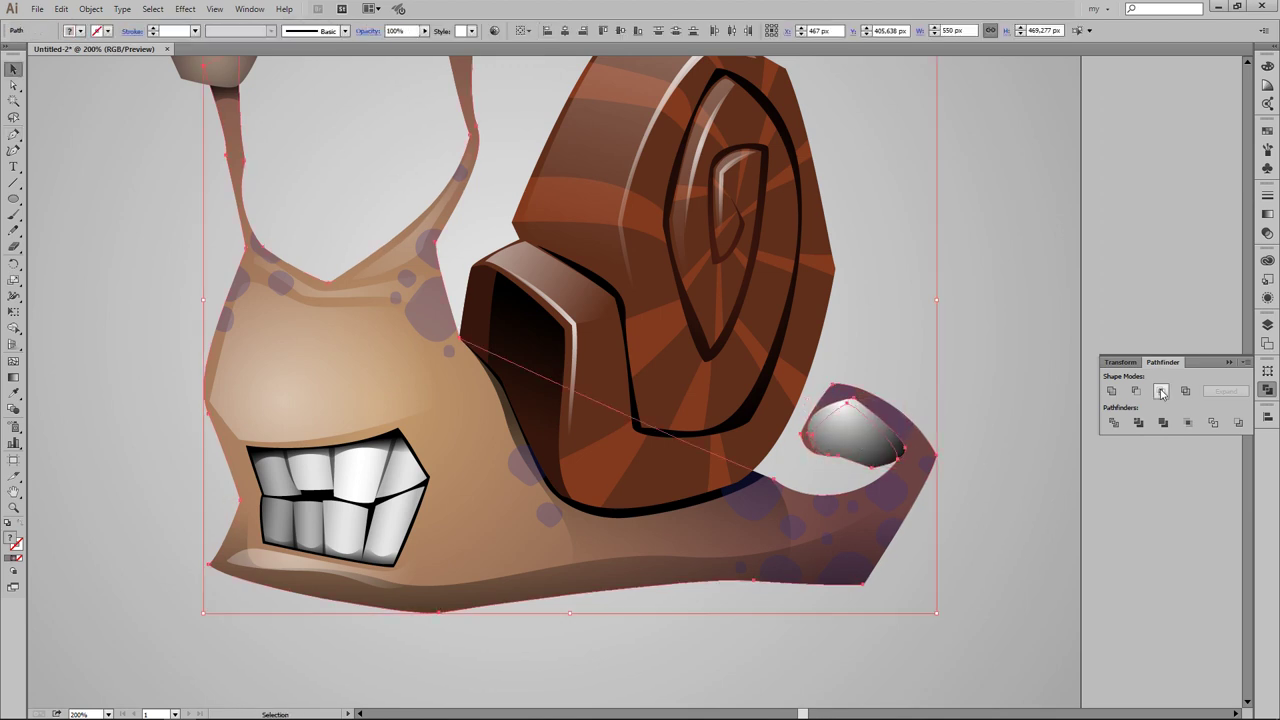
pyautogui.click(850, 440)
pyautogui.press('g')
pyautogui.moveTo(851, 400); pyautogui.dragTo(861, 466)
pyautogui.press('v')
pyautogui.click(961, 358)
# Step: Draw curved highlight strips along the lower and upper lips
pyautogui.moveTo(177, 103); pyautogui.dragTo(305, 76)
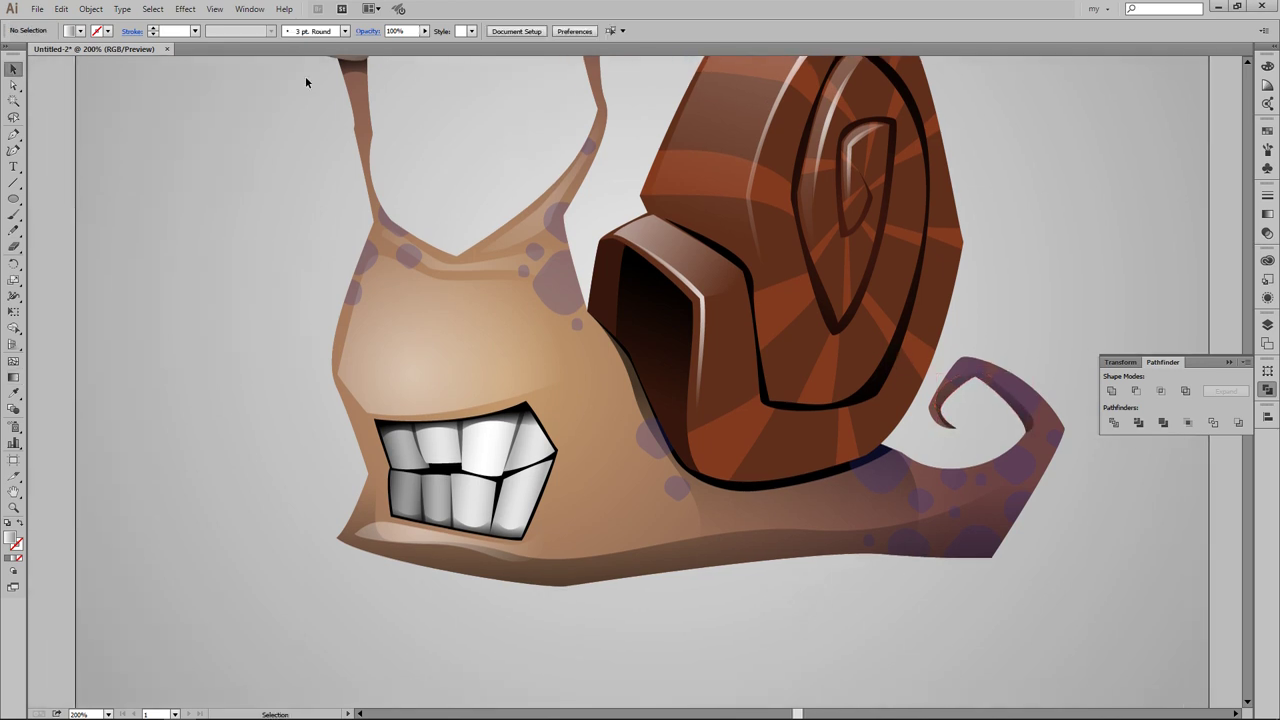
pyautogui.press('p')
pyautogui.click(371, 533)
pyautogui.moveTo(478, 540); pyautogui.dragTo(500, 556)
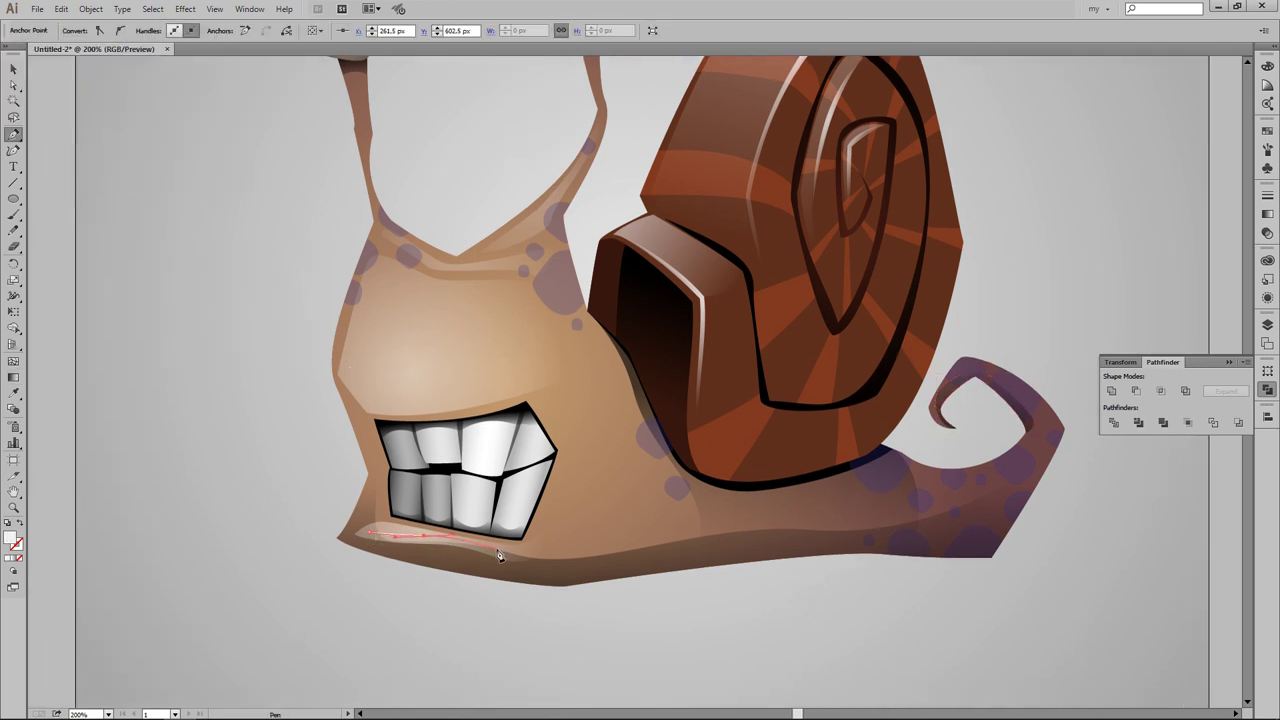
pyautogui.press('v')
pyautogui.hotkey('ctrl', 'shift', 'a')
pyautogui.scroll(2, 672, 463)
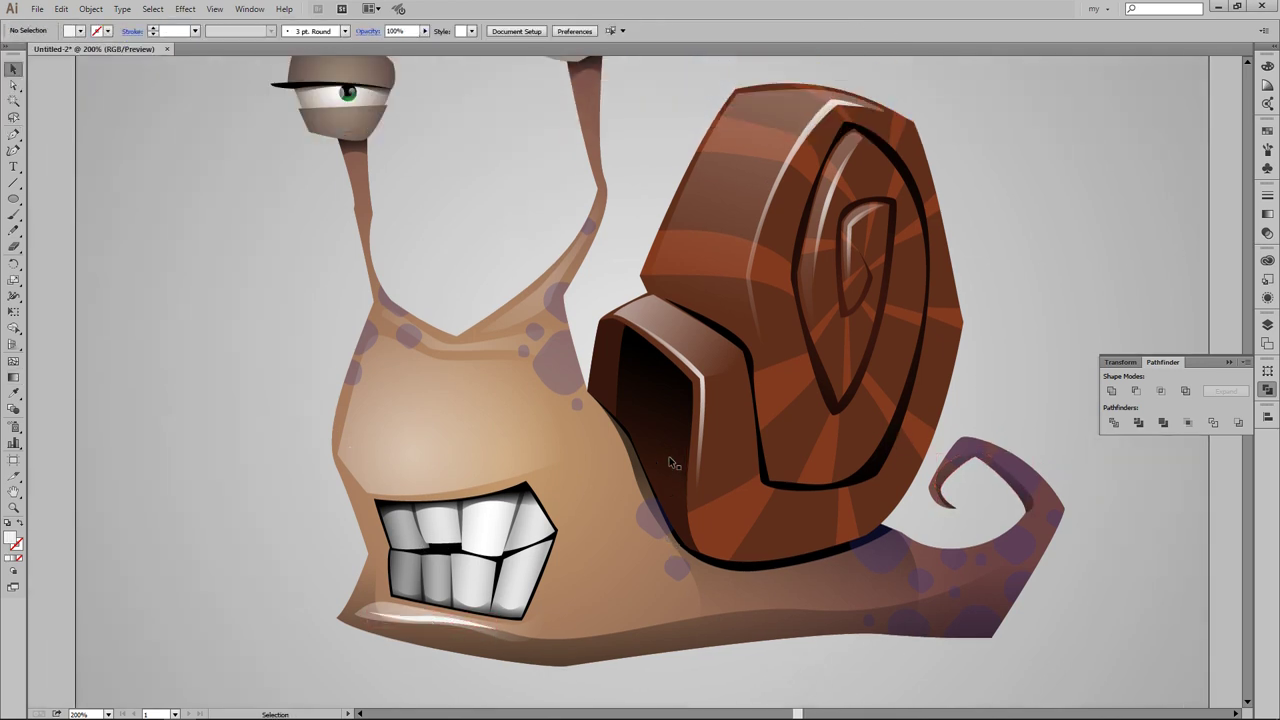
pyautogui.click(372, 492)
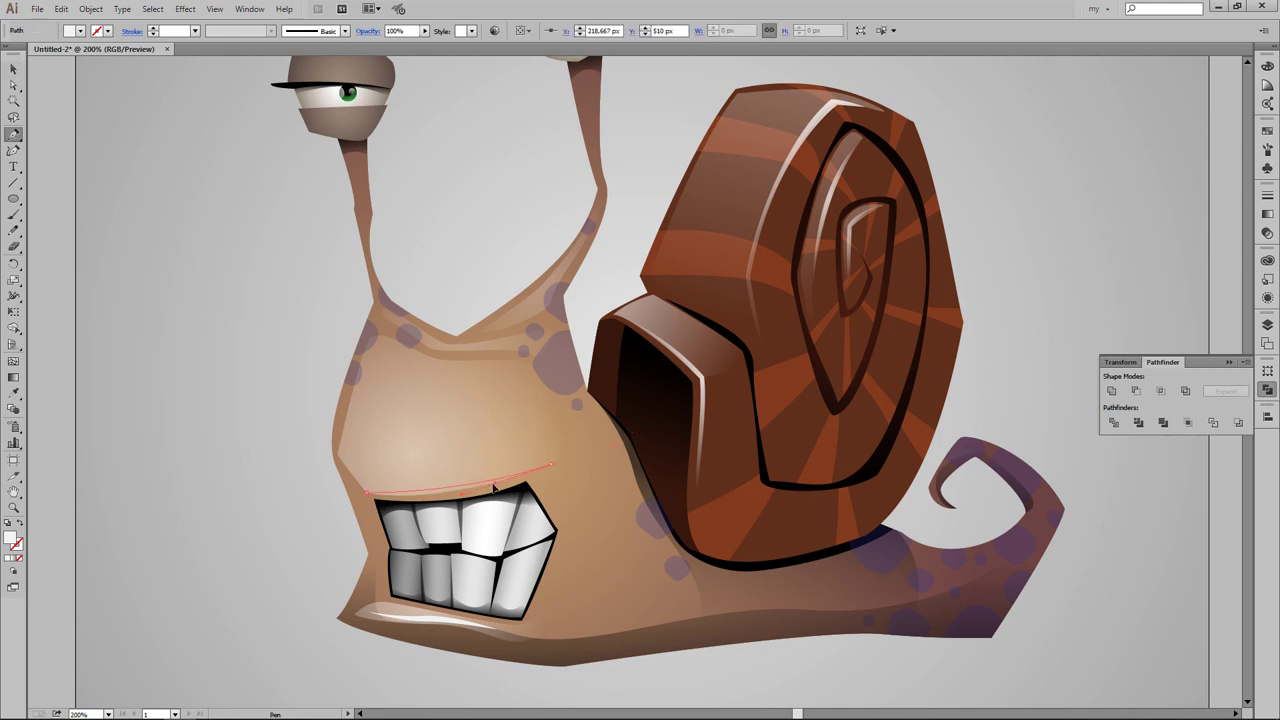
pyautogui.hotkey('ctrl', 'shift', 'a')
pyautogui.scroll(1, 372, 440)
# Step: Draw a curved highlight shape on the left cheek
pyautogui.click(372, 392)
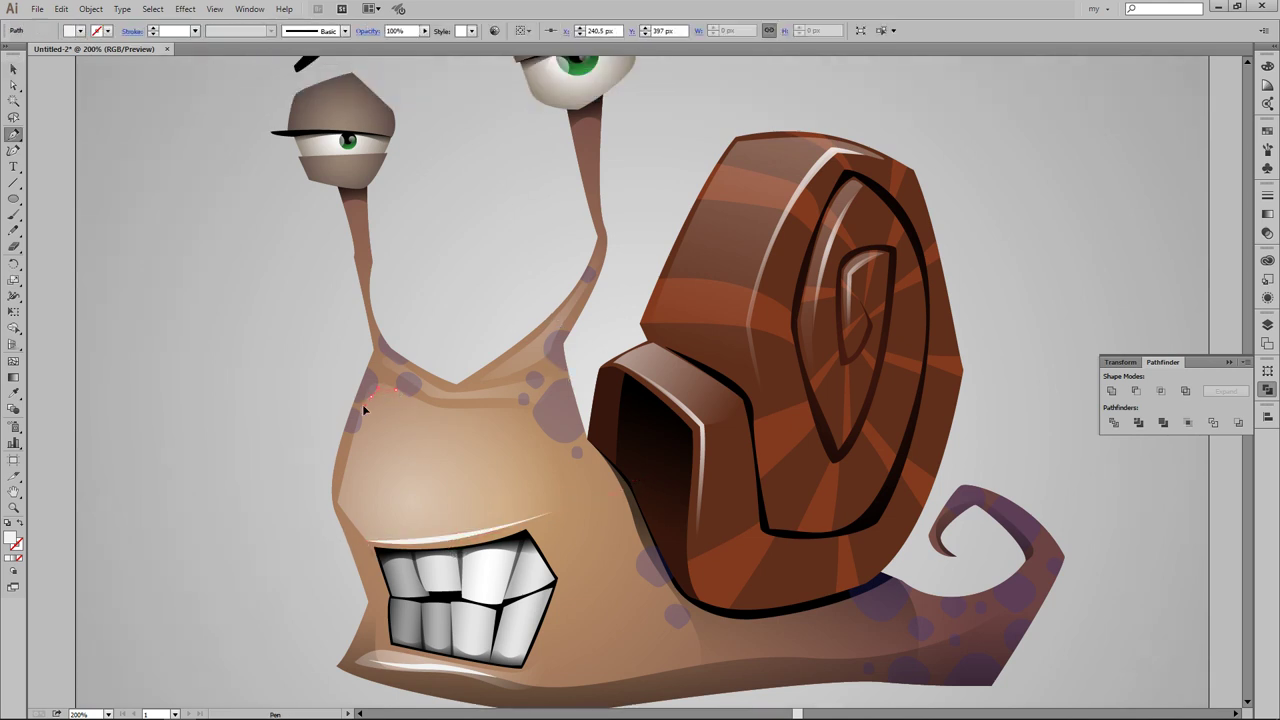
pyautogui.moveTo(365, 410); pyautogui.dragTo(369, 428)
pyautogui.hotkey('ctrl', 'shift', 'a')
pyautogui.press('v')
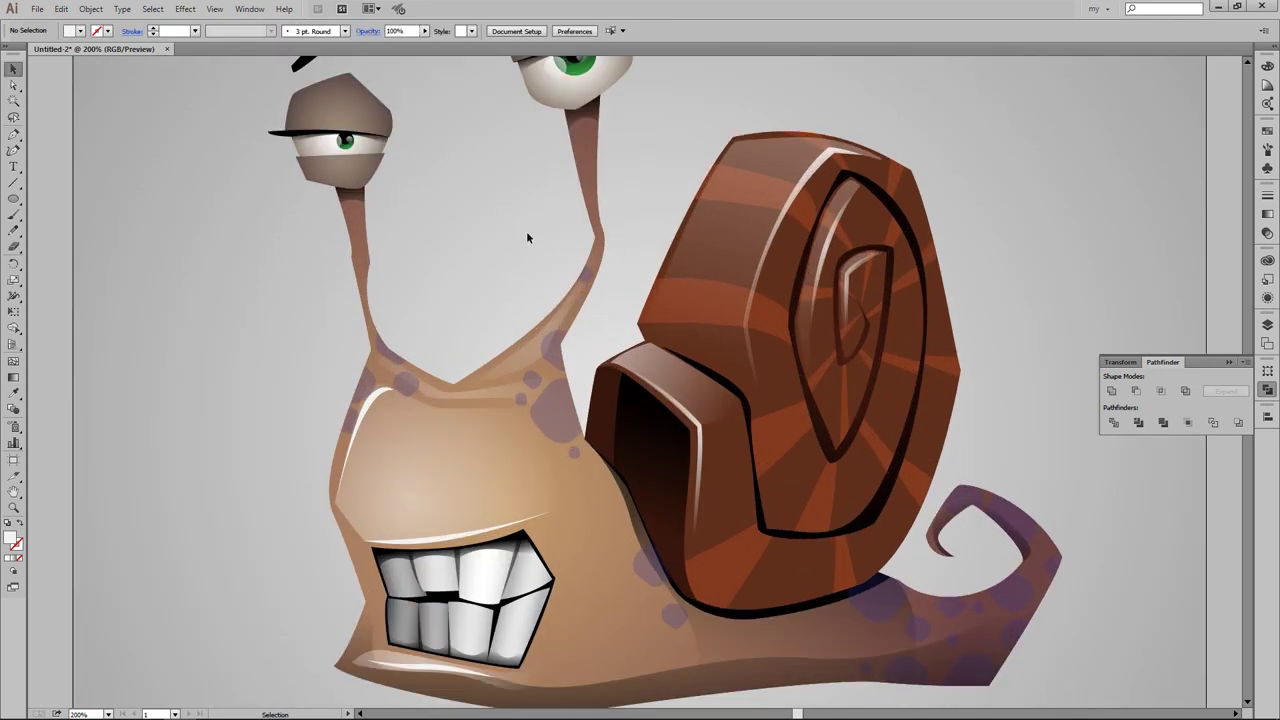
# Step: Draw a highlight down the right eye stalk and send it behind the stalk
pyautogui.press('p')
pyautogui.click(577, 122)
pyautogui.click(602, 240)
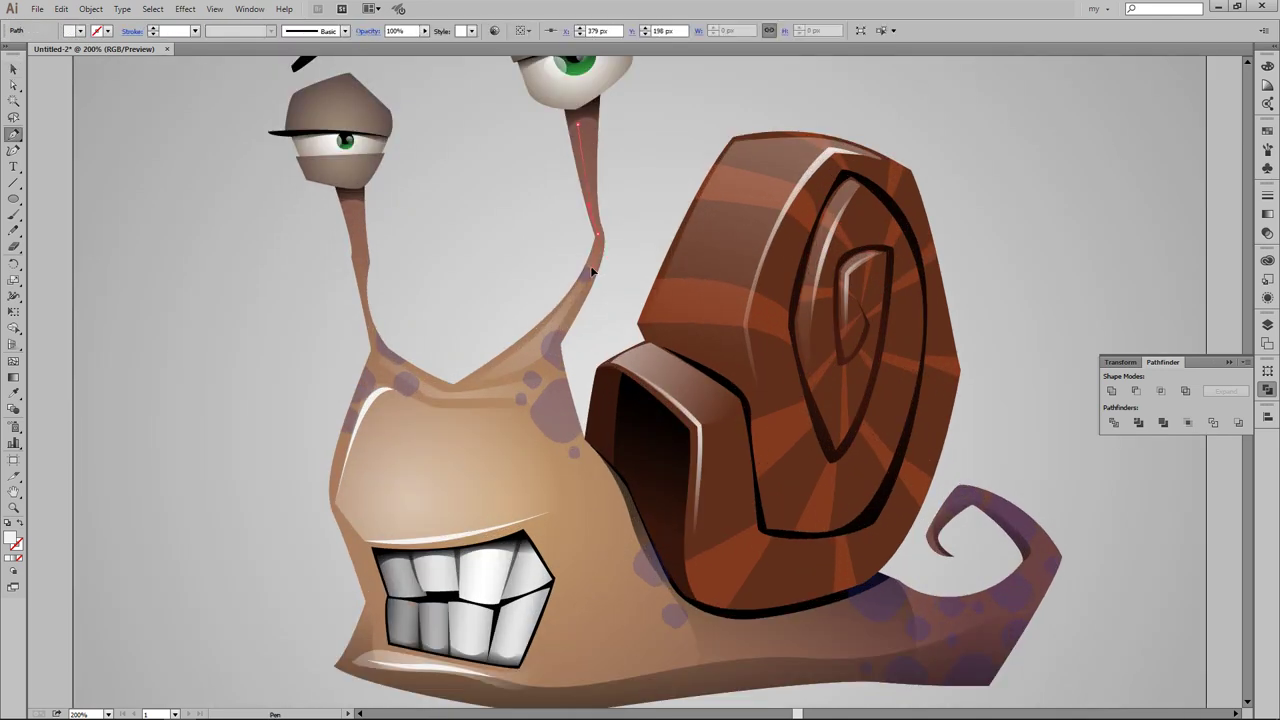
pyautogui.moveTo(590, 305); pyautogui.dragTo(580, 312)
pyautogui.click(498, 365)
pyautogui.click(577, 122)
pyautogui.hotkey('ctrl', '[')
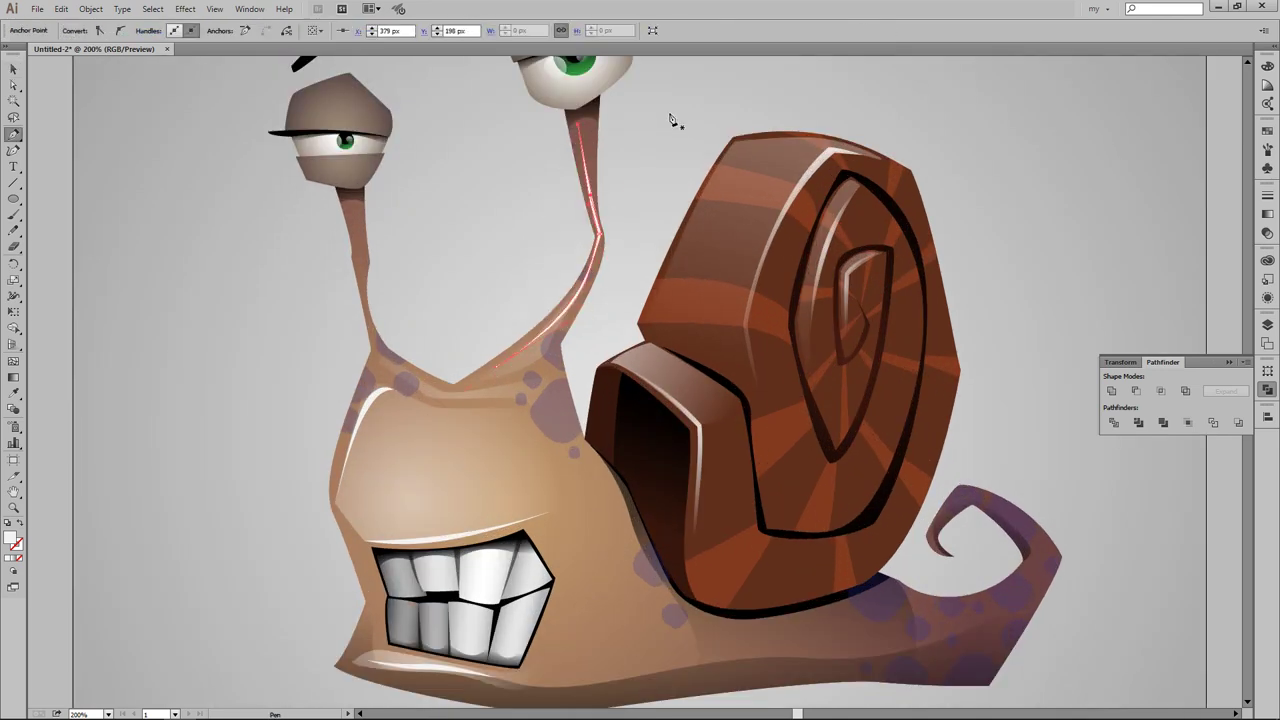
pyautogui.hotkey('ctrl', 'shift', 'a')
pyautogui.press('v')
pyautogui.hotkey('ctrl', '0')
# Step: Run a gradient across the stalk highlight and eyedrop that style onto the head highlight
pyautogui.scroll(4, 628, 221)
pyautogui.click(558, 196)
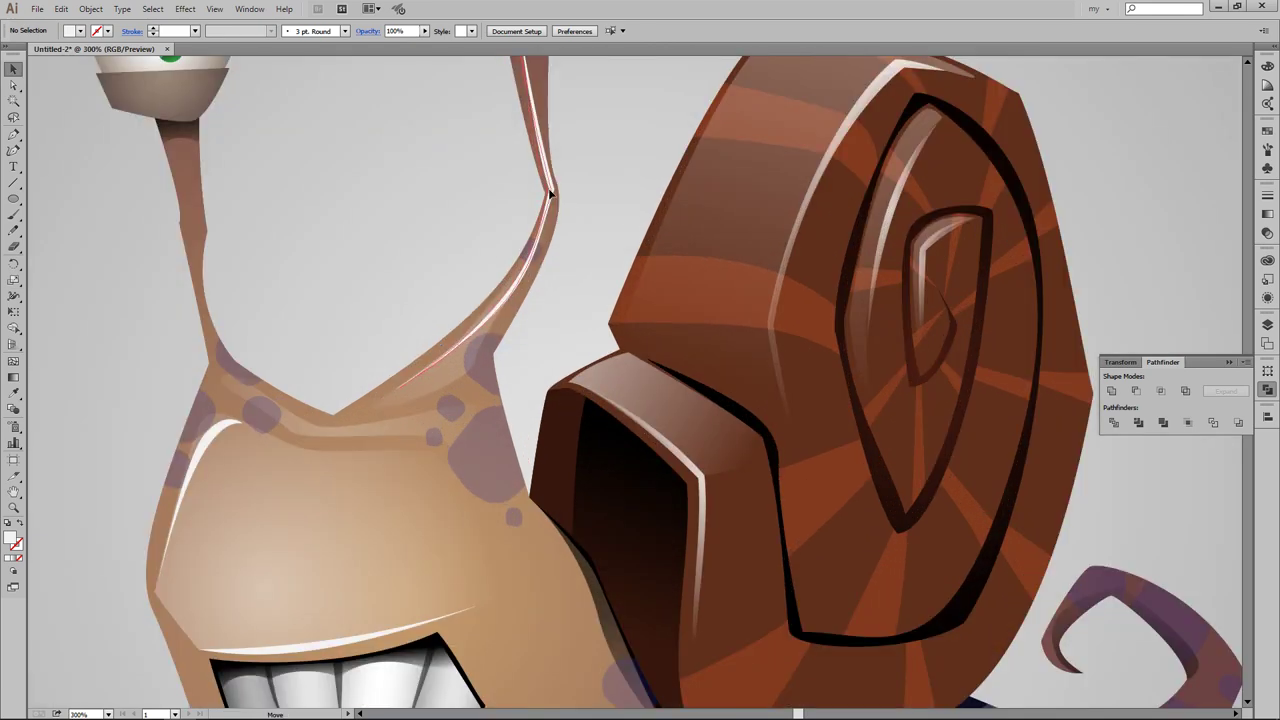
pyautogui.hotkey('ctrl', '-')
pyautogui.hotkey('ctrl', '-')
pyautogui.press('g')
pyautogui.moveTo(592, 288); pyautogui.dragTo(667, 291)
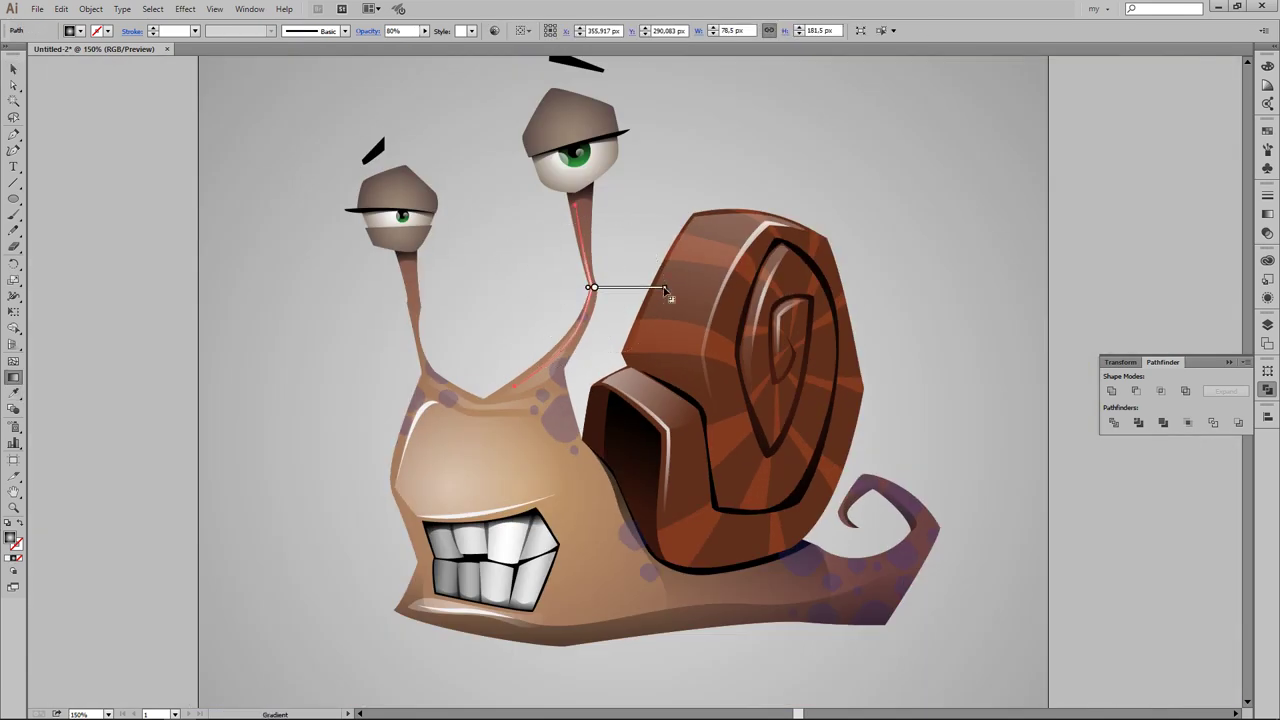
pyautogui.press('v')
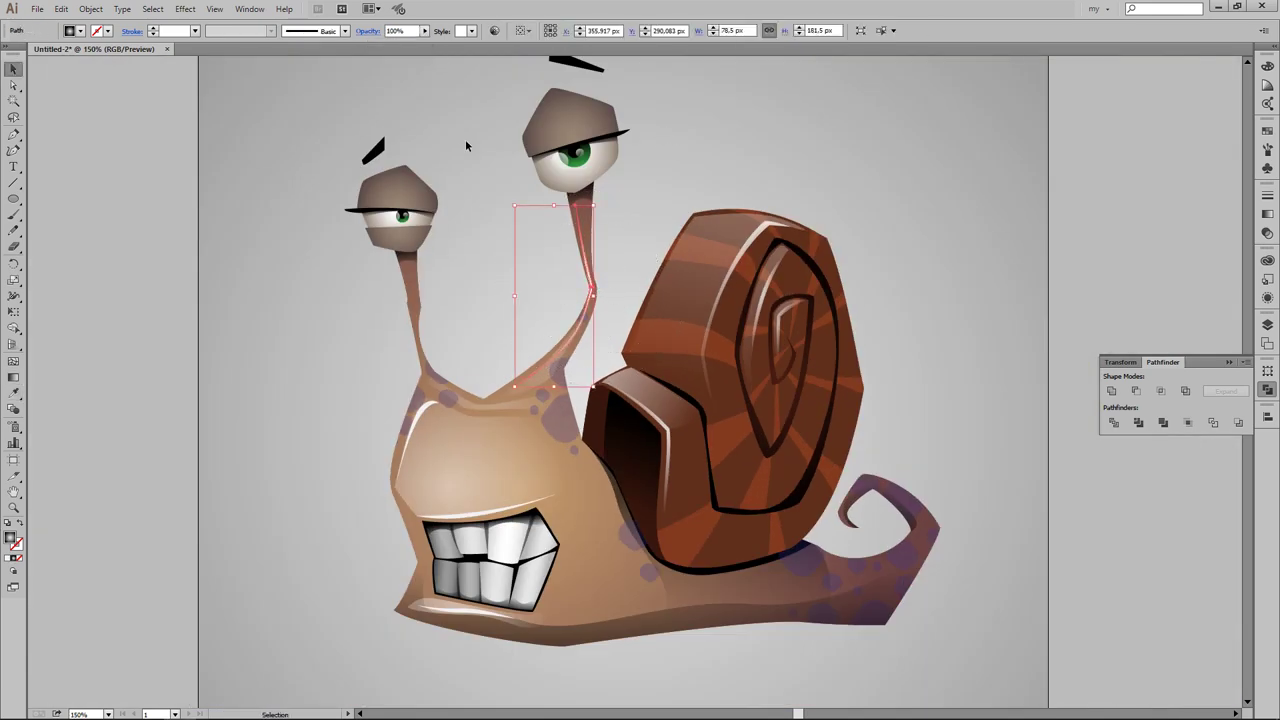
pyautogui.click(418, 410)
pyautogui.press('i')
pyautogui.press('g')
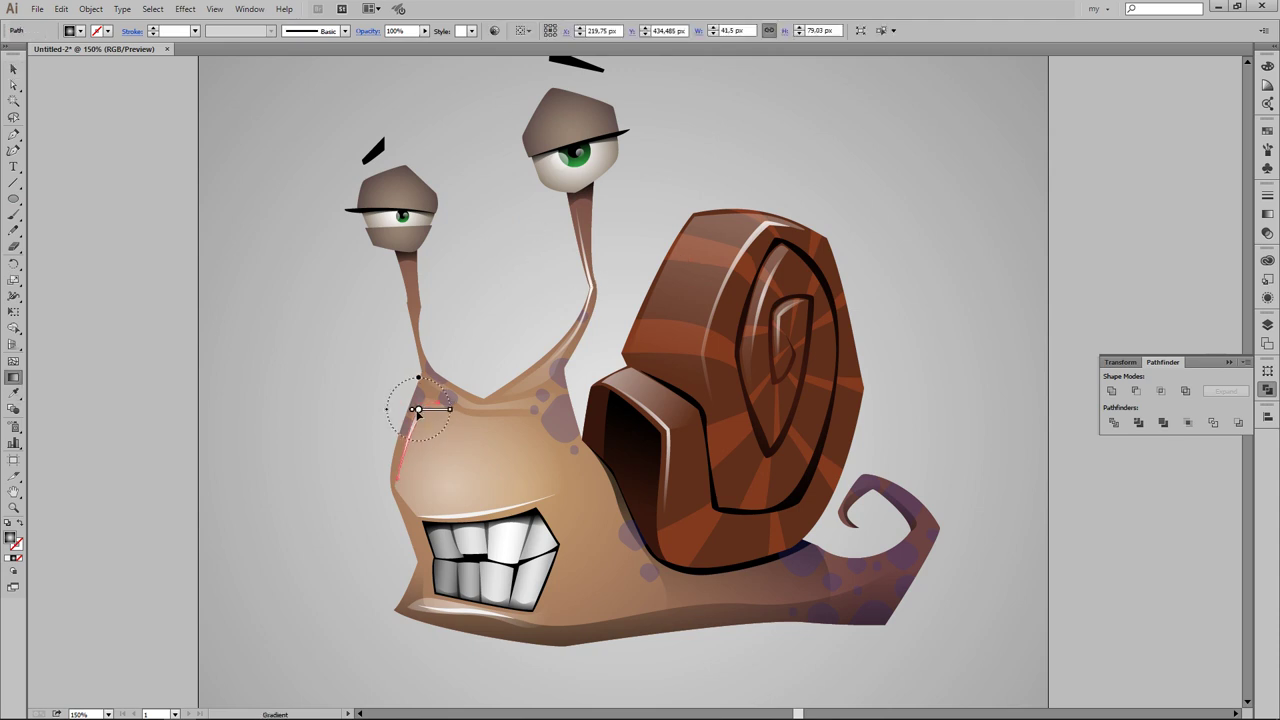
# Step: Draw a gradient highlight down the left eye stalk
pyautogui.scroll(1, 612, 291)
pyautogui.scroll(1, 612, 291)
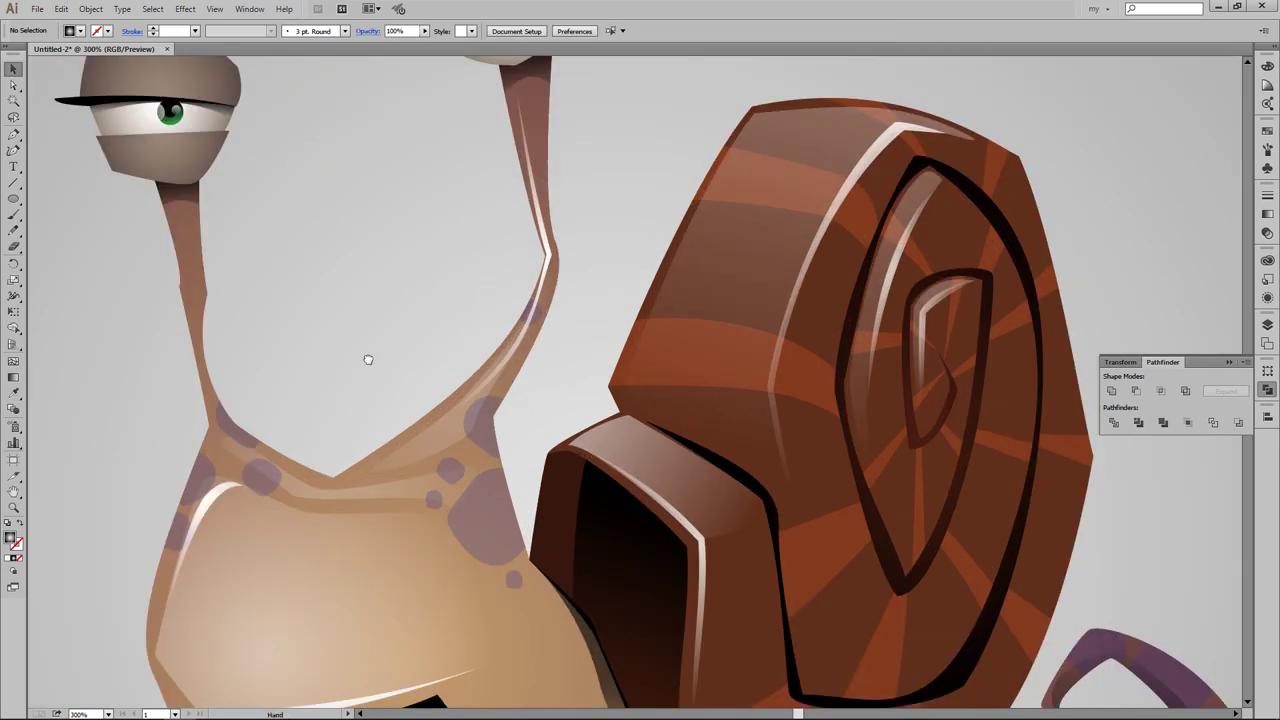
pyautogui.moveTo(366, 357); pyautogui.dragTo(566, 420)
pyautogui.press('p')
pyautogui.moveTo(422, 452)
pyautogui.mouseDown()
pyautogui.moveTo(401, 320)
pyautogui.moveTo(491, 320)
pyautogui.mouseUp()
pyautogui.press('g')
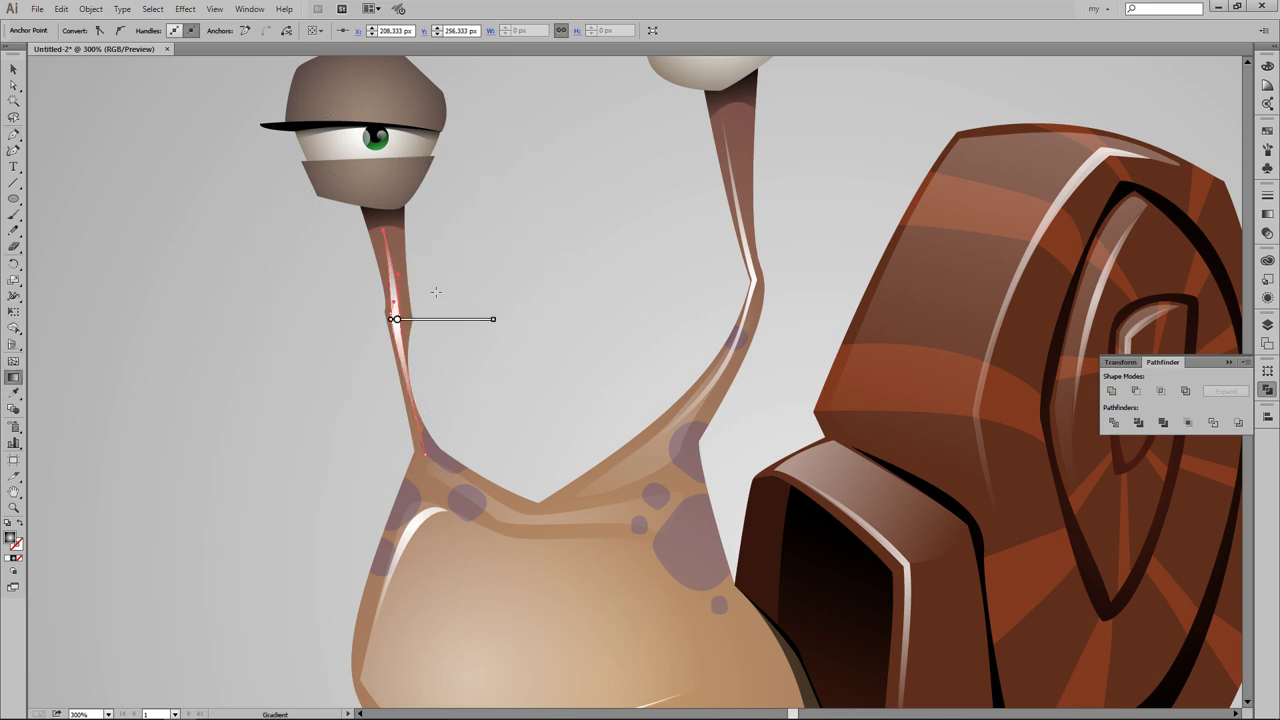
pyautogui.press('v')
pyautogui.click(536, 228)
pyautogui.hotkey('ctrl', '0')
pyautogui.scroll(3, 598, 306)
# Step: Draw a highlight along the shell opening edge and fill it with a white gradient
pyautogui.scroll(-1, 584, 329)
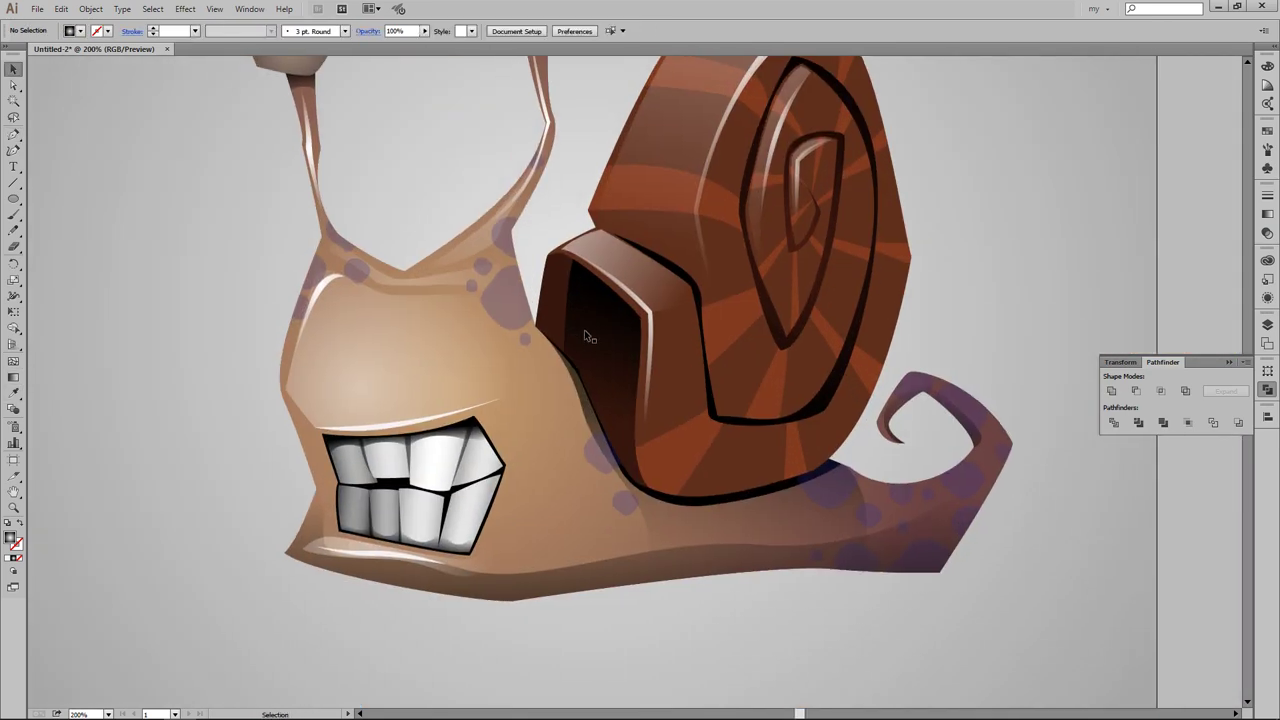
pyautogui.click(508, 248)
pyautogui.click(578, 405)
pyautogui.click(653, 512)
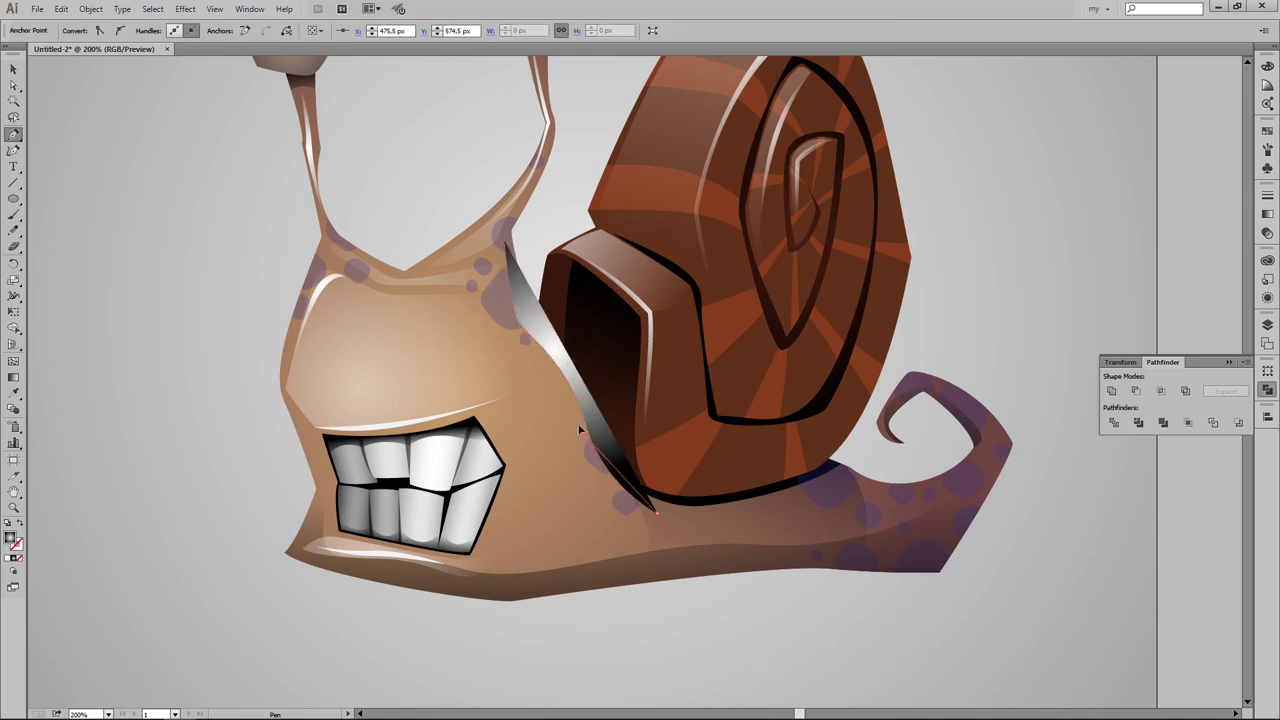
pyautogui.click(586, 430)
pyautogui.click(504, 330)
pyautogui.click(506, 234)
pyautogui.press('g')
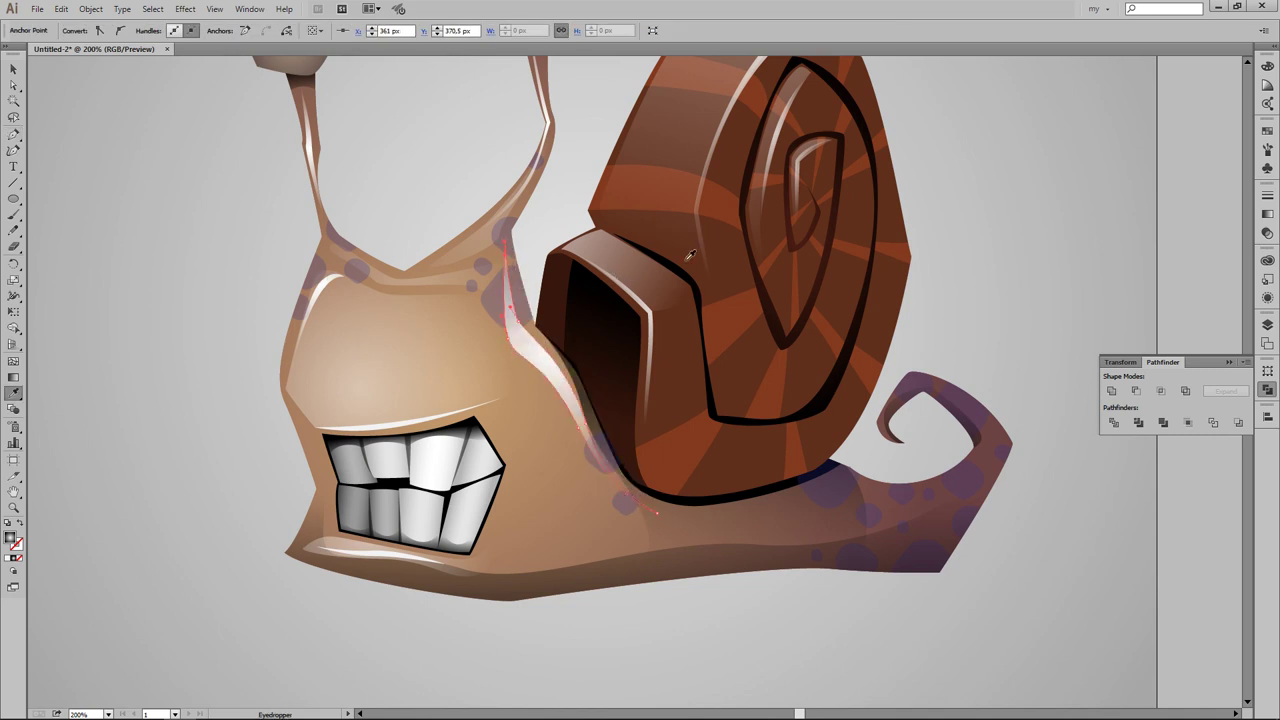
pyautogui.moveTo(531, 351); pyautogui.dragTo(675, 358)
pyautogui.press('v')
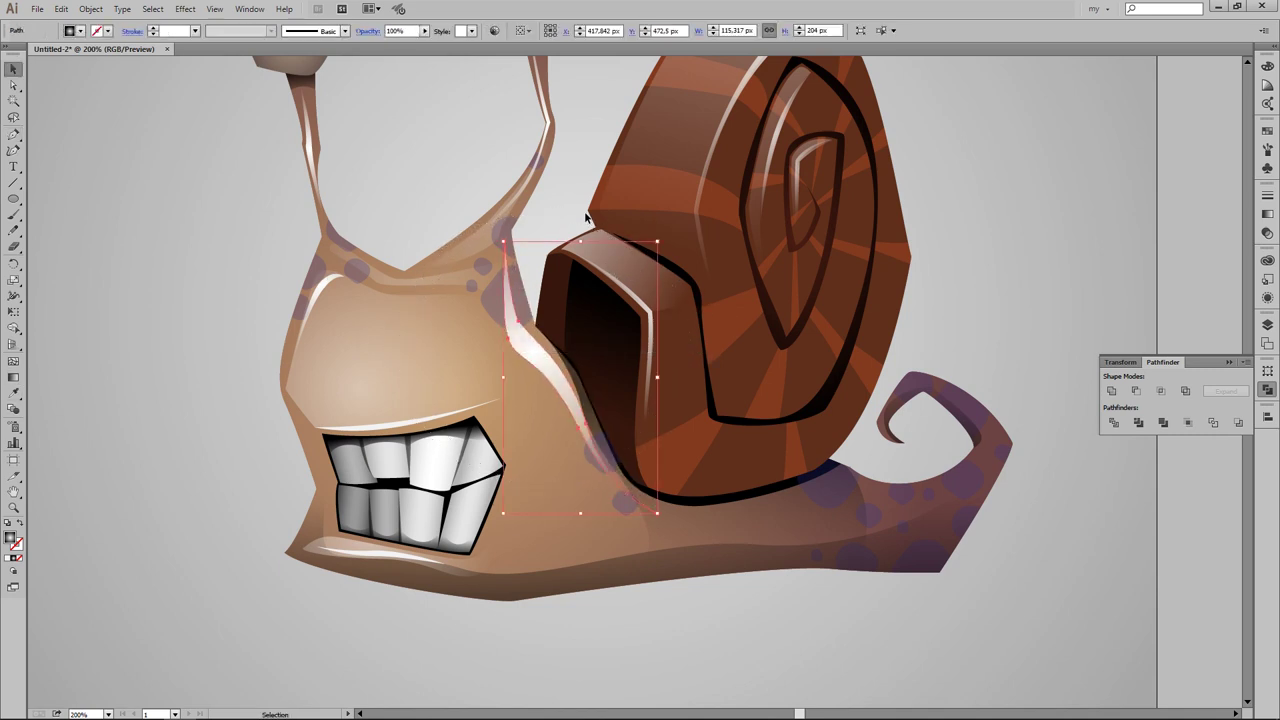
# Step: Set the shell-edge highlight's opacity to 80%
pyautogui.hotkey('ctrl', '1')
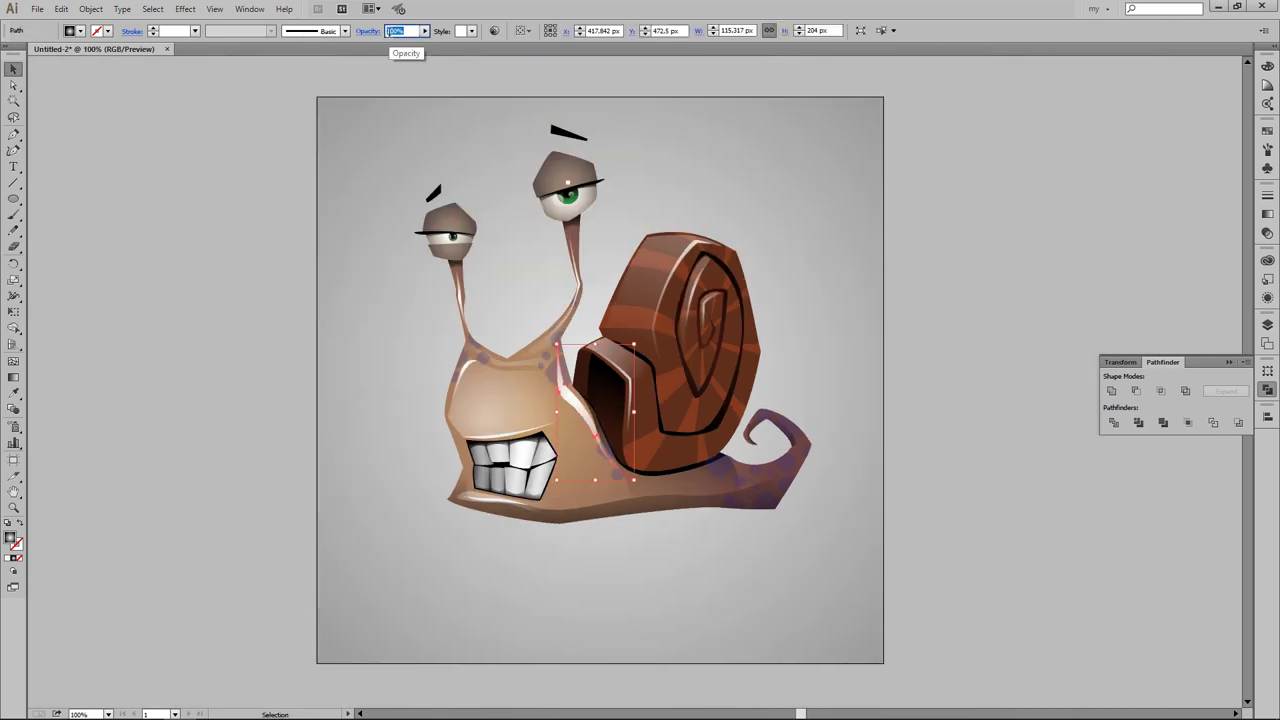
pyautogui.write('80')
pyautogui.press('Return')
pyautogui.hotkey('ctrl', 'shift', 'a')
pyautogui.hotkey('ctrl', '=')
# Step: Draw a gradient highlight around the tail tip at 50% opacity
pyautogui.press('p')
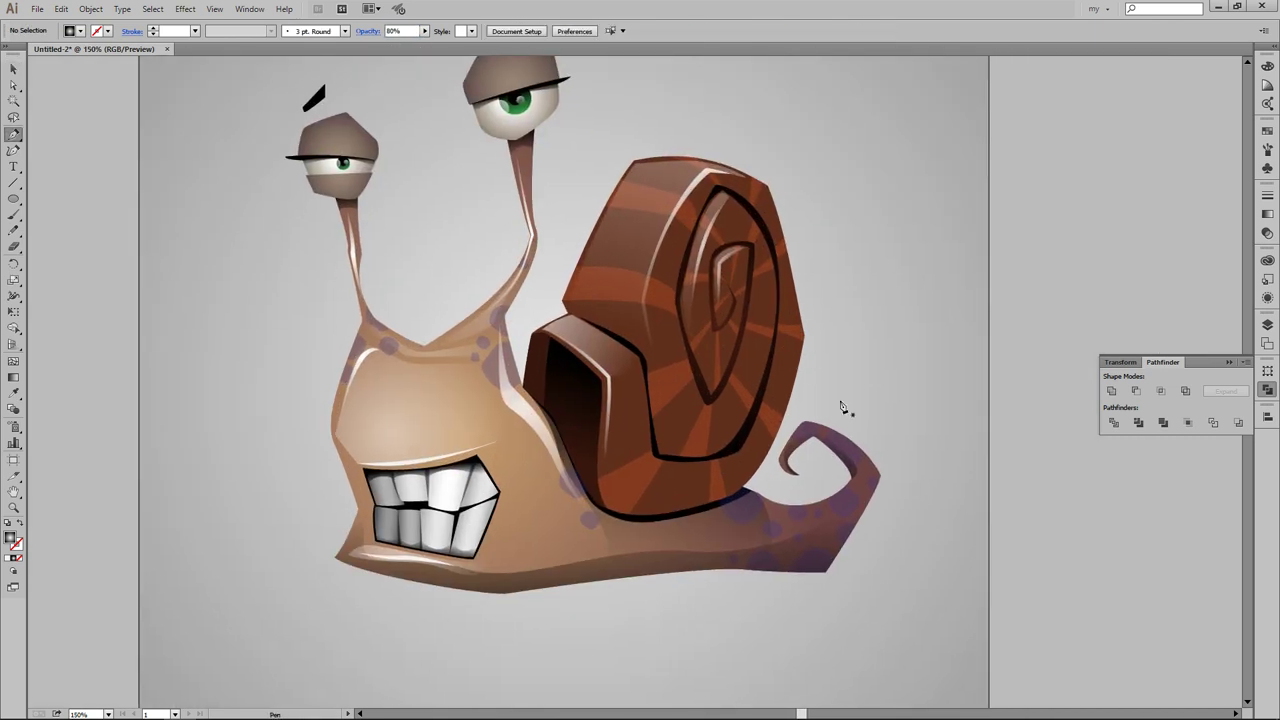
pyautogui.click(785, 540)
pyautogui.click(818, 426)
pyautogui.click(790, 452)
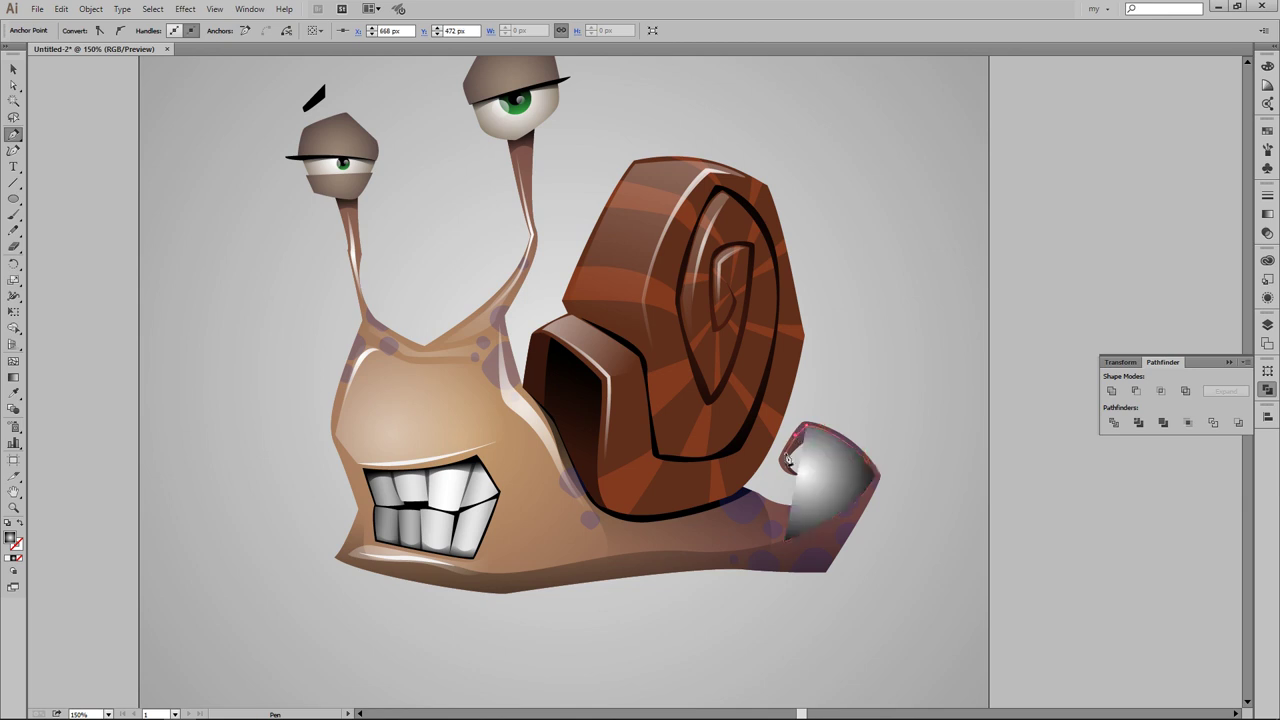
pyautogui.click(785, 540)
pyautogui.press('.')
pyautogui.press('g')
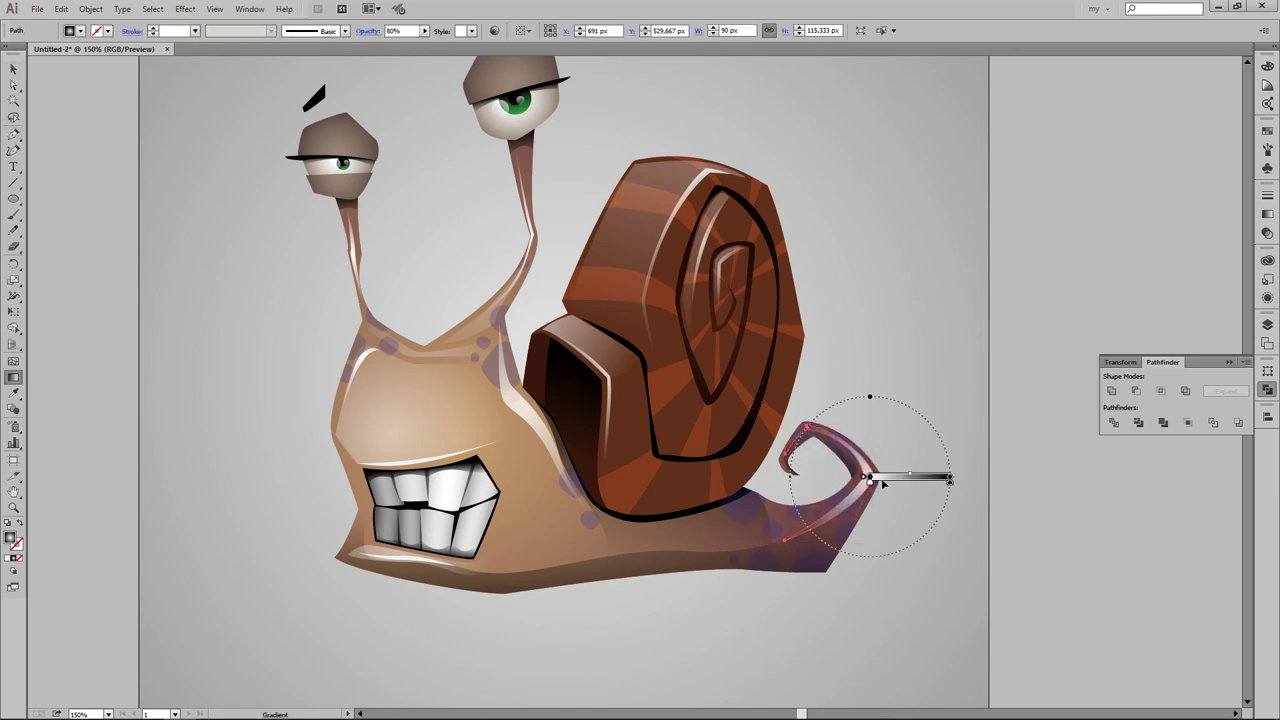
pyautogui.write('v0')
pyautogui.press('Return')
pyautogui.click(880, 297)
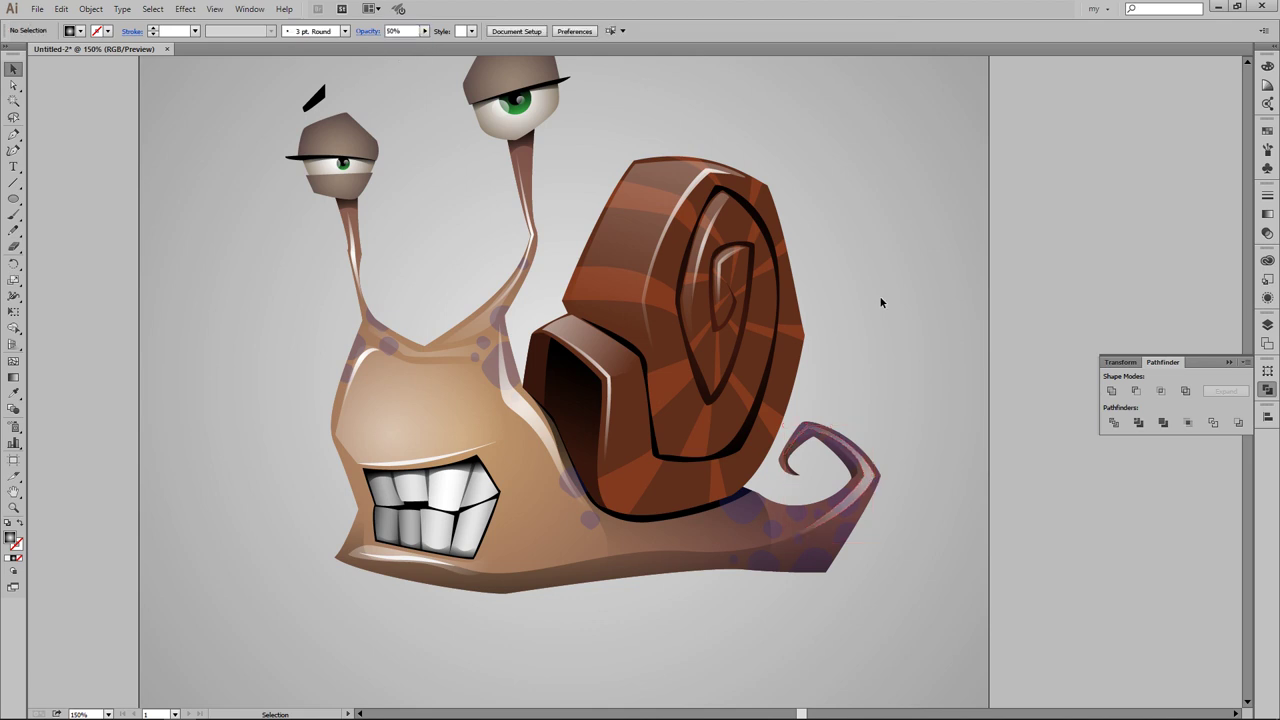
pyautogui.hotkey('ctrl', '1')
pyautogui.hotkey('ctrl', '+')
pyautogui.hotkey('ctrl', '+')
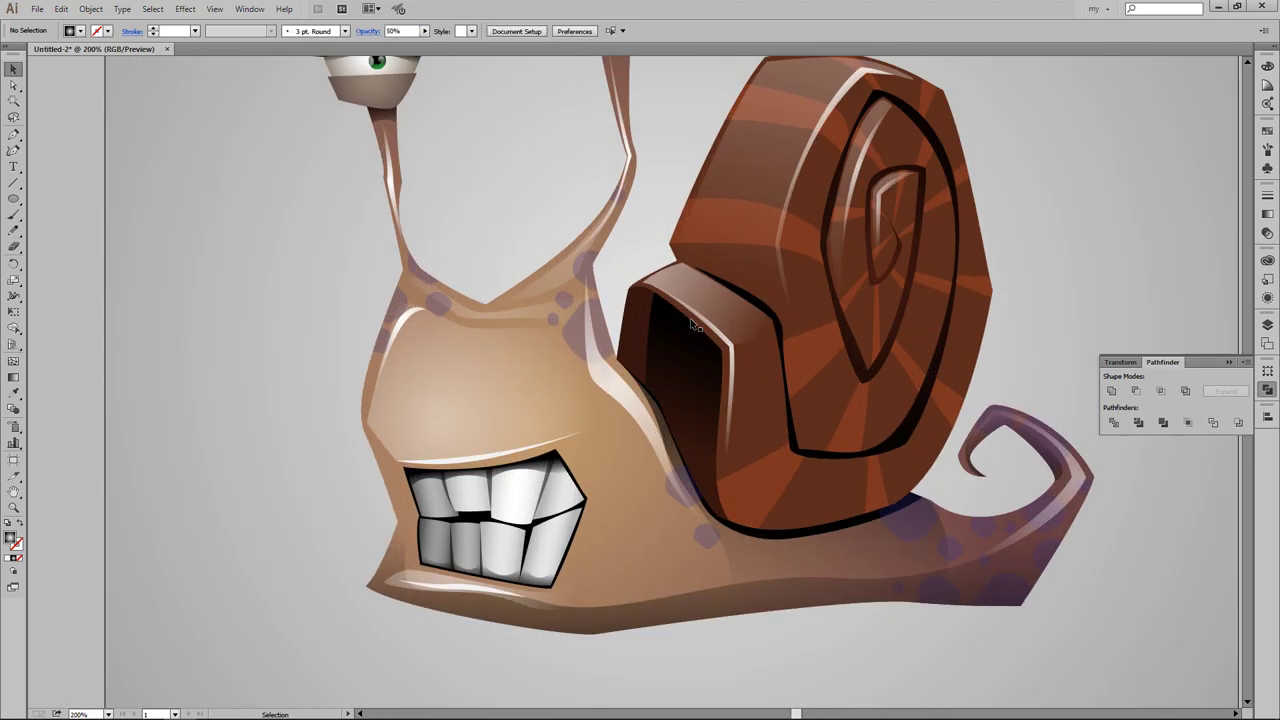
pyautogui.scroll(3, 764, 313)
# Step: Draw a shading shape over the right eye and send it behind the eye
pyautogui.scroll(5, 764, 313)
pyautogui.press('p')
pyautogui.click(556, 130)
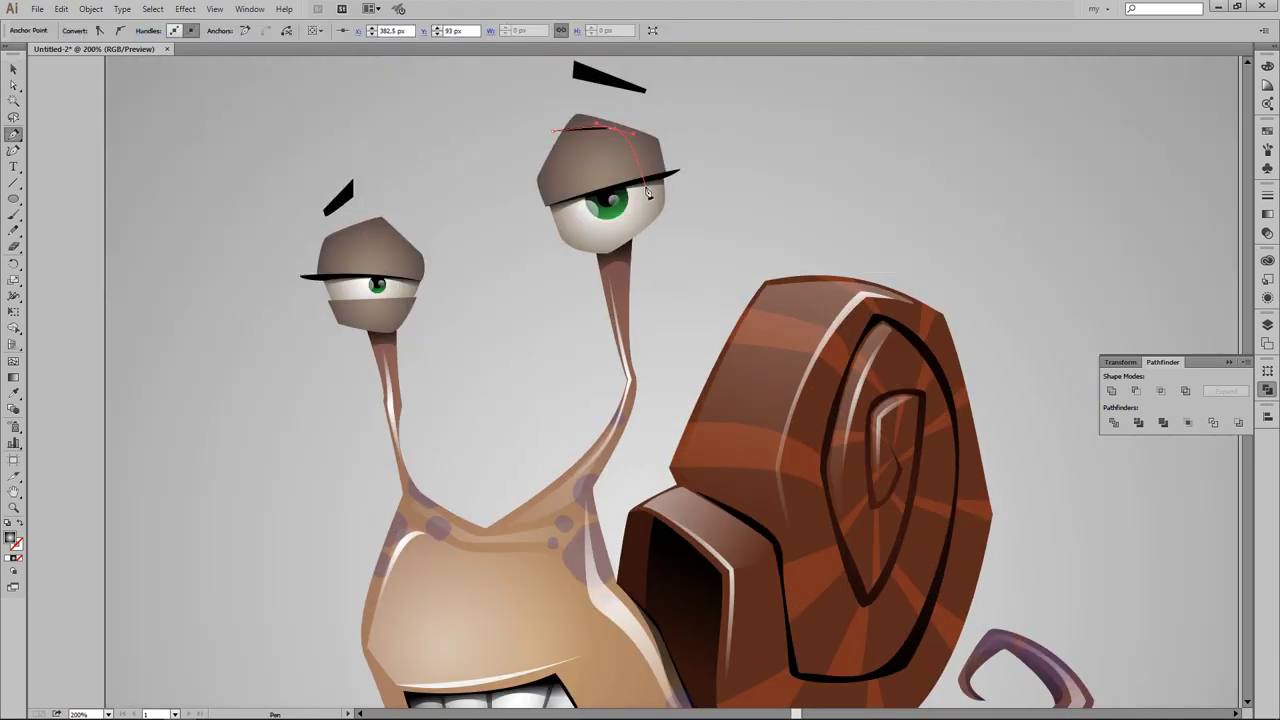
pyautogui.click(655, 140)
pyautogui.click(550, 228)
pyautogui.click(648, 265)
pyautogui.click(700, 170)
pyautogui.hotkey('ctrl', '[')
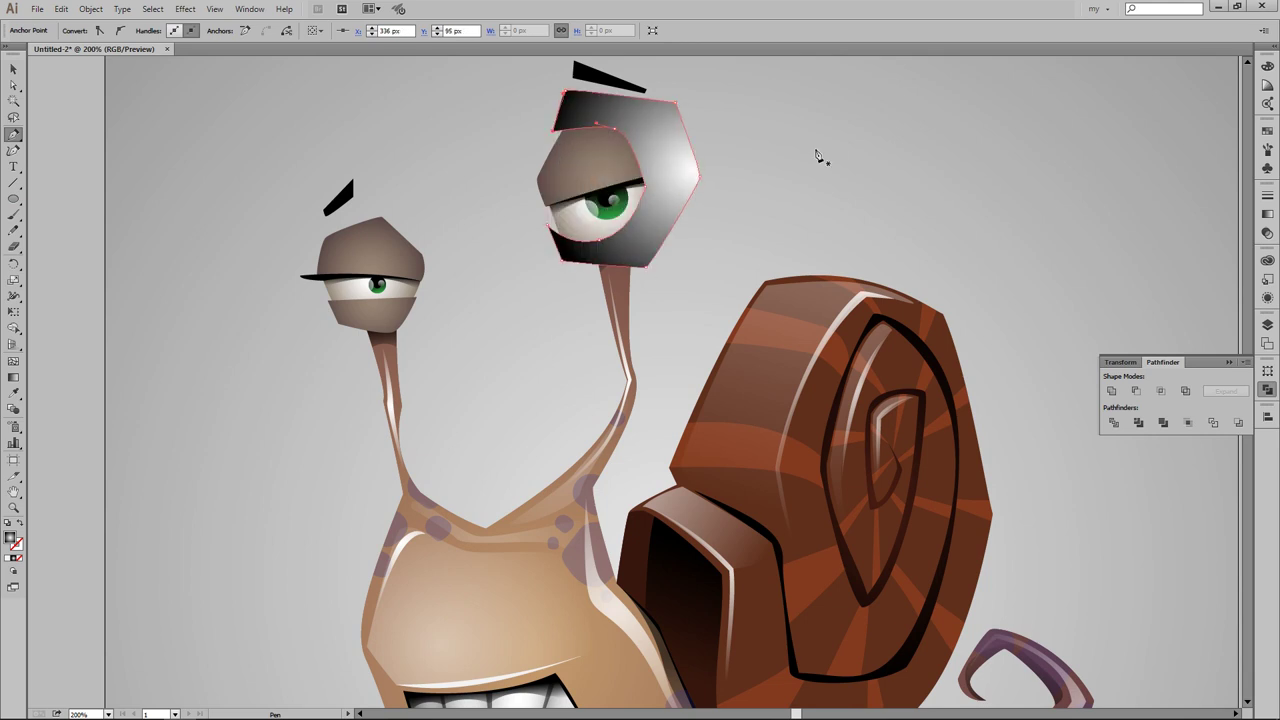
pyautogui.press('v')
# Step: Eyedrop the translucent gradient style onto the right eye shading
pyautogui.click(596, 166)
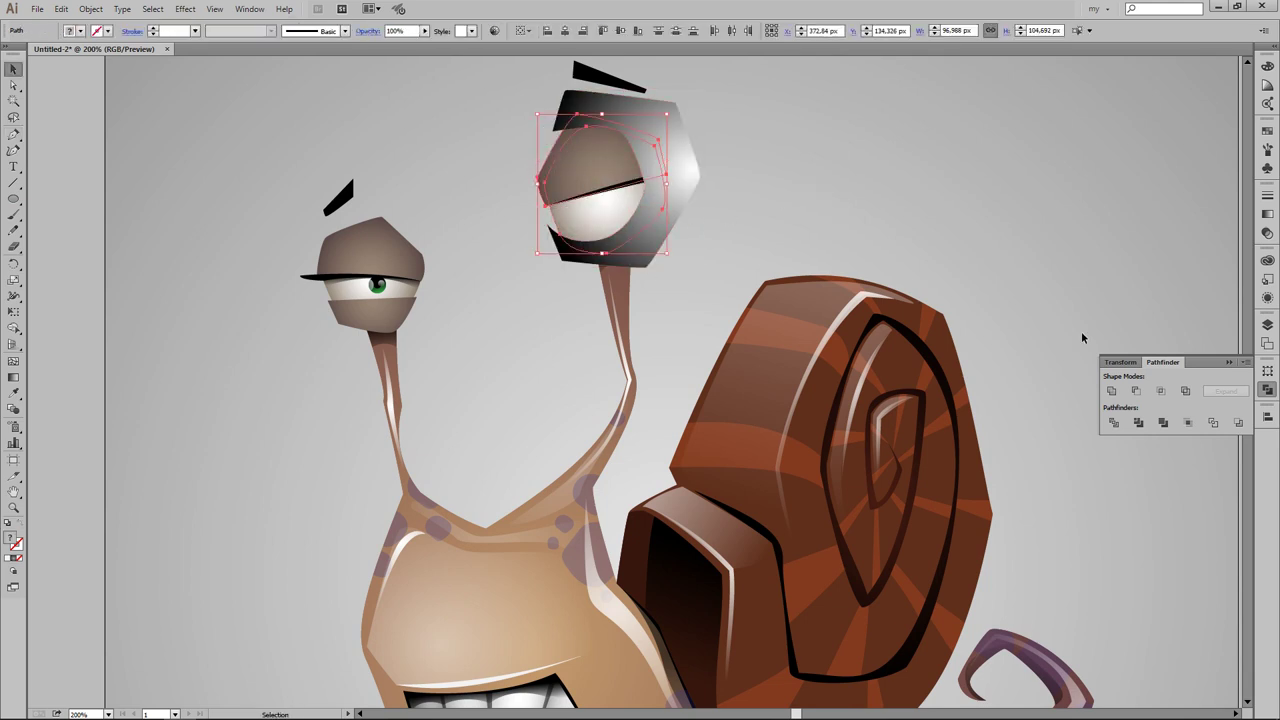
pyautogui.press('i')
pyautogui.scroll(-3, 690, 388)
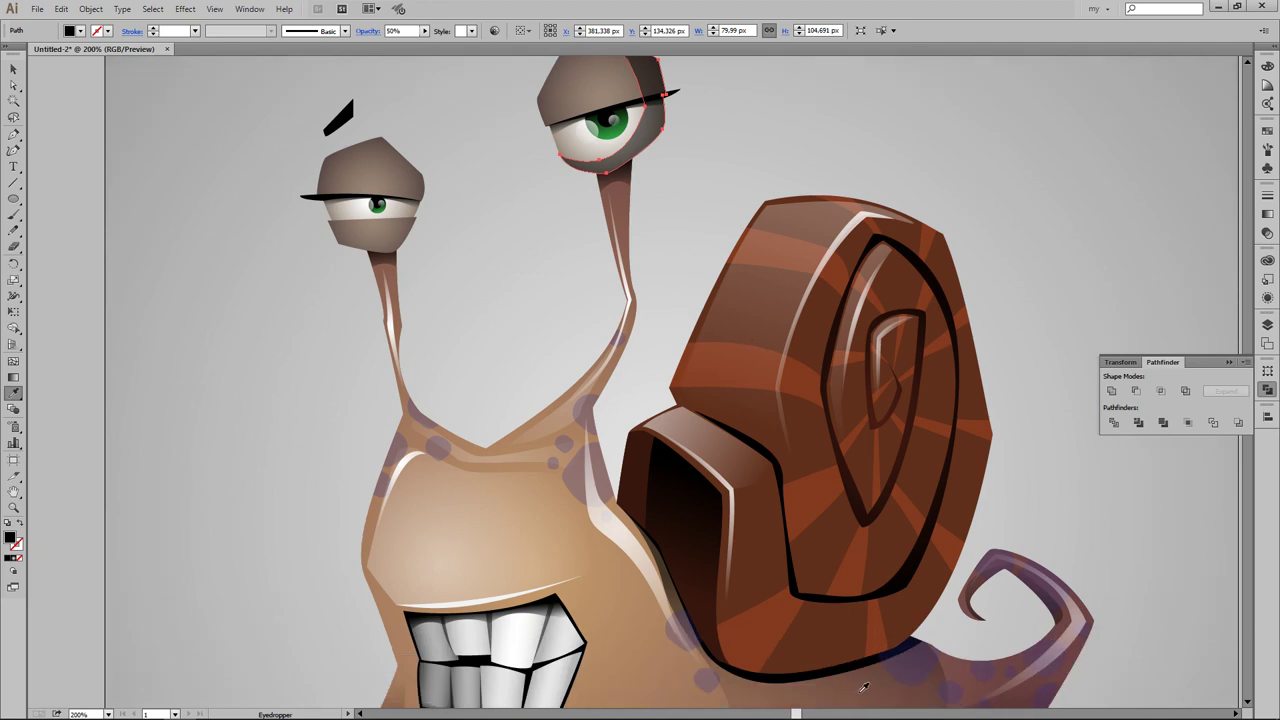
pyautogui.scroll(1, 694, 208)
pyautogui.press('v')
pyautogui.click(721, 168)
# Step: Adjust the gradient on the right eye cap shading
pyautogui.hotkey('ctrl', '1')
pyautogui.hotkey('ctrl', 'z')
pyautogui.hotkey('ctrl', '+')
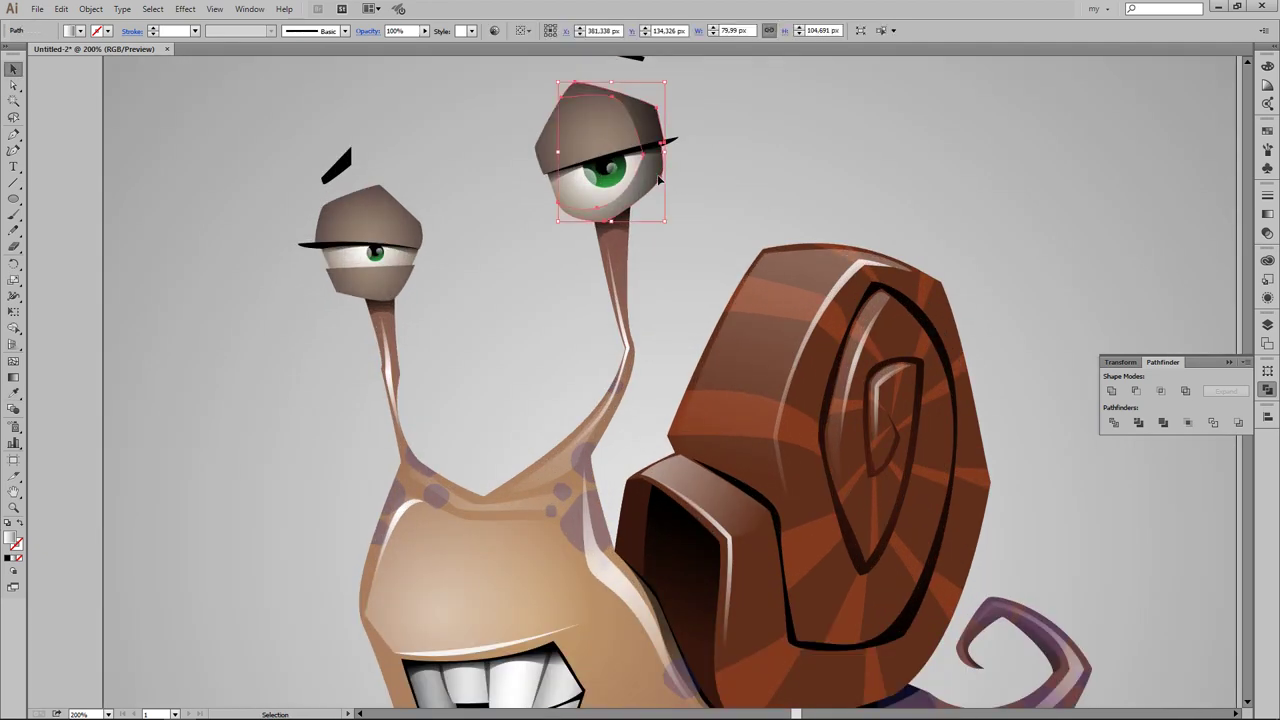
pyautogui.scroll(1, 695, 383)
pyautogui.press('g')
pyautogui.press('v')
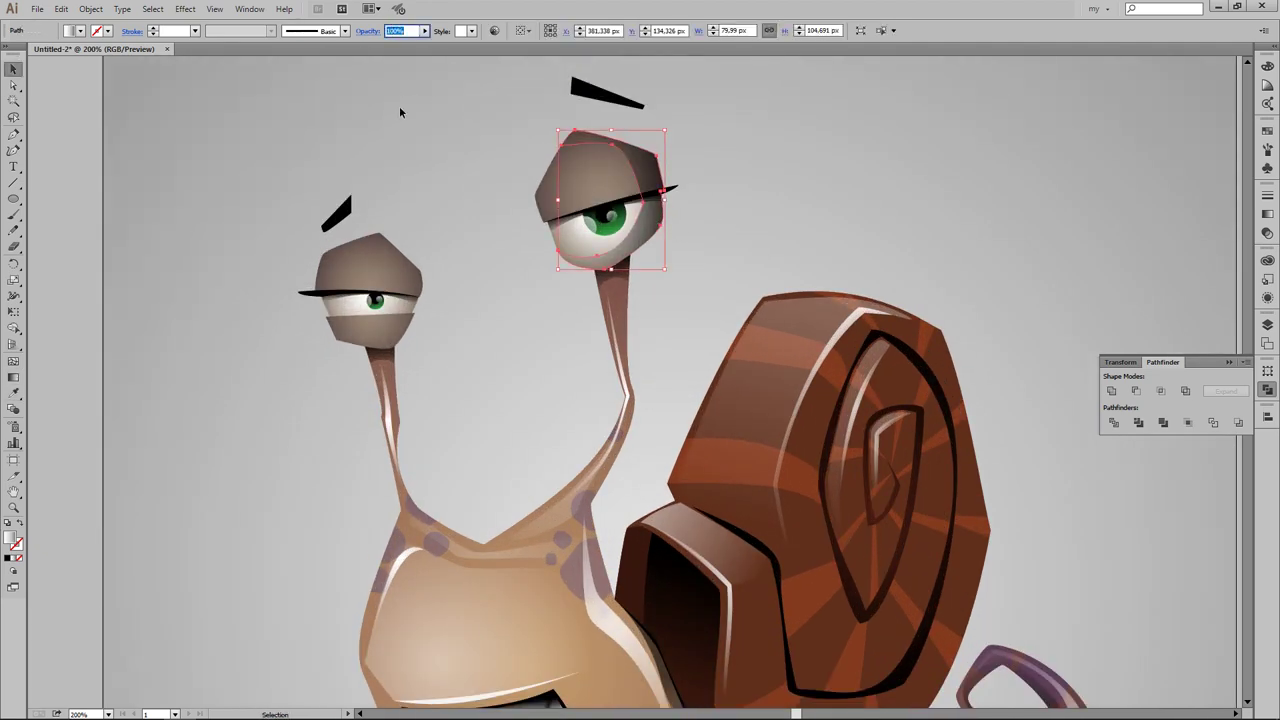
pyautogui.write('50')
pyautogui.click(686, 194)
pyautogui.hscroll(-3, 673, 250)
pyautogui.scroll(-1, 673, 250)
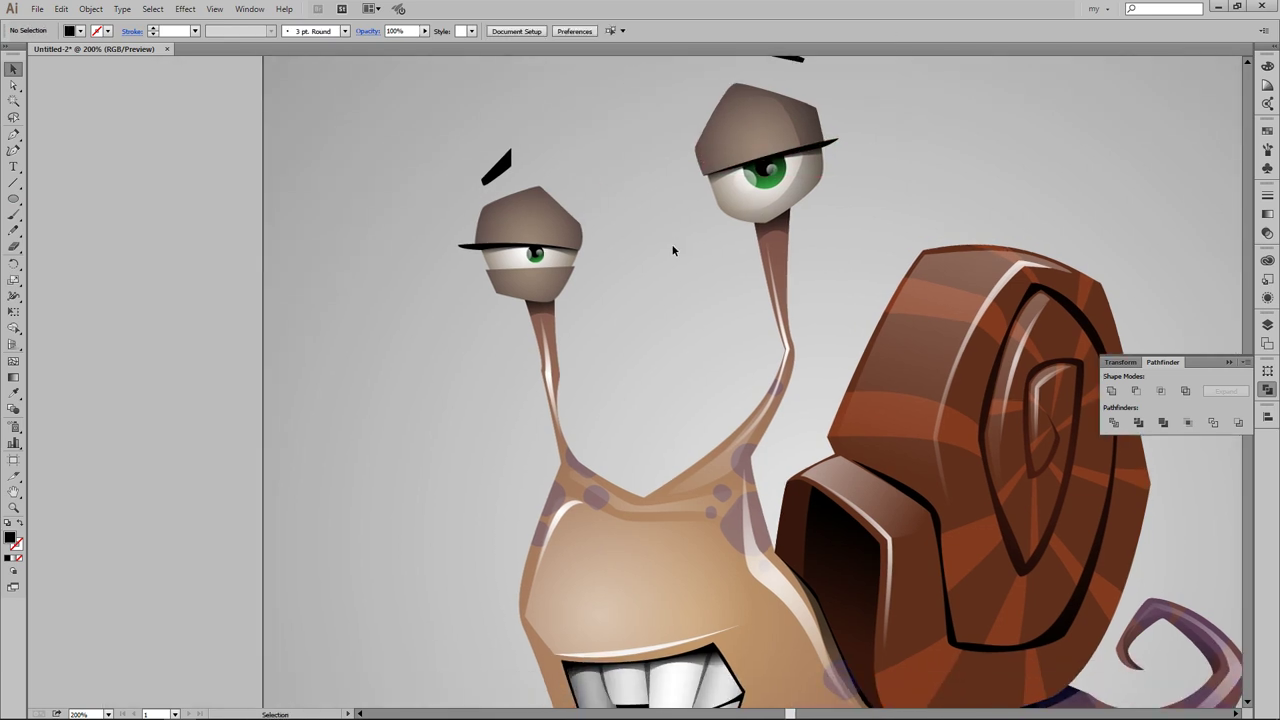
# Step: Draw a dark shading shape around the left eye
pyautogui.press('p')
pyautogui.click(535, 198)
pyautogui.click(530, 292)
pyautogui.click(493, 321)
pyautogui.click(631, 321)
pyautogui.click(605, 152)
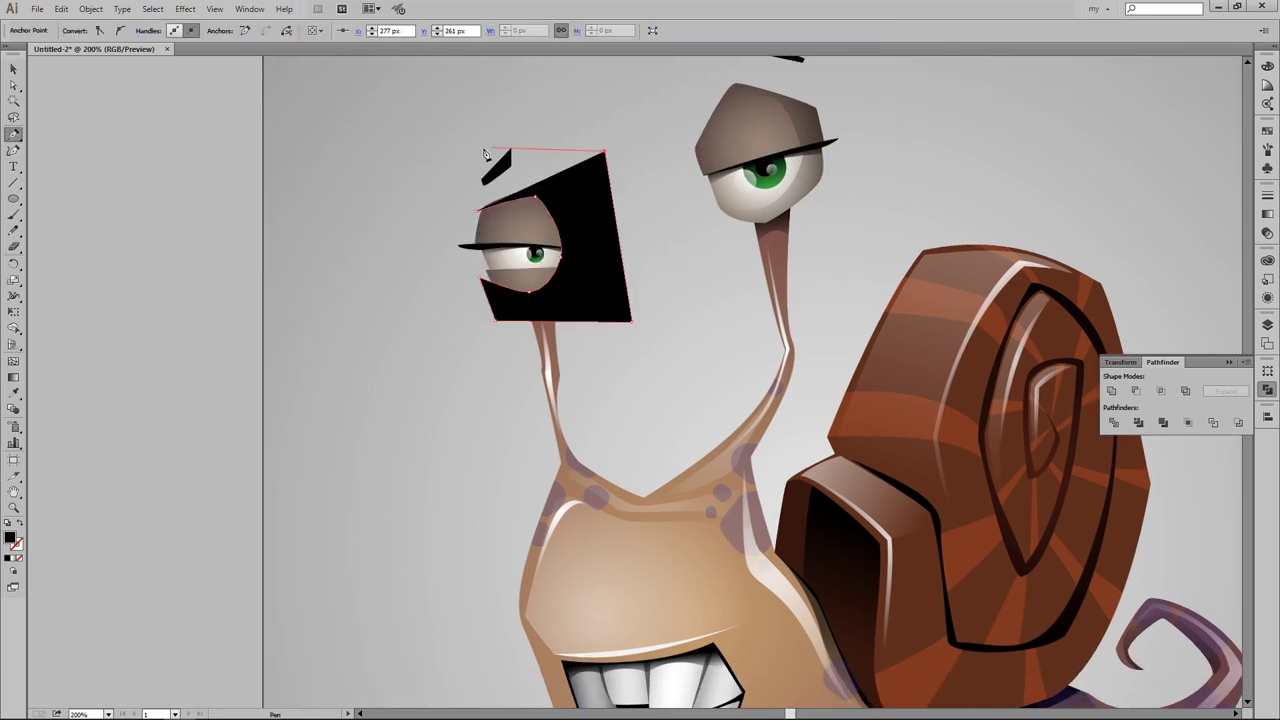
pyautogui.click(460, 162)
pyautogui.click(535, 198)
# Step: Trim the left eye shading to the eye cap and apply the right eye's translucent gradient
pyautogui.press('v')
pyautogui.click(517, 283)
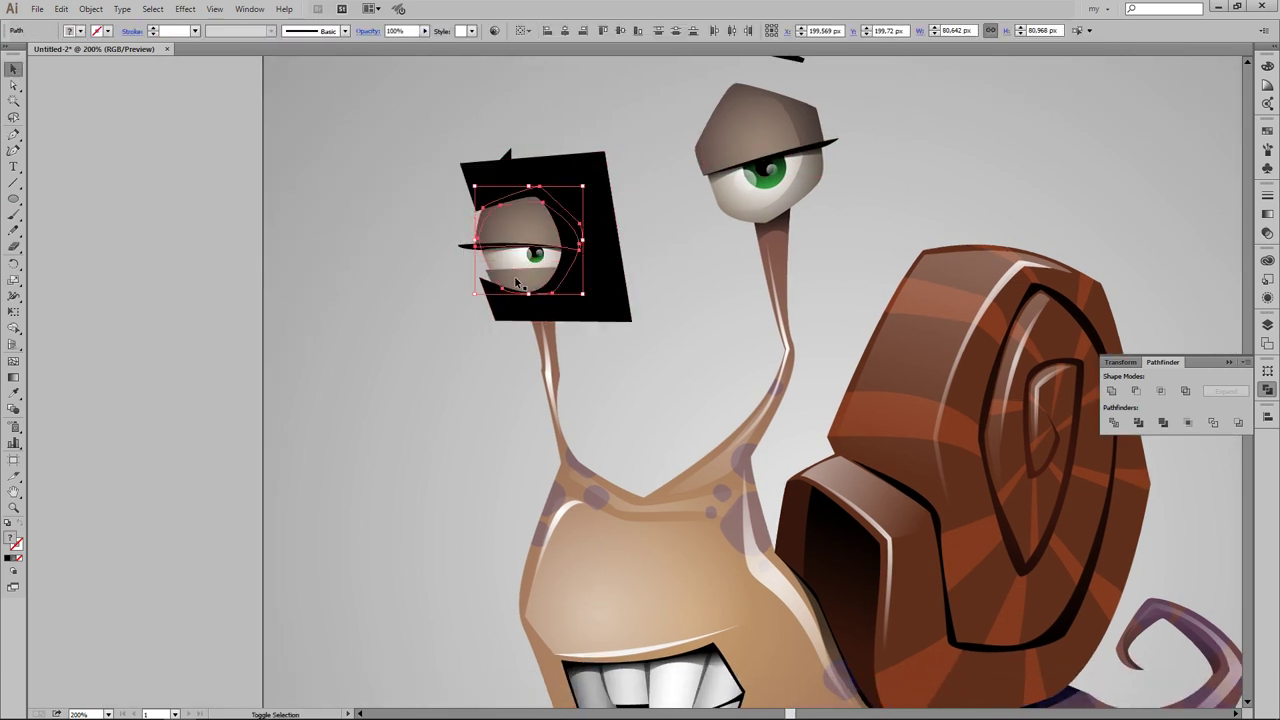
pyautogui.keyDown('shift'); pyautogui.click(604, 308); pyautogui.keyUp('shift')
pyautogui.click(1160, 390)
pyautogui.press('i')
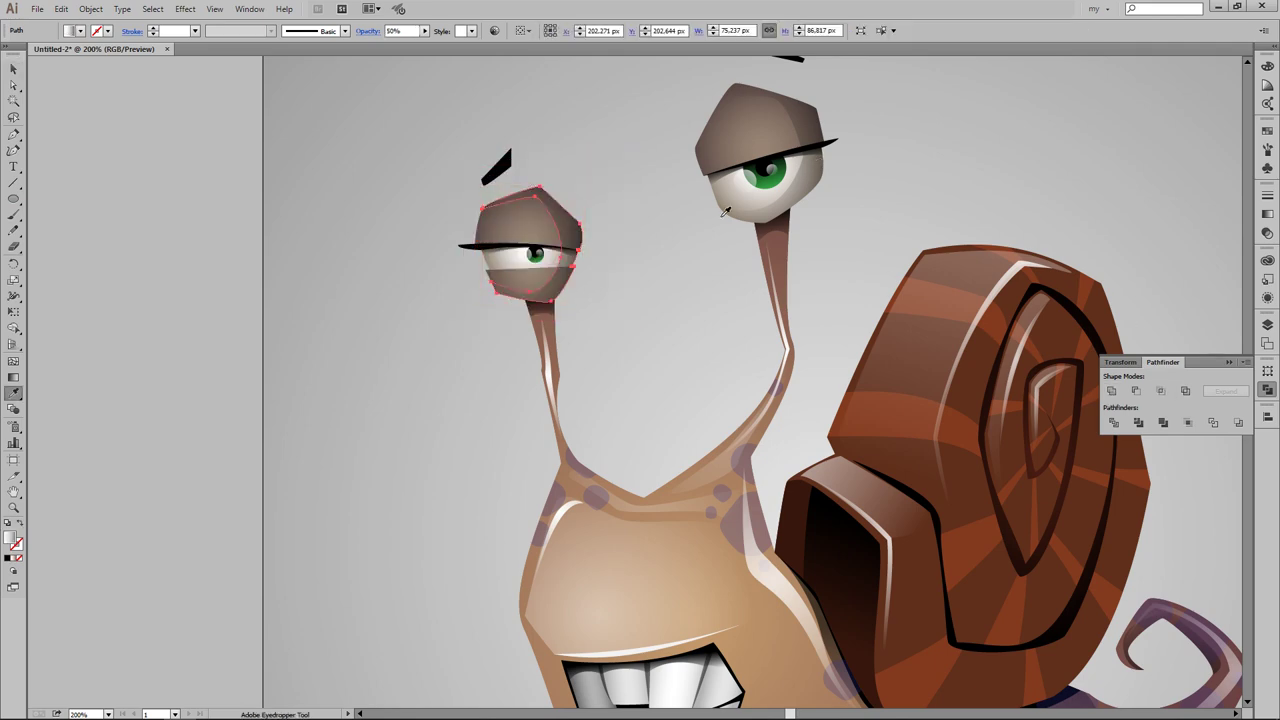
pyautogui.press('v')
pyautogui.click(417, 289)
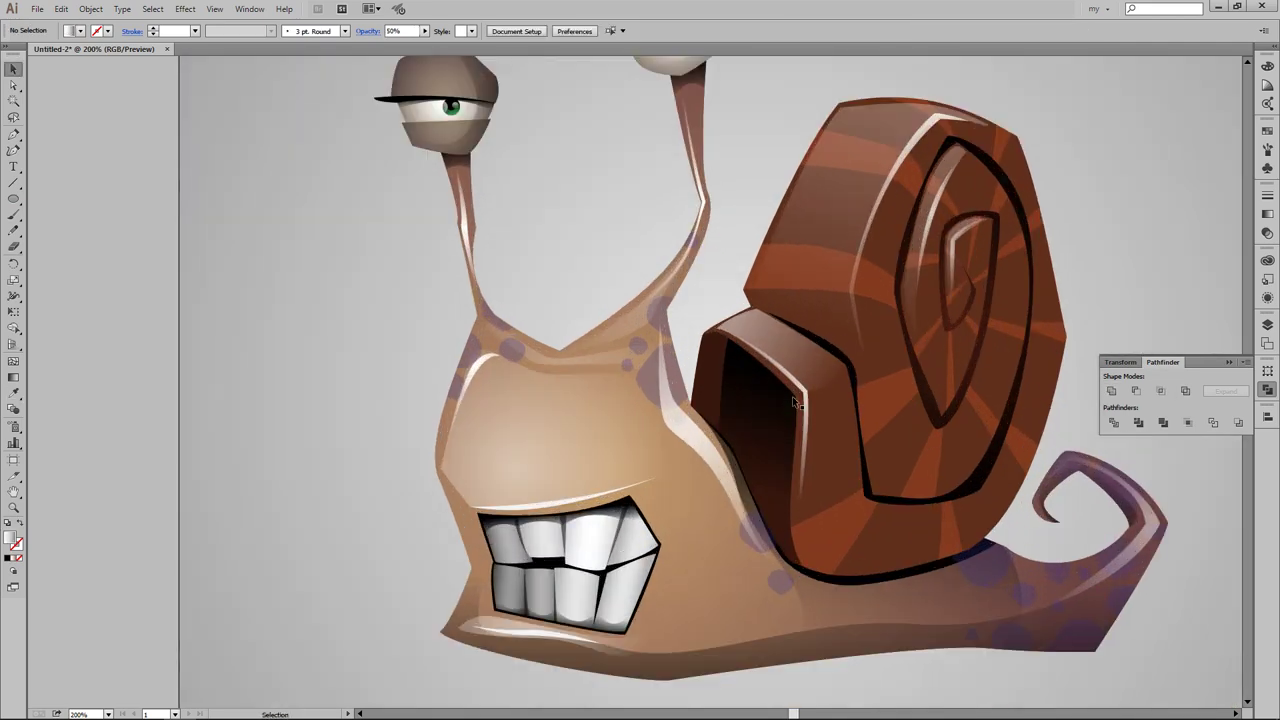
# Step: Draw a thin sliver beside the shell and give it a radial gradient highlight
pyautogui.moveTo(792, 396); pyautogui.dragTo(726, 316)
pyautogui.press('p')
pyautogui.click(607, 354)
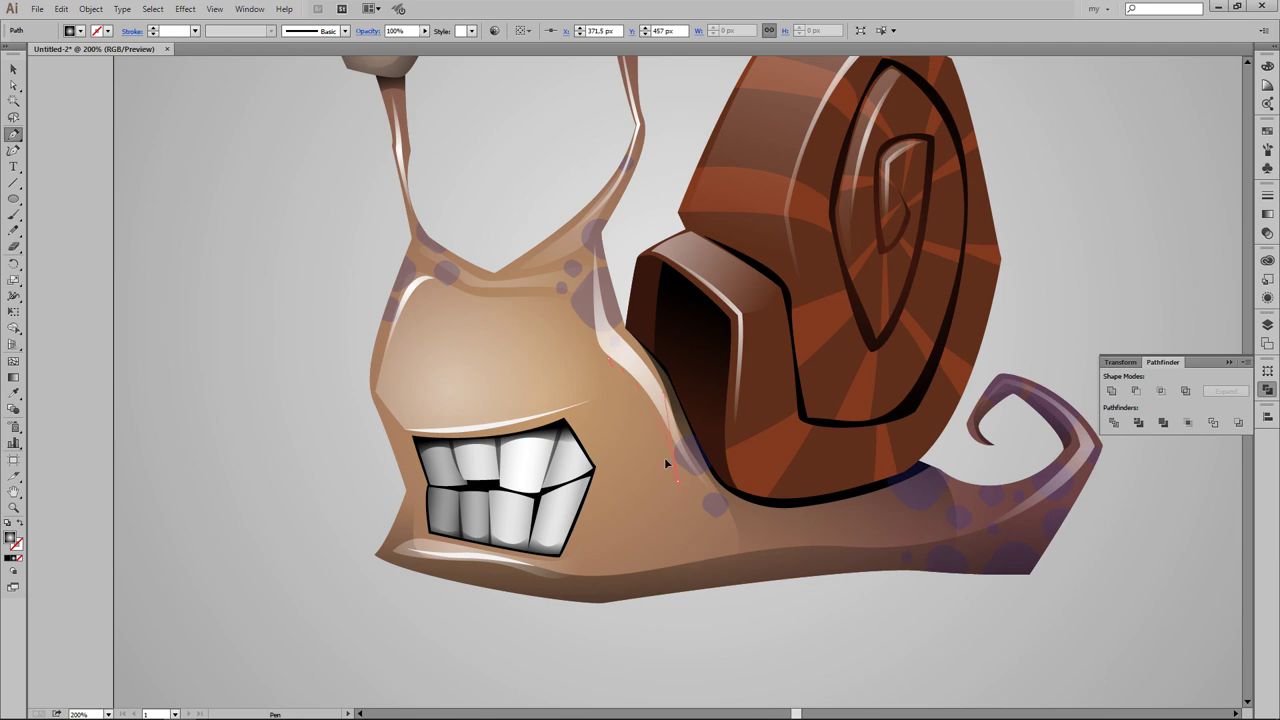
pyautogui.click(607, 354)
pyautogui.press('g')
pyautogui.moveTo(640, 420); pyautogui.dragTo(717, 421)
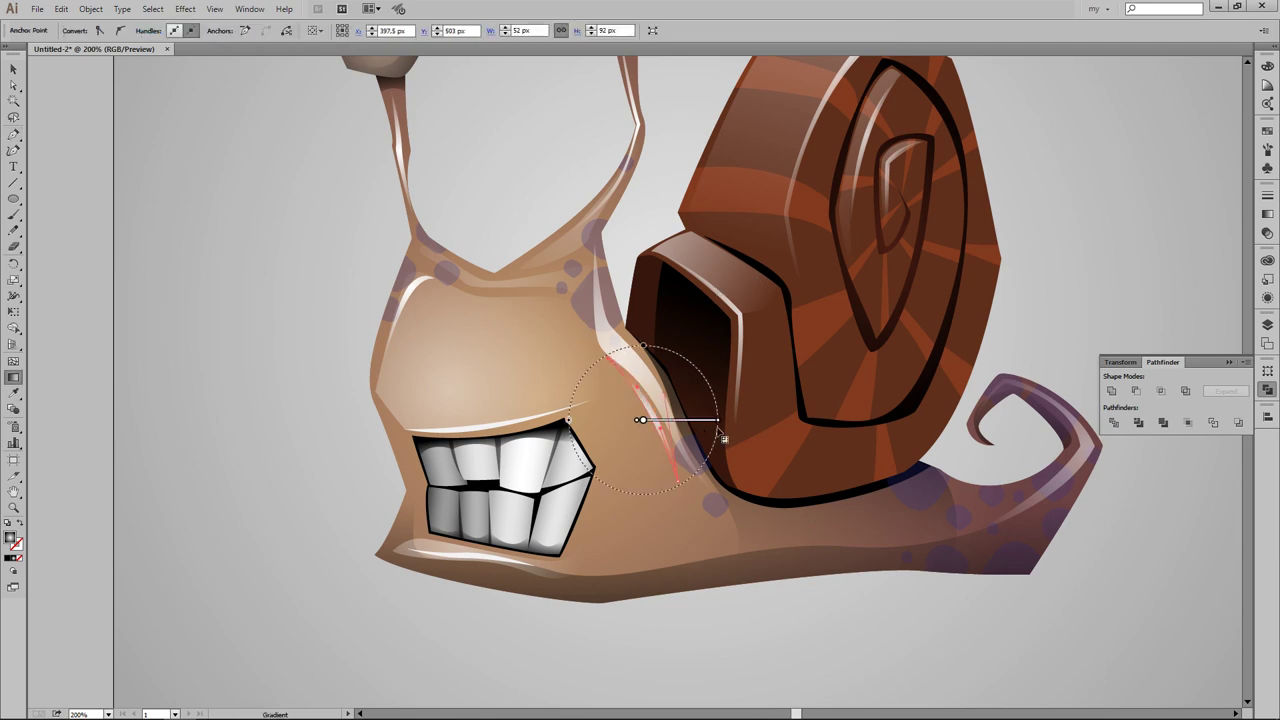
pyautogui.press('v')
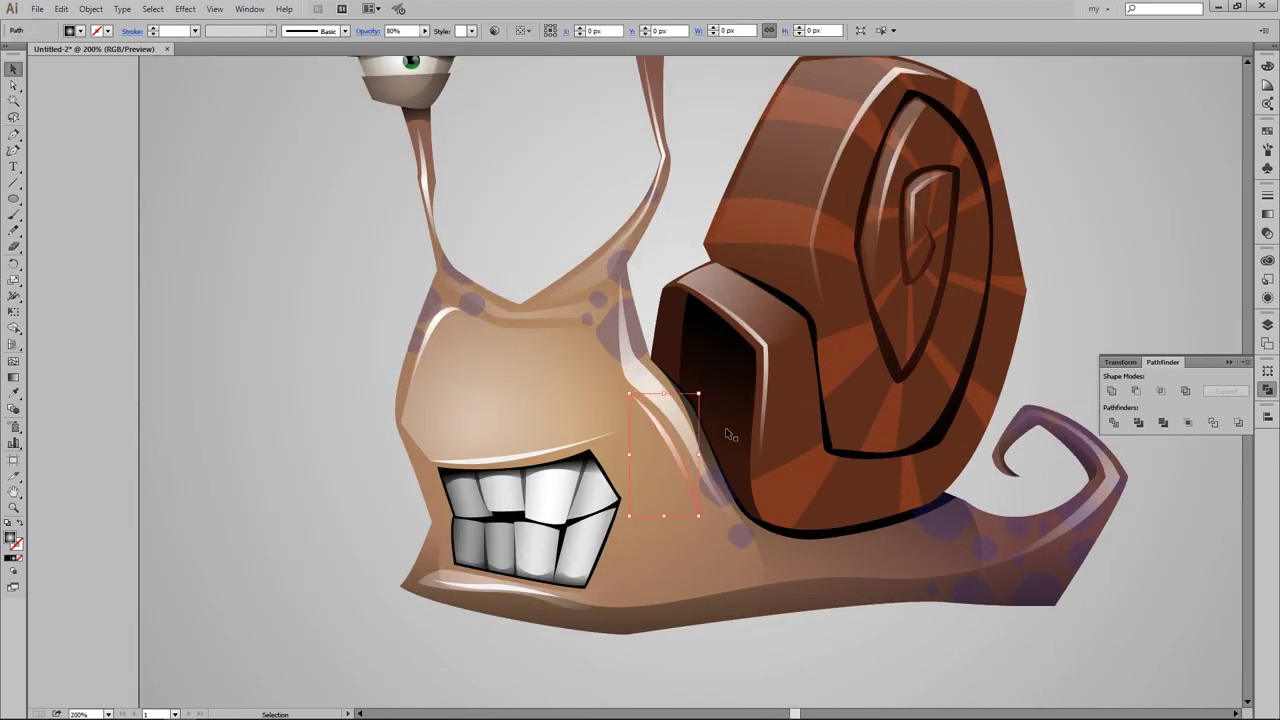
pyautogui.click(1054, 201)
pyautogui.hotkey('ctrl', '1')
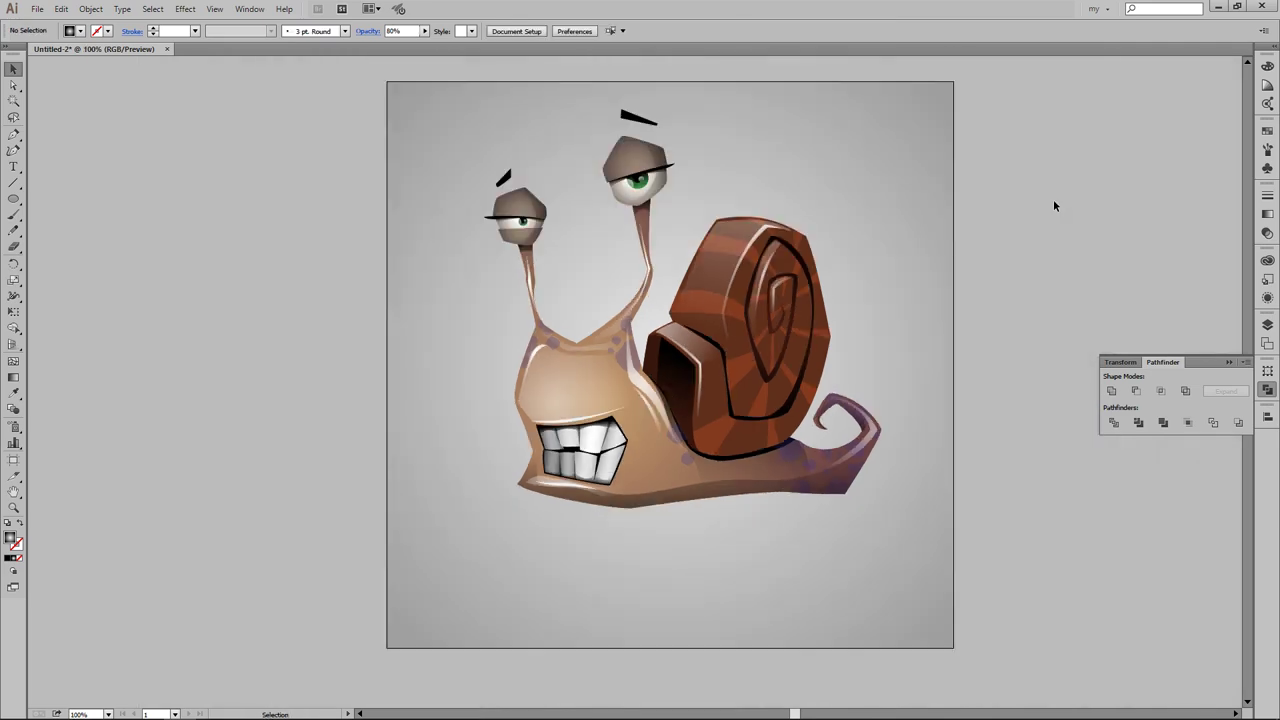
pyautogui.moveTo(1053, 203); pyautogui.dragTo(908, 289)
pyautogui.hotkey('ctrl', '+')
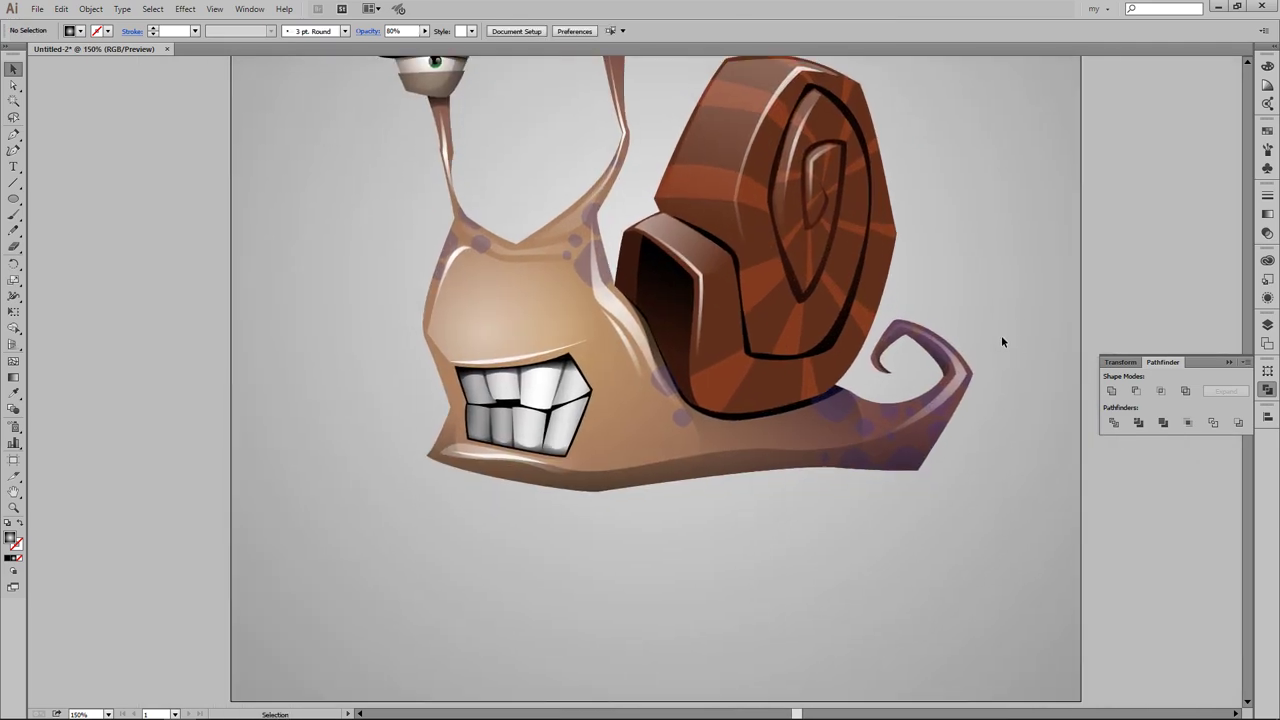
# Step: Pen-draw a blade-shaped shadow outline on the ground beneath the snail
pyautogui.click(338, 455)
pyautogui.click(925, 437)
pyautogui.click(1040, 475)
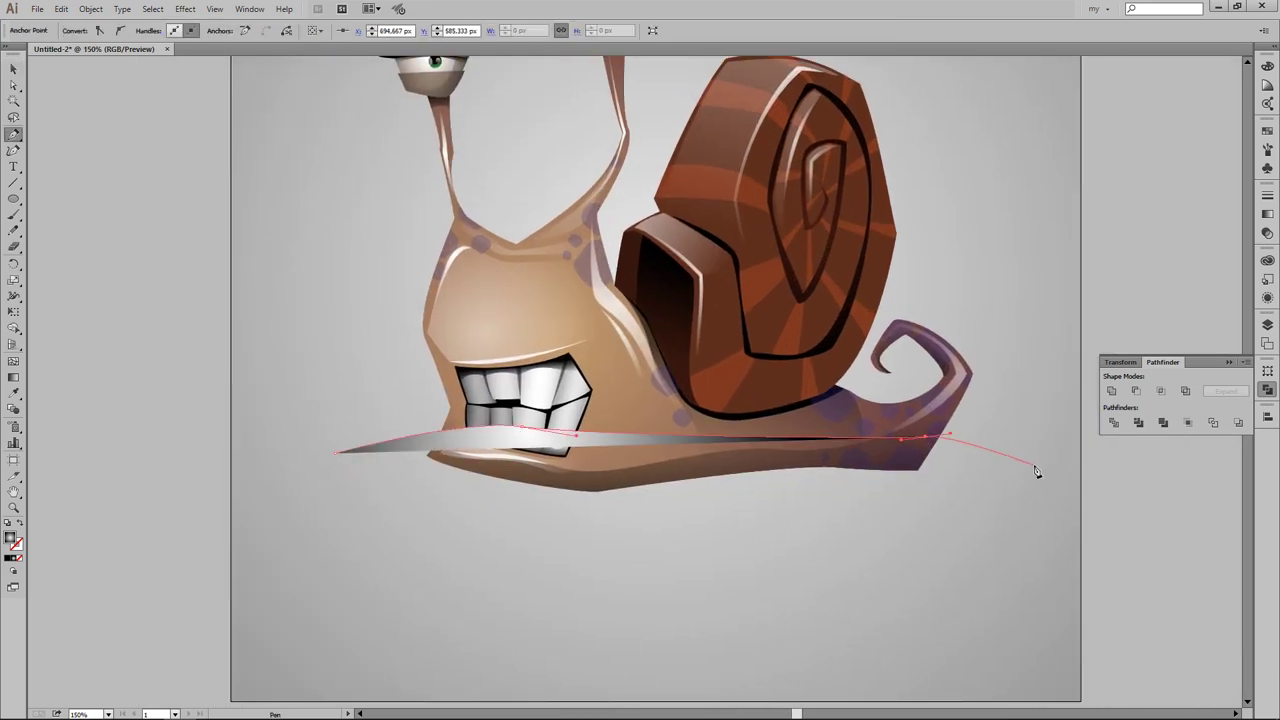
pyautogui.moveTo(876, 507); pyautogui.dragTo(848, 510)
pyautogui.moveTo(608, 509); pyautogui.dragTo(557, 512)
pyautogui.click(338, 455)
# Step: Fill the shadow shape with black at 20% opacity
pyautogui.press('v')
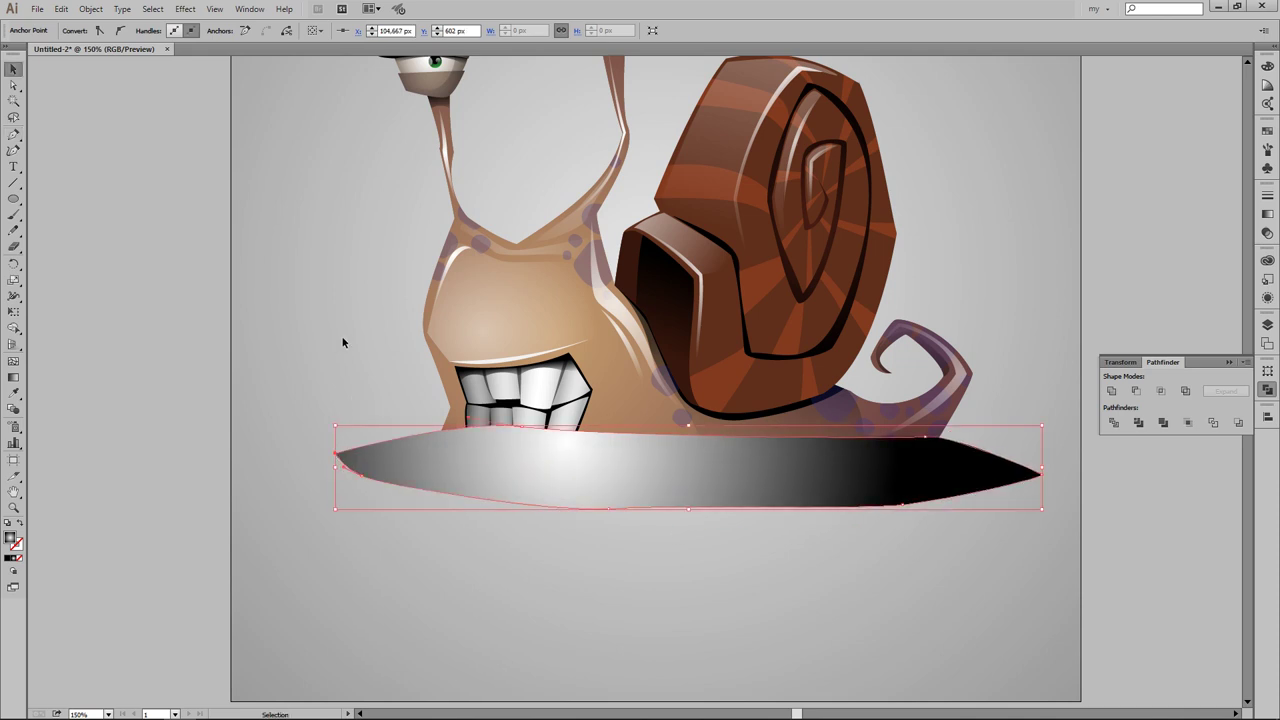
pyautogui.click(70, 30)
pyautogui.click(37, 53)
pyautogui.click(394, 30)
pyautogui.write('10')
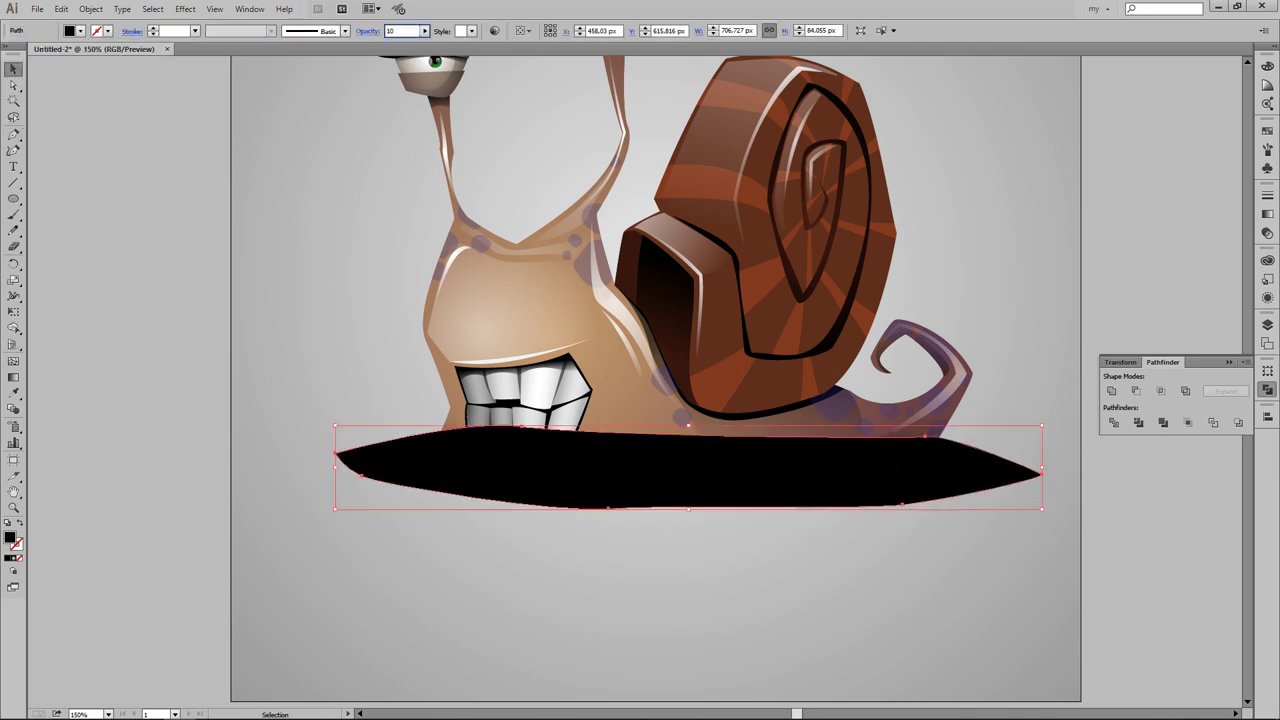
pyautogui.press('Return')
pyautogui.write('20')
pyautogui.press('Return')
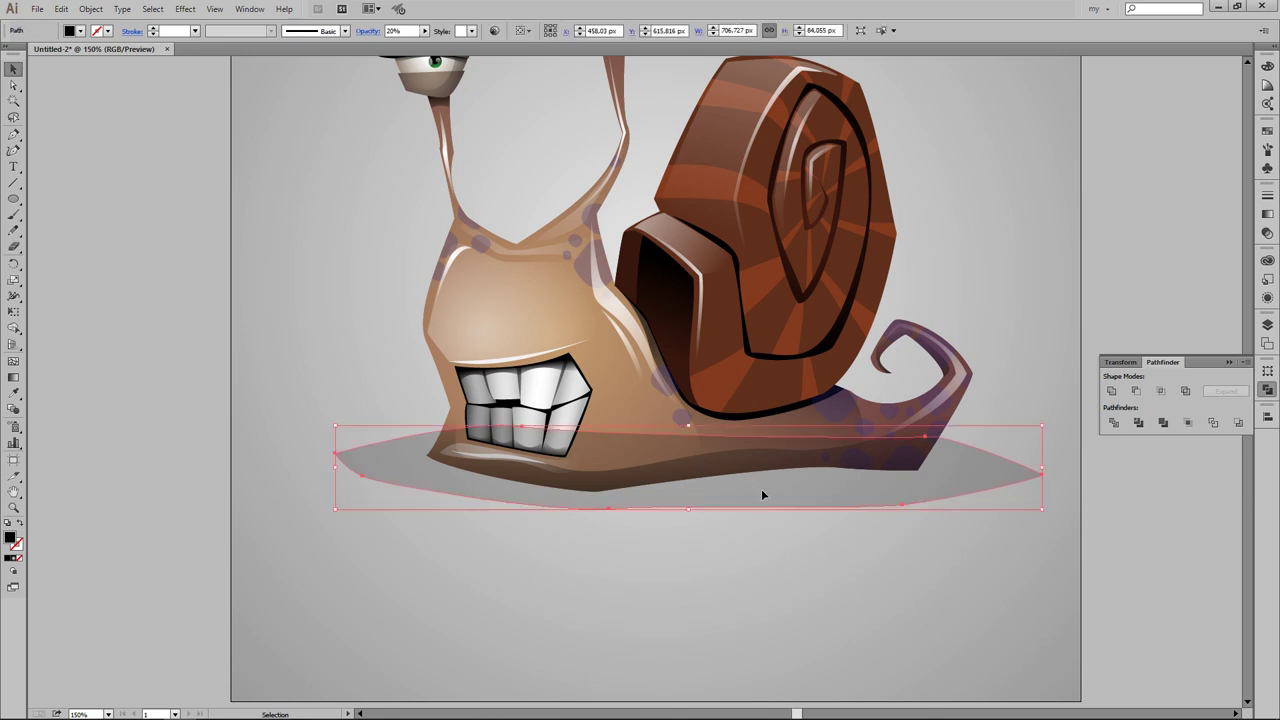
pyautogui.click(747, 612)
# Step: Zoom in to inspect the grey shadow and reselect it
pyautogui.hotkey('ctrl', '0')
pyautogui.hotkey('ctrl', '+')
pyautogui.click(909, 410)
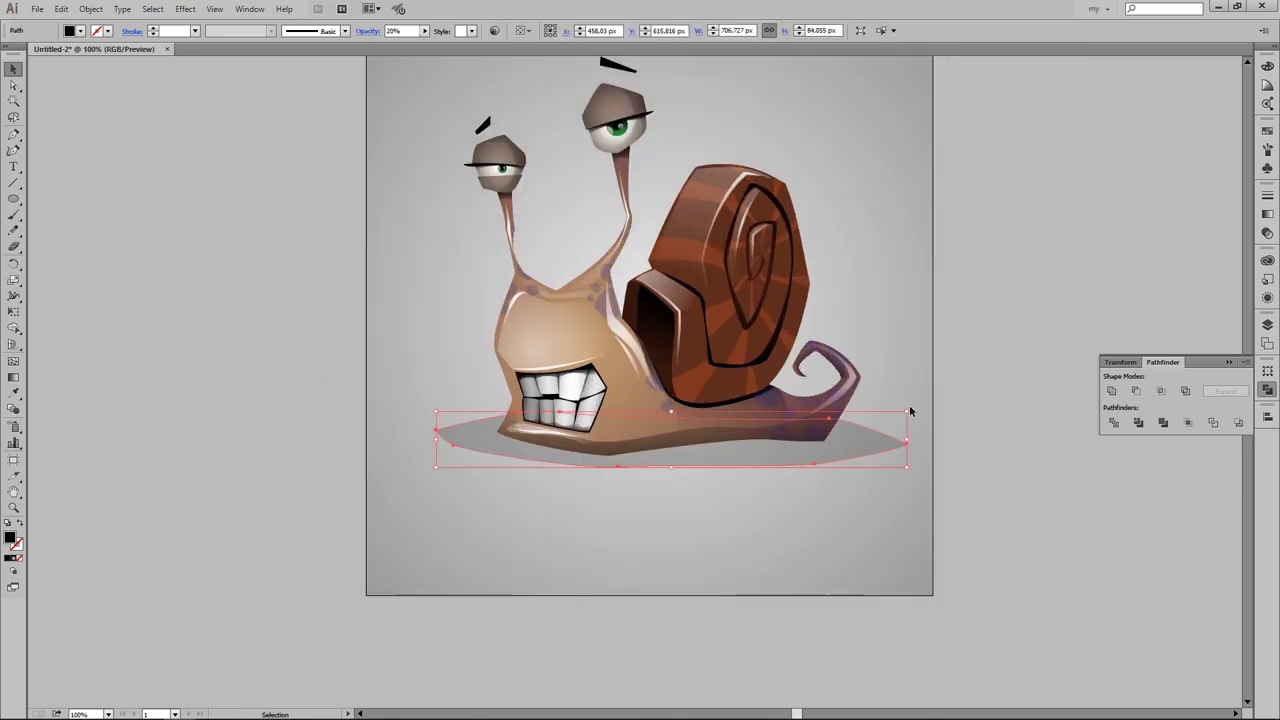
pyautogui.click(852, 494)
pyautogui.hotkey('ctrl', '+')
pyautogui.click(765, 489)
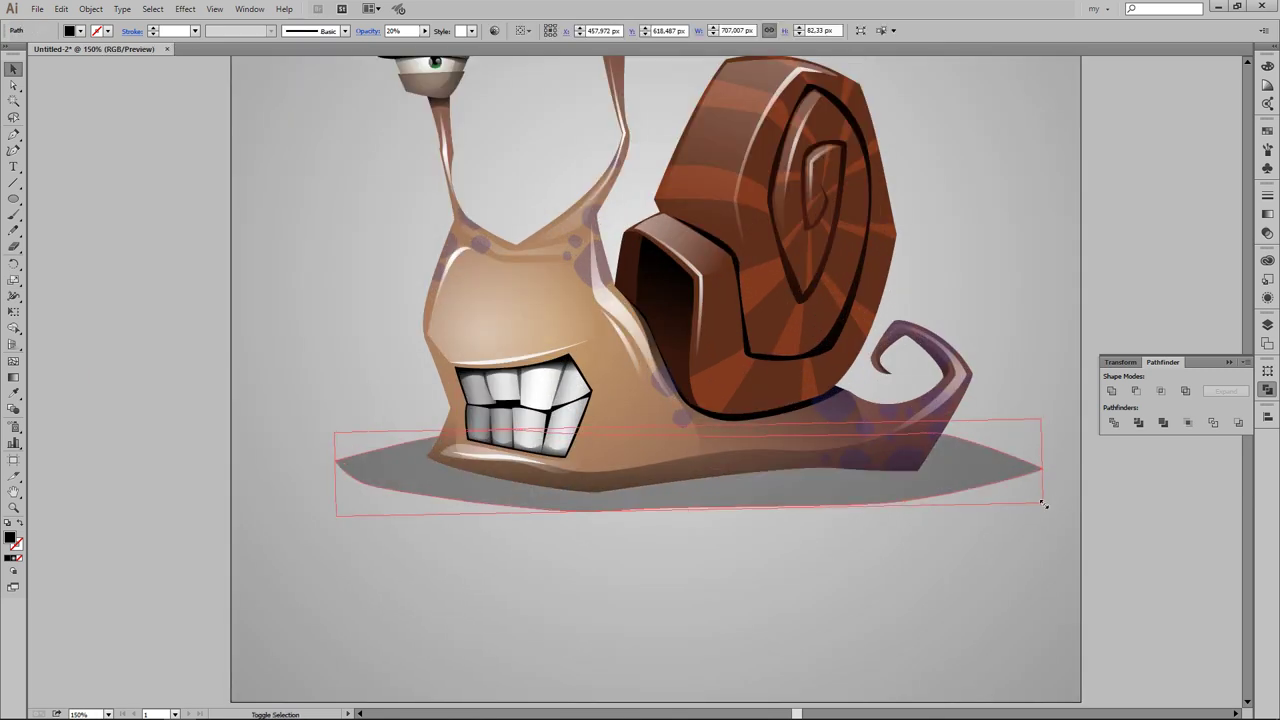
# Step: Duplicate the shadow in front and shrink the copy toward the snail's body
pyautogui.hotkey('ctrl', '0')
pyautogui.hotkey('ctrl', '+')
pyautogui.hotkey('ctrl', '+')
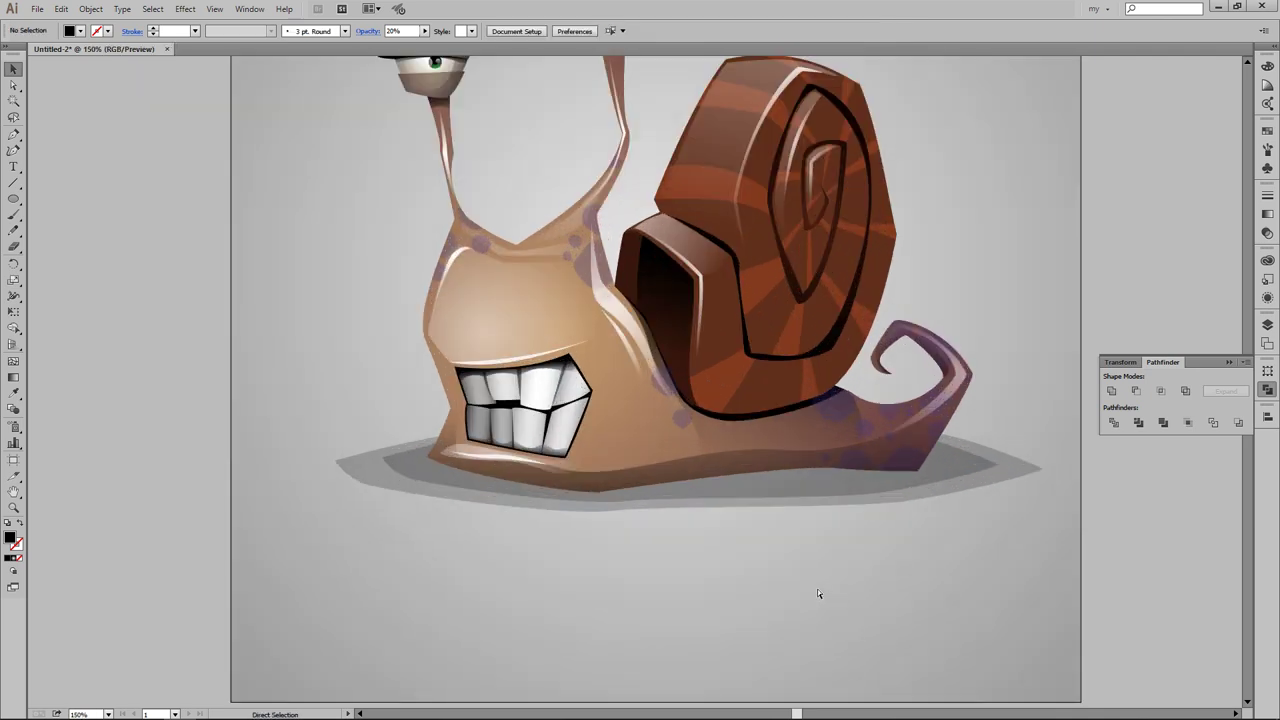
pyautogui.press('a')
pyautogui.moveTo(1000, 491); pyautogui.dragTo(972, 490)
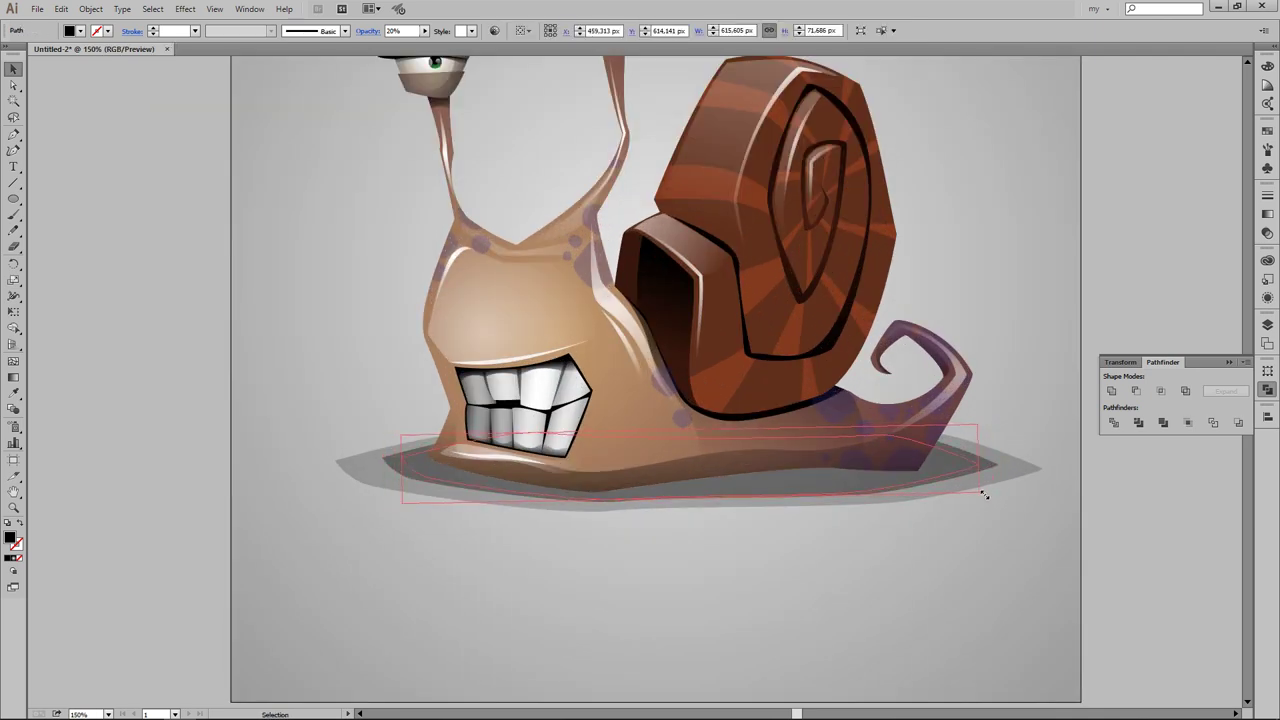
pyautogui.click(722, 523)
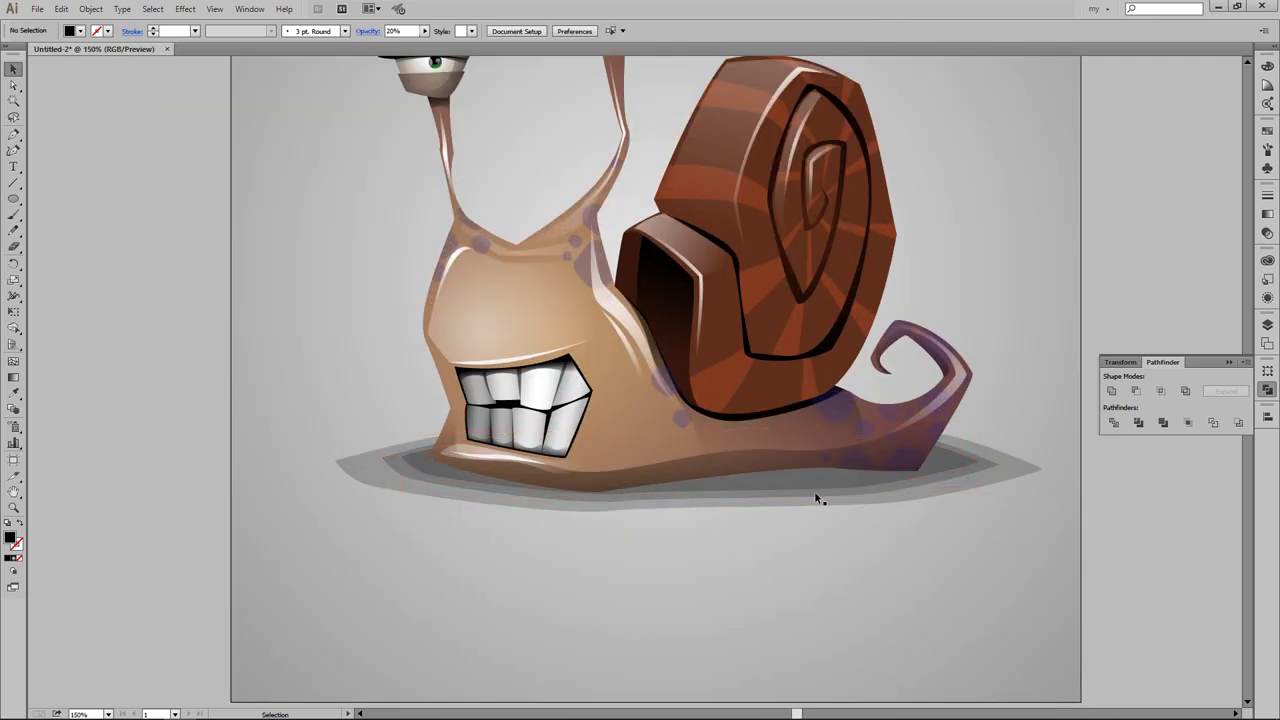
# Step: Widen the outer shadow so it extends past the snail's ends
pyautogui.hotkey('ctrl', '0')
pyautogui.hotkey('ctrl', '-')
pyautogui.hotkey('ctrl', '+')
pyautogui.hotkey('ctrl', '+')
pyautogui.click(1029, 471)
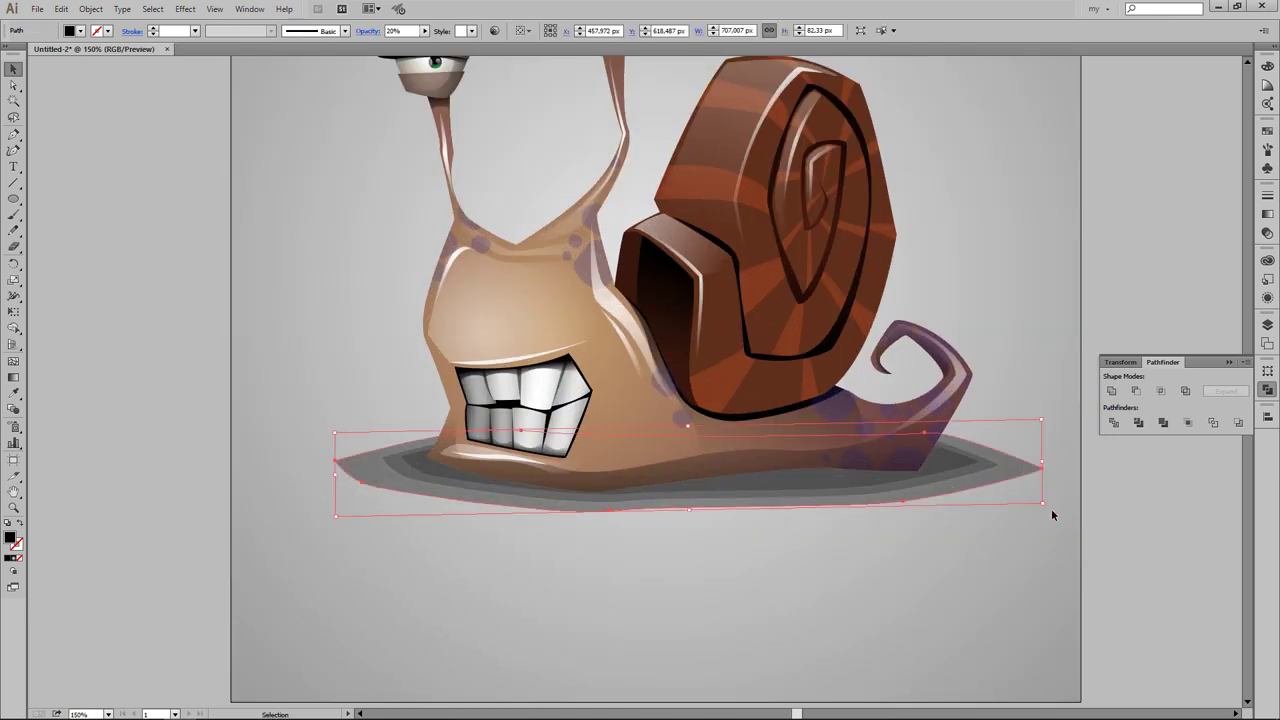
pyautogui.moveTo(1051, 508); pyautogui.dragTo(1062, 473)
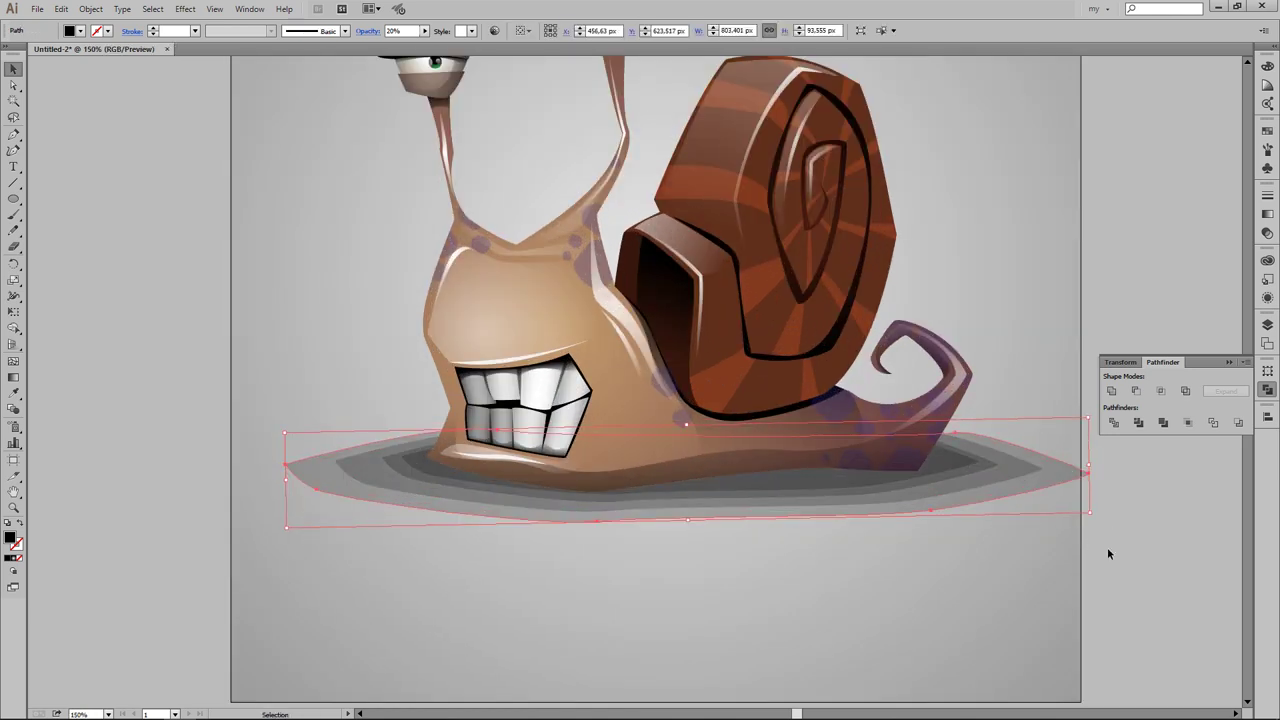
pyautogui.hotkey('ctrl', '-')
pyautogui.click(1003, 451)
# Step: Select the innermost shadow layer and darken it to 50% opacity
pyautogui.scroll(1, 1003, 451)
pyautogui.click(923, 491)
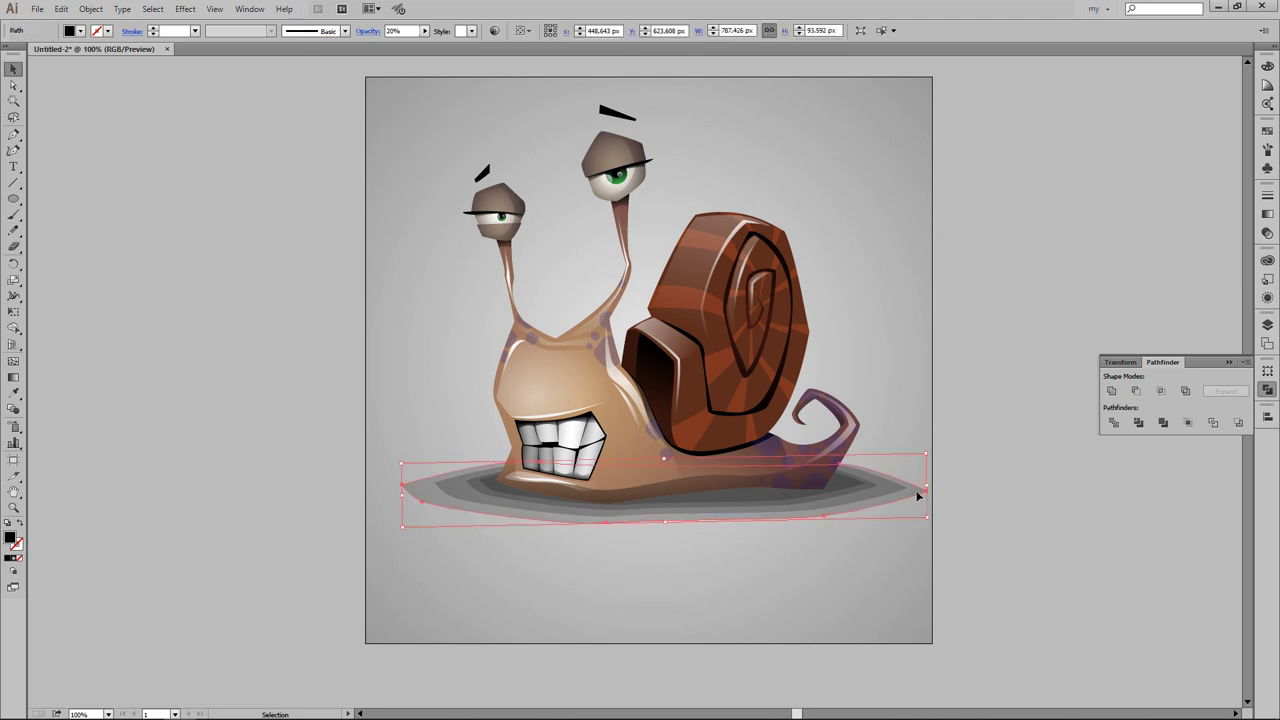
pyautogui.click(876, 489)
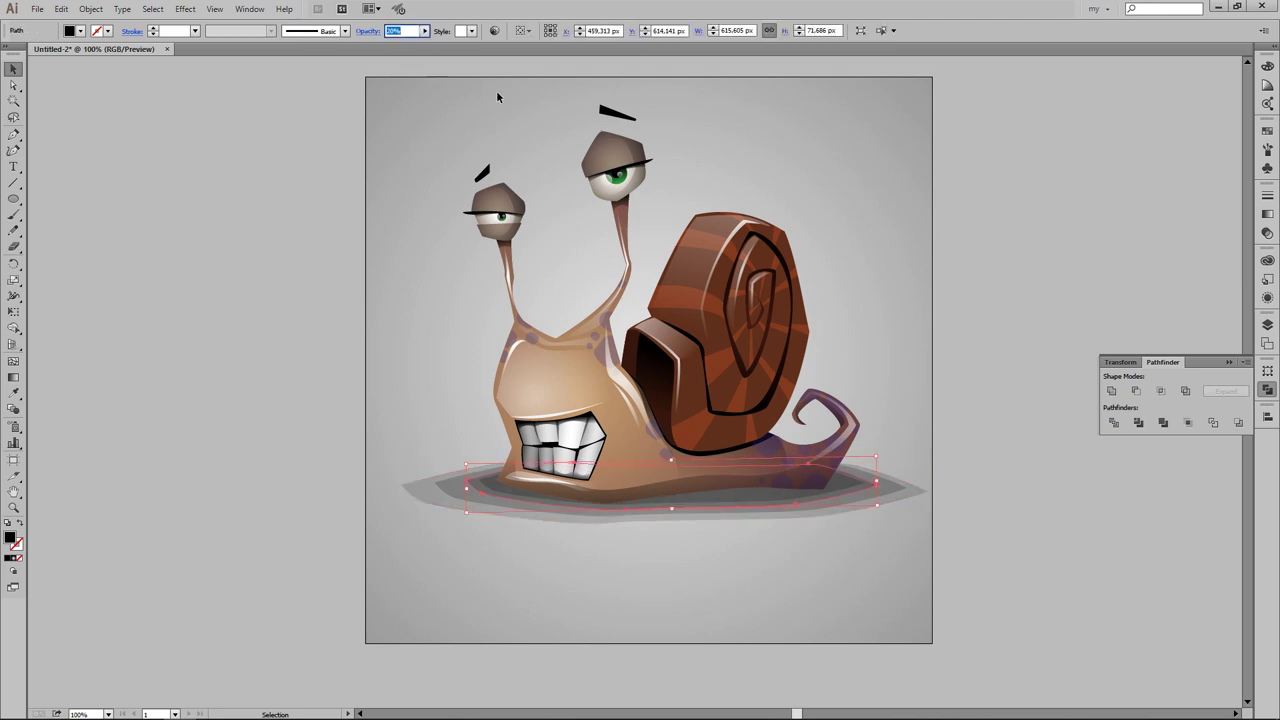
pyautogui.click(860, 488)
pyautogui.press('Return')
pyautogui.click(933, 314)
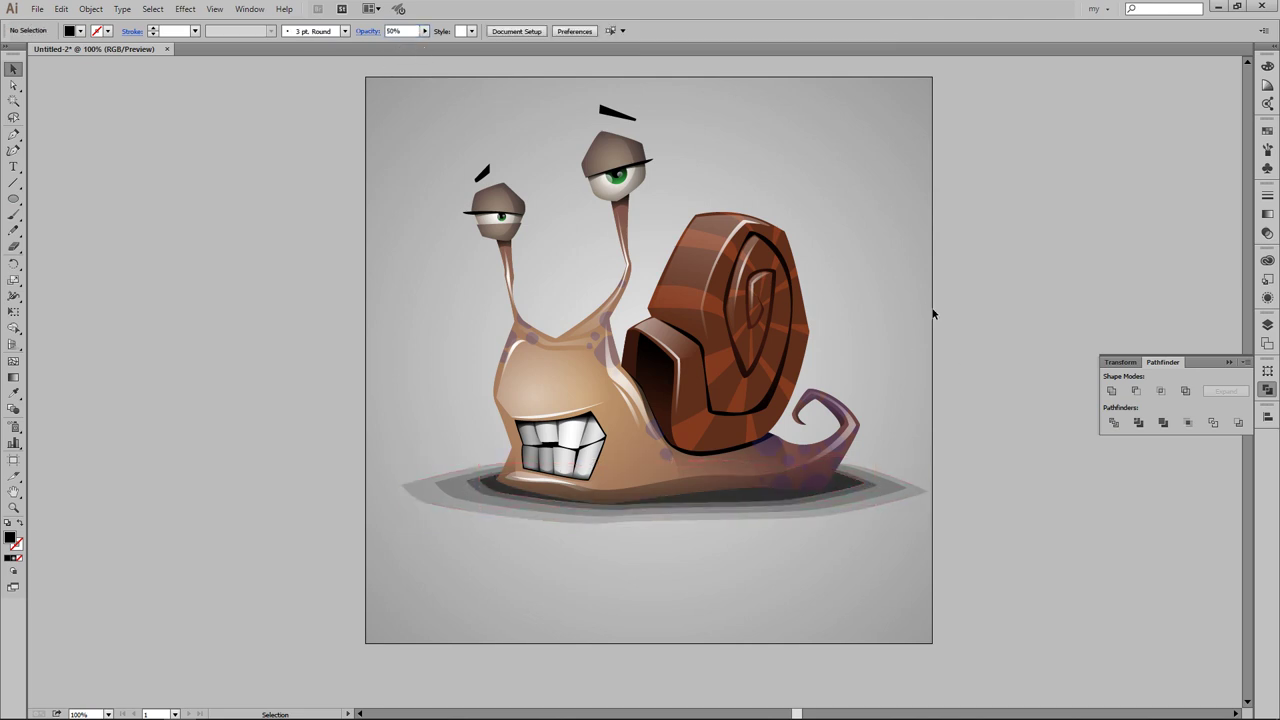